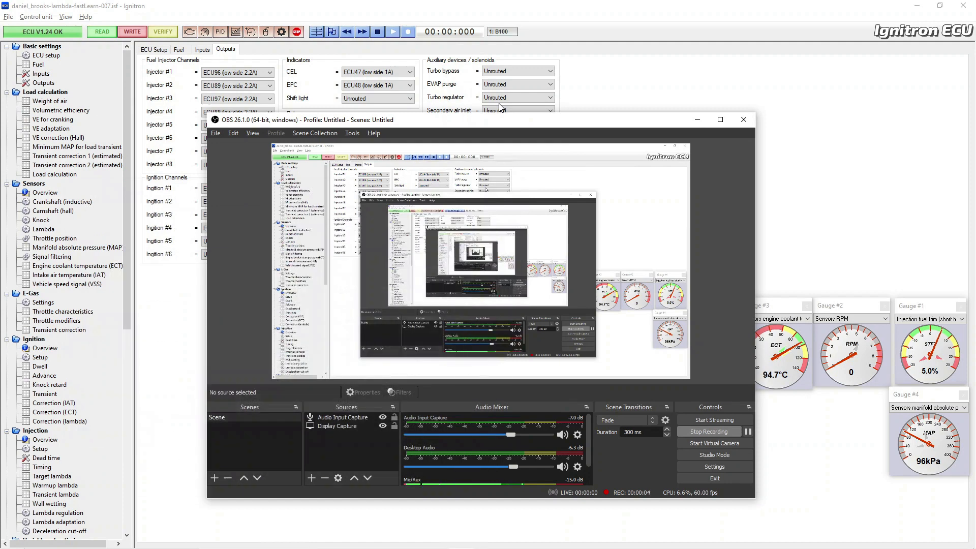
Minimise the recording window and reset the multiplicative long term fuel trims in the lambda adaptation settings
{"action": "left_click", "coordinate": [700, 123]}
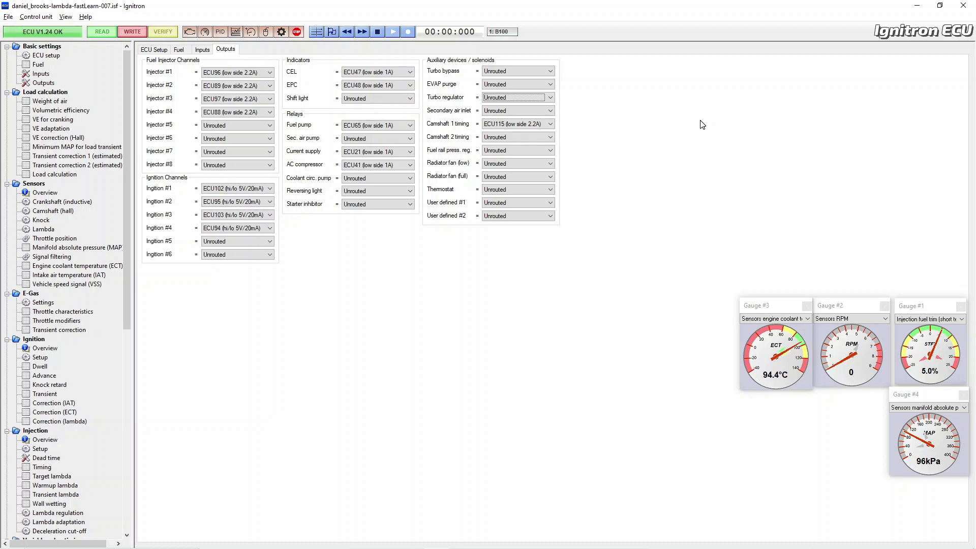
{"action": "left_click_drag", "start_coordinate": [124, 313], "coordinate": [127, 430]}
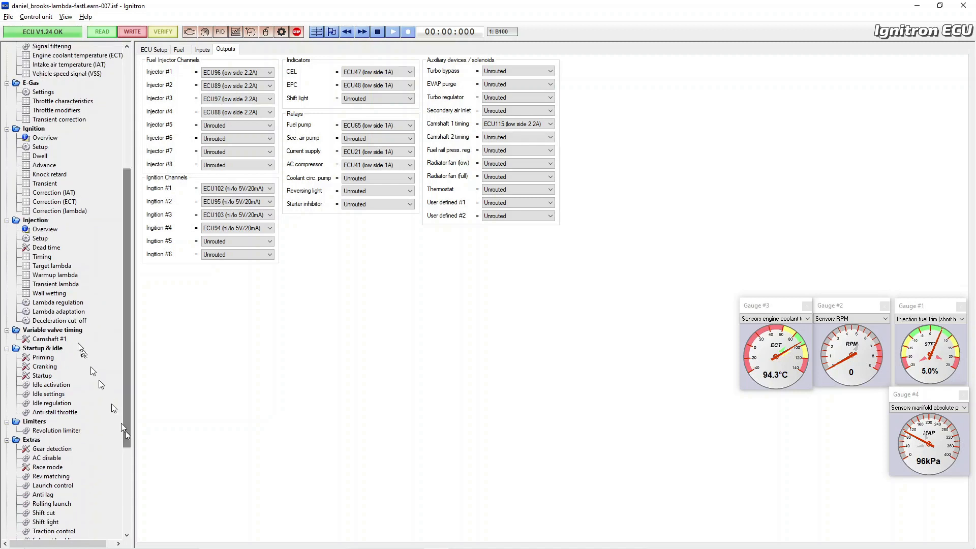
{"action": "left_click", "coordinate": [59, 320]}
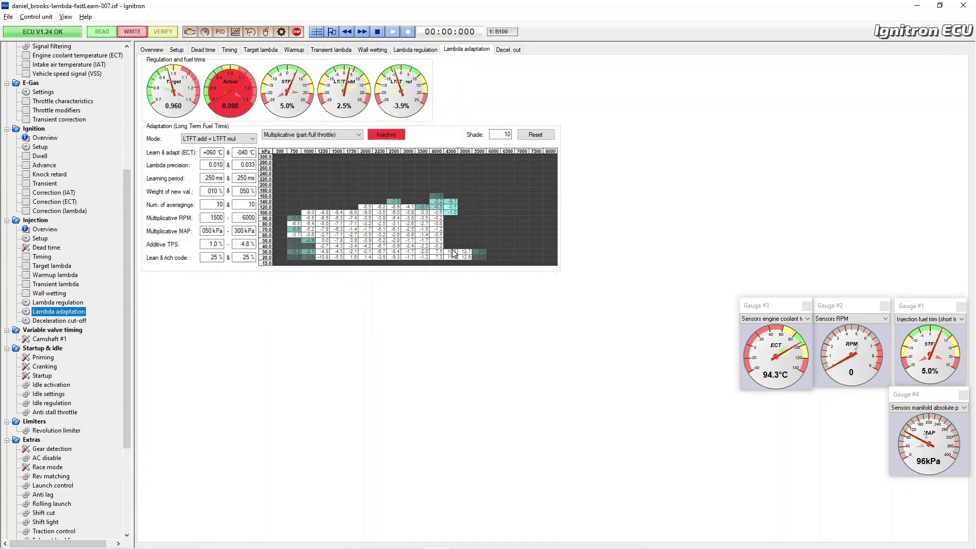
{"action": "left_click", "coordinate": [537, 136]}
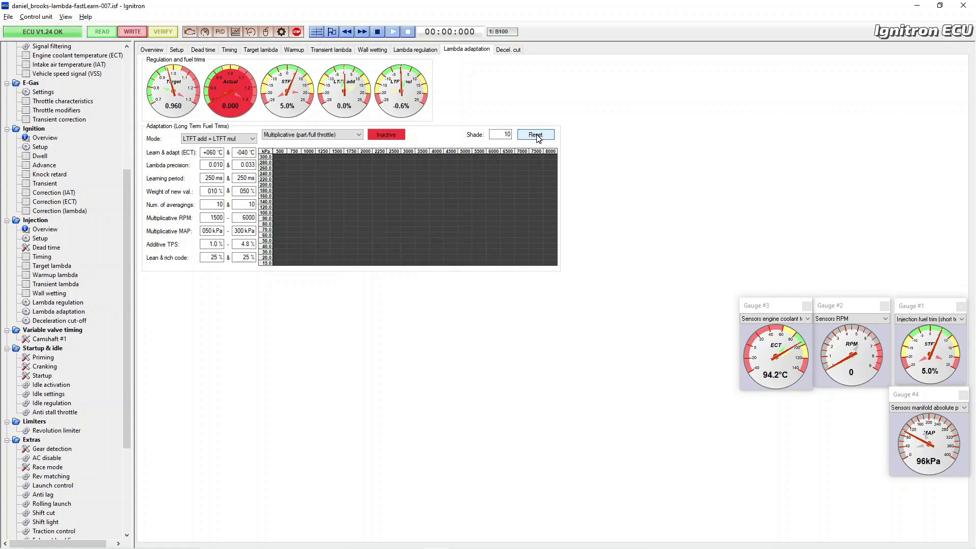
Examine the volumetric efficiency table across the 140 kPa row and around 5000 RPM at 90 kPa
{"action": "left_click_drag", "start_coordinate": [128, 312], "coordinate": [119, 144]}
{"action": "left_click", "coordinate": [75, 110]}
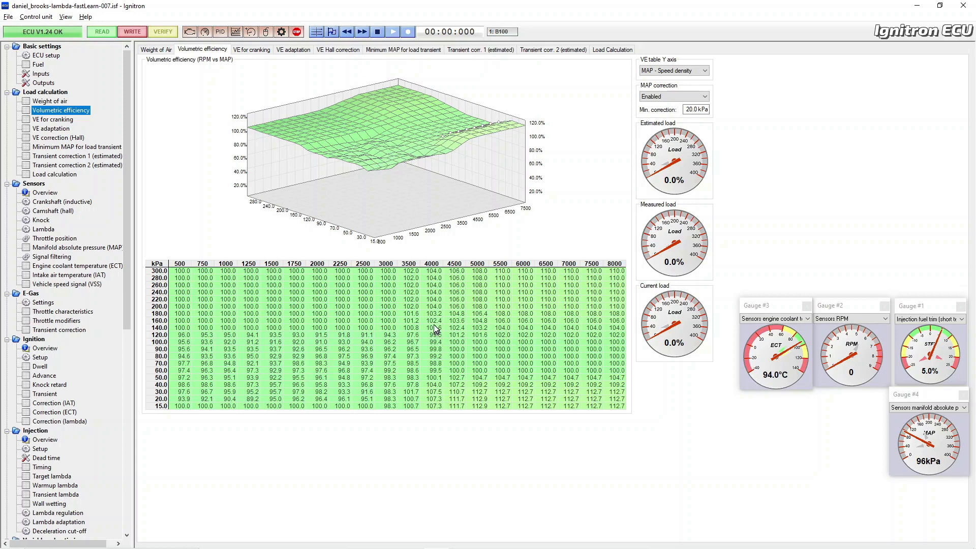
{"action": "left_click", "coordinate": [158, 330]}
{"action": "left_click_drag", "start_coordinate": [170, 333], "coordinate": [501, 327]}
{"action": "left_click", "coordinate": [477, 350]}
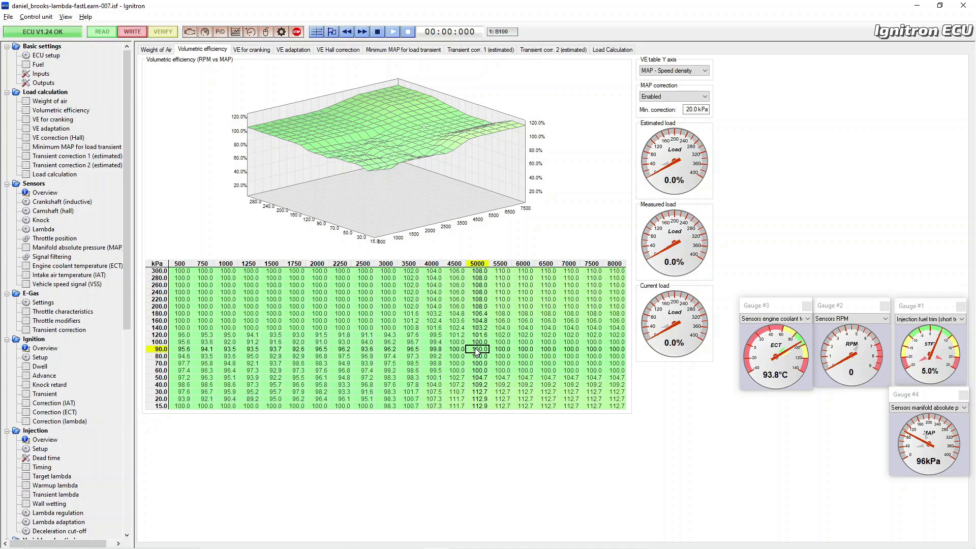
Route the turbo regulator output to ECU104 (low side 2.2A)
{"action": "left_click_drag", "start_coordinate": [129, 323], "coordinate": [130, 351]}
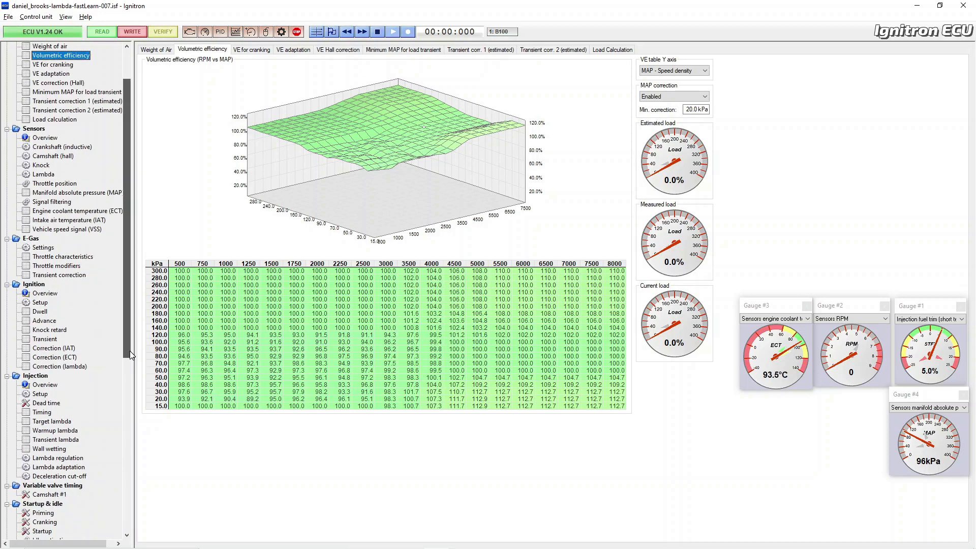
{"action": "left_click_drag", "start_coordinate": [130, 352], "coordinate": [125, 437]}
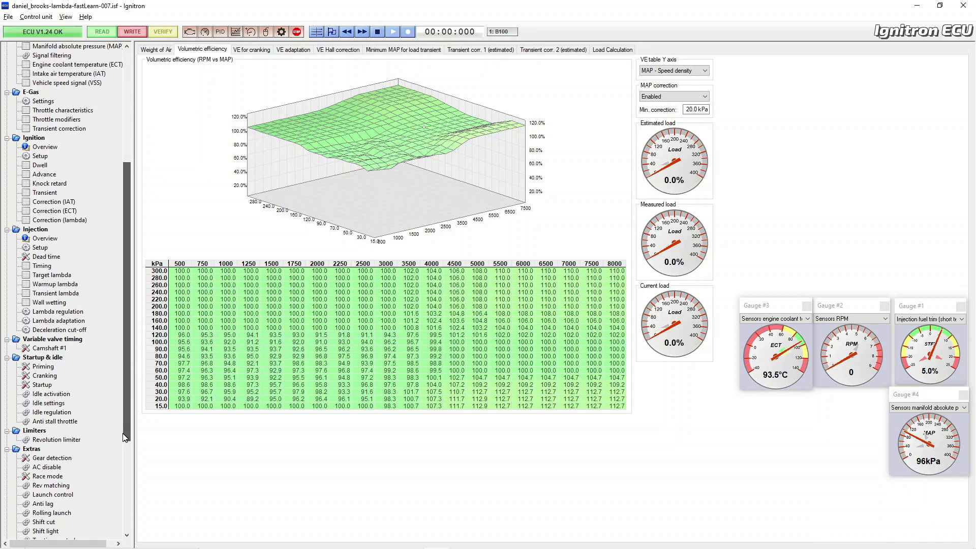
{"action": "left_click_drag", "start_coordinate": [125, 437], "coordinate": [126, 208]}
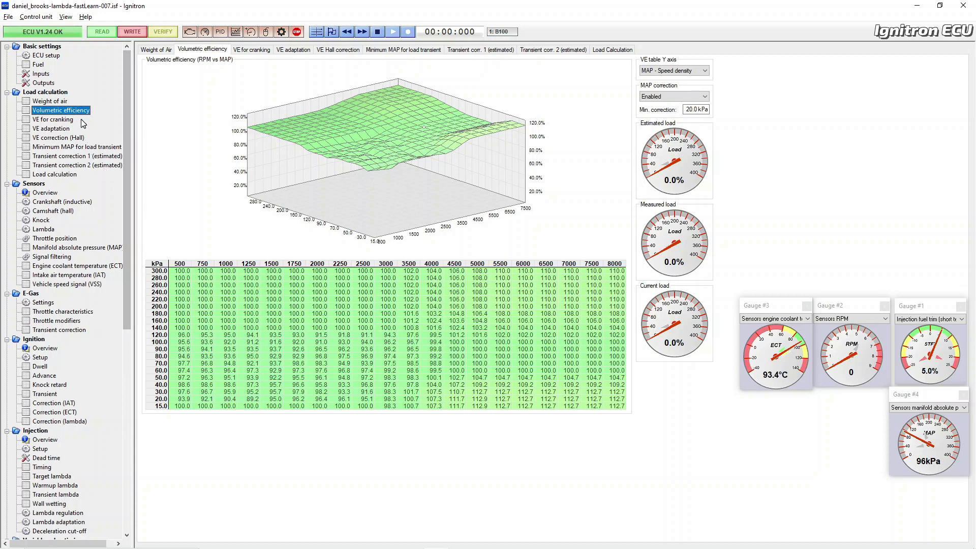
{"action": "left_click", "coordinate": [43, 82]}
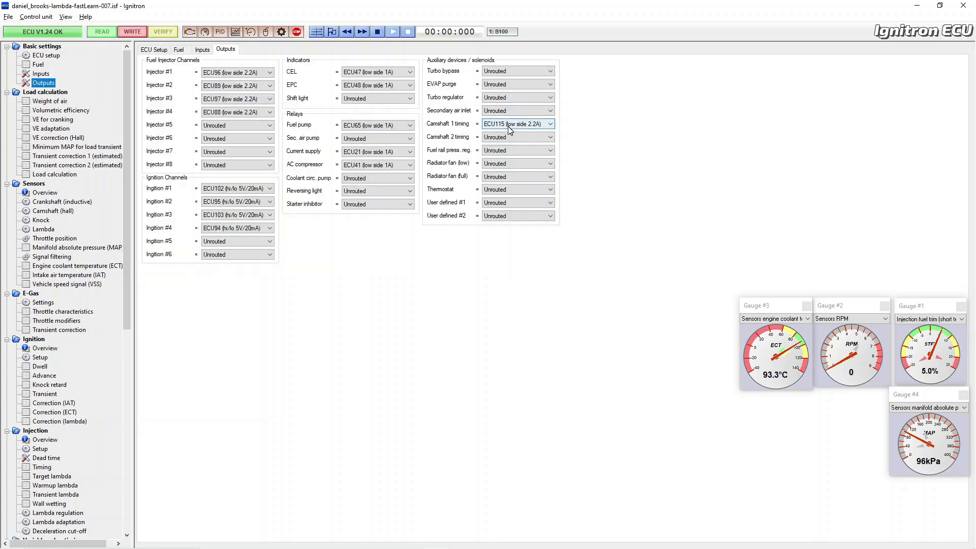
{"action": "left_click", "coordinate": [538, 97]}
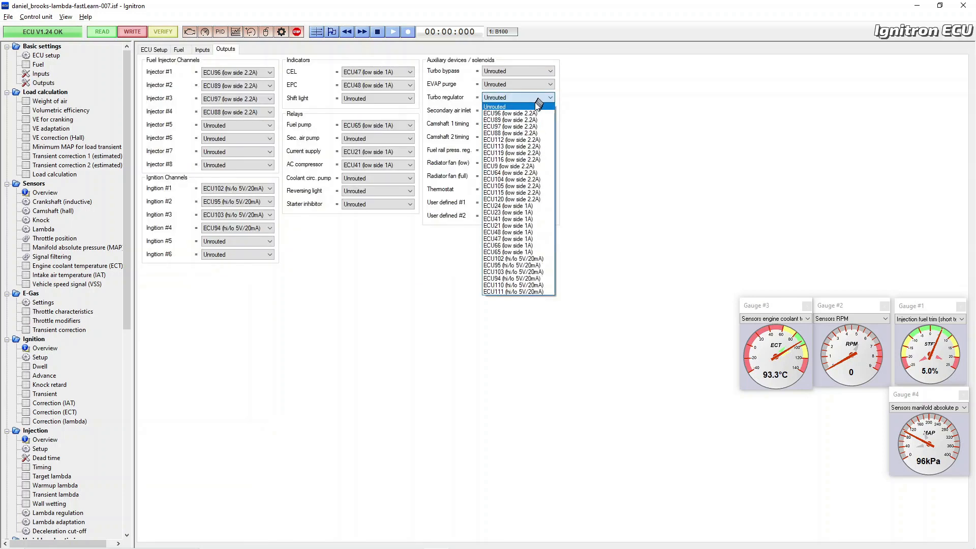
{"action": "left_click", "coordinate": [524, 181]}
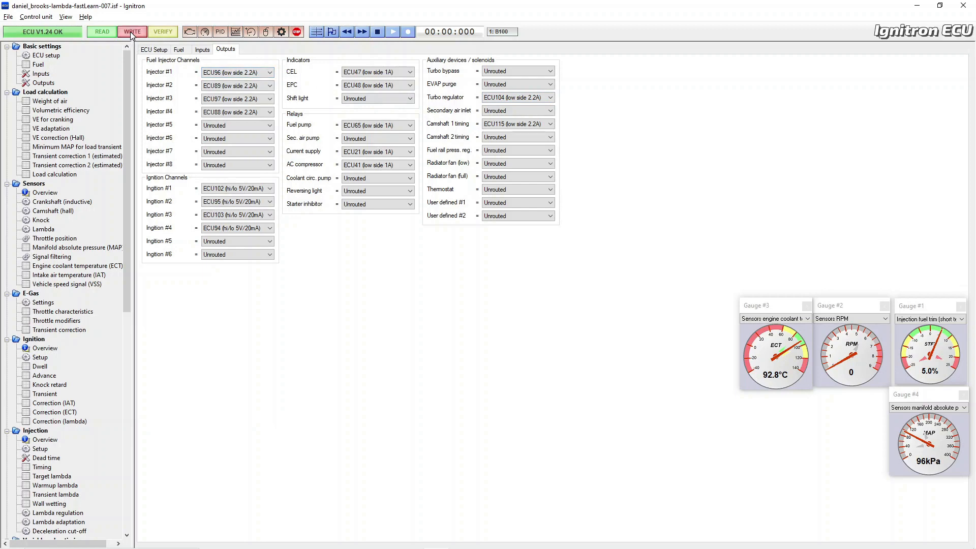
Set every cell of the Preset 1 turbocharger boost control integrator minimum map to 0
{"action": "left_click_drag", "start_coordinate": [126, 93], "coordinate": [129, 359]}
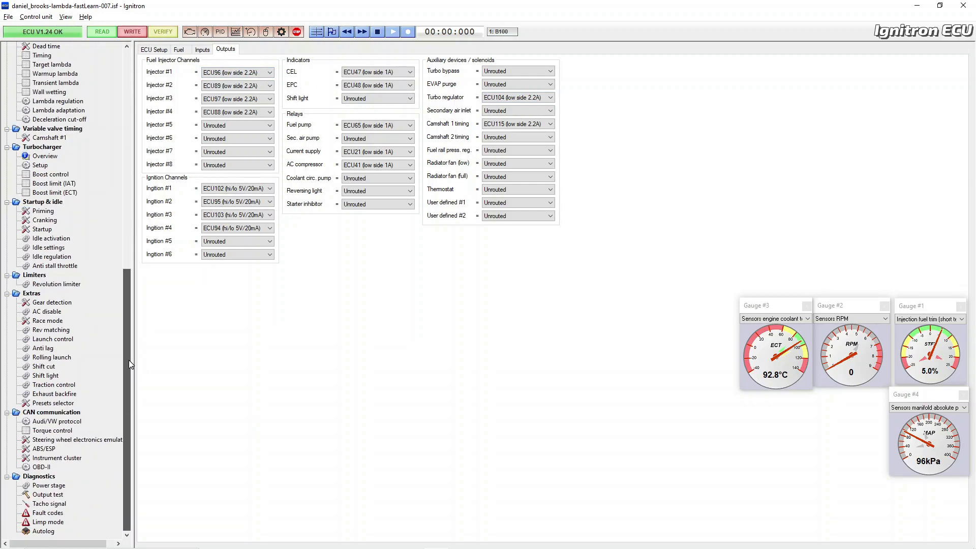
{"action": "left_click", "coordinate": [51, 176]}
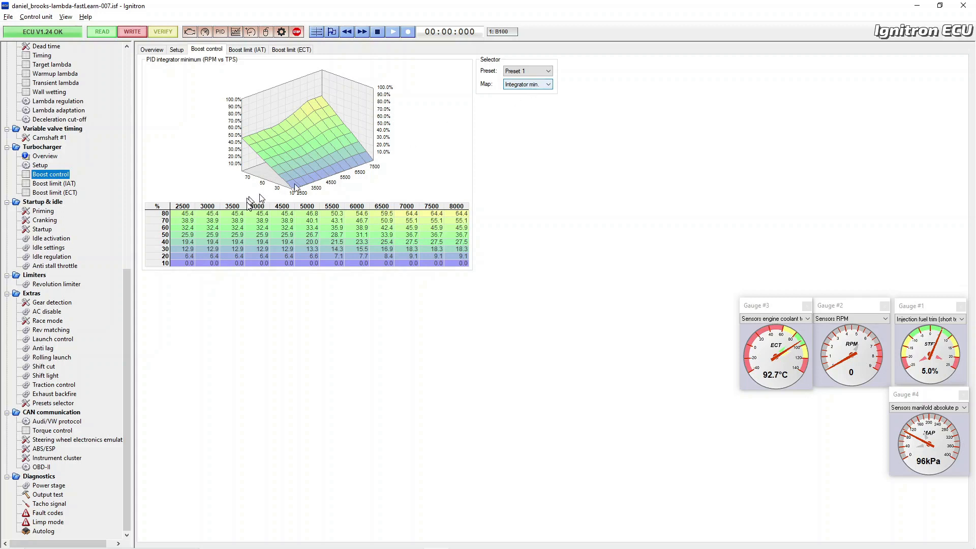
{"action": "left_click", "coordinate": [184, 263]}
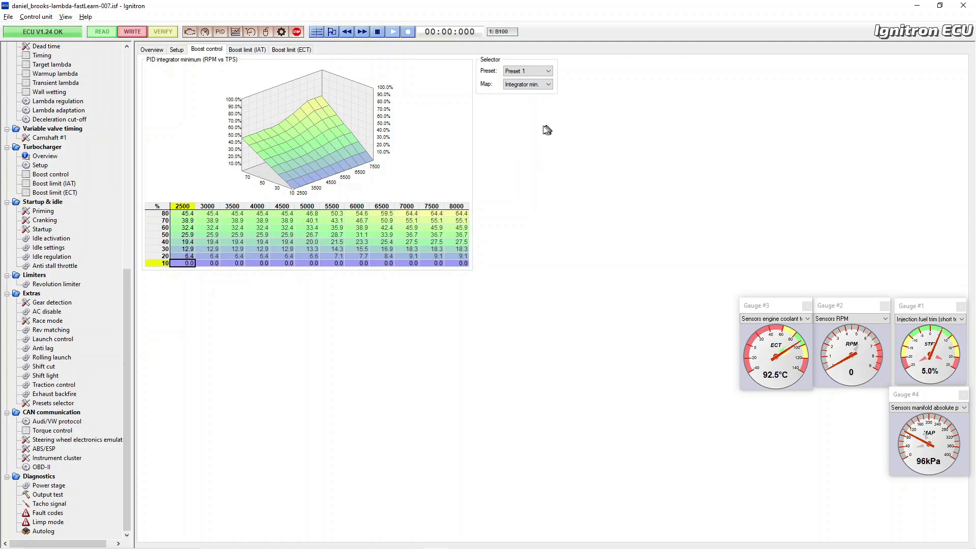
{"action": "key", "text": "shift+Up"}
{"action": "key", "text": "shift+Up"}
{"action": "key", "text": "shift+Up"}
{"action": "key", "text": "shift+Up"}
{"action": "key", "text": "shift+Up"}
{"action": "key", "text": "shift+Up"}
{"action": "key", "text": "shift+Up"}
{"action": "key", "text": "shift+Right"}
{"action": "key", "text": "shift+Right"}
{"action": "key", "text": "shift+Right"}
{"action": "key", "text": "shift+Right"}
{"action": "key", "text": "shift+Right"}
{"action": "key", "text": "shift+Right"}
{"action": "key", "text": "shift+Right"}
{"action": "key", "text": "shift+Right"}
{"action": "key", "text": "shift+Right"}
{"action": "key", "text": "shift+Right"}
{"action": "key", "text": "shift+Right"}
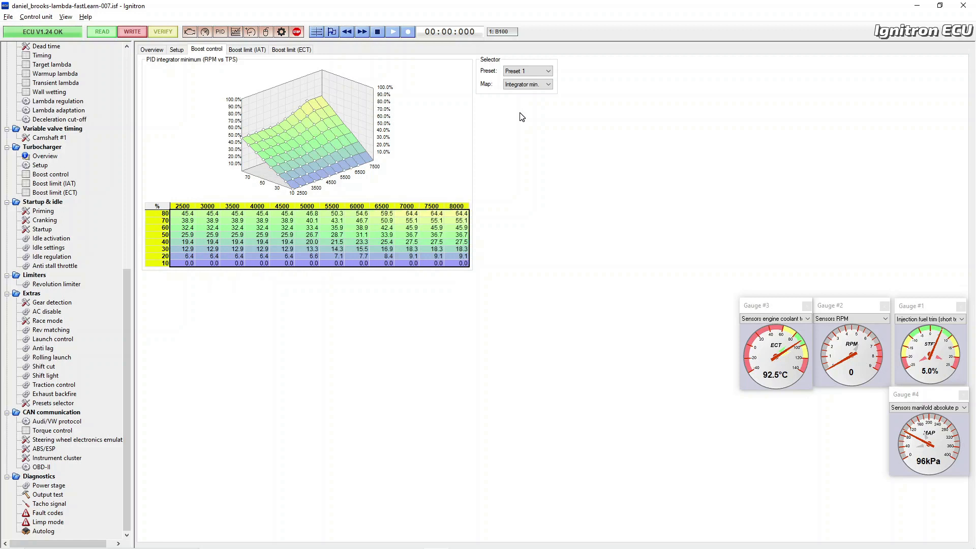
{"action": "type", "text": "0"}
{"action": "key", "text": "Return"}
Zero every cell of the Preset 1 integrator maximum map
{"action": "left_click", "coordinate": [548, 85]}
{"action": "left_click", "coordinate": [545, 108]}
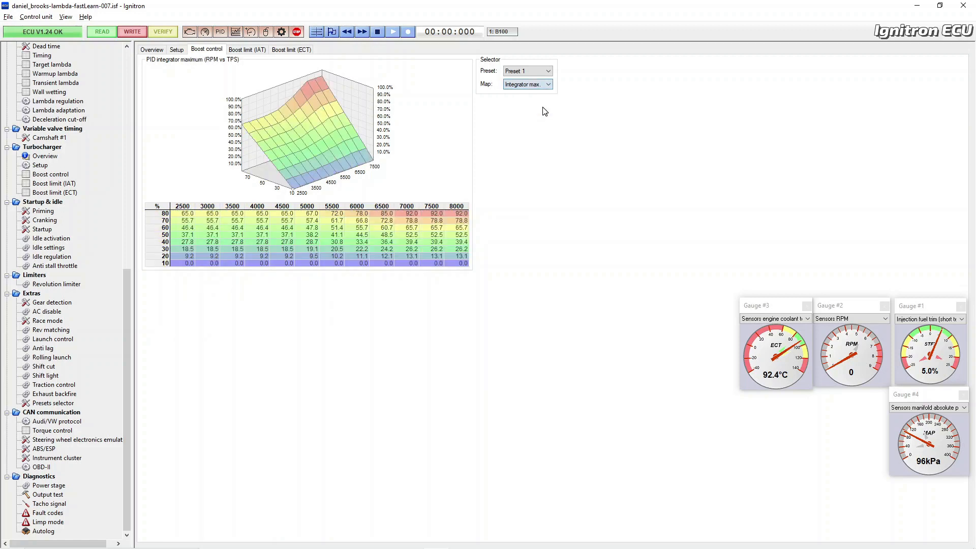
{"action": "left_click", "coordinate": [188, 263]}
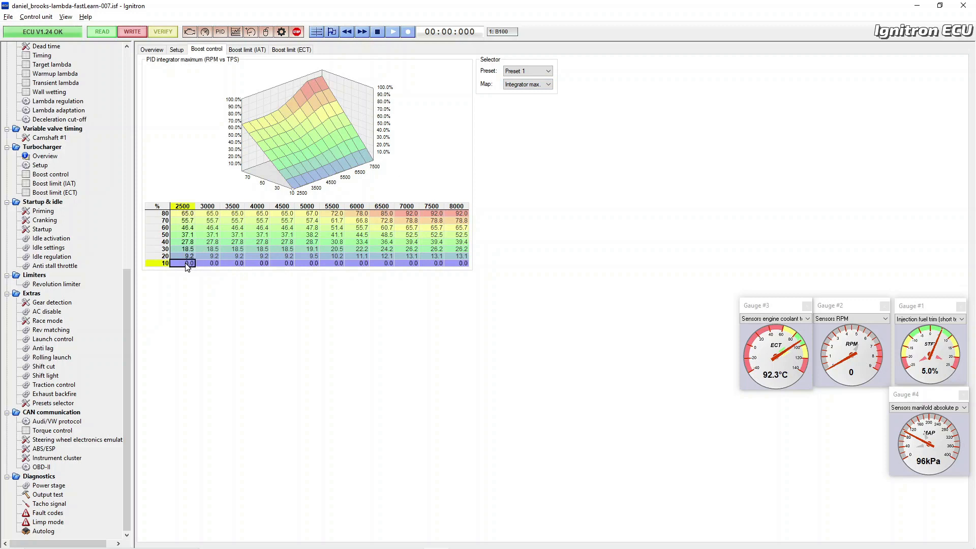
{"action": "key", "text": "shift+Up"}
{"action": "key", "text": "shift+Up"}
{"action": "key", "text": "shift+Up"}
{"action": "key", "text": "shift+Up"}
{"action": "key", "text": "shift+Up"}
{"action": "key", "text": "shift+Up"}
{"action": "key", "text": "shift+Up"}
{"action": "key", "text": "shift+Right"}
{"action": "key", "text": "shift+Right"}
{"action": "key", "text": "shift+Right"}
{"action": "key", "text": "shift+Right"}
{"action": "key", "text": "shift+Right"}
{"action": "key", "text": "shift+Right"}
{"action": "key", "text": "shift+Right"}
{"action": "key", "text": "shift+Right"}
{"action": "key", "text": "shift+Right"}
{"action": "key", "text": "shift+Right"}
{"action": "key", "text": "shift+Right"}
{"action": "key", "text": "Delete"}
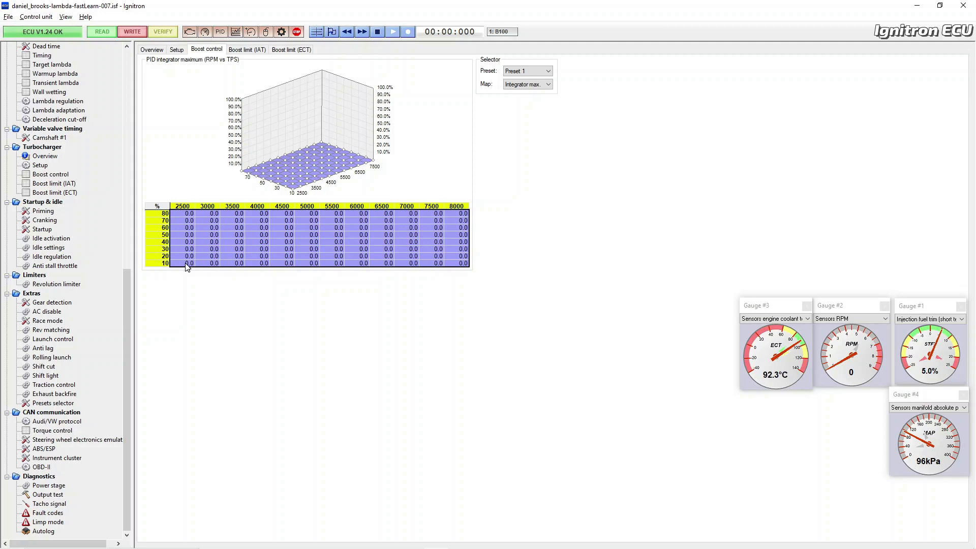
Display the specified boost pressure map and write the calibration to the ECU
{"action": "left_click", "coordinate": [550, 85]}
{"action": "left_click", "coordinate": [544, 96]}
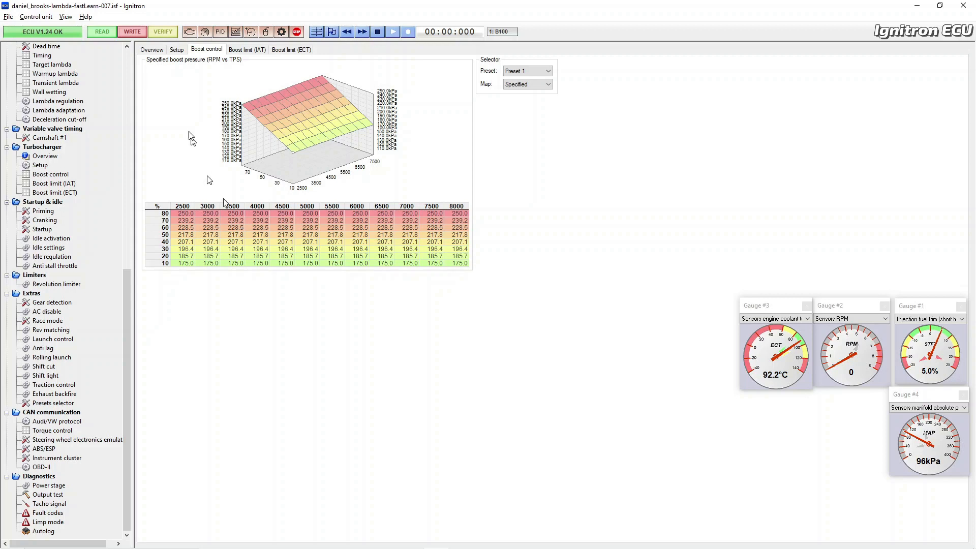
{"action": "left_click", "coordinate": [133, 32]}
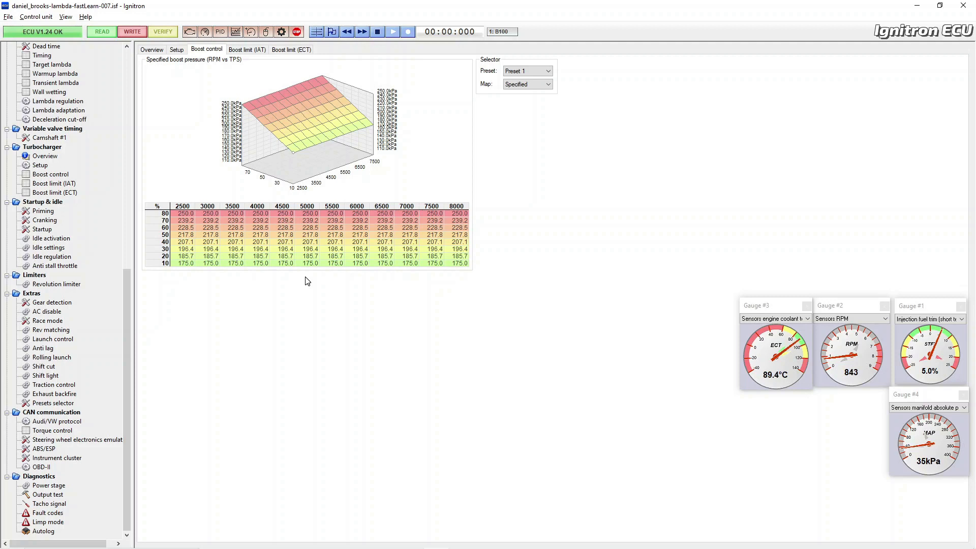
Switch to the dyno software in TightVNC Viewer and prepare a new standard test
{"action": "key", "text": "alt+Tab"}
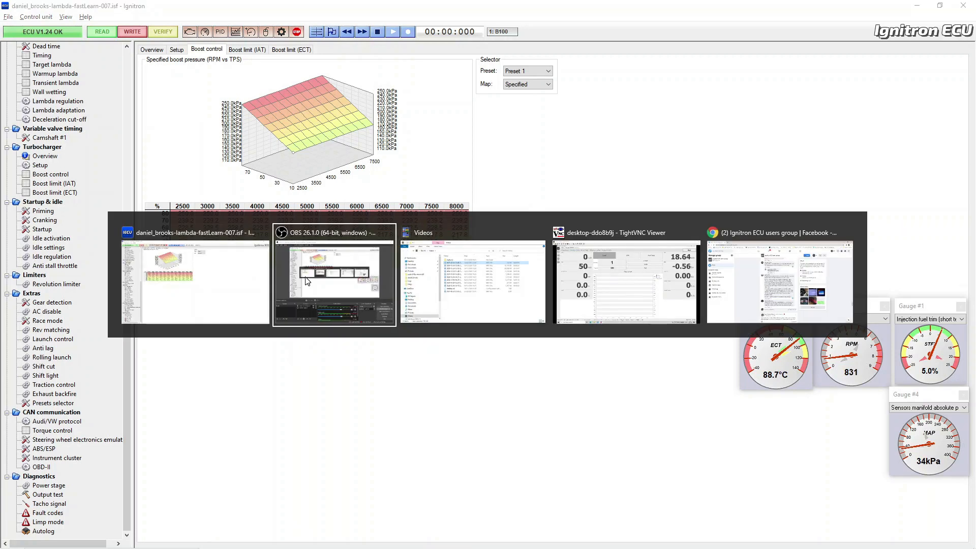
{"action": "key", "text": "alt+Tab"}
{"action": "key", "text": "alt+Tab"}
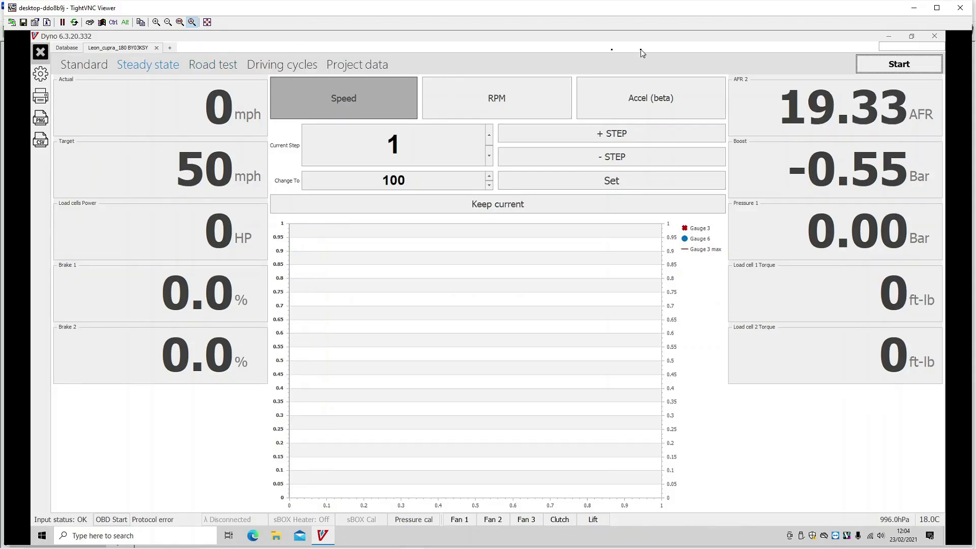
{"action": "left_click", "coordinate": [96, 67]}
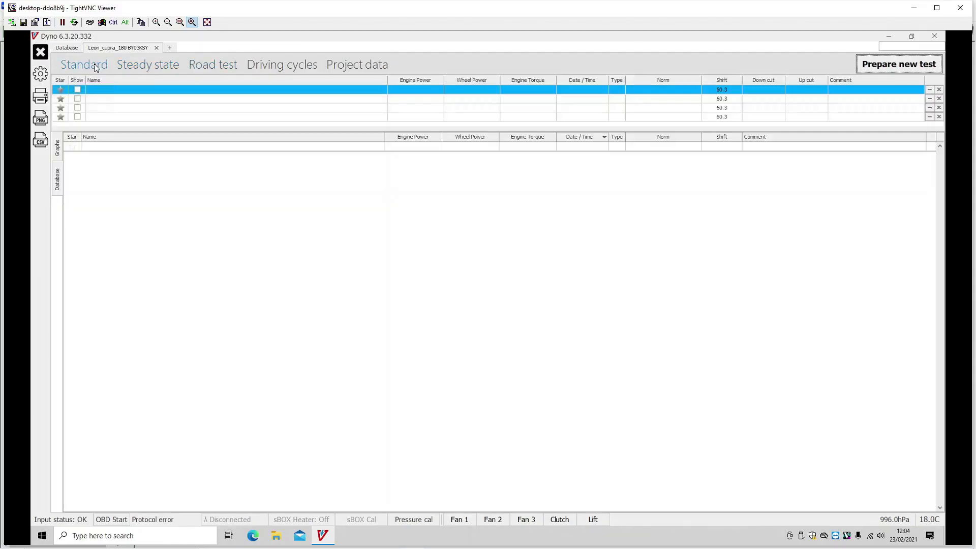
{"action": "left_click", "coordinate": [918, 66]}
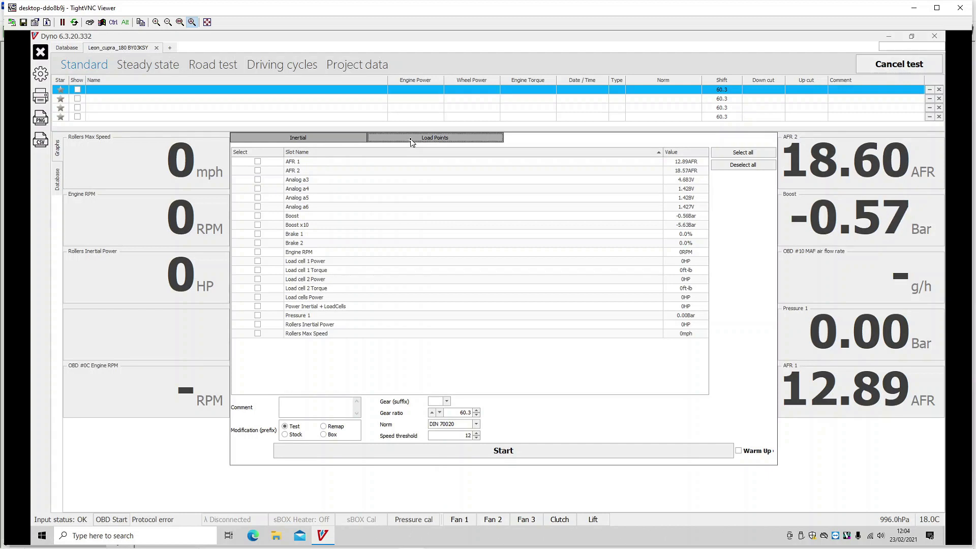
Configure a load points test with the 62 mph point enabled, AFR 2 and Boost selected for recording, and warm up turned on
{"action": "left_click", "coordinate": [412, 141]}
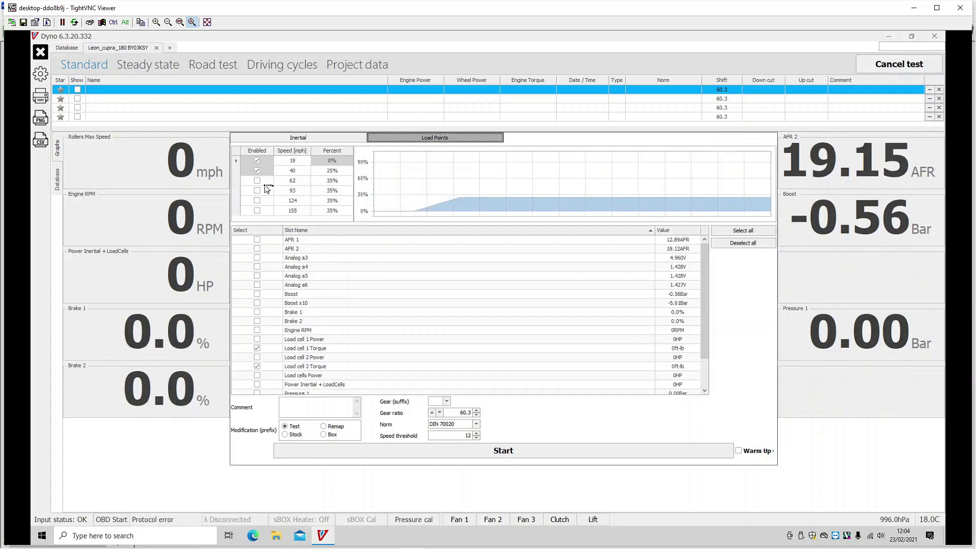
{"action": "left_click", "coordinate": [257, 180]}
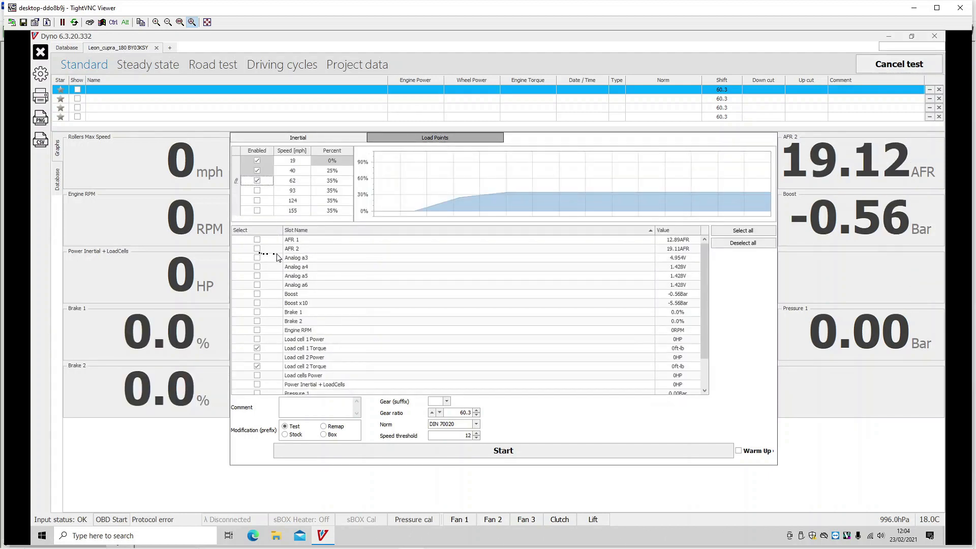
{"action": "left_click", "coordinate": [258, 249]}
{"action": "left_click", "coordinate": [257, 294]}
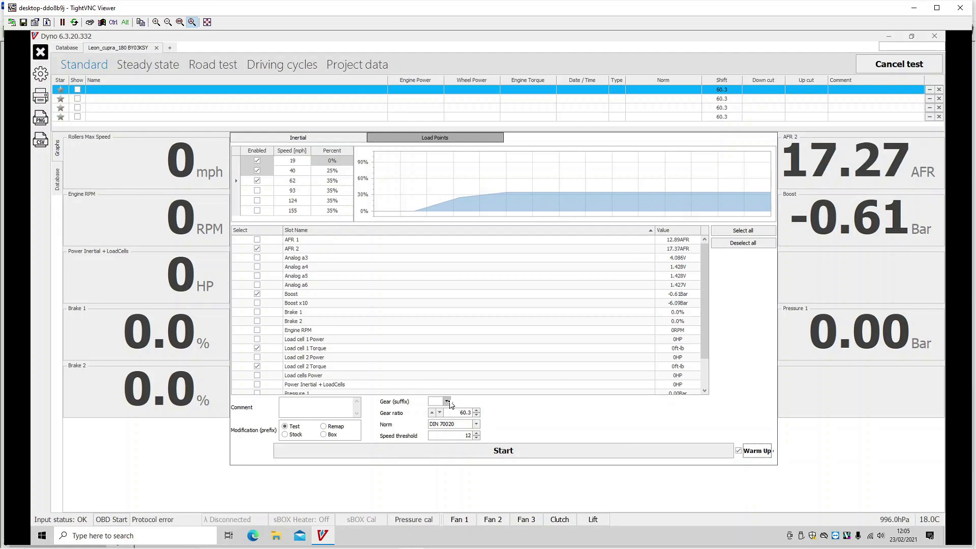
Set the test's gear suffix to 5 and its speed threshold to 40
{"action": "left_click", "coordinate": [447, 402]}
{"action": "left_click", "coordinate": [439, 432]}
{"action": "left_click", "coordinate": [453, 436]}
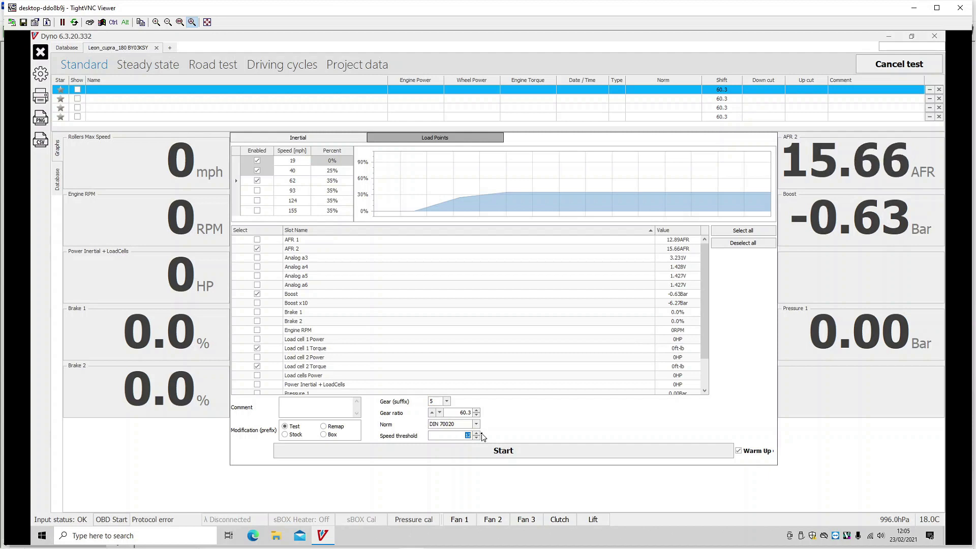
{"action": "type", "text": "40"}
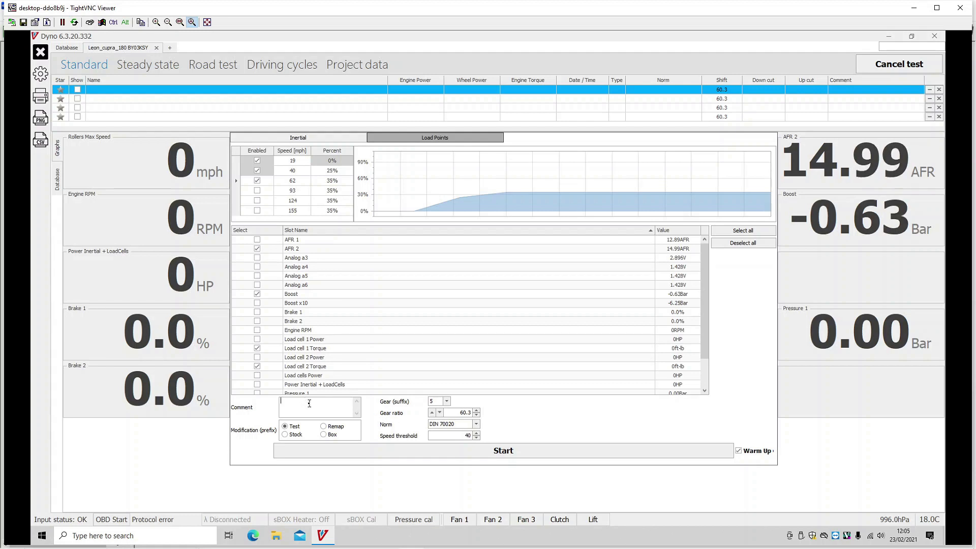
Add the comment "actuator boost" to the test and start it
{"action": "left_click", "coordinate": [309, 403]}
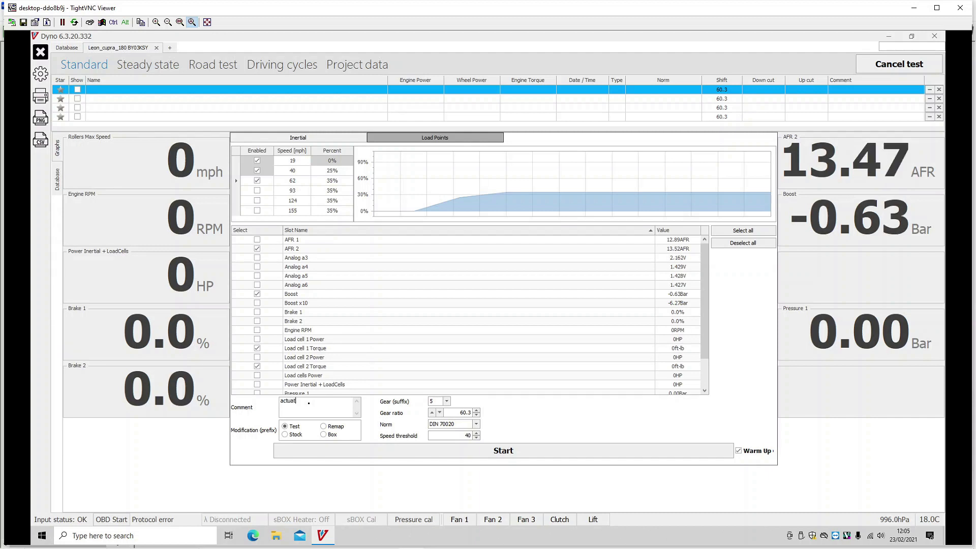
{"action": "type", "text": "actuator boost"}
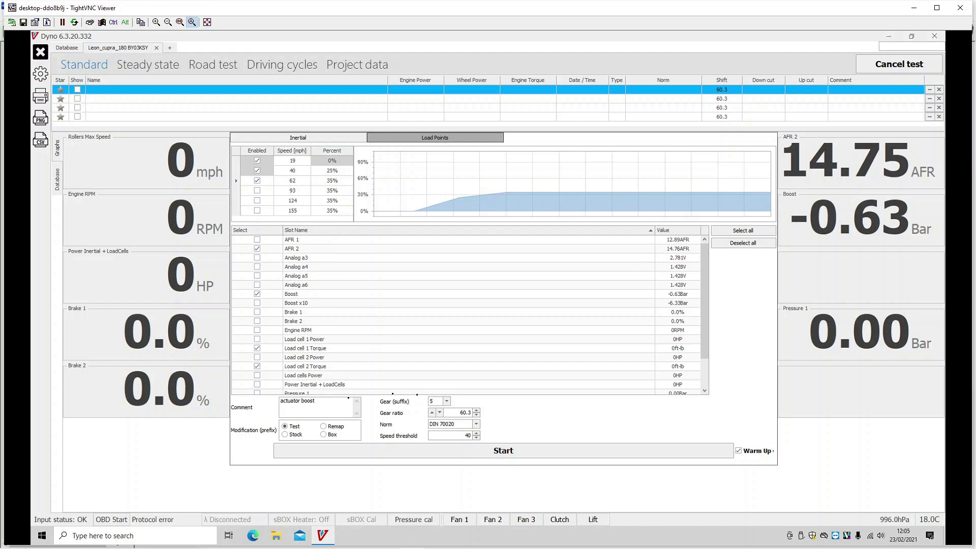
{"action": "left_click", "coordinate": [605, 453]}
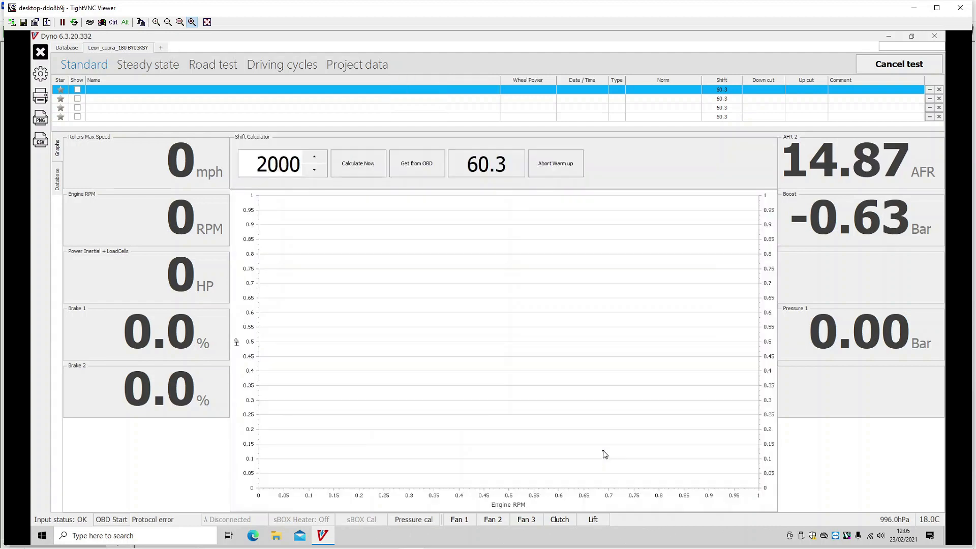
Raise the shift calculator's engine speed to 3,000 RPM and switch back to Ignitron
{"action": "left_click", "coordinate": [316, 159]}
{"action": "left_click", "coordinate": [316, 159]}
{"action": "left_click", "coordinate": [316, 159]}
{"action": "left_click", "coordinate": [316, 159]}
{"action": "left_click", "coordinate": [316, 159]}
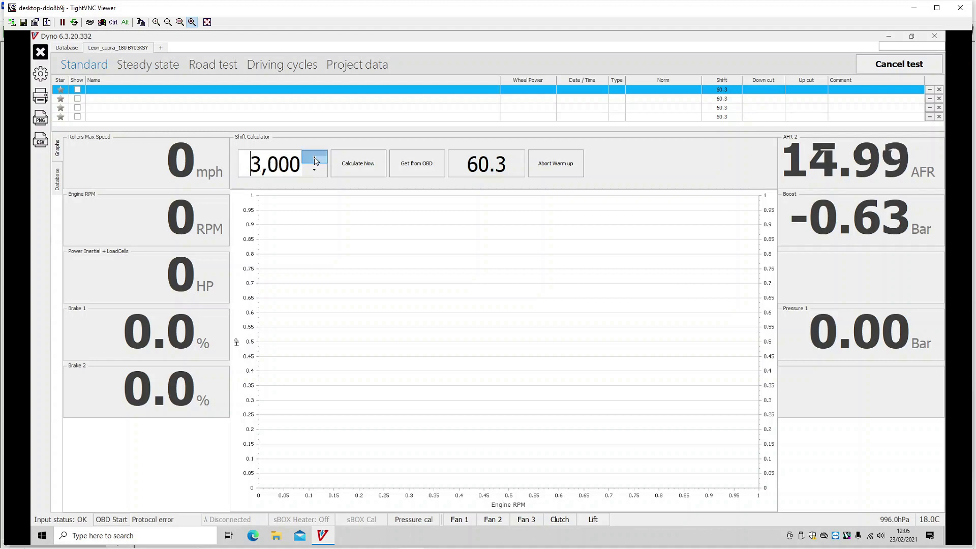
{"action": "key", "text": "alt+Tab"}
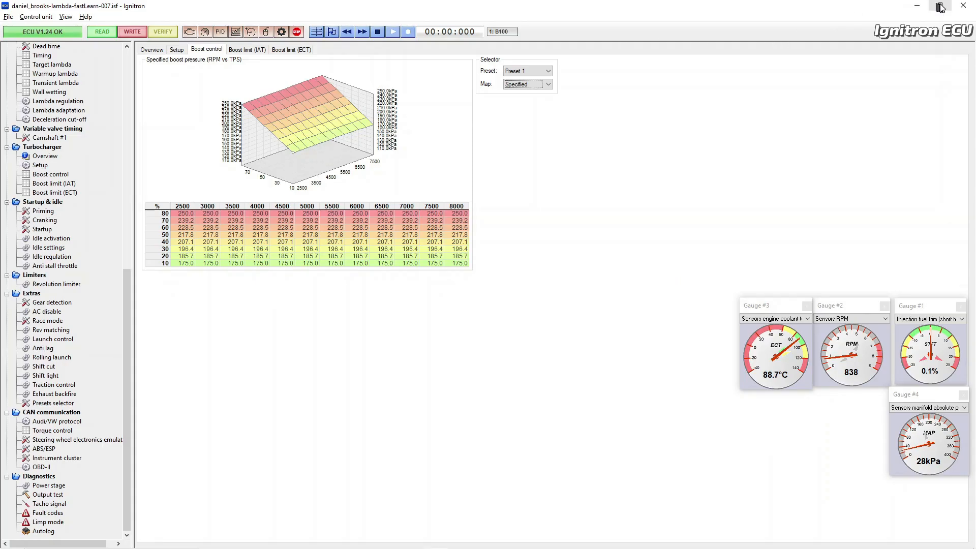
Show the ignition Knock retard settings in a lowered Ignitron window and calculate the dyno's shift ratio at 3,000 RPM
{"action": "double_click", "coordinate": [883, 7]}
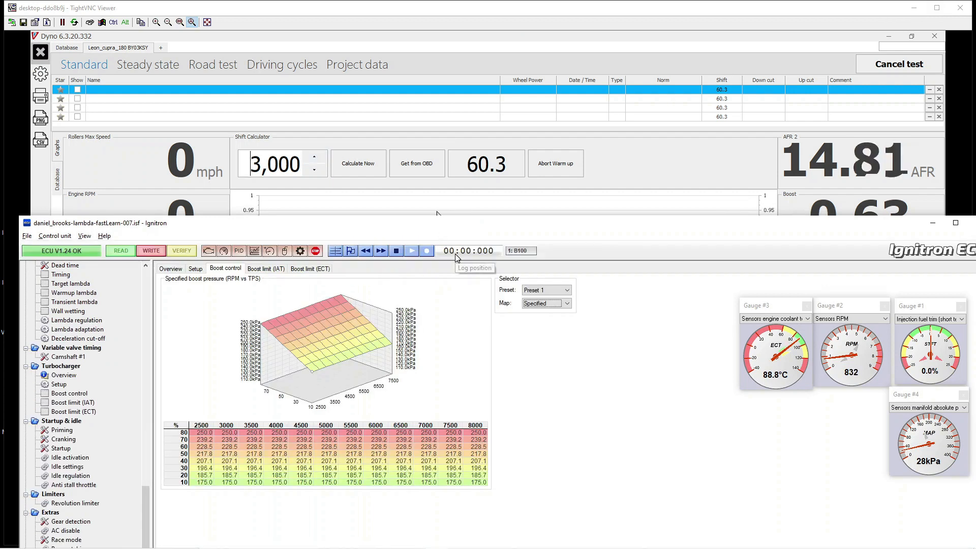
{"action": "left_click_drag", "start_coordinate": [146, 490], "coordinate": [150, 431]}
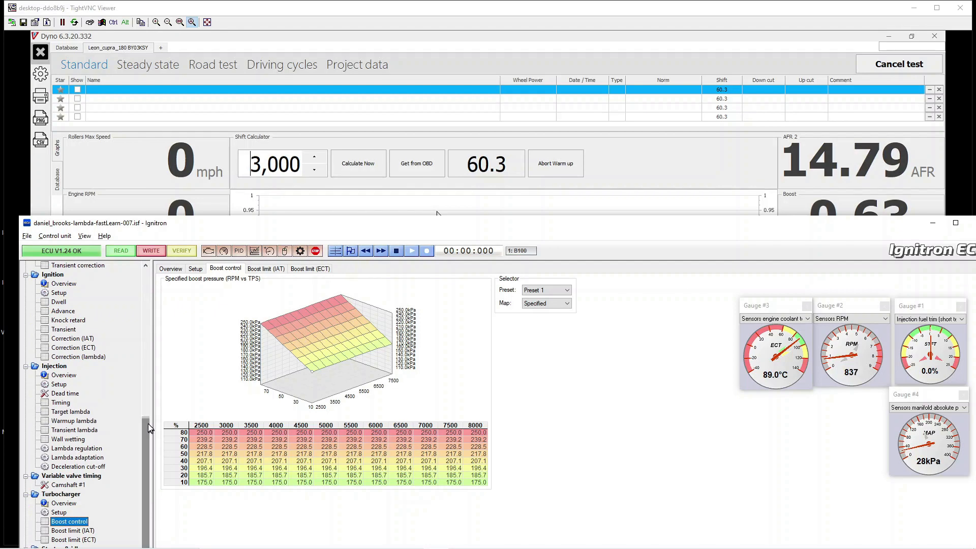
{"action": "left_click", "coordinate": [80, 320]}
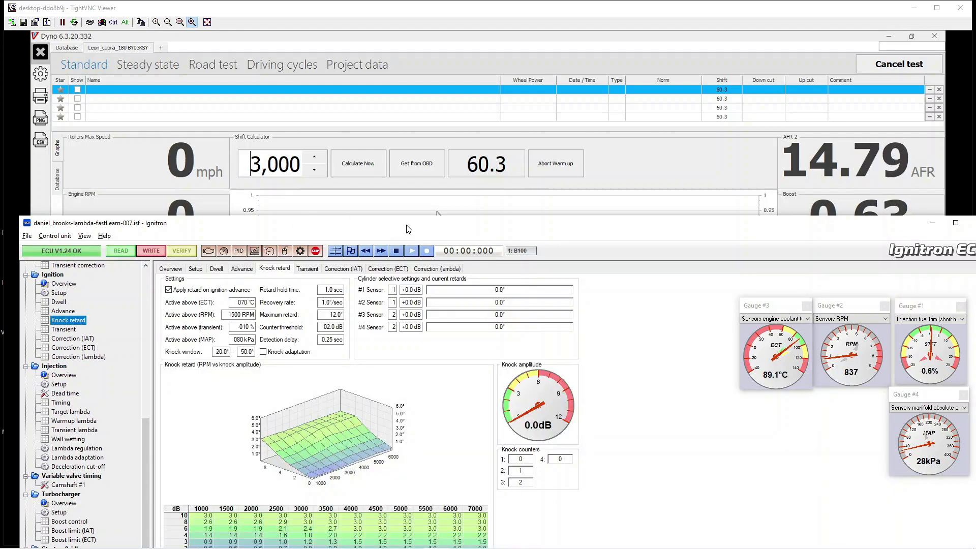
{"action": "left_click_drag", "start_coordinate": [405, 230], "coordinate": [398, 403]}
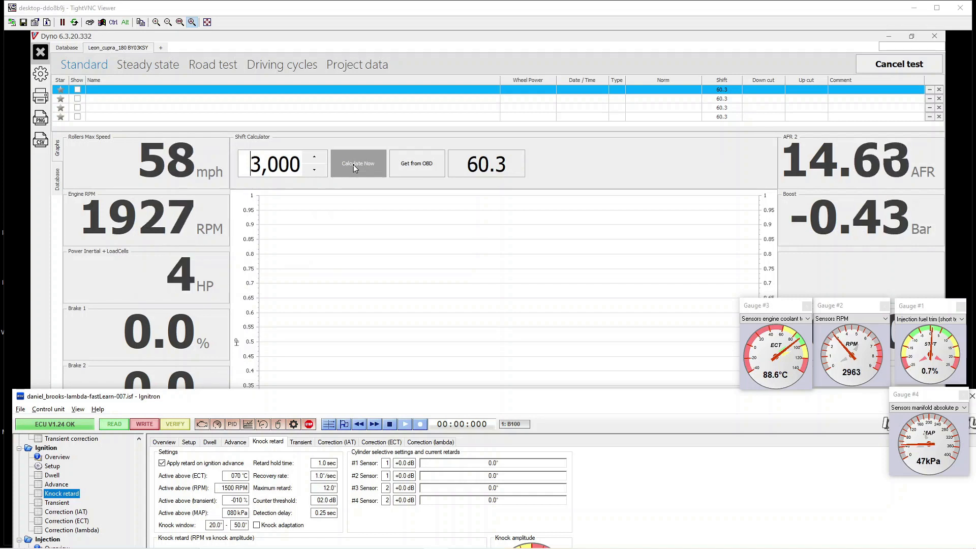
{"action": "left_click", "coordinate": [353, 164]}
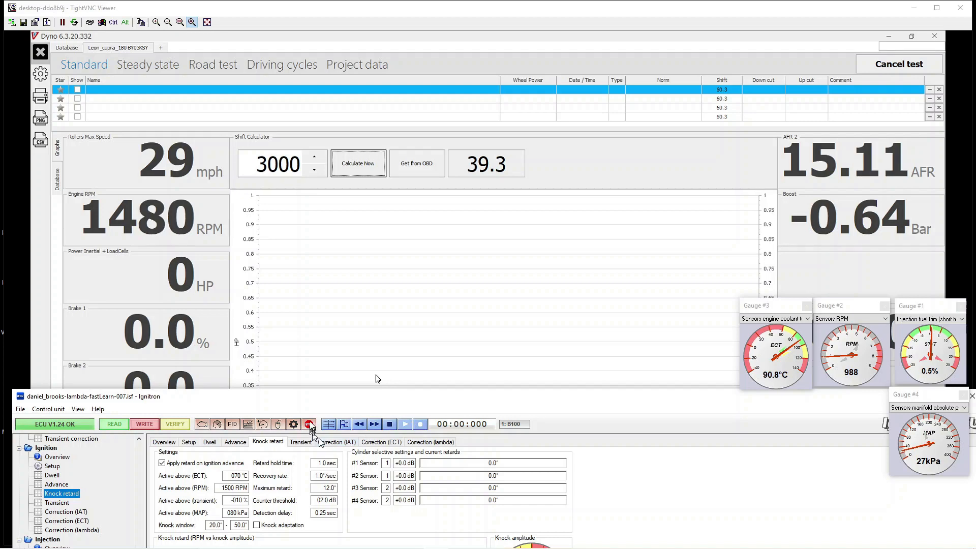
In the Limp mode settings, set the knock check's maximum retard to 3.0° and the maximum specified TPS to 25%, writing the changes
{"action": "double_click", "coordinate": [327, 397]}
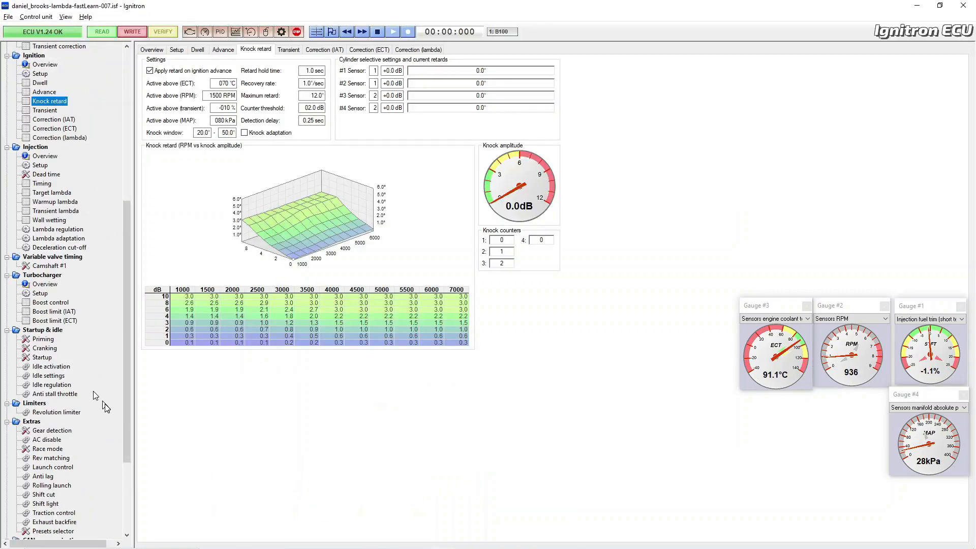
{"action": "left_click_drag", "start_coordinate": [127, 458], "coordinate": [121, 546]}
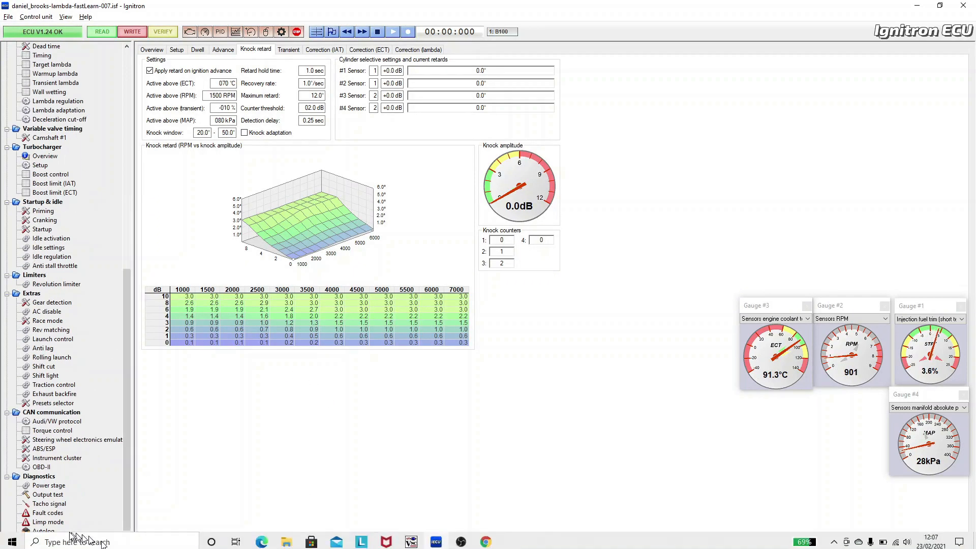
{"action": "left_click", "coordinate": [50, 522]}
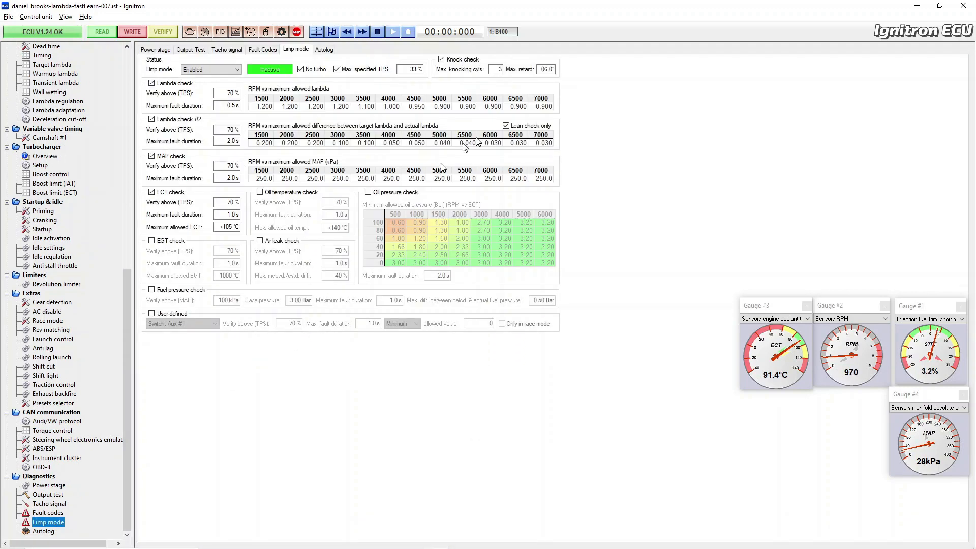
{"action": "double_click", "coordinate": [539, 70]}
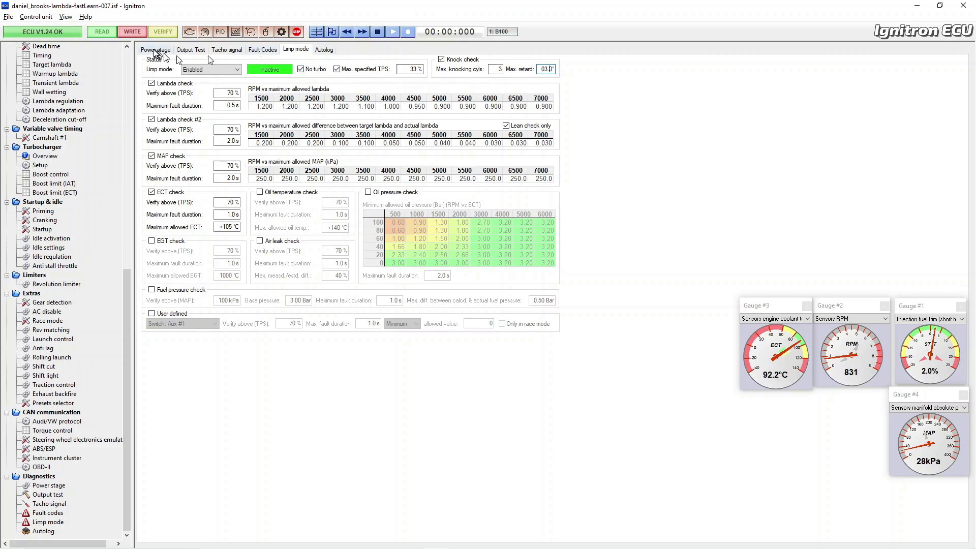
{"action": "left_click", "coordinate": [130, 29]}
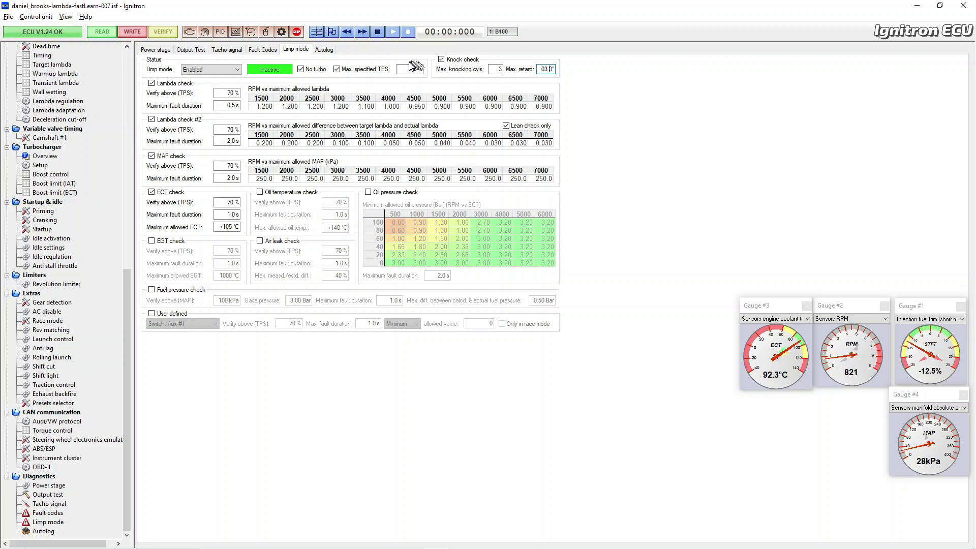
{"action": "left_click_drag", "start_coordinate": [399, 69], "coordinate": [427, 71]}
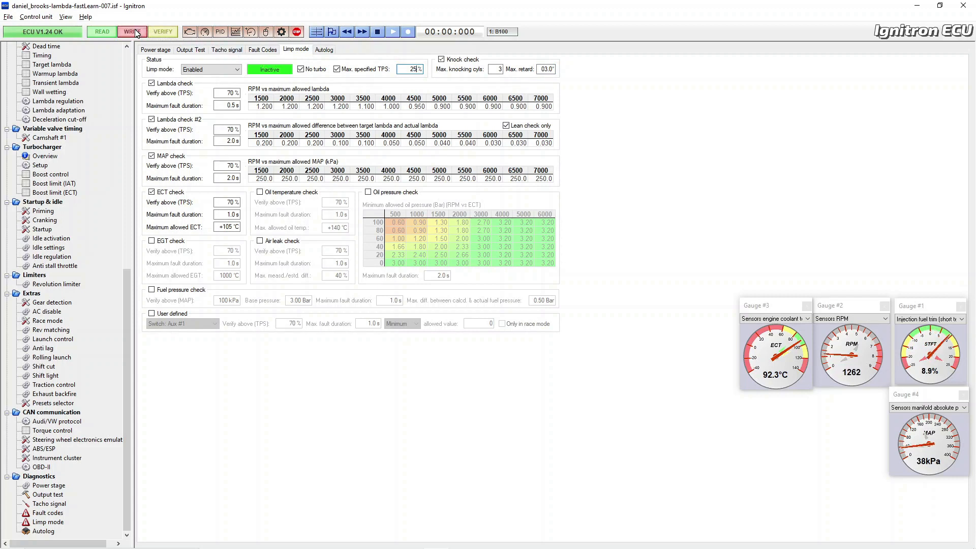
Return to the Knock retard settings with the dyno readings visible alongside and start recording an ECU log
{"action": "left_click", "coordinate": [126, 284]}
{"action": "left_click_drag", "start_coordinate": [126, 280], "coordinate": [115, 72]}
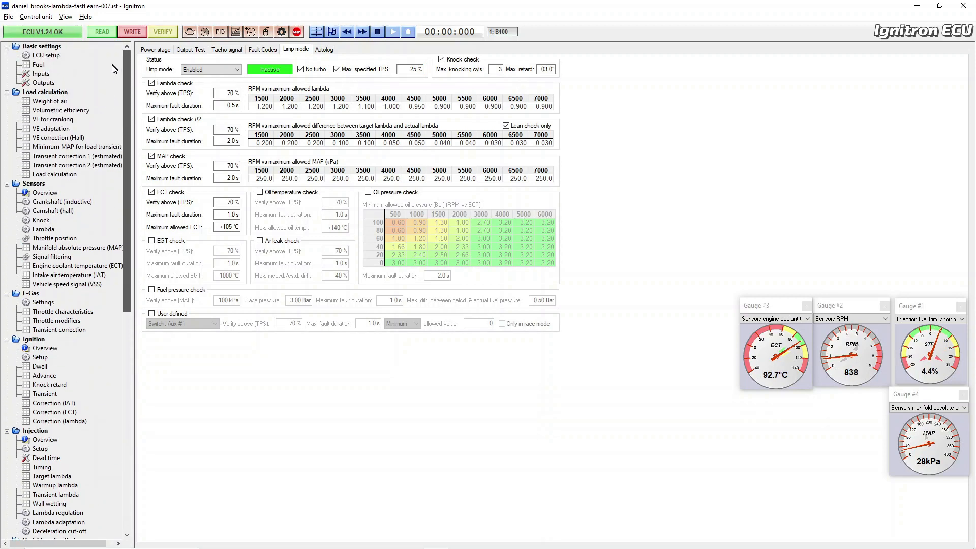
{"action": "scroll", "coordinate": [114, 81], "scroll_direction": "down", "scroll_amount": 3}
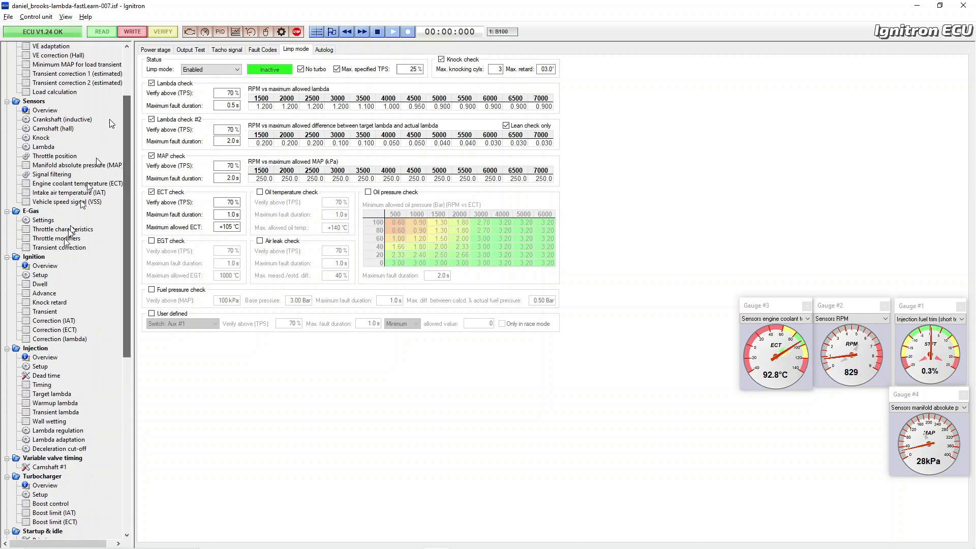
{"action": "left_click", "coordinate": [53, 304]}
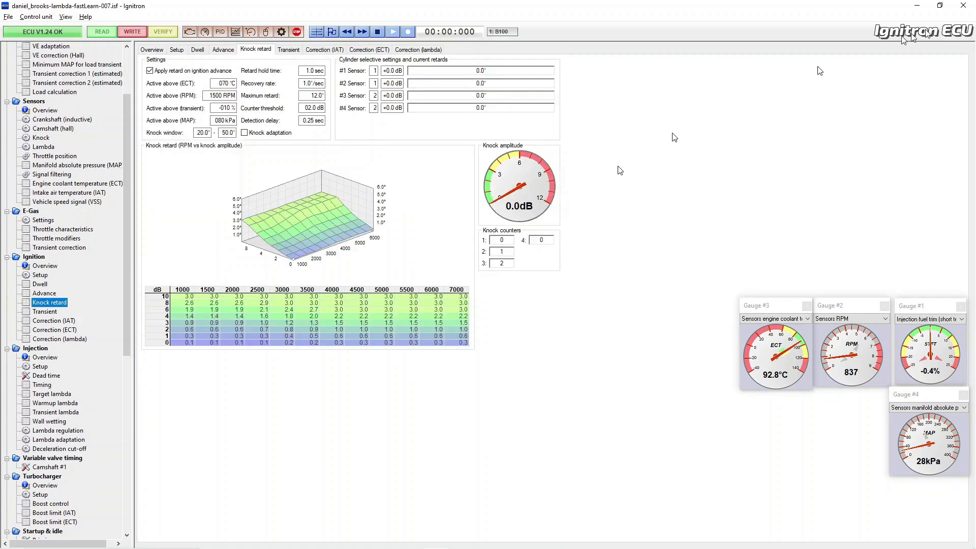
{"action": "left_click", "coordinate": [939, 5]}
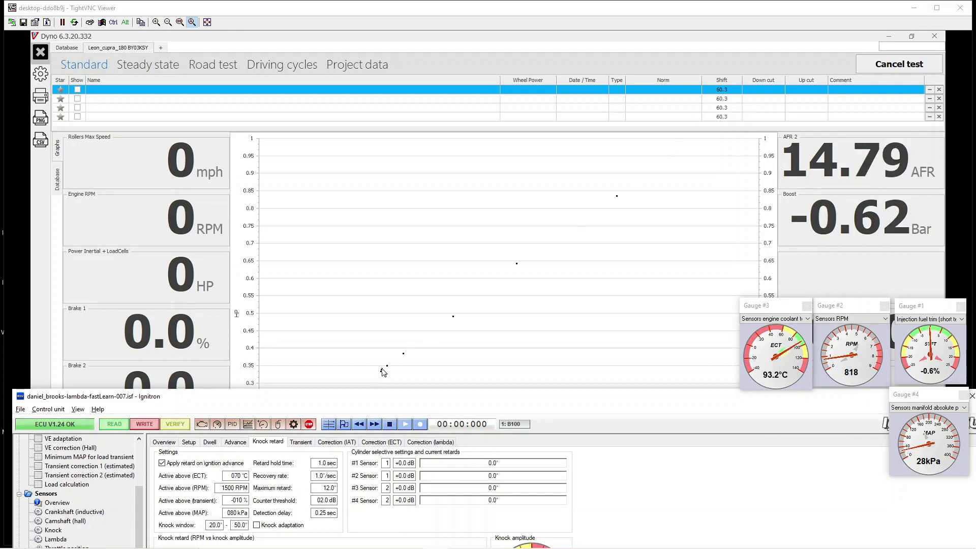
{"action": "left_click", "coordinate": [420, 425]}
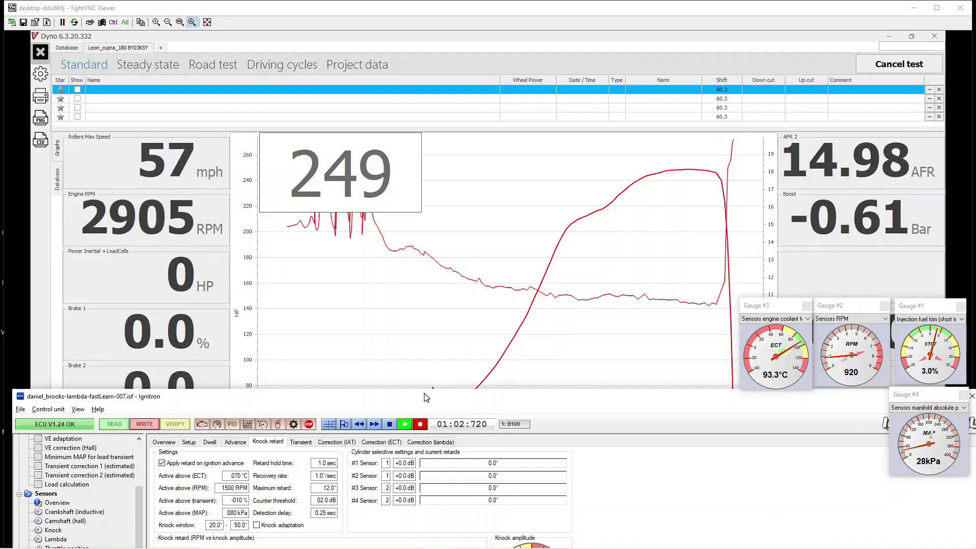
{"action": "key", "text": "alt+Tab"}
{"action": "key", "text": "alt+Tab"}
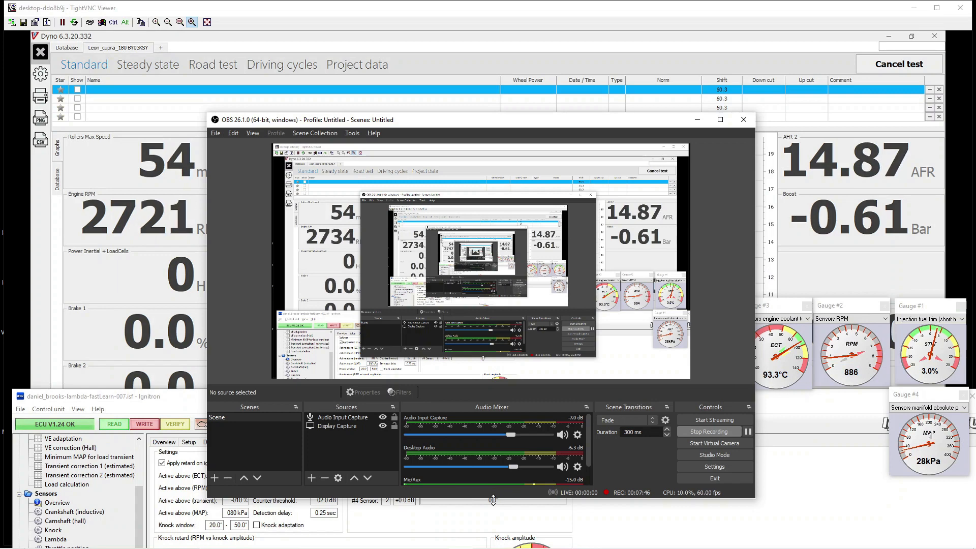
{"action": "left_click", "coordinate": [797, 477]}
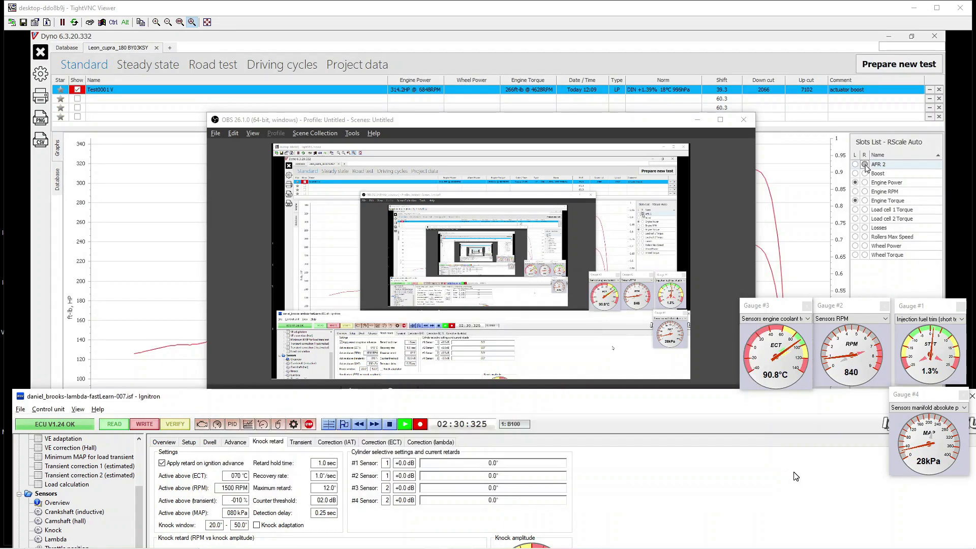
{"action": "key", "text": "alt+Tab"}
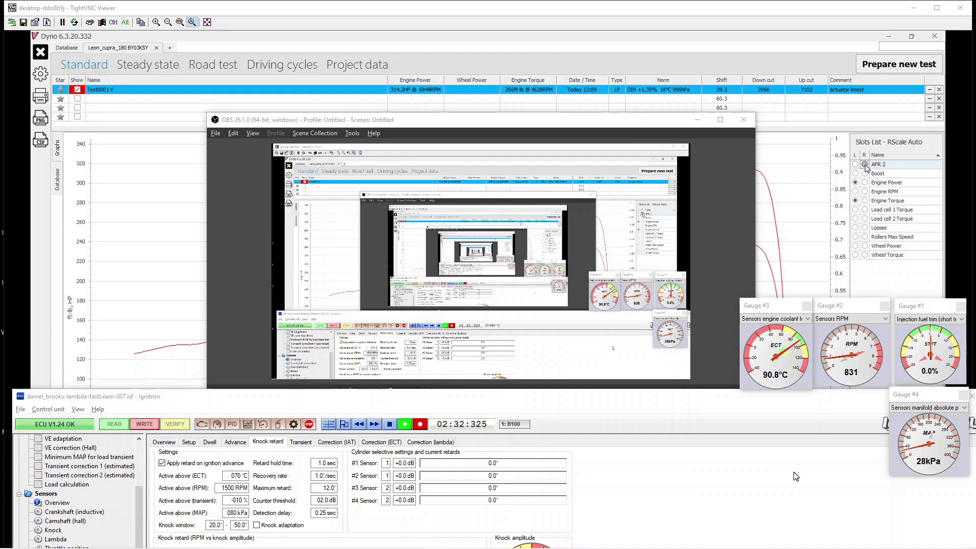
{"action": "left_click", "coordinate": [796, 477]}
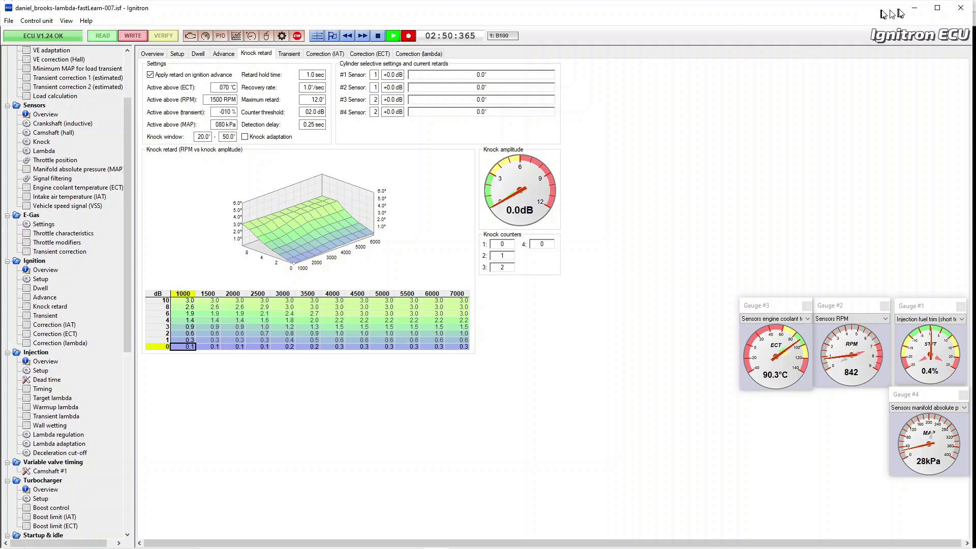
Examine the finished dyno test's AFR 2 and Boost curves against engine power and torque
{"action": "left_click_drag", "start_coordinate": [882, 14], "coordinate": [878, 398]}
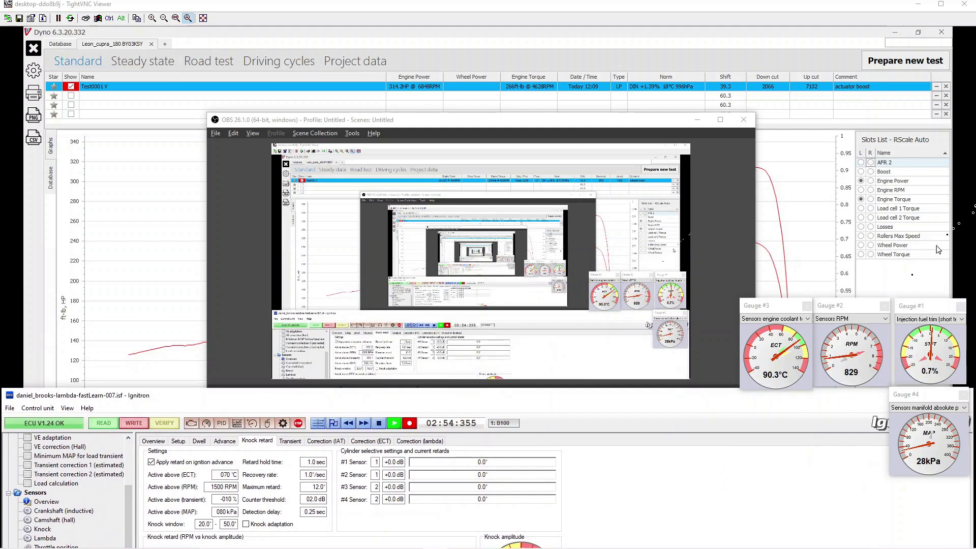
{"action": "left_click", "coordinate": [823, 198]}
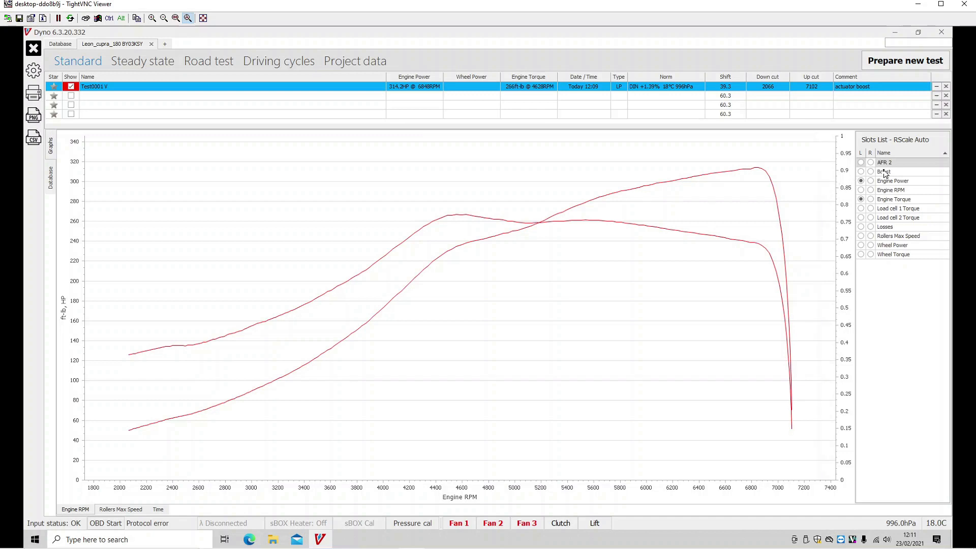
{"action": "left_click", "coordinate": [871, 163]}
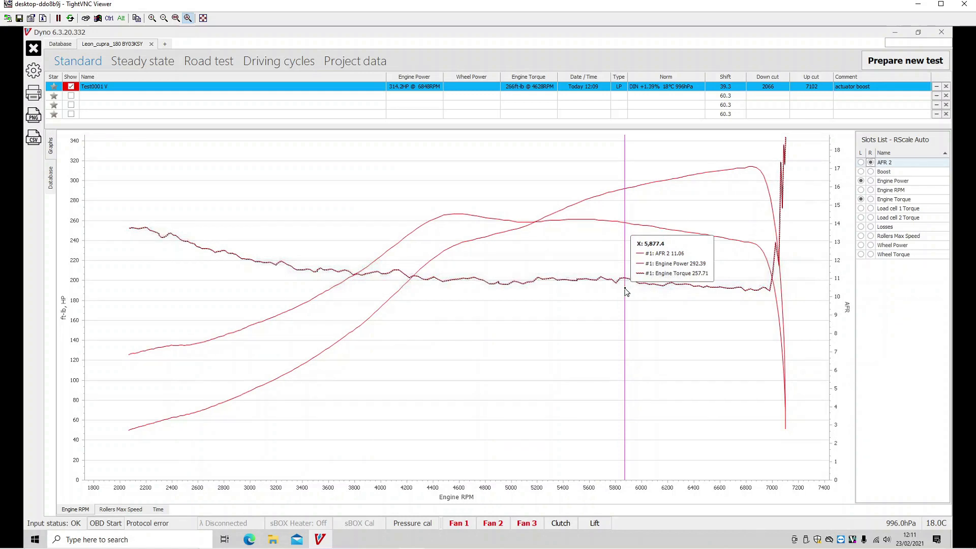
{"action": "left_click", "coordinate": [871, 172]}
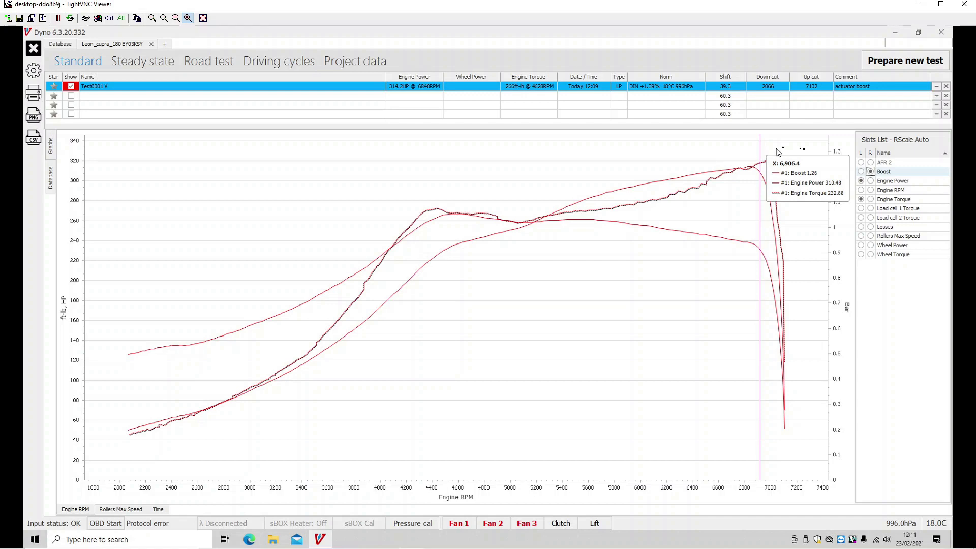
{"action": "left_click", "coordinate": [870, 172]}
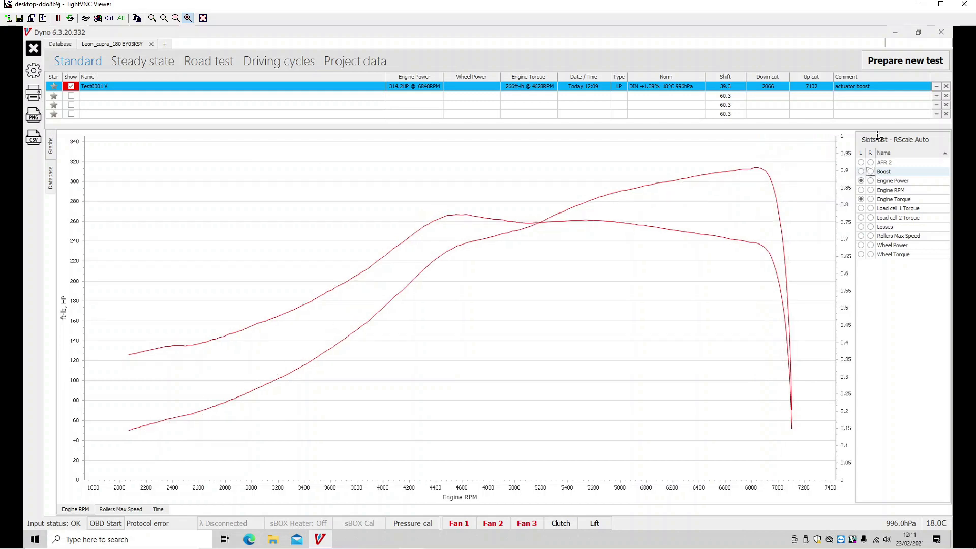
Prepare and start another load points dyno test with the existing settings, and switch back to Ignitron
{"action": "left_click", "coordinate": [874, 62]}
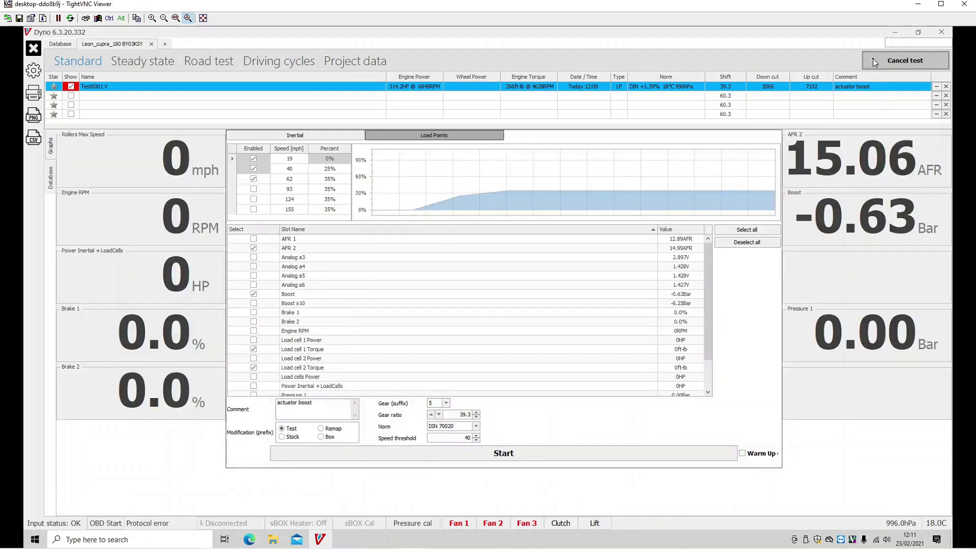
{"action": "left_click", "coordinate": [508, 454]}
{"action": "key", "text": "alt+Tab"}
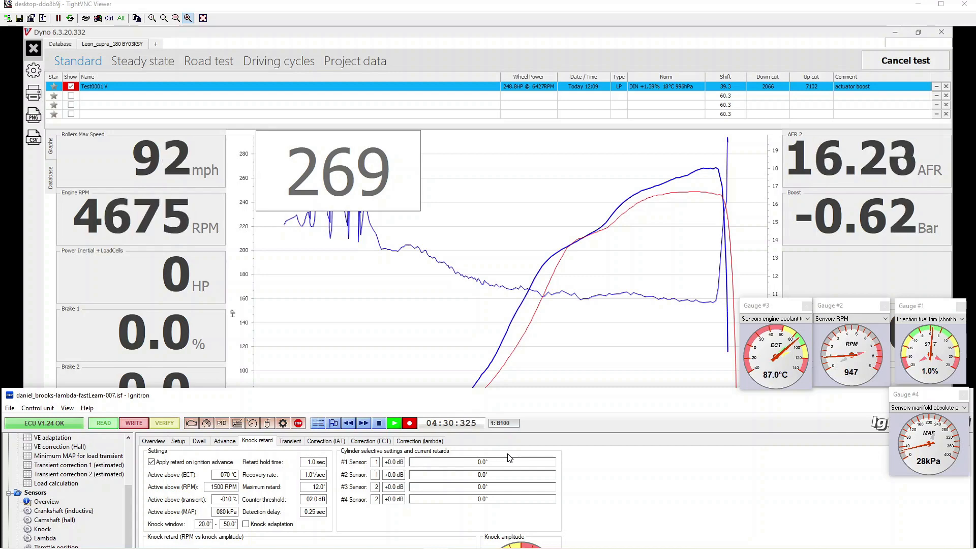
Stop the ECU log recording and save the log with the prefix "dyno1-" added to its suggested file name
{"action": "left_click", "coordinate": [379, 423]}
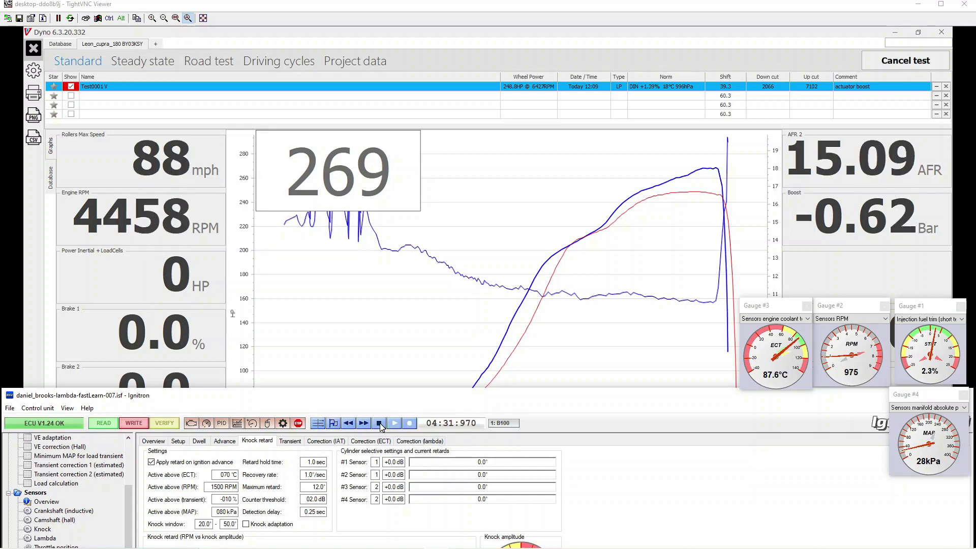
{"action": "left_click", "coordinate": [9, 410]}
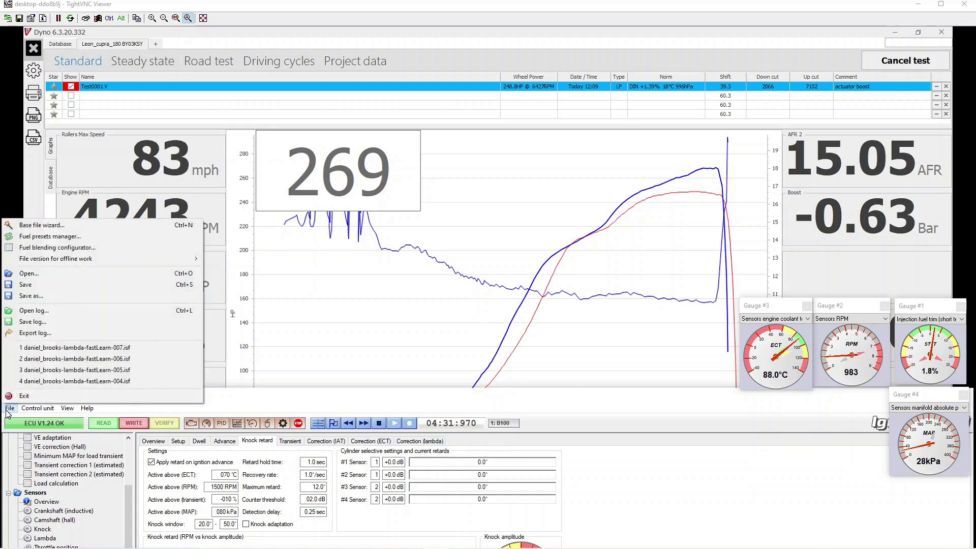
{"action": "left_click", "coordinate": [44, 323]}
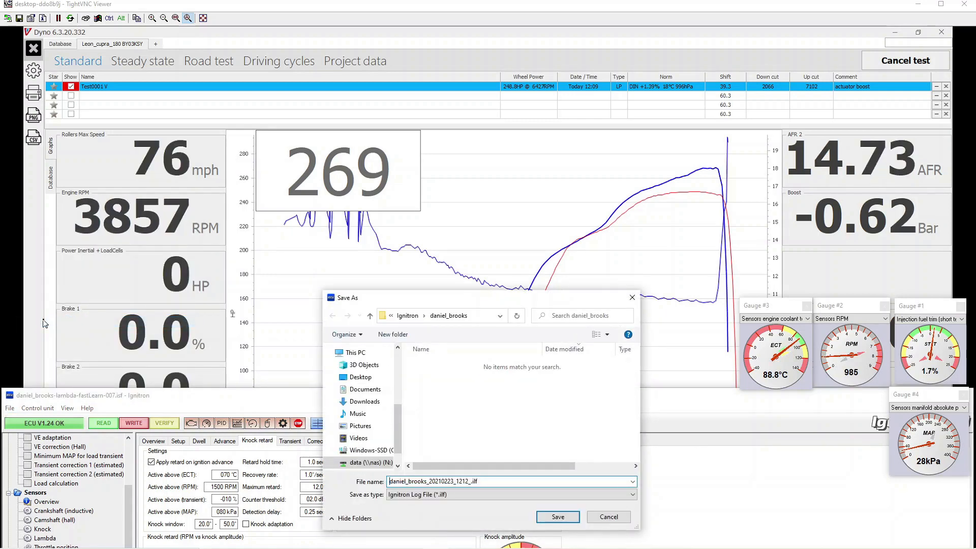
{"action": "key", "text": "Home"}
{"action": "type", "text": "dyno1"}
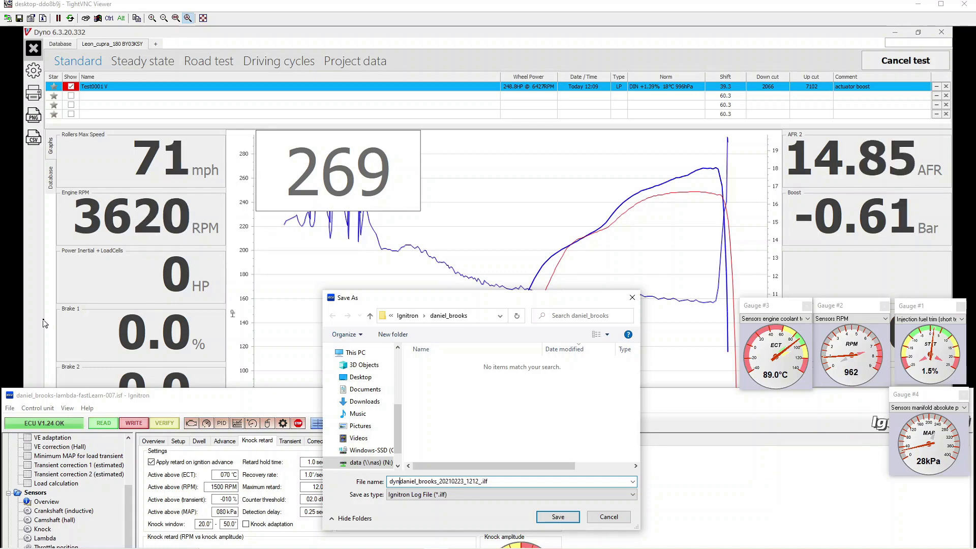
{"action": "type", "text": "_"}
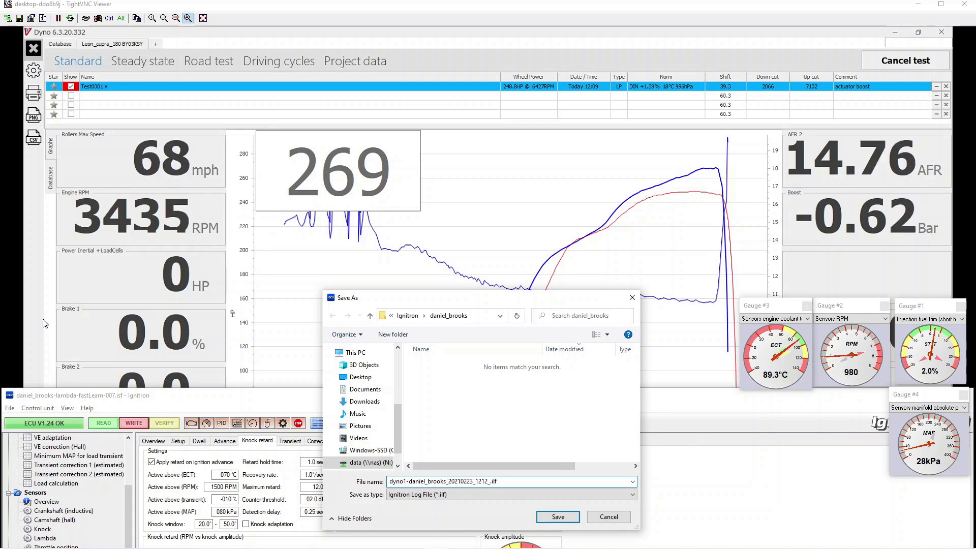
{"action": "key", "text": "Return"}
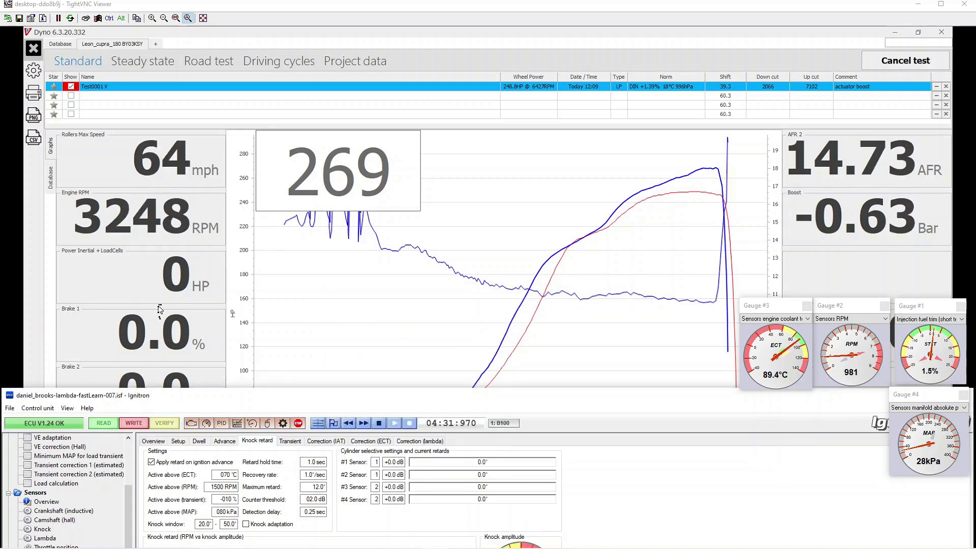
Maximize the Ignitron window, open the saved "dyno1-" log file and stretch its log view to full height
{"action": "double_click", "coordinate": [364, 395]}
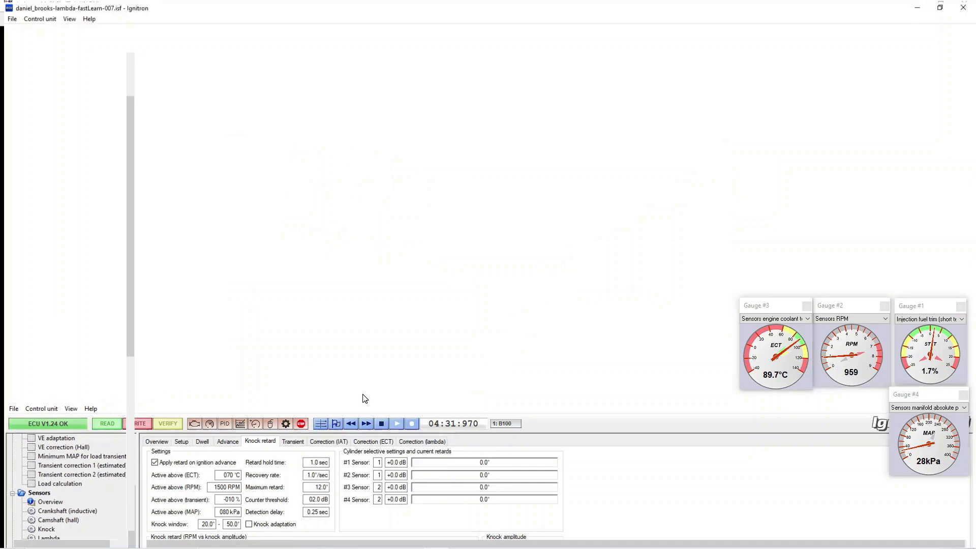
{"action": "left_click", "coordinate": [8, 16]}
{"action": "left_click", "coordinate": [38, 115]}
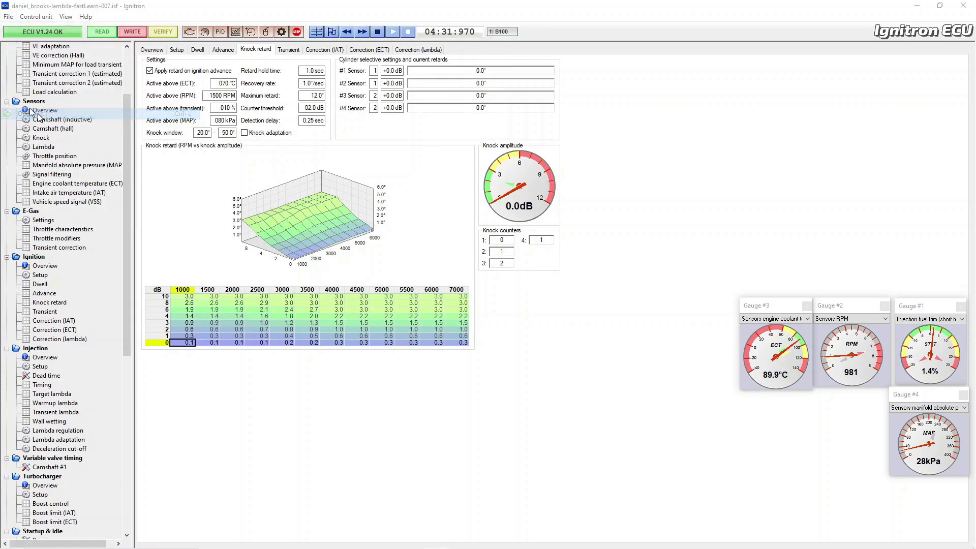
{"action": "left_click", "coordinate": [420, 220]}
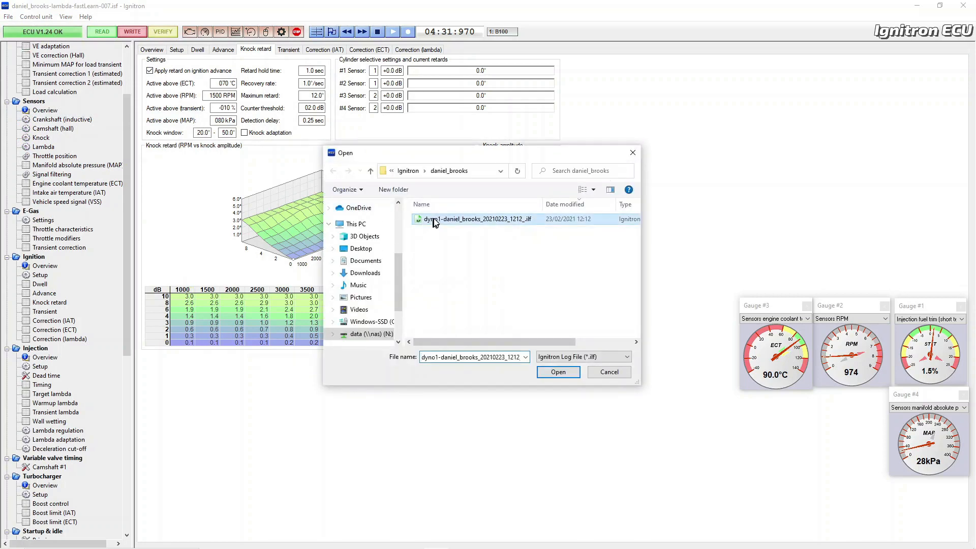
{"action": "left_click", "coordinate": [559, 372]}
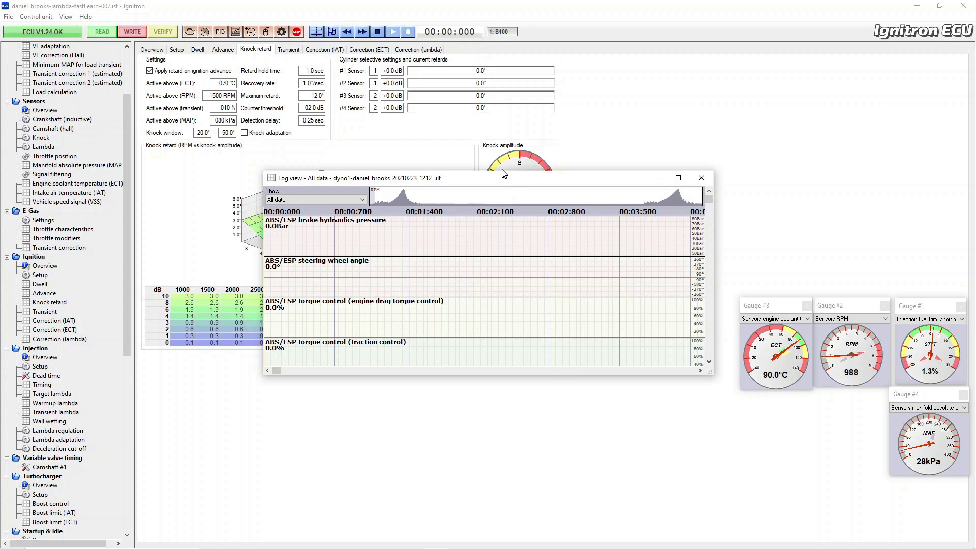
{"action": "double_click", "coordinate": [503, 172]}
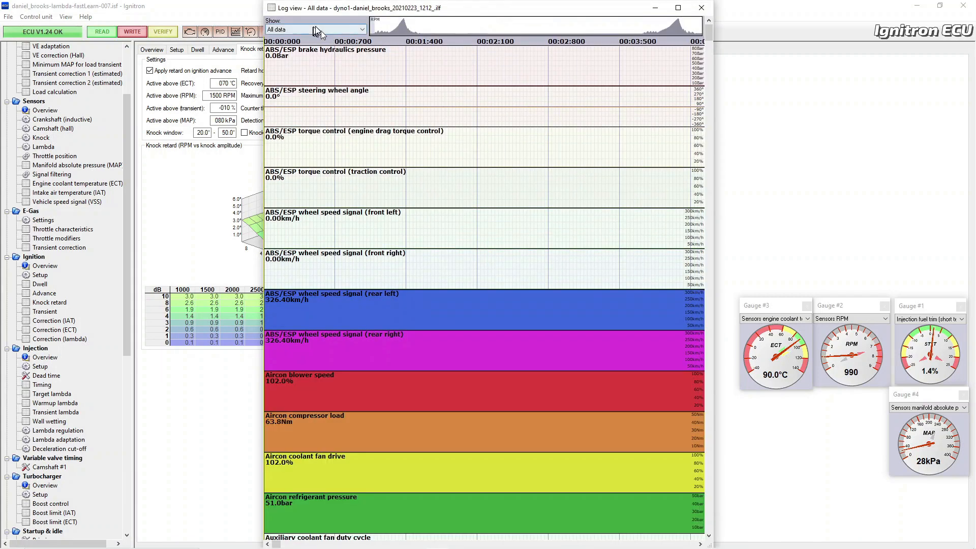
Show the custom fuel channel group in the log and examine fuel trim, lambda and manifold pressure during both dyno pulls
{"action": "left_click", "coordinate": [362, 29]}
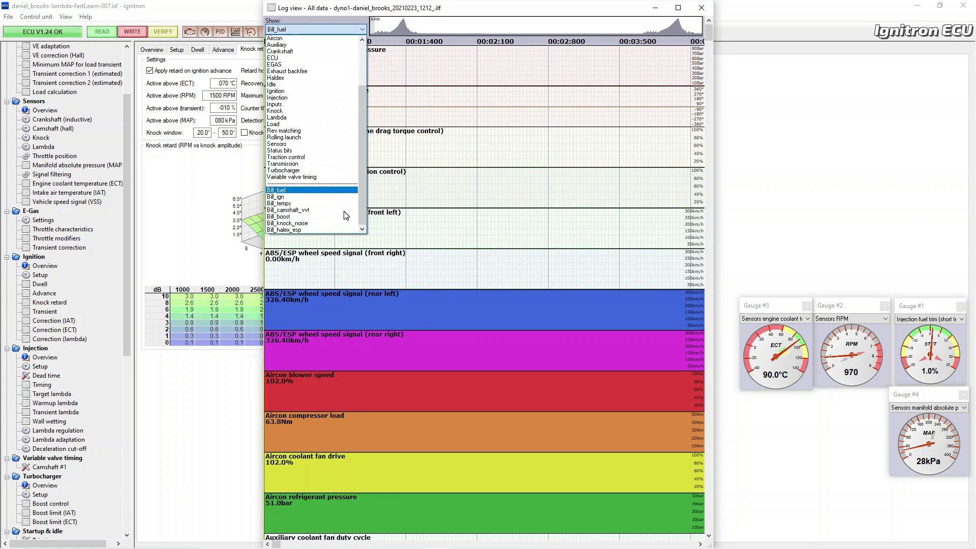
{"action": "left_click", "coordinate": [346, 210]}
{"action": "left_click", "coordinate": [398, 31]}
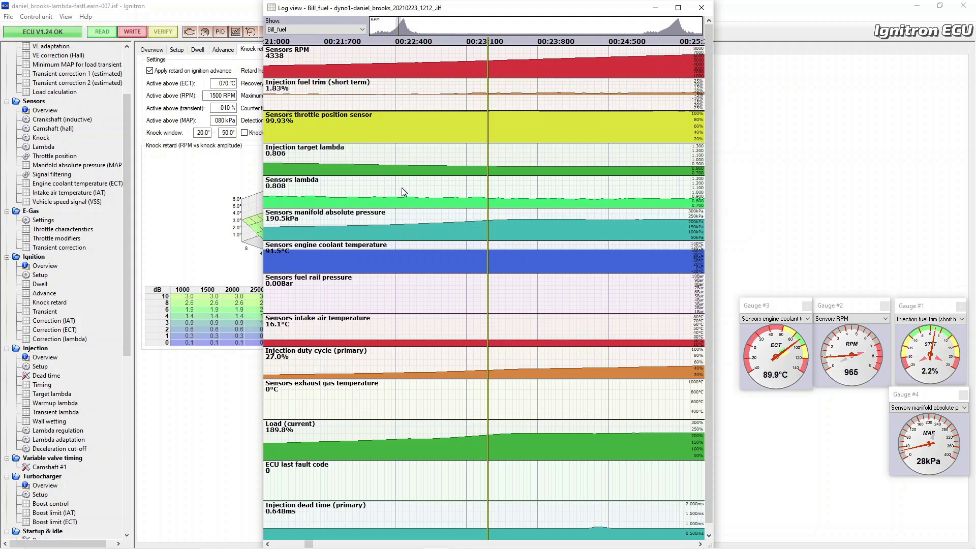
{"action": "left_click_drag", "start_coordinate": [402, 227], "coordinate": [496, 228]}
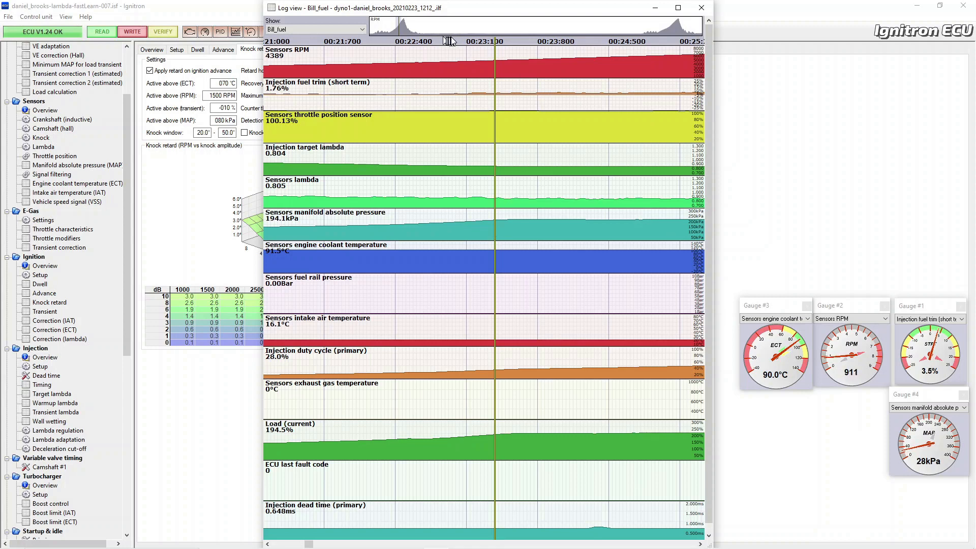
{"action": "left_click_drag", "start_coordinate": [399, 28], "coordinate": [673, 34]}
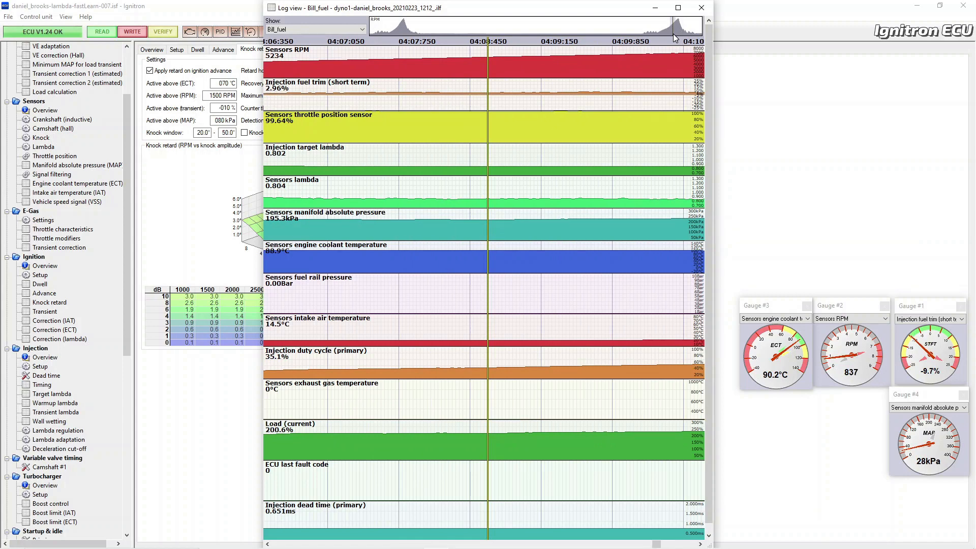
Place the log view beside the Volumetric efficiency table and make the table follow the log's playback position
{"action": "left_click_drag", "start_coordinate": [569, 14], "coordinate": [835, 15]}
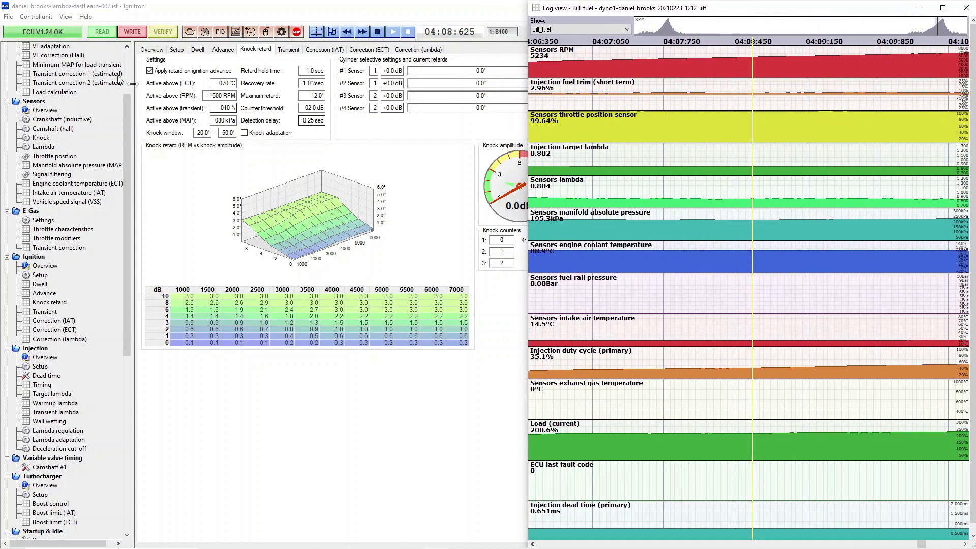
{"action": "left_click", "coordinate": [126, 64]}
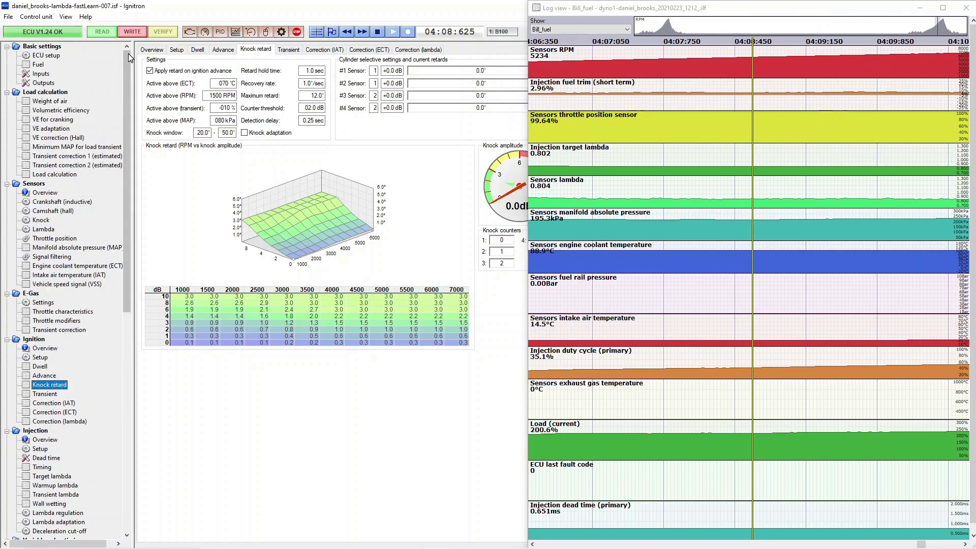
{"action": "left_click", "coordinate": [84, 110]}
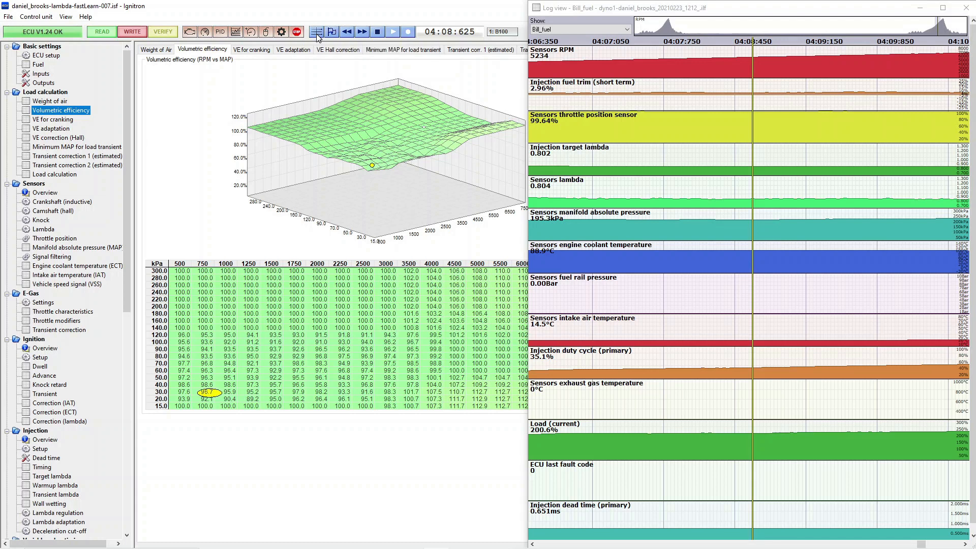
{"action": "left_click", "coordinate": [316, 32]}
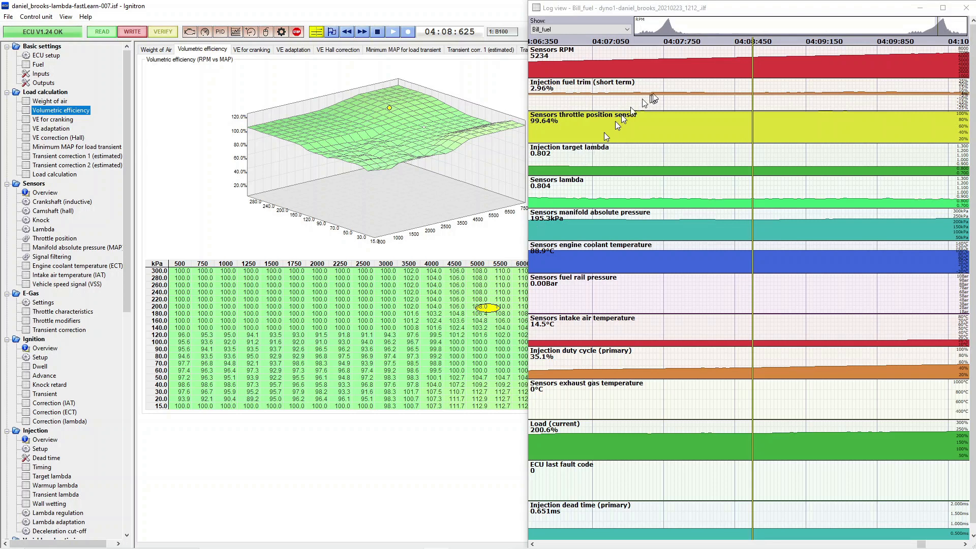
Examine short-term fuel trim at several points of the second pull against the VE table cells traced by the log
{"action": "left_click", "coordinate": [934, 29]}
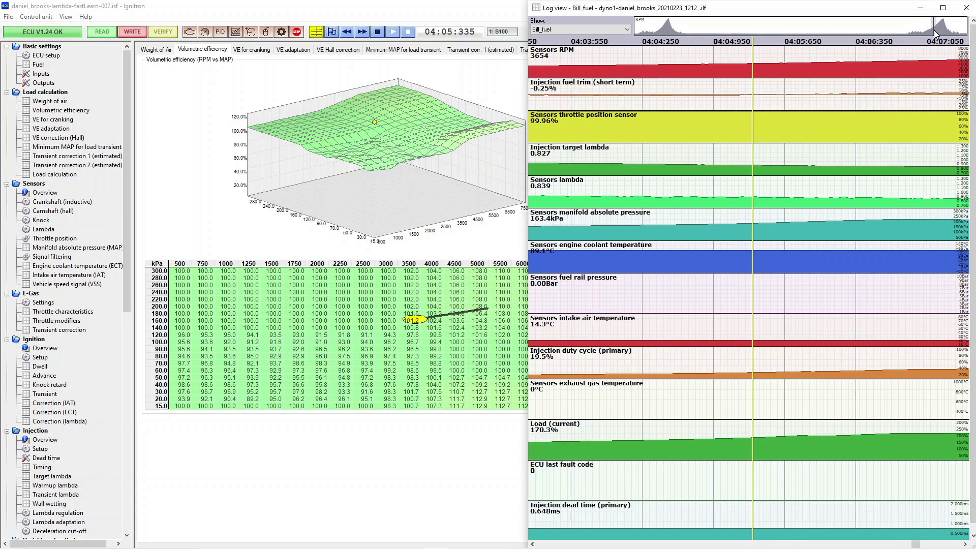
{"action": "left_click", "coordinate": [936, 29]}
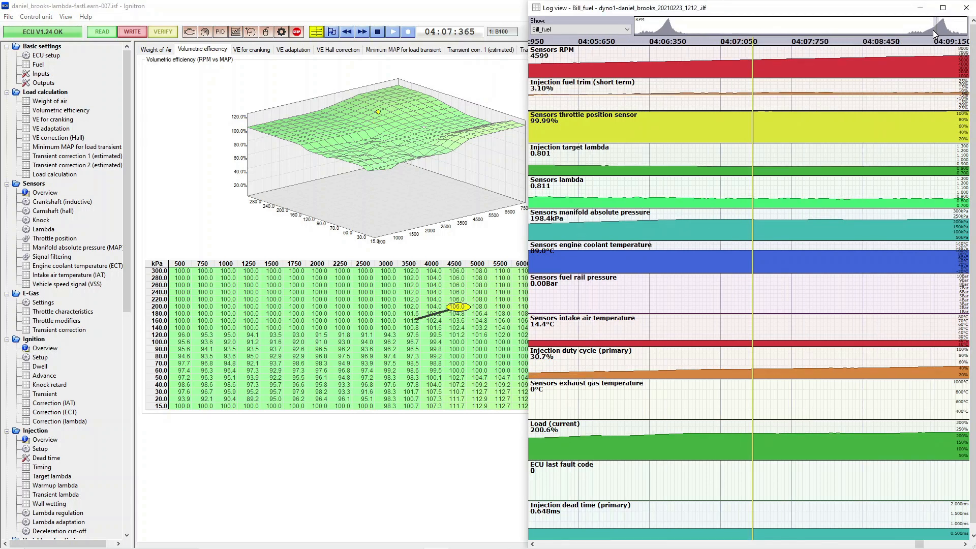
{"action": "left_click", "coordinate": [932, 29]}
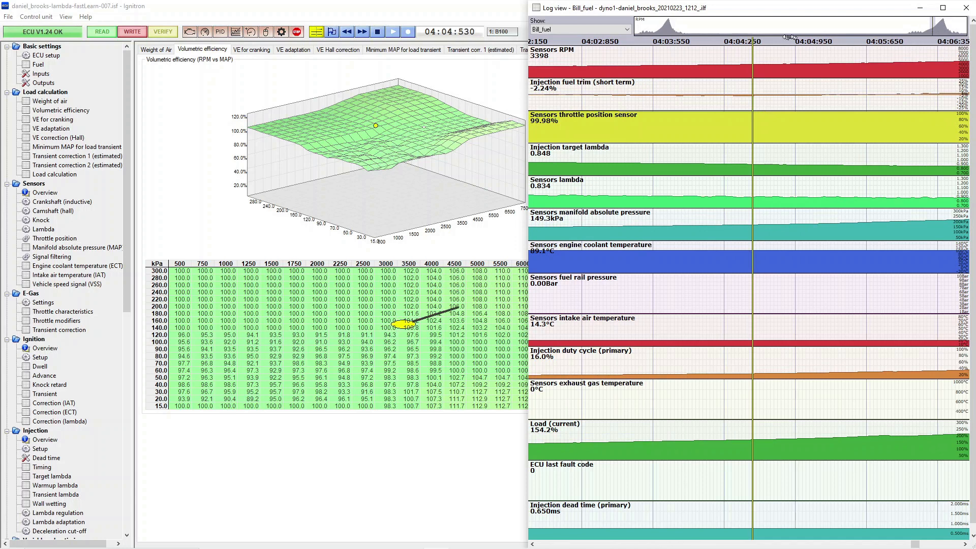
{"action": "left_click_drag", "start_coordinate": [756, 40], "coordinate": [812, 41]}
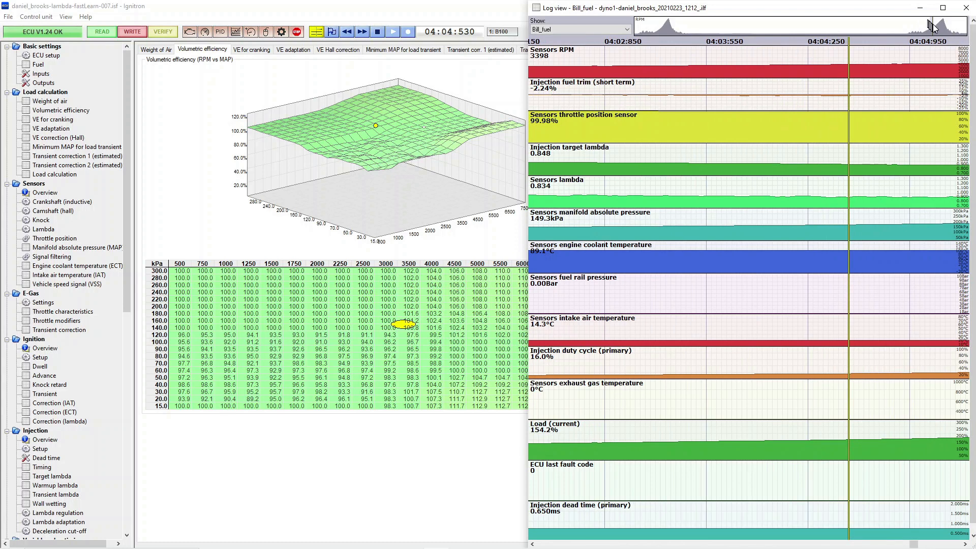
{"action": "scroll", "coordinate": [937, 38], "scroll_direction": "down", "scroll_amount": 16}
{"action": "scroll", "coordinate": [937, 38], "scroll_direction": "up", "scroll_amount": 2}
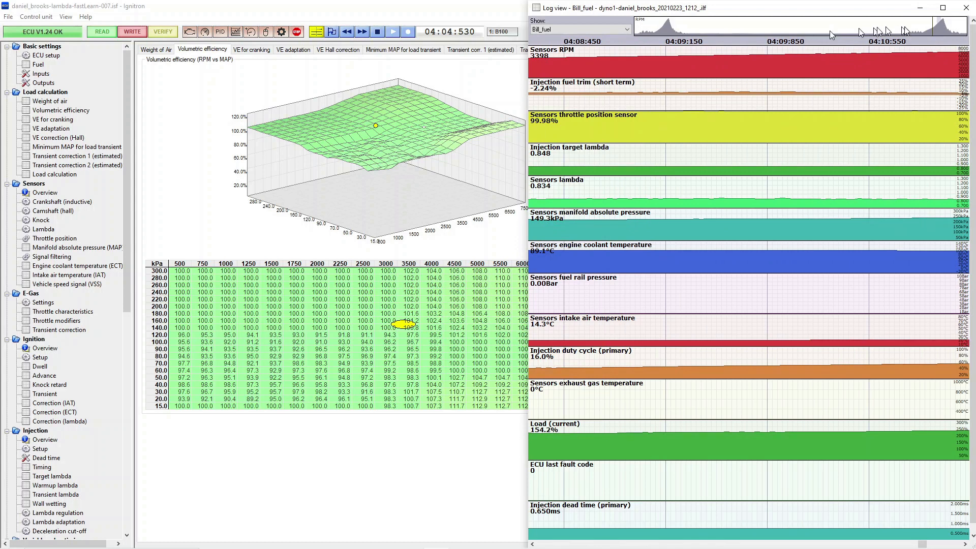
{"action": "left_click", "coordinate": [935, 29]}
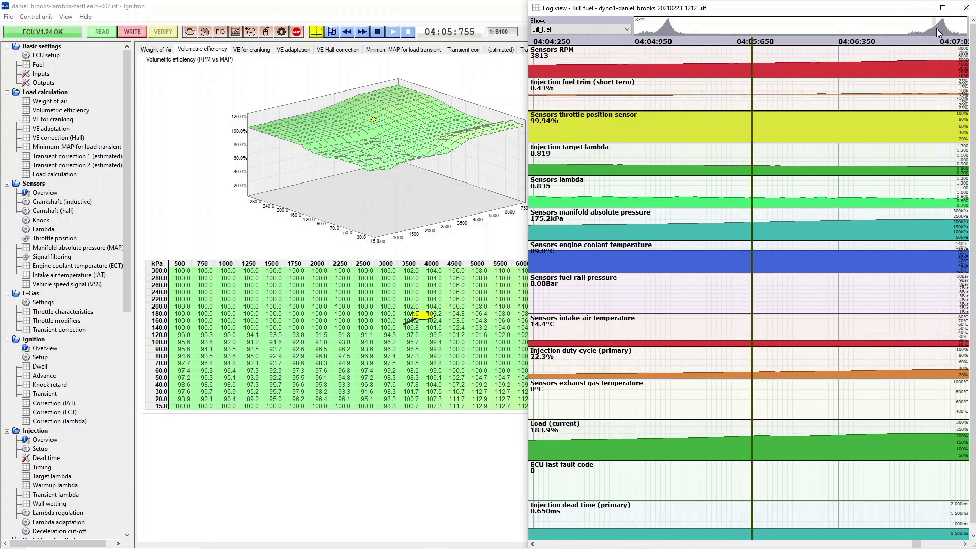
{"action": "left_click", "coordinate": [938, 28]}
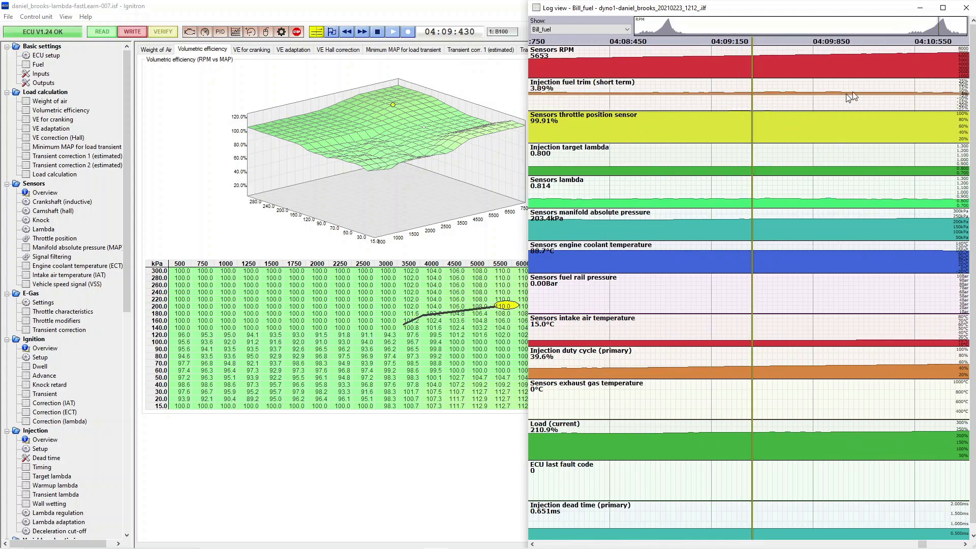
Check the second pull's fuel trim near 5000 RPM against the 200 kPa VE cell, and minimize the log view
{"action": "left_click_drag", "start_coordinate": [747, 106], "coordinate": [549, 105]}
{"action": "left_click", "coordinate": [656, 106]}
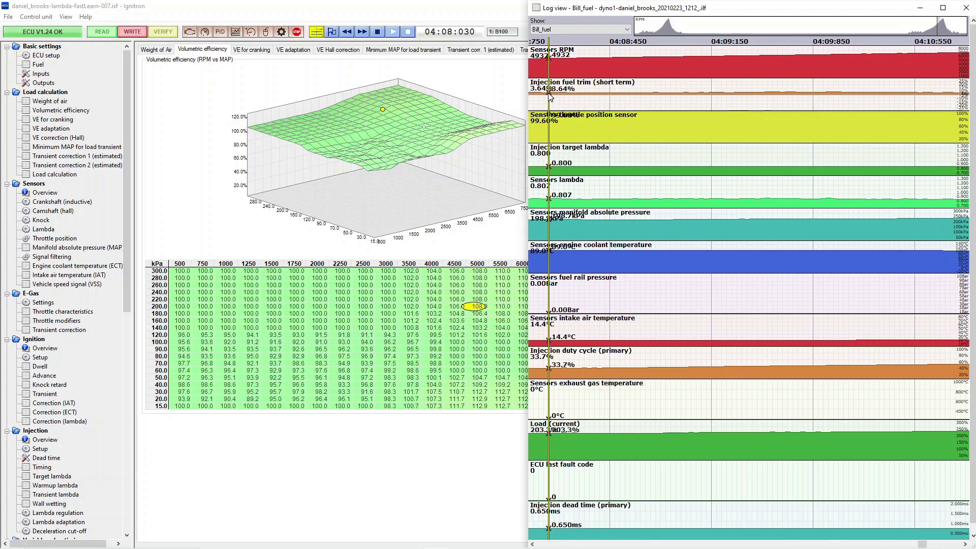
{"action": "key", "text": "Left"}
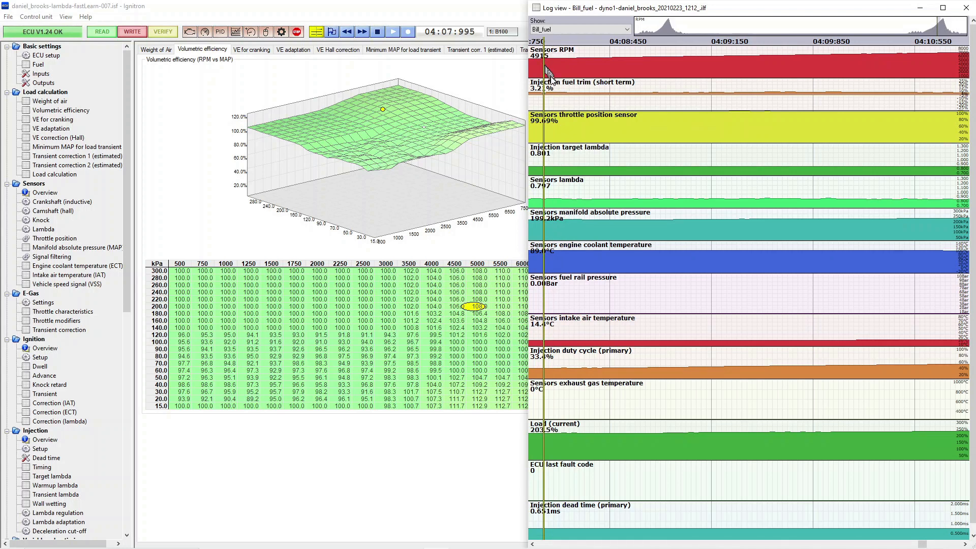
{"action": "left_click", "coordinate": [553, 89]}
{"action": "left_click", "coordinate": [558, 91]}
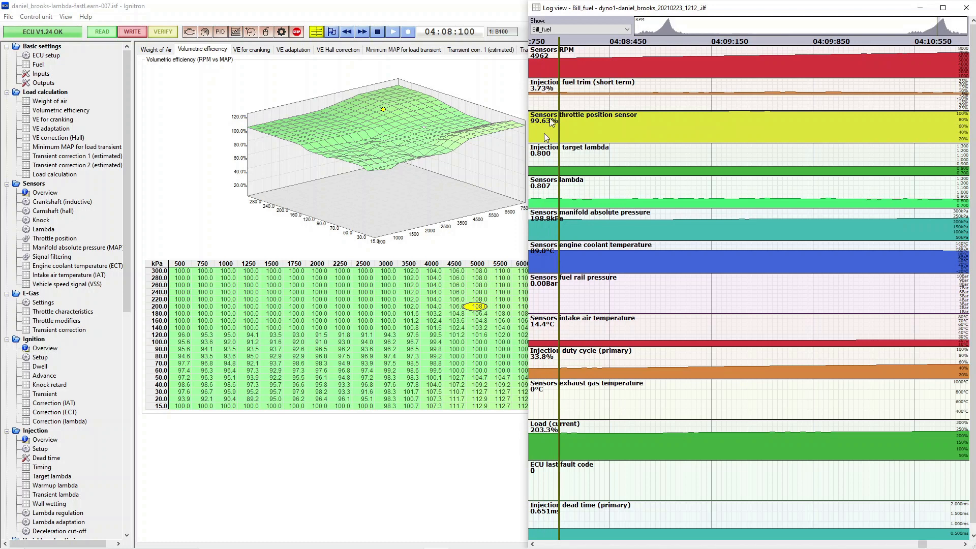
{"action": "left_click", "coordinate": [480, 306]}
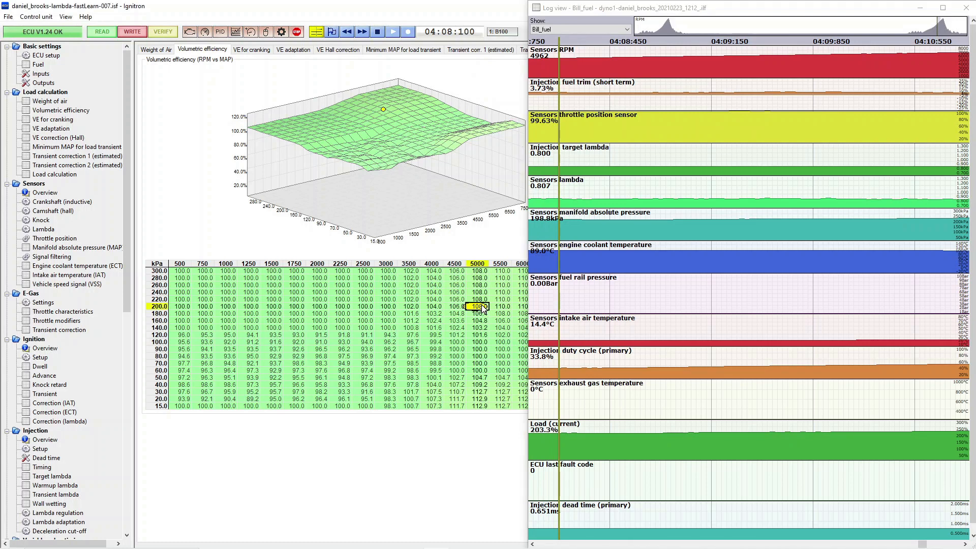
{"action": "left_click", "coordinate": [920, 9]}
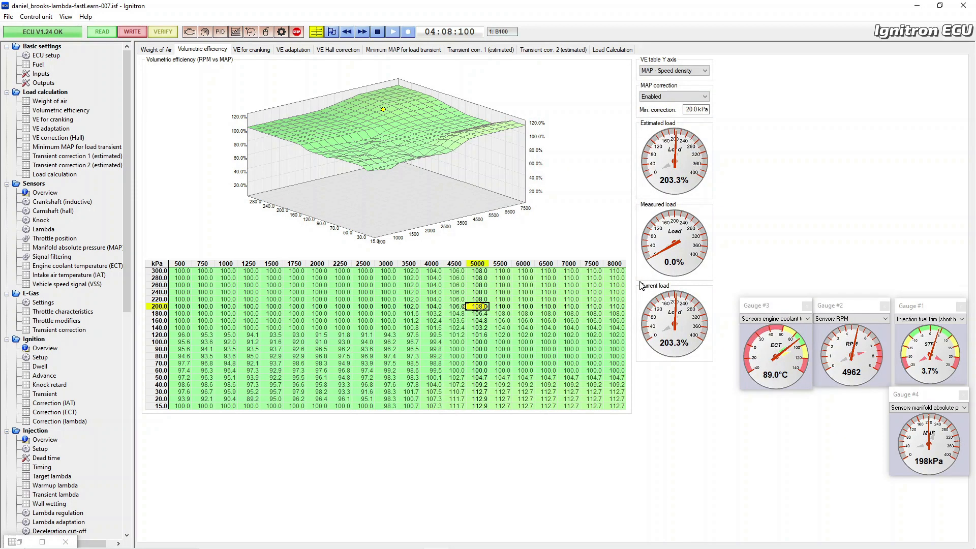
{"action": "key", "text": "shift+Right"}
{"action": "key", "text": "shift+Right"}
{"action": "key", "text": "shift+Right"}
{"action": "key", "text": "shift+Right"}
{"action": "key", "text": "shift+Right"}
{"action": "key", "text": "shift+Right"}
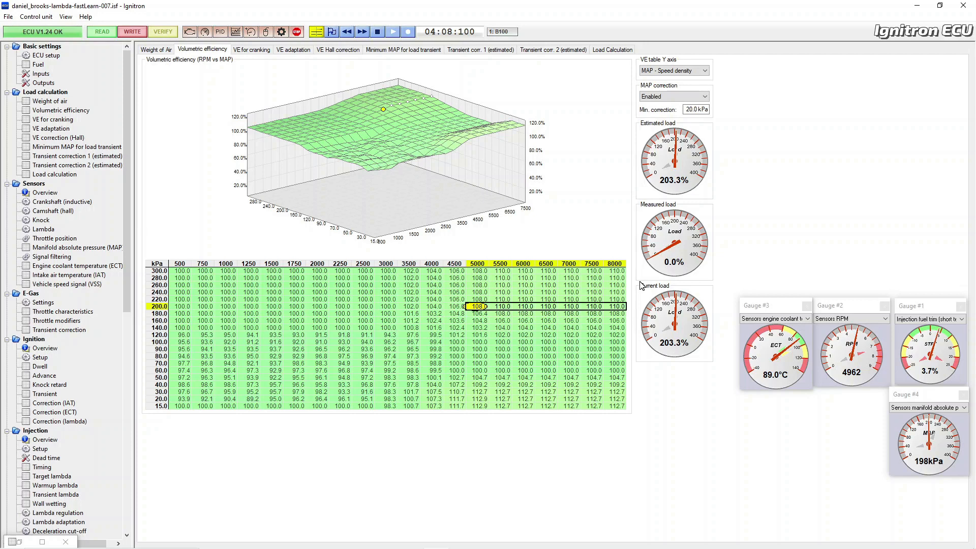
{"action": "key", "text": "shift+Up"}
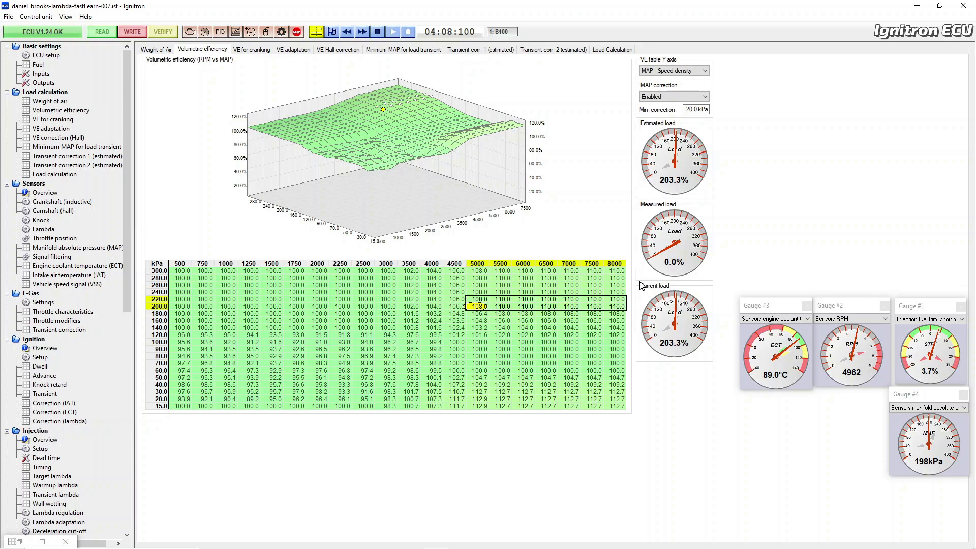
{"action": "right_click", "coordinate": [550, 300]}
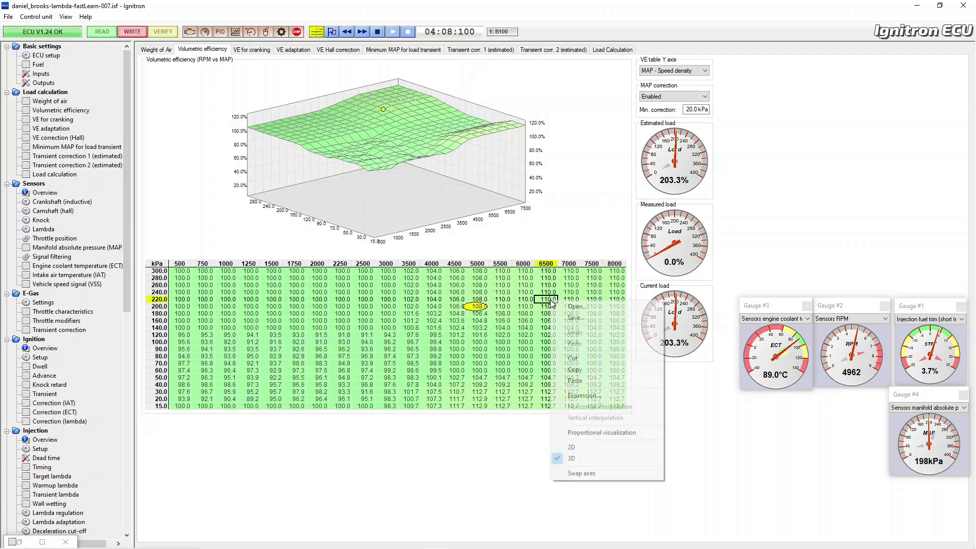
{"action": "left_click_drag", "start_coordinate": [478, 300], "coordinate": [616, 307]}
{"action": "left_click", "coordinate": [594, 300]}
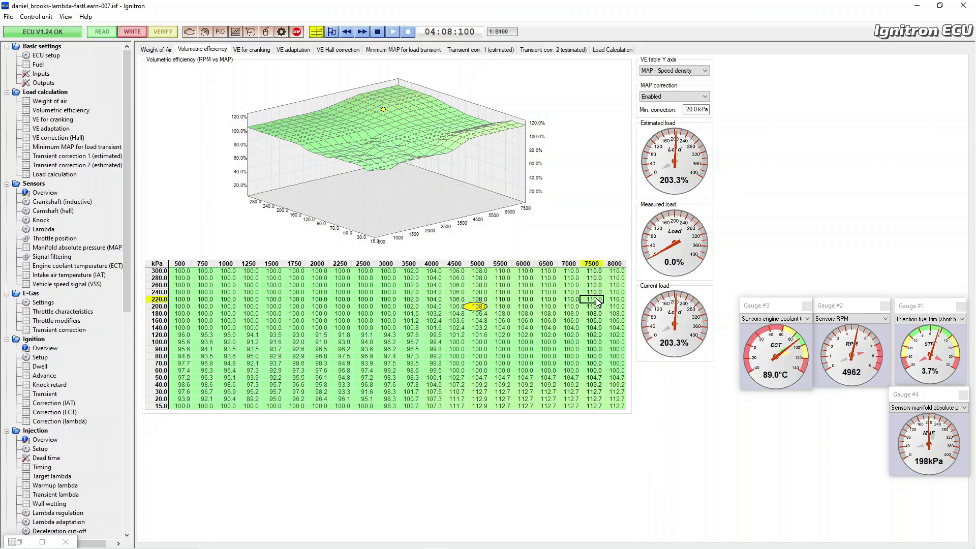
Reduce the VE values at 200 and 220 kPa from 5000 to 8000 RPM by applying the expression -2
{"action": "left_click_drag", "start_coordinate": [477, 303], "coordinate": [622, 307]}
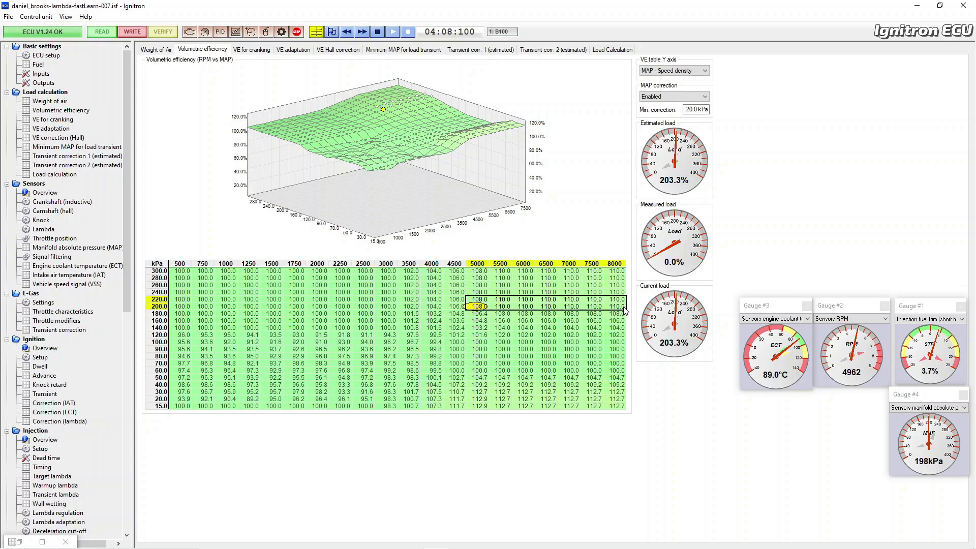
{"action": "right_click", "coordinate": [605, 306]}
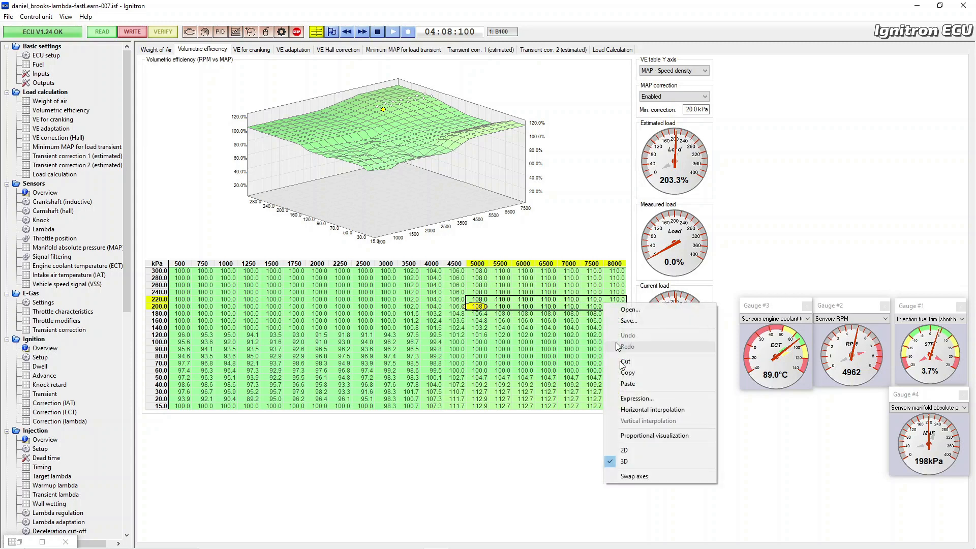
{"action": "left_click", "coordinate": [635, 401]}
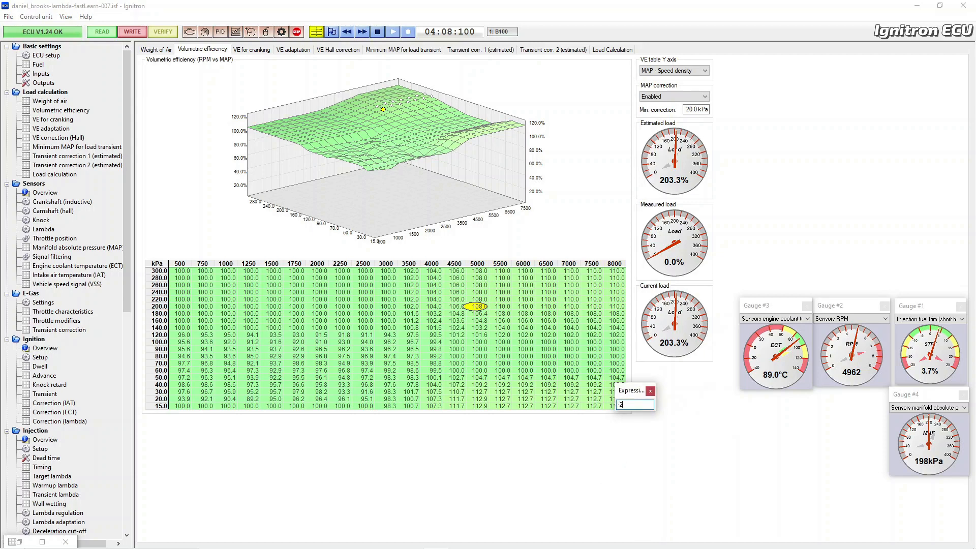
{"action": "key", "text": "Return"}
Reduce the VE values at 180 kPa from 5000 to 8000 RPM by applying the expression -1
{"action": "key", "text": "Up"}
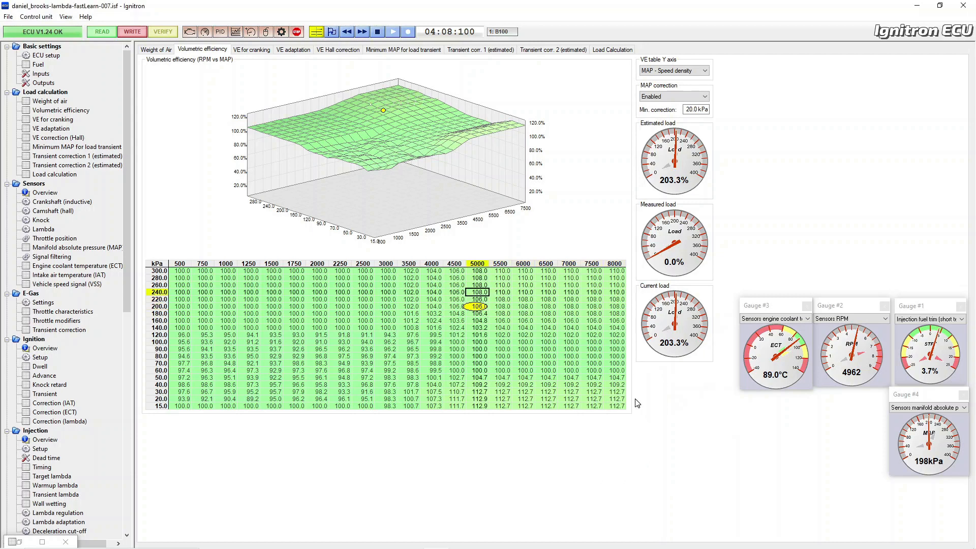
{"action": "key", "text": "Down"}
{"action": "key", "text": "Down"}
{"action": "key", "text": "Down"}
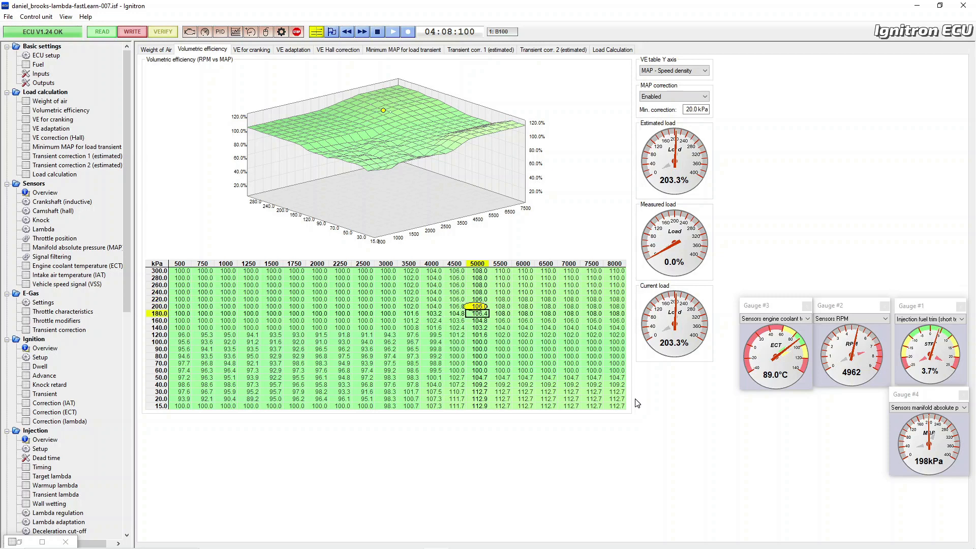
{"action": "key", "text": "shift+Right"}
{"action": "key", "text": "shift+Right"}
{"action": "key", "text": "shift+Right"}
{"action": "key", "text": "shift+Right"}
{"action": "key", "text": "shift+Right"}
{"action": "key", "text": "shift+Right"}
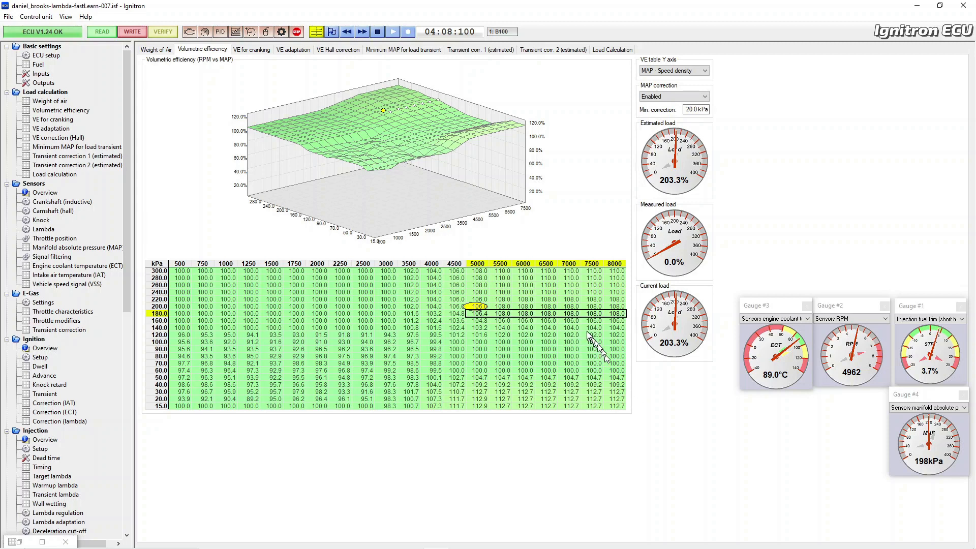
{"action": "right_click", "coordinate": [580, 316]}
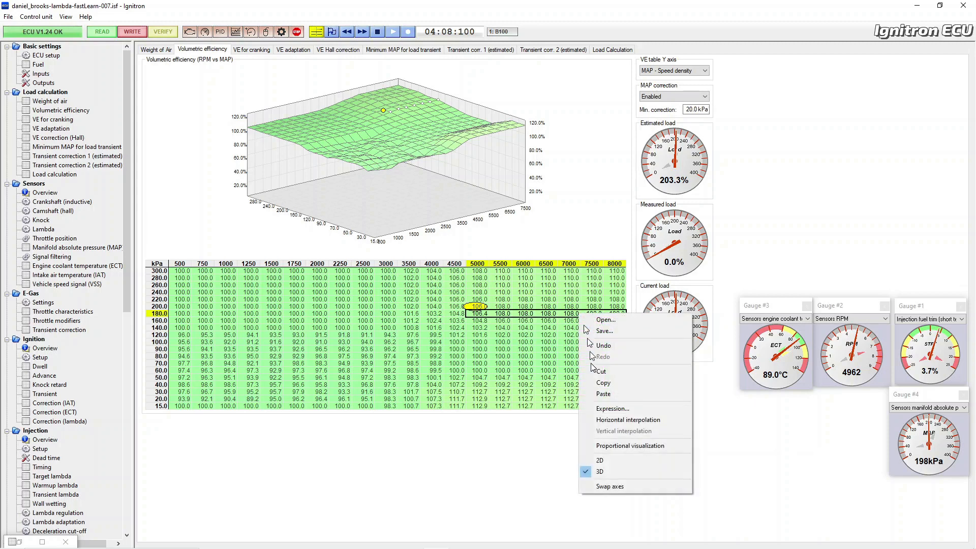
{"action": "left_click", "coordinate": [609, 409]}
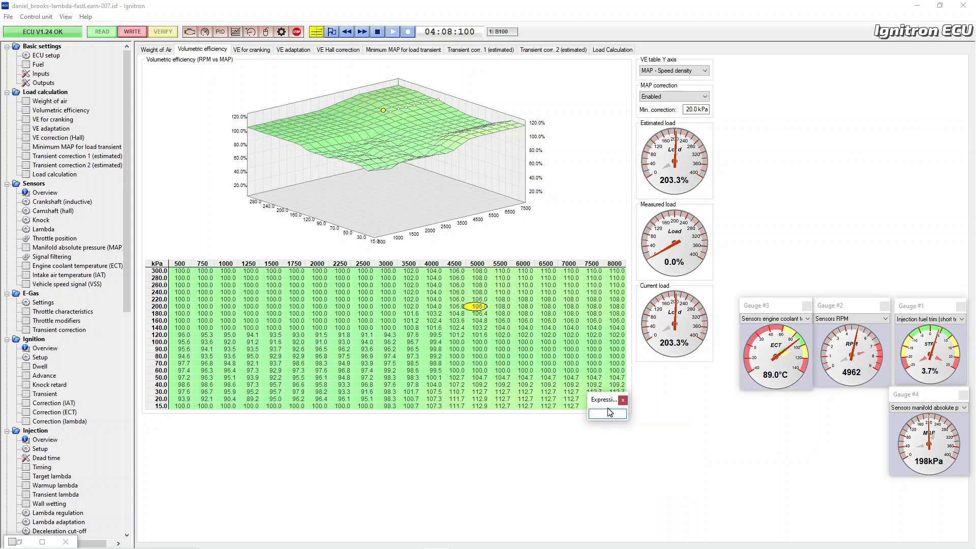
{"action": "type", "text": "-1"}
{"action": "key", "text": "Return"}
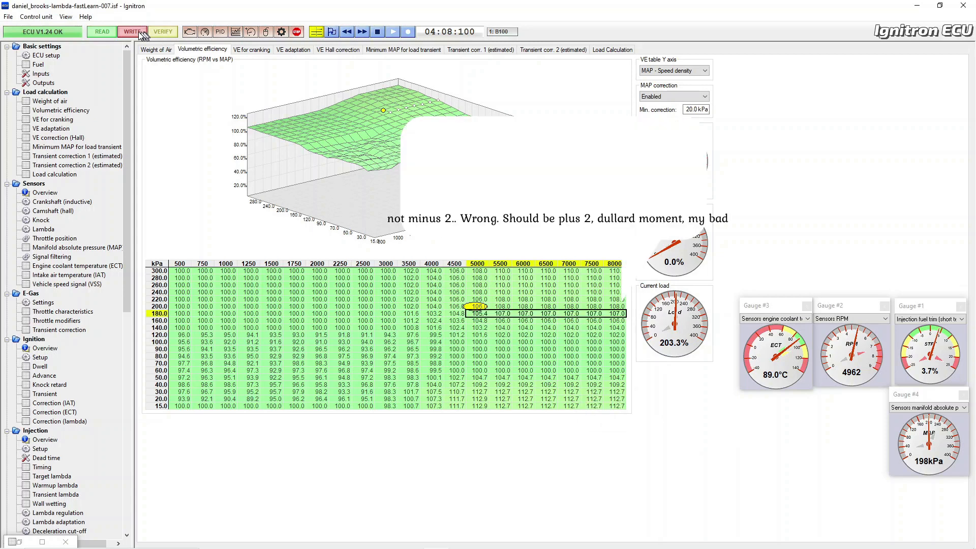
Stop the table from following the log playback and restore the minimized log view
{"action": "left_click", "coordinate": [319, 33]}
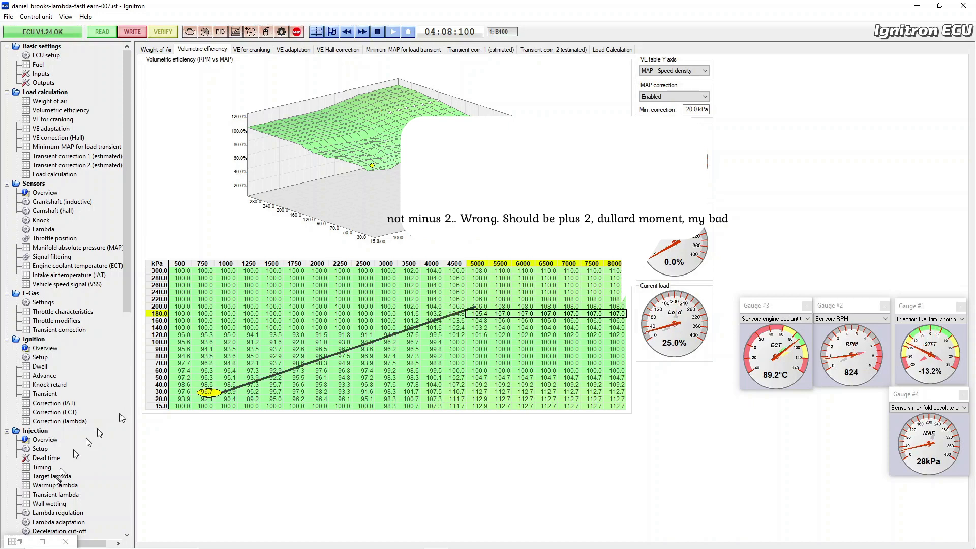
{"action": "left_click", "coordinate": [17, 542]}
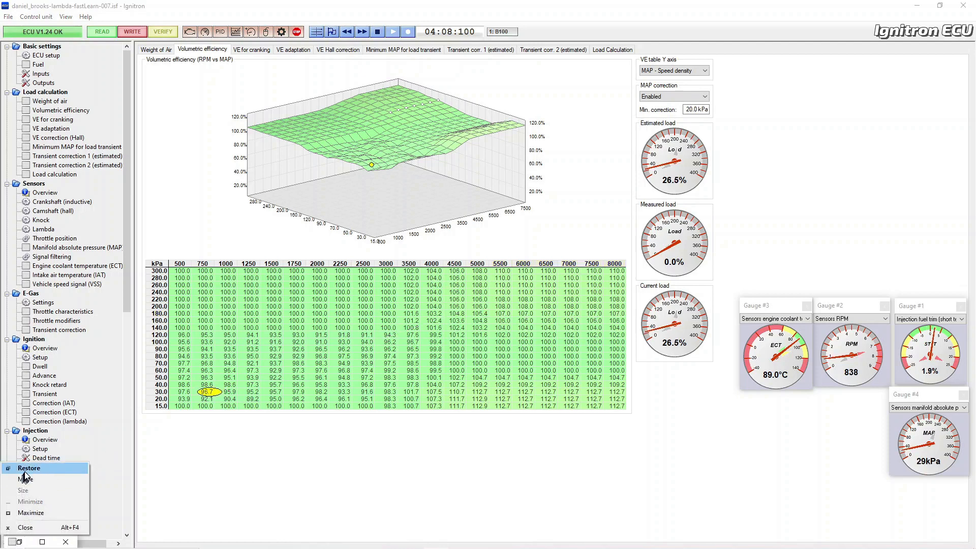
{"action": "left_click", "coordinate": [26, 469]}
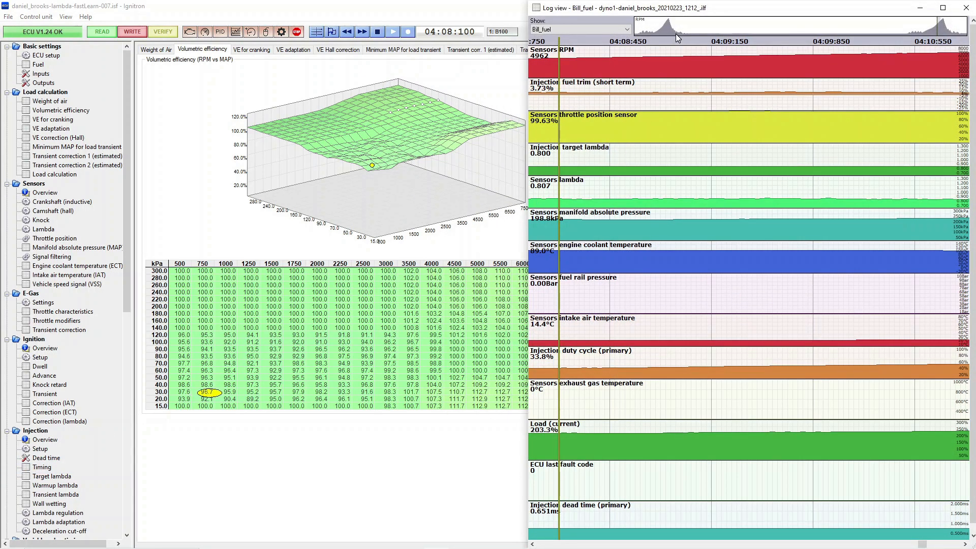
Show the Bill_ign channel set in the log view and place the cursor on the cylinder 4 knock retard in the second pull
{"action": "left_click", "coordinate": [627, 30]}
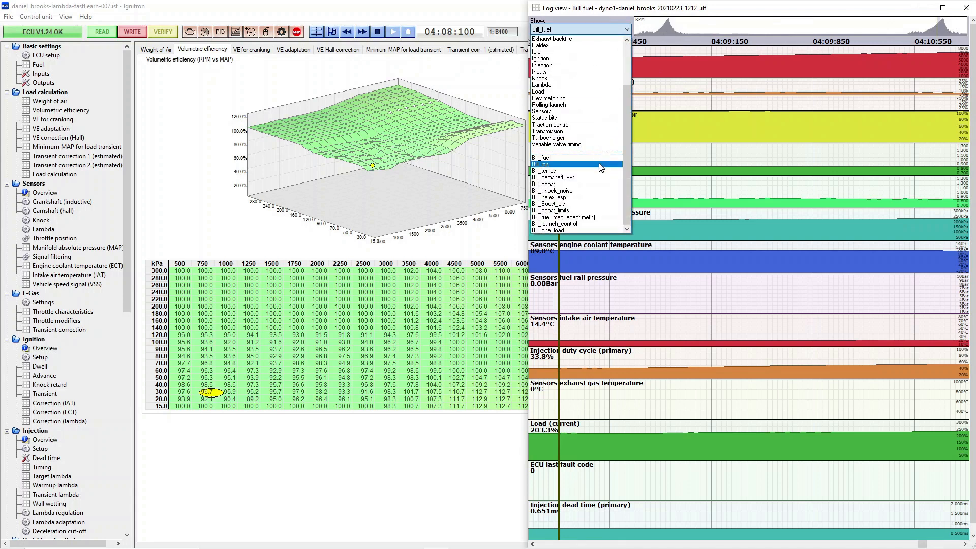
{"action": "left_click", "coordinate": [598, 163]}
{"action": "left_click", "coordinate": [929, 295]}
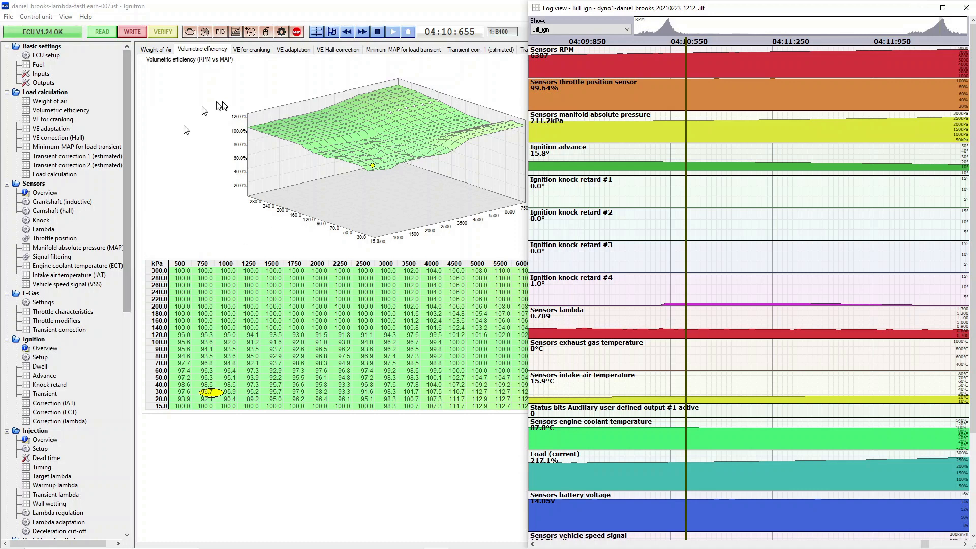
Make the tables follow the log's position and open the ignition Advance table, moving the log view clear of its high-RPM columns
{"action": "left_click", "coordinate": [316, 33]}
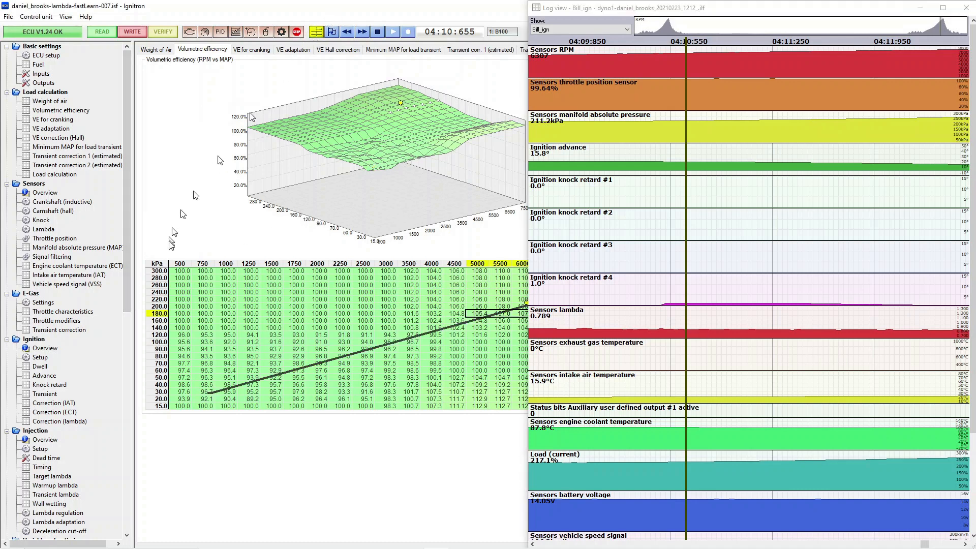
{"action": "left_click_drag", "start_coordinate": [128, 306], "coordinate": [127, 325]}
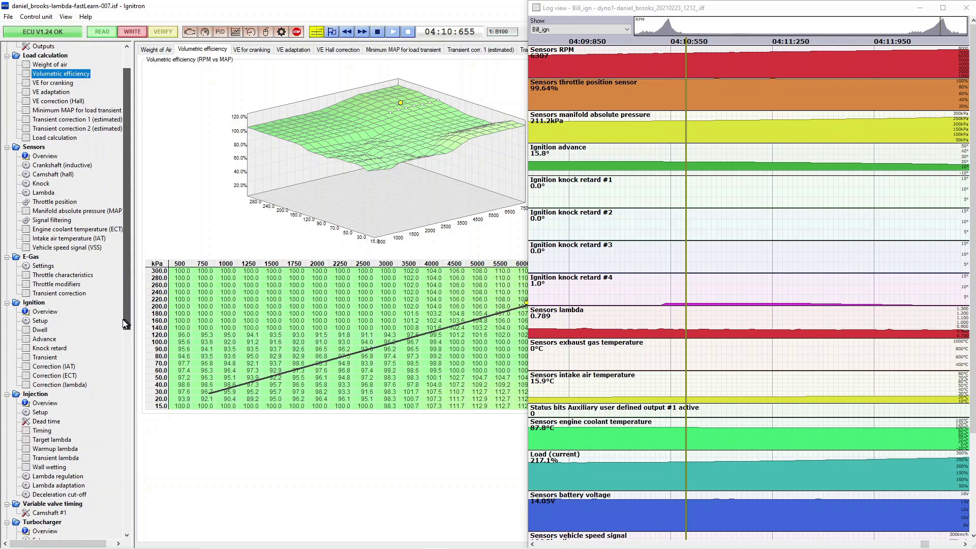
{"action": "left_click", "coordinate": [51, 339]}
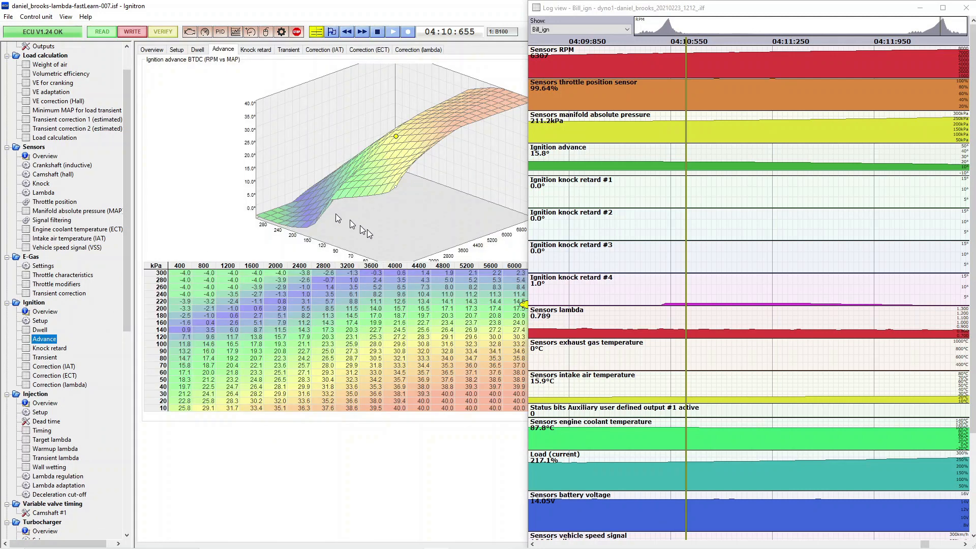
{"action": "left_click_drag", "start_coordinate": [566, 3], "coordinate": [646, 2]}
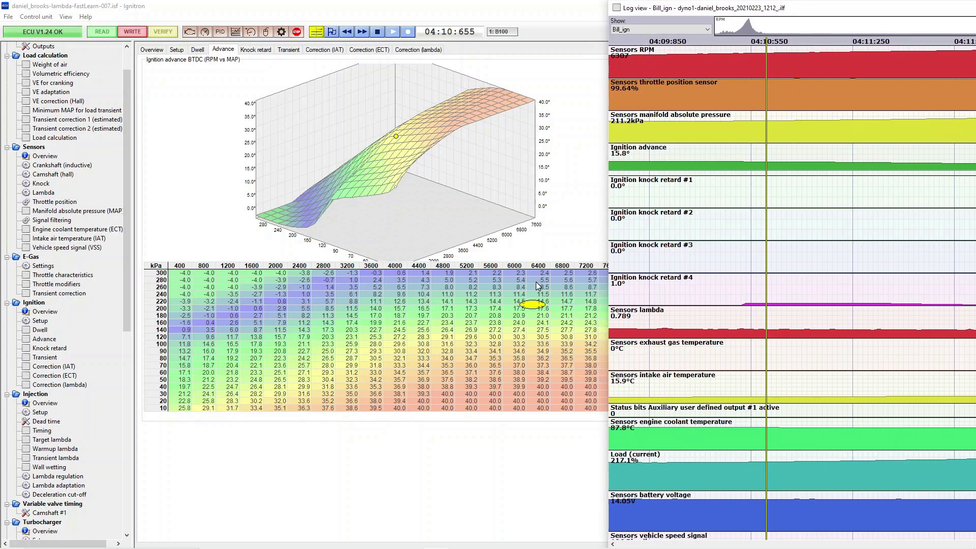
Examine the log before and during the knock retard #4 event against the ignition advance cells being traced
{"action": "left_click", "coordinate": [731, 309]}
{"action": "left_click", "coordinate": [711, 304]}
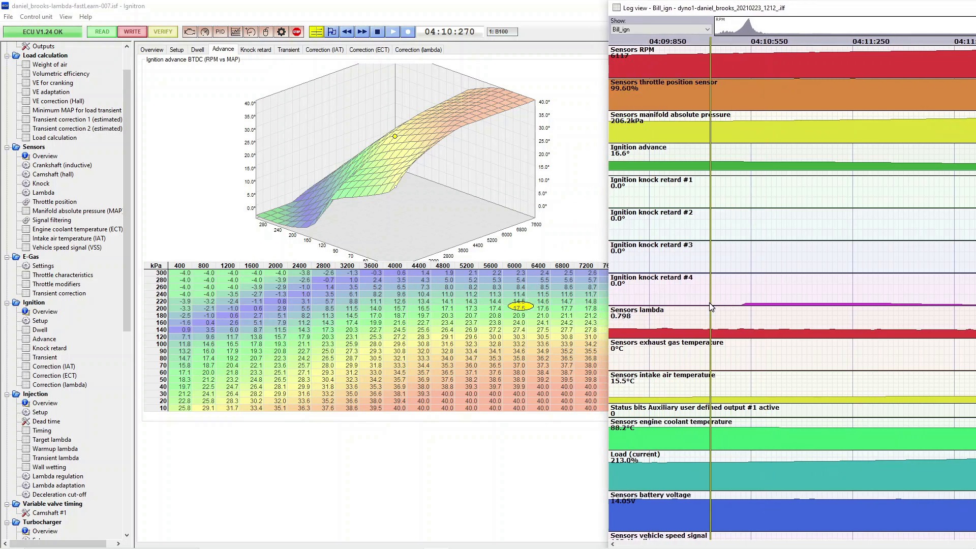
{"action": "left_click", "coordinate": [700, 301]}
{"action": "left_click", "coordinate": [715, 302]}
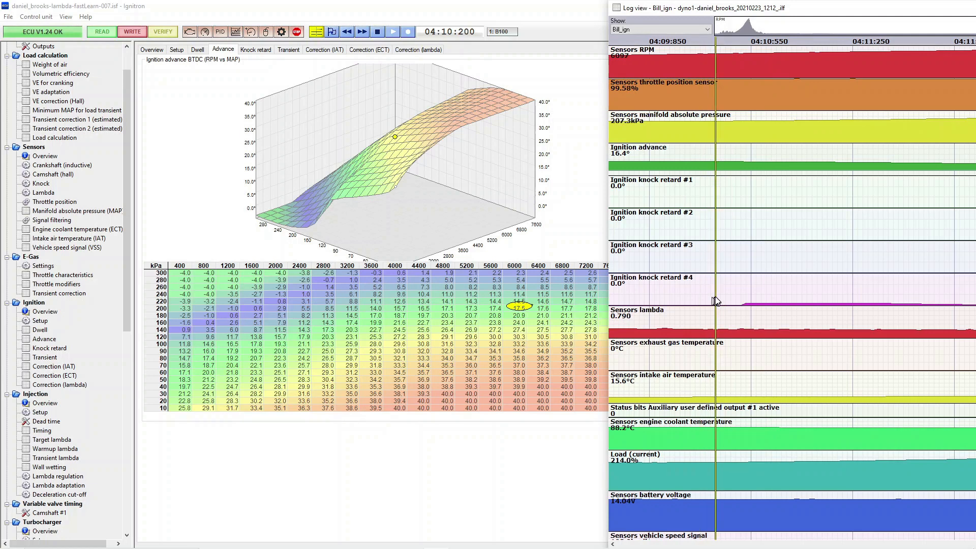
{"action": "left_click", "coordinate": [726, 298]}
{"action": "left_click_drag", "start_coordinate": [733, 300], "coordinate": [763, 301]}
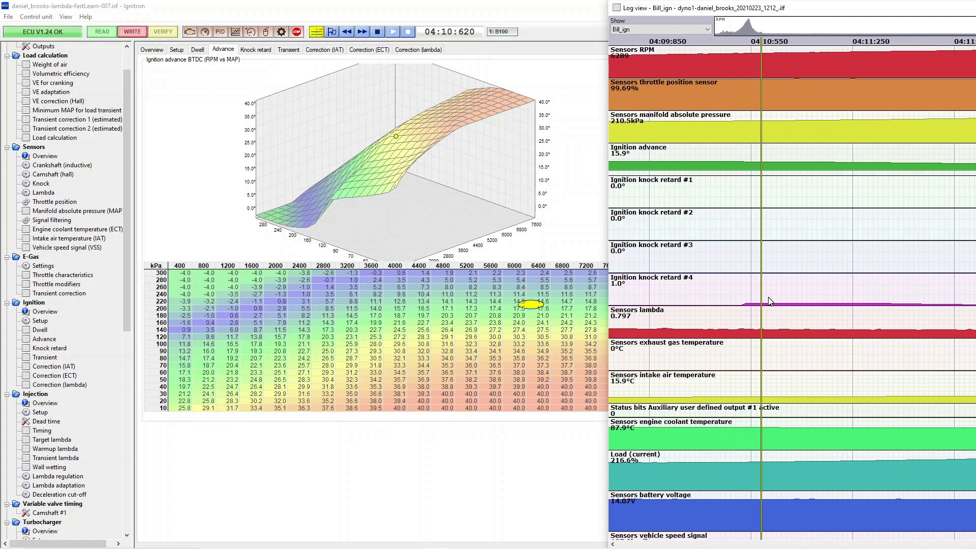
{"action": "left_click", "coordinate": [773, 298]}
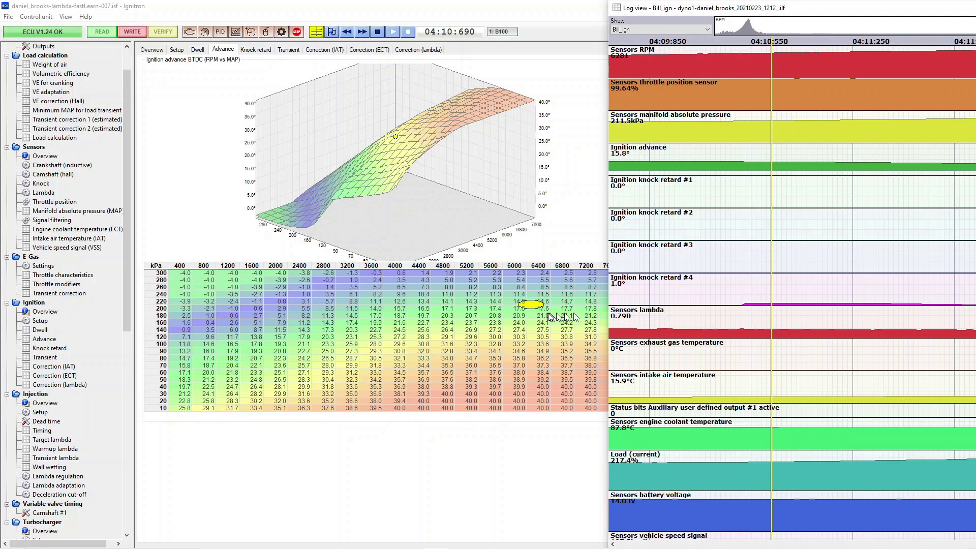
{"action": "left_click", "coordinate": [696, 298]}
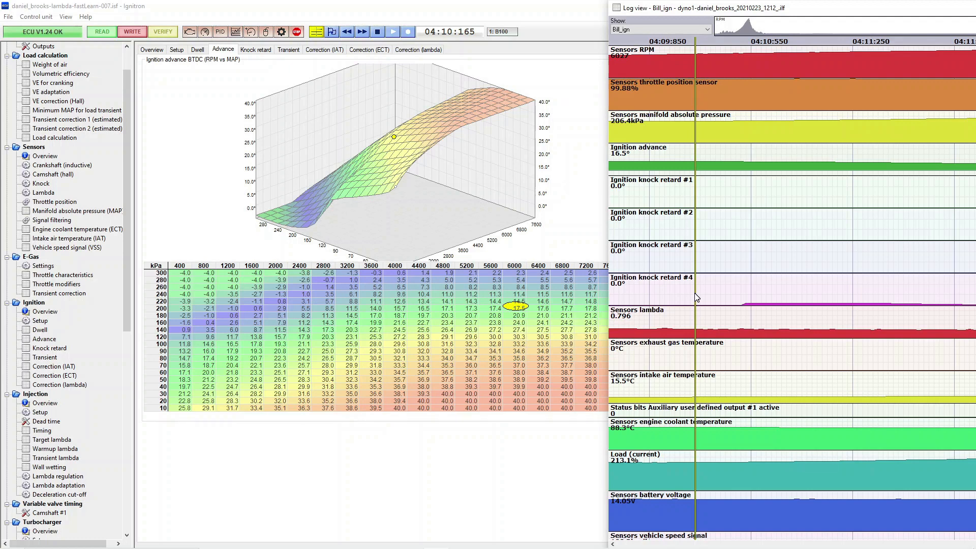
Lower the ignition advance at 200 kPa from 4800 to 7600 RPM by about 0.5°
{"action": "left_click", "coordinate": [536, 310]}
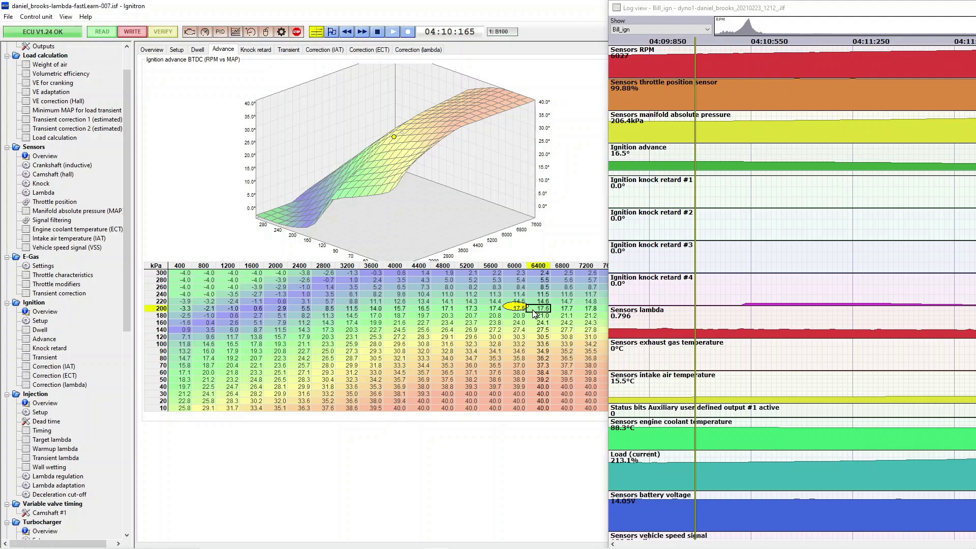
{"action": "left_click", "coordinate": [470, 309]}
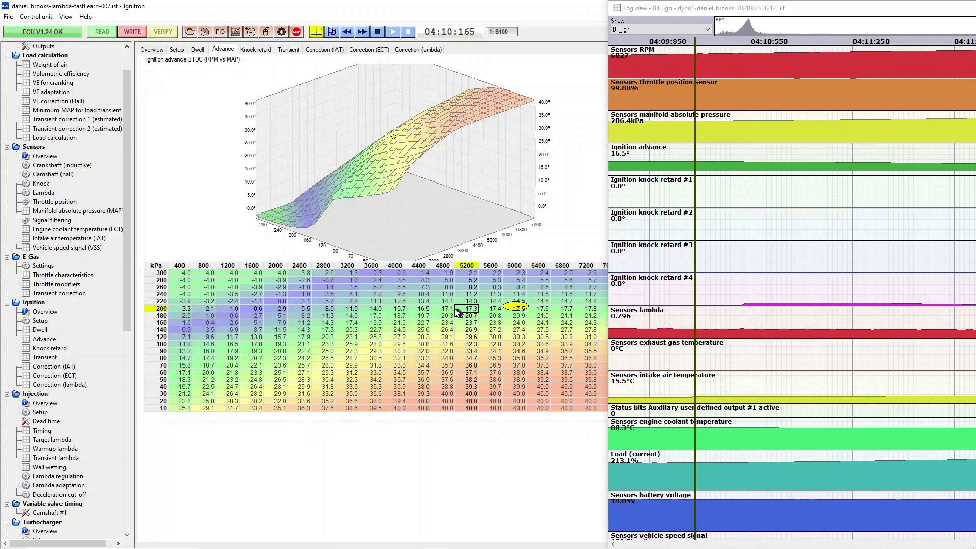
{"action": "left_click", "coordinate": [449, 309]}
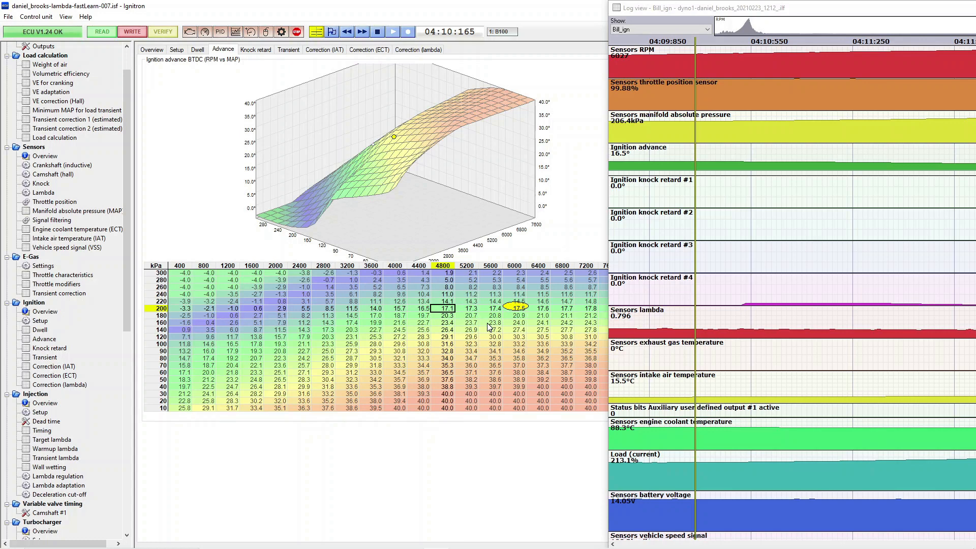
{"action": "key", "text": "shift+Right"}
{"action": "key", "text": "shift+Right"}
{"action": "key", "text": "shift+Right"}
{"action": "key", "text": "shift+Right"}
{"action": "key", "text": "shift+Right"}
{"action": "key", "text": "shift+Right"}
{"action": "key", "text": "shift+Right"}
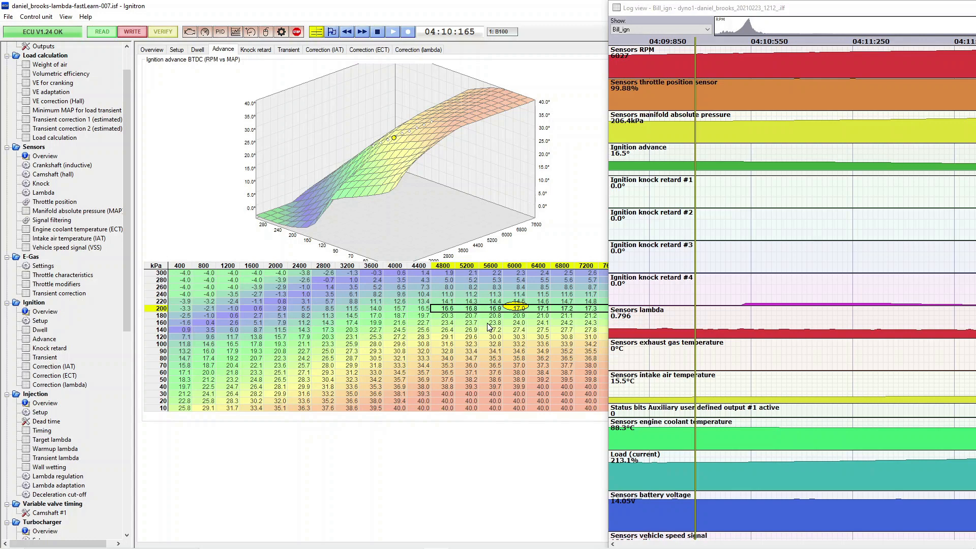
Lower the ignition advance at 200 kPa and 4400 RPM to 16.2° and write the changes to the ECU
{"action": "key", "text": "Left"}
{"action": "key", "text": "Left"}
{"action": "key", "text": "Left"}
{"action": "key", "text": "Left"}
{"action": "key", "text": "Left"}
{"action": "key", "text": "Left"}
{"action": "key", "text": "Left"}
{"action": "key", "text": "Left"}
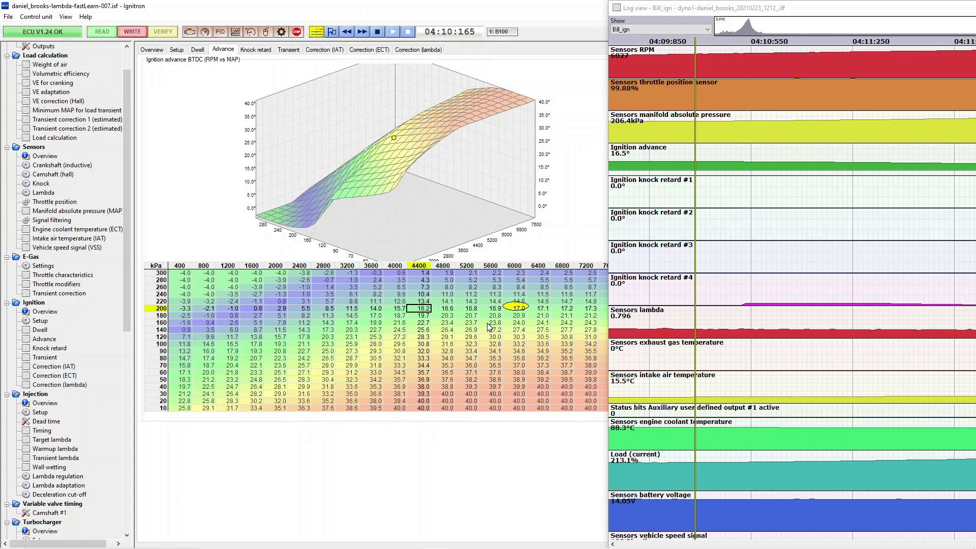
{"action": "left_click", "coordinate": [136, 32]}
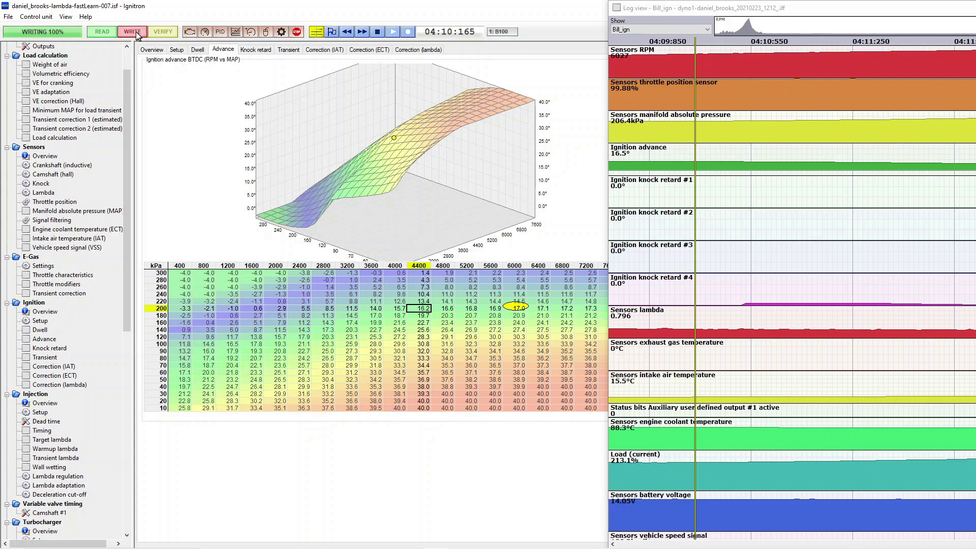
Stop following the log playback and open the Target lambda table, rotating its surface to inspect the high-load area
{"action": "left_click", "coordinate": [316, 32]}
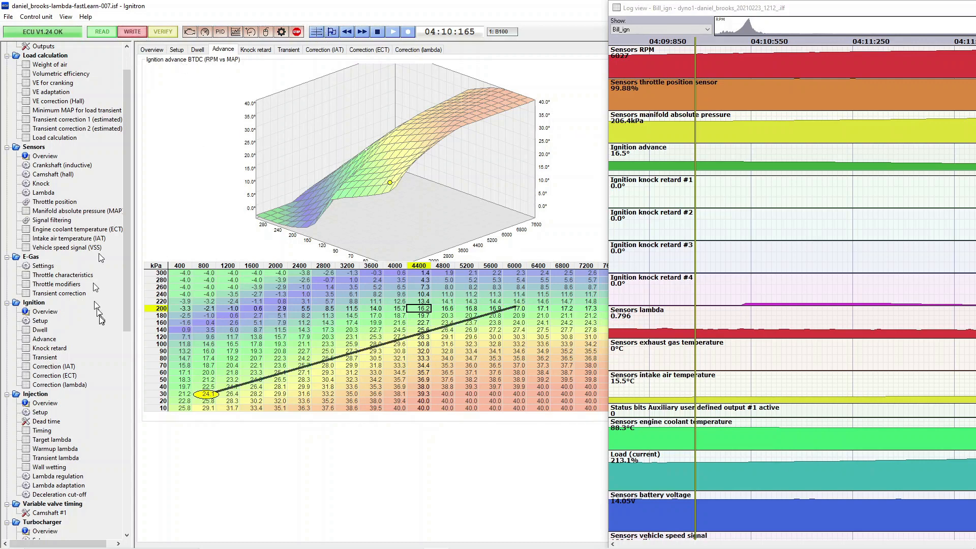
{"action": "left_click", "coordinate": [52, 440]}
{"action": "left_click", "coordinate": [341, 237]}
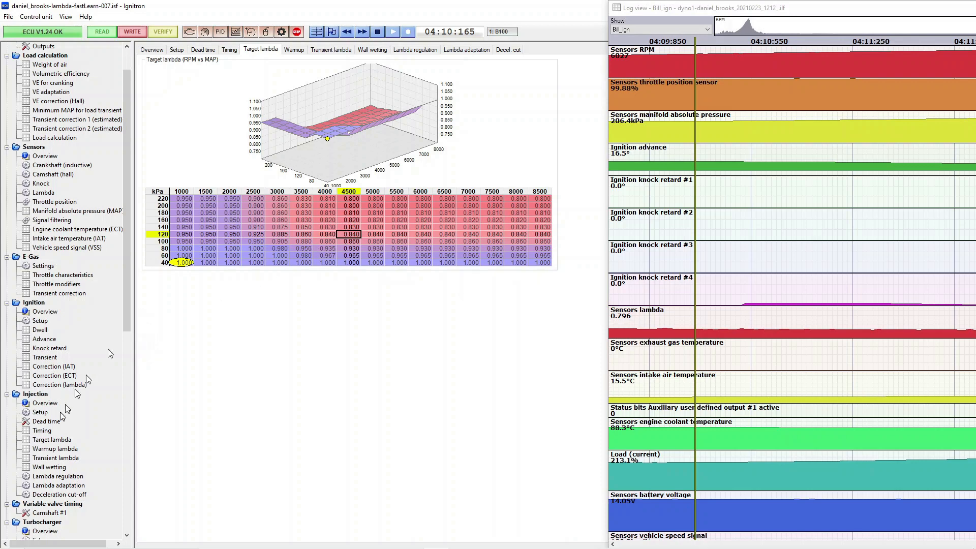
{"action": "left_click", "coordinate": [51, 440]}
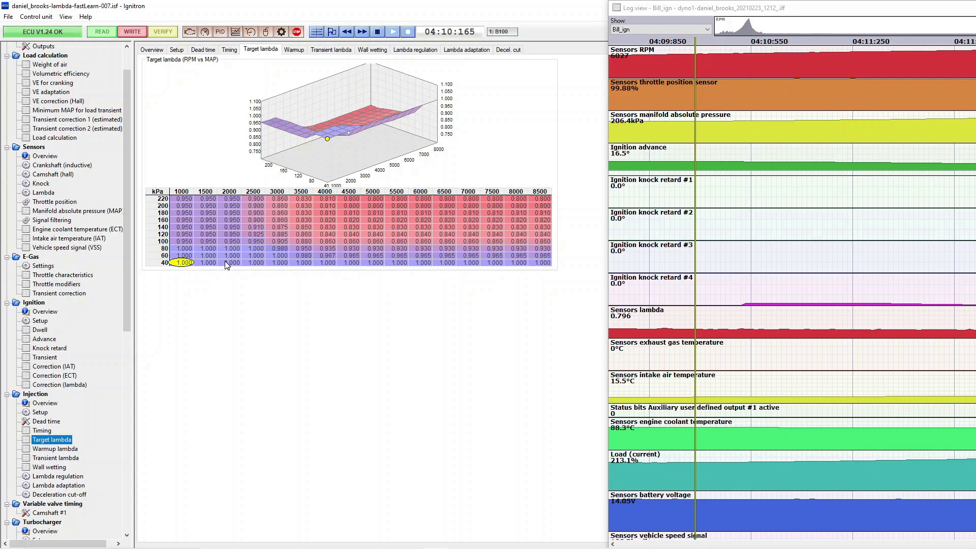
{"action": "left_click_drag", "start_coordinate": [332, 172], "coordinate": [508, 163]}
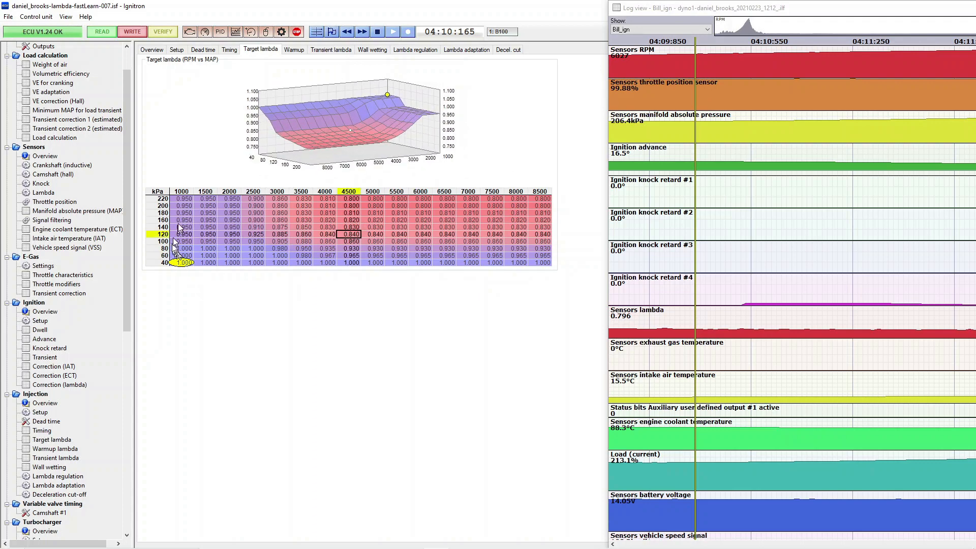
Set the five highest MAP axis breakpoints of the Target lambda table to 300, 280, 260, 240 and 220 kPa
{"action": "left_click", "coordinate": [164, 199]}
{"action": "left_click", "coordinate": [165, 206]}
{"action": "left_click", "coordinate": [164, 214]}
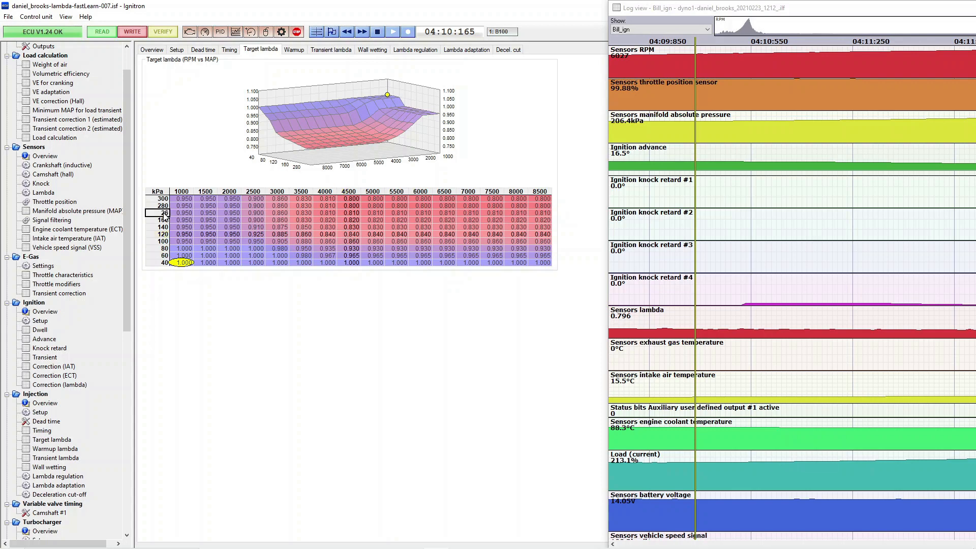
{"action": "left_click", "coordinate": [163, 220]}
{"action": "type", "text": "240"}
{"action": "key", "text": "Return"}
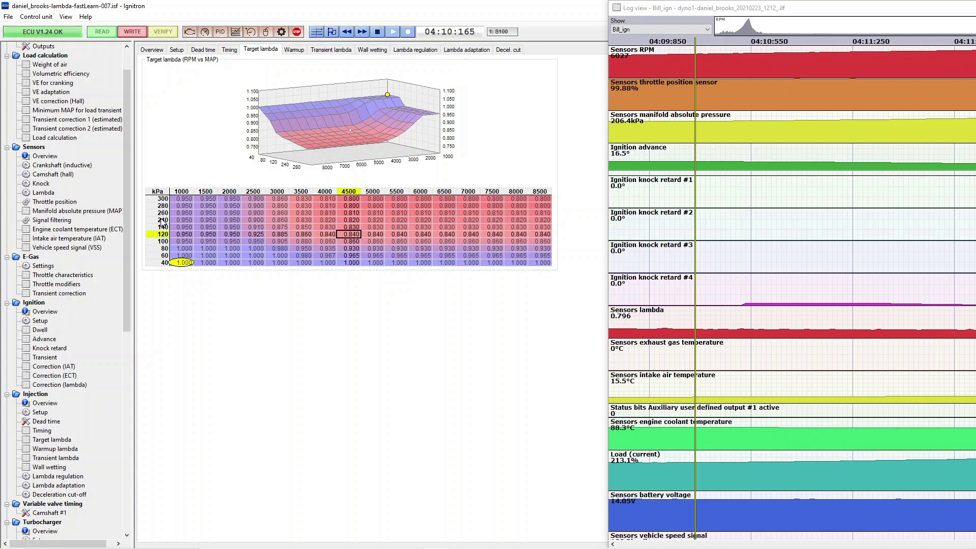
{"action": "left_click", "coordinate": [162, 227]}
{"action": "type", "text": "220"}
{"action": "key", "text": "Return"}
Set the next MAP axis breakpoints of the Target lambda table to 200, 150, 100 and 80 kPa, above the lowest row
{"action": "left_click", "coordinate": [162, 236]}
{"action": "type", "text": "200"}
{"action": "key", "text": "Return"}
{"action": "left_click", "coordinate": [162, 242]}
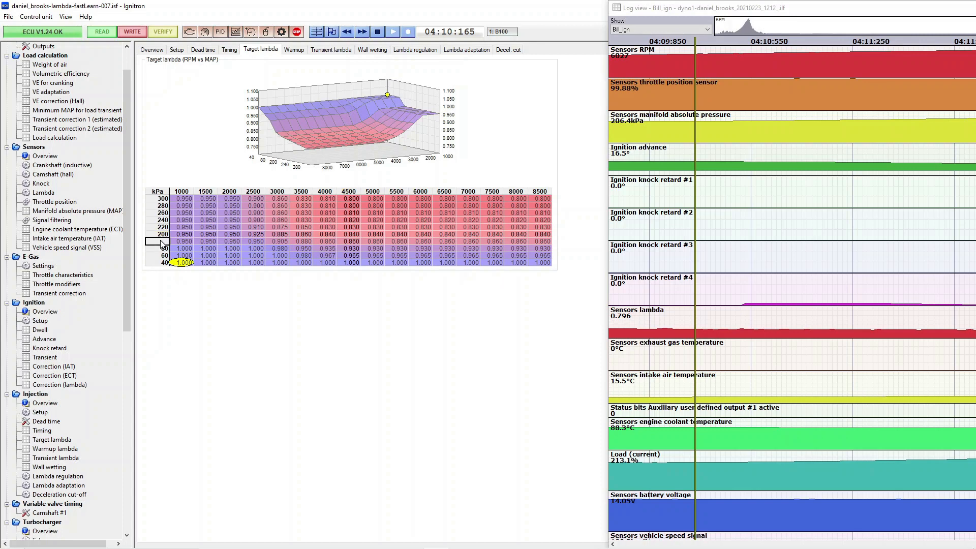
{"action": "key", "text": "Return"}
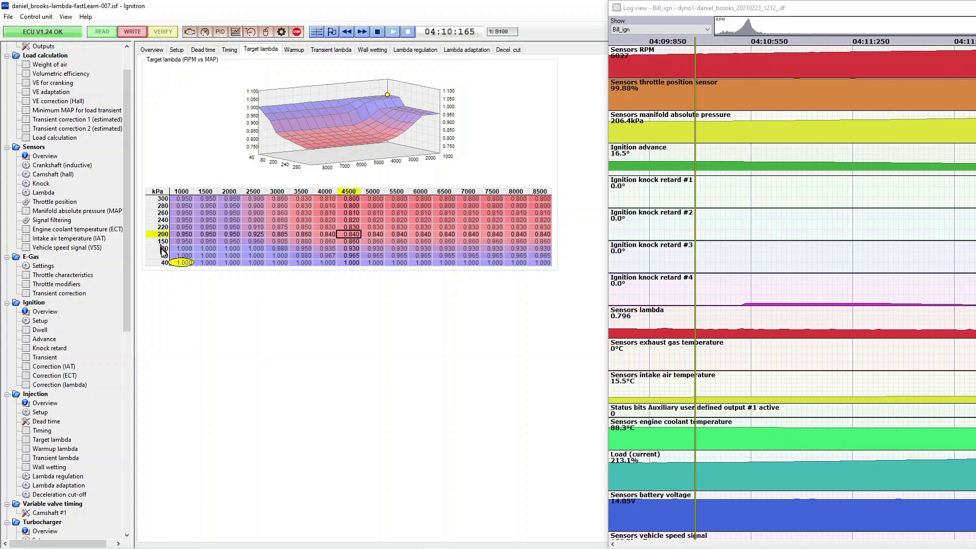
{"action": "left_click", "coordinate": [162, 249]}
{"action": "type", "text": "100"}
{"action": "key", "text": "Return"}
{"action": "left_click", "coordinate": [163, 256]}
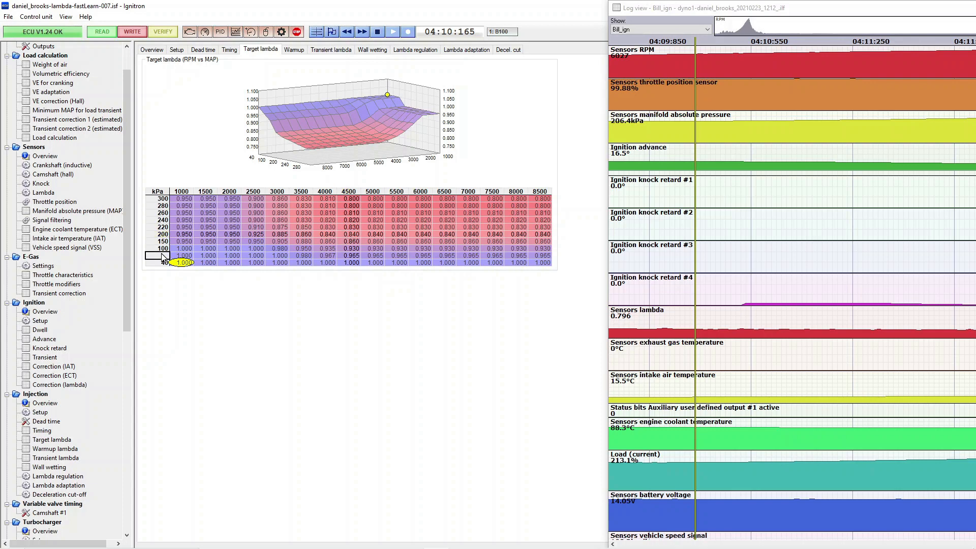
{"action": "key", "text": "Return"}
Inspect the target lambda values from 150 to 220 kPa and at 300 kPa across the RPM range
{"action": "left_click", "coordinate": [305, 242]}
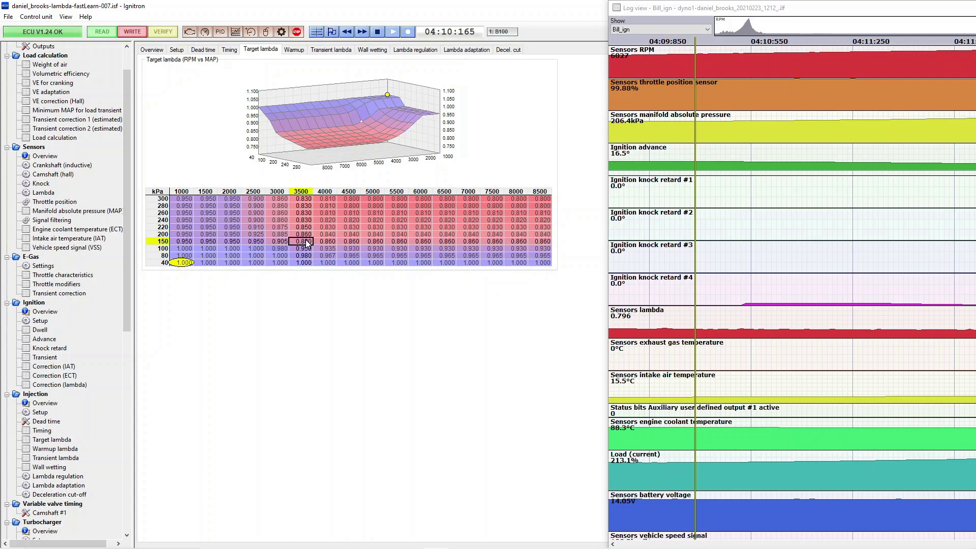
{"action": "left_click_drag", "start_coordinate": [327, 235], "coordinate": [491, 243]}
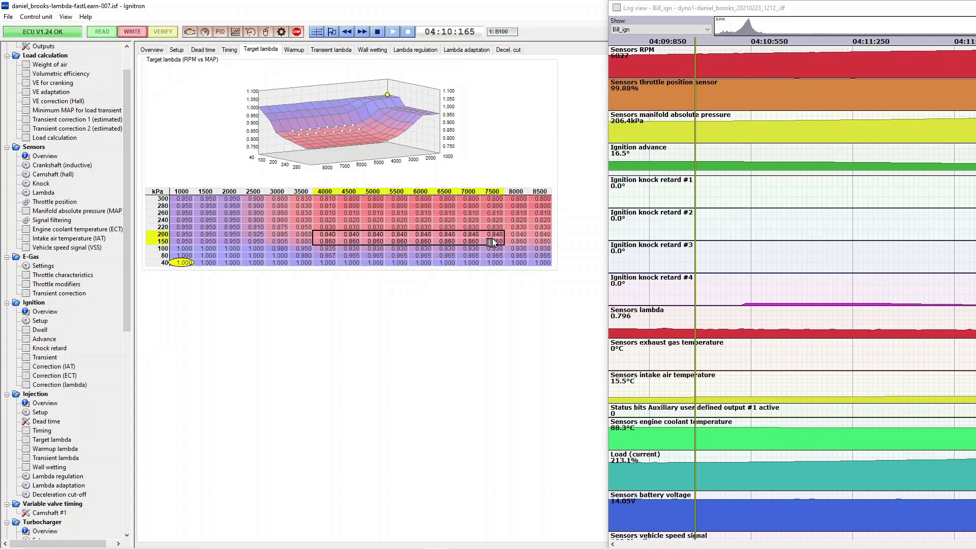
{"action": "left_click", "coordinate": [496, 199]}
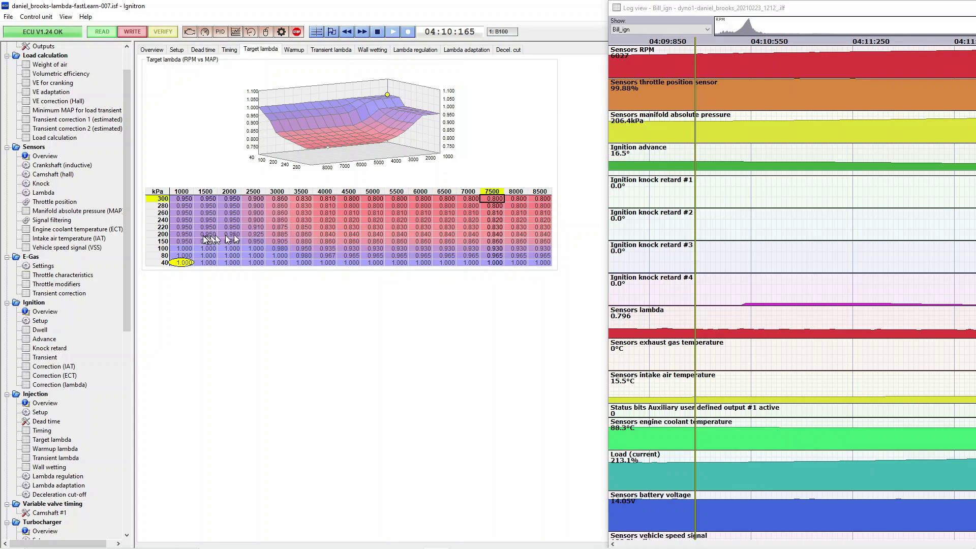
{"action": "left_click_drag", "start_coordinate": [186, 228], "coordinate": [511, 240]}
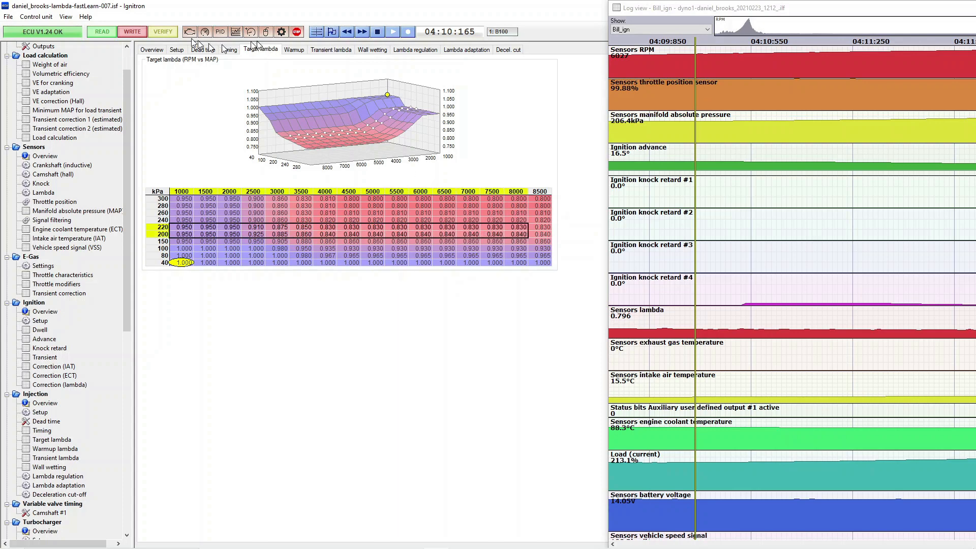
Write the changes to the ECU and save the settings as a new file with its ending number changed to 008
{"action": "left_click", "coordinate": [134, 32]}
{"action": "left_click", "coordinate": [8, 16]}
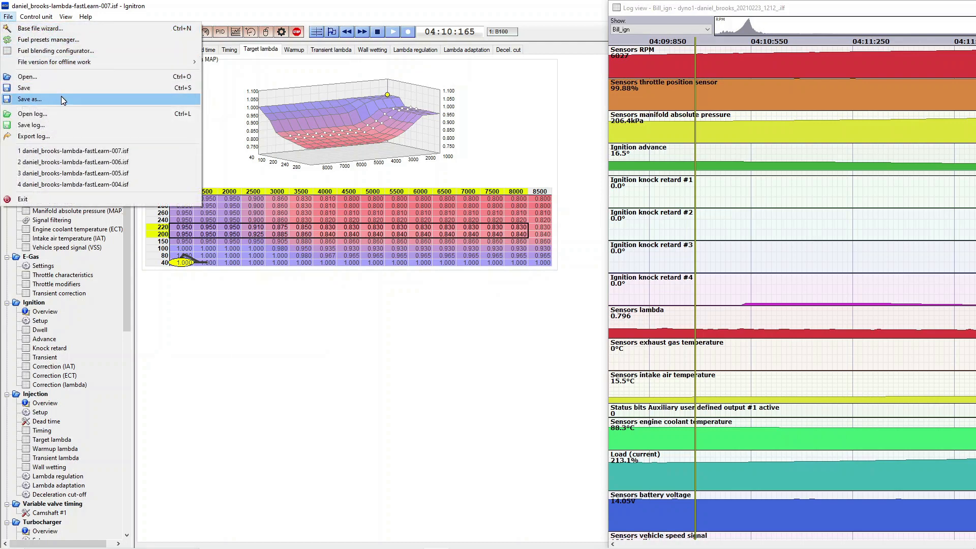
{"action": "left_click", "coordinate": [63, 99]}
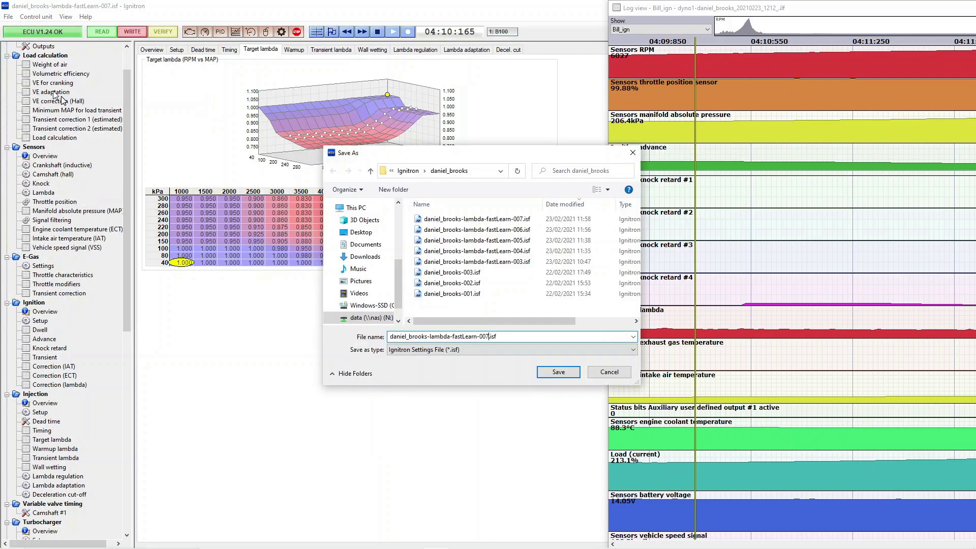
{"action": "key", "text": "BackSpace"}
{"action": "type", "text": "8"}
{"action": "key", "text": "Return"}
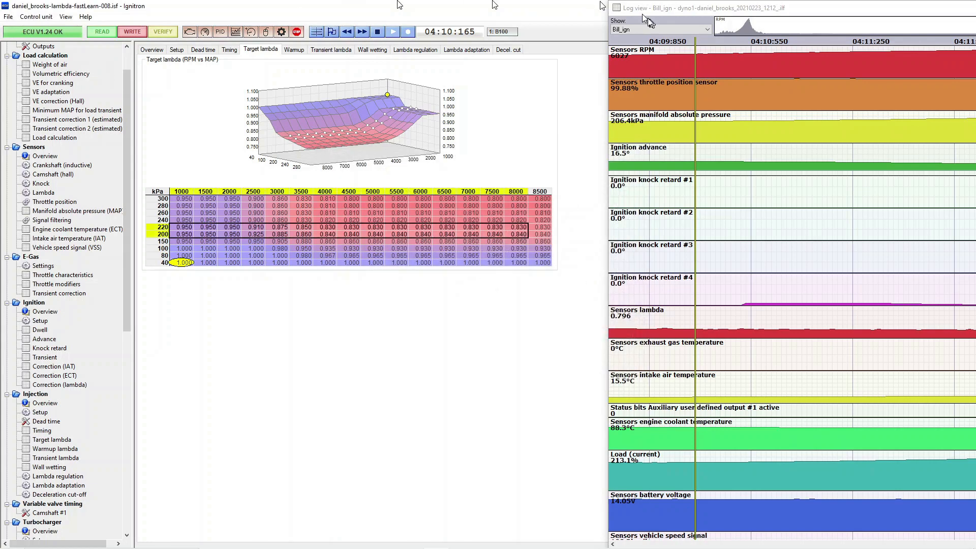
Close the log view and open the ignition Knock retard settings
{"action": "left_click_drag", "start_coordinate": [773, 12], "coordinate": [635, 42]}
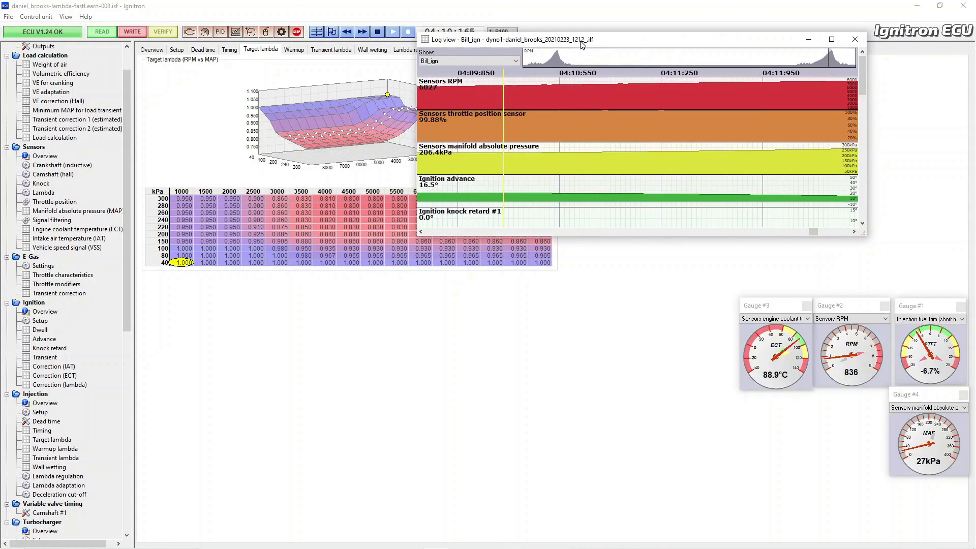
{"action": "left_click", "coordinate": [856, 40]}
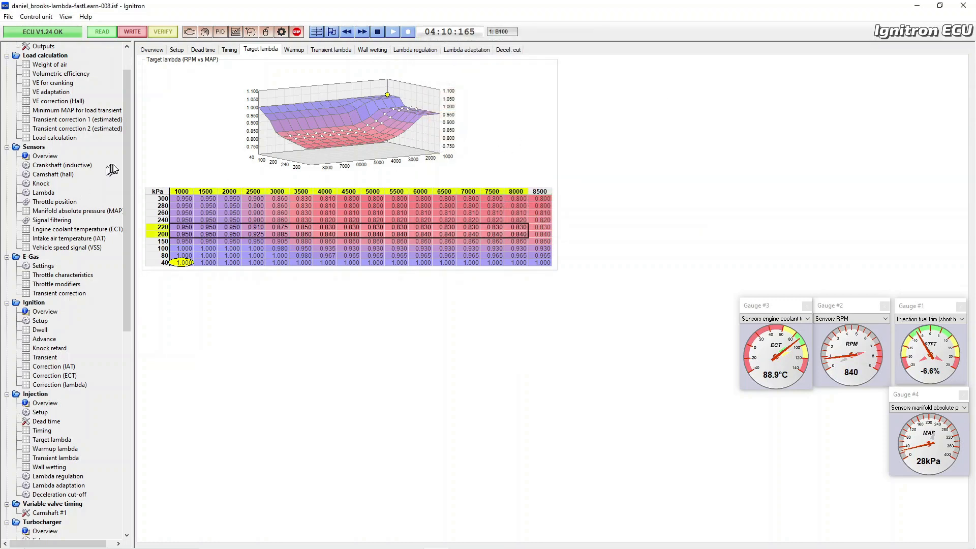
{"action": "left_click", "coordinate": [127, 186]}
{"action": "left_click_drag", "start_coordinate": [126, 185], "coordinate": [125, 230]}
{"action": "scroll", "coordinate": [113, 312], "scroll_direction": "down", "scroll_amount": 4}
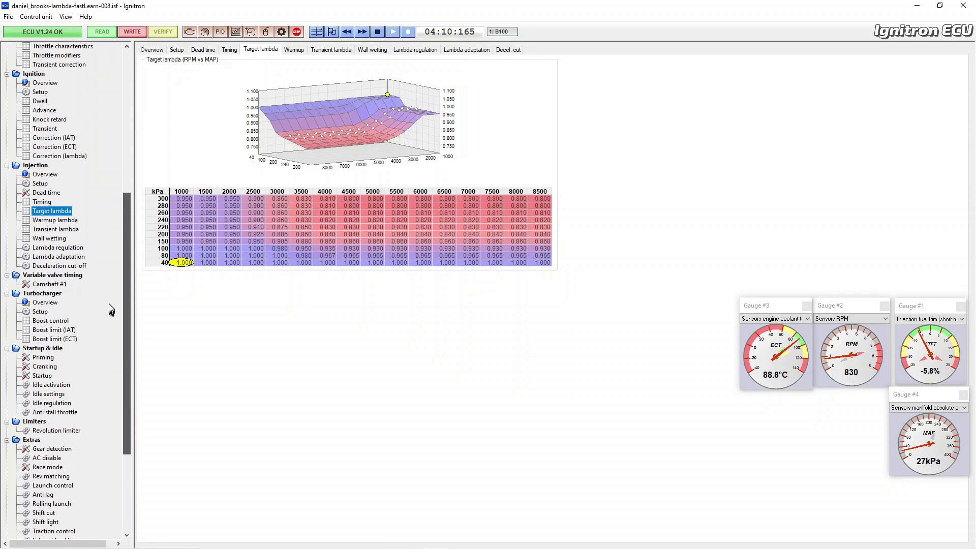
{"action": "left_click", "coordinate": [56, 148]}
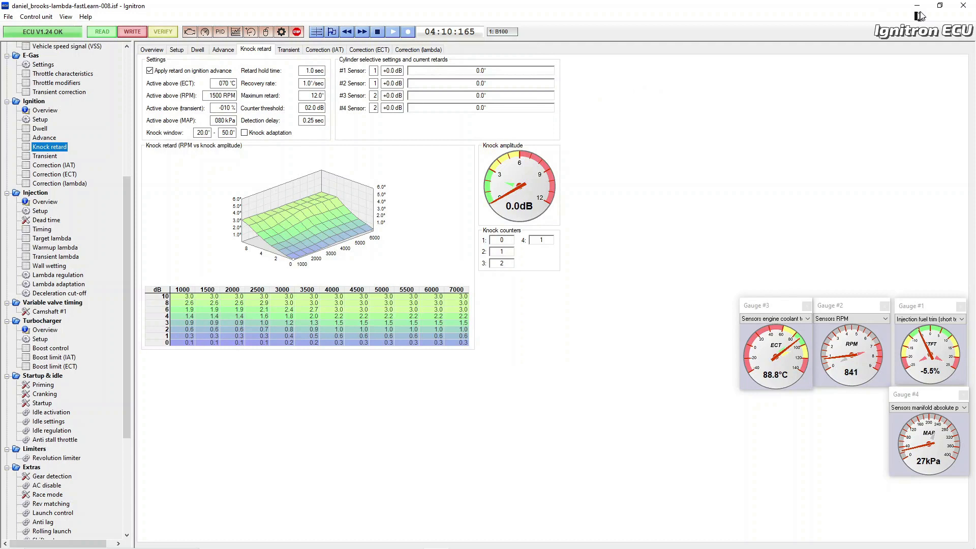
In the dyno software, clear Test0001, hide Test0002's Wheel Power and plot Boost, followed by AFR 2, against engine power and torque
{"action": "left_click", "coordinate": [940, 5]}
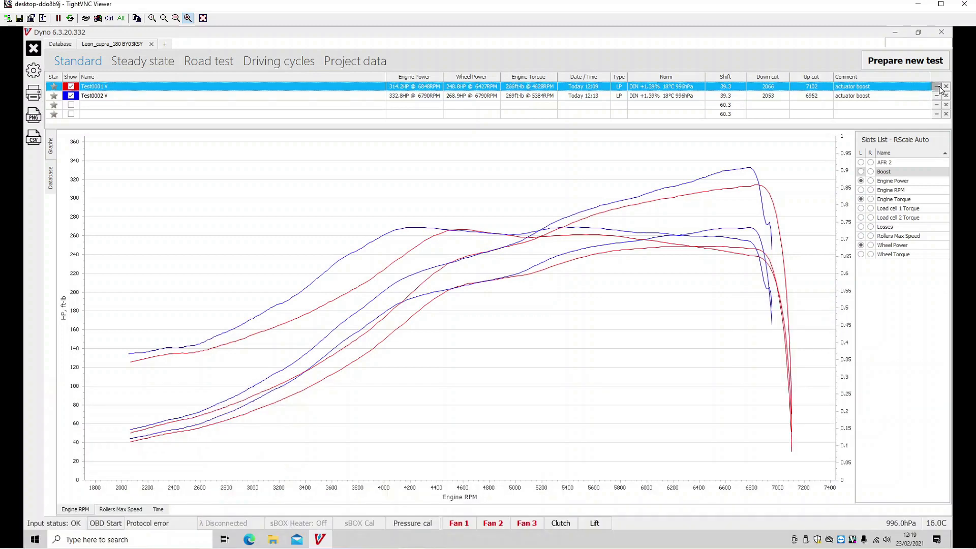
{"action": "left_click", "coordinate": [936, 86]}
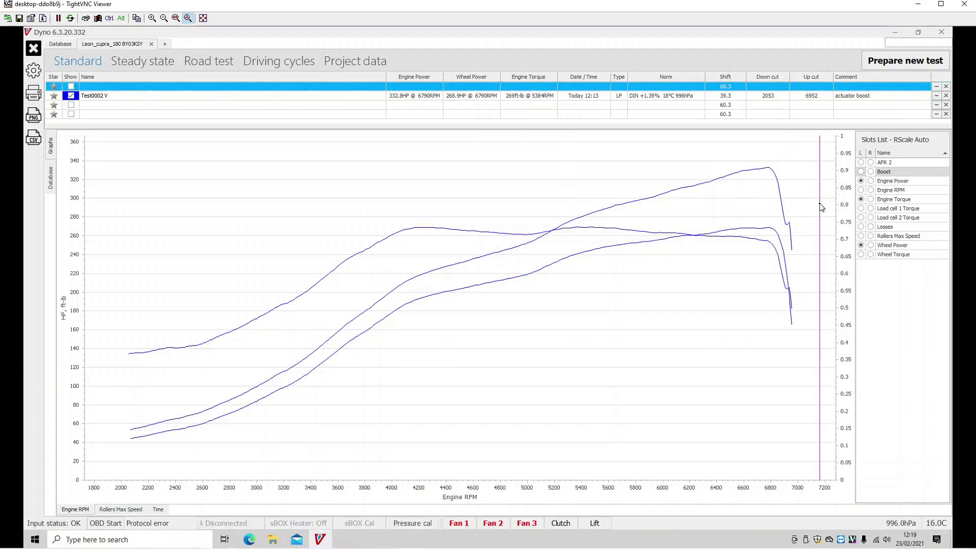
{"action": "left_click", "coordinate": [861, 245]}
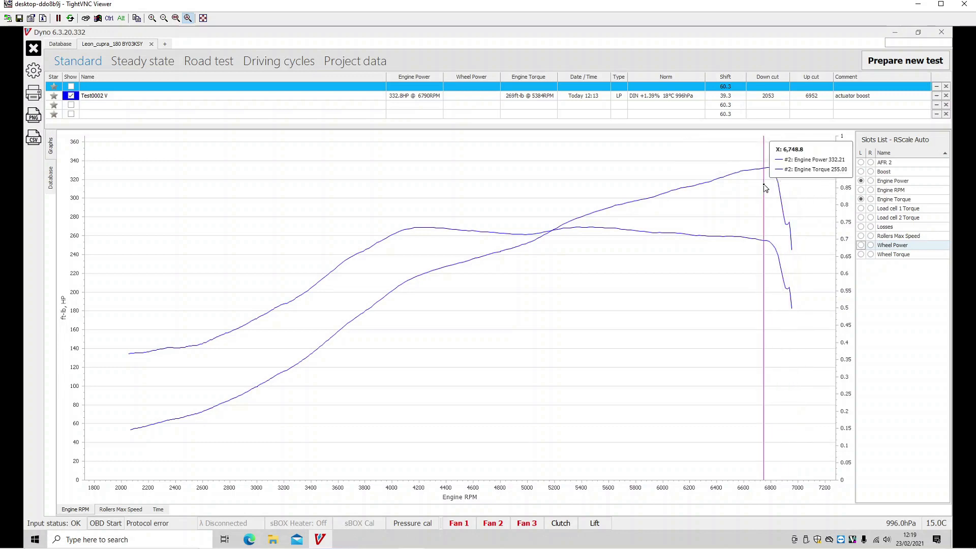
{"action": "left_click", "coordinate": [871, 172]}
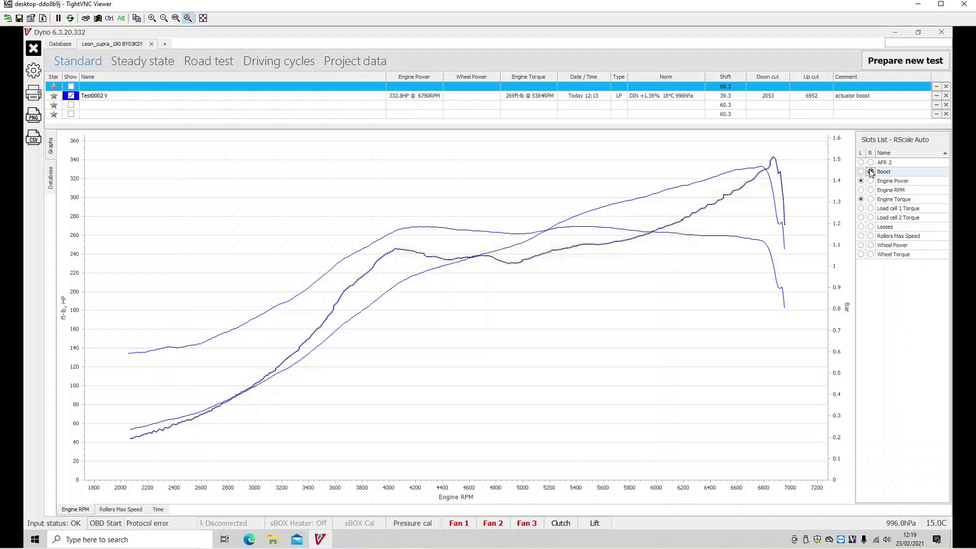
{"action": "left_click", "coordinate": [871, 163]}
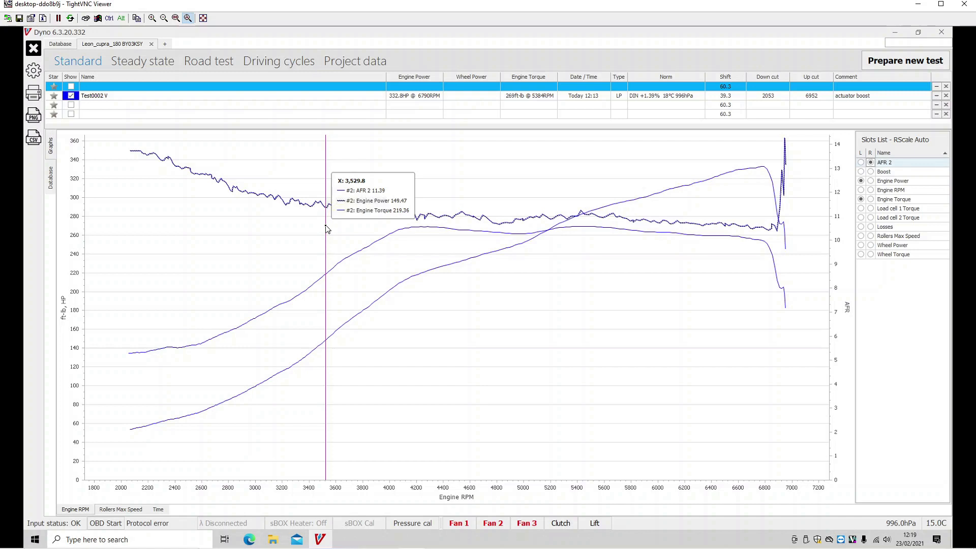
Start recording an ECU log in Ignitron, and prepare and start a new dyno test with the existing test settings
{"action": "key", "text": "alt+Tab"}
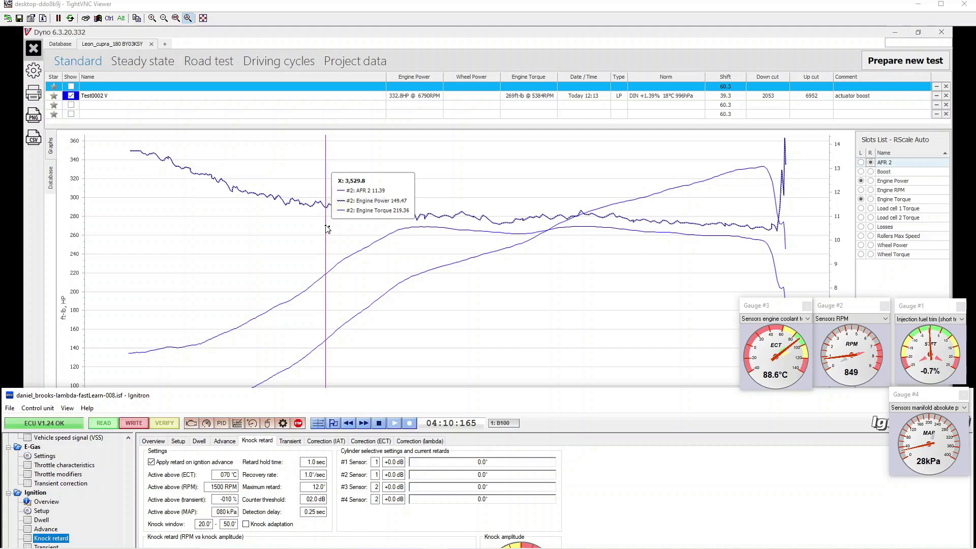
{"action": "left_click", "coordinate": [410, 425]}
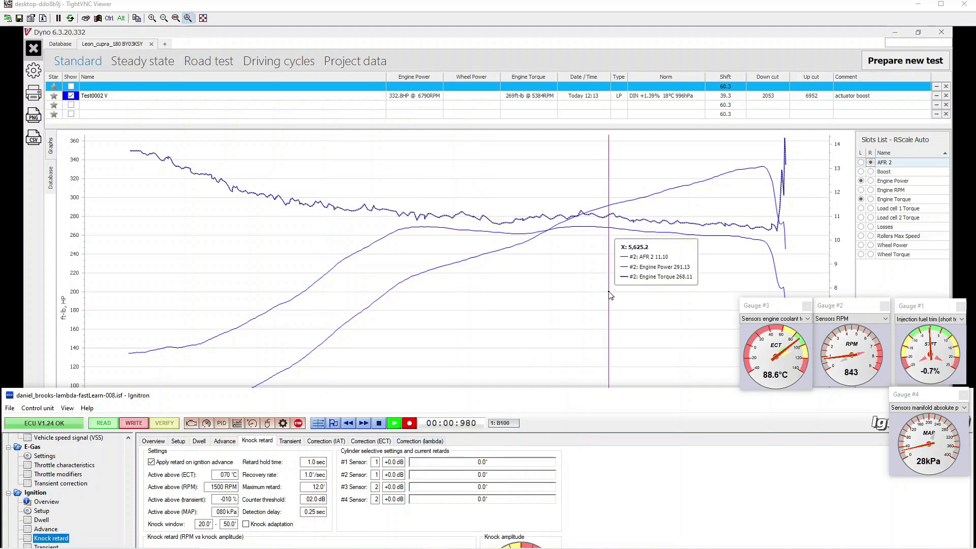
{"action": "left_click", "coordinate": [882, 64]}
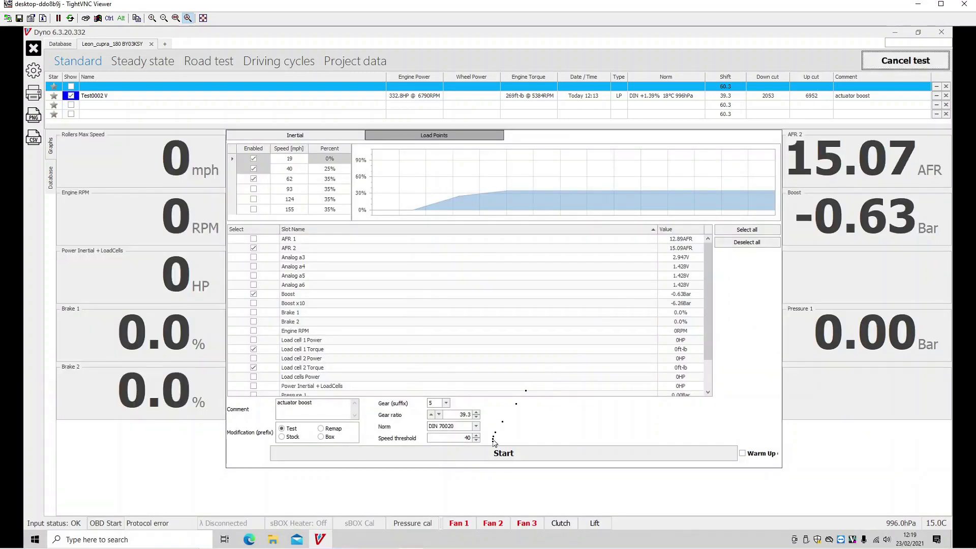
{"action": "left_click", "coordinate": [493, 454]}
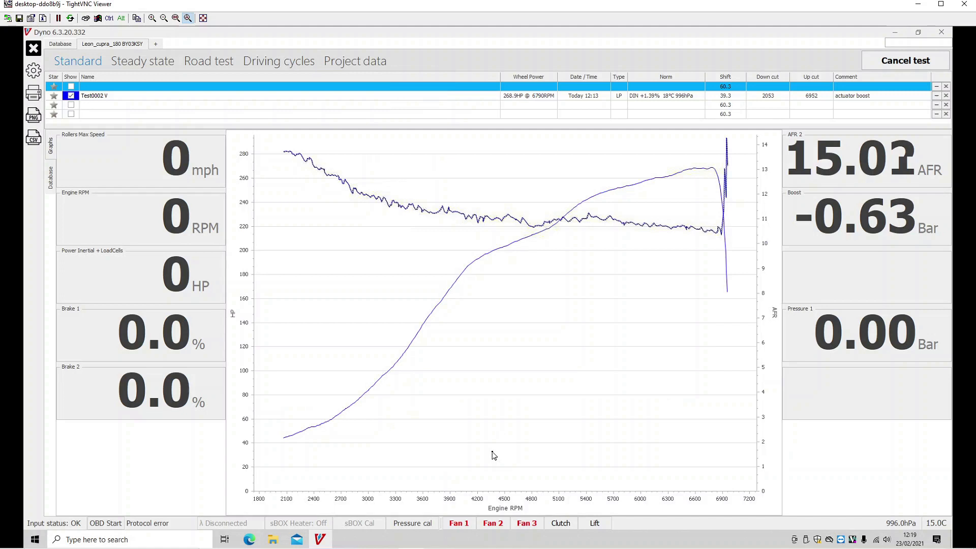
Return to Ignitron, stop the log recording and save the log with the prefix "dyno2-" added to its file name
{"action": "key", "text": "alt+Tab"}
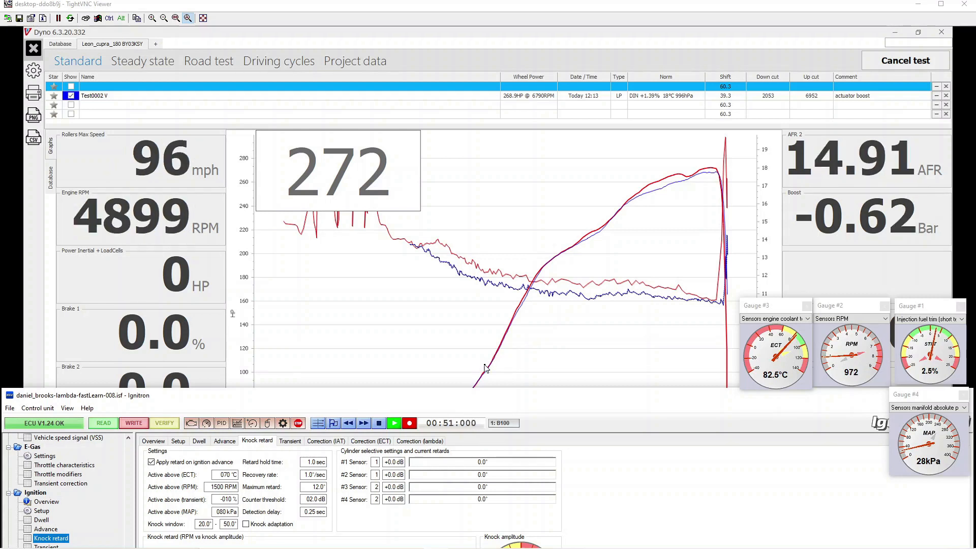
{"action": "left_click", "coordinate": [381, 423]}
{"action": "double_click", "coordinate": [366, 400]}
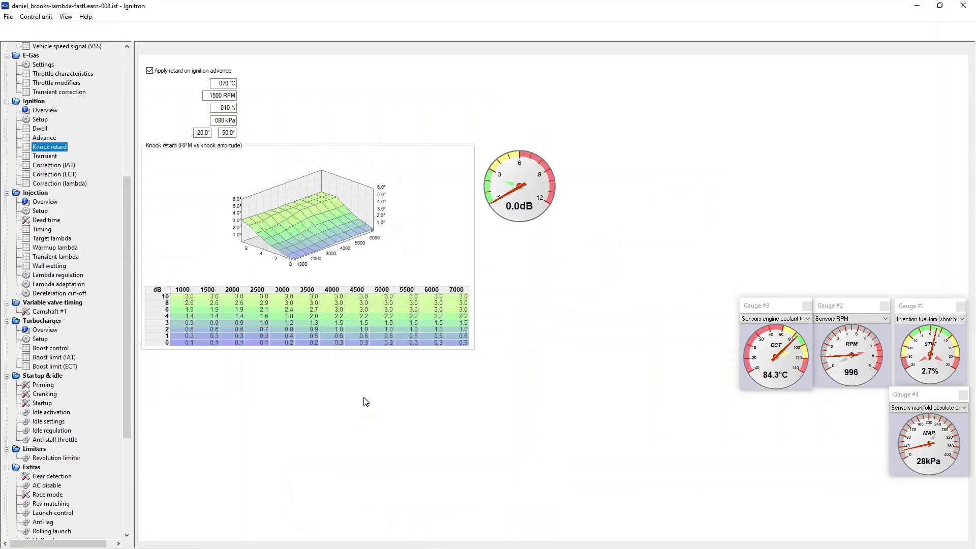
{"action": "left_click", "coordinate": [8, 17]}
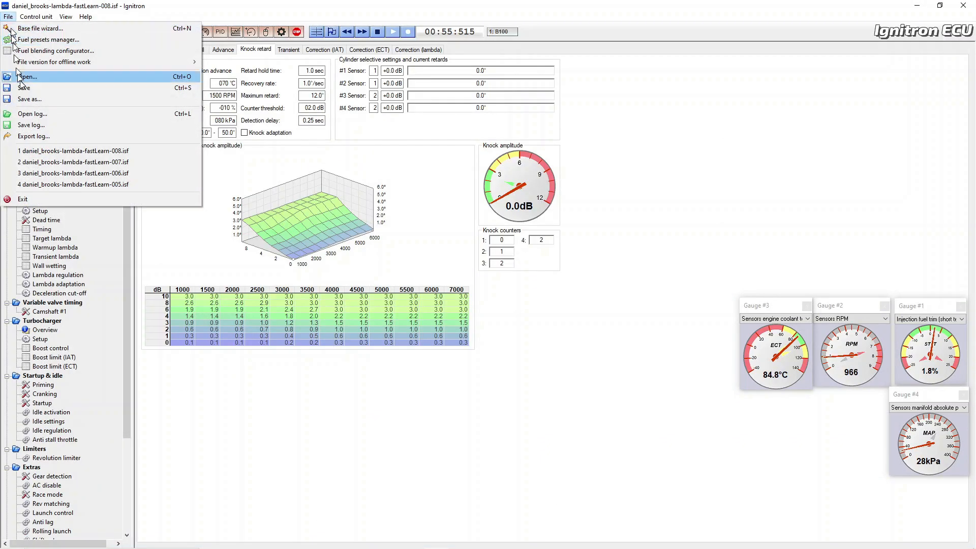
{"action": "left_click", "coordinate": [30, 125]}
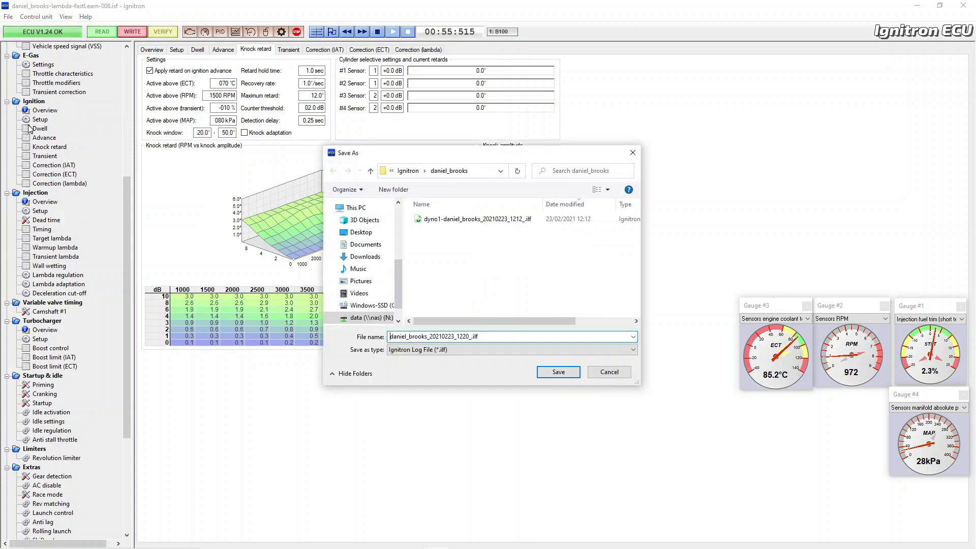
{"action": "type", "text": "dyno"}
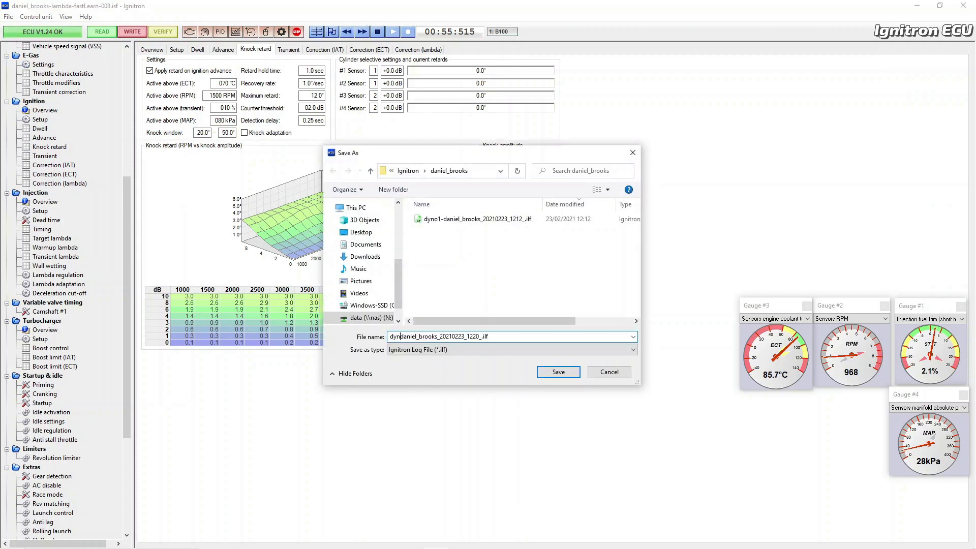
{"action": "type", "text": "1-"}
{"action": "key", "text": "Return"}
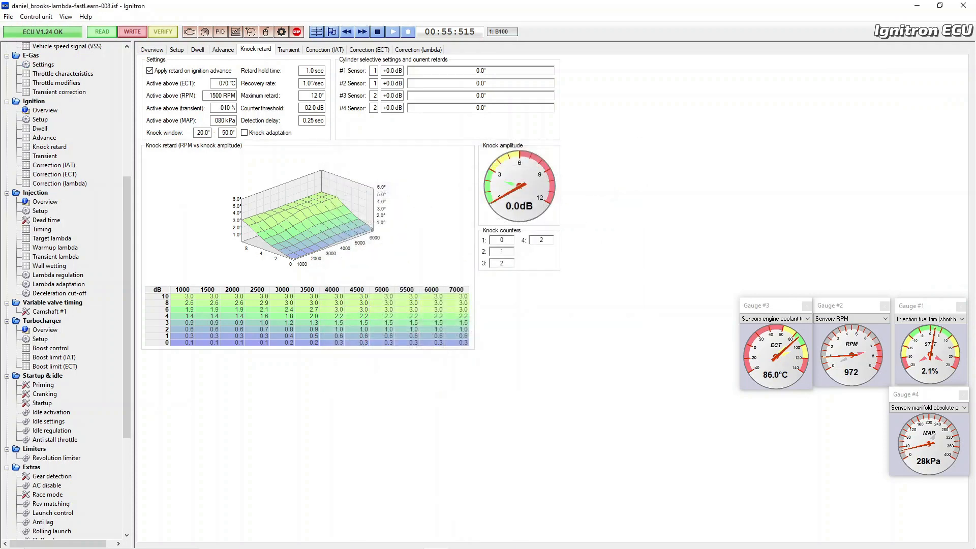
Open the saved dyno2 log and stretch the log view to full screen height
{"action": "left_click", "coordinate": [8, 16]}
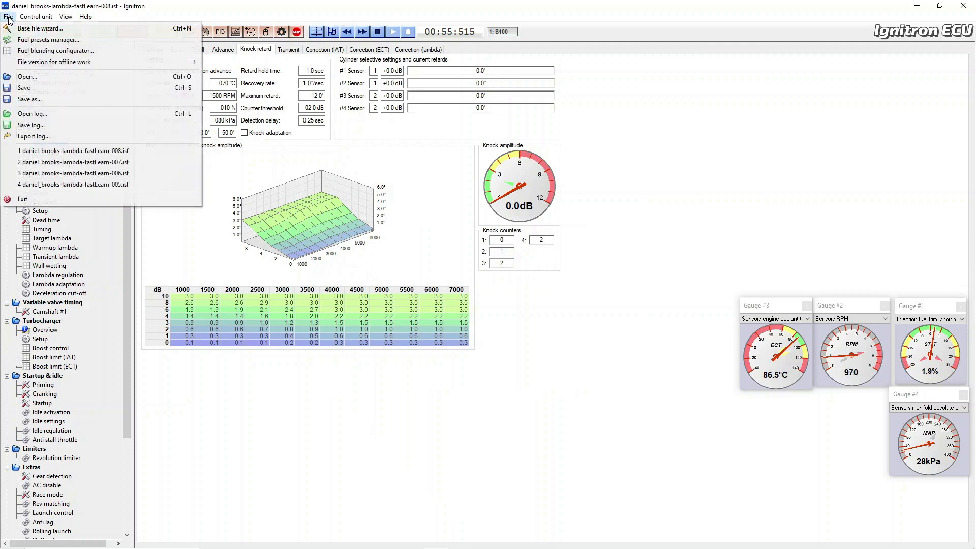
{"action": "left_click", "coordinate": [32, 113]}
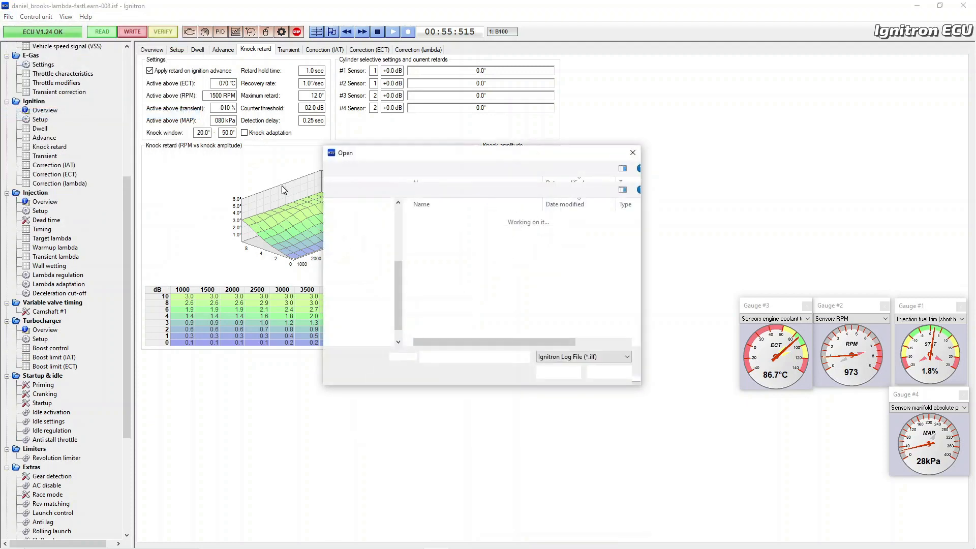
{"action": "double_click", "coordinate": [445, 223]}
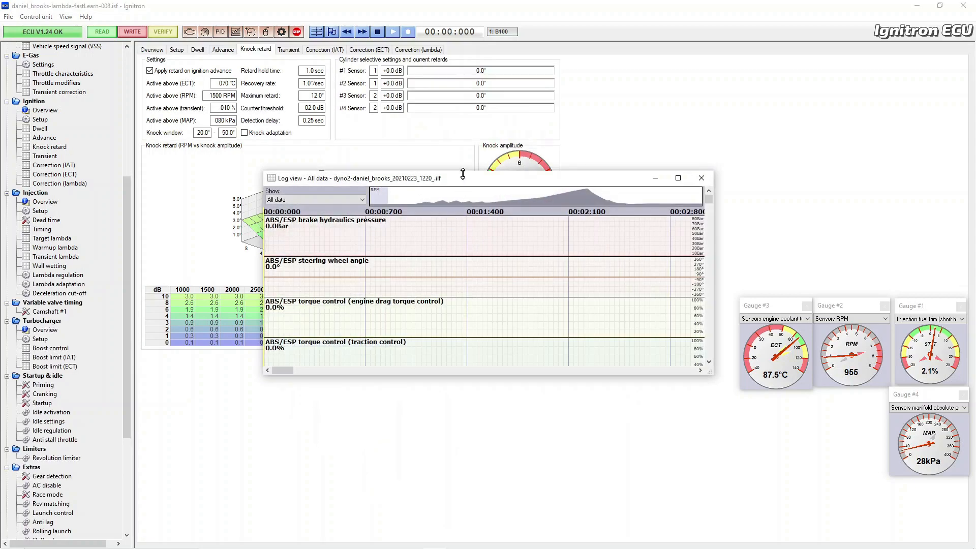
{"action": "double_click", "coordinate": [463, 174]}
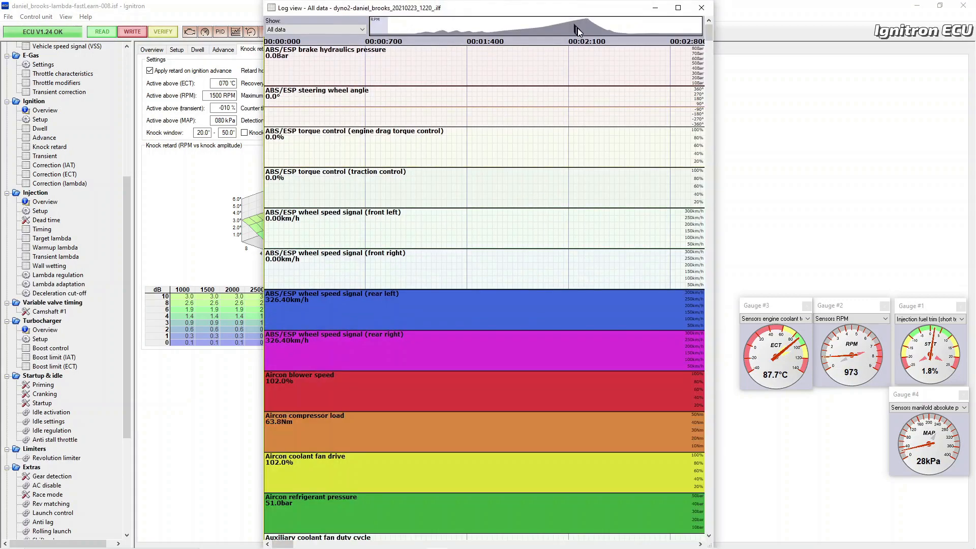
Move the log position close to the peak RPM of the run and show the custom fuel channel set
{"action": "left_click", "coordinate": [578, 29]}
{"action": "left_click", "coordinate": [359, 30]}
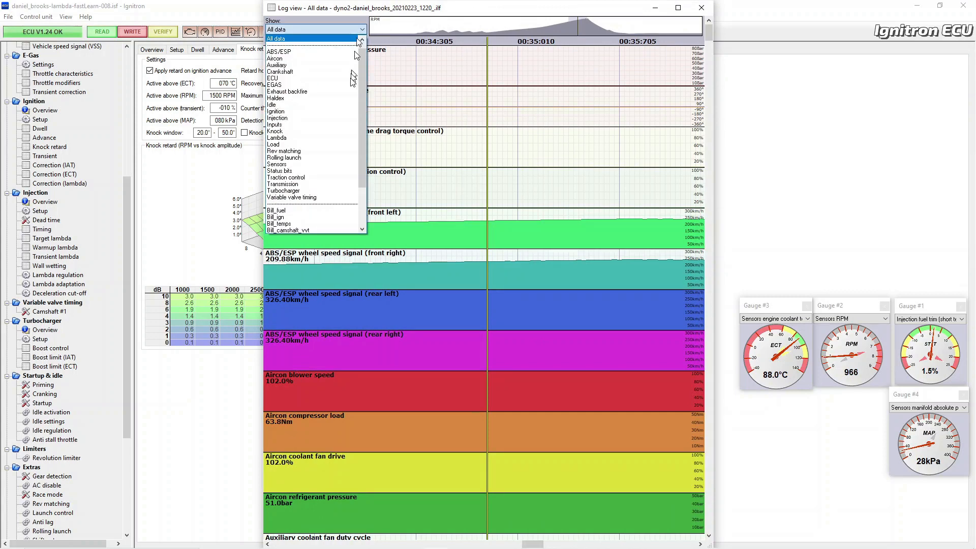
{"action": "left_click", "coordinate": [326, 211]}
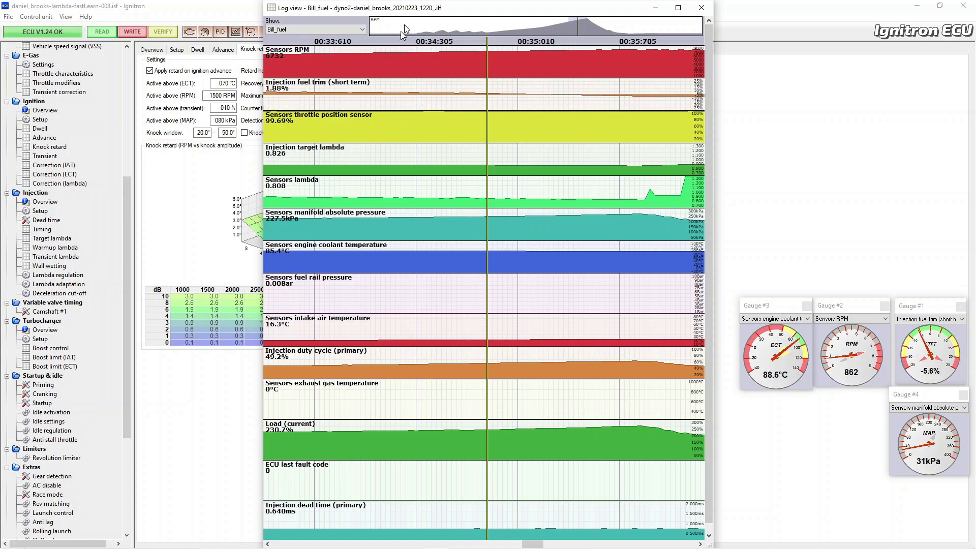
Open the volumetric efficiency table beside the log view and make the table marker follow the log position
{"action": "mouse_move", "coordinate": [576, 25]}
{"action": "left_mouse_down"}
{"action": "mouse_move", "coordinate": [554, 30]}
{"action": "mouse_move", "coordinate": [631, 10]}
{"action": "mouse_move", "coordinate": [786, 9]}
{"action": "left_mouse_up"}
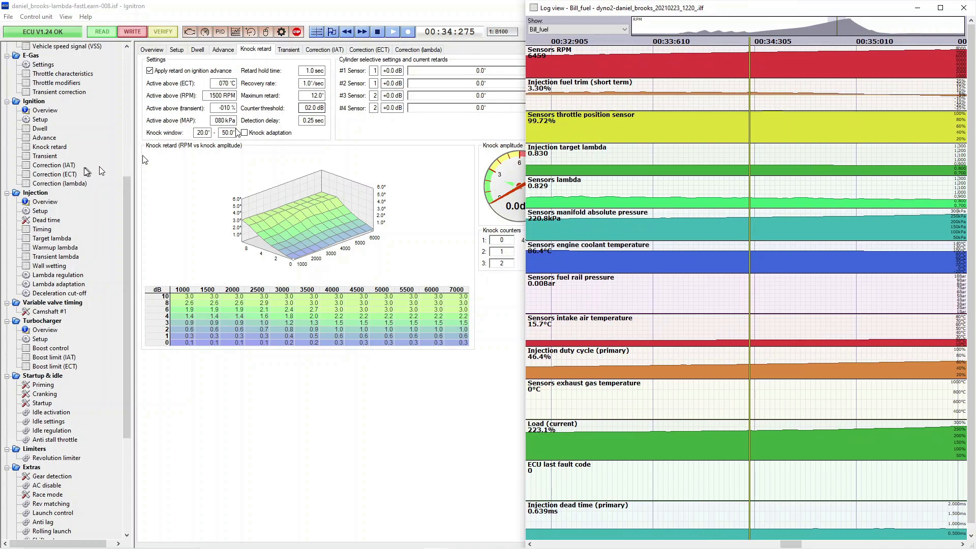
{"action": "left_click_drag", "start_coordinate": [126, 196], "coordinate": [132, 74]}
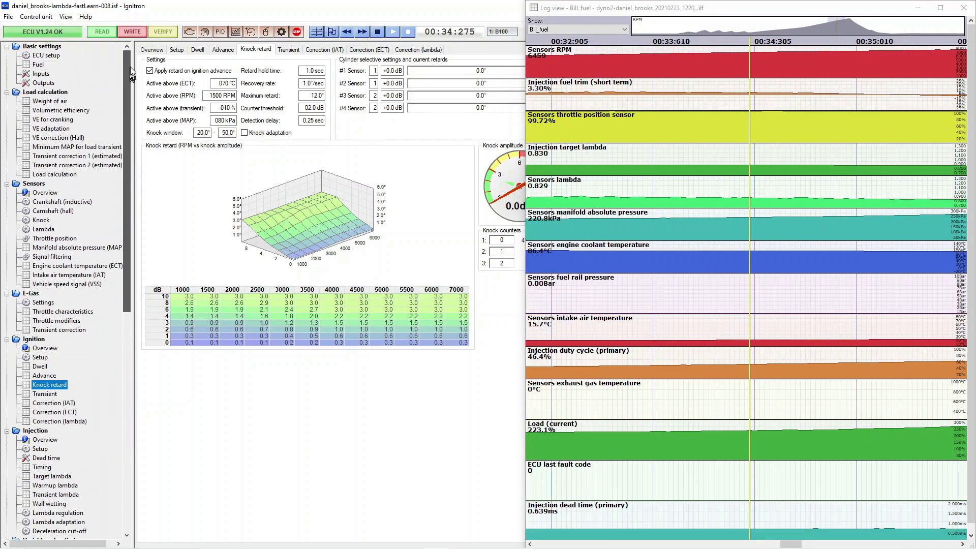
{"action": "left_click", "coordinate": [61, 110]}
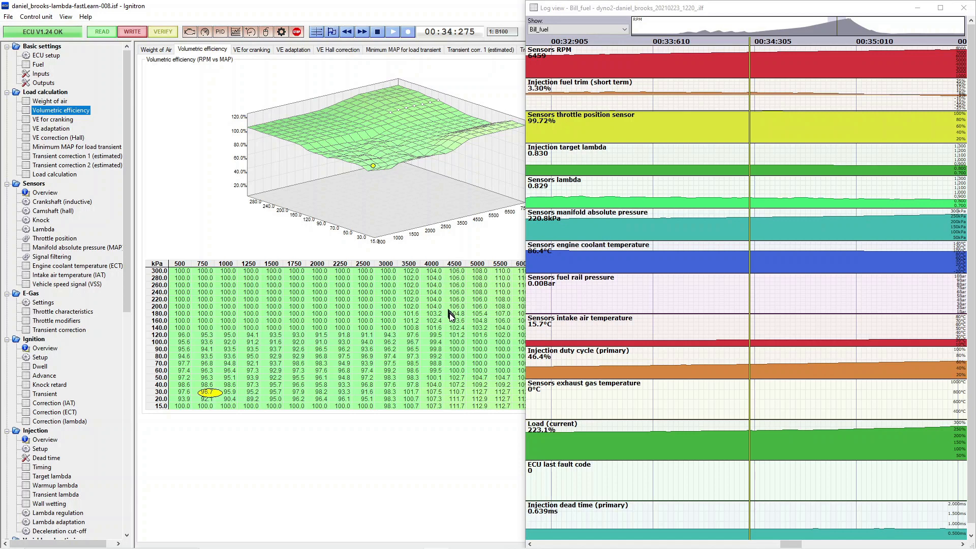
{"action": "left_click", "coordinate": [316, 32]}
{"action": "mouse_move", "coordinate": [599, 11]}
{"action": "left_mouse_down"}
{"action": "mouse_move", "coordinate": [728, 15]}
{"action": "mouse_move", "coordinate": [706, 15]}
{"action": "left_mouse_up"}
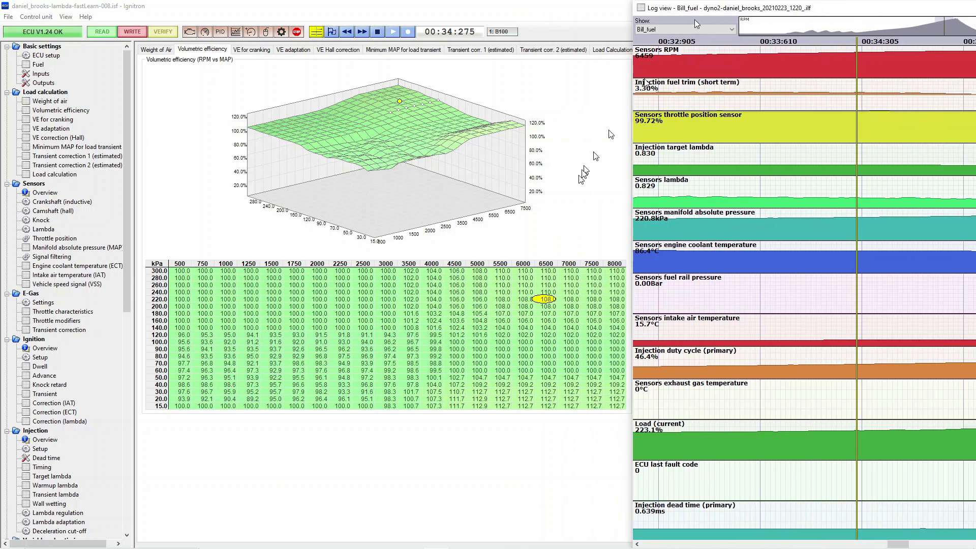
{"action": "left_click", "coordinate": [515, 307]}
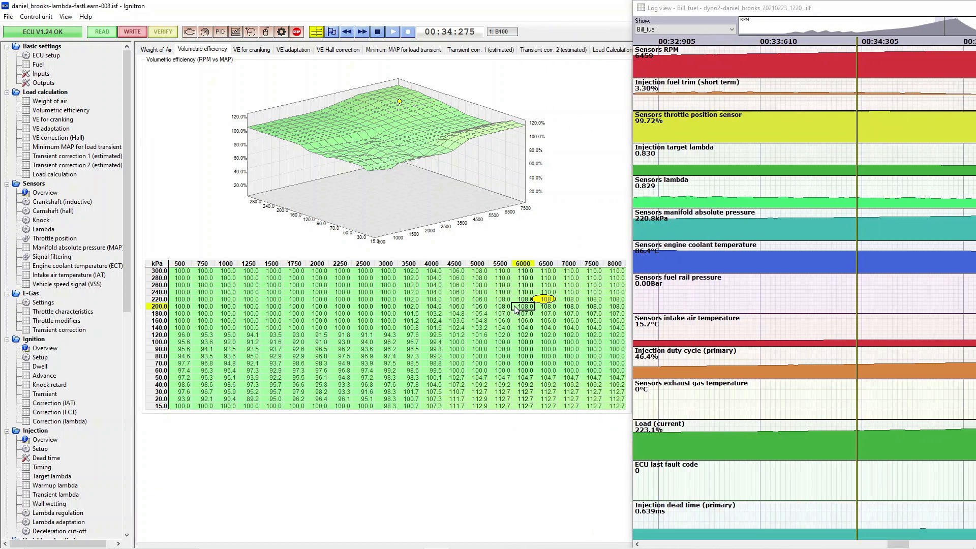
Examine the short-term fuel trim against the traced VE cells between about 5000 and 6000 RPM in the log
{"action": "left_click_drag", "start_coordinate": [724, 94], "coordinate": [674, 99]}
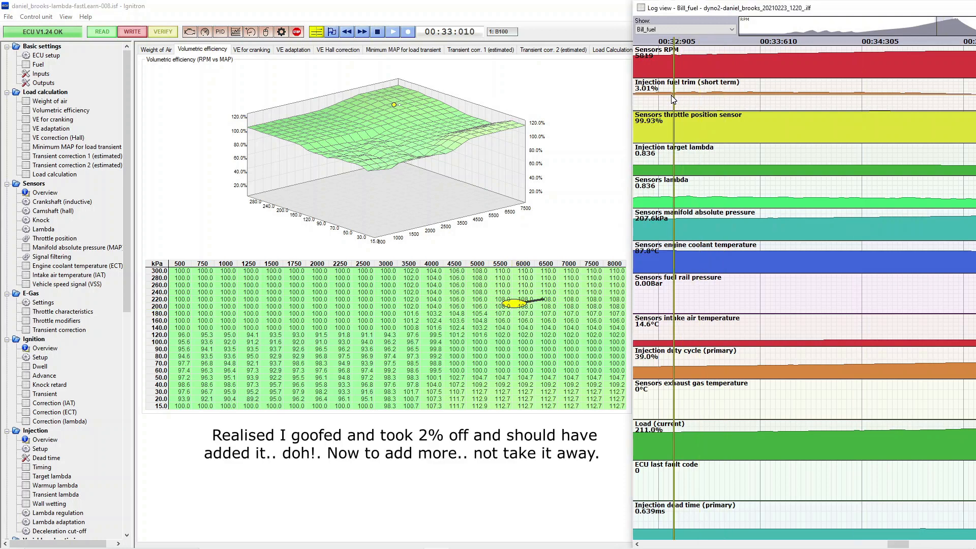
{"action": "scroll", "coordinate": [673, 99], "scroll_direction": "left", "scroll_amount": 4}
{"action": "scroll", "coordinate": [673, 99], "scroll_direction": "right", "scroll_amount": 1}
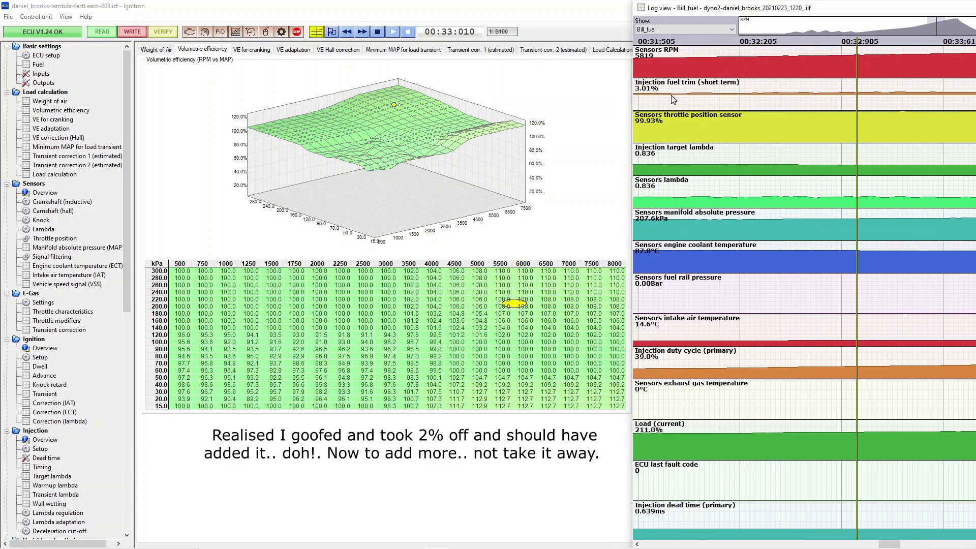
{"action": "left_click", "coordinate": [722, 96]}
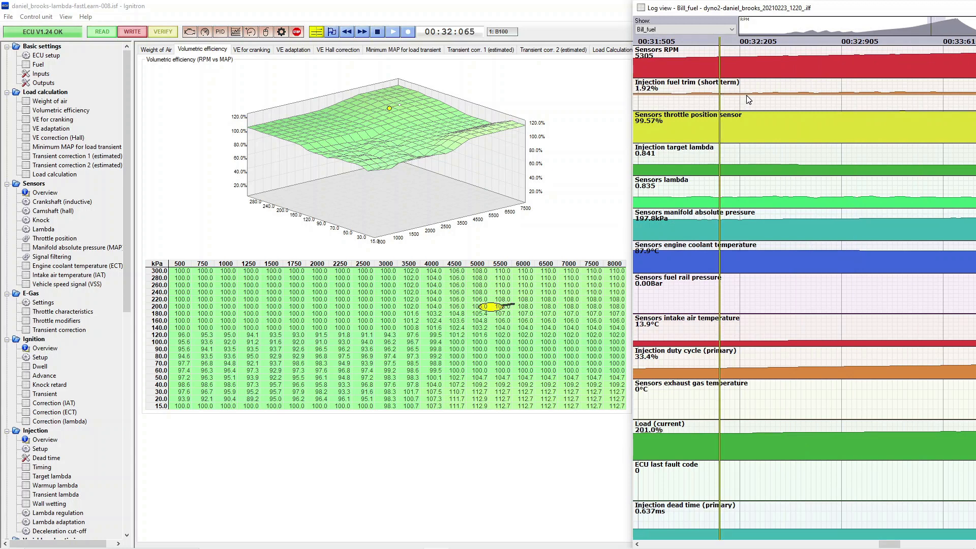
{"action": "left_click_drag", "start_coordinate": [751, 99], "coordinate": [897, 102]}
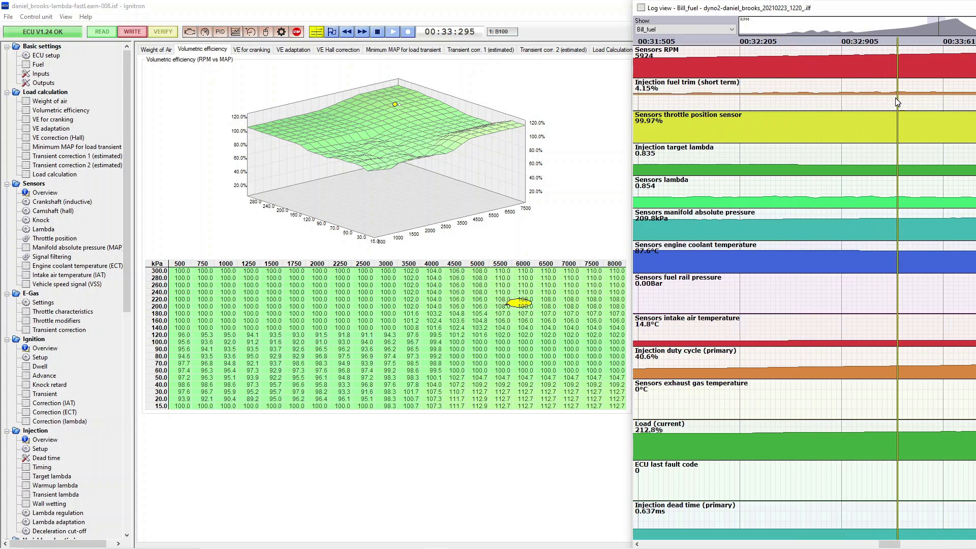
{"action": "left_click_drag", "start_coordinate": [898, 102], "coordinate": [914, 102]}
{"action": "left_click", "coordinate": [670, 106]}
{"action": "left_click", "coordinate": [642, 105]}
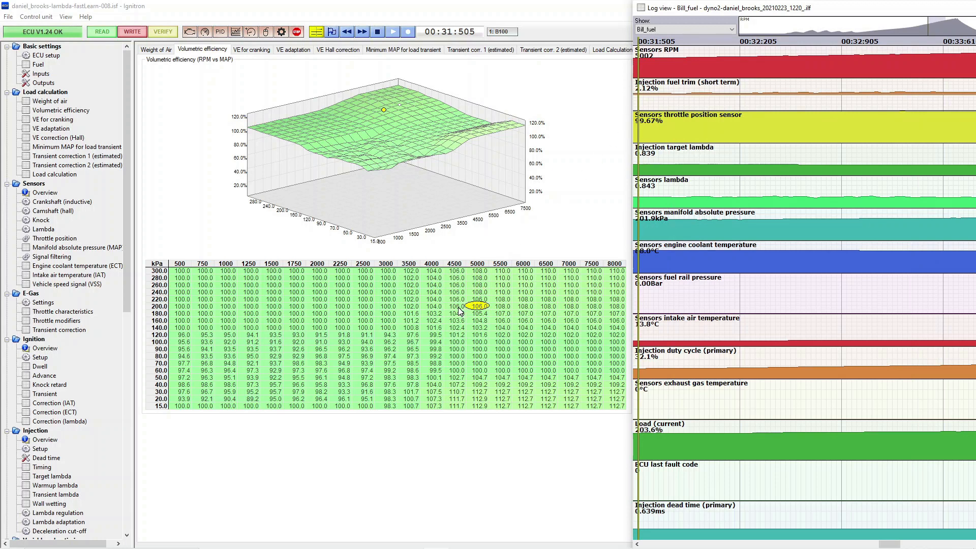
Add 2 to the volumetric efficiency cells at 4500 and 5000 RPM in the 200 and 220 kPa rows using an expression
{"action": "left_click_drag", "start_coordinate": [478, 299], "coordinate": [466, 306]}
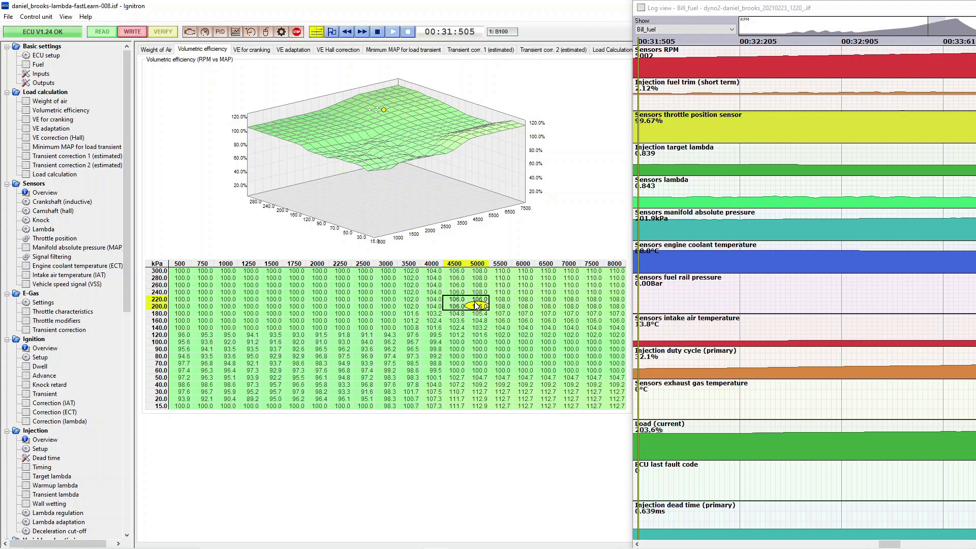
{"action": "right_click", "coordinate": [477, 305]}
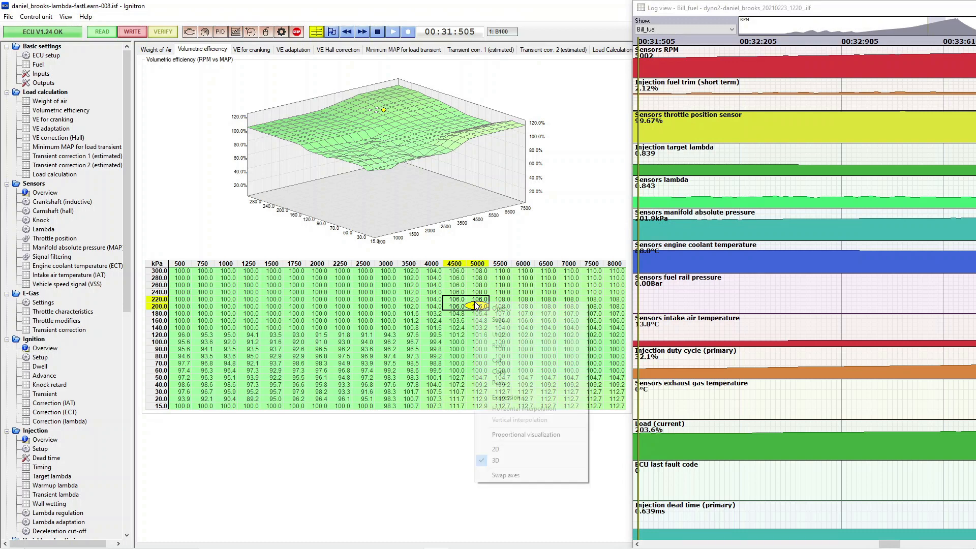
{"action": "left_click", "coordinate": [507, 398]}
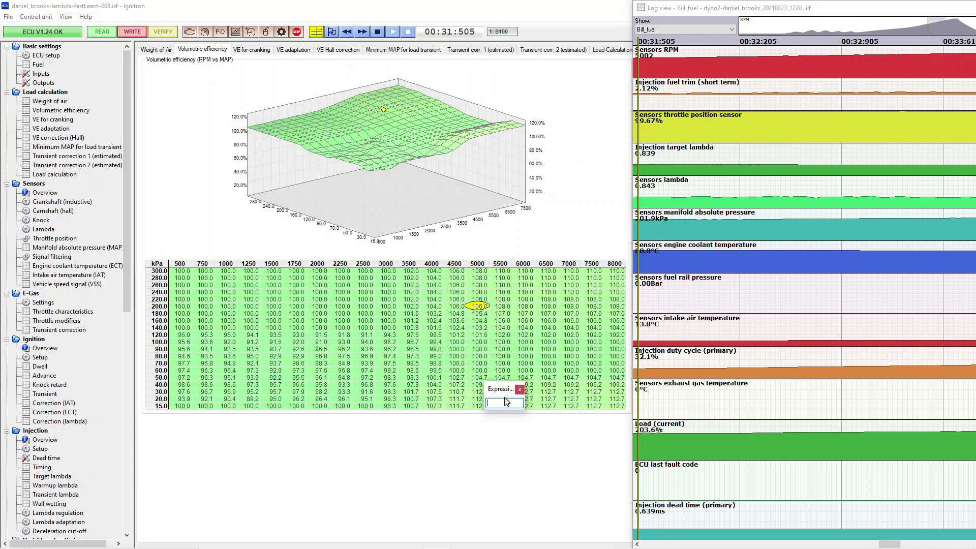
{"action": "type", "text": "+2"}
{"action": "key", "text": "Return"}
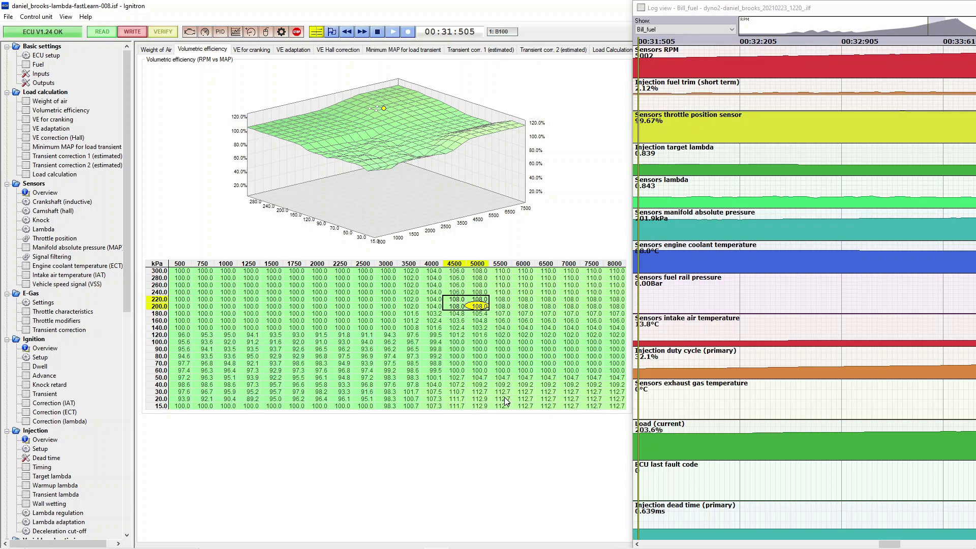
Raise the volumetric efficiency cells from 5500 to 8000 RPM in the 200 and 220 kPa rows to 110.0 using an expression
{"action": "key", "text": "Right"}
{"action": "key", "text": "Up"}
{"action": "key", "text": "Right"}
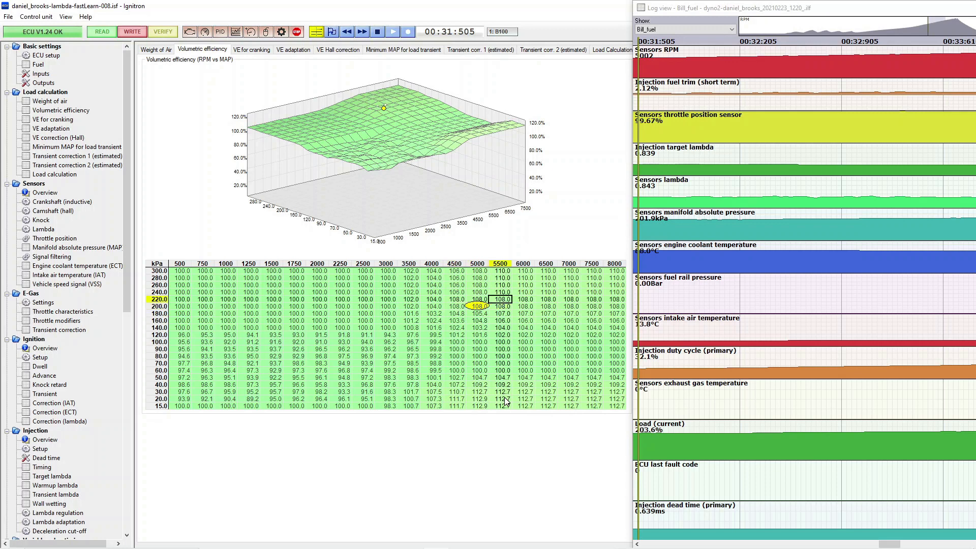
{"action": "key", "text": "shift+Down"}
{"action": "key", "text": "shift+Right"}
{"action": "key", "text": "shift+Right"}
{"action": "key", "text": "shift+Right"}
{"action": "key", "text": "shift+Right"}
{"action": "key", "text": "shift+Right"}
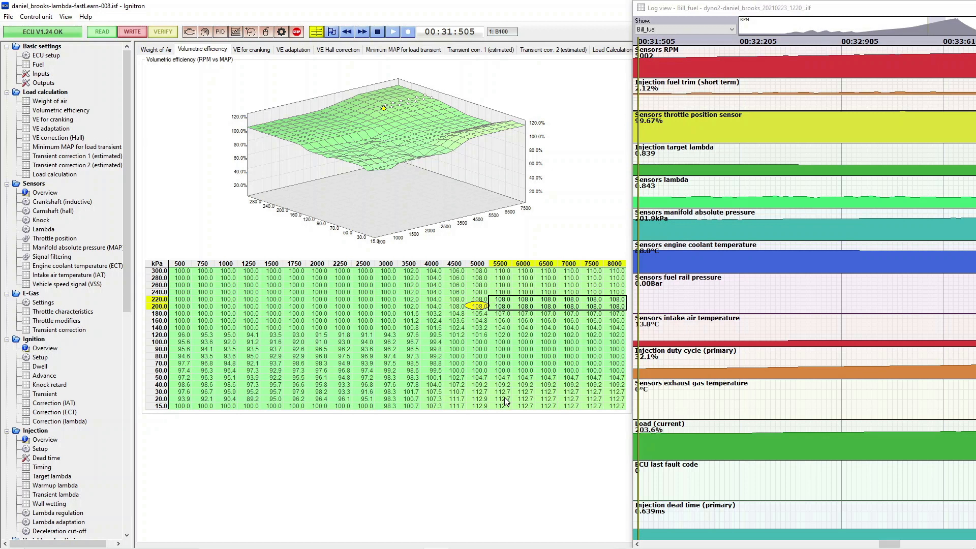
{"action": "right_click", "coordinate": [551, 305]}
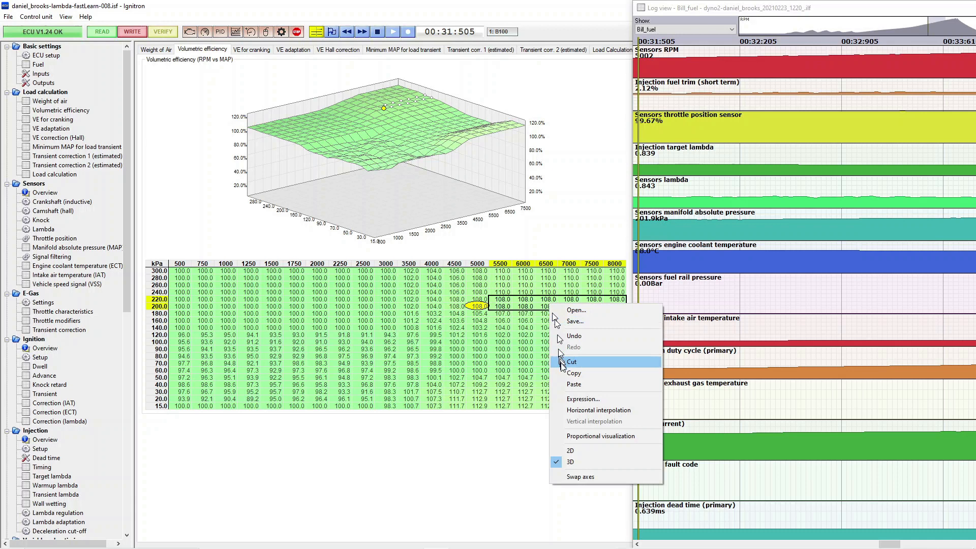
{"action": "left_click", "coordinate": [571, 399]}
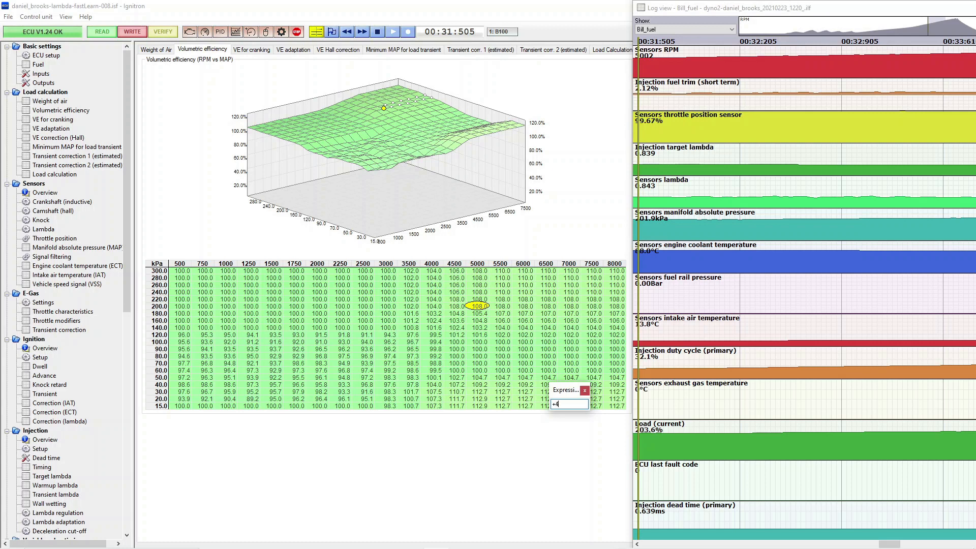
{"action": "type", "text": "+4"}
{"action": "key", "text": "Return"}
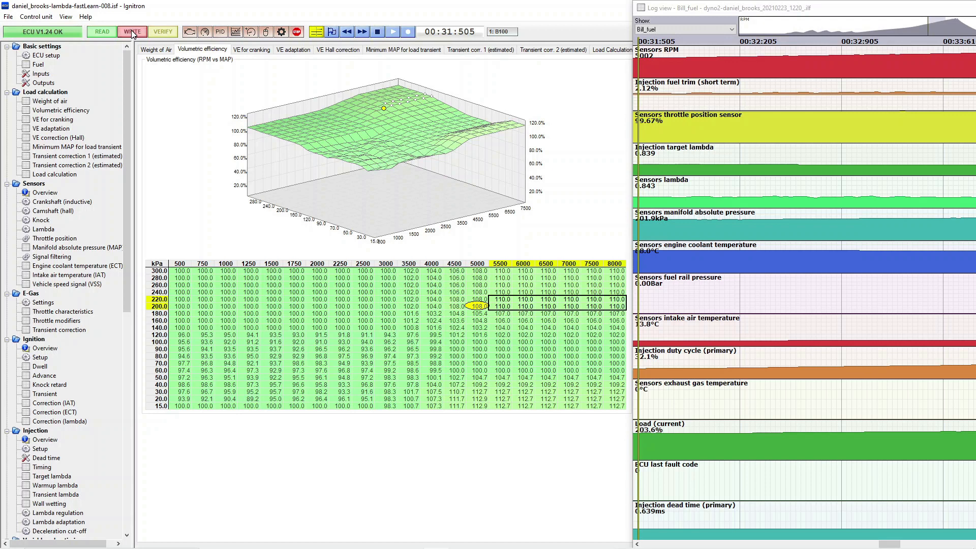
Maximize the log view, show the custom ignition channel set and examine the cylinder 4 knock retard near peak RPM
{"action": "left_click_drag", "start_coordinate": [730, 9], "coordinate": [460, 0]}
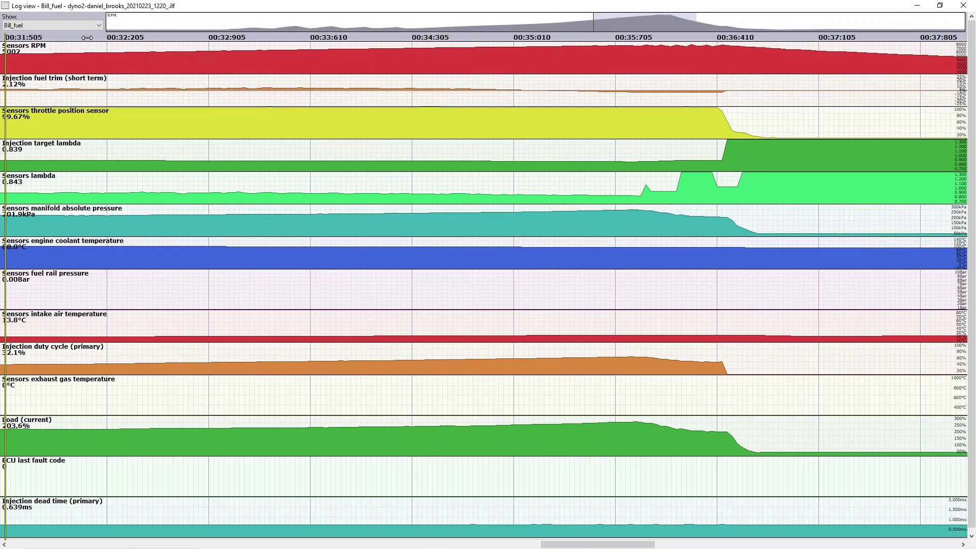
{"action": "left_click_drag", "start_coordinate": [619, 96], "coordinate": [663, 97]}
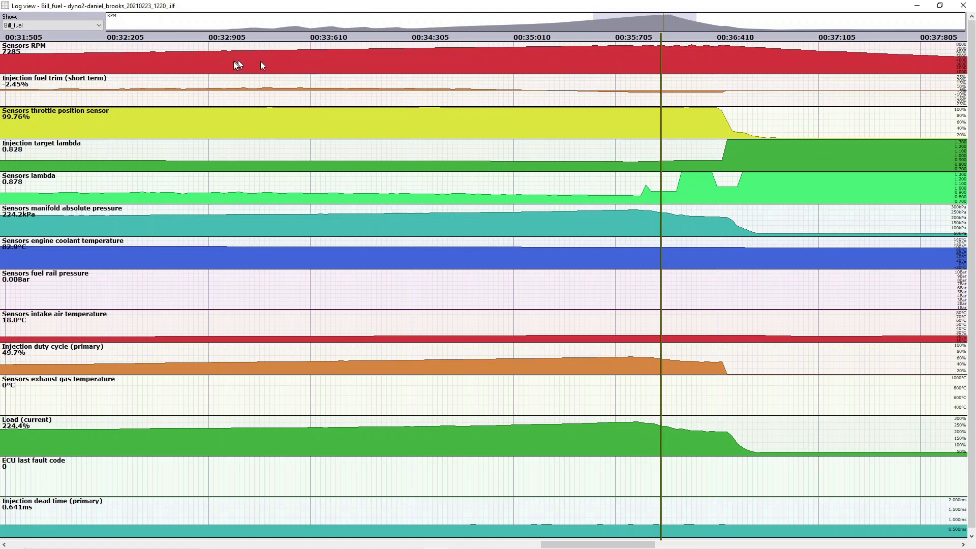
{"action": "left_click", "coordinate": [76, 25]}
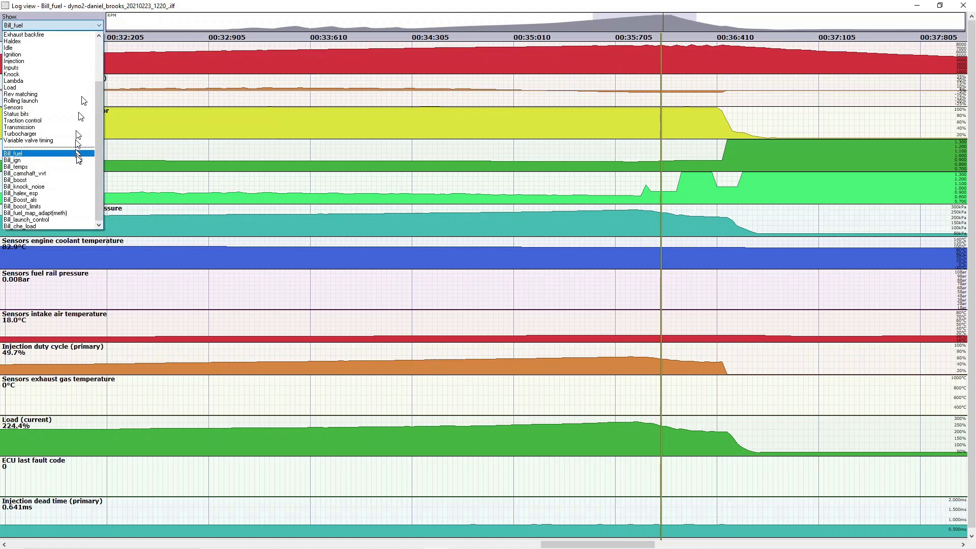
{"action": "left_click", "coordinate": [77, 160]}
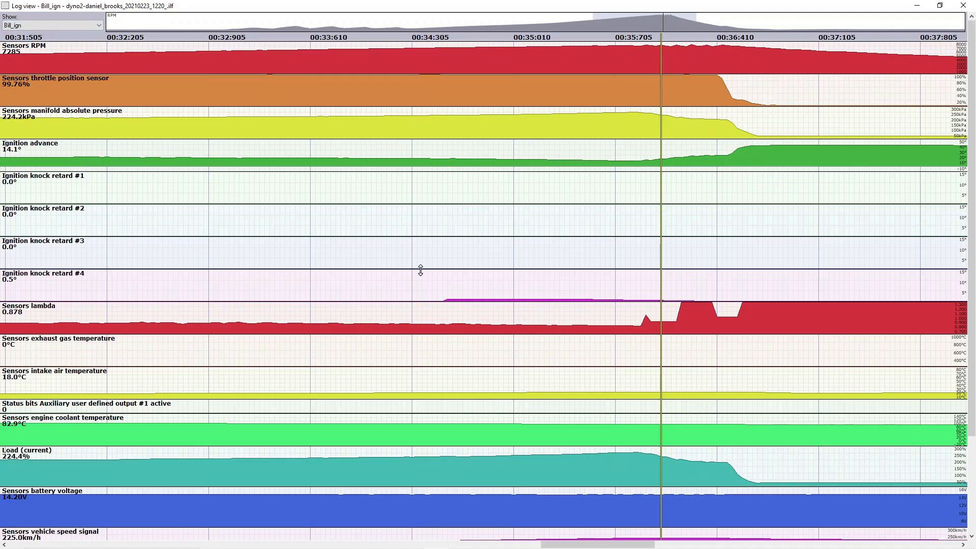
{"action": "left_click", "coordinate": [477, 301]}
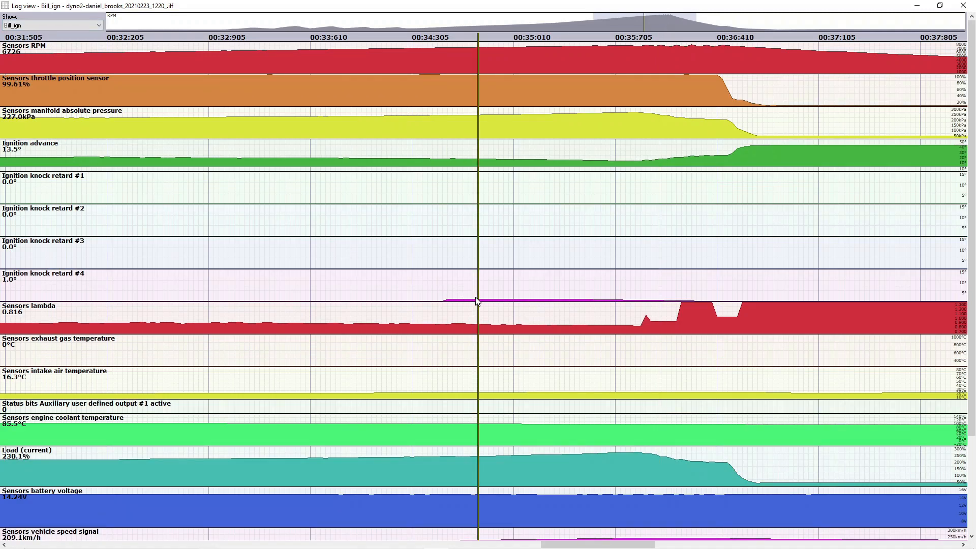
{"action": "mouse_move", "coordinate": [477, 298]}
{"action": "left_mouse_down"}
{"action": "mouse_move", "coordinate": [508, 285]}
{"action": "mouse_move", "coordinate": [562, 290]}
{"action": "mouse_move", "coordinate": [490, 290]}
{"action": "left_mouse_up"}
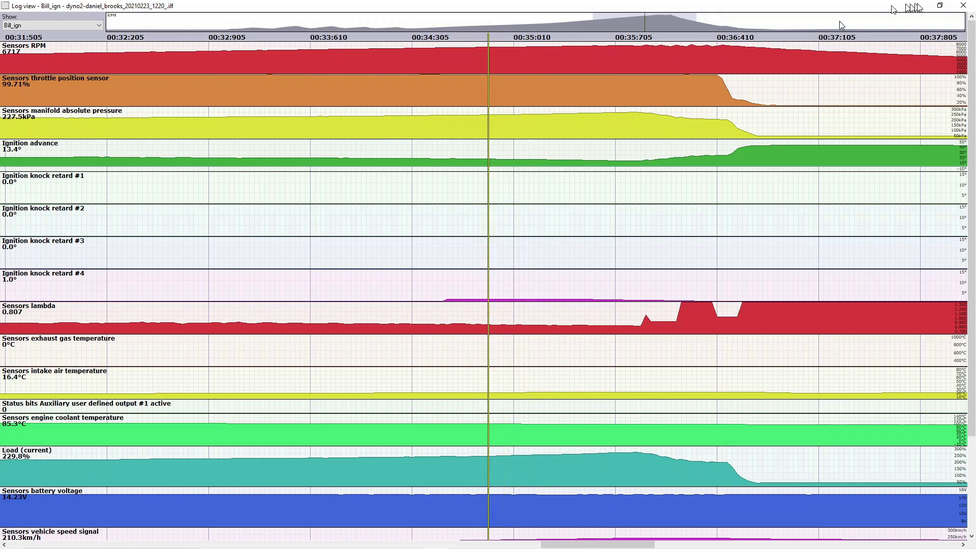
Restore the log view to a smaller window, place the log position where cylinder 4 knock retard begins, and close the log view
{"action": "left_click", "coordinate": [940, 5]}
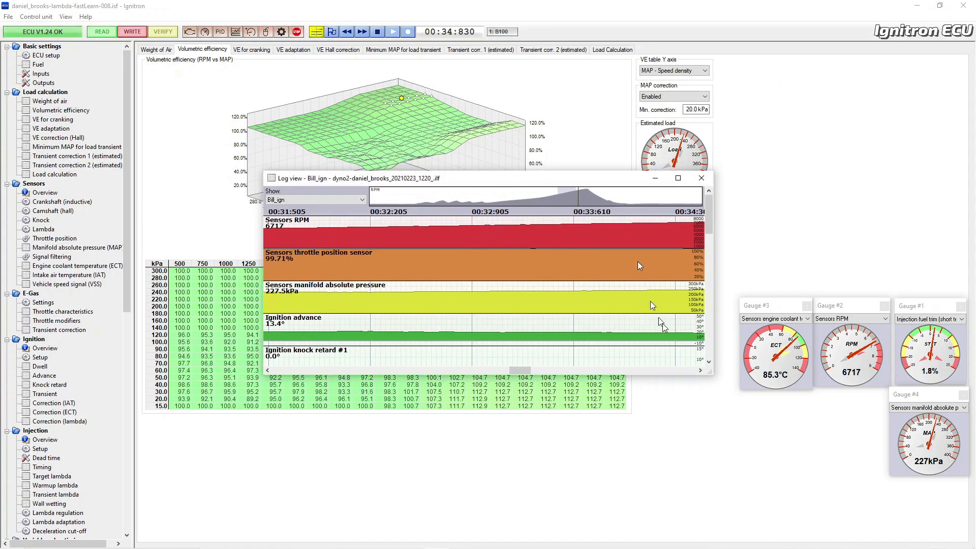
{"action": "left_click_drag", "start_coordinate": [712, 373], "coordinate": [711, 536]}
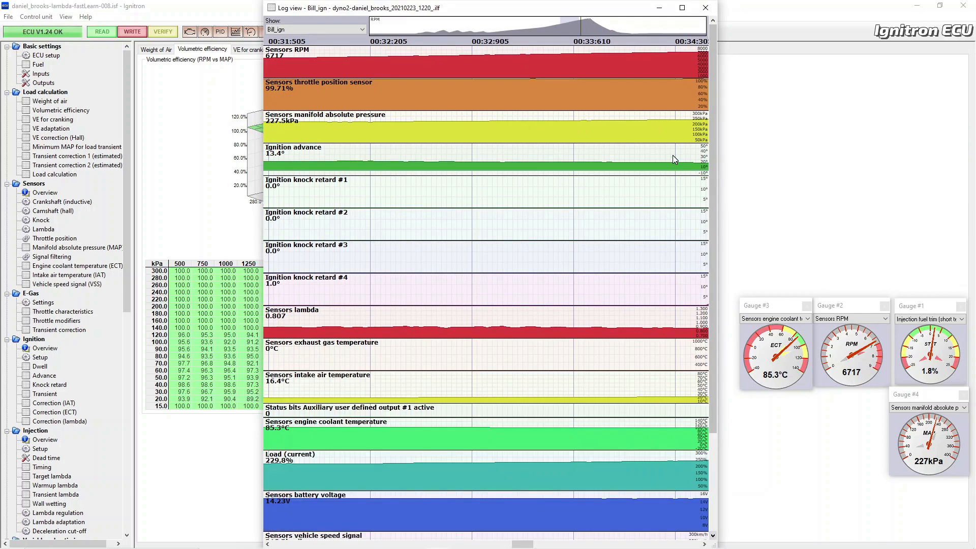
{"action": "left_click_drag", "start_coordinate": [571, 26], "coordinate": [581, 31]}
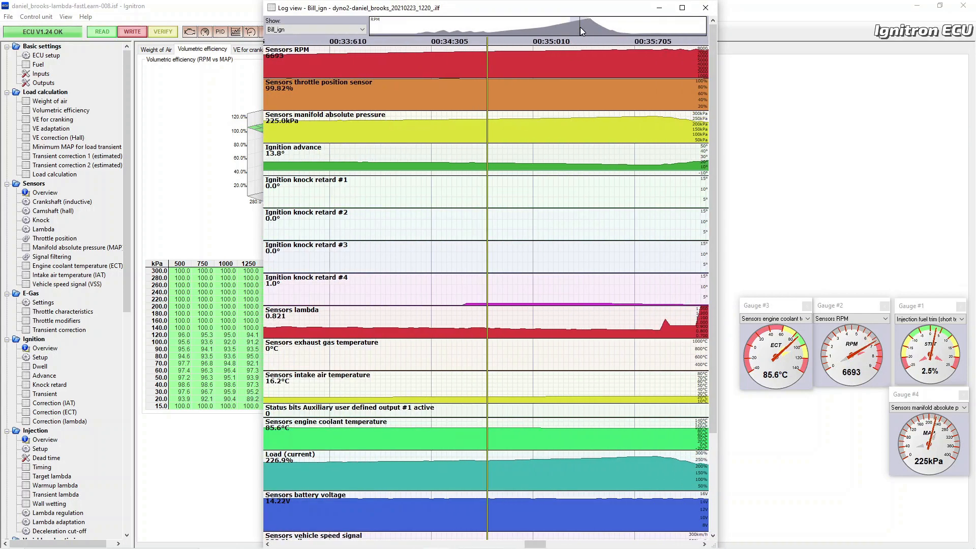
{"action": "left_click", "coordinate": [471, 289]}
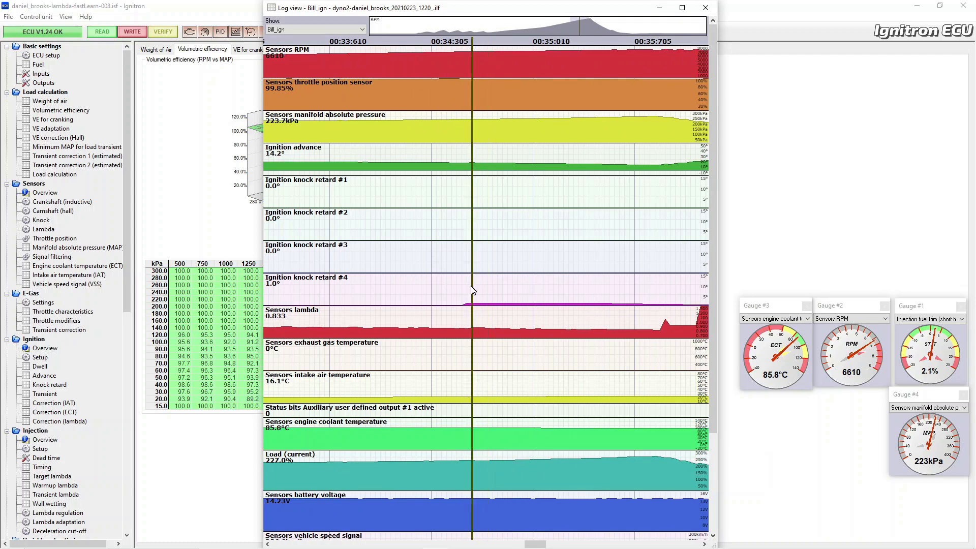
{"action": "left_click", "coordinate": [705, 8]}
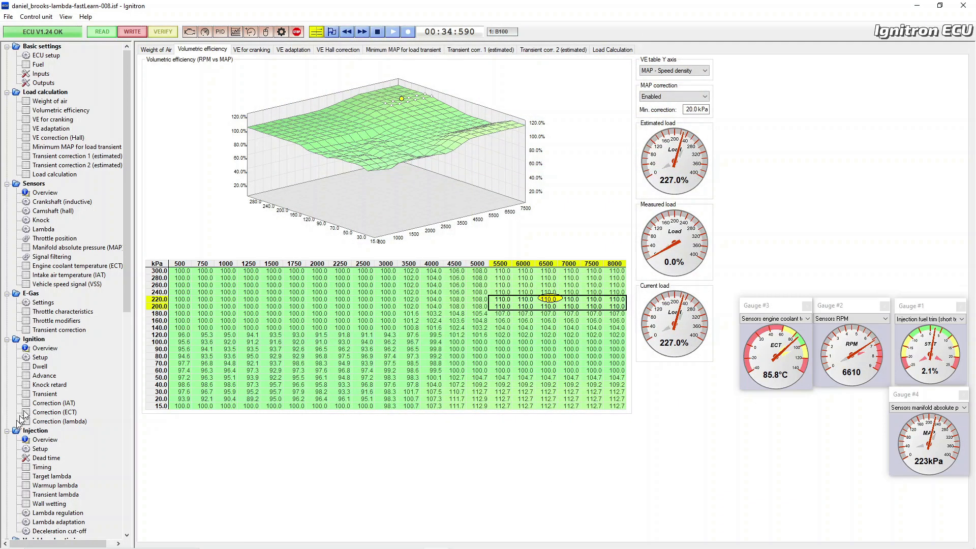
Set the ignition advance cells from 6400 to 8000 RPM in the 220 kPa row to 14.6 degrees
{"action": "left_click", "coordinate": [45, 375]}
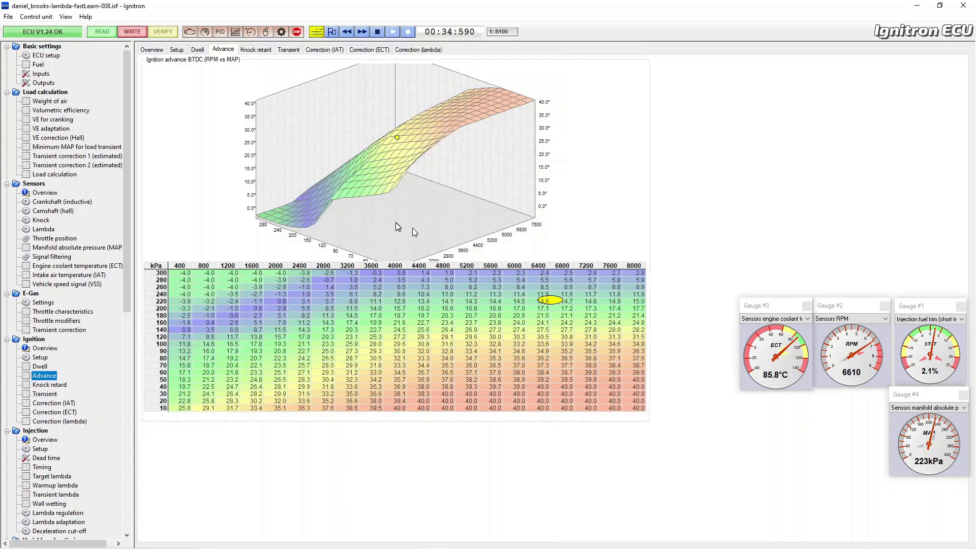
{"action": "left_click", "coordinate": [568, 296]}
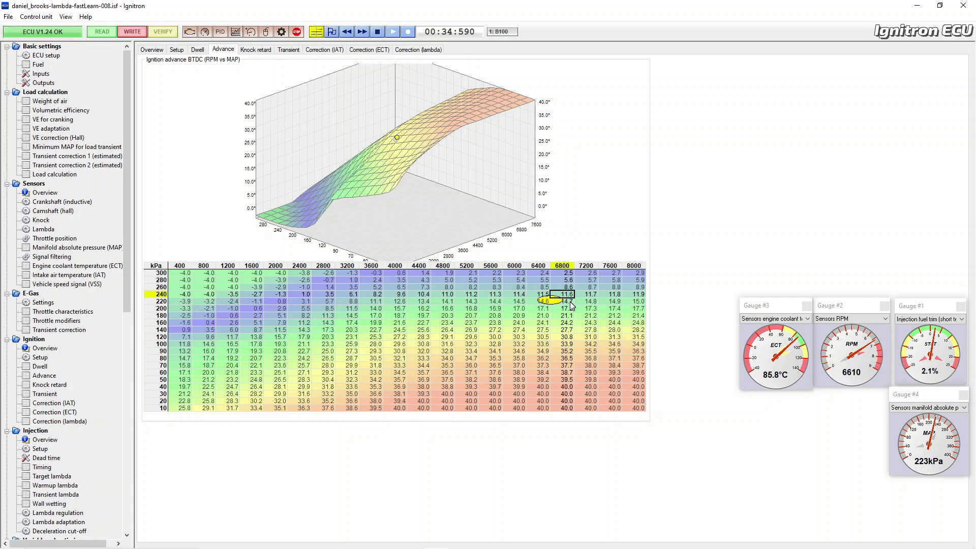
{"action": "left_click", "coordinate": [569, 302]}
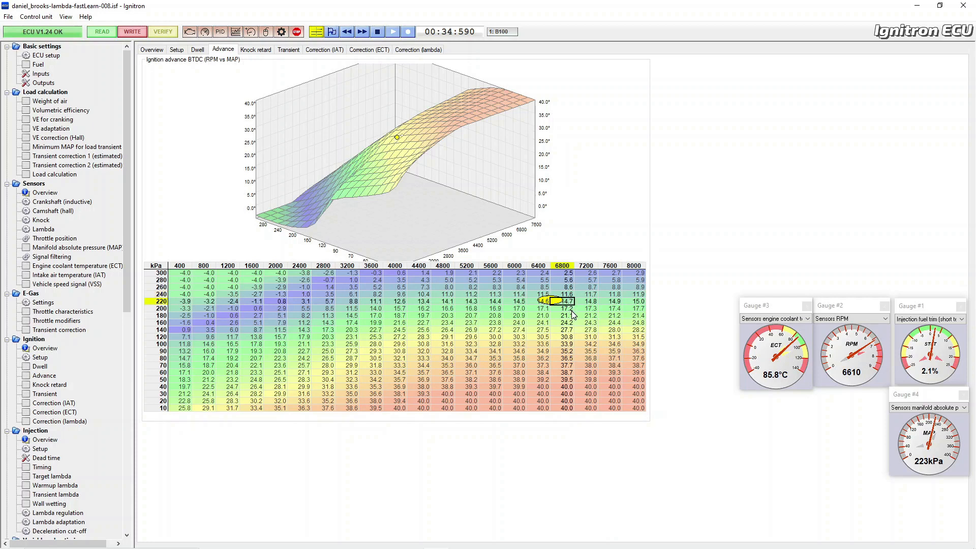
{"action": "key", "text": "Left"}
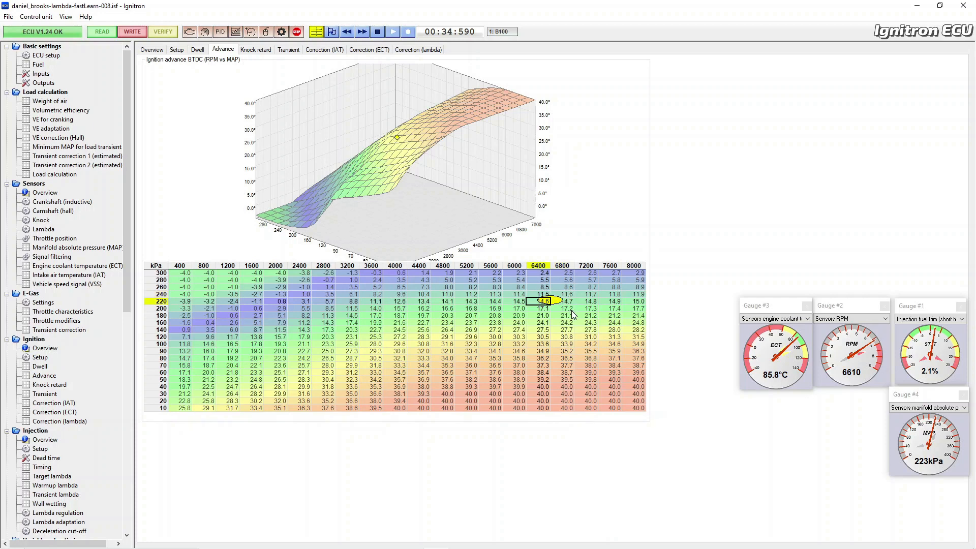
{"action": "key", "text": "shift+Right"}
{"action": "key", "text": "shift+Right"}
{"action": "key", "text": "shift+Right"}
{"action": "key", "text": "shift+Right"}
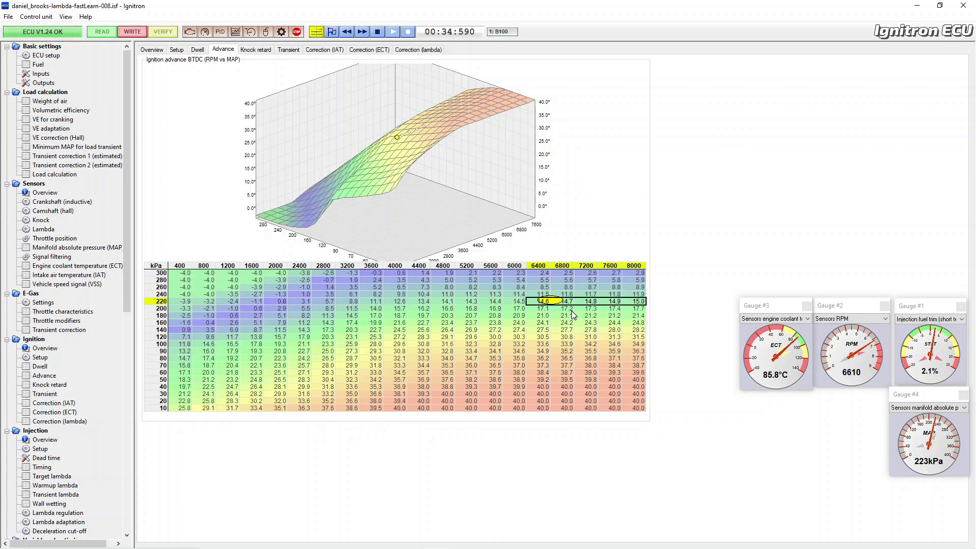
{"action": "type", "text": "1"}
{"action": "key", "text": "Return"}
{"action": "left_click_drag", "start_coordinate": [413, 242], "coordinate": [492, 234]}
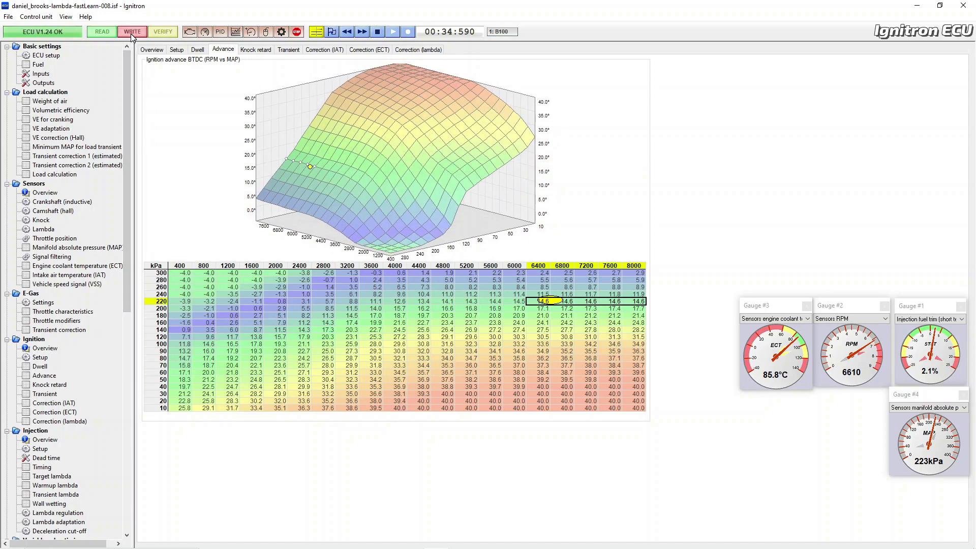
Return the display from log playback to live ECU data and save the settings as a new file ending in 009
{"action": "left_click", "coordinate": [317, 32]}
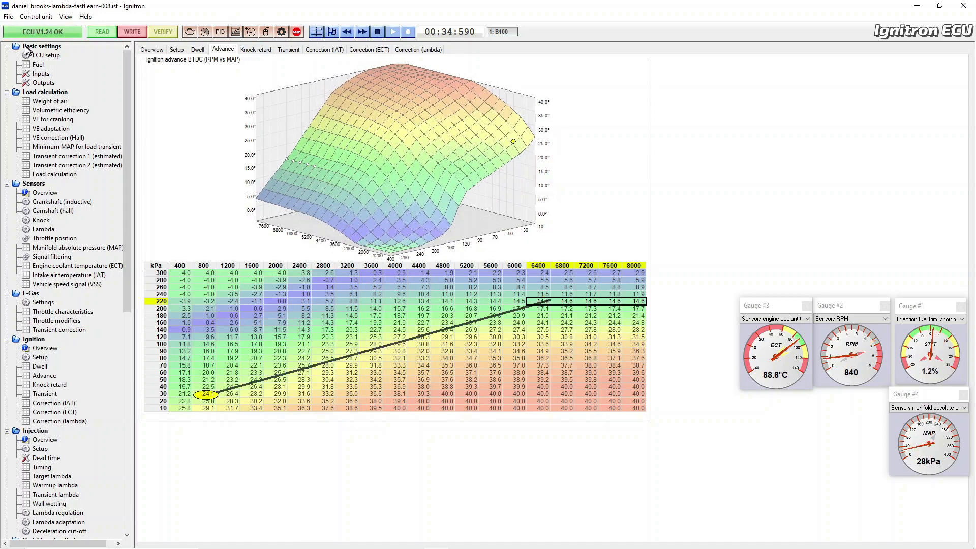
{"action": "left_click", "coordinate": [9, 18]}
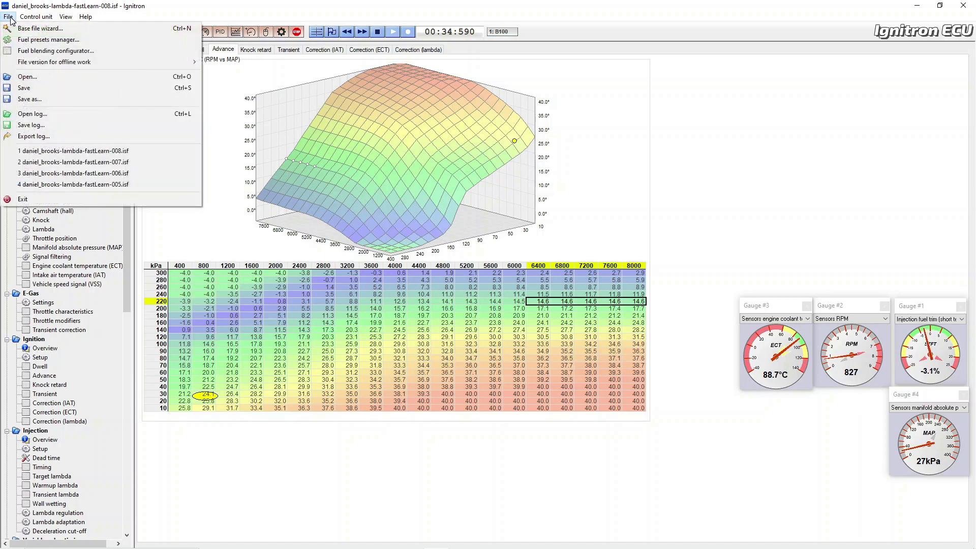
{"action": "left_click", "coordinate": [35, 98]}
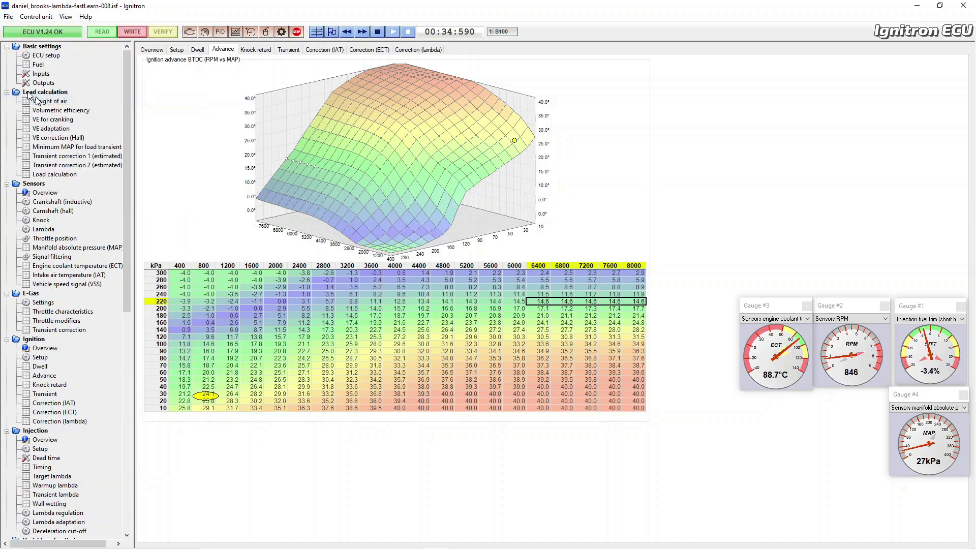
{"action": "key", "text": "BackSpace"}
{"action": "type", "text": "9"}
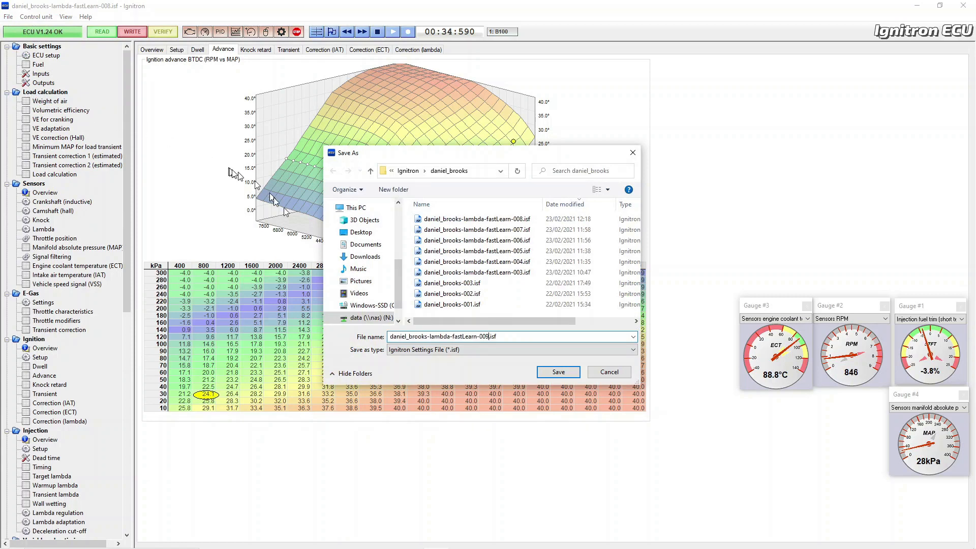
{"action": "left_click", "coordinate": [558, 373]}
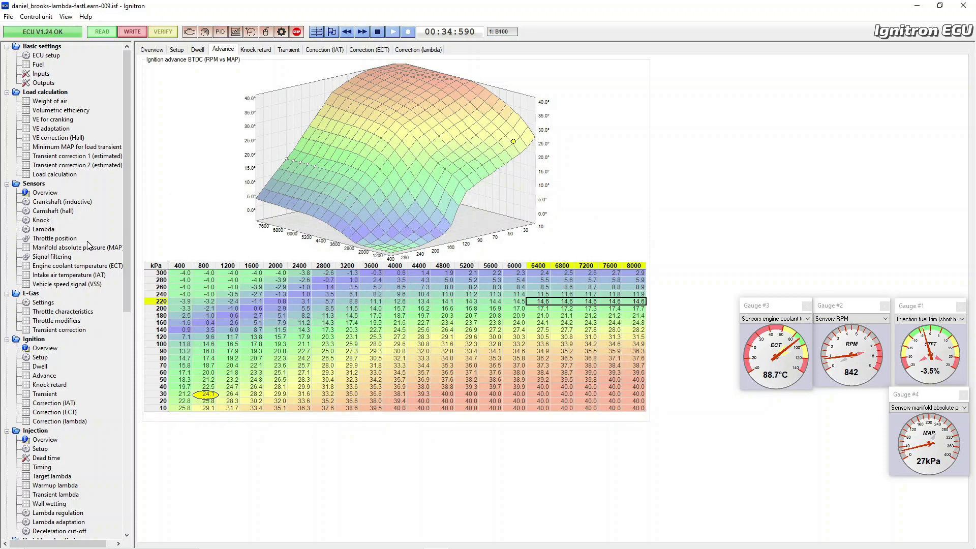
View the knock retard settings, and in the Dyno software hide the Wheel Power, Engine Torque and Engine Power curves to compare AFR 2
{"action": "left_click", "coordinate": [59, 386]}
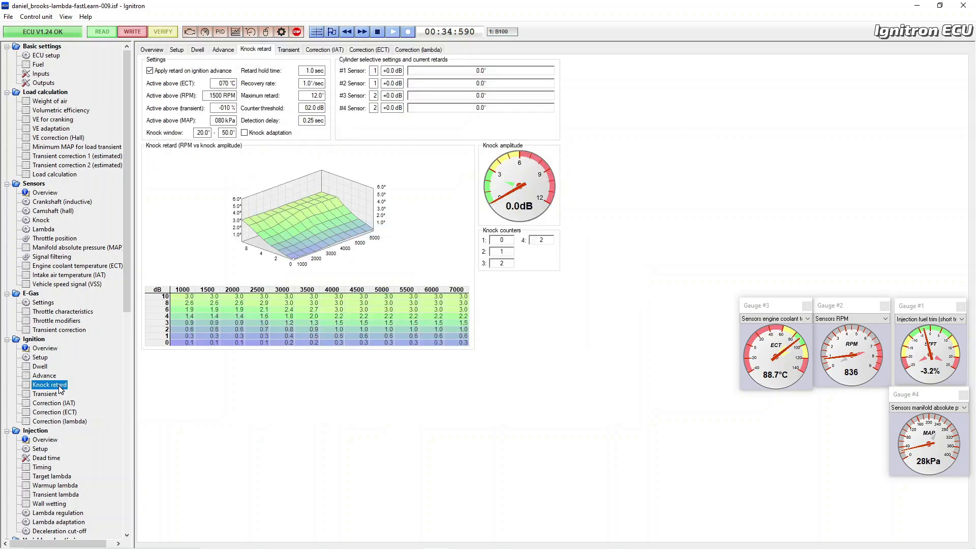
{"action": "left_click", "coordinate": [940, 6]}
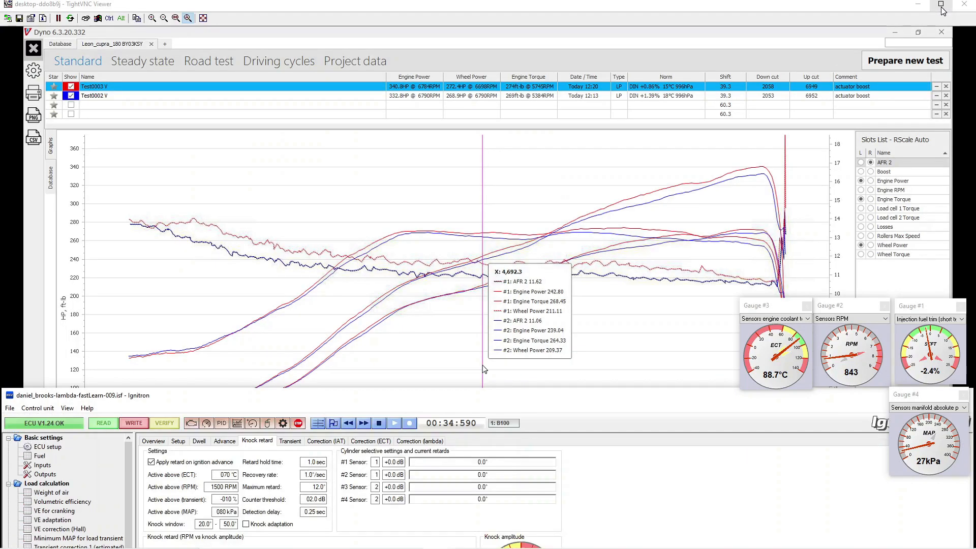
{"action": "left_click", "coordinate": [725, 174]}
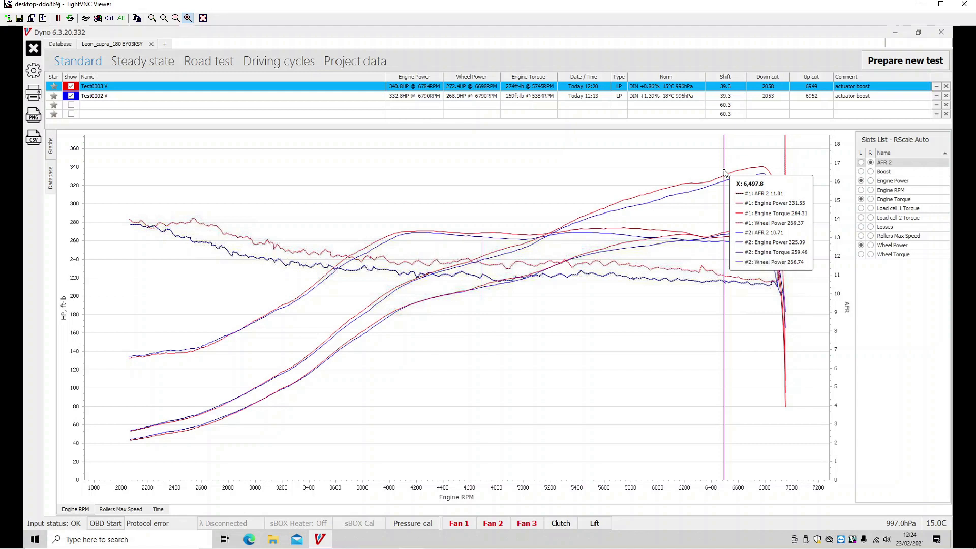
{"action": "left_click", "coordinate": [861, 245]}
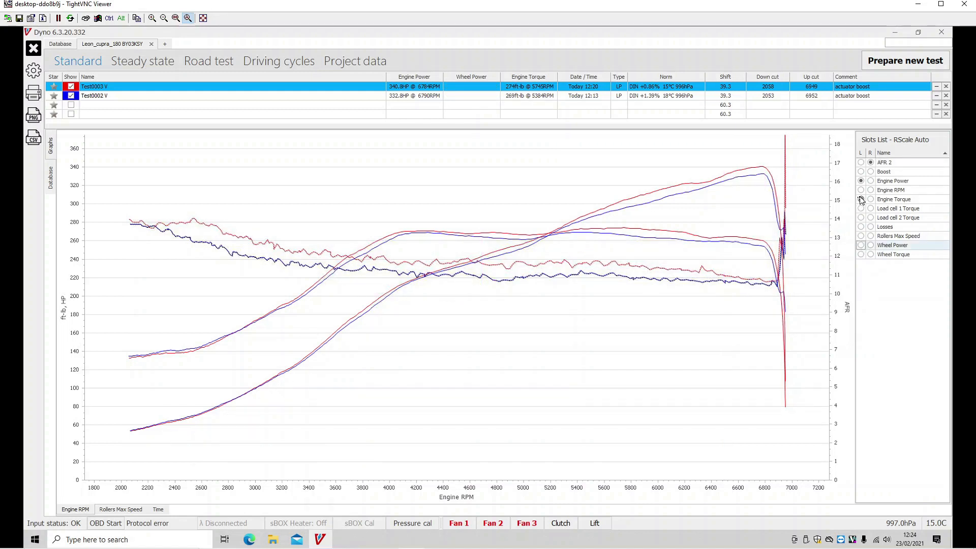
{"action": "left_click", "coordinate": [861, 199]}
{"action": "left_click", "coordinate": [861, 181]}
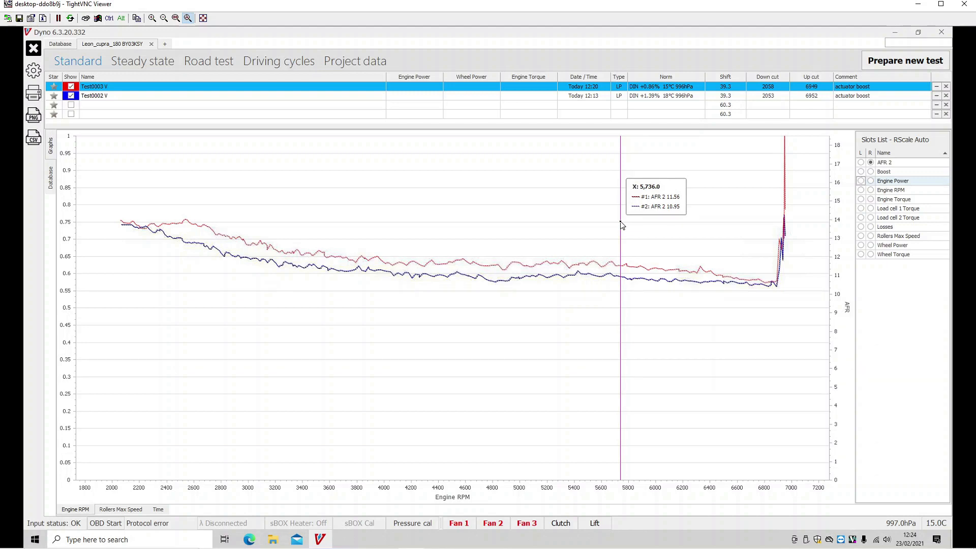
Switch back to Ignitron, restore its full window and open the dyno2 log recorded on 23 February 2021 at 12:20
{"action": "key", "text": "alt+Tab"}
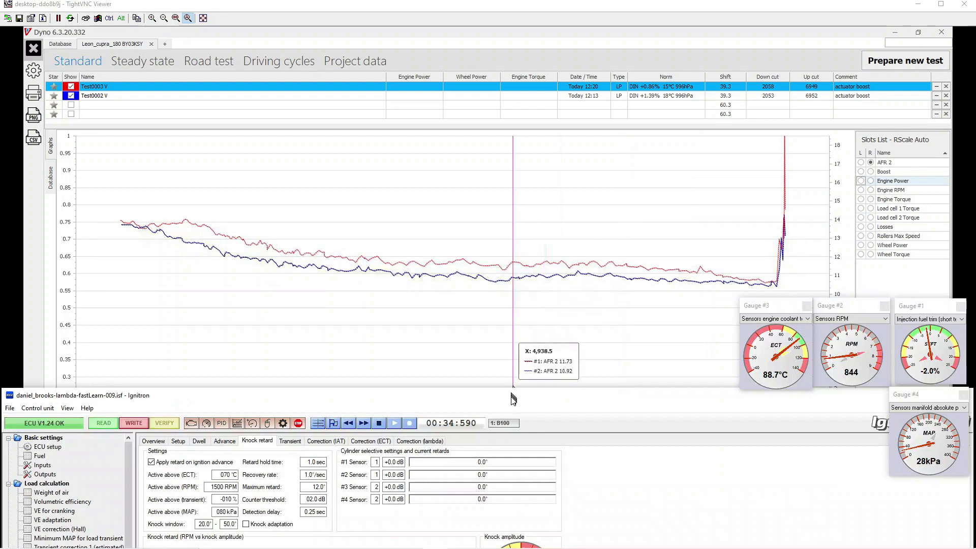
{"action": "double_click", "coordinate": [514, 396]}
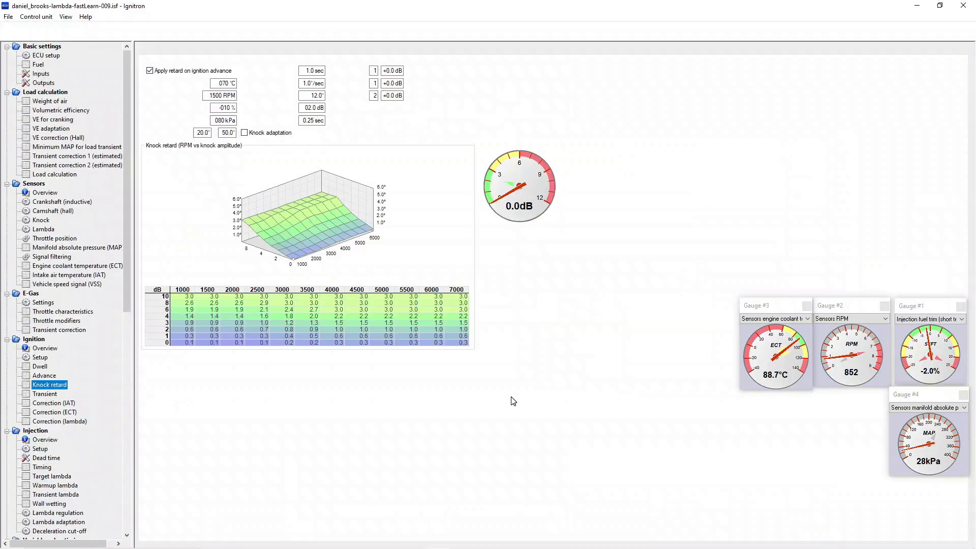
{"action": "left_click", "coordinate": [8, 16]}
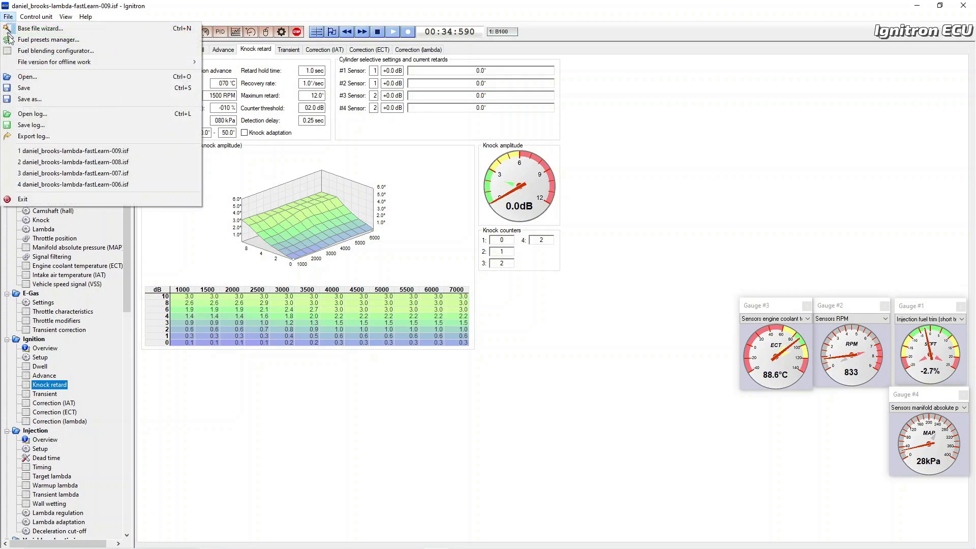
{"action": "left_click", "coordinate": [33, 114]}
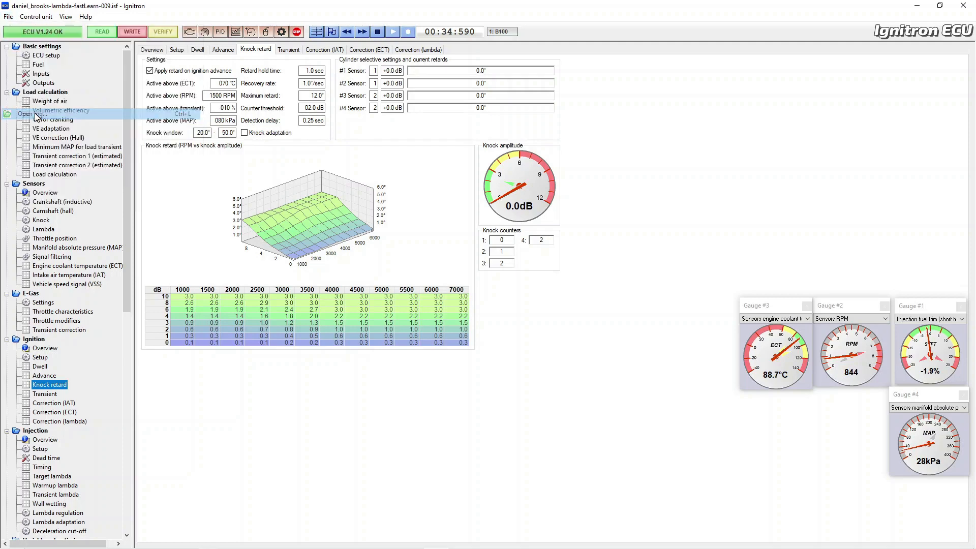
{"action": "double_click", "coordinate": [441, 219]}
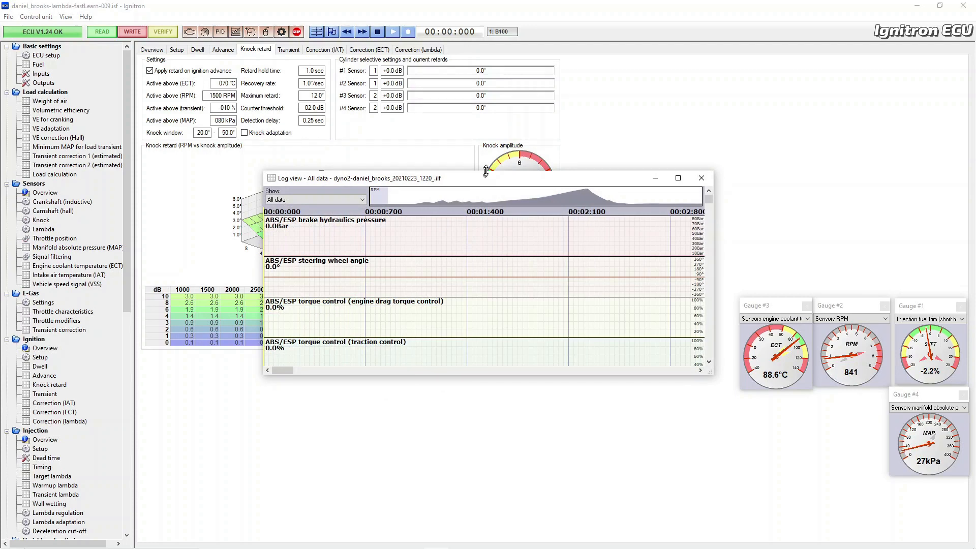
Enlarge the log view, show the custom fuel channel set and examine target and measured lambda around 5000 to 5200 RPM
{"action": "double_click", "coordinate": [488, 172]}
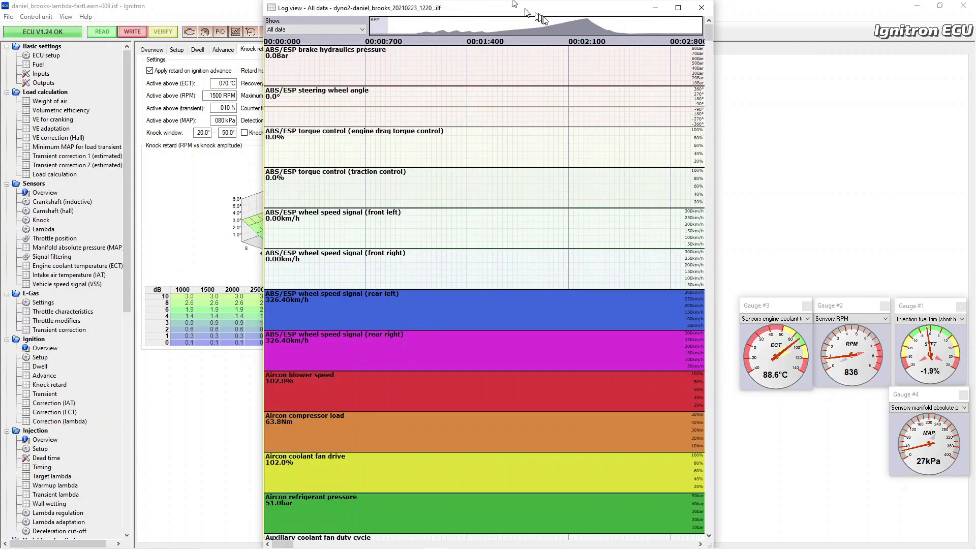
{"action": "left_click", "coordinate": [558, 30]}
{"action": "left_click", "coordinate": [352, 30]}
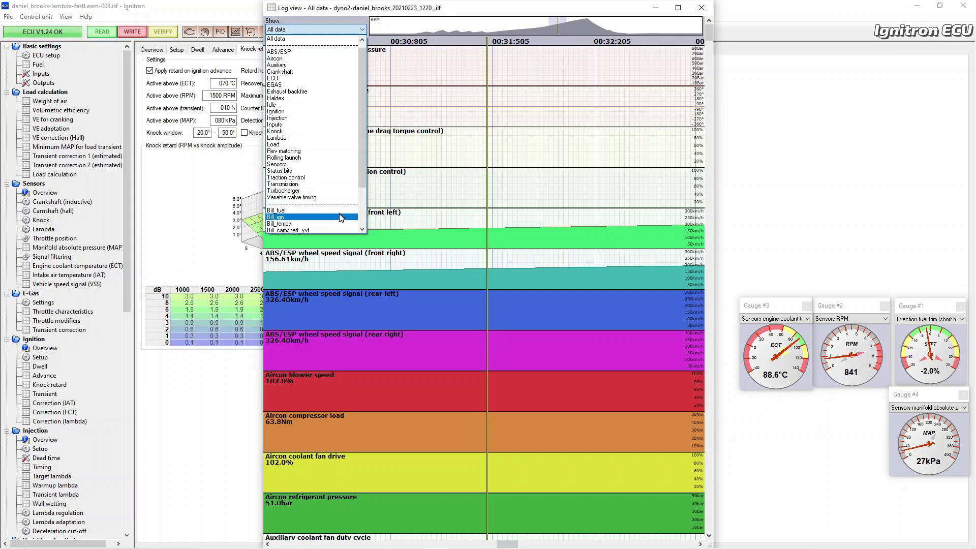
{"action": "left_click", "coordinate": [338, 210]}
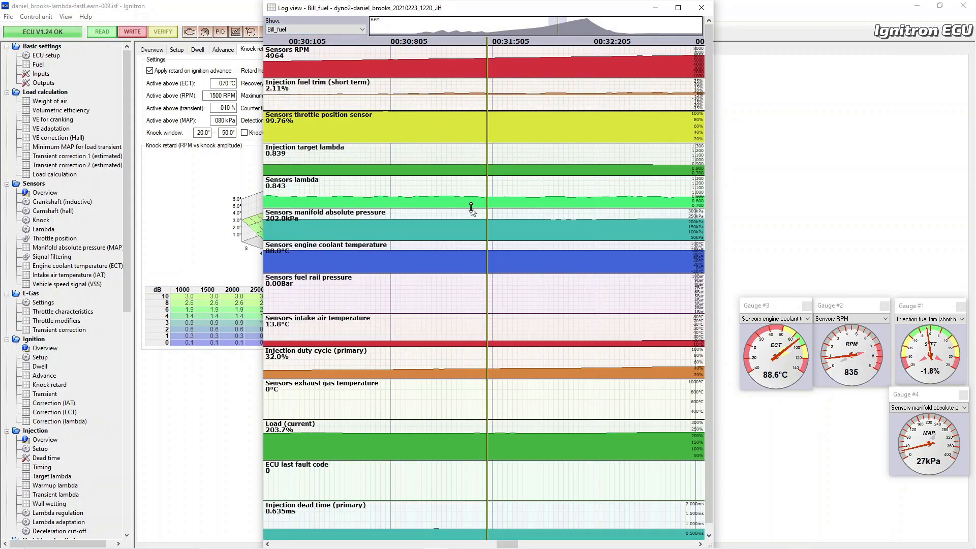
{"action": "left_click", "coordinate": [498, 173]}
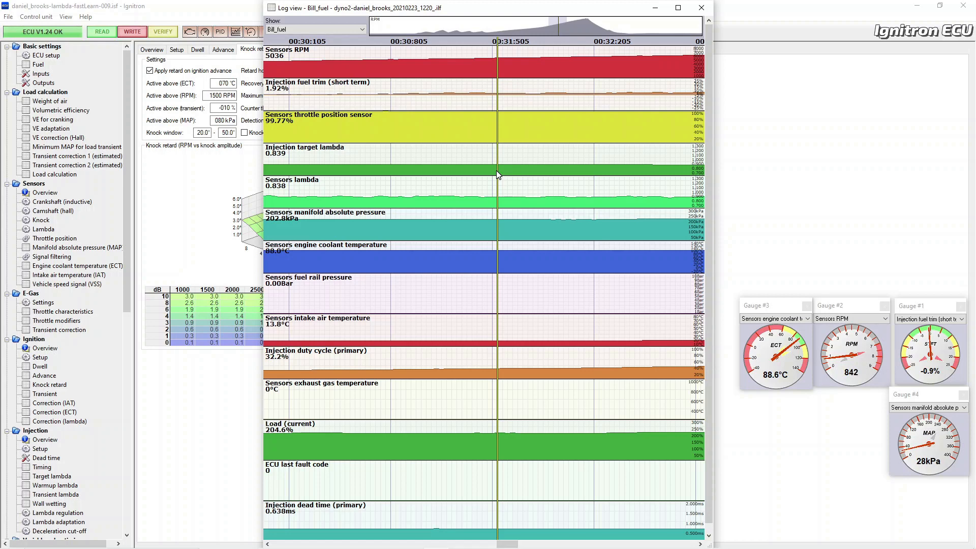
{"action": "left_click", "coordinate": [542, 171]}
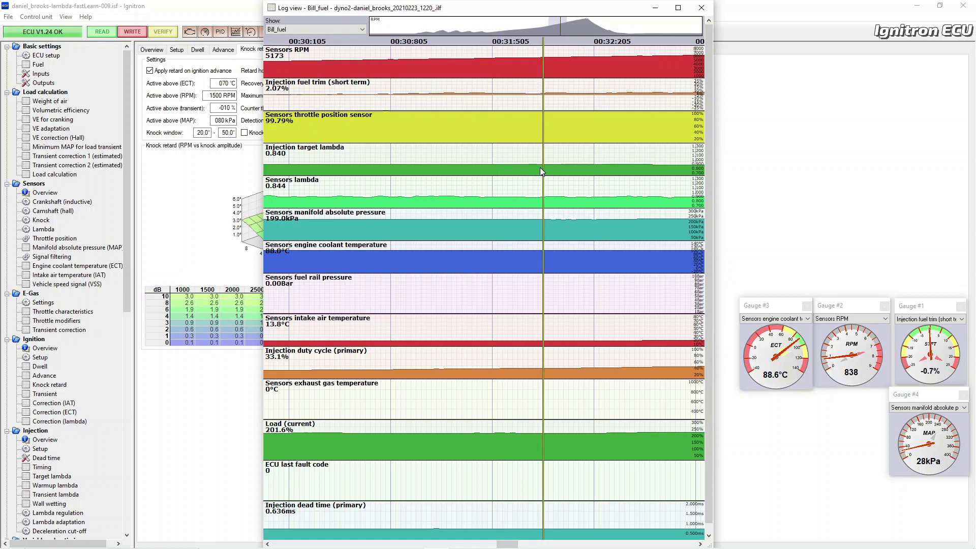
Multiply 0.84 by 14.7 in Calculator to convert lambda to AFR, and compare it with the Dyno AFR 2 curves near 5100 RPM
{"action": "key", "text": "super"}
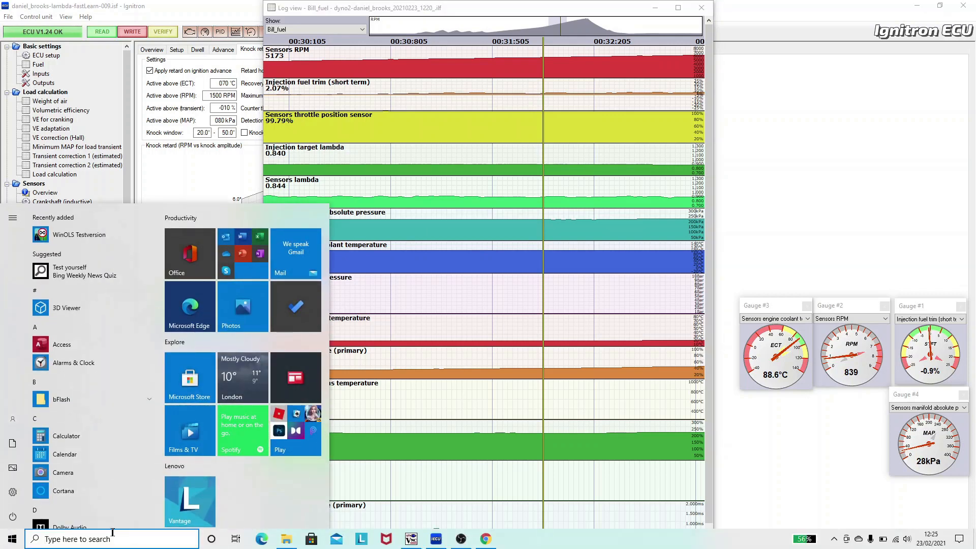
{"action": "type", "text": "ca"}
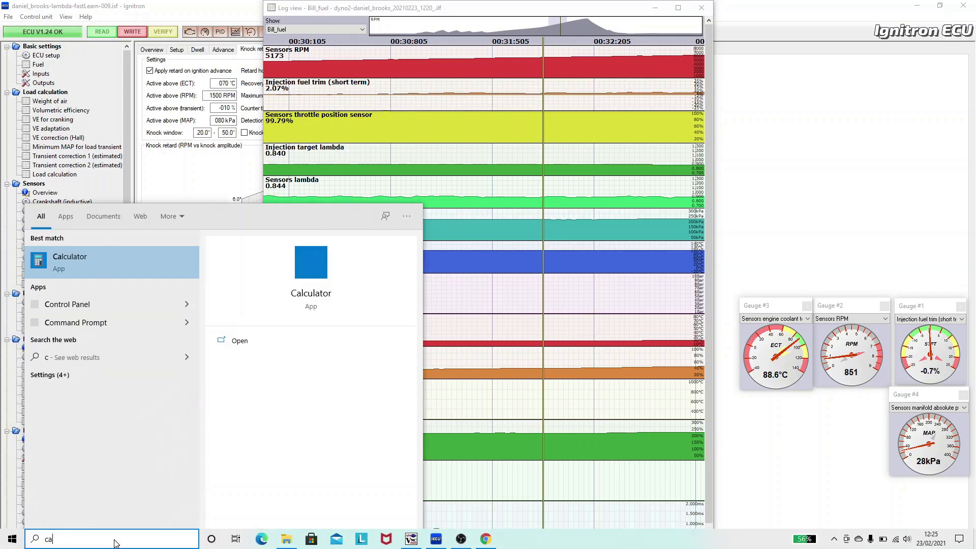
{"action": "key", "text": "Return"}
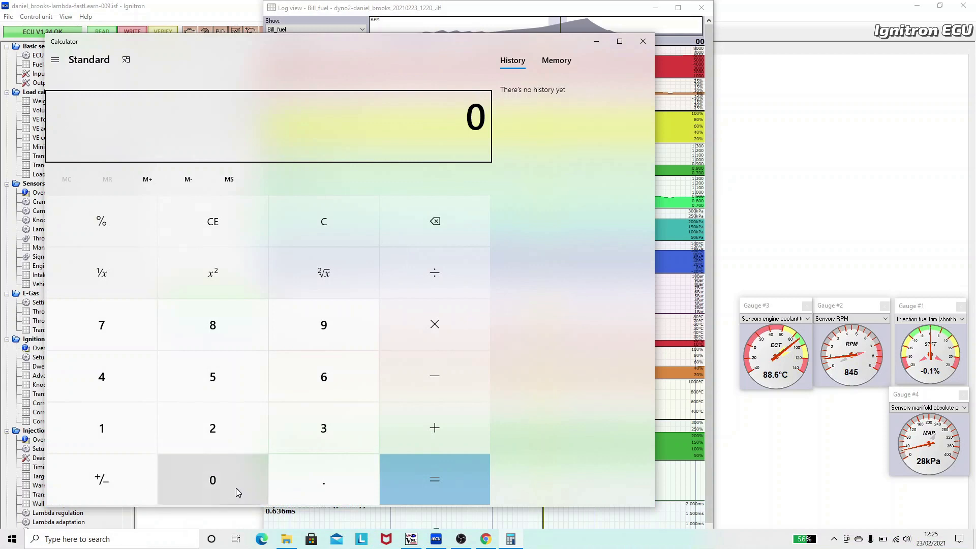
{"action": "left_click", "coordinate": [297, 481]}
{"action": "left_click", "coordinate": [226, 326]}
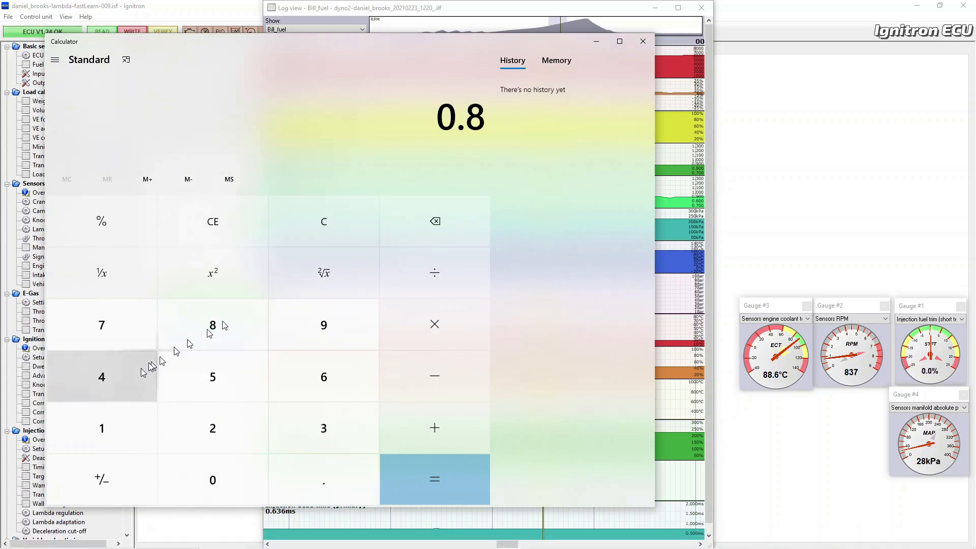
{"action": "left_click", "coordinate": [130, 375]}
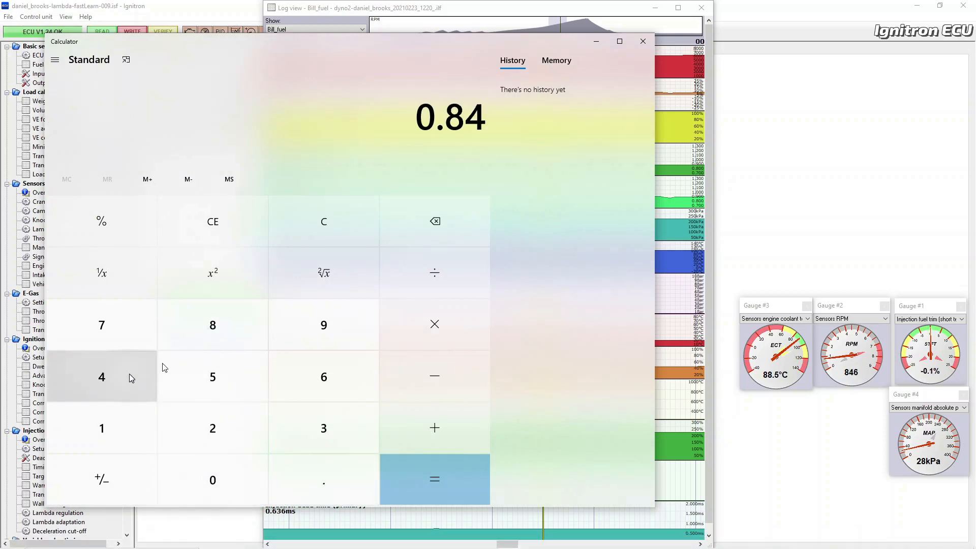
{"action": "left_click", "coordinate": [430, 332]}
{"action": "left_click", "coordinate": [122, 417]}
{"action": "left_click", "coordinate": [108, 388]}
{"action": "left_click", "coordinate": [299, 467]}
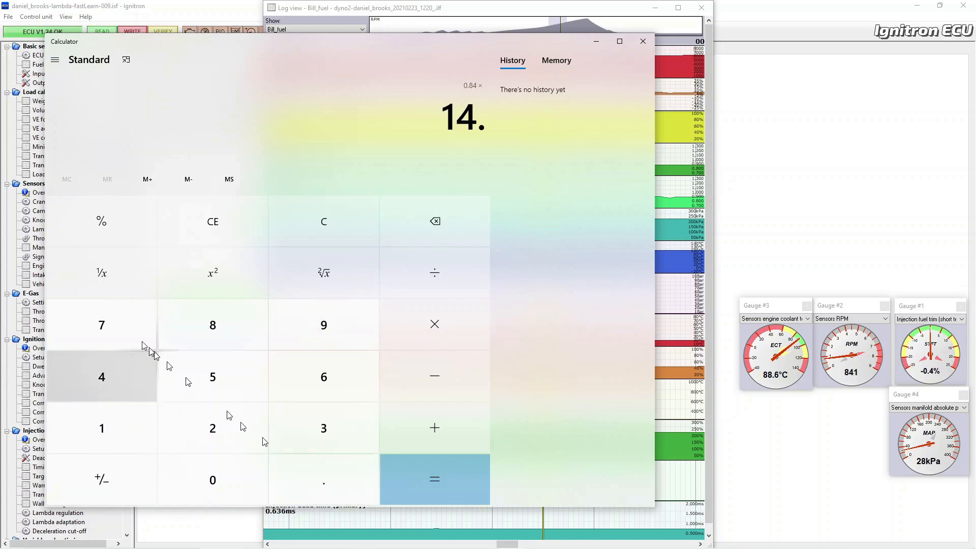
{"action": "left_click", "coordinate": [119, 322]}
{"action": "left_click", "coordinate": [432, 483]}
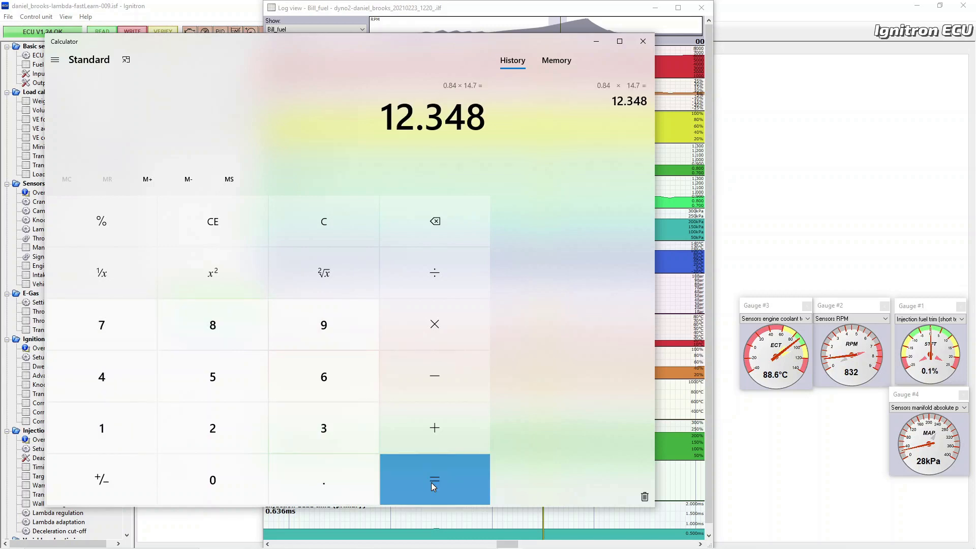
{"action": "key", "text": "alt+Tab"}
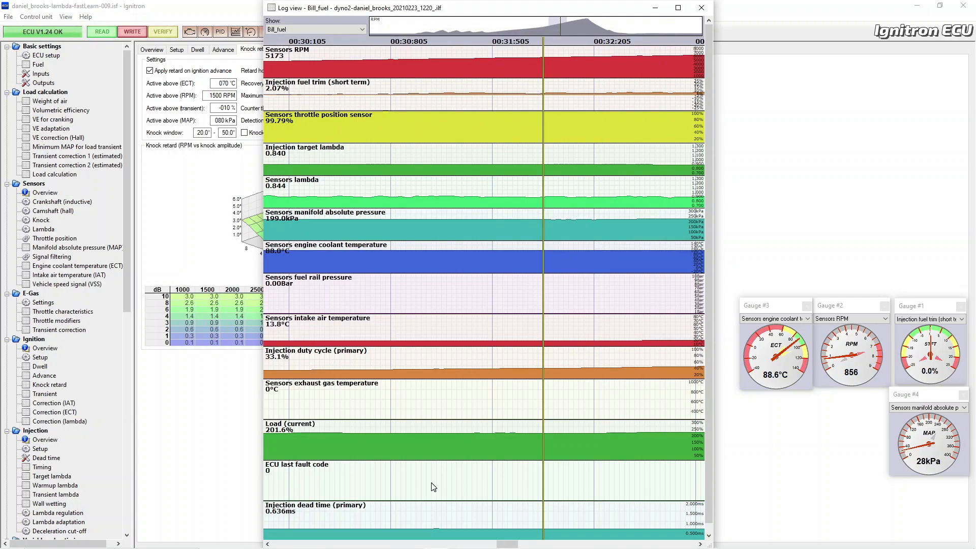
{"action": "key", "text": "alt+Tab"}
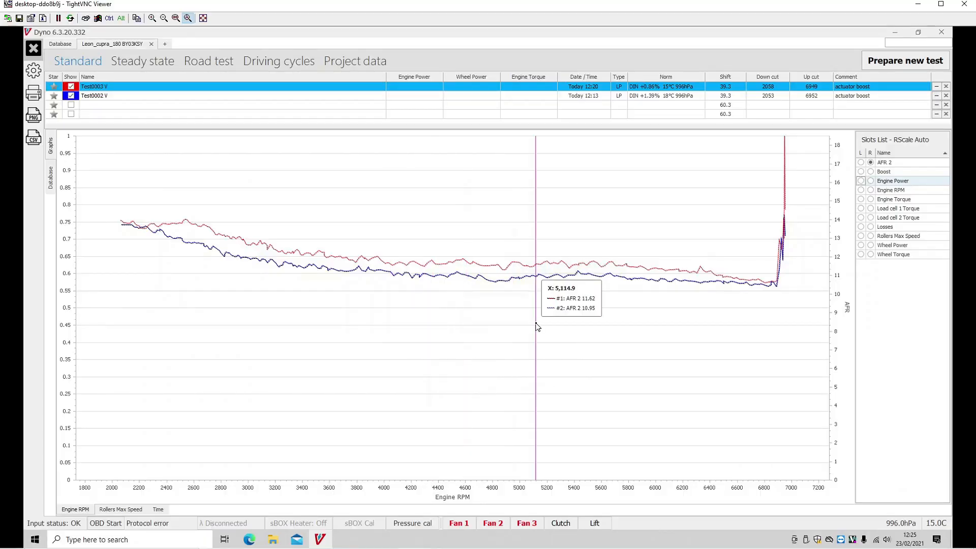
Compare the logged lambda in Ignitron and the Calculator's converted AFR with the Dyno AFR 2 curves near 5190 RPM
{"action": "key", "text": "alt+Tab"}
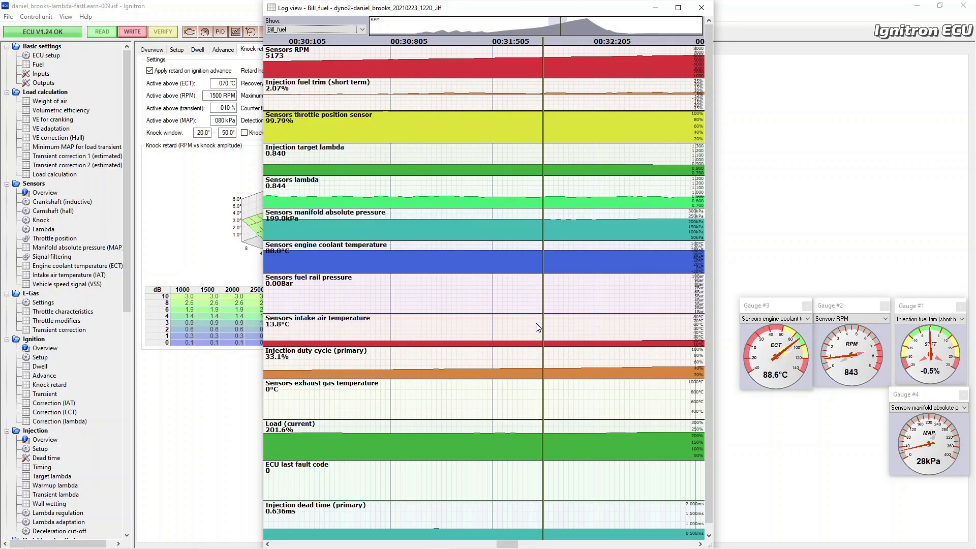
{"action": "key", "text": "alt+Tab"}
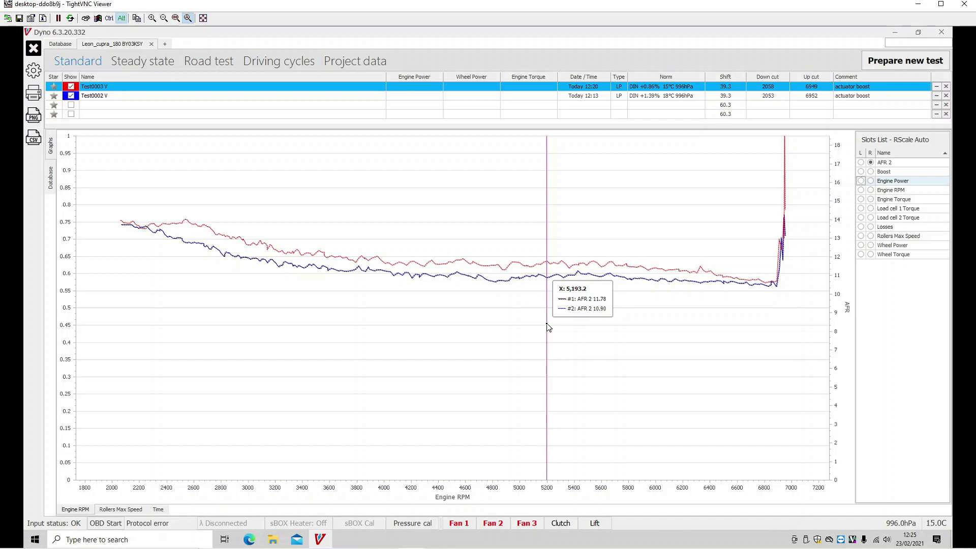
{"action": "key", "text": "alt+Tab"}
{"action": "key", "text": "alt+Tab"}
{"action": "key", "text": "alt+Tab"}
{"action": "key", "text": "alt+Tab"}
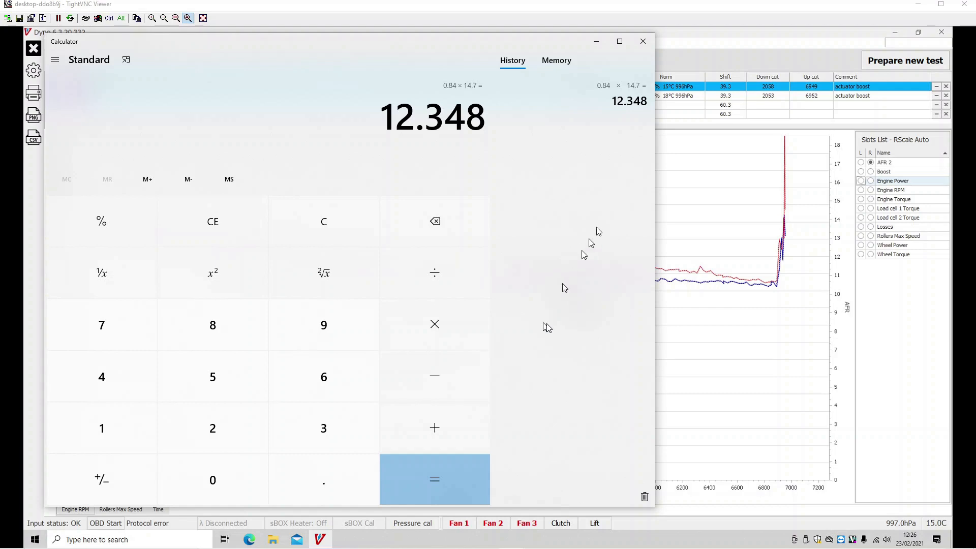
Minimize Calculator, and prepare and start a new load-point test in Dyno with the comment and settings left as they are
{"action": "left_click", "coordinate": [597, 42]}
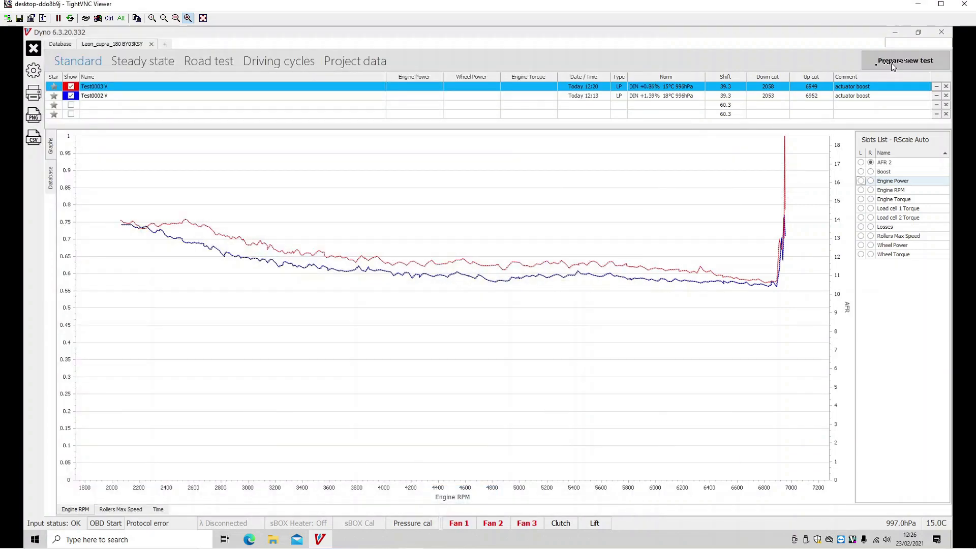
{"action": "left_click", "coordinate": [914, 61]}
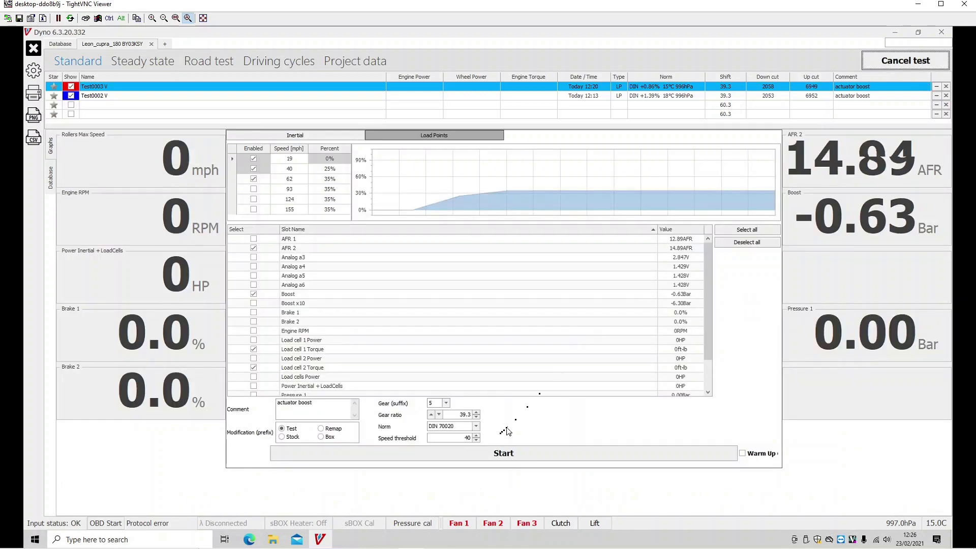
{"action": "left_click", "coordinate": [500, 453]}
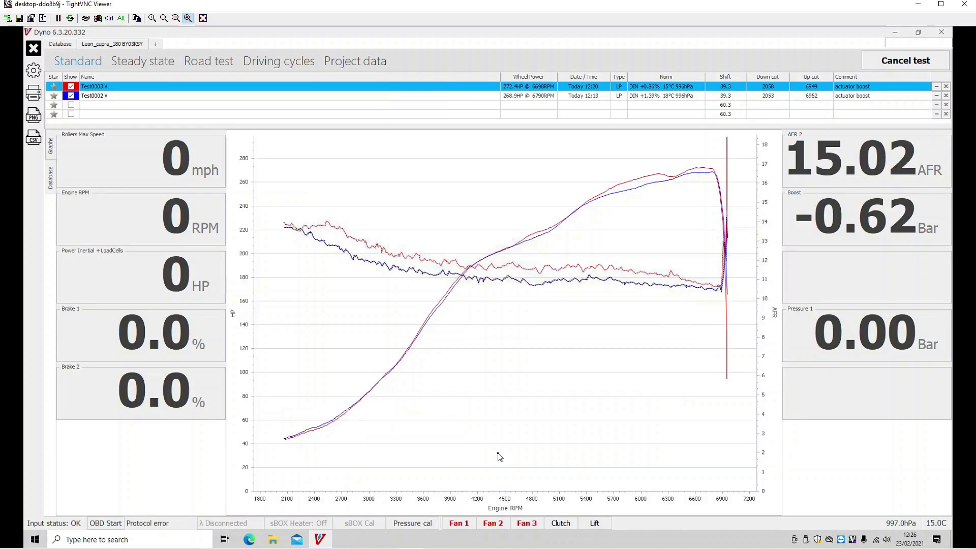
Switch to Ignitron, close the dyno2 log view, shrink the window to reveal the Dyno display and start recording a new log
{"action": "key", "text": "alt+Tab"}
{"action": "key", "text": "alt+Tab"}
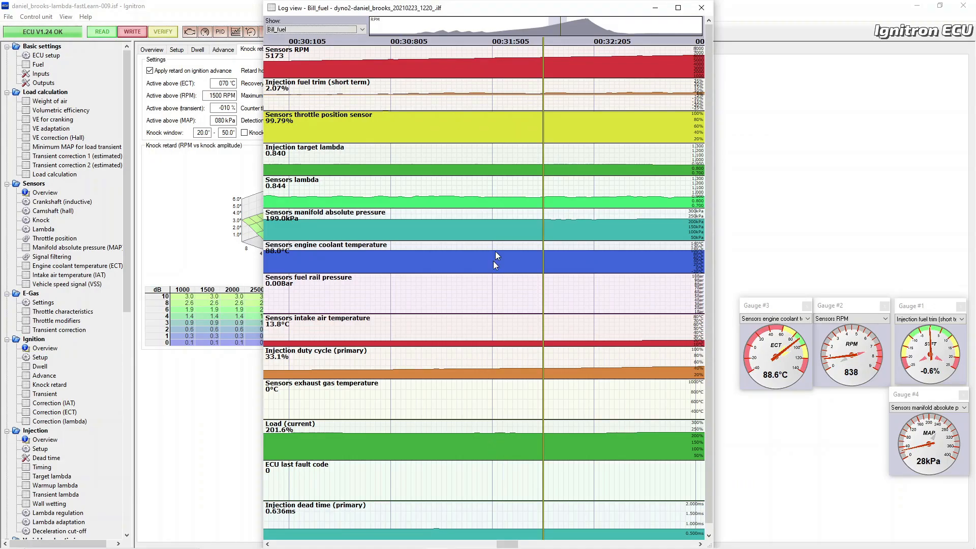
{"action": "left_click", "coordinate": [702, 8]}
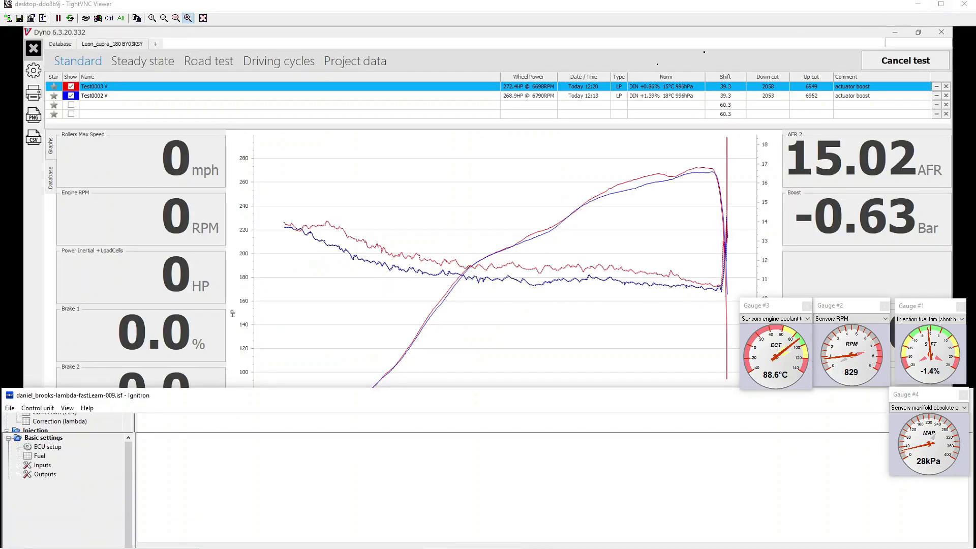
{"action": "left_click", "coordinate": [940, 5]}
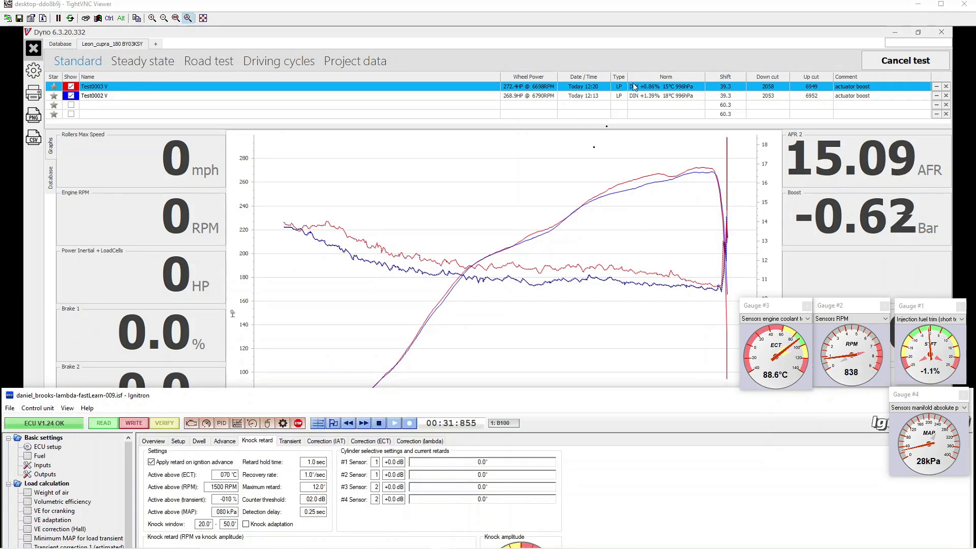
{"action": "left_click", "coordinate": [409, 424]}
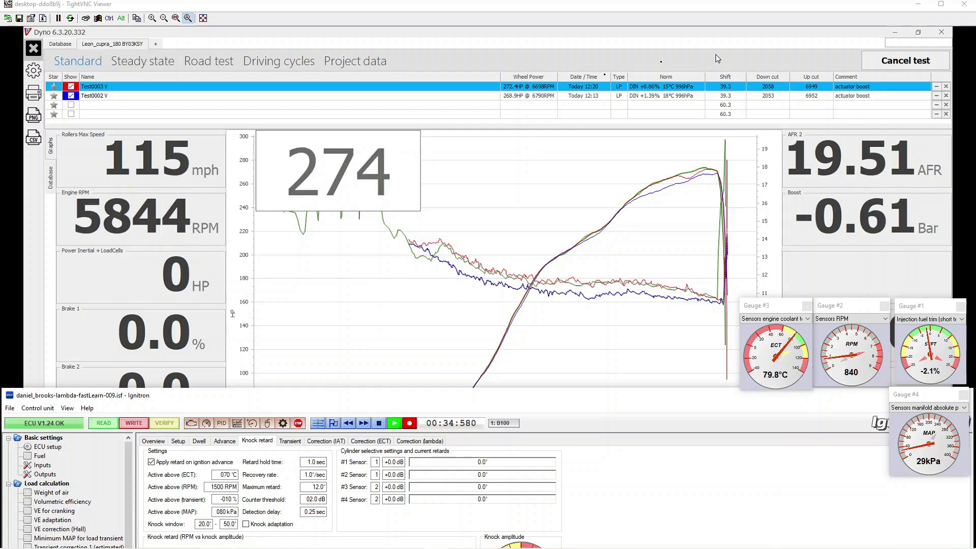
Stop the log recording, maximize Ignitron and save the log with the prefix dyno3- before the suggested file name
{"action": "left_click", "coordinate": [379, 423]}
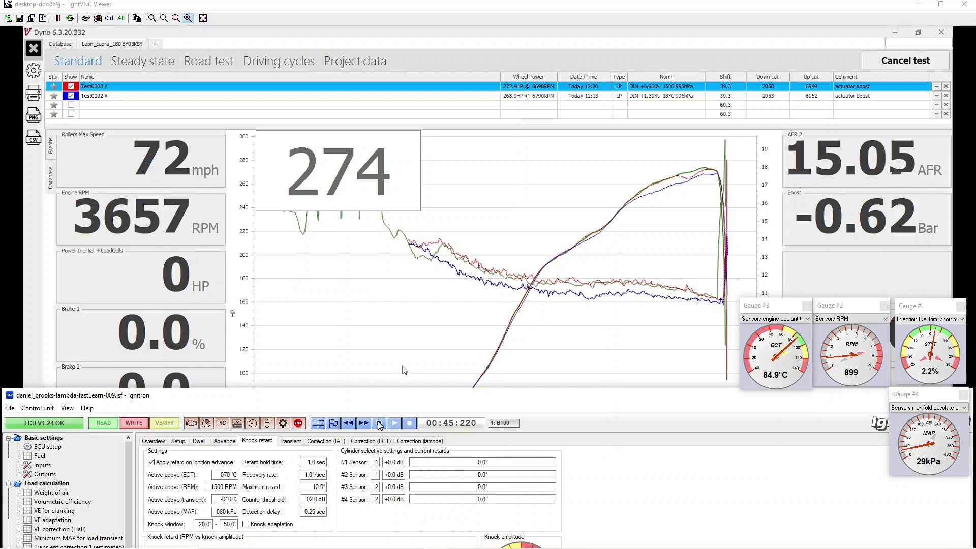
{"action": "double_click", "coordinate": [140, 399]}
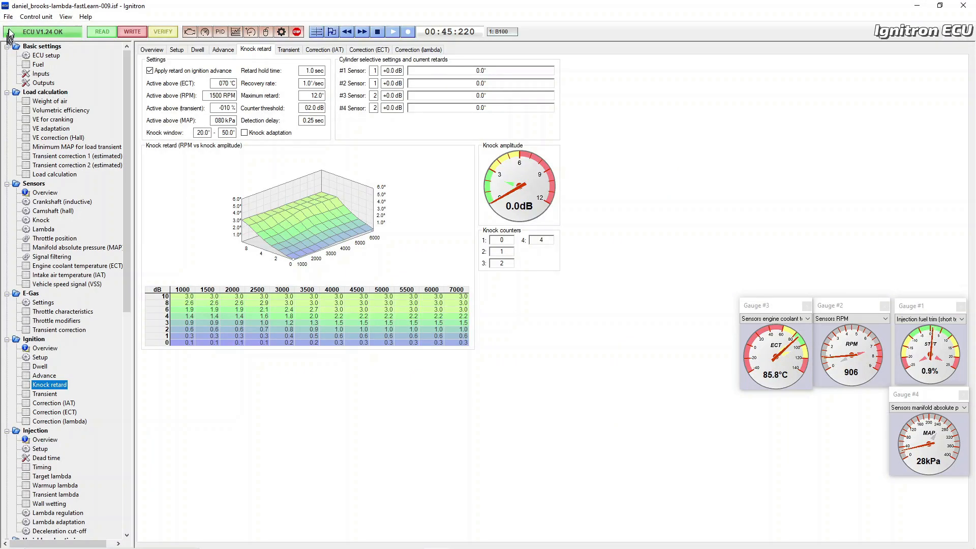
{"action": "left_click", "coordinate": [8, 16]}
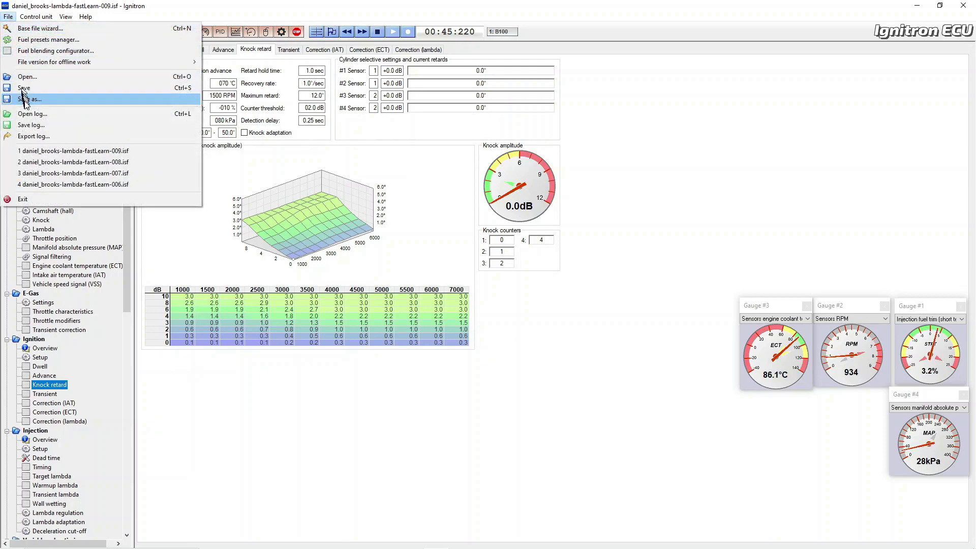
{"action": "left_click", "coordinate": [29, 125]}
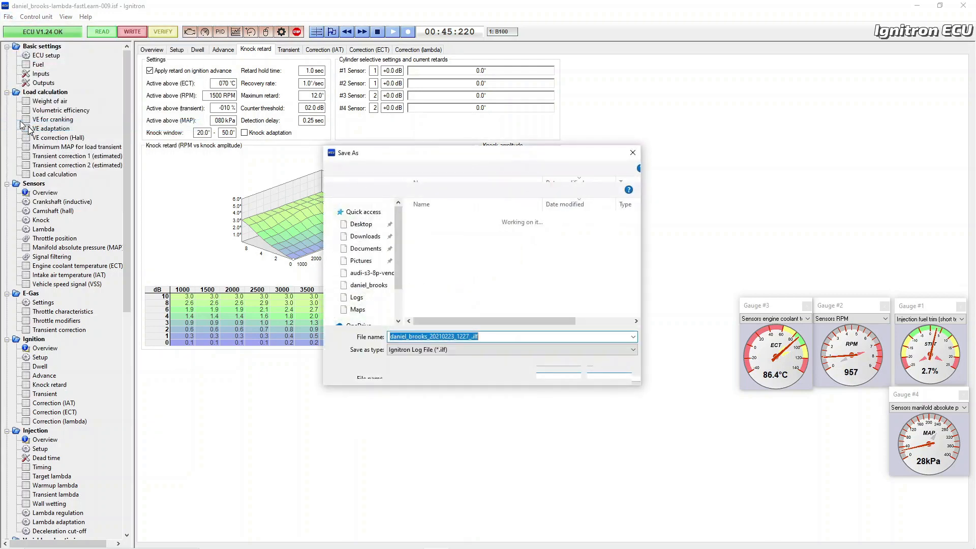
{"action": "key", "text": "Home"}
{"action": "type", "text": "dyno3"}
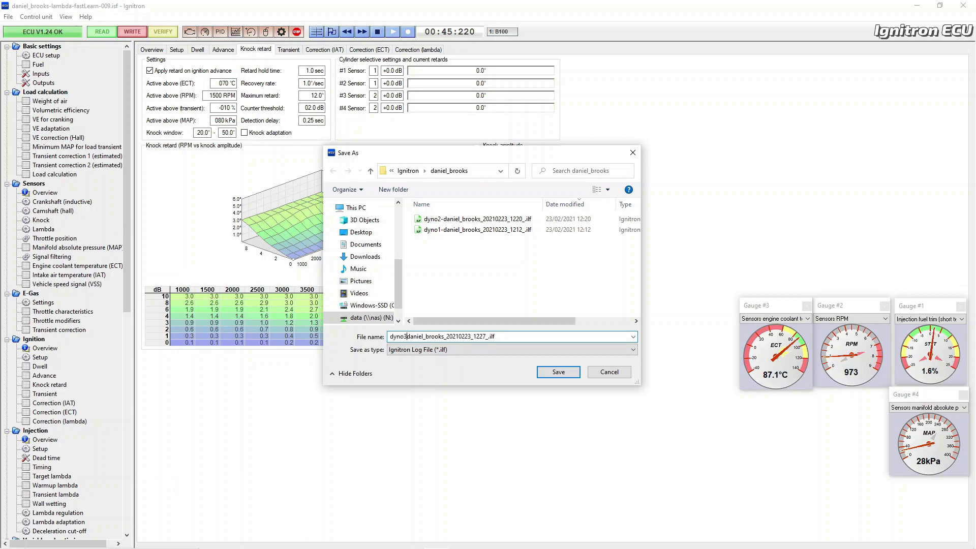
{"action": "type", "text": "-"}
{"action": "key", "text": "Return"}
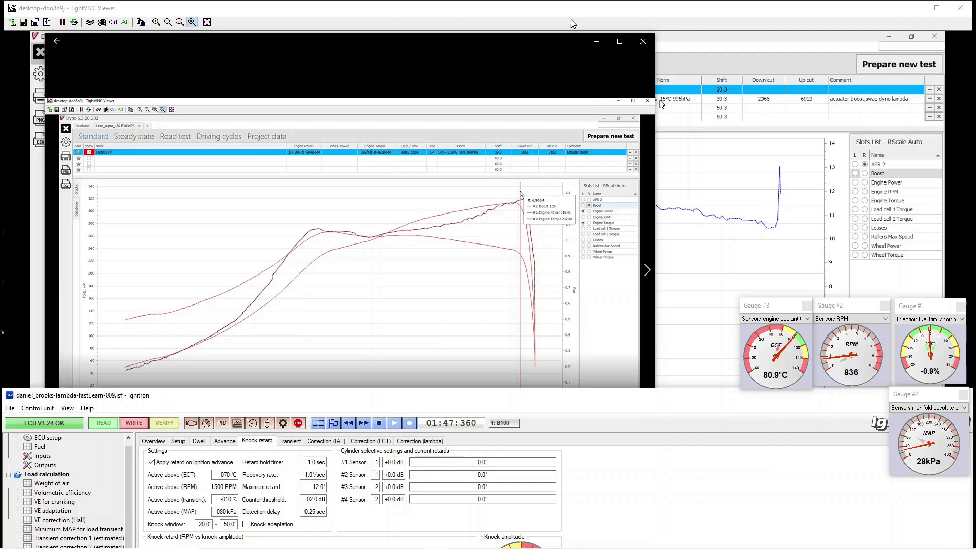
Minimize the video player, start recording a new Ignitron log, and start a Dyno test commented "actuator boost,new car lambda"
{"action": "left_click", "coordinate": [596, 43]}
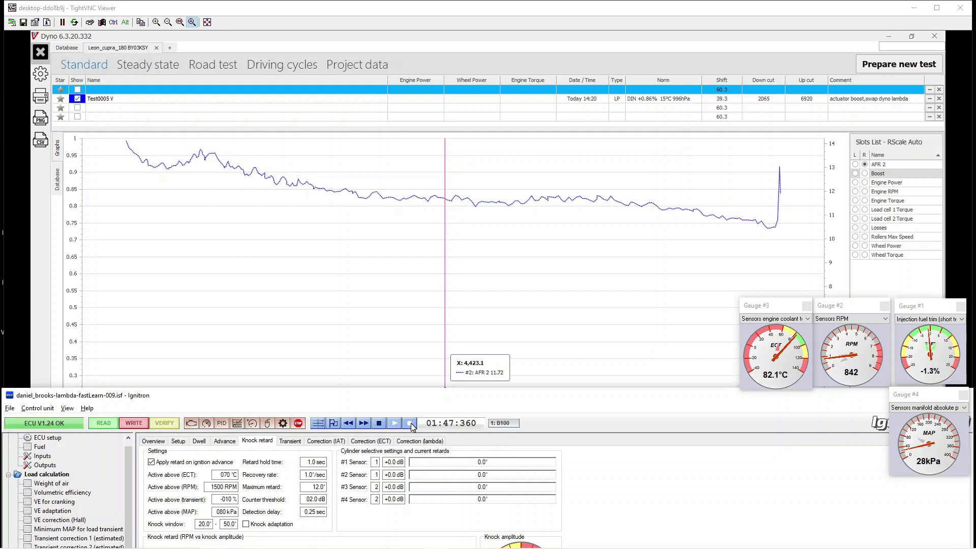
{"action": "left_click", "coordinate": [410, 424]}
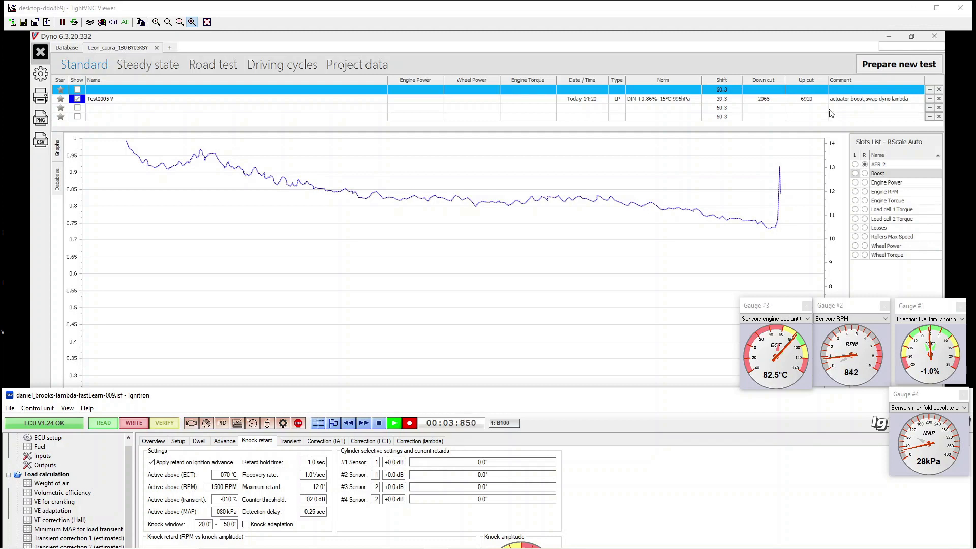
{"action": "left_click", "coordinate": [881, 72]}
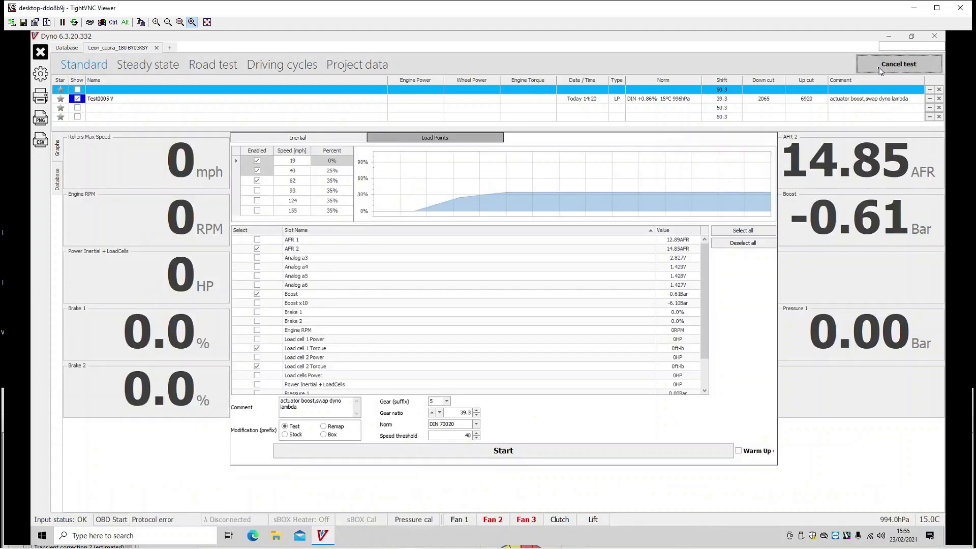
{"action": "left_click", "coordinate": [329, 407]}
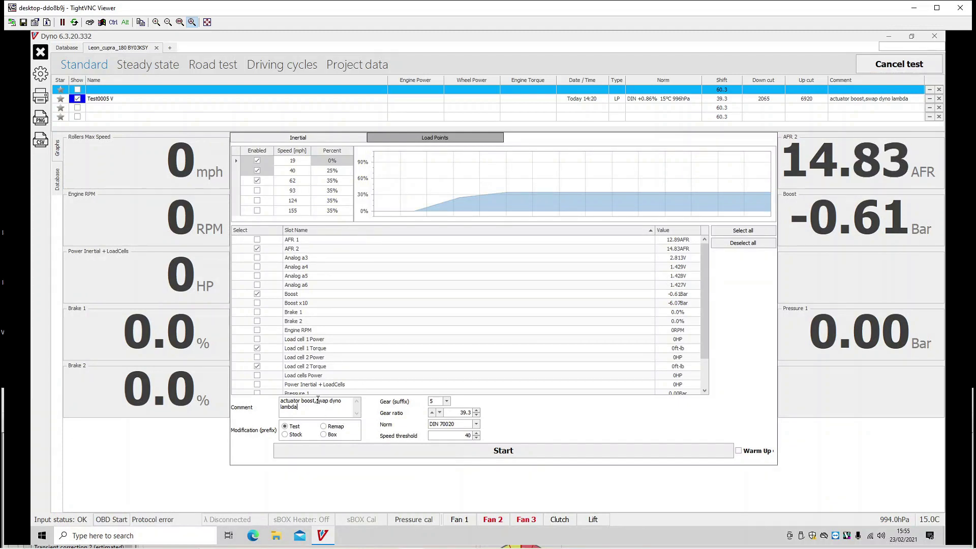
{"action": "left_click_drag", "start_coordinate": [317, 402], "coordinate": [322, 405]}
{"action": "type", "text": "new car"}
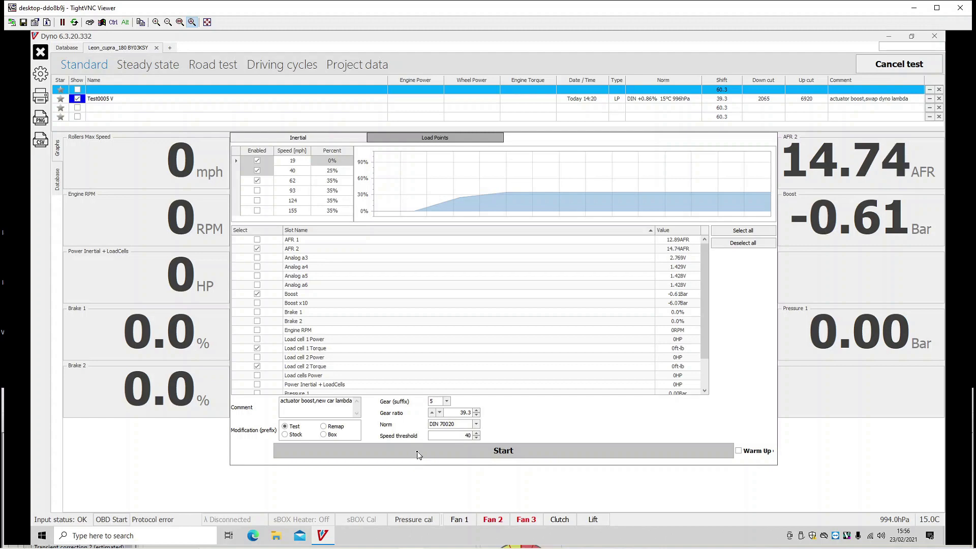
{"action": "left_click", "coordinate": [418, 452]}
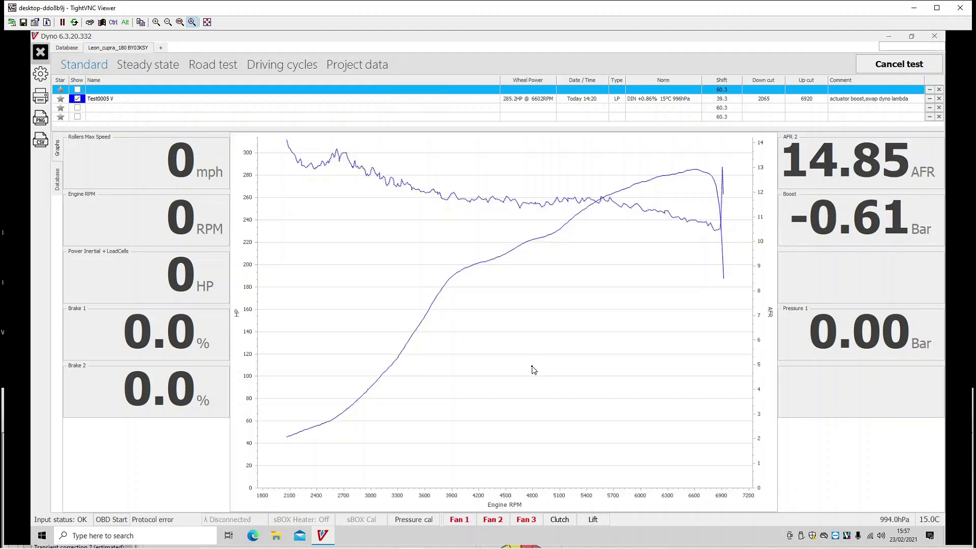
Switch from the Dyno view back to Ignitron so its log recording stays visible during the dyno run
{"action": "key", "text": "alt+Tab"}
{"action": "key", "text": "alt+Tab"}
{"action": "key", "text": "alt+Tab"}
{"action": "key", "text": "alt+Tab"}
{"action": "key", "text": "alt+Tab"}
{"action": "key", "text": "alt+Tab"}
{"action": "key", "text": "alt+Tab"}
{"action": "key", "text": "alt+Tab"}
{"action": "key", "text": "alt+Tab"}
{"action": "key", "text": "alt+Tab"}
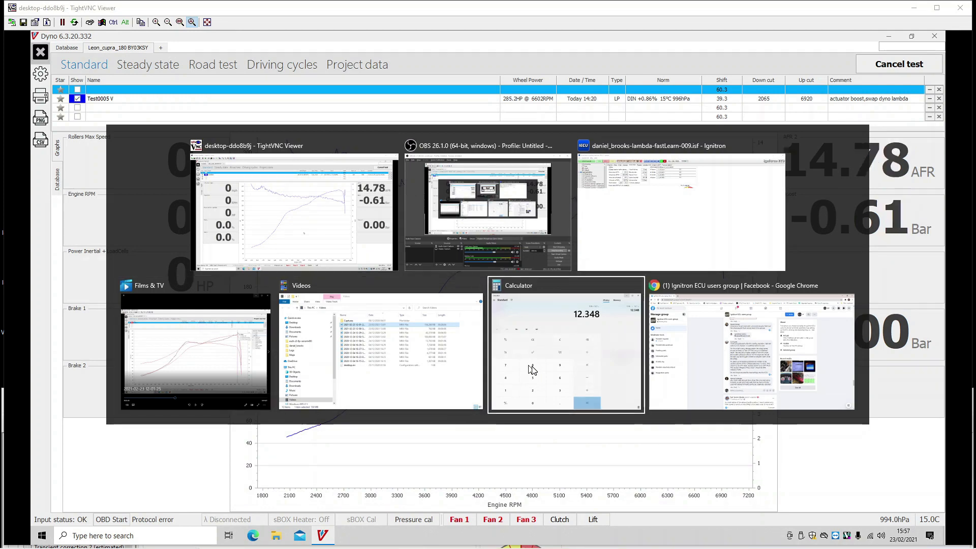
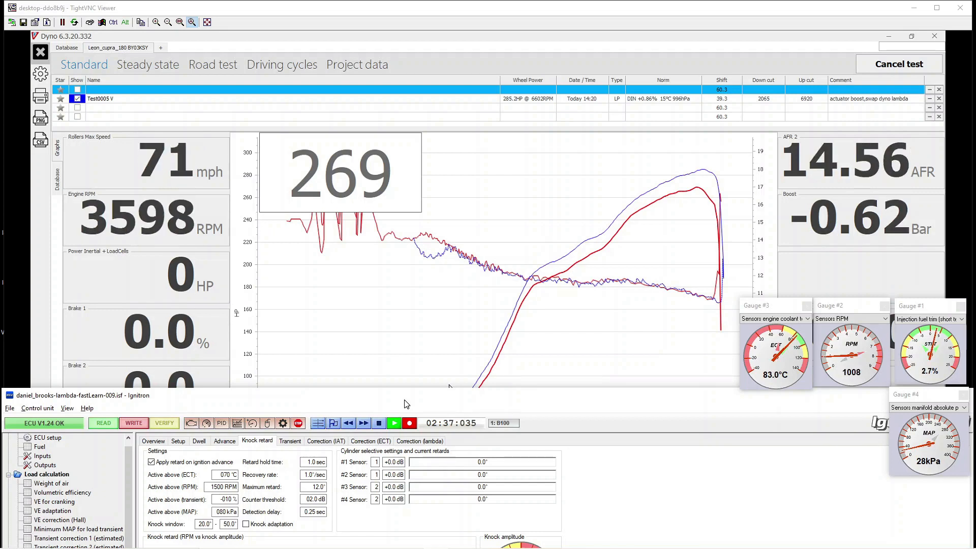
Stop the log recording, maximize Ignitron and save the log with the prefix dyno5-newlambda-car- before the suggested file name
{"action": "left_click", "coordinate": [379, 423]}
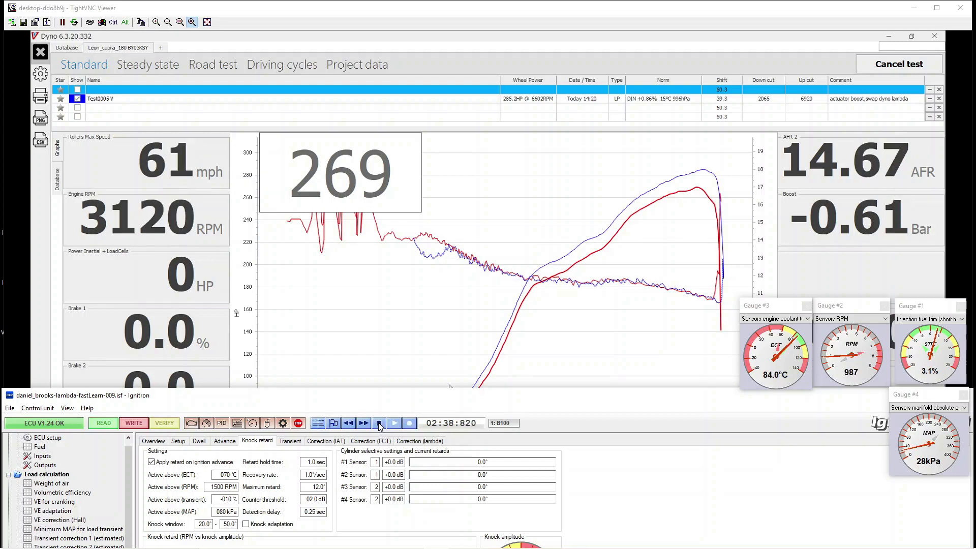
{"action": "double_click", "coordinate": [384, 396]}
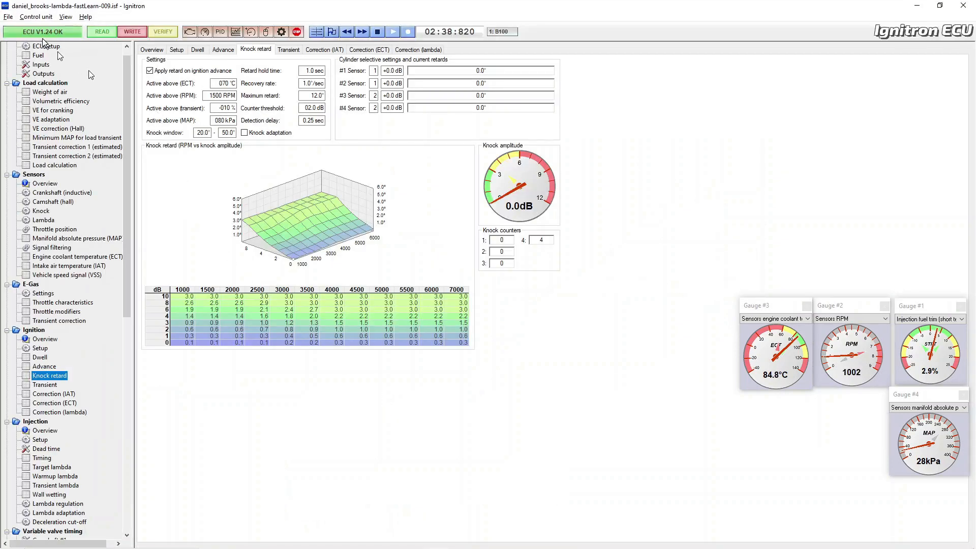
{"action": "left_click", "coordinate": [9, 17]}
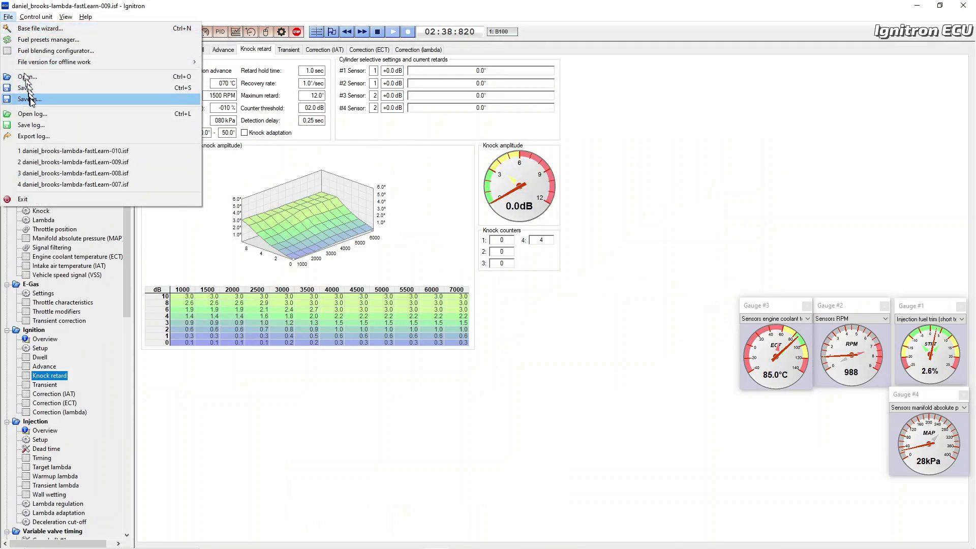
{"action": "left_click", "coordinate": [31, 125]}
{"action": "key", "text": "Home"}
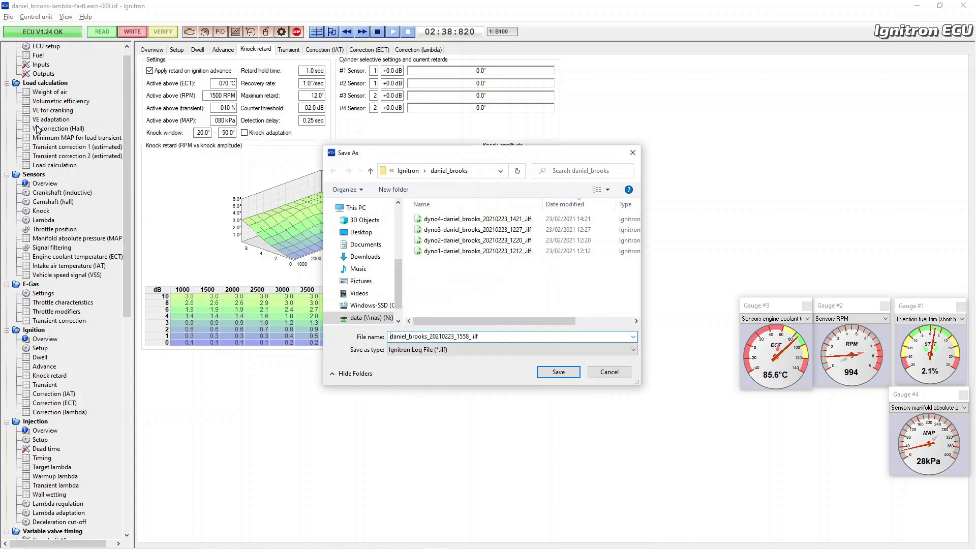
{"action": "type", "text": "dyno"}
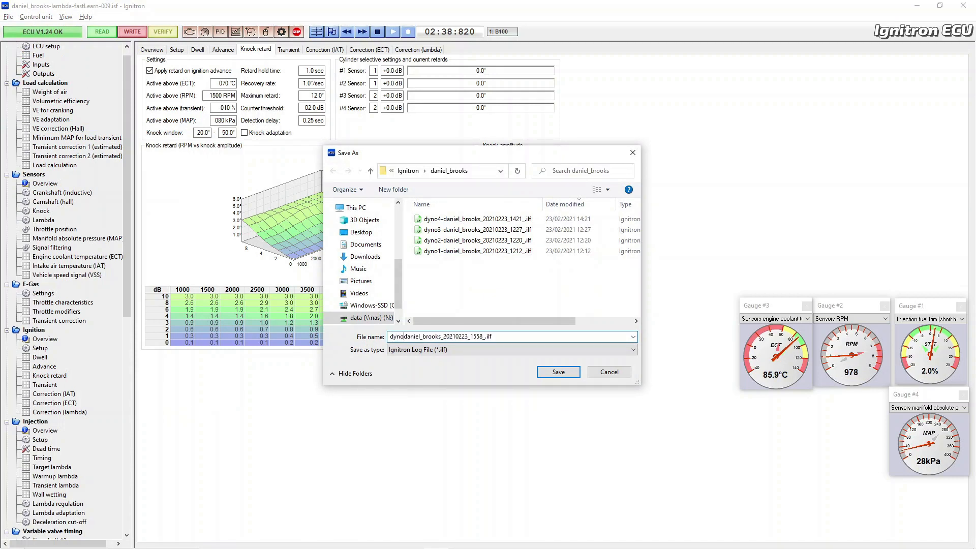
{"action": "type", "text": "5-newlam"}
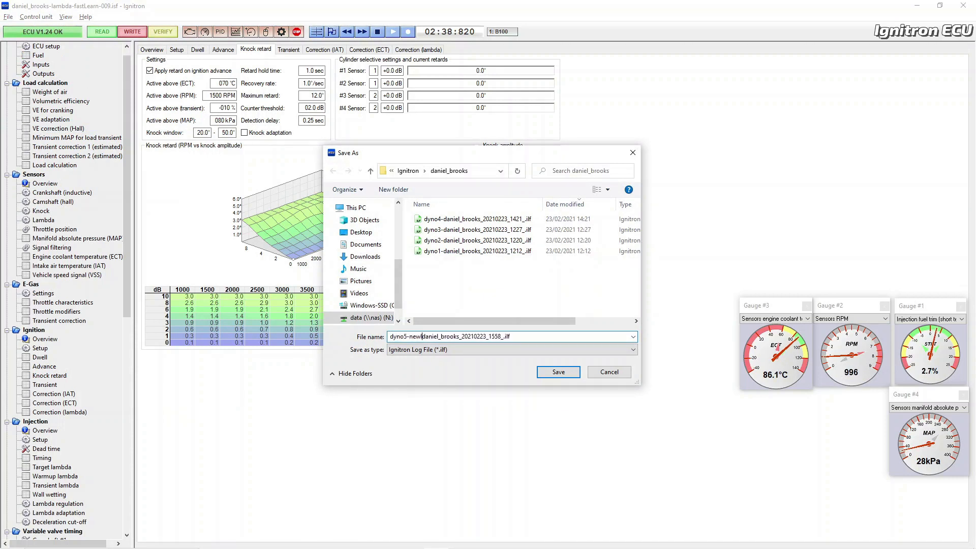
{"action": "type", "text": "bda"}
{"action": "type", "text": "-car-"}
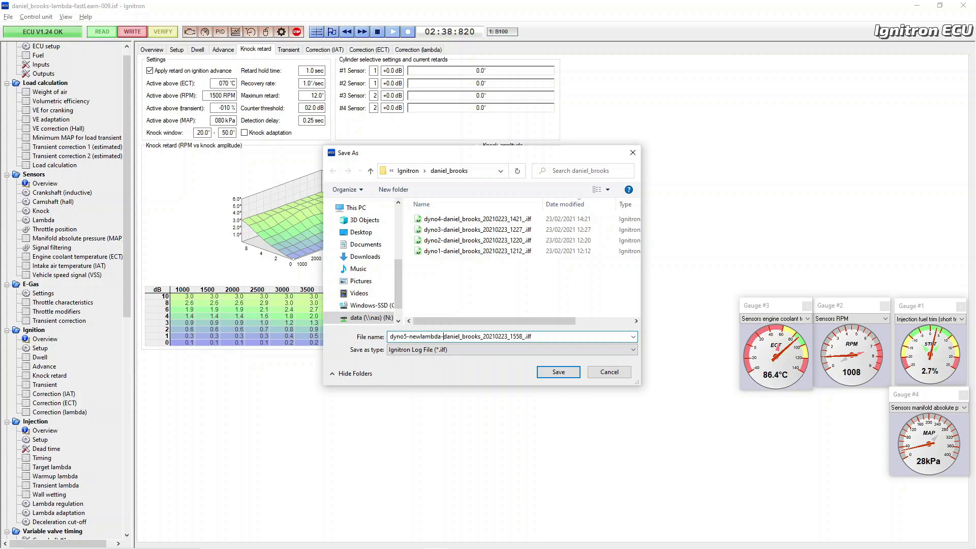
{"action": "key", "text": "Return"}
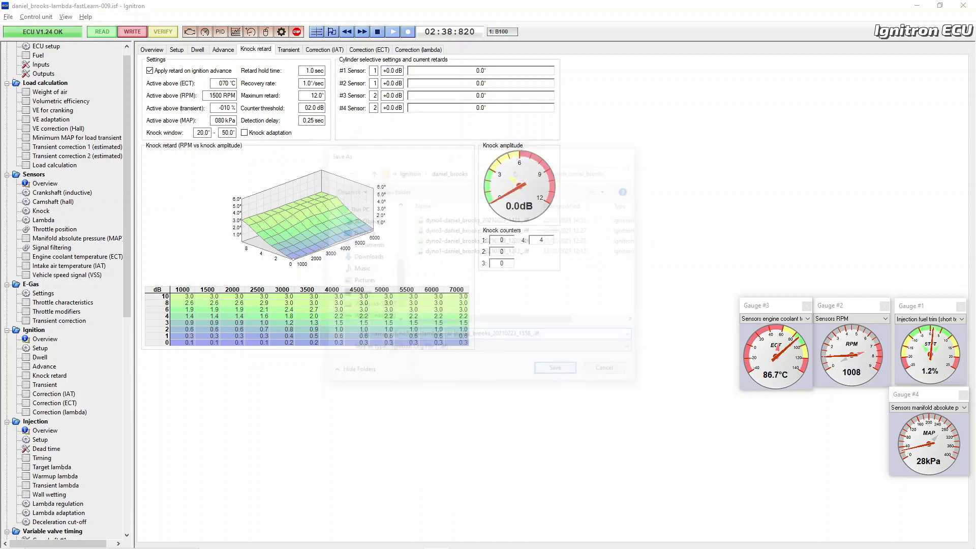
Open the saved dyno5-newlambda-car log in the log view
{"action": "left_click", "coordinate": [8, 17]}
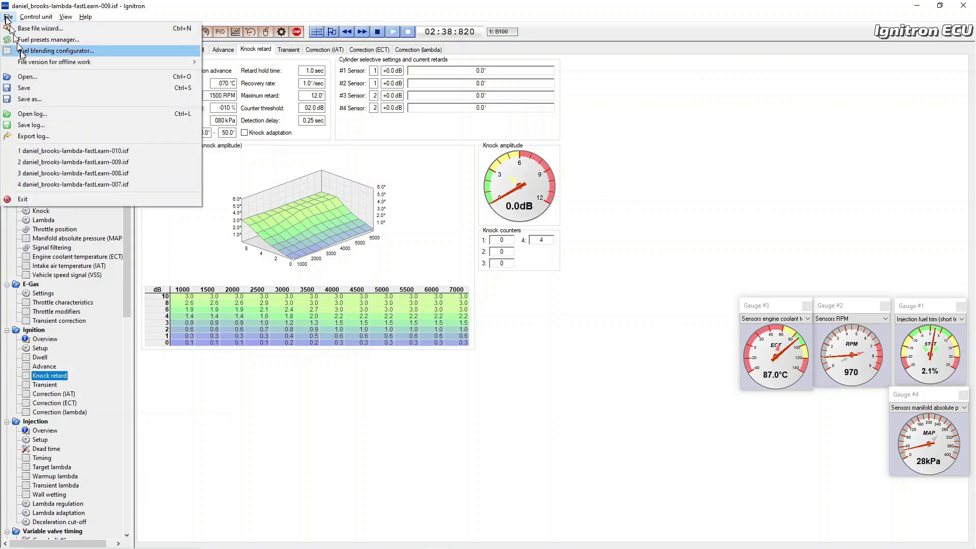
{"action": "left_click", "coordinate": [63, 114]}
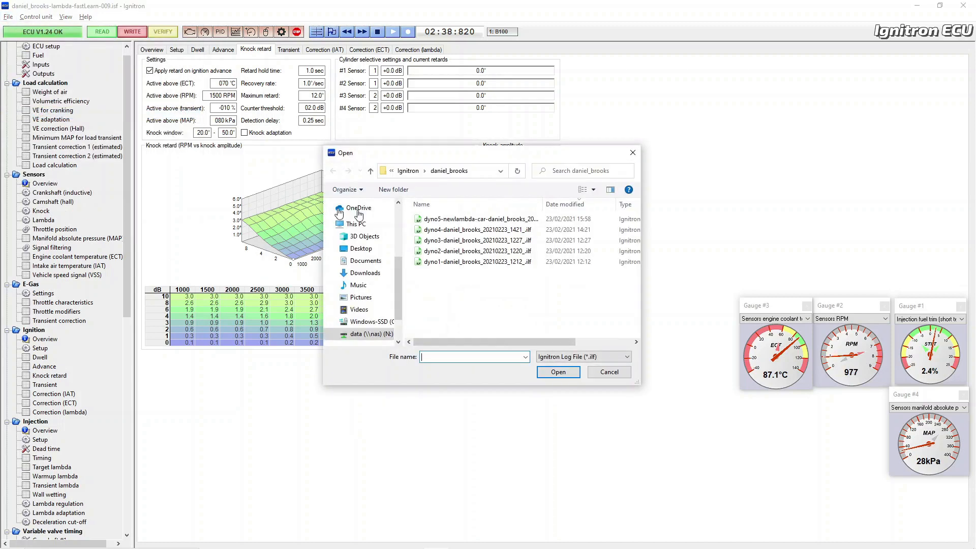
{"action": "double_click", "coordinate": [441, 220]}
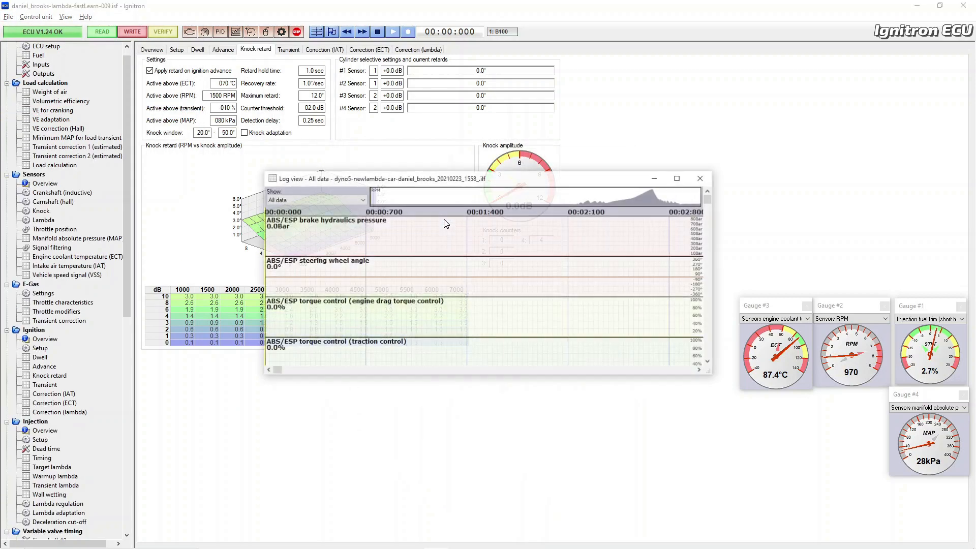
Stretch the log view to full screen height, jump to the RPM peak and show only the Bill_fuel data set
{"action": "left_click_drag", "start_coordinate": [460, 170], "coordinate": [458, 2]}
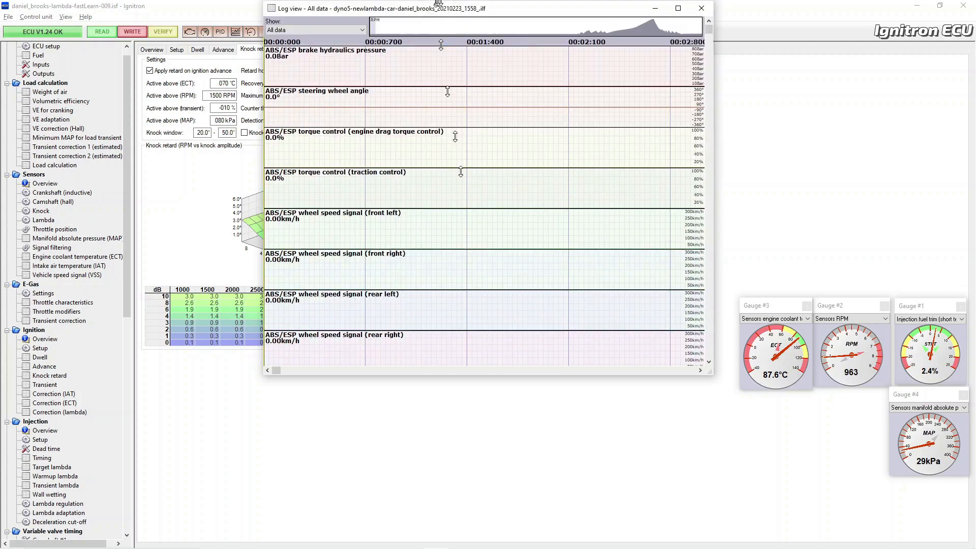
{"action": "left_click", "coordinate": [647, 35]}
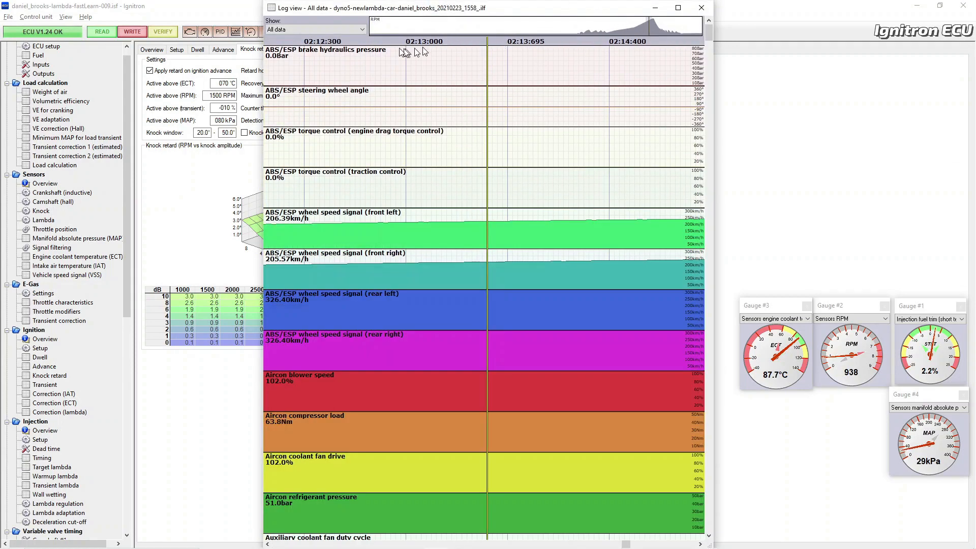
{"action": "left_click", "coordinate": [363, 30]}
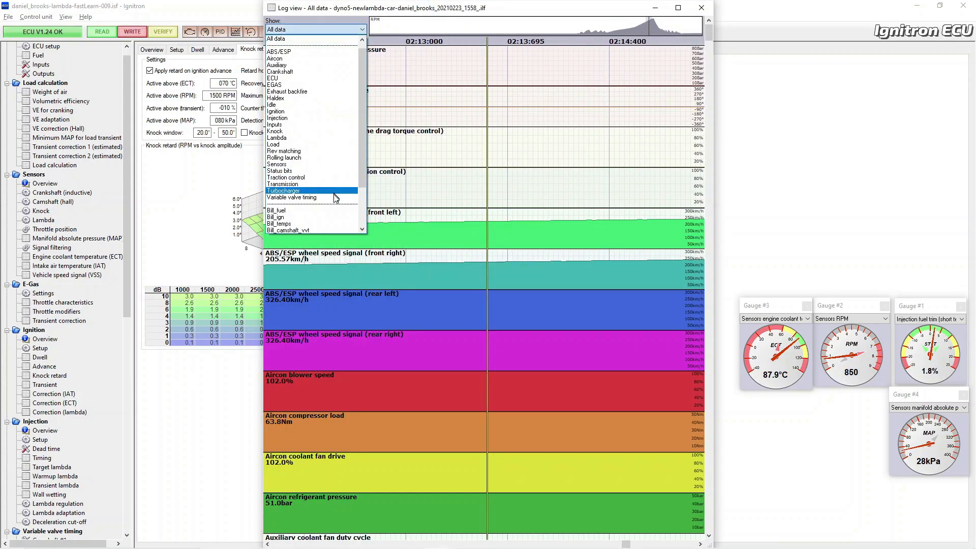
{"action": "scroll", "coordinate": [334, 211], "scroll_direction": "down", "scroll_amount": 1}
{"action": "key", "text": "Return"}
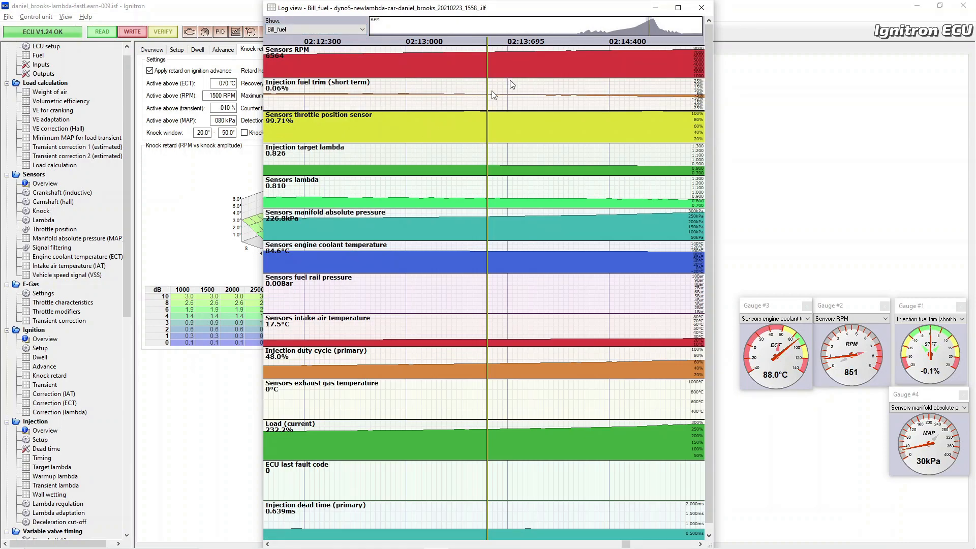
Set the log cursor to 02:14:990 near the end of the pull, move the log view off the knock retard table, and show logged values on the gauges
{"action": "left_click_drag", "start_coordinate": [637, 29], "coordinate": [652, 31]}
{"action": "left_click_drag", "start_coordinate": [537, 16], "coordinate": [799, 59]}
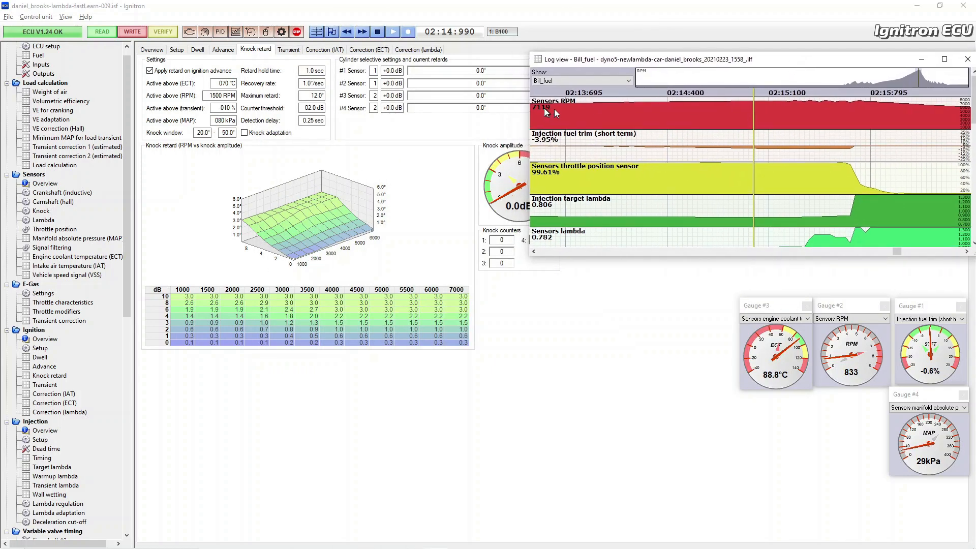
{"action": "left_click", "coordinate": [316, 32]}
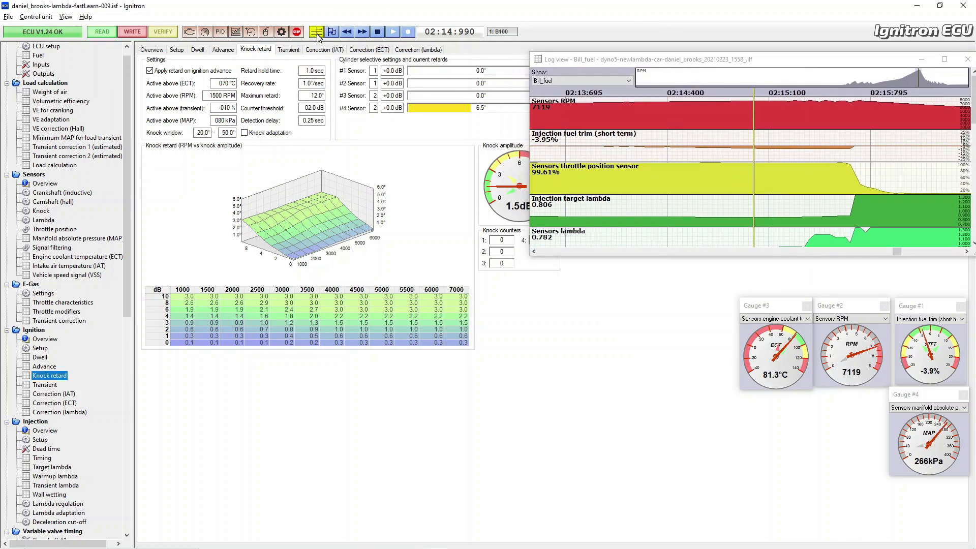
Reduce the volumetric efficiency cells for 5500 to 6500 RPM at 200 to 260 kPa by 2, using an expression
{"action": "left_click", "coordinate": [60, 101]}
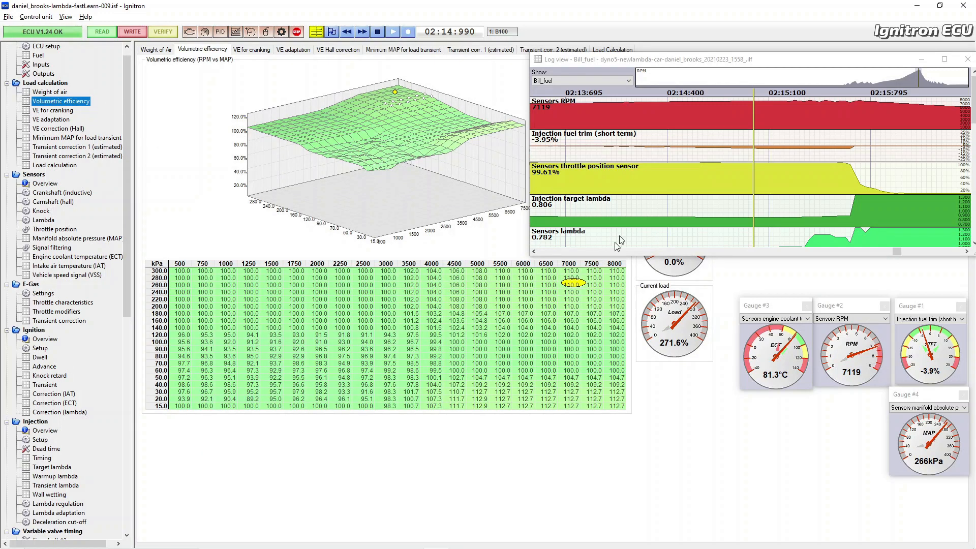
{"action": "mouse_move", "coordinate": [744, 161]}
{"action": "left_mouse_down"}
{"action": "mouse_move", "coordinate": [698, 159]}
{"action": "mouse_move", "coordinate": [785, 158]}
{"action": "left_mouse_up"}
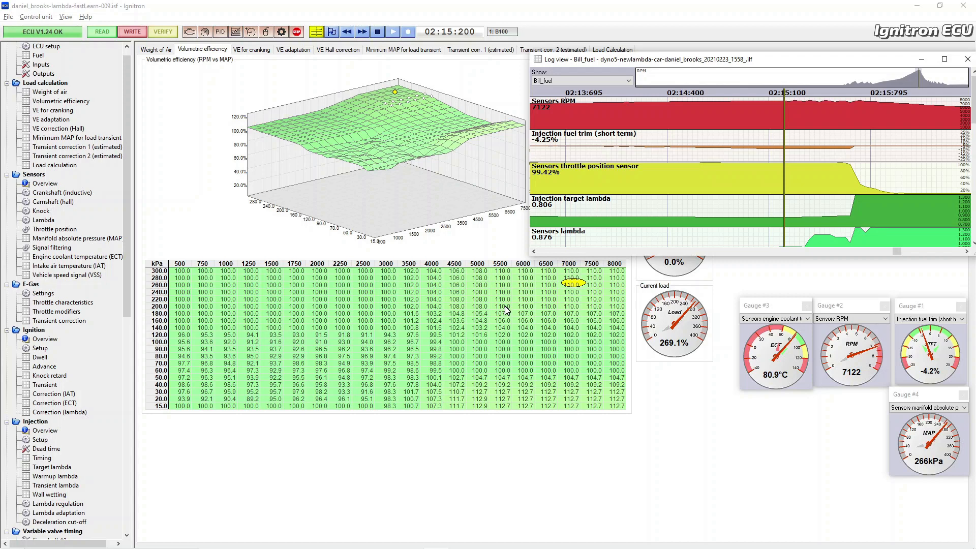
{"action": "left_click_drag", "start_coordinate": [507, 309], "coordinate": [544, 291]}
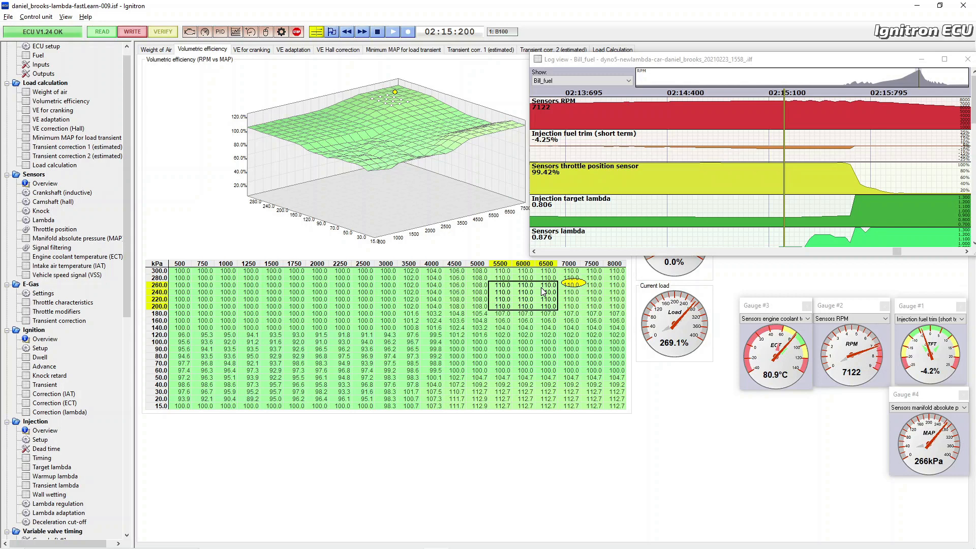
{"action": "right_click", "coordinate": [543, 292]}
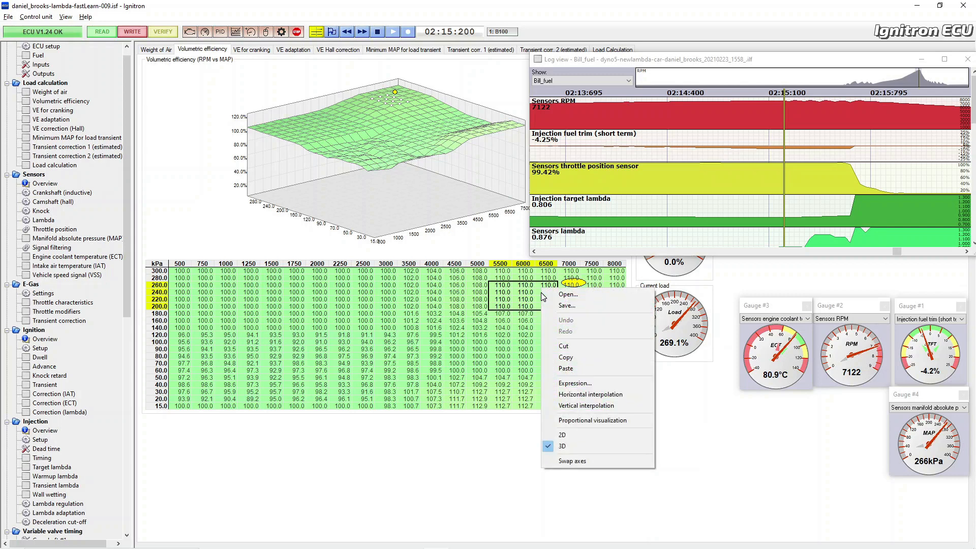
{"action": "left_click", "coordinate": [573, 383]}
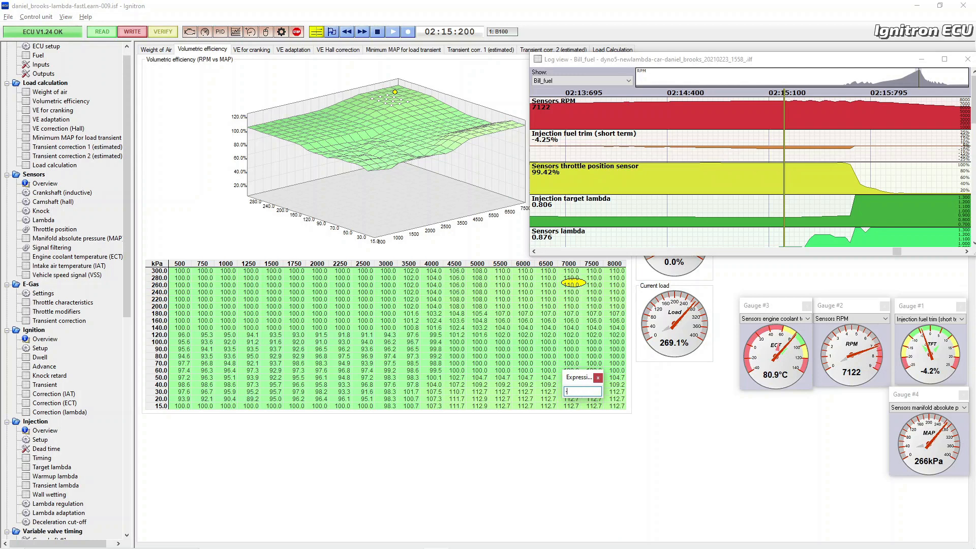
{"action": "type", "text": "-2"}
{"action": "key", "text": "Return"}
Reduce the volumetric efficiency cells for 7000 to 8000 RPM at 200 to 260 kPa to 107.5 with an expression
{"action": "key", "text": "Right"}
{"action": "key", "text": "Up"}
{"action": "key", "text": "Up"}
{"action": "key", "text": "Up"}
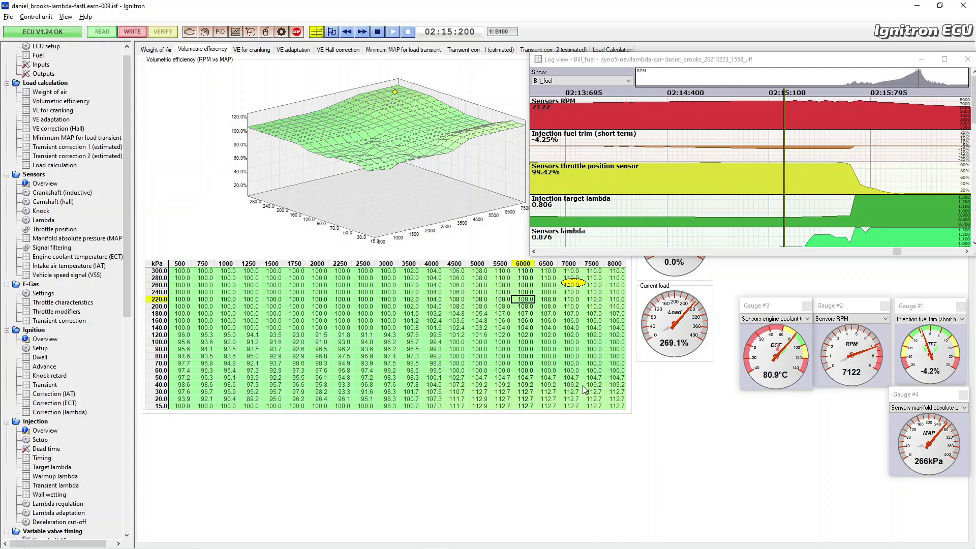
{"action": "key", "text": "Right"}
{"action": "key", "text": "Right"}
{"action": "key", "text": "shift+Right"}
{"action": "key", "text": "shift+Down"}
{"action": "key", "text": "shift+Down"}
{"action": "key", "text": "shift+Down"}
{"action": "key", "text": "shift+Right"}
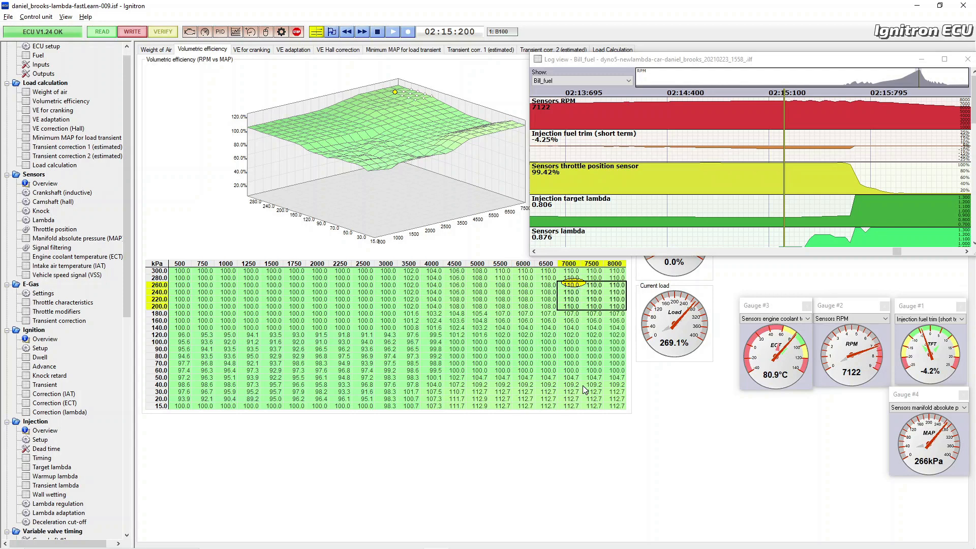
{"action": "key", "text": "Right"}
{"action": "key", "text": "Left"}
{"action": "key", "text": "Left"}
{"action": "key", "text": "Up"}
{"action": "key", "text": "Up"}
{"action": "key", "text": "Up"}
{"action": "key", "text": "shift+Right"}
{"action": "key", "text": "shift+Right"}
{"action": "key", "text": "shift+Down"}
{"action": "key", "text": "shift+Down"}
{"action": "key", "text": "shift+Down"}
{"action": "right_click", "coordinate": [597, 302]}
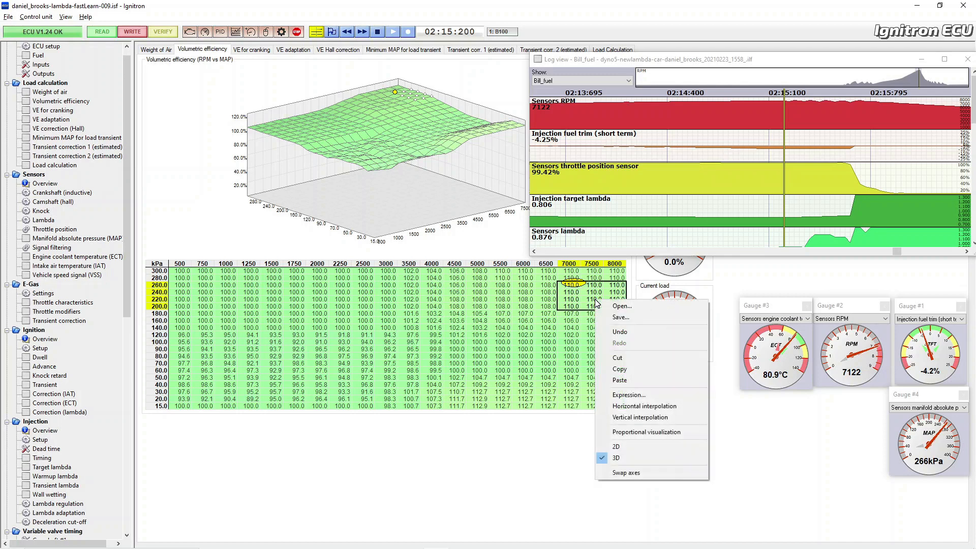
{"action": "left_click", "coordinate": [634, 395]}
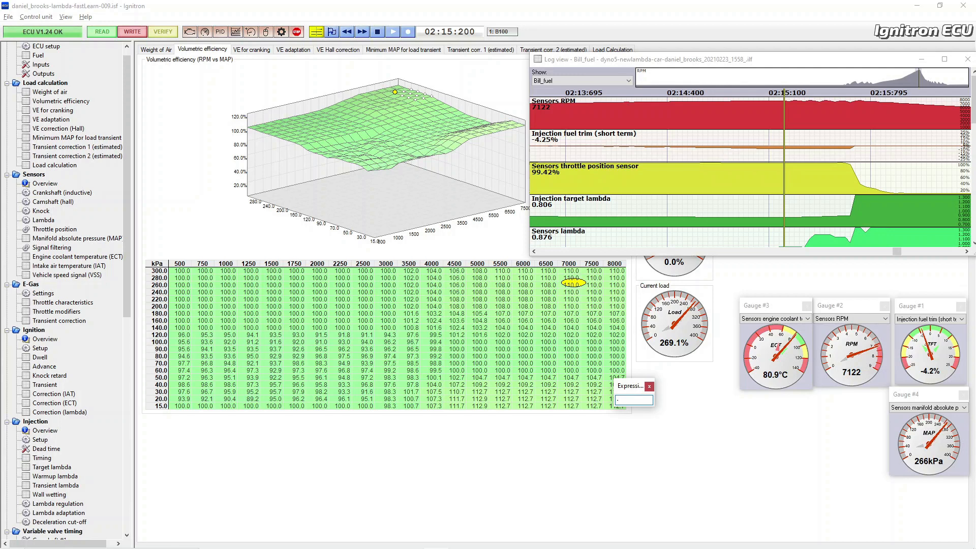
{"action": "key", "text": "Return"}
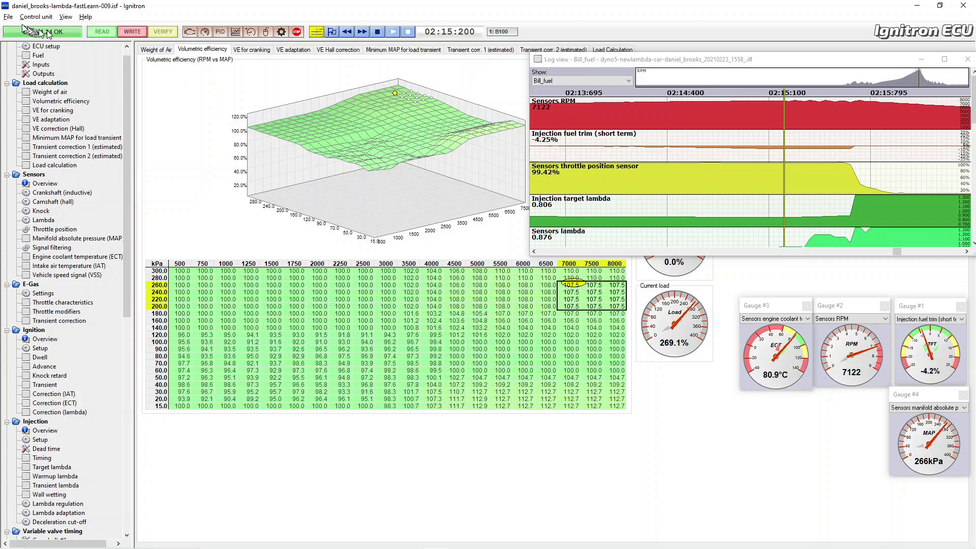
Save the settings as a new file version ending in fastLearn-011
{"action": "left_click", "coordinate": [8, 17]}
{"action": "left_click", "coordinate": [50, 100]}
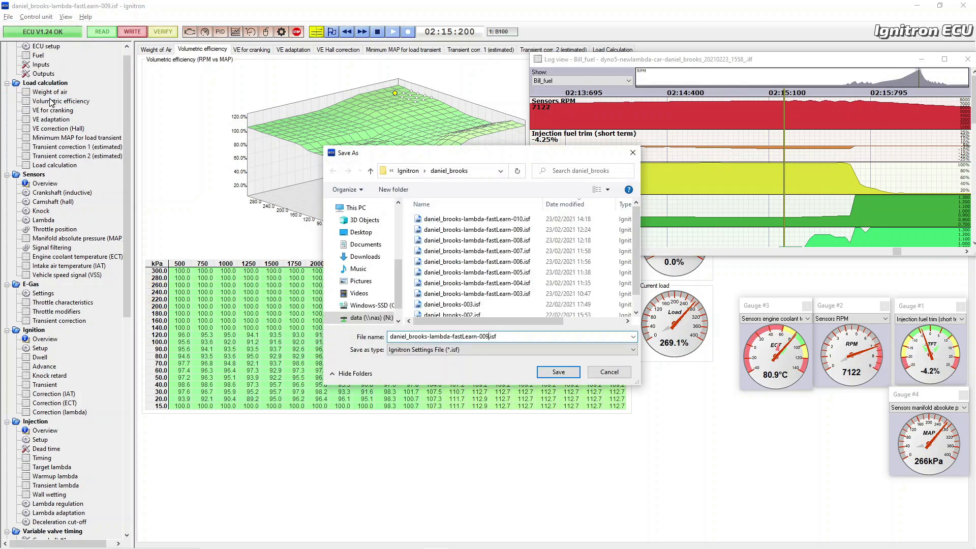
{"action": "type", "text": "11"}
{"action": "key", "text": "Return"}
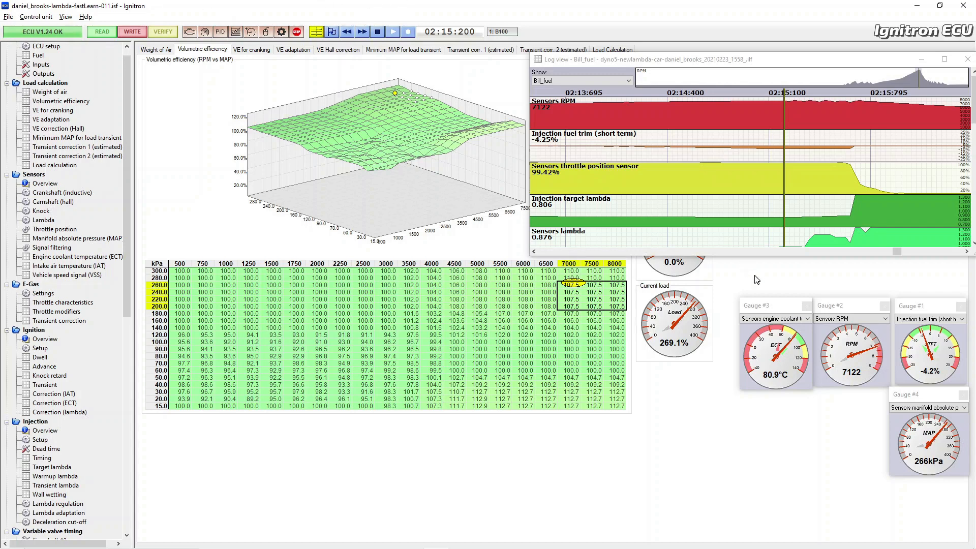
Enlarge the log view, show the Bill_ign channel set and examine ignition knock retard #4 near peak RPM
{"action": "left_click_drag", "start_coordinate": [744, 256], "coordinate": [742, 512]}
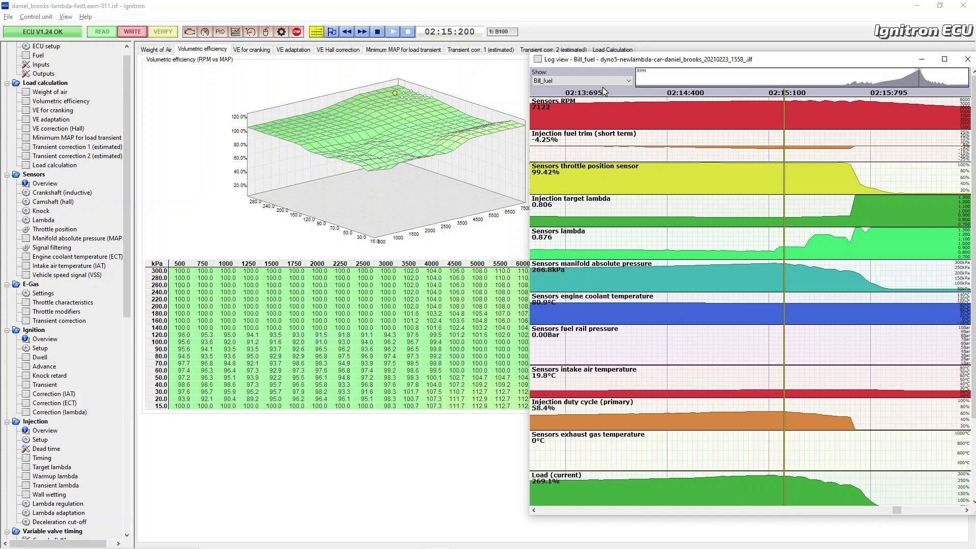
{"action": "left_click", "coordinate": [624, 81]}
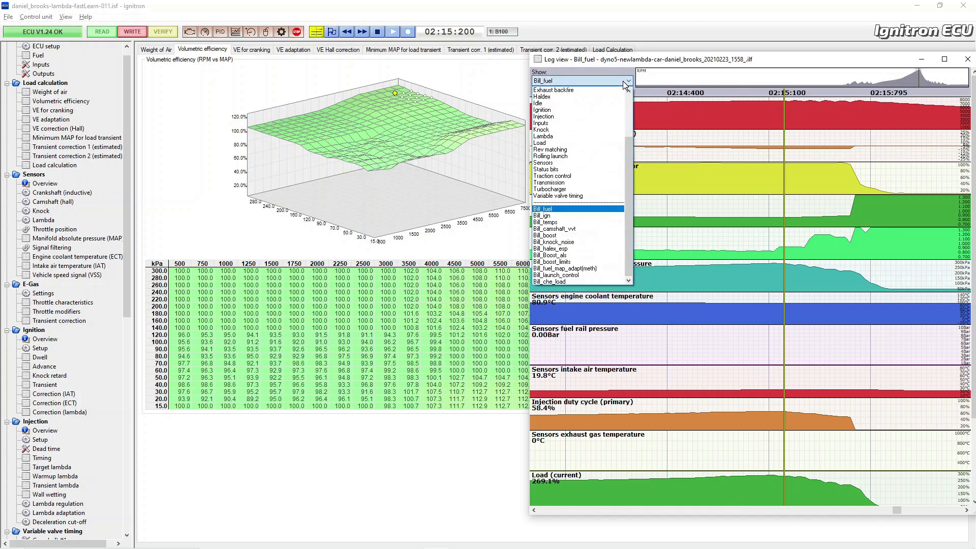
{"action": "left_click", "coordinate": [594, 216]}
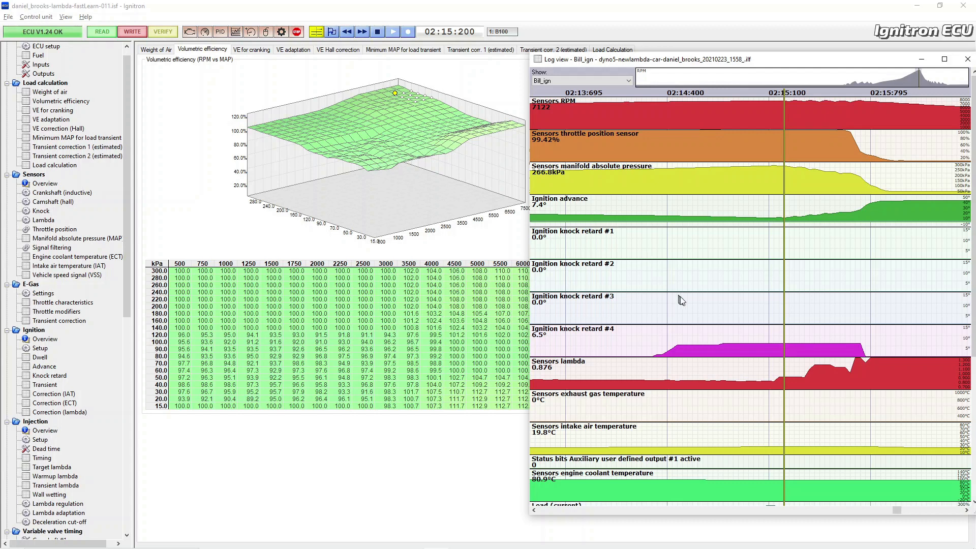
{"action": "left_click", "coordinate": [693, 334]}
{"action": "mouse_move", "coordinate": [697, 336]}
{"action": "left_mouse_down"}
{"action": "mouse_move", "coordinate": [839, 338]}
{"action": "mouse_move", "coordinate": [773, 333]}
{"action": "left_mouse_up"}
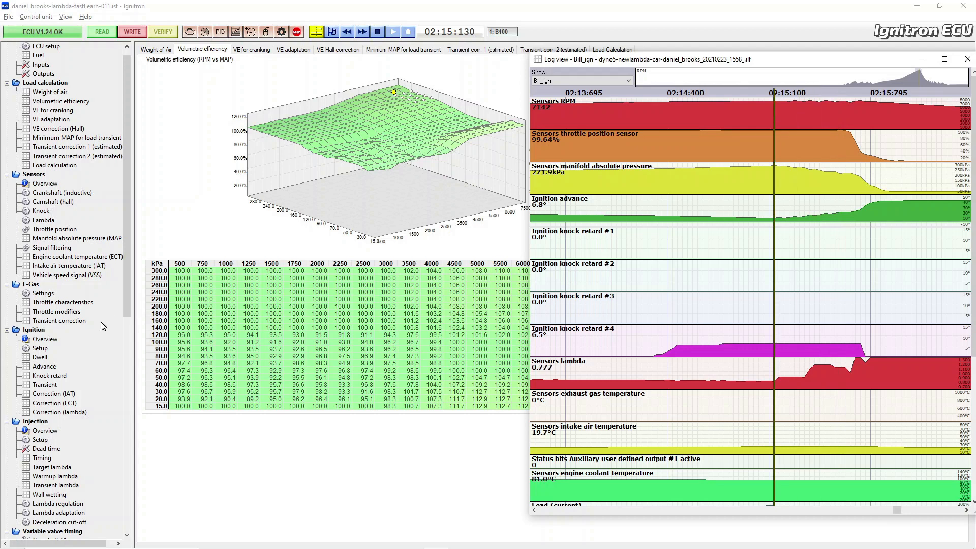
Compare the ignition advance map with the log, tracing knock retard #4 back to where it begins
{"action": "left_click", "coordinate": [45, 367]}
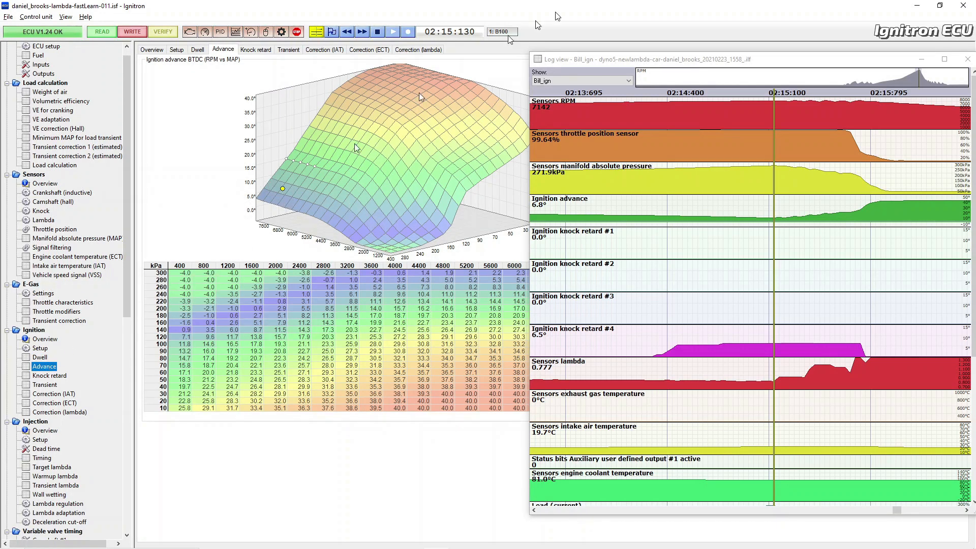
{"action": "left_click_drag", "start_coordinate": [578, 59], "coordinate": [675, 43]}
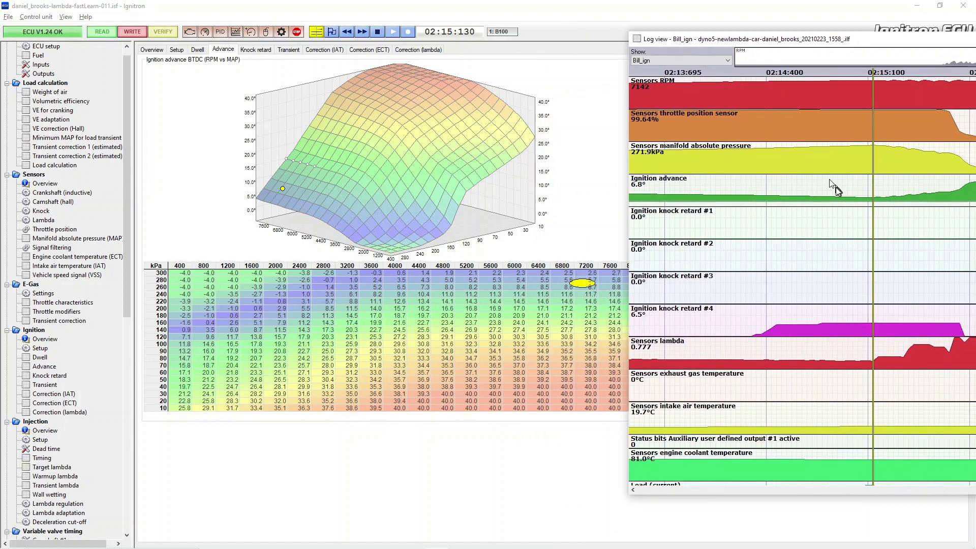
{"action": "left_click", "coordinate": [894, 331]}
{"action": "left_click", "coordinate": [884, 332]}
{"action": "left_click_drag", "start_coordinate": [871, 331], "coordinate": [785, 334]}
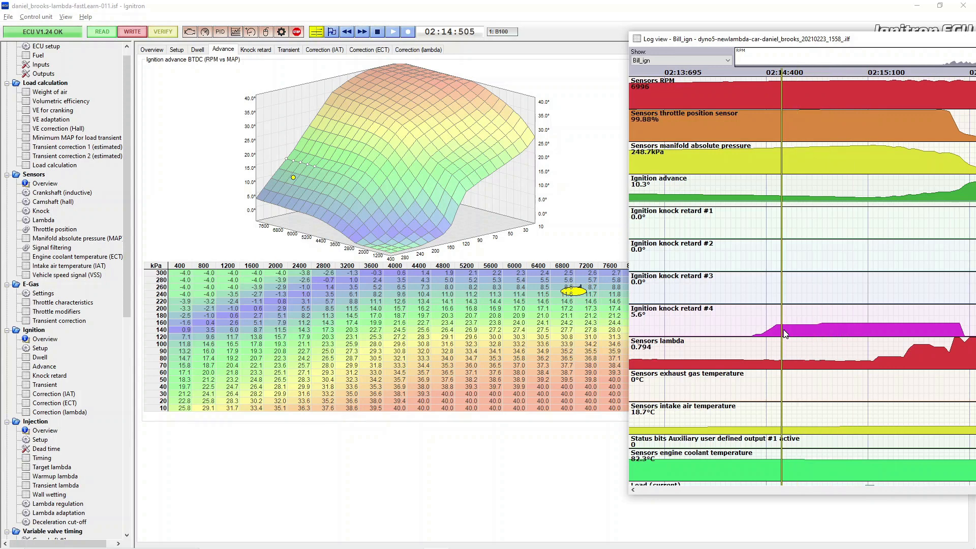
{"action": "left_click_drag", "start_coordinate": [780, 333], "coordinate": [770, 331]}
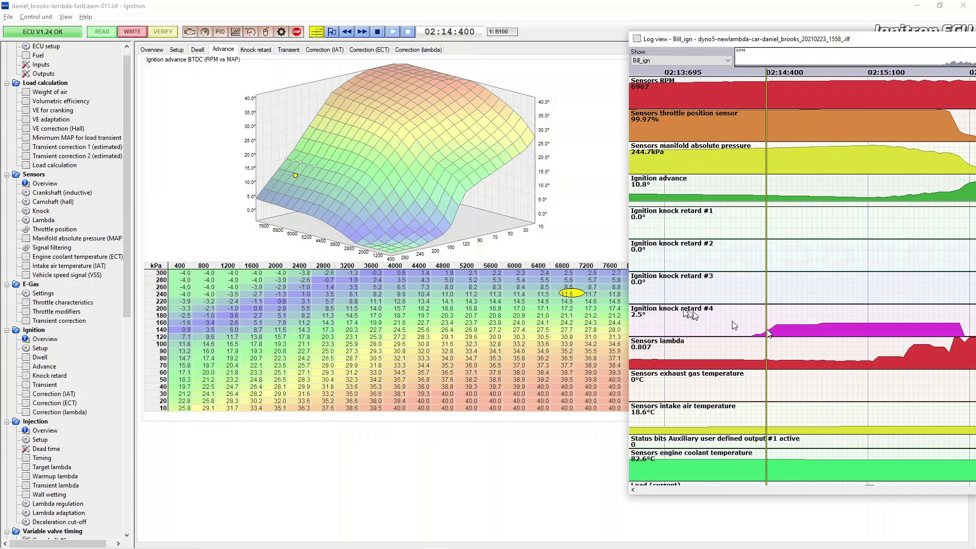
Enable the cylinder selective correction in the ignition setup and display its advance correction table
{"action": "left_click", "coordinate": [38, 349]}
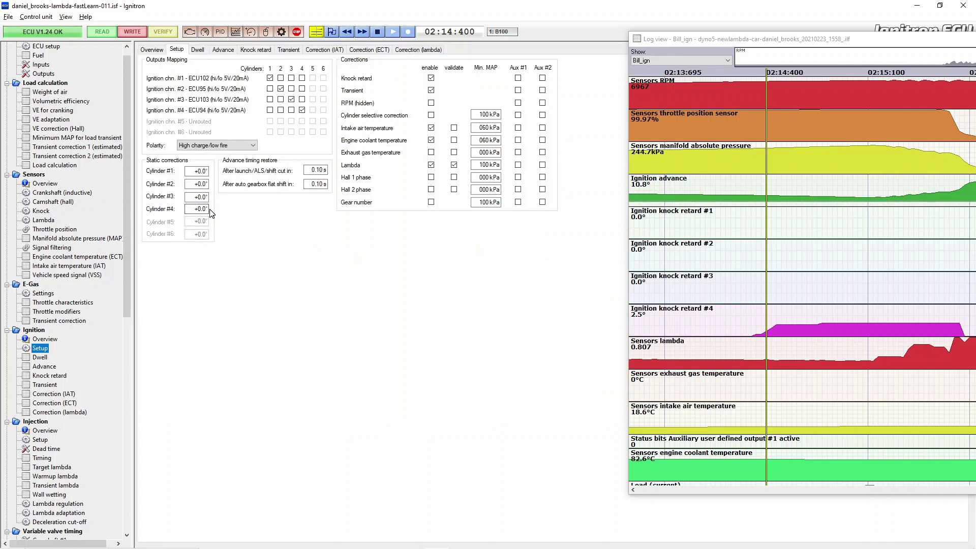
{"action": "left_click", "coordinate": [431, 116]}
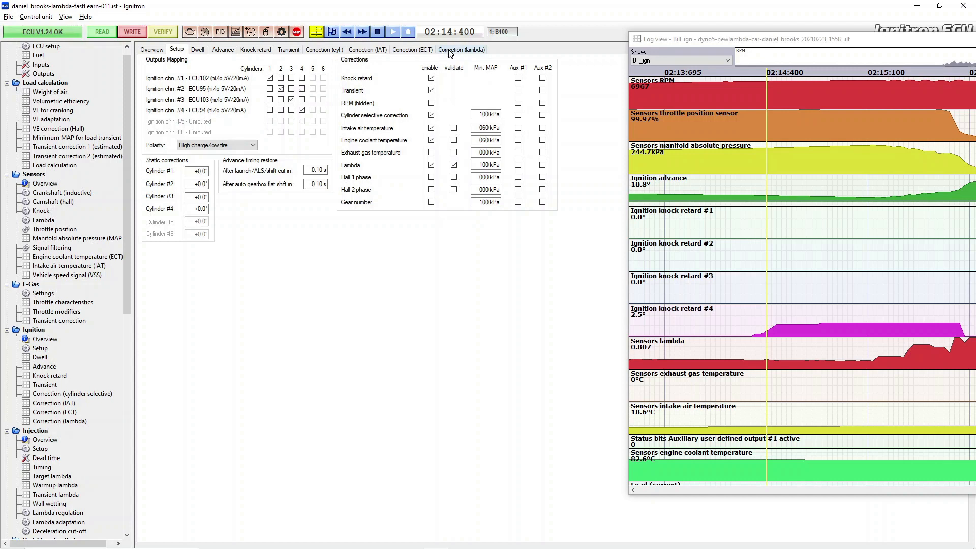
{"action": "left_click", "coordinate": [323, 49]}
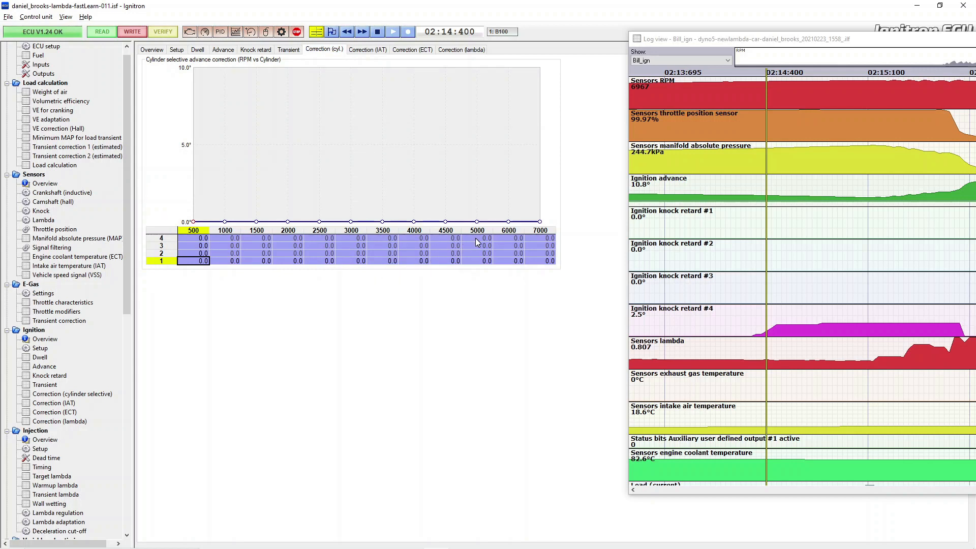
Set cylinder 4's selective advance correction at 7000 RPM to -4.0°, checking the logged knock retard #4 as reference
{"action": "left_click", "coordinate": [506, 238]}
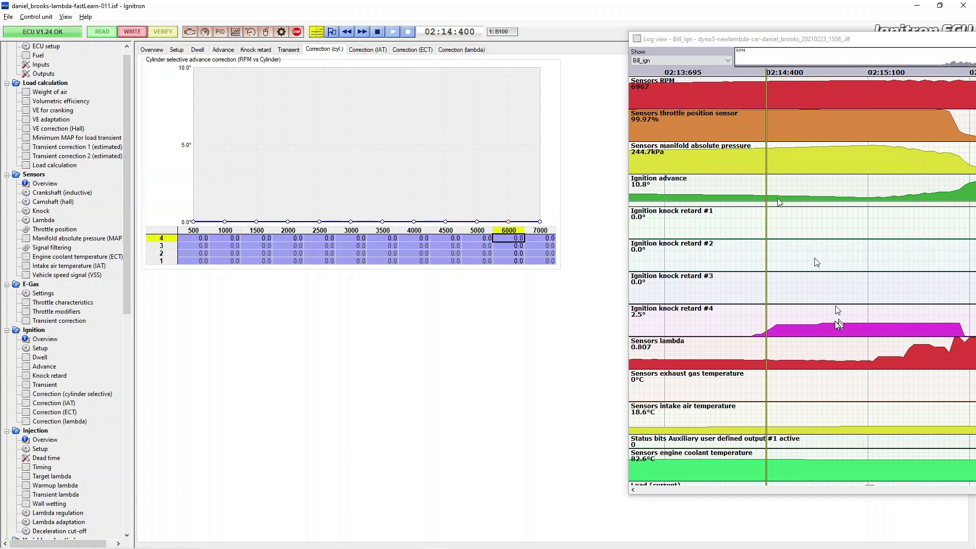
{"action": "left_click", "coordinate": [786, 320]}
{"action": "left_click", "coordinate": [772, 318]}
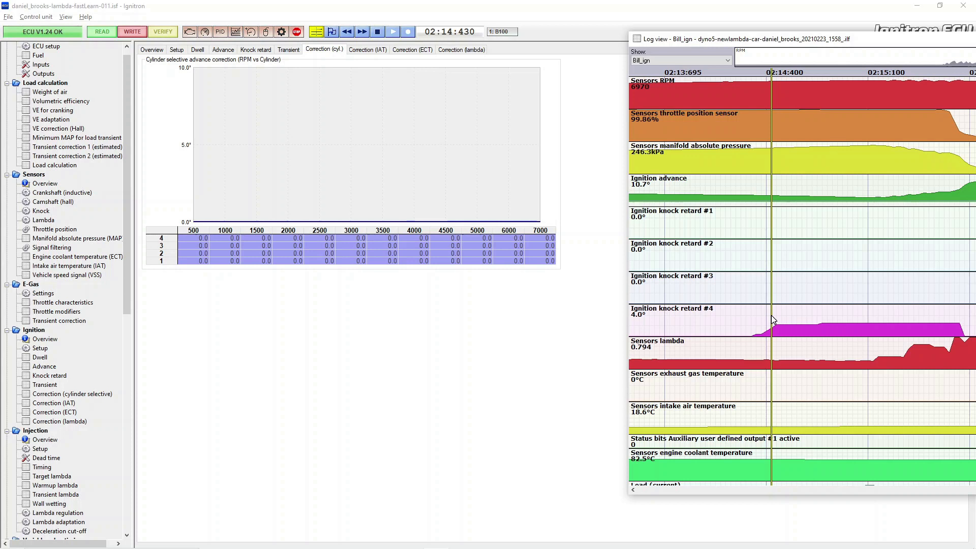
{"action": "left_click", "coordinate": [544, 240]}
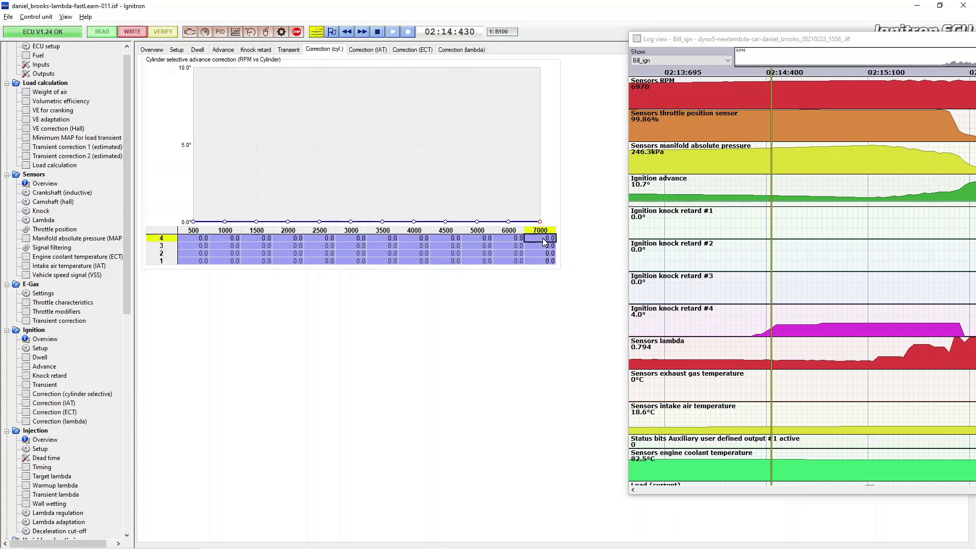
{"action": "type", "text": "-4"}
{"action": "key", "text": "Return"}
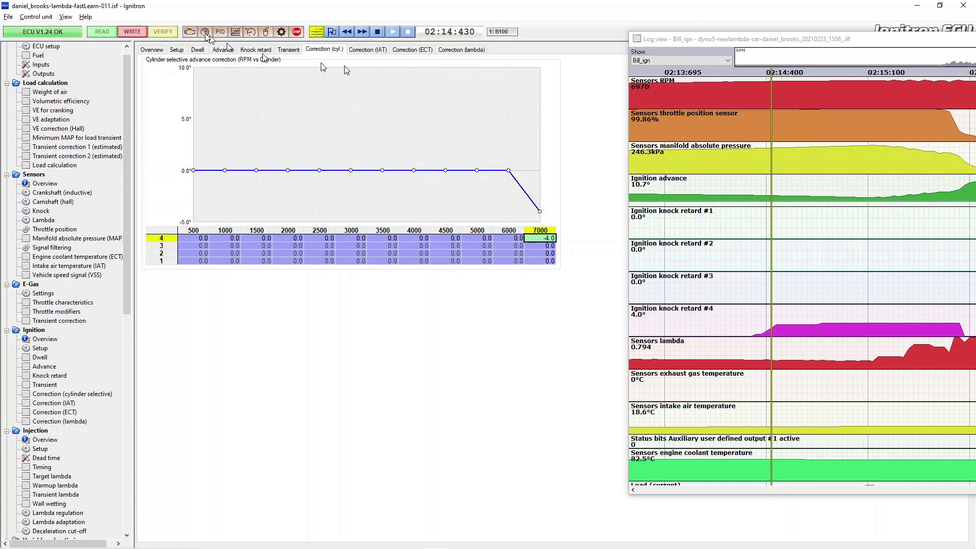
Write the settings to the ECU and save them as a new file version ending in fastLearn-012
{"action": "left_click", "coordinate": [135, 32]}
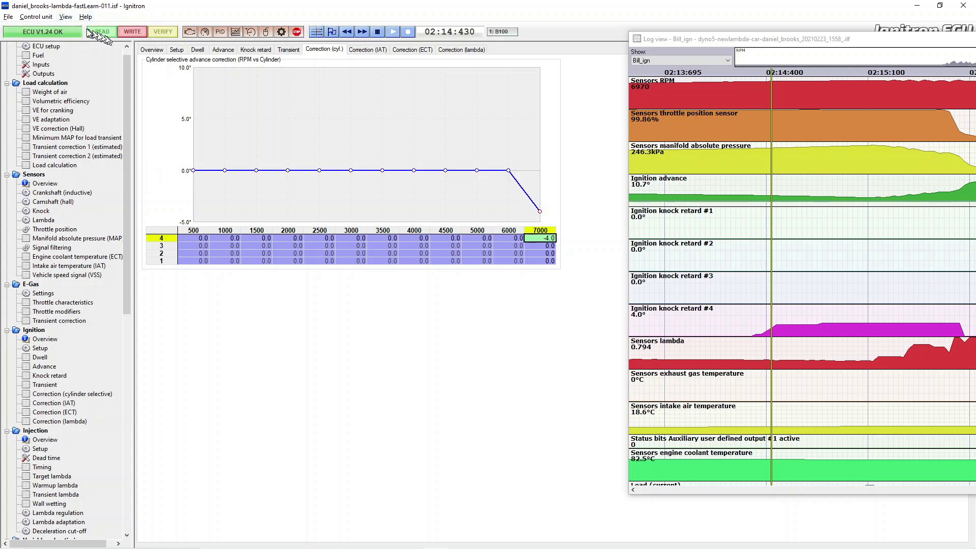
{"action": "left_click", "coordinate": [10, 16]}
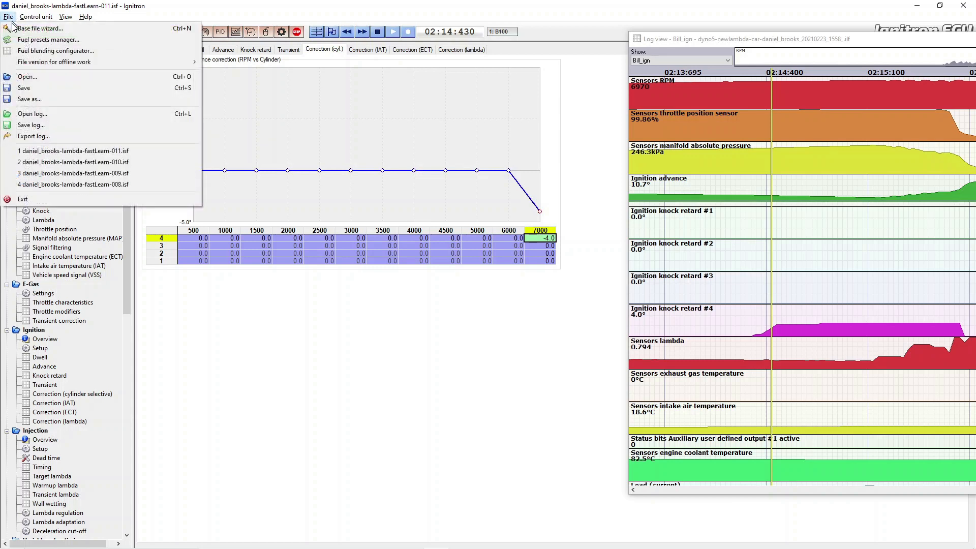
{"action": "left_click", "coordinate": [27, 100]}
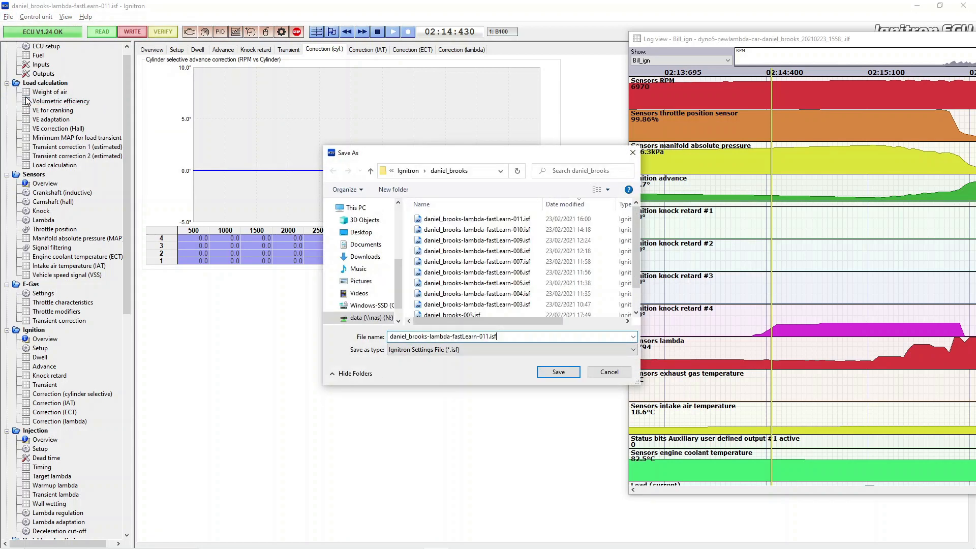
{"action": "key", "text": "BackSpace"}
{"action": "type", "text": "2"}
{"action": "key", "text": "Return"}
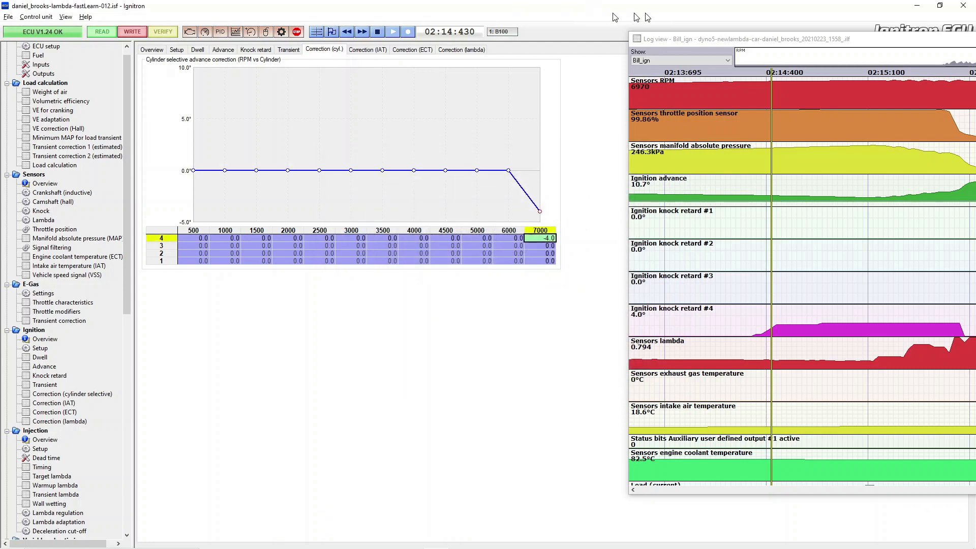
Bring the log view fully on screen, show the Bill_fuel channel set and inspect lambda against target before the knock begins
{"action": "left_click_drag", "start_coordinate": [743, 40], "coordinate": [534, 45]}
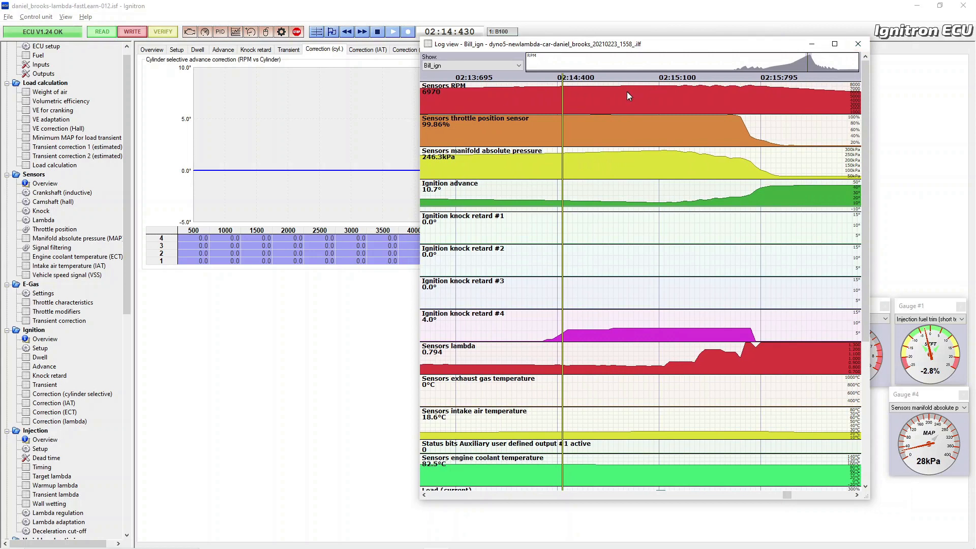
{"action": "left_click", "coordinate": [516, 66]}
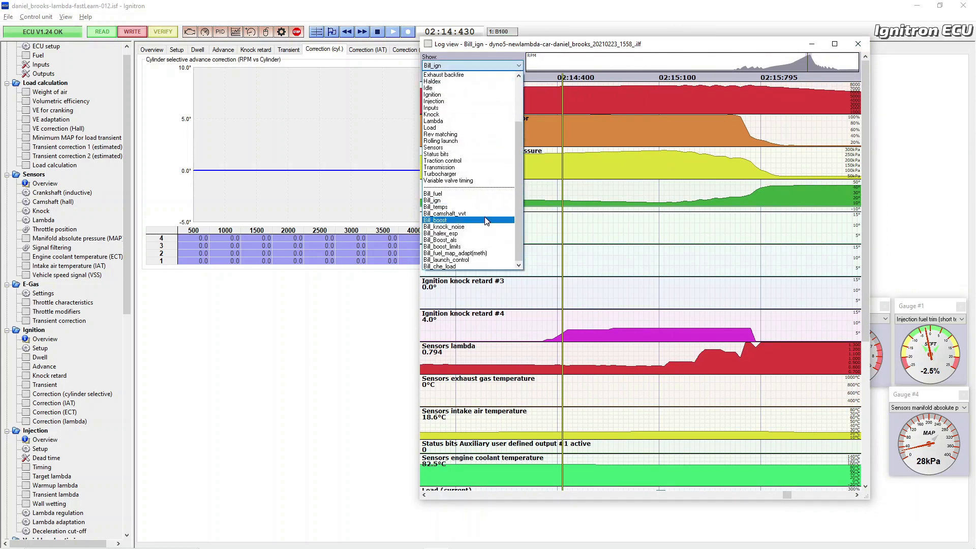
{"action": "left_click", "coordinate": [488, 199]}
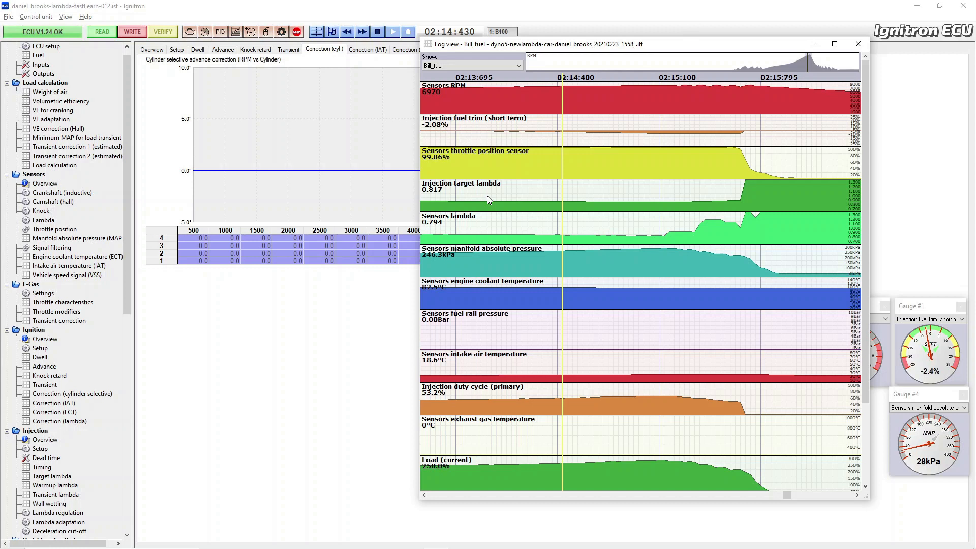
{"action": "left_click", "coordinate": [487, 196]}
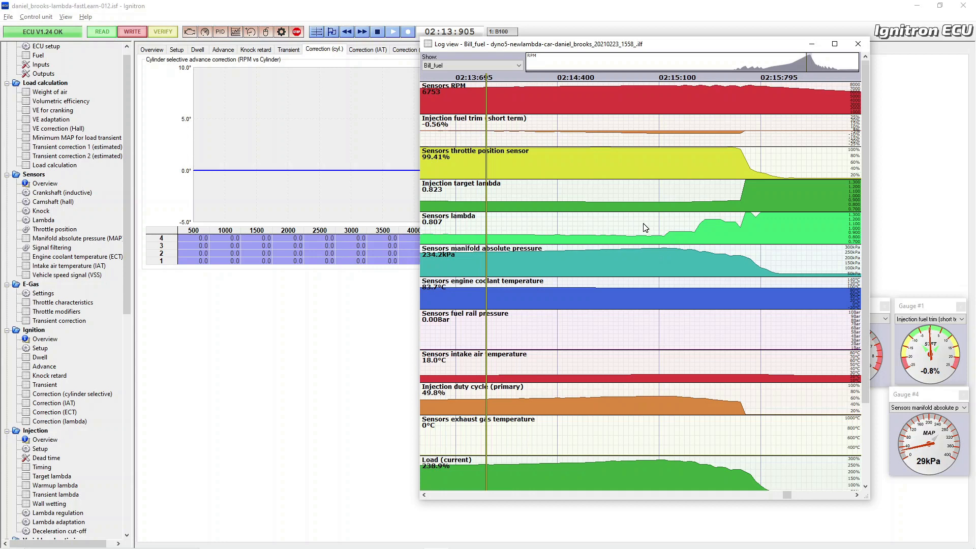
Close the log view, start recording a new ECU log and display the knock retard settings
{"action": "left_click", "coordinate": [858, 44]}
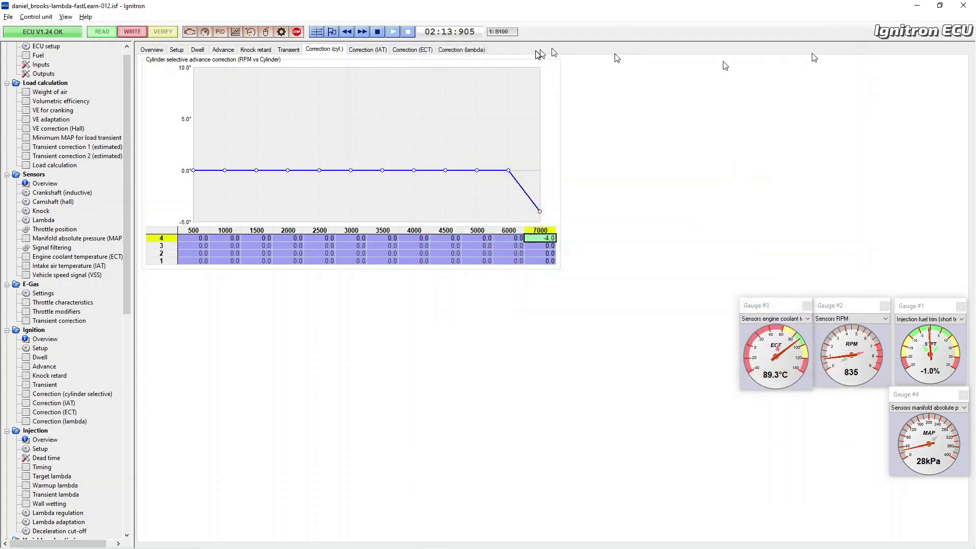
{"action": "left_click", "coordinate": [408, 31]}
{"action": "left_click", "coordinate": [47, 376]}
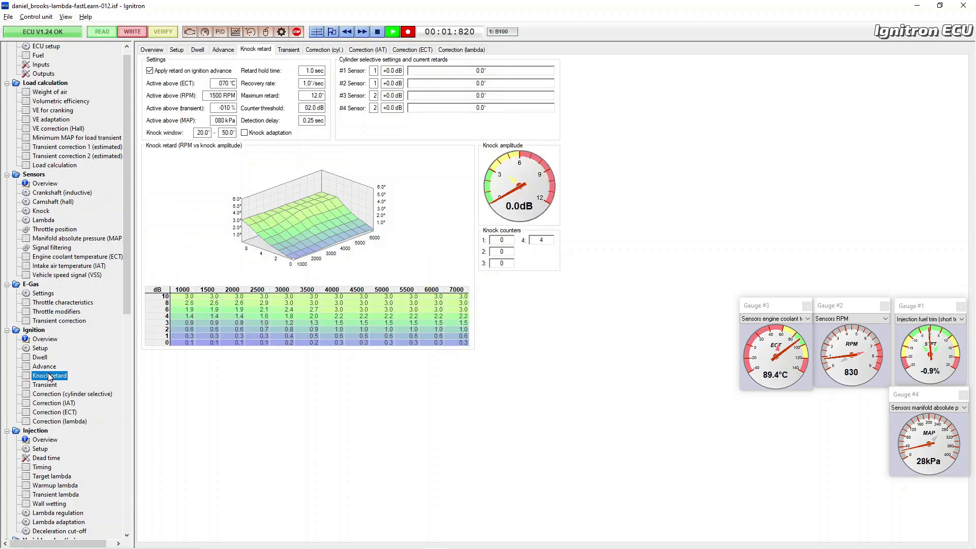
Switch to the dyno software in TightVNC Viewer, remove Test0005 from the comparison and hide the Wheel Power curve
{"action": "left_click", "coordinate": [938, 6]}
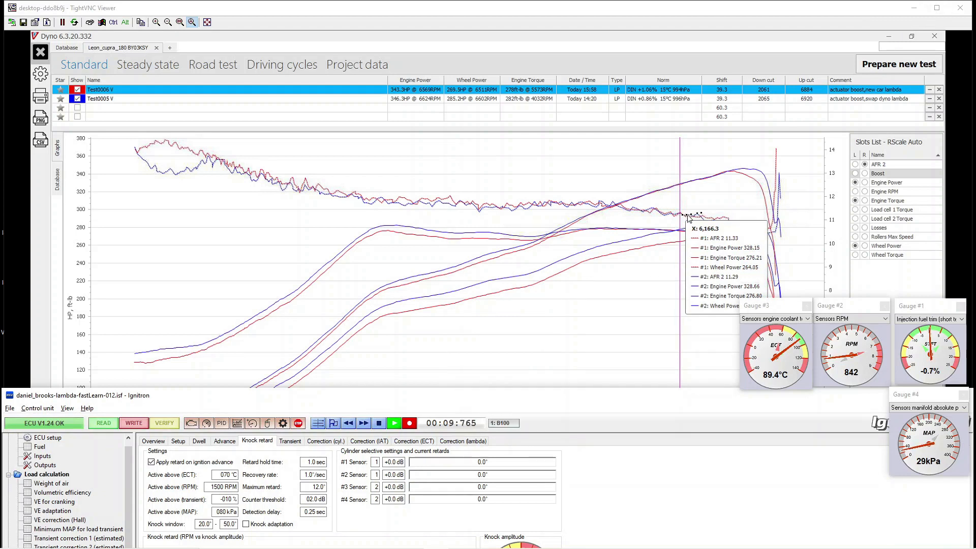
{"action": "left_click", "coordinate": [930, 101]}
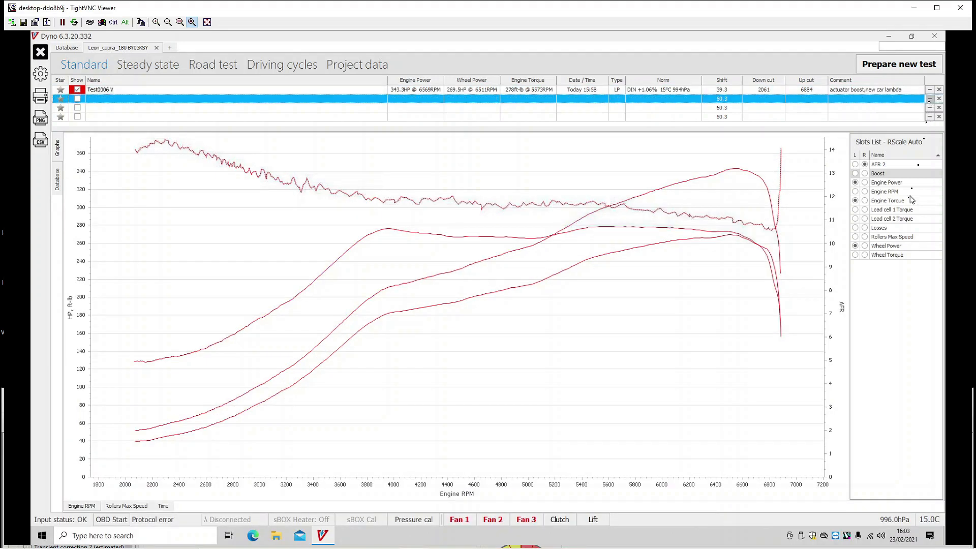
{"action": "left_click", "coordinate": [855, 246]}
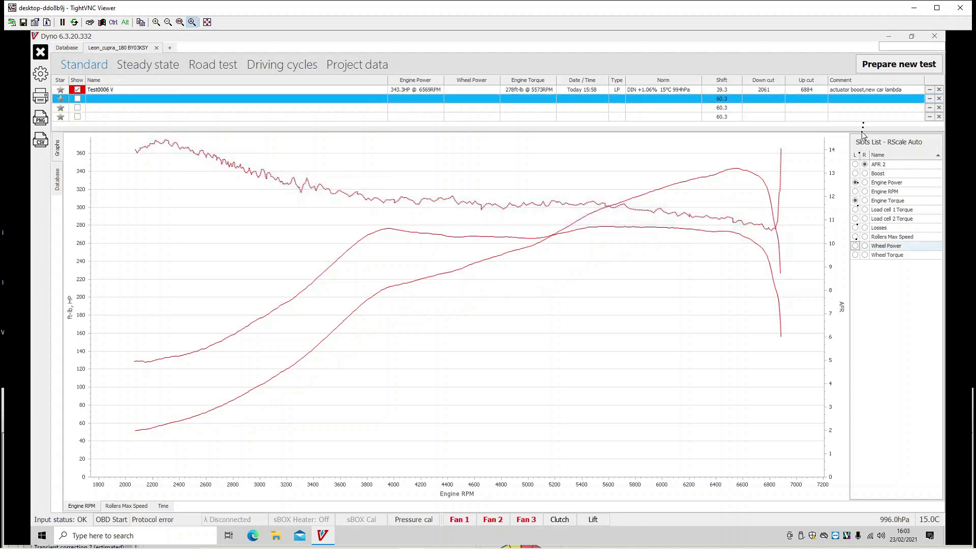
Prepare a new dyno test with the existing settings, start it and return to Ignitron
{"action": "left_click", "coordinate": [885, 69]}
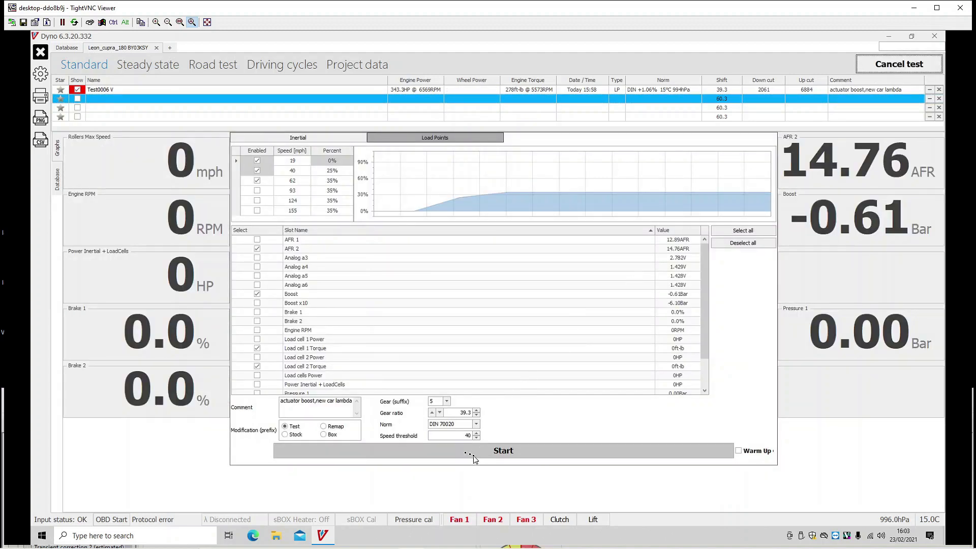
{"action": "left_click", "coordinate": [428, 457]}
{"action": "key", "text": "alt+Tab"}
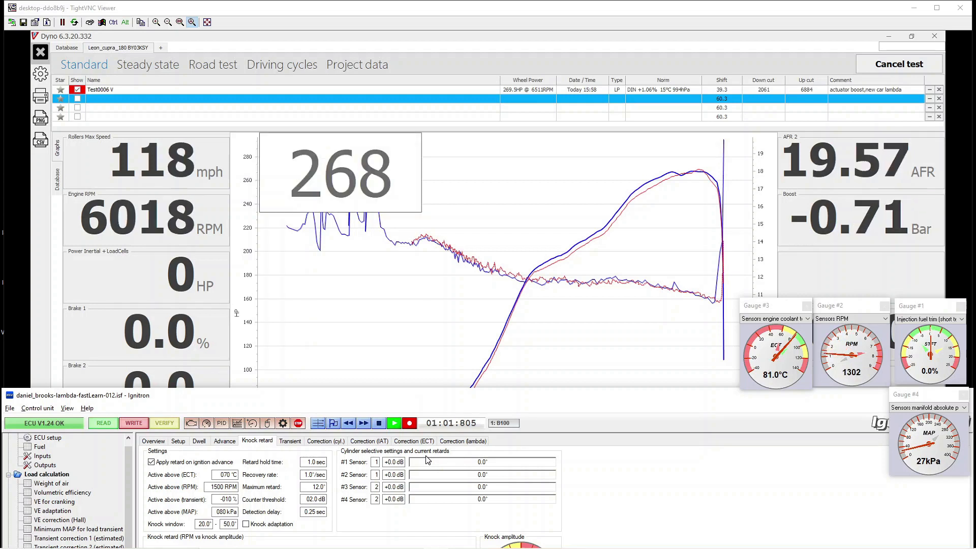
Stop the log recording and save the log with the prefix dyno6- in front of the suggested file name
{"action": "left_click", "coordinate": [379, 423]}
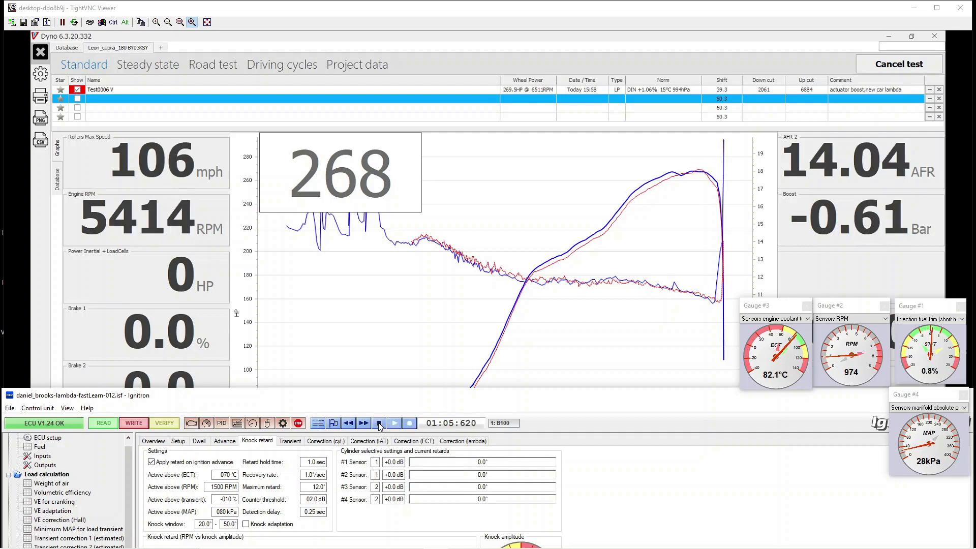
{"action": "double_click", "coordinate": [396, 399]}
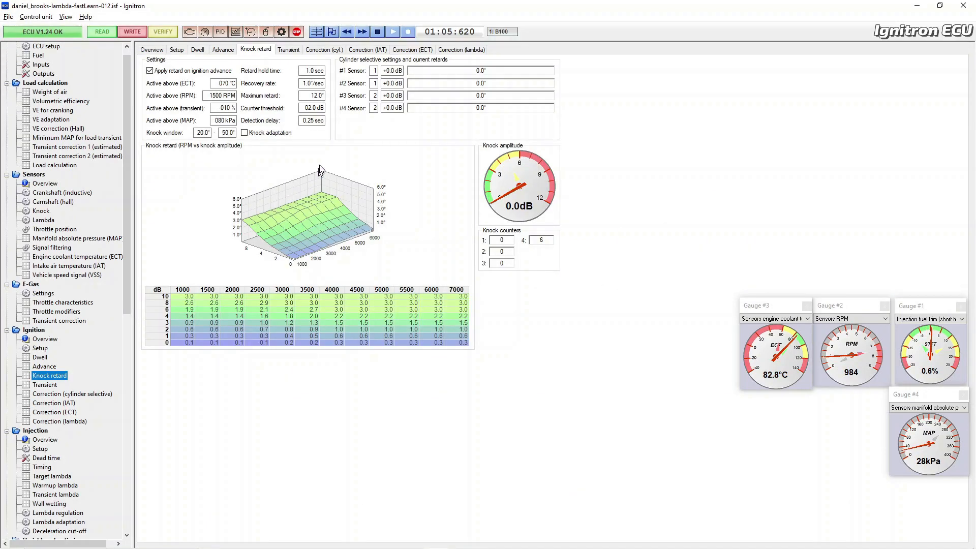
{"action": "left_click", "coordinate": [8, 16]}
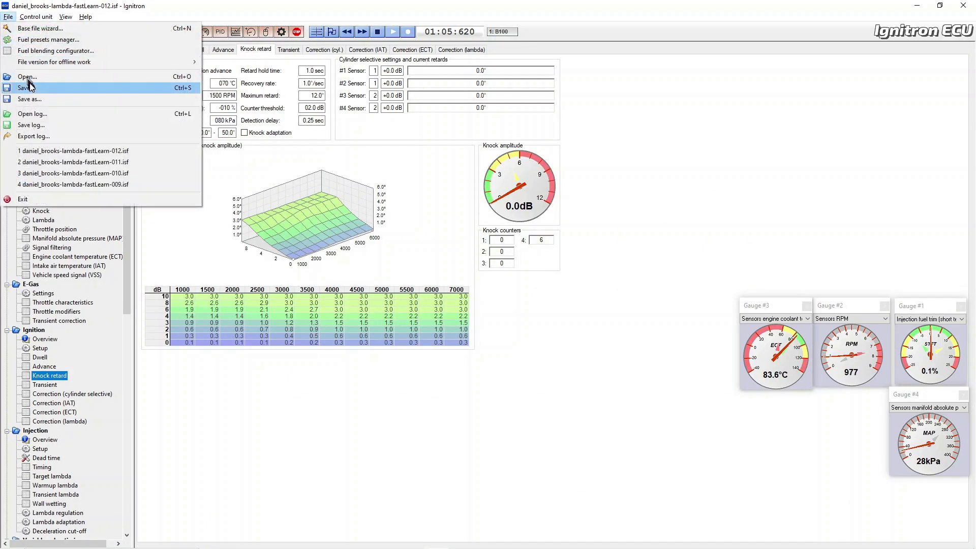
{"action": "left_click", "coordinate": [54, 125]}
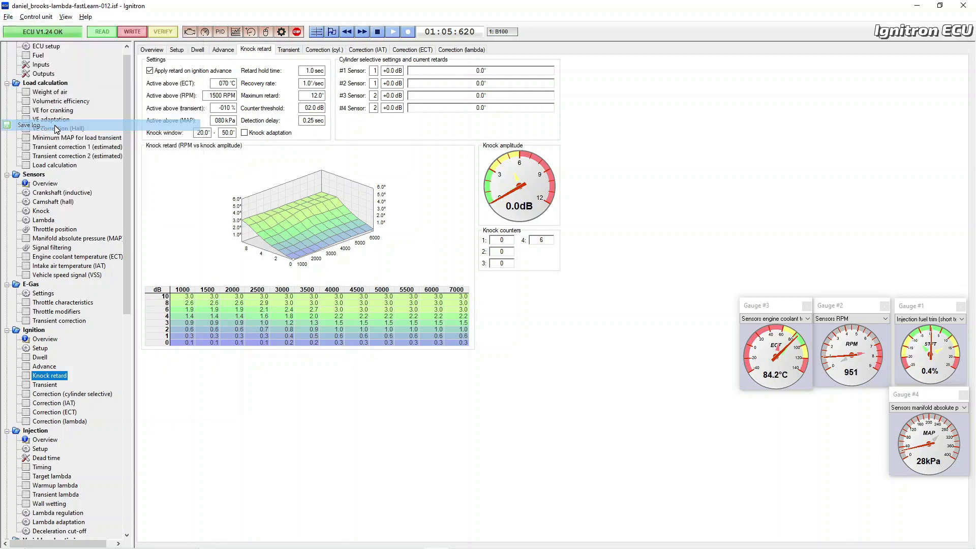
{"action": "key", "text": "Home"}
{"action": "type", "text": "dyno"}
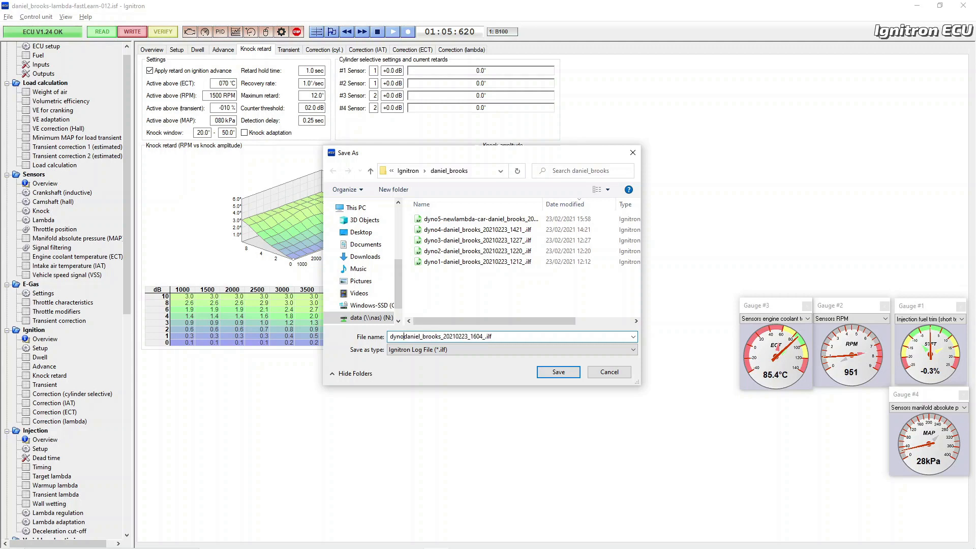
{"action": "type", "text": "6-"}
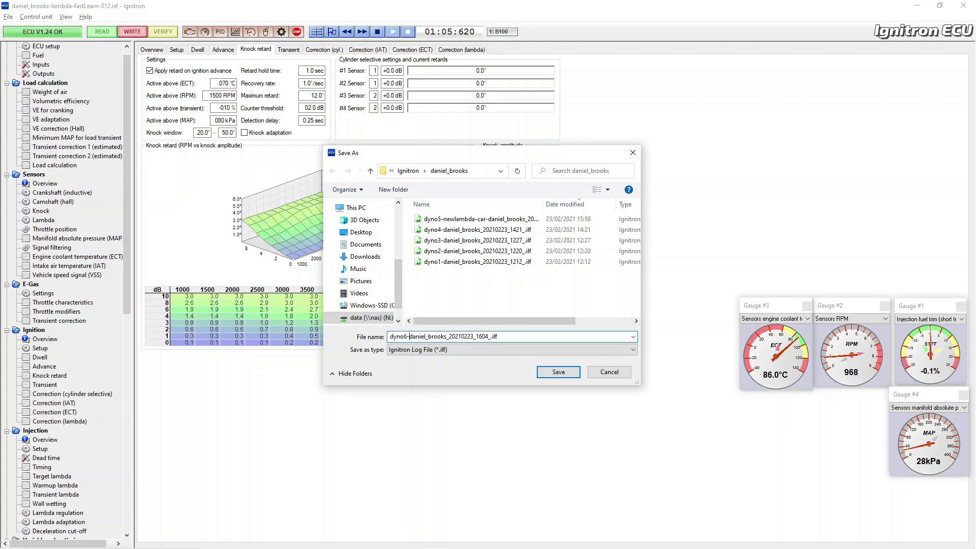
{"action": "key", "text": "Return"}
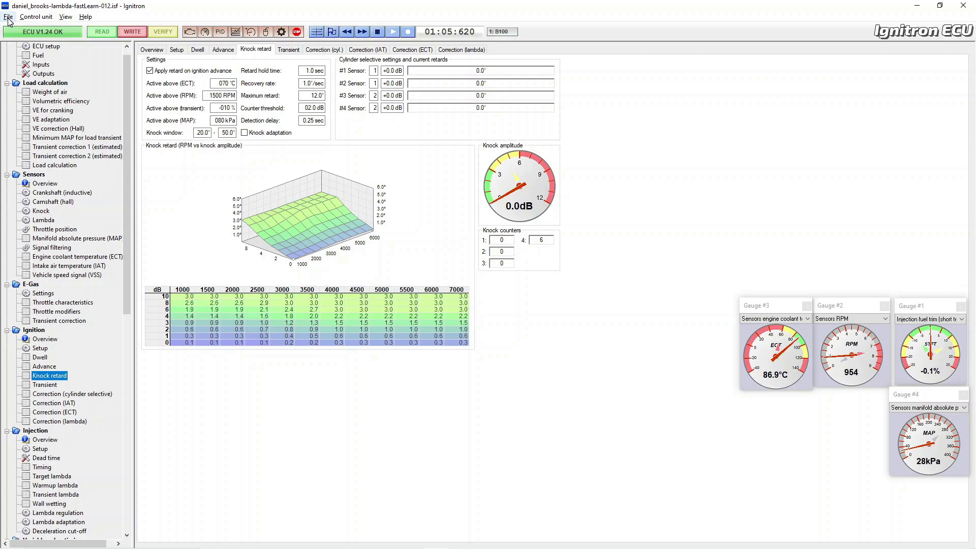
{"action": "left_click", "coordinate": [9, 17]}
{"action": "left_click", "coordinate": [33, 117]}
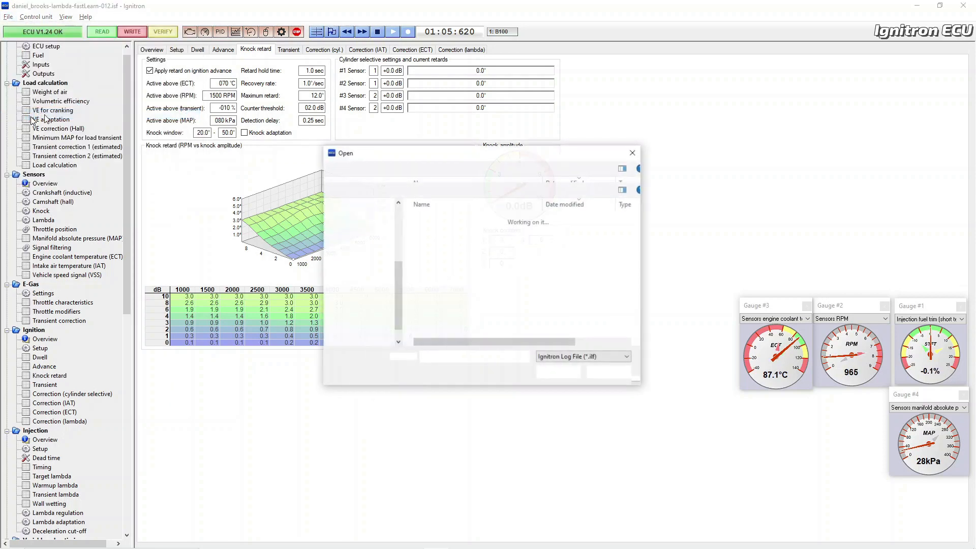
{"action": "double_click", "coordinate": [503, 228]}
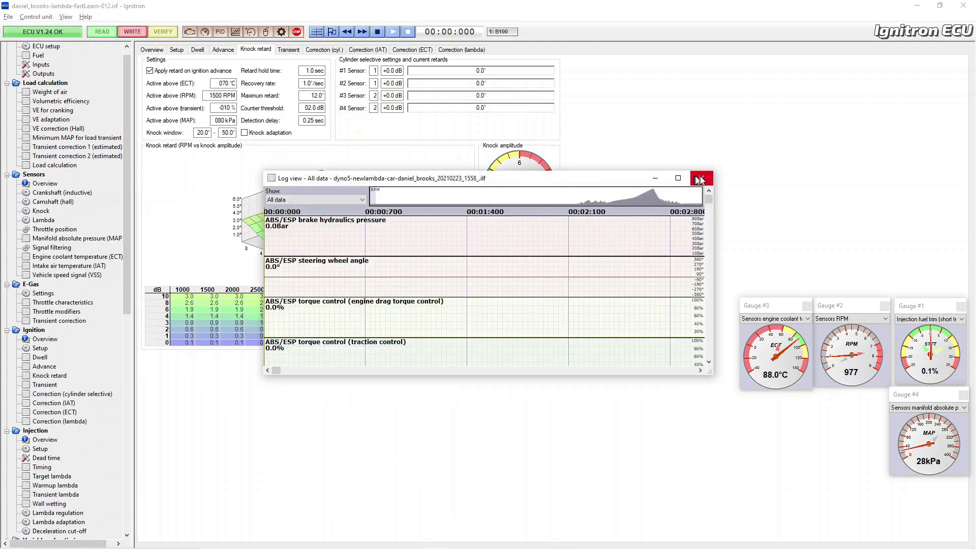
{"action": "left_click", "coordinate": [699, 179]}
Open the saved dyno6 log and extend its log view over the full screen height
{"action": "left_click", "coordinate": [8, 17]}
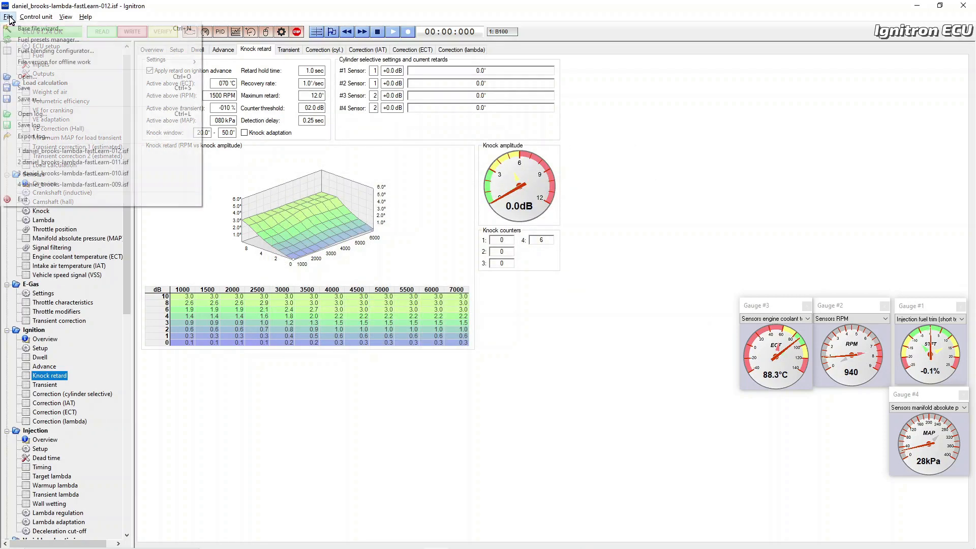
{"action": "left_click", "coordinate": [50, 114]}
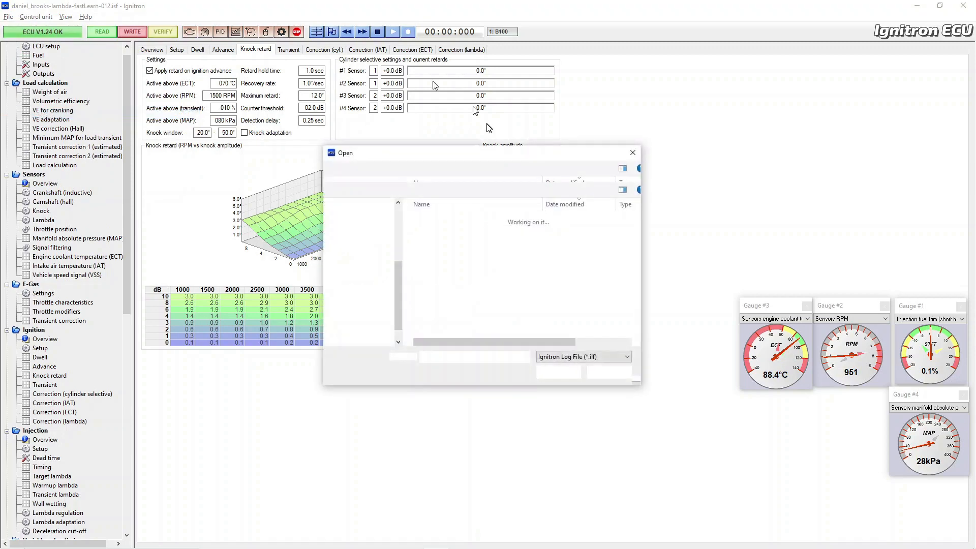
{"action": "double_click", "coordinate": [484, 221]}
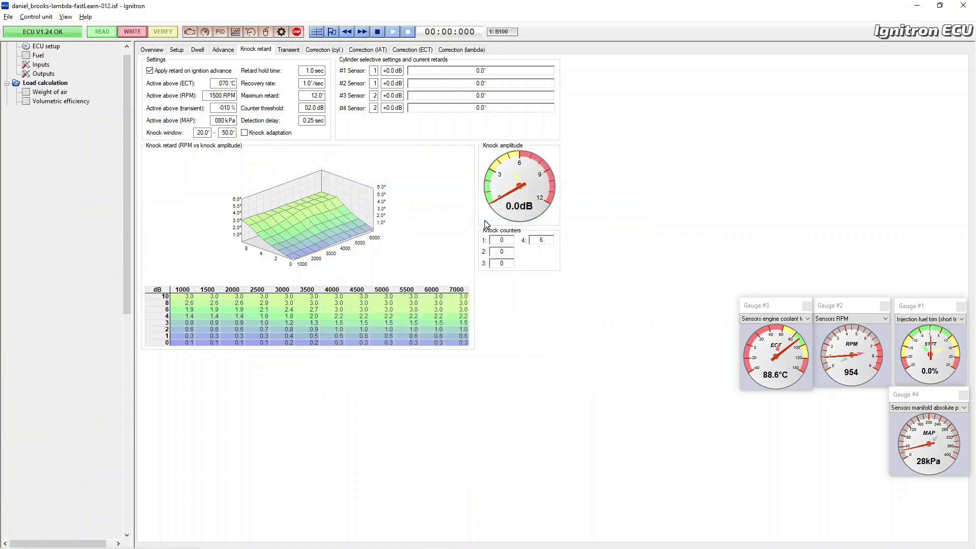
{"action": "left_click_drag", "start_coordinate": [493, 174], "coordinate": [492, 1]}
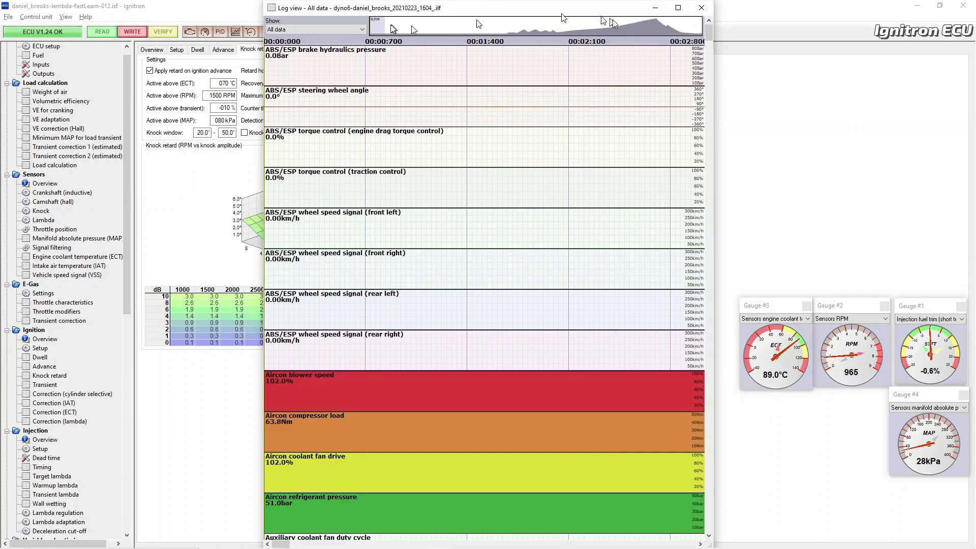
Show the Bill_ign channel set and examine knock retard #4 and ignition advance over the high-RPM end of the pull
{"action": "left_click", "coordinate": [626, 31]}
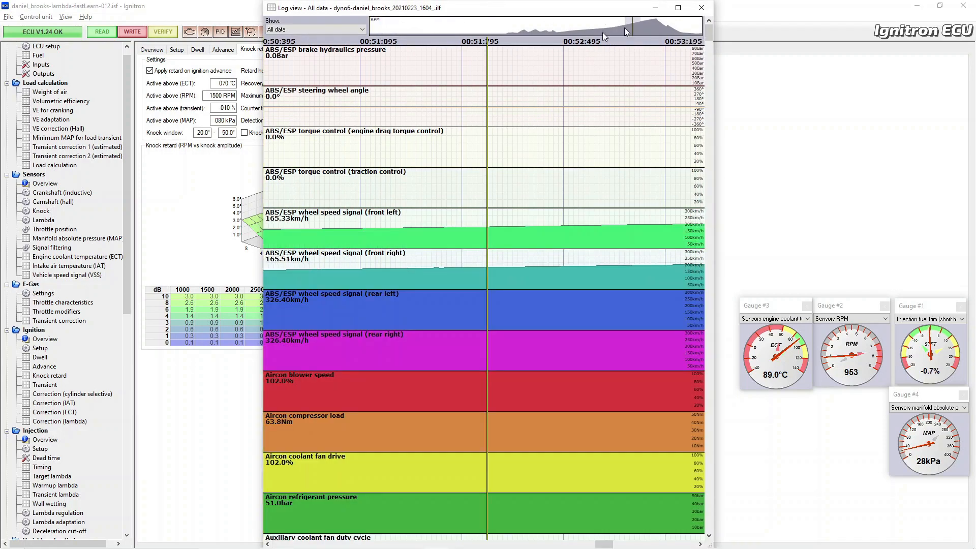
{"action": "left_click", "coordinate": [364, 30]}
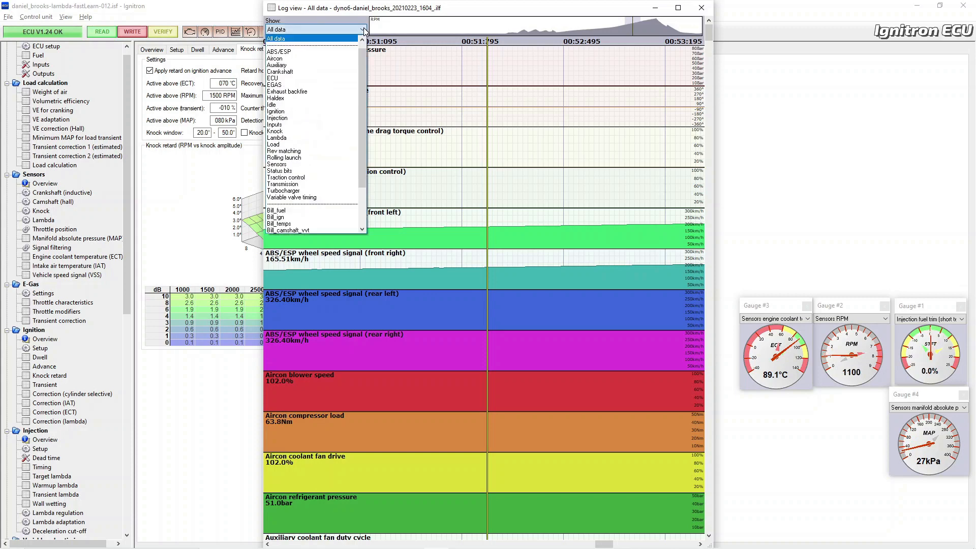
{"action": "left_click", "coordinate": [344, 217]}
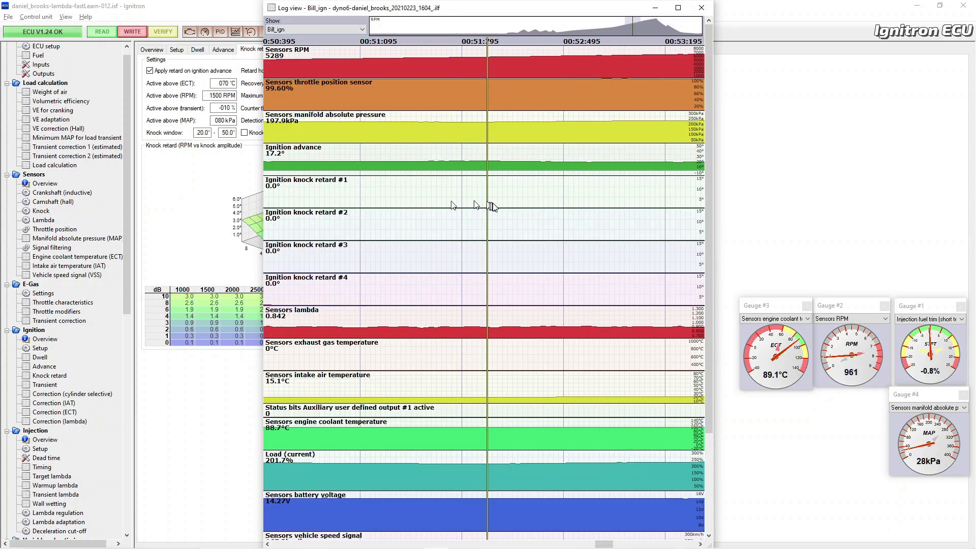
{"action": "left_click_drag", "start_coordinate": [620, 26], "coordinate": [652, 28]}
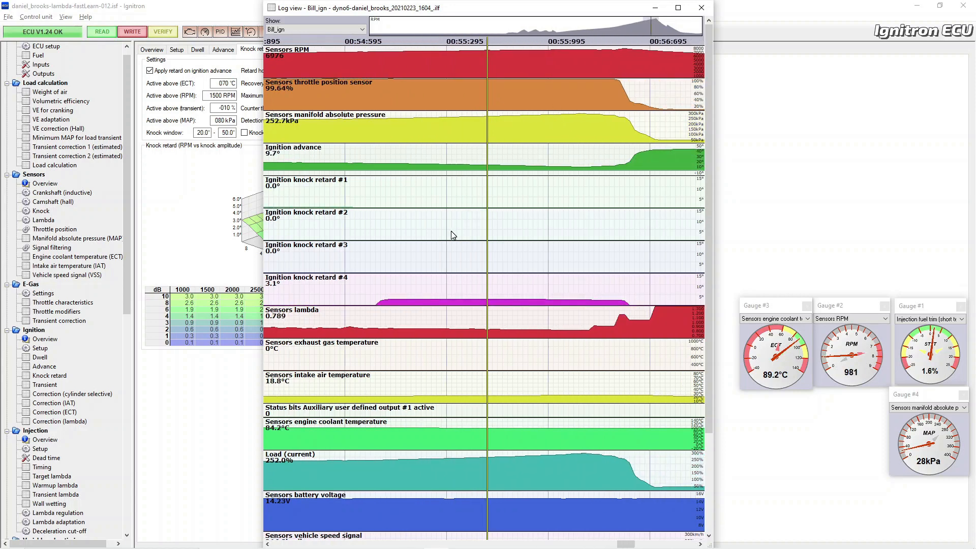
{"action": "left_click", "coordinate": [468, 290]}
{"action": "left_click", "coordinate": [459, 294]}
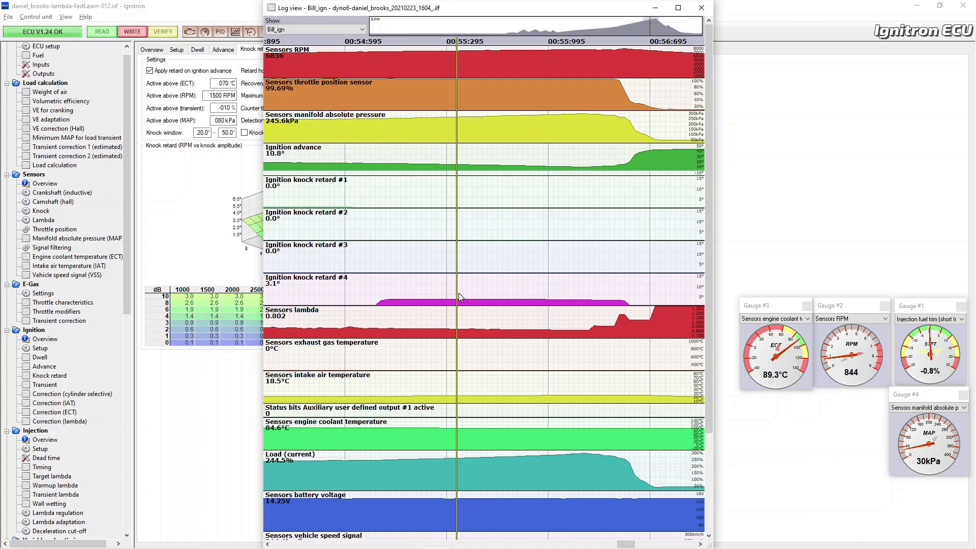
{"action": "left_click_drag", "start_coordinate": [455, 294], "coordinate": [592, 291]}
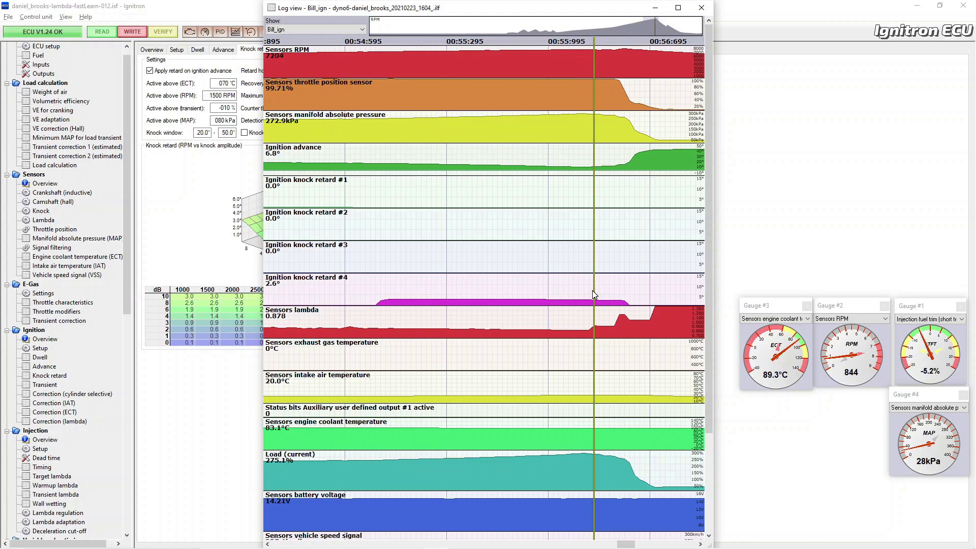
Show the Bill_boost channel set and compare manifold absolute pressure with specified boost and wastegate duty cycle through the end of the pull
{"action": "left_click", "coordinate": [360, 29]}
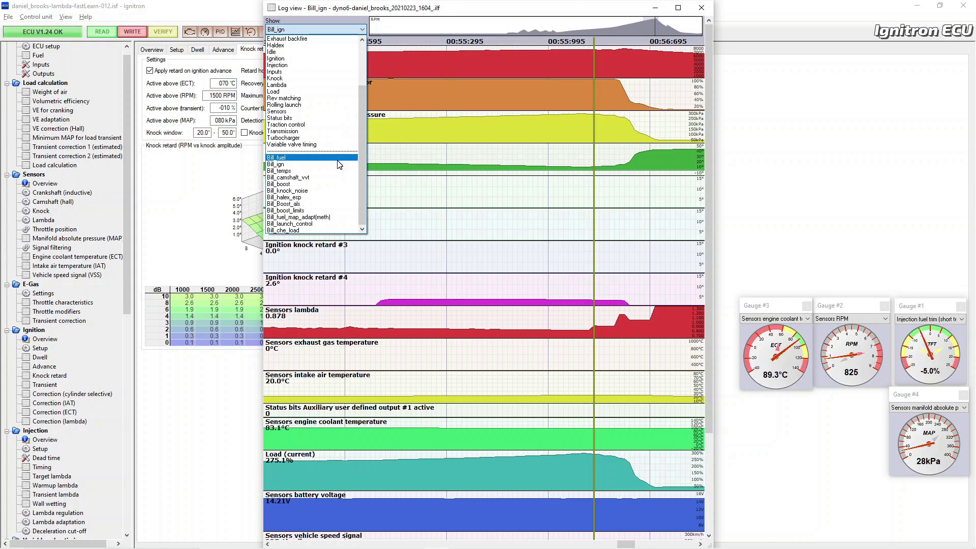
{"action": "left_click", "coordinate": [336, 184]}
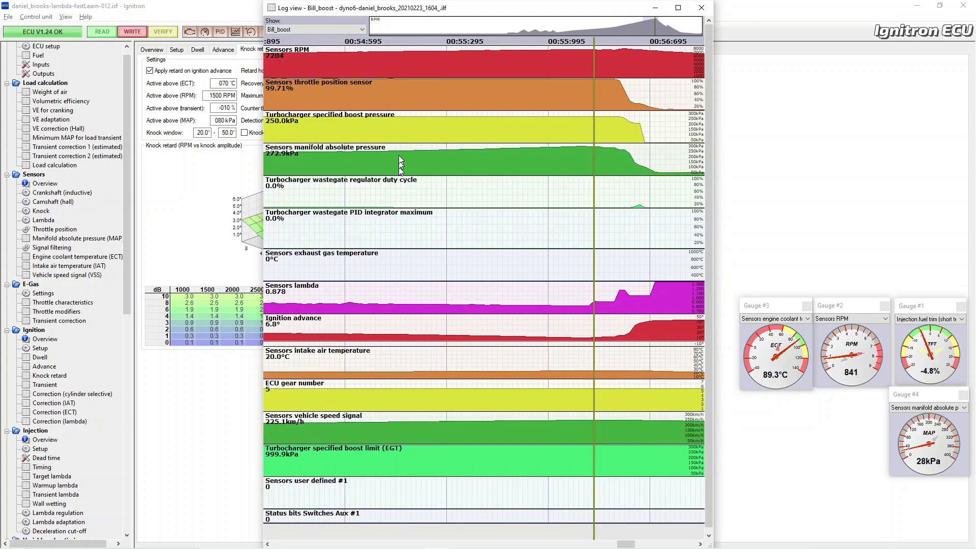
{"action": "left_click", "coordinate": [399, 127]}
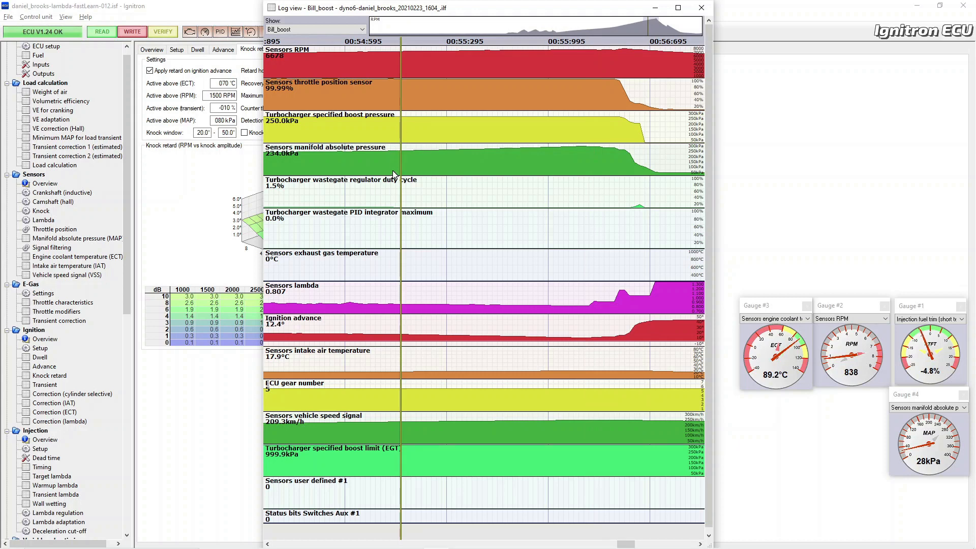
{"action": "left_click", "coordinate": [377, 232]}
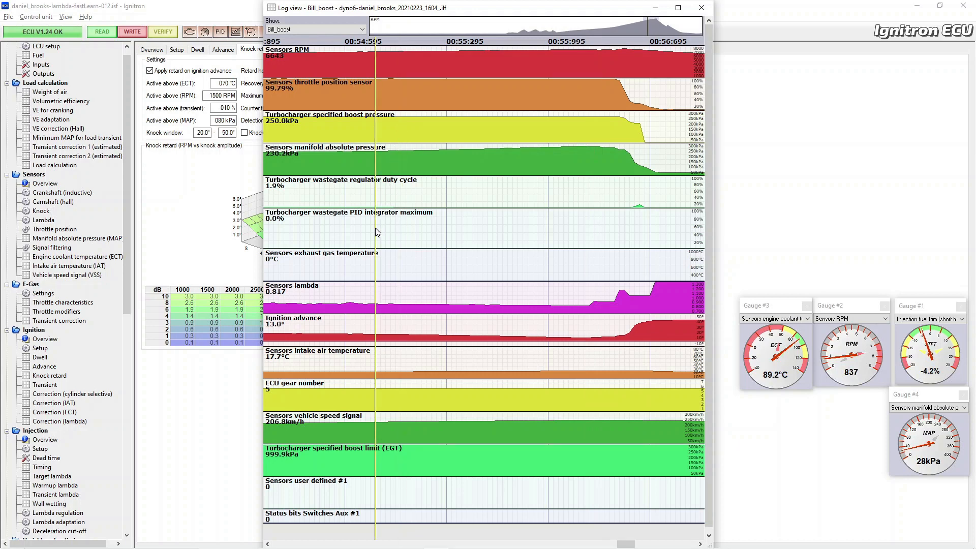
{"action": "left_click", "coordinate": [371, 269]}
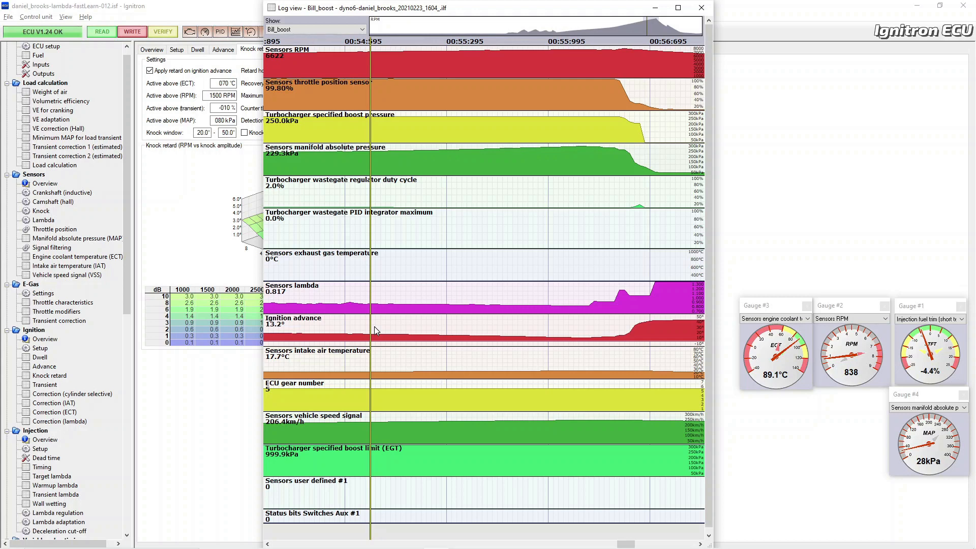
{"action": "left_click", "coordinate": [407, 191]}
{"action": "left_click_drag", "start_coordinate": [407, 191], "coordinate": [596, 196]}
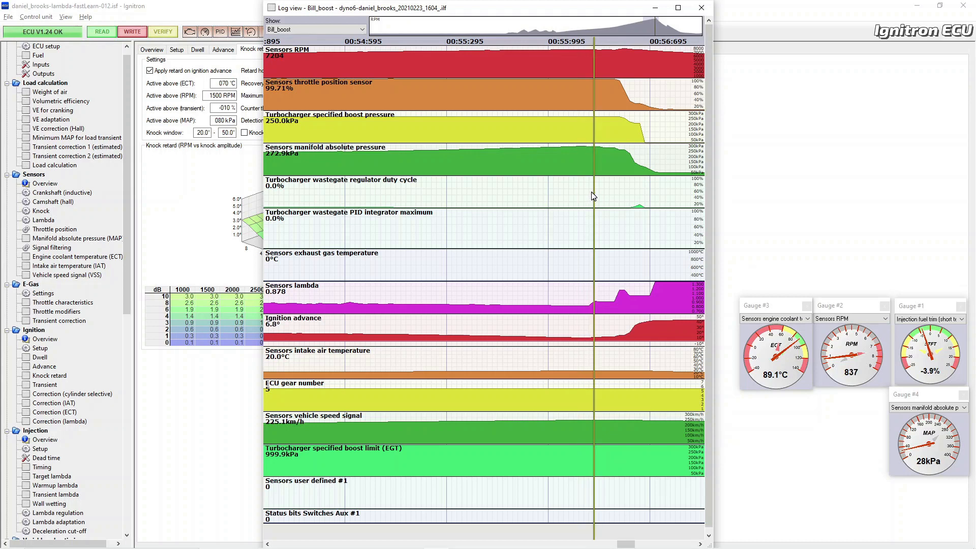
{"action": "left_click", "coordinate": [583, 166]}
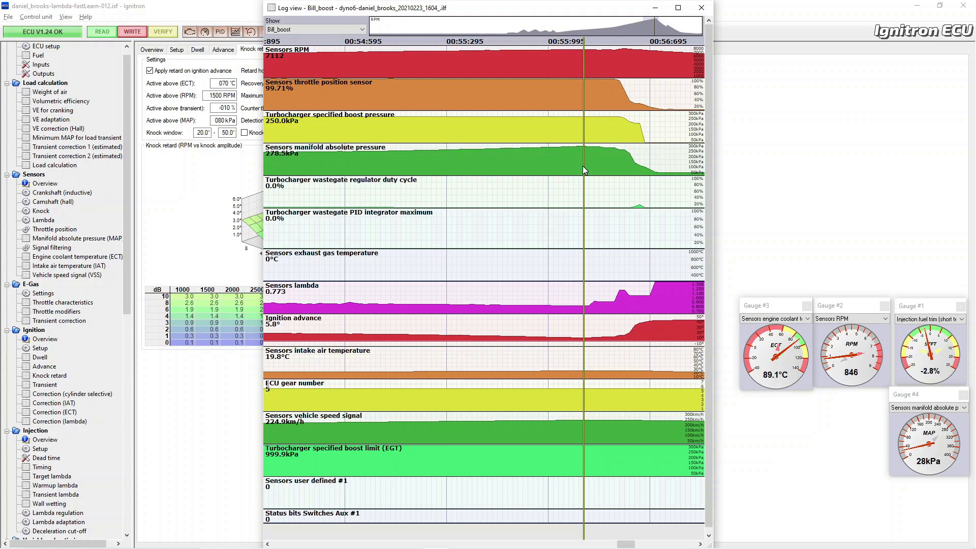
{"action": "key", "text": "alt+Tab"}
{"action": "key", "text": "alt+Tab"}
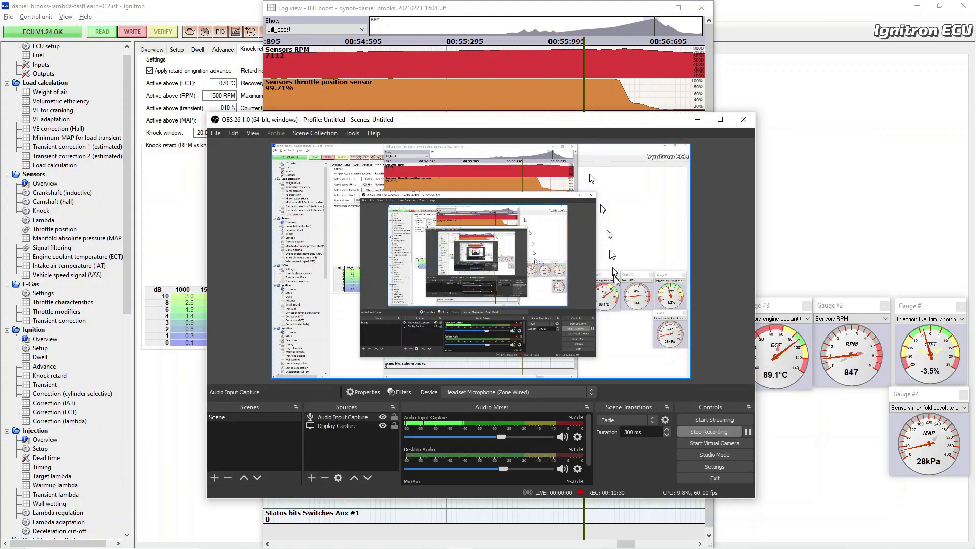
{"action": "left_click", "coordinate": [718, 431]}
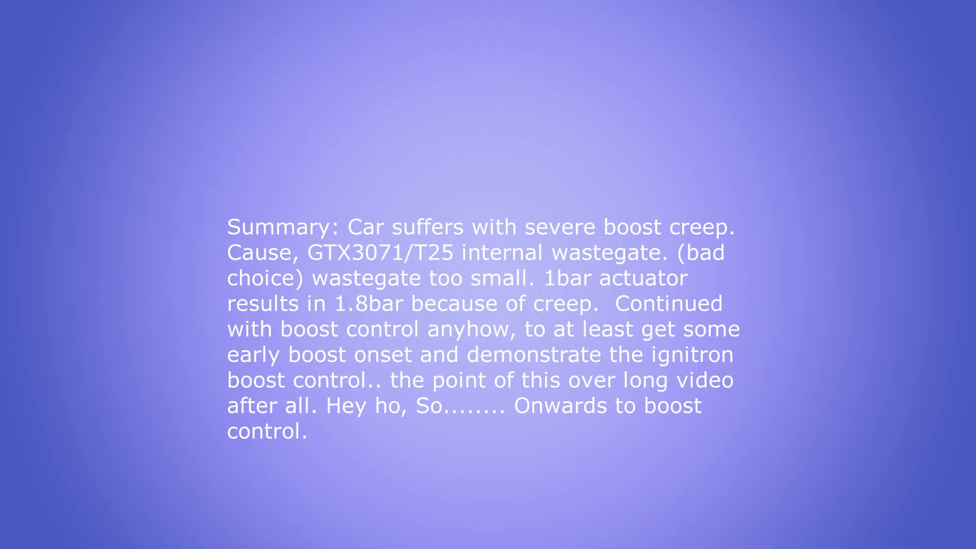
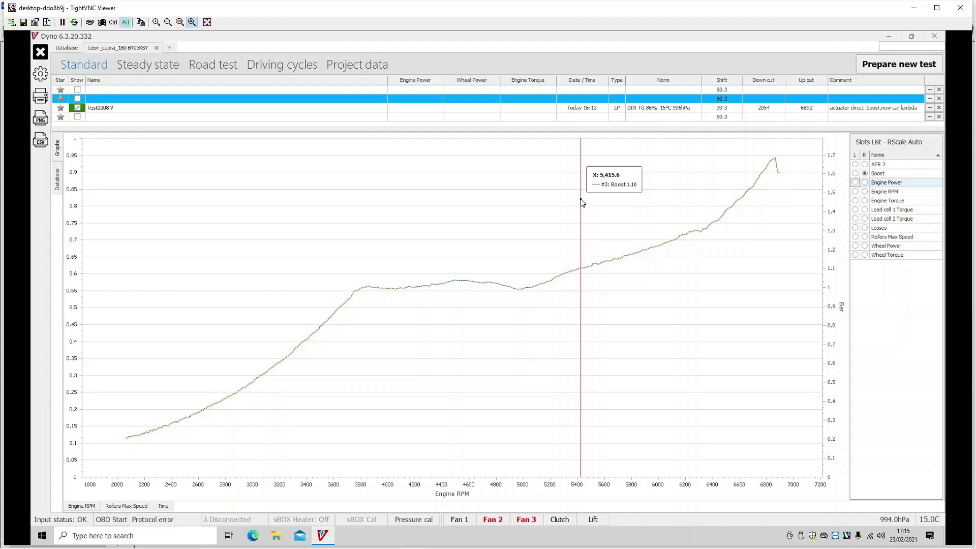
Switch to Ignitron and show the PID integrator minimum map of boost control preset 1
{"action": "key", "text": "alt+Tab"}
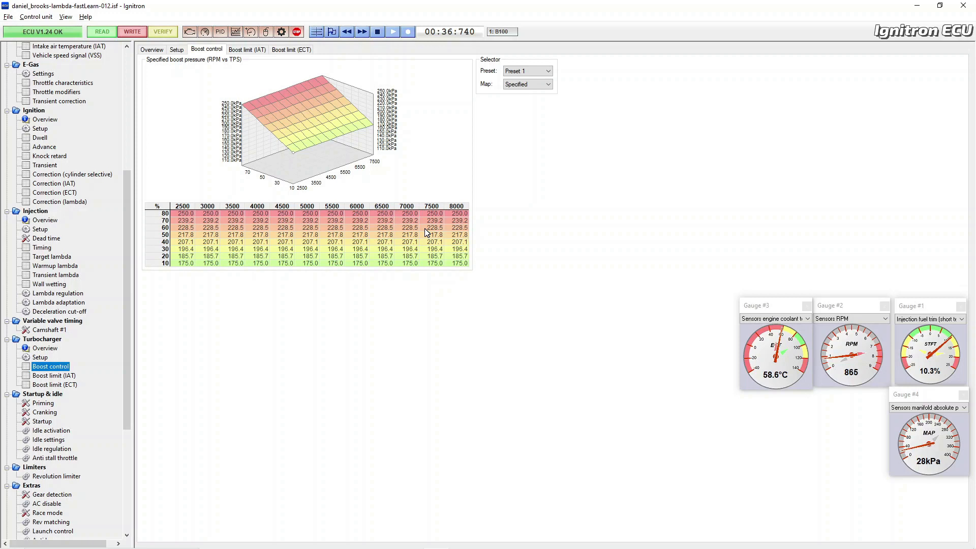
{"action": "left_click", "coordinate": [536, 85]}
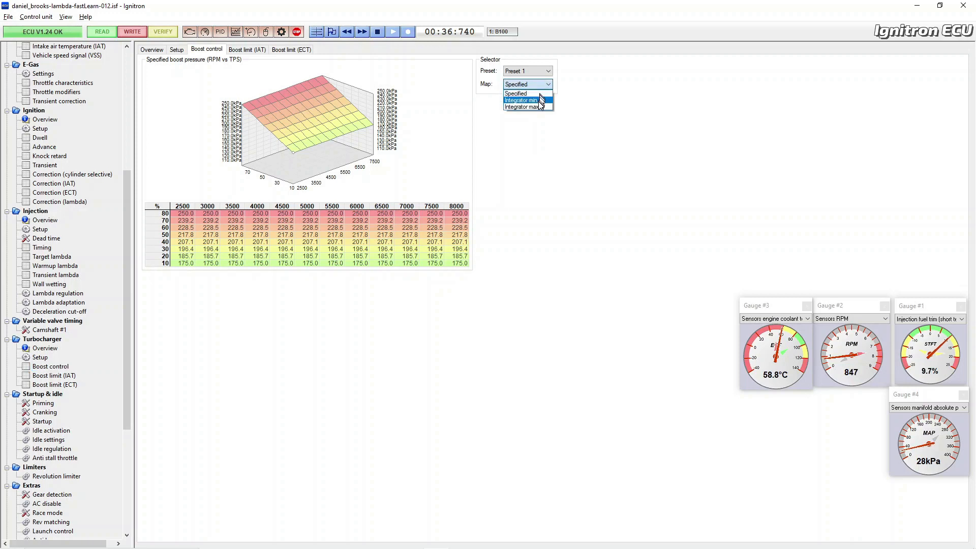
{"action": "left_click", "coordinate": [539, 101]}
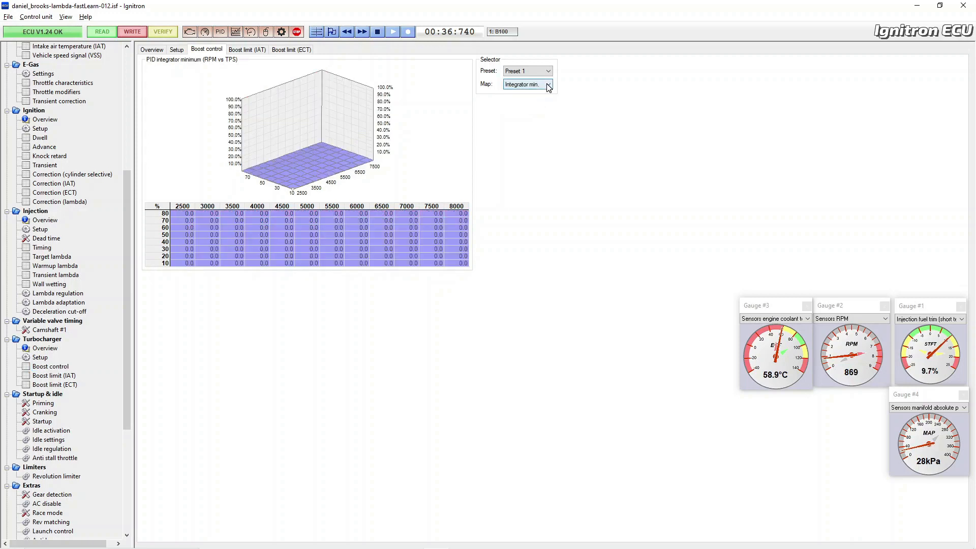
In the PID integrator maximum map, set the whole 80 % throttle row to 30.0 from 2500 to 8000 RPM
{"action": "left_click", "coordinate": [548, 85]}
{"action": "left_click", "coordinate": [544, 107]}
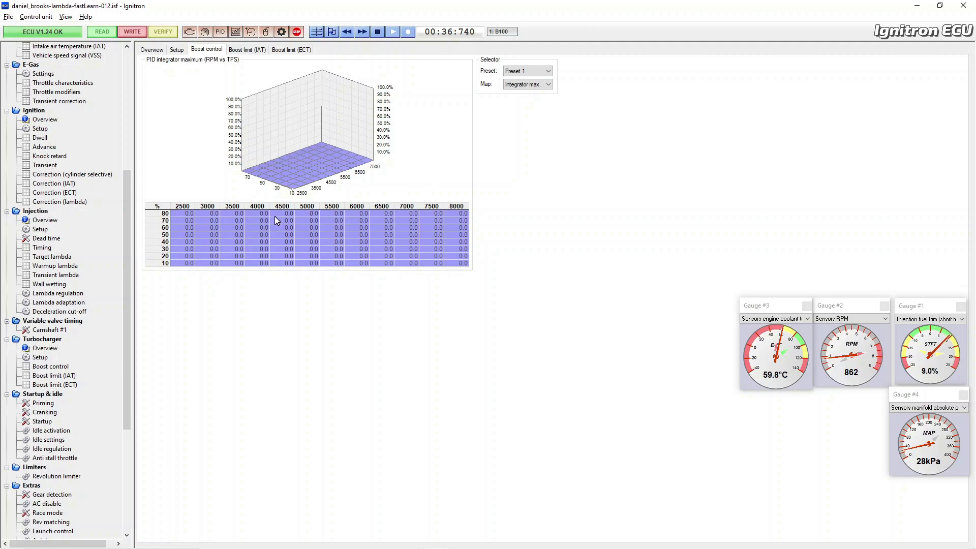
{"action": "left_click", "coordinate": [192, 218]}
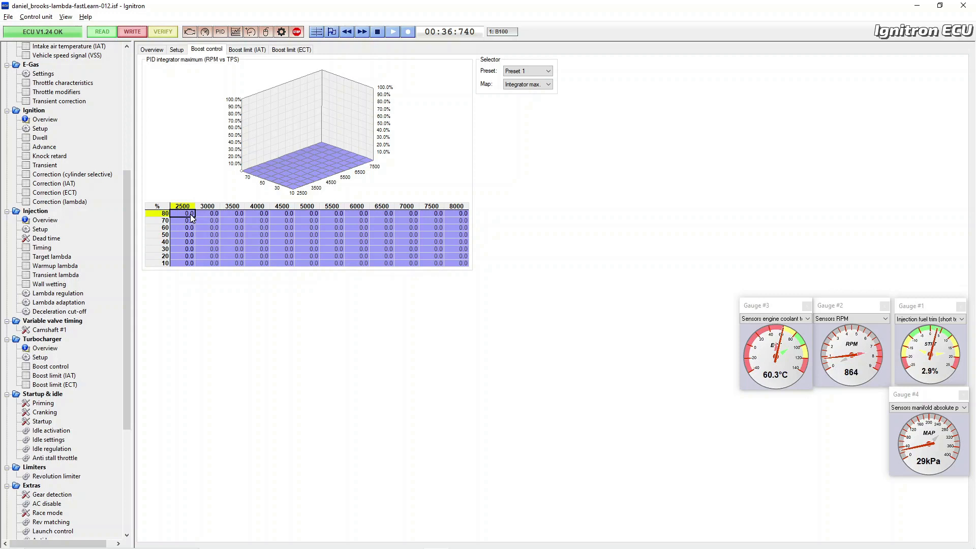
{"action": "type", "text": "30"}
{"action": "key", "text": "Return"}
{"action": "key", "text": "shift+Right"}
{"action": "key", "text": "shift+Right"}
{"action": "key", "text": "shift+Right"}
{"action": "key", "text": "shift+Right"}
{"action": "key", "text": "shift+Right"}
{"action": "key", "text": "shift+Right"}
{"action": "key", "text": "shift+Right"}
{"action": "key", "text": "shift+Right"}
{"action": "key", "text": "shift+Right"}
{"action": "key", "text": "shift+Right"}
{"action": "key", "text": "shift+Right"}
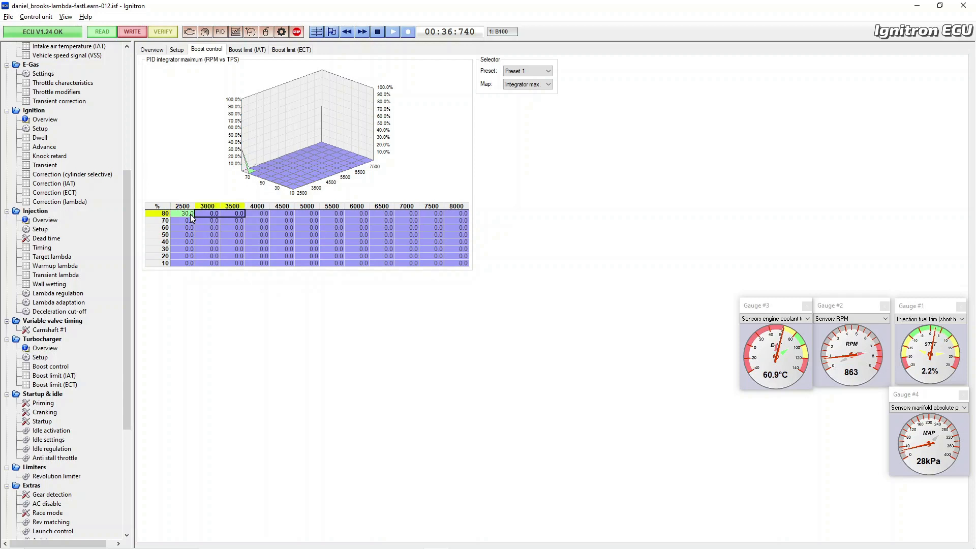
{"action": "type", "text": "30.0\t30.0\t30.0\t30.0\t30.0\t30.0\t30.0\t30.0\t30.0\t30.0\t30.0"}
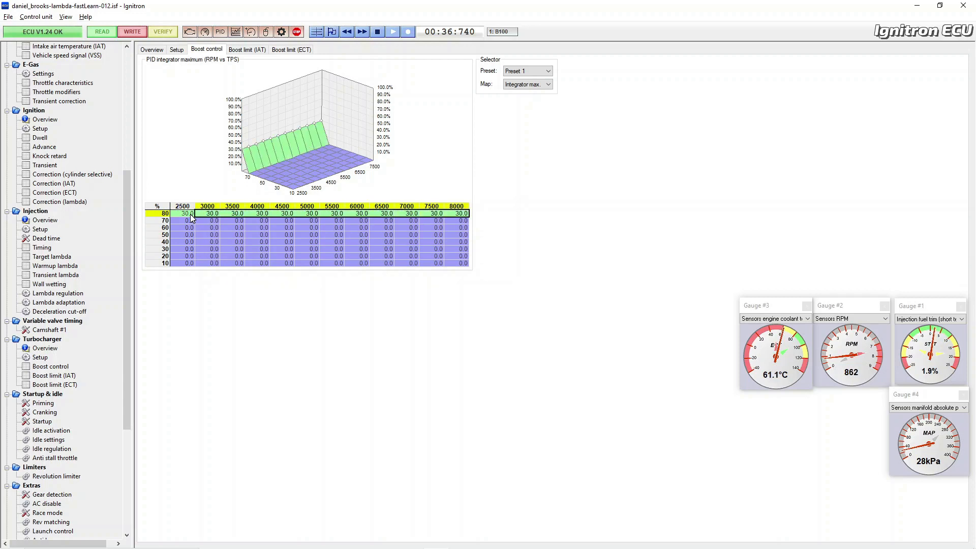
Interpolate the whole integrator maximum map vertically between the 80 % and 10 % throttle rows
{"action": "key", "text": "Left"}
{"action": "key", "text": "Down"}
{"action": "key", "text": "Down"}
{"action": "key", "text": "Left"}
{"action": "key", "text": "Left"}
{"action": "key", "text": "Left"}
{"action": "key", "text": "Left"}
{"action": "key", "text": "Left"}
{"action": "key", "text": "Left"}
{"action": "key", "text": "Left"}
{"action": "key", "text": "Left"}
{"action": "key", "text": "Left"}
{"action": "key", "text": "Left"}
{"action": "key", "text": "Down"}
{"action": "key", "text": "Down"}
{"action": "key", "text": "Down"}
{"action": "key", "text": "Down"}
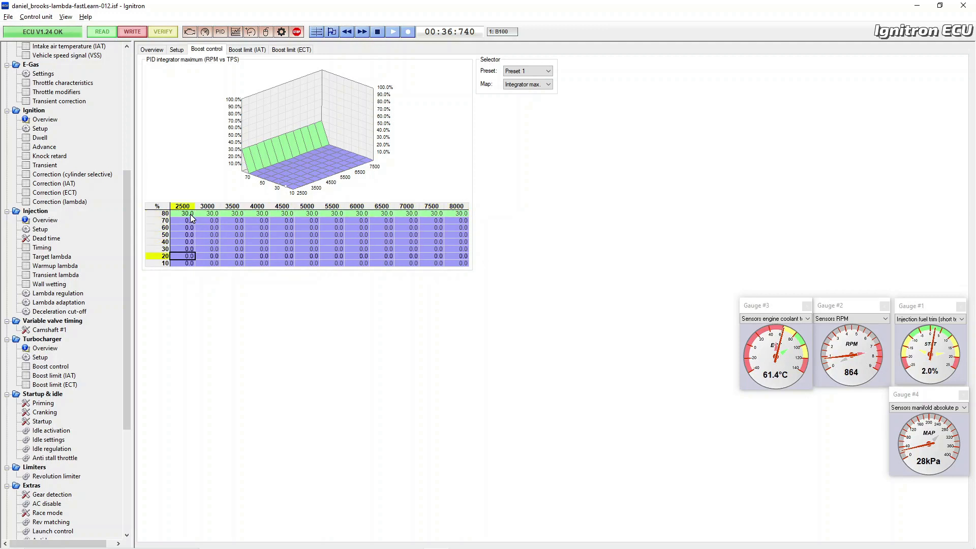
{"action": "key", "text": "Up"}
{"action": "key", "text": "Up"}
{"action": "key", "text": "Up"}
{"action": "key", "text": "Up"}
{"action": "key", "text": "Up"}
{"action": "key", "text": "Up"}
{"action": "key", "text": "shift+Right"}
{"action": "key", "text": "shift+Right"}
{"action": "key", "text": "shift+Right"}
{"action": "key", "text": "shift+Right"}
{"action": "key", "text": "shift+Right"}
{"action": "key", "text": "shift+Right"}
{"action": "key", "text": "shift+Right"}
{"action": "key", "text": "shift+Right"}
{"action": "key", "text": "shift+Right"}
{"action": "key", "text": "shift+Right"}
{"action": "key", "text": "shift+Right"}
{"action": "key", "text": "shift+Down"}
{"action": "key", "text": "shift+Down"}
{"action": "key", "text": "shift+Down"}
{"action": "key", "text": "shift+Down"}
{"action": "key", "text": "shift+Down"}
{"action": "key", "text": "shift+Down"}
{"action": "key", "text": "shift+Down"}
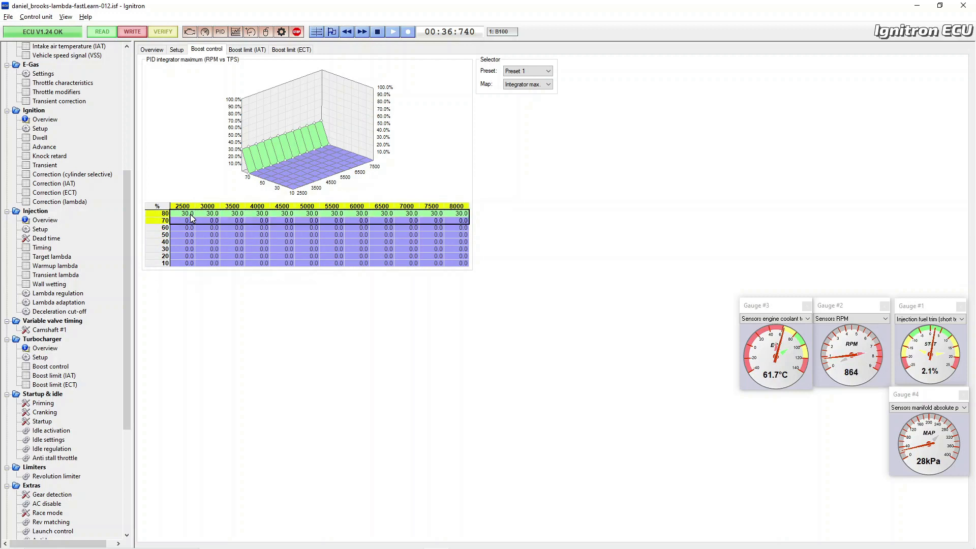
{"action": "right_click", "coordinate": [209, 240]}
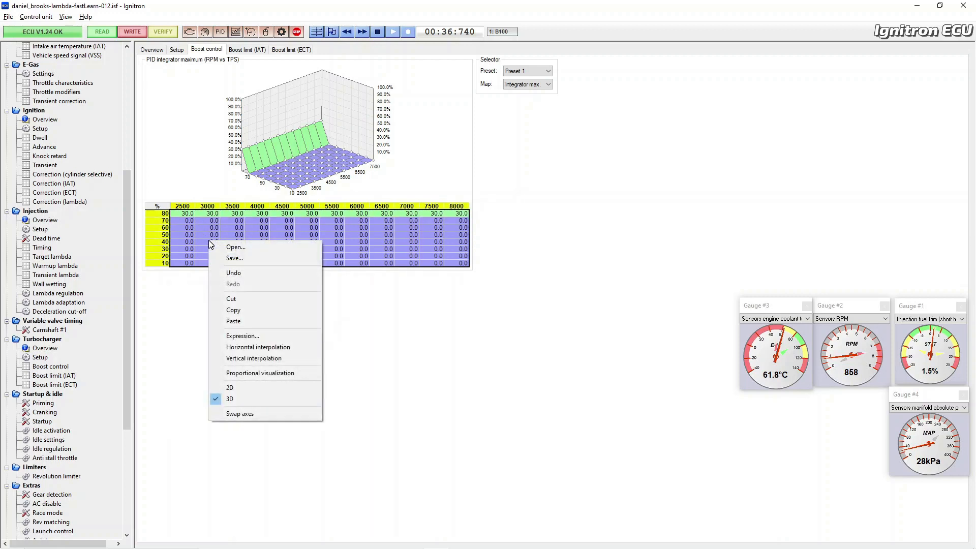
{"action": "left_click", "coordinate": [237, 358]}
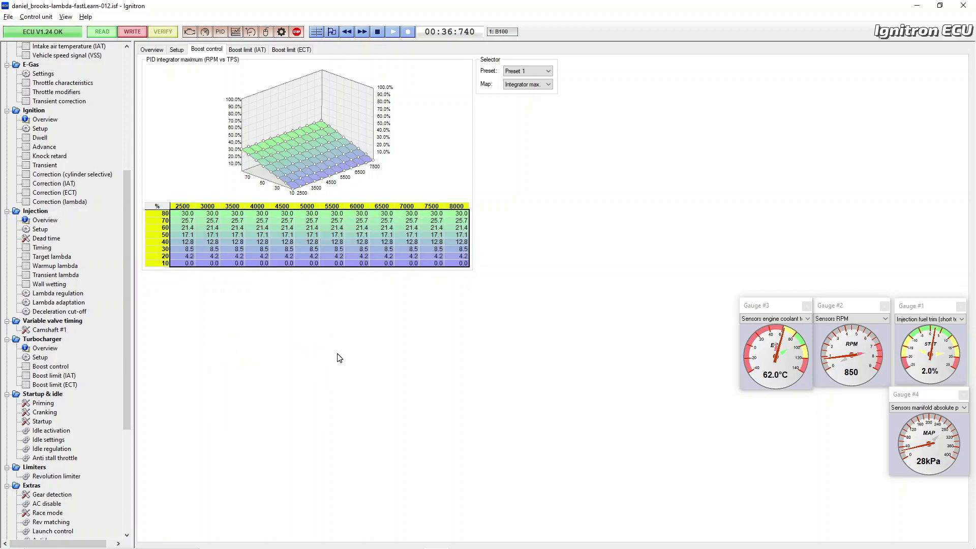
{"action": "left_click", "coordinate": [385, 243]}
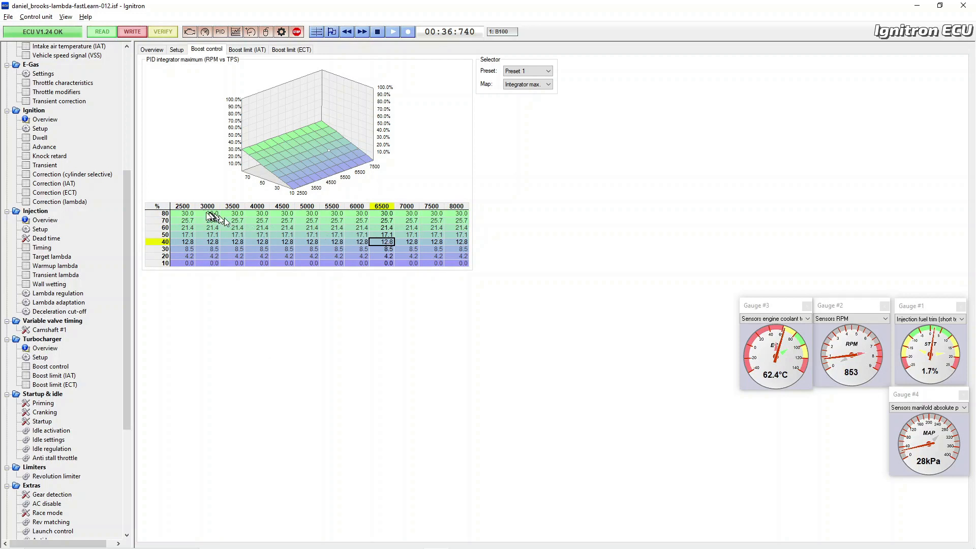
{"action": "left_click", "coordinate": [184, 222]}
{"action": "left_click", "coordinate": [181, 214]}
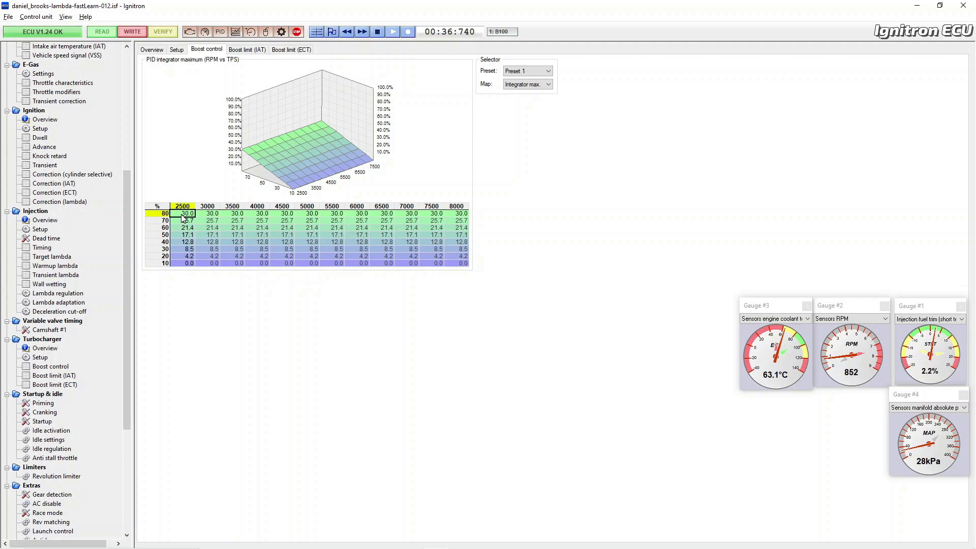
Write the revised boost control map to the ECU and save the settings as a new file with the version number 013
{"action": "left_click", "coordinate": [134, 35]}
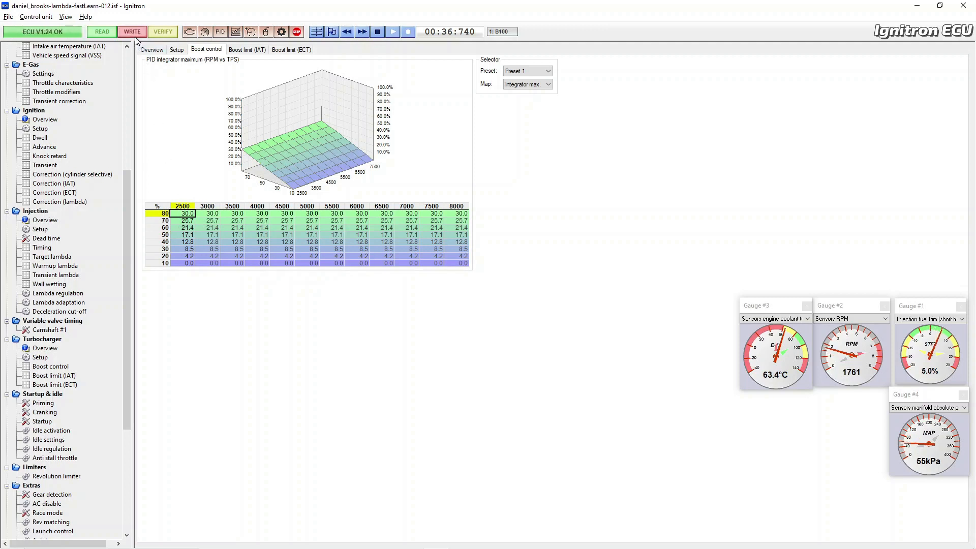
{"action": "left_click", "coordinate": [7, 16]}
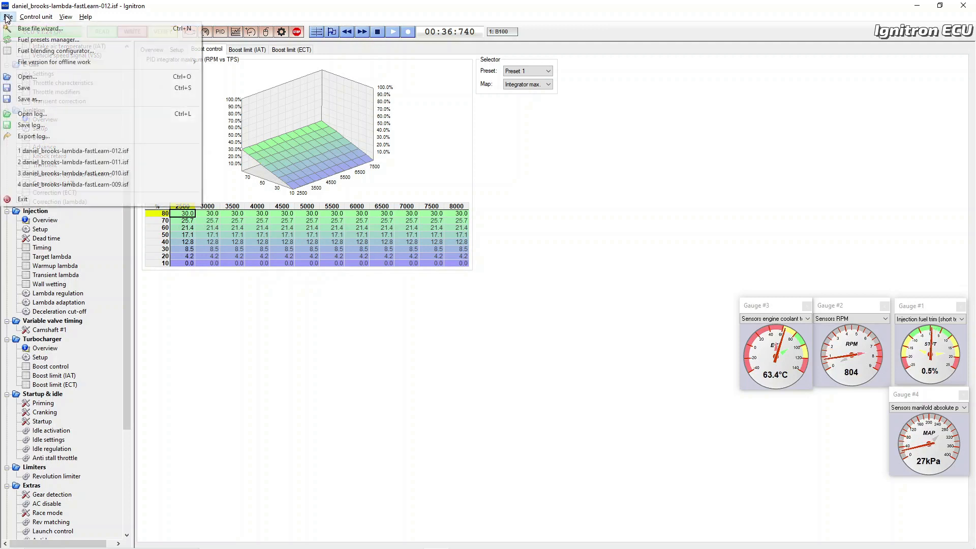
{"action": "left_click", "coordinate": [51, 100]}
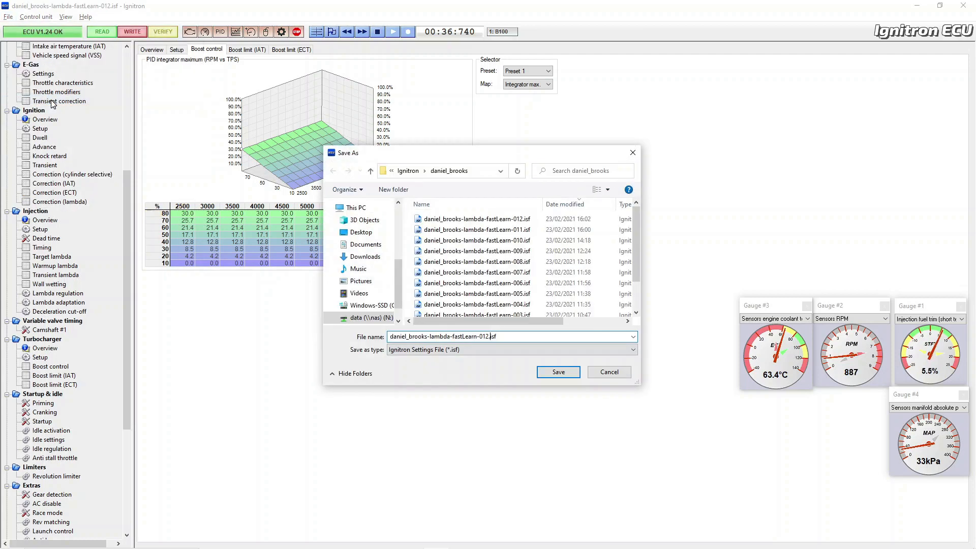
{"action": "key", "text": "BackSpace"}
{"action": "type", "text": "3"}
{"action": "left_click", "coordinate": [550, 372]}
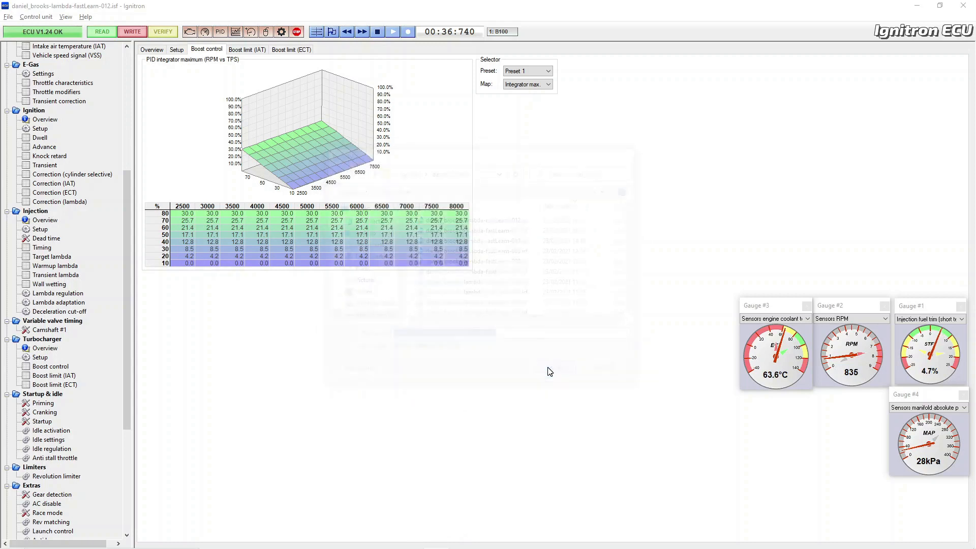
Examine the boost limit curves for intake air temperature and engine coolant temperature
{"action": "left_click", "coordinate": [249, 51]}
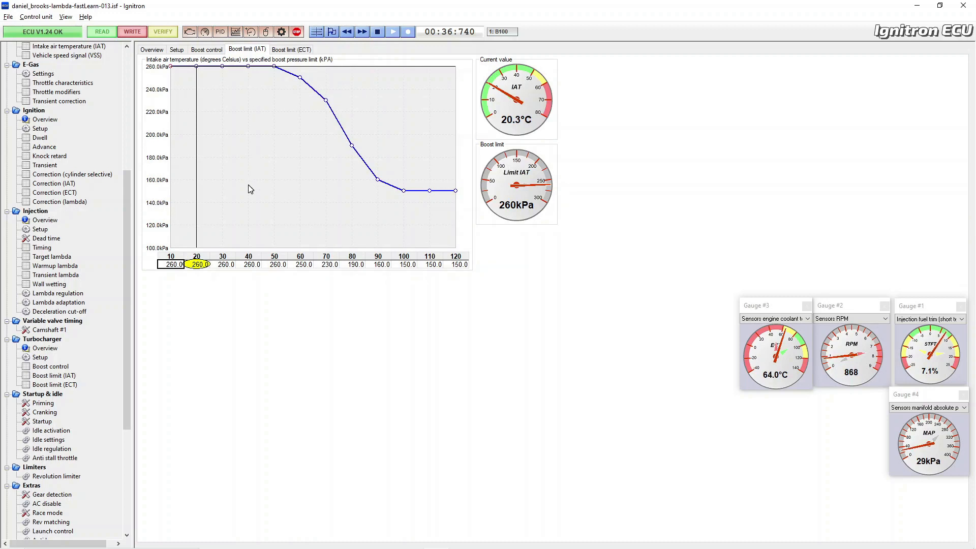
{"action": "left_click_drag", "start_coordinate": [173, 265], "coordinate": [267, 267]}
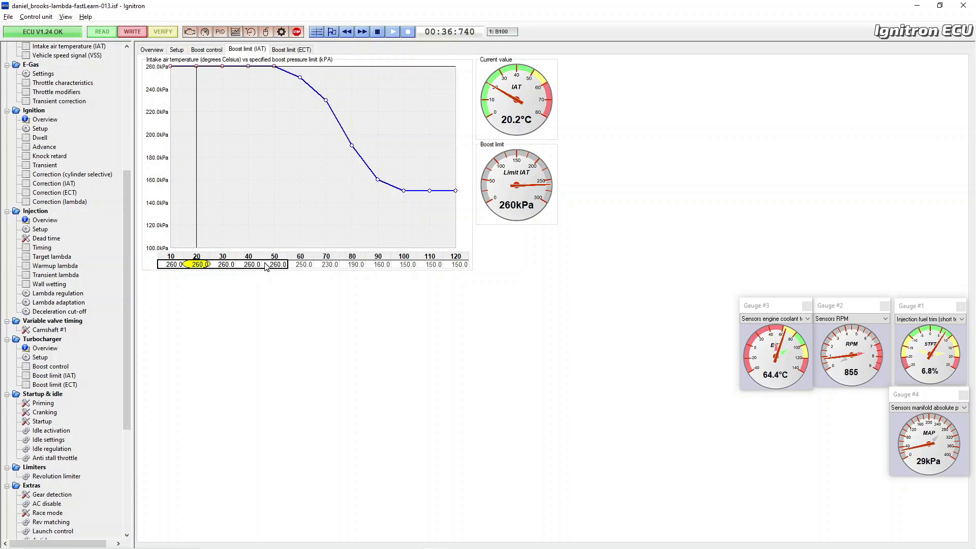
{"action": "left_click", "coordinate": [302, 51]}
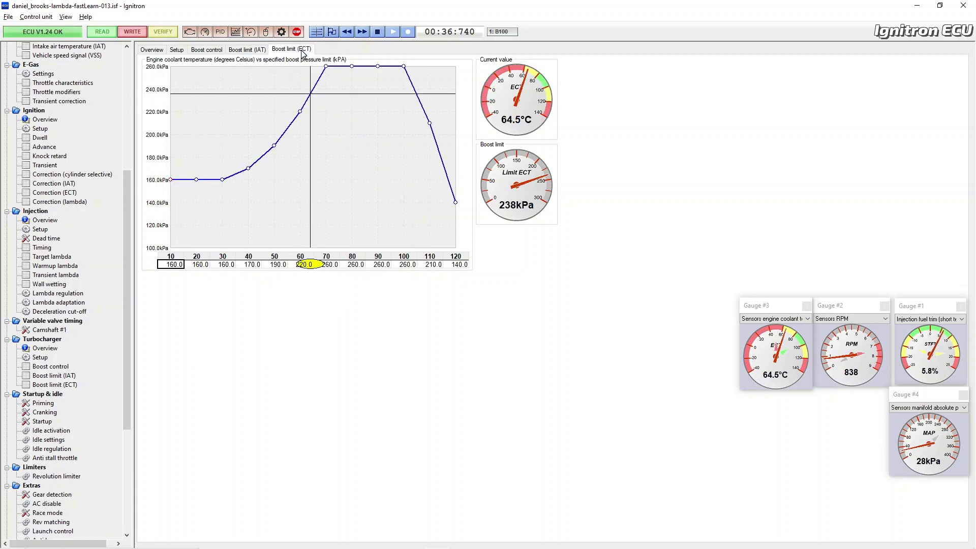
{"action": "left_click", "coordinate": [335, 265]}
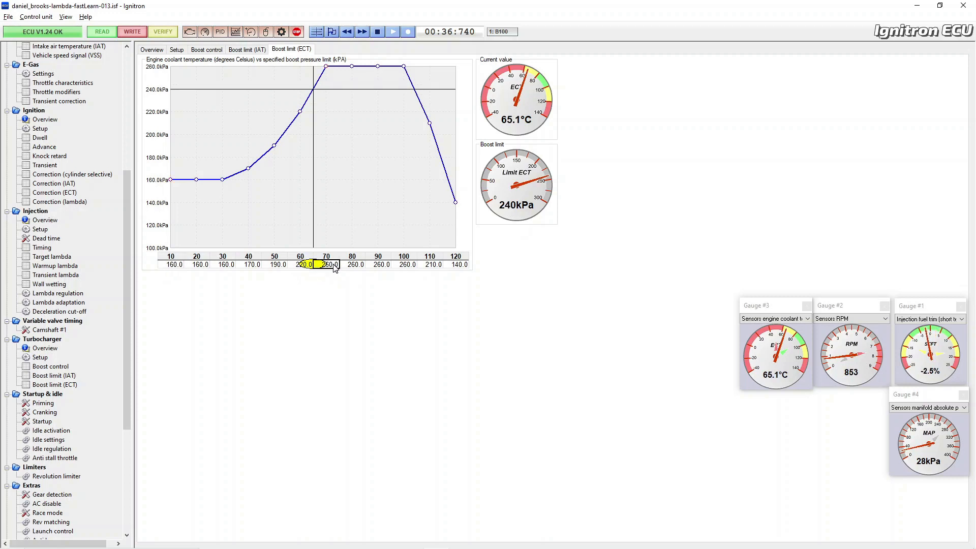
In the limp mode MAP check, raise the maximum allowed MAP to 265.0 kPa at every RPM point from 1500 to 7000
{"action": "left_click_drag", "start_coordinate": [127, 425], "coordinate": [126, 524]}
{"action": "left_click", "coordinate": [48, 522]}
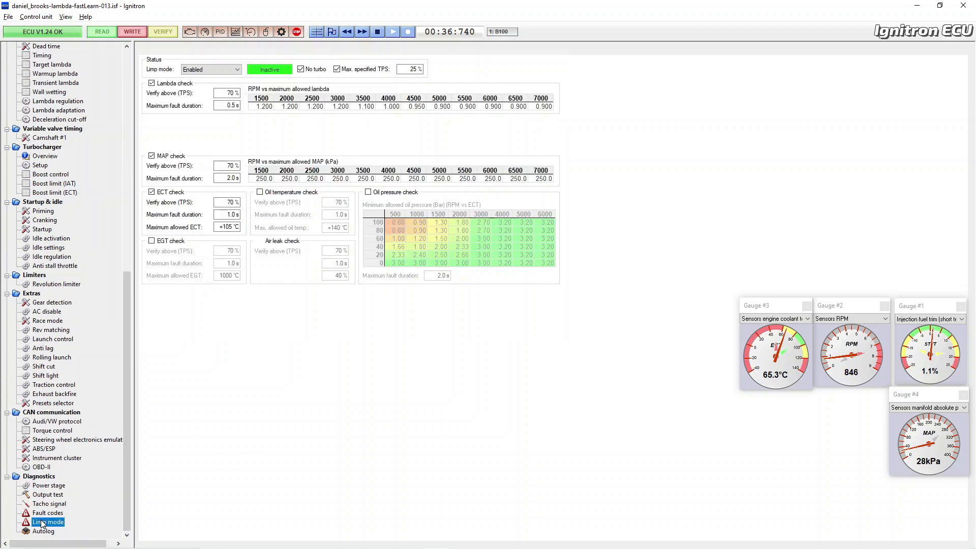
{"action": "left_click", "coordinate": [318, 178]}
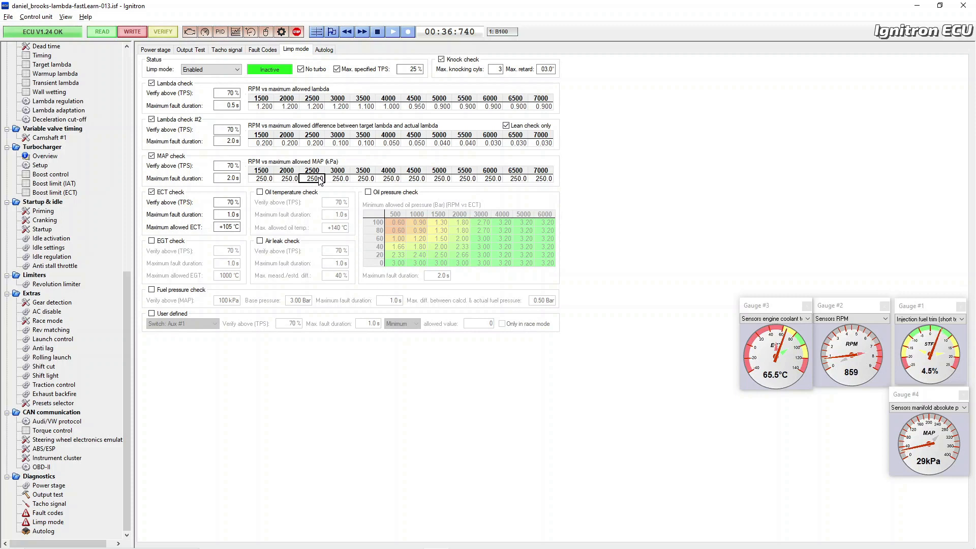
{"action": "key", "text": "Left"}
{"action": "key", "text": "Left"}
{"action": "key", "text": "shift+Right"}
{"action": "key", "text": "shift+Right"}
{"action": "key", "text": "shift+Right"}
{"action": "key", "text": "shift+Right"}
{"action": "key", "text": "shift+Right"}
{"action": "key", "text": "shift+Right"}
{"action": "key", "text": "shift+Right"}
{"action": "key", "text": "shift+Right"}
{"action": "key", "text": "shift+Right"}
{"action": "key", "text": "shift+Right"}
{"action": "key", "text": "shift+Right"}
{"action": "key", "text": "Page_Up"}
{"action": "key", "text": "Page_Up"}
{"action": "key", "text": "Page_Up"}
{"action": "key", "text": "Page_Up"}
{"action": "key", "text": "Page_Up"}
{"action": "key", "text": "Page_Up"}
{"action": "key", "text": "Page_Up"}
{"action": "key", "text": "Page_Up"}
{"action": "key", "text": "Page_Up"}
{"action": "key", "text": "Page_Up"}
{"action": "key", "text": "Page_Up"}
{"action": "key", "text": "Page_Up"}
{"action": "key", "text": "Page_Up"}
{"action": "key", "text": "Page_Up"}
{"action": "key", "text": "Page_Up"}
{"action": "key", "text": "Page_Up"}
{"action": "key", "text": "Page_Up"}
{"action": "key", "text": "Page_Up"}
{"action": "key", "text": "Page_Up"}
{"action": "key", "text": "Page_Up"}
{"action": "key", "text": "Page_Up"}
{"action": "key", "text": "Page_Up"}
{"action": "key", "text": "Page_Up"}
{"action": "key", "text": "Page_Up"}
{"action": "key", "text": "Page_Up"}
{"action": "key", "text": "Page_Up"}
{"action": "key", "text": "Page_Up"}
{"action": "key", "text": "Page_Up"}
{"action": "key", "text": "Page_Up"}
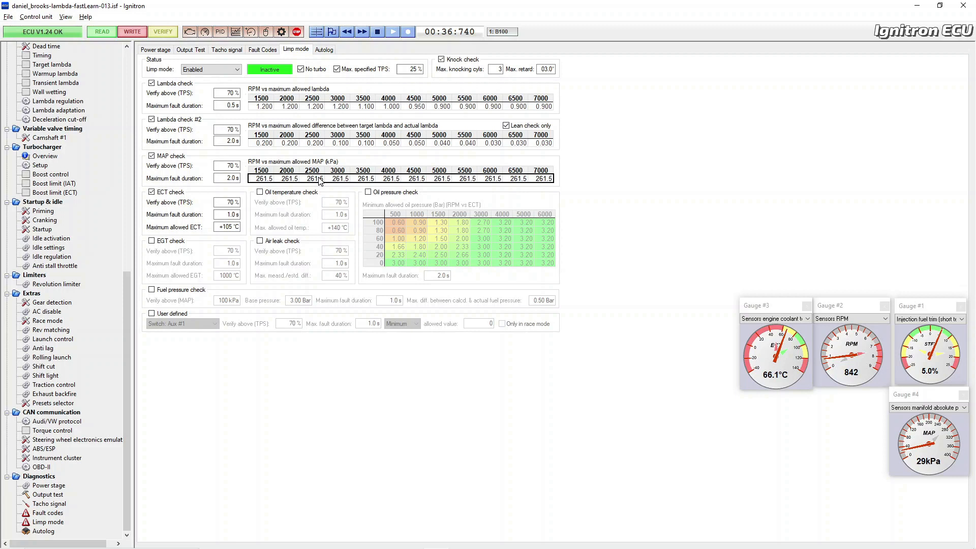
{"action": "key", "text": "Page_Up"}
{"action": "key", "text": "minus"}
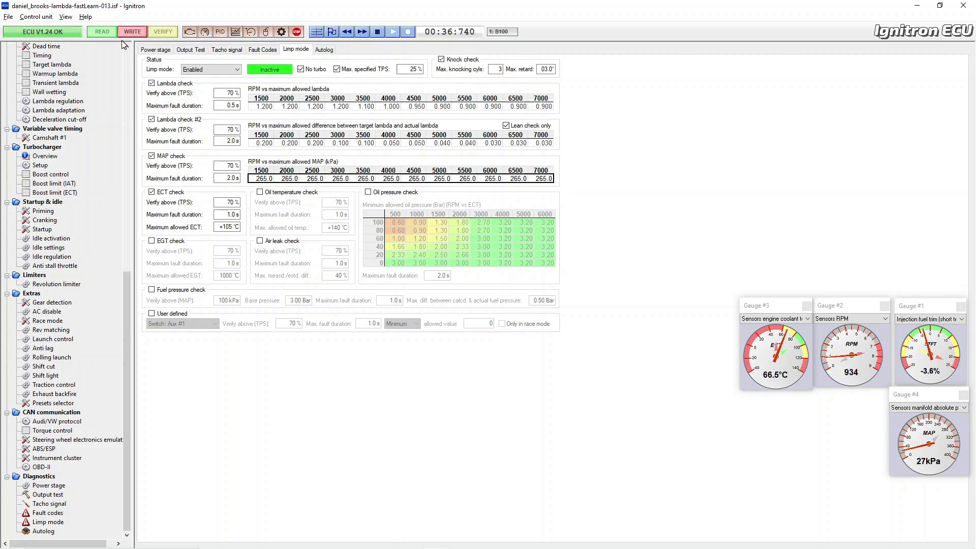
Set the MAP check's maximum fault duration to 0.5 s and its TPS threshold to 50 %, and save the settings file
{"action": "left_click", "coordinate": [226, 178]}
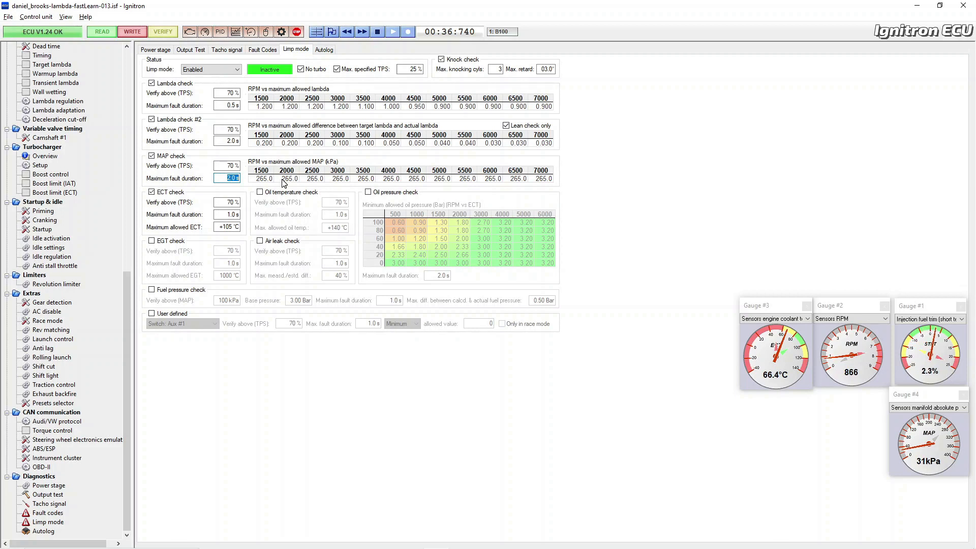
{"action": "type", "text": "0.5"}
{"action": "double_click", "coordinate": [223, 163]}
{"action": "type", "text": "50"}
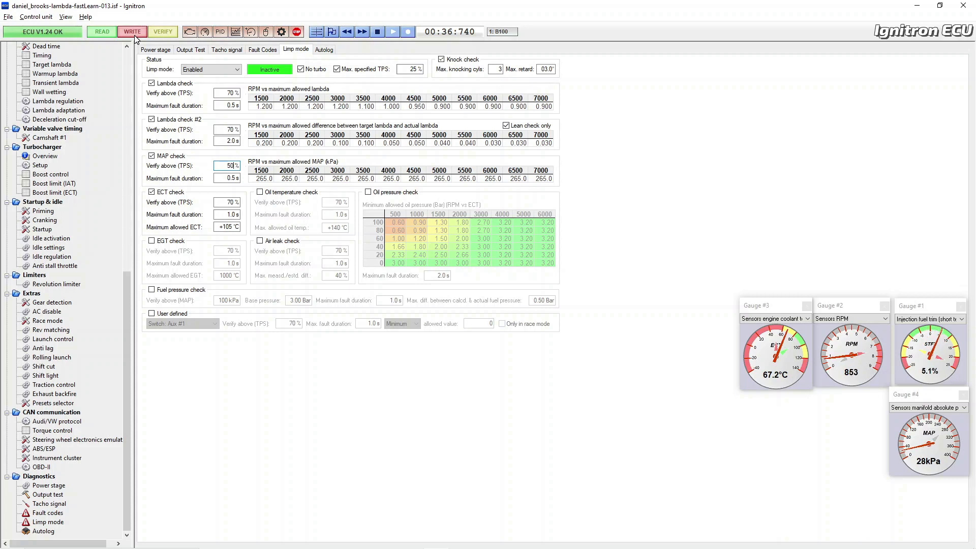
{"action": "left_click", "coordinate": [8, 17]}
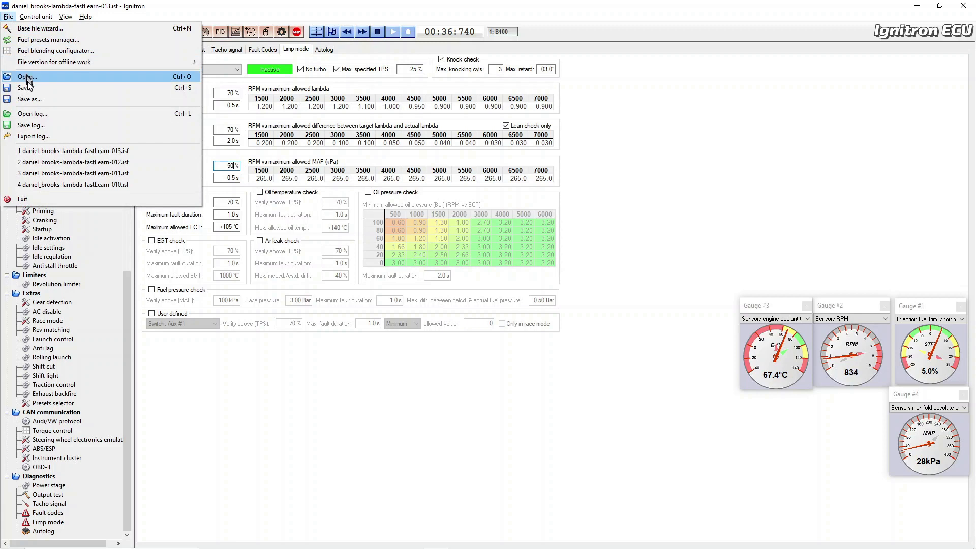
{"action": "left_click", "coordinate": [29, 89]}
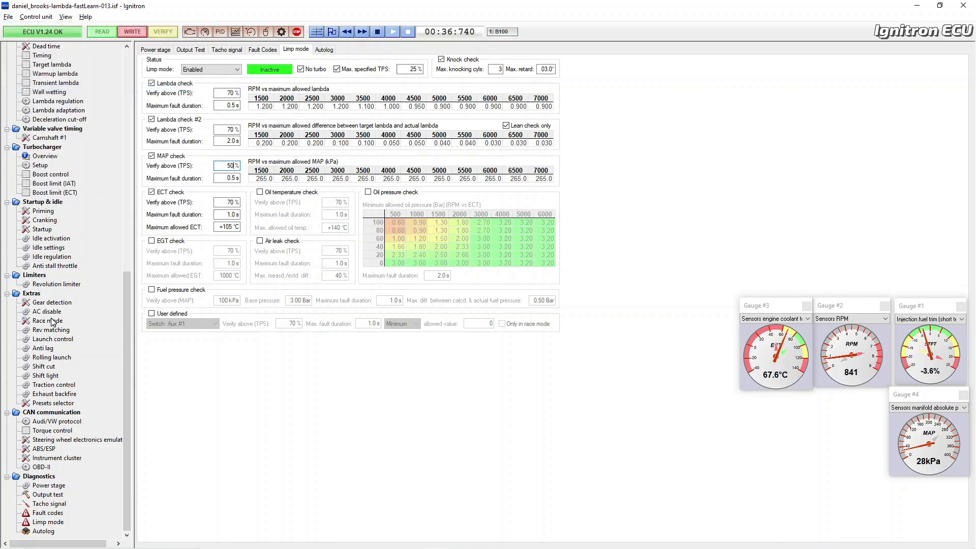
Open the ignition knock retard settings and shrink the Ignitron window to uncover the dyno software
{"action": "left_click_drag", "start_coordinate": [126, 281], "coordinate": [139, 172]}
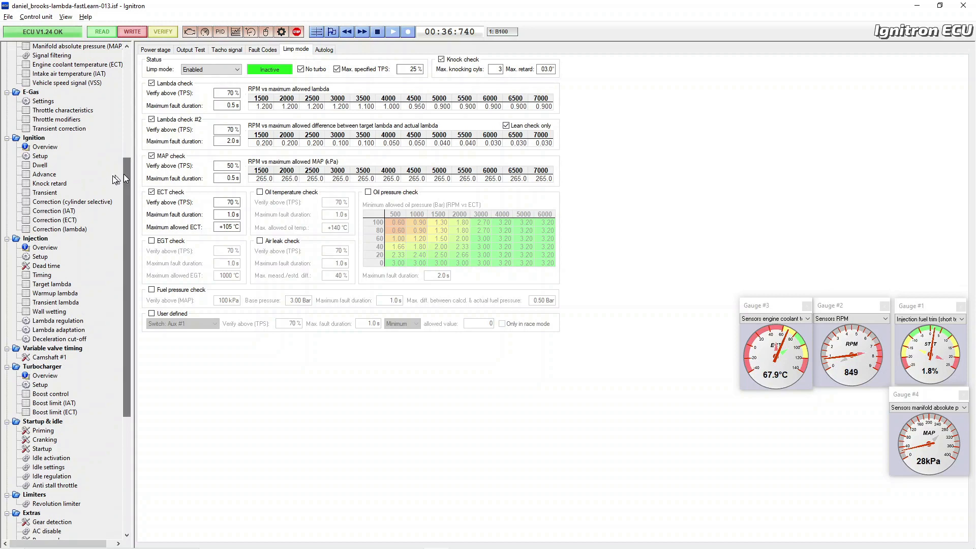
{"action": "left_click", "coordinate": [51, 183]}
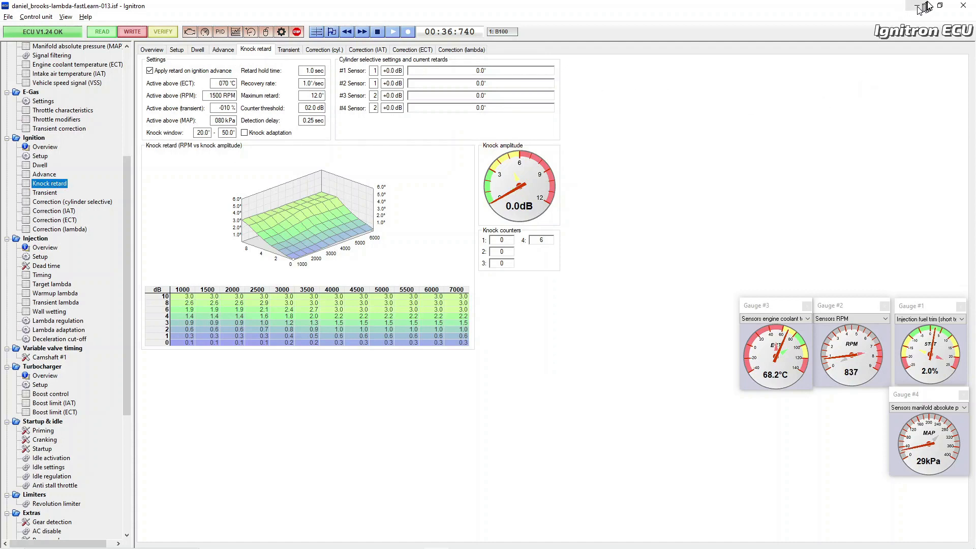
{"action": "left_click", "coordinate": [940, 6]}
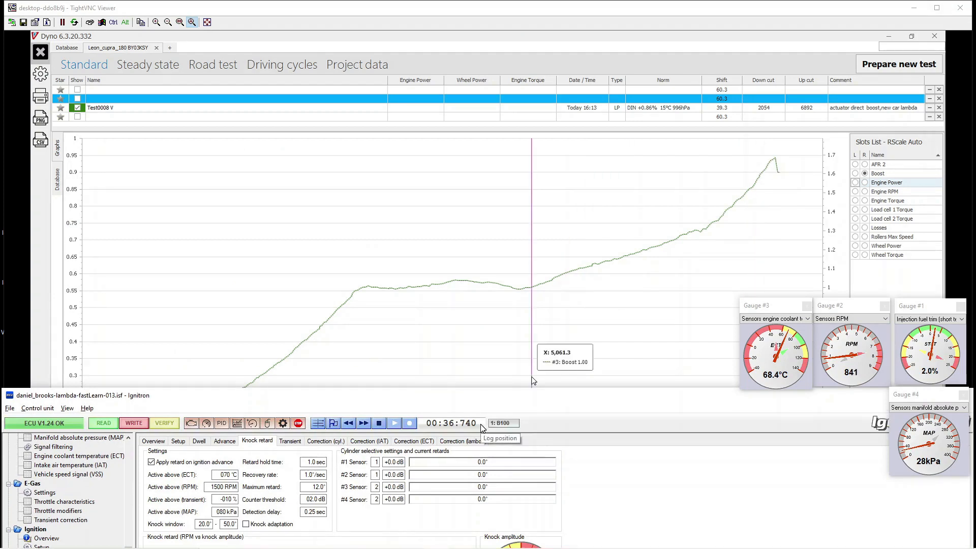
Prepare a new dyno test, append ",250kpa" to its comment, and start the test
{"action": "left_click", "coordinate": [904, 71]}
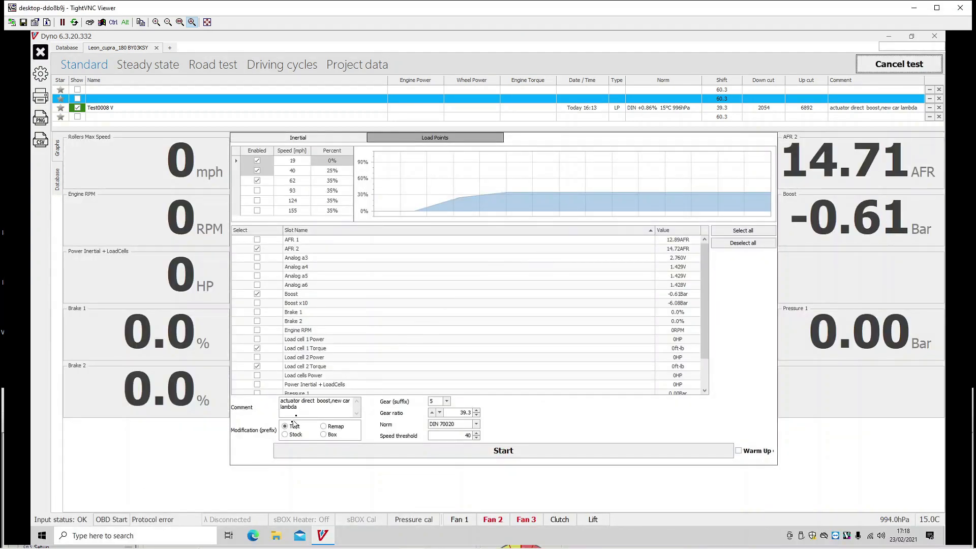
{"action": "left_click", "coordinate": [308, 405]}
{"action": "type", "text": ","}
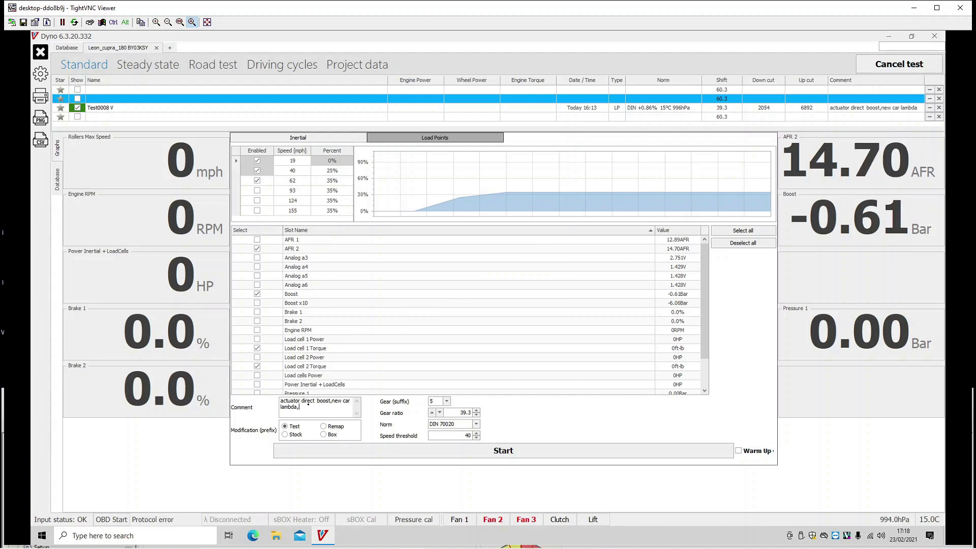
{"action": "type", "text": "250kpa"}
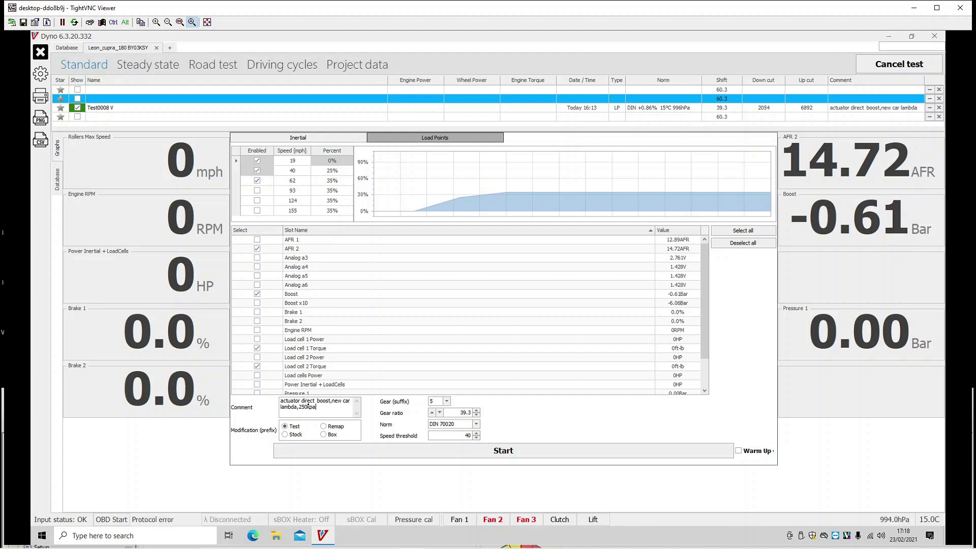
{"action": "left_click", "coordinate": [462, 451]}
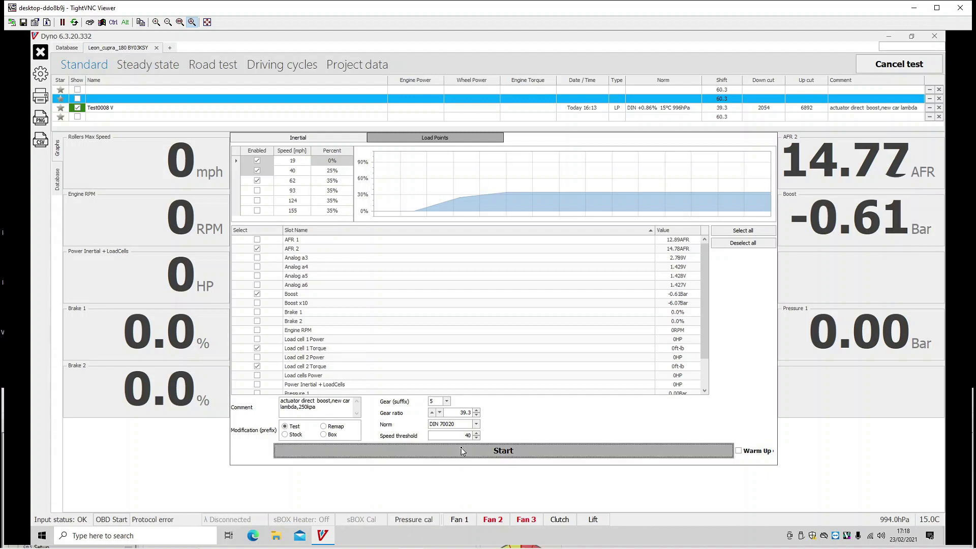
Start recording an ECU log in Ignitron, return to the dyno software and switch on Fan 1 for the run
{"action": "key", "text": "alt+Tab"}
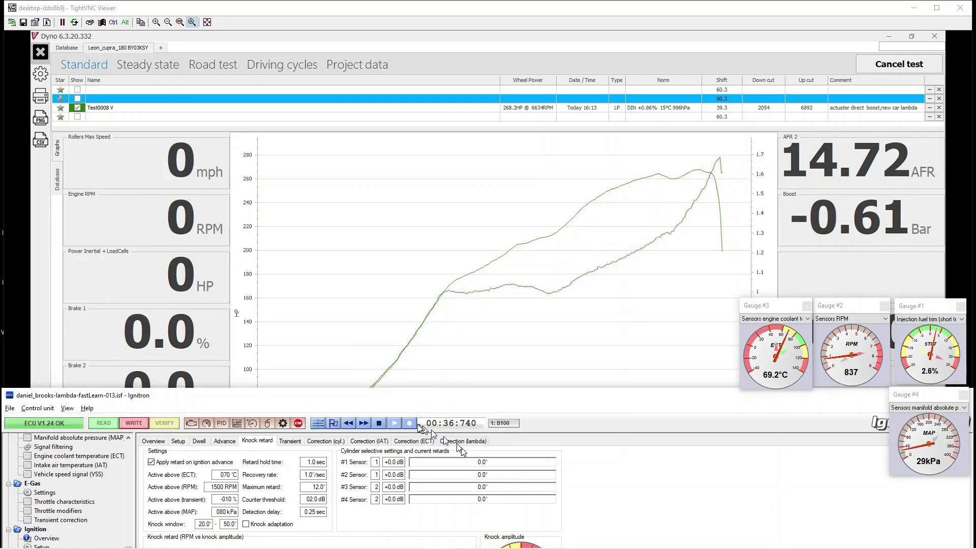
{"action": "left_click", "coordinate": [410, 423]}
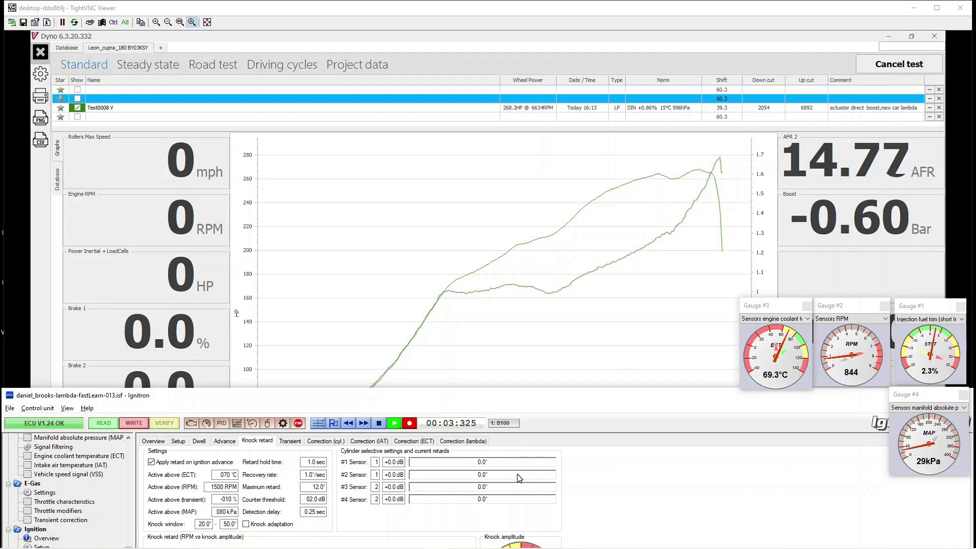
{"action": "key", "text": "alt+Tab"}
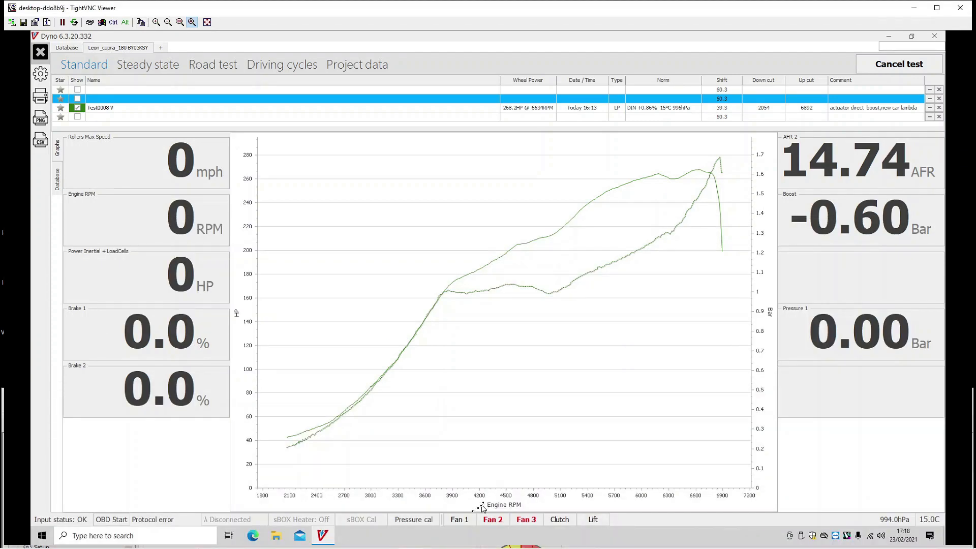
{"action": "left_click", "coordinate": [461, 521]}
Stop the Ignitron log recording after the run and save the log with "dyno8-250kpa-" prefixed to the suggested file name
{"action": "key", "text": "alt+Tab"}
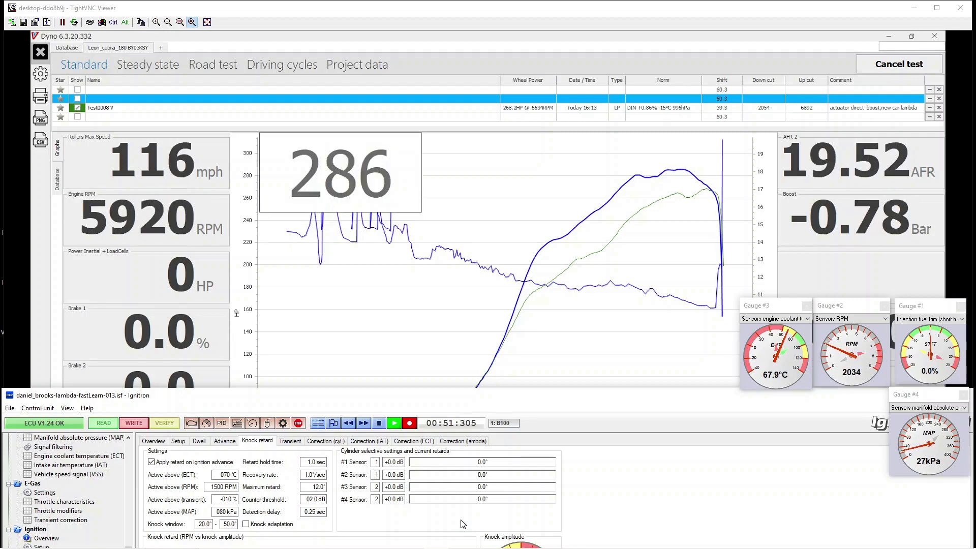
{"action": "left_click", "coordinate": [379, 423]}
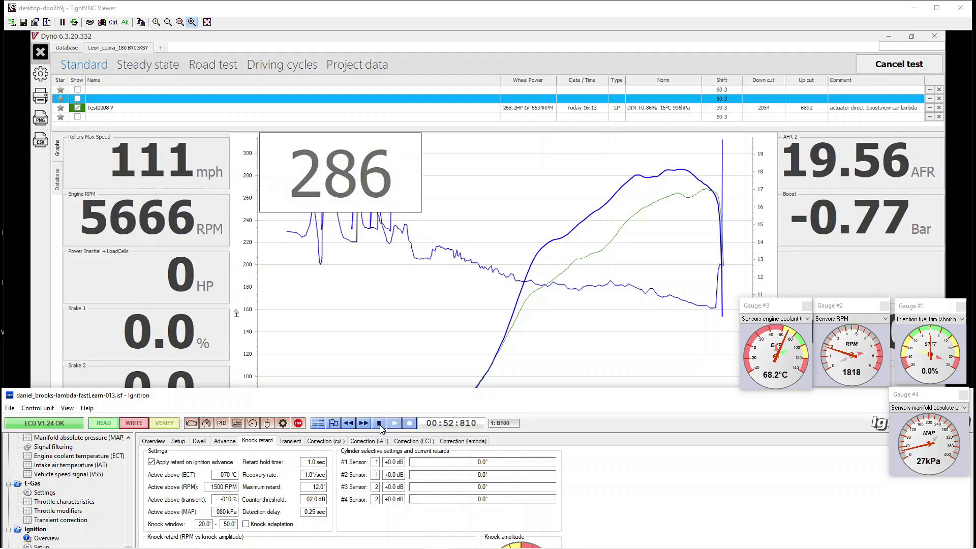
{"action": "double_click", "coordinate": [392, 399]}
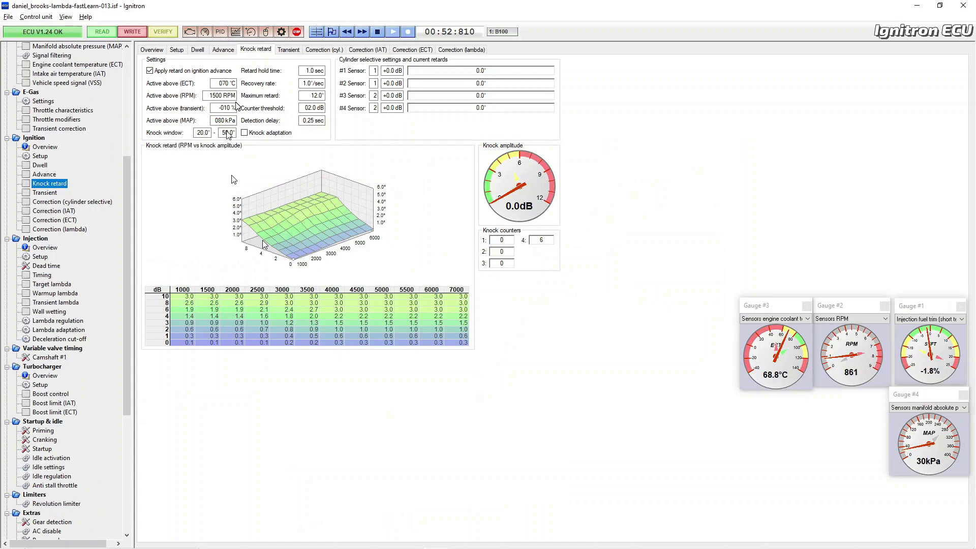
{"action": "left_click", "coordinate": [9, 18]}
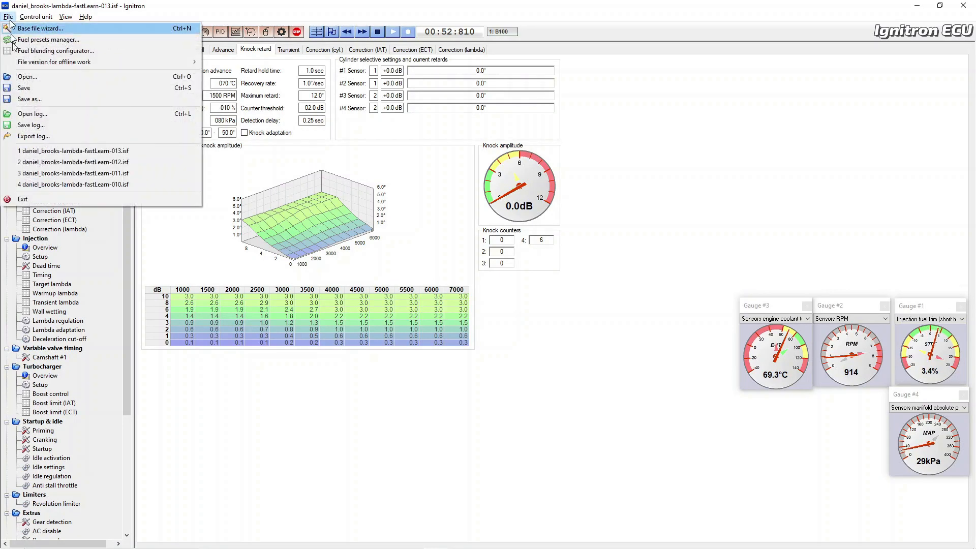
{"action": "left_click", "coordinate": [33, 126]}
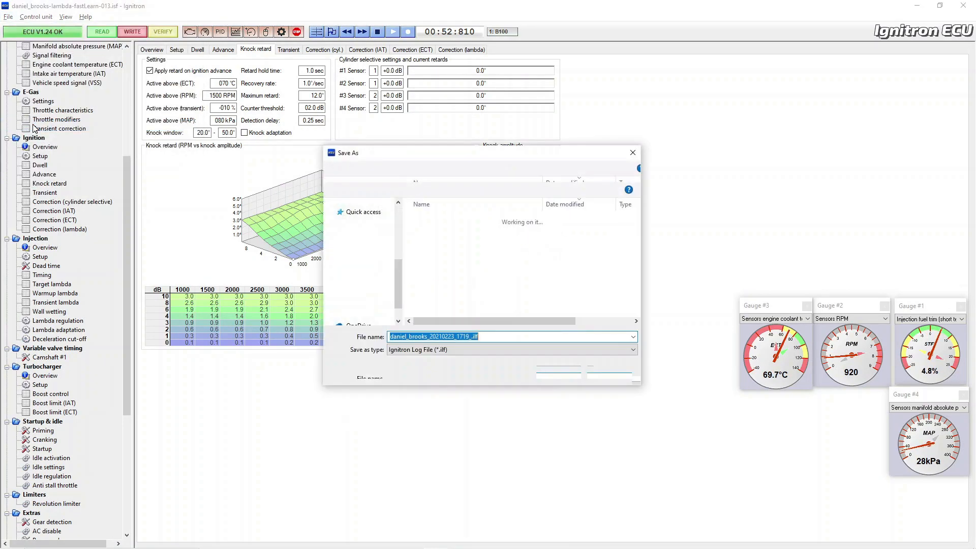
{"action": "type", "text": "dyno"}
{"action": "type", "text": "8-250"}
{"action": "type", "text": "kpa-"}
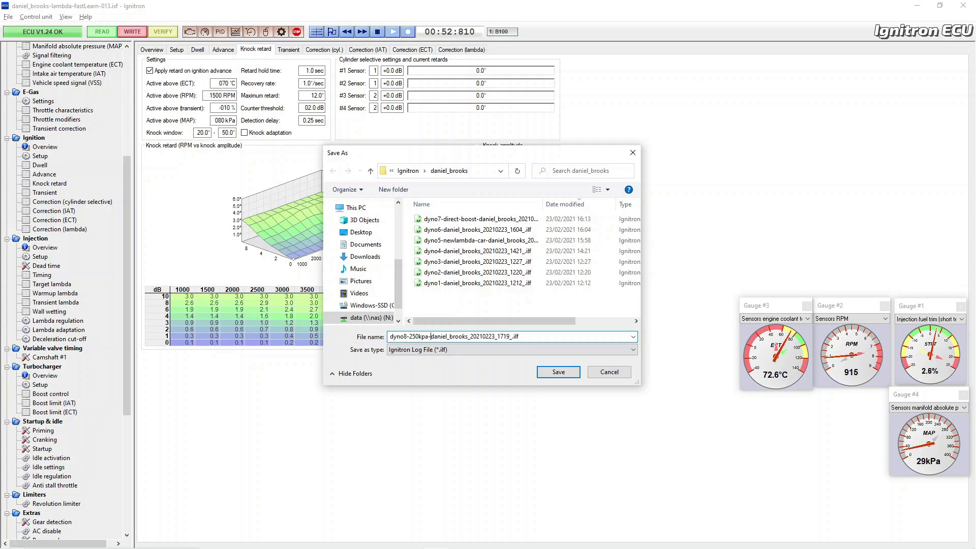
{"action": "key", "text": "Return"}
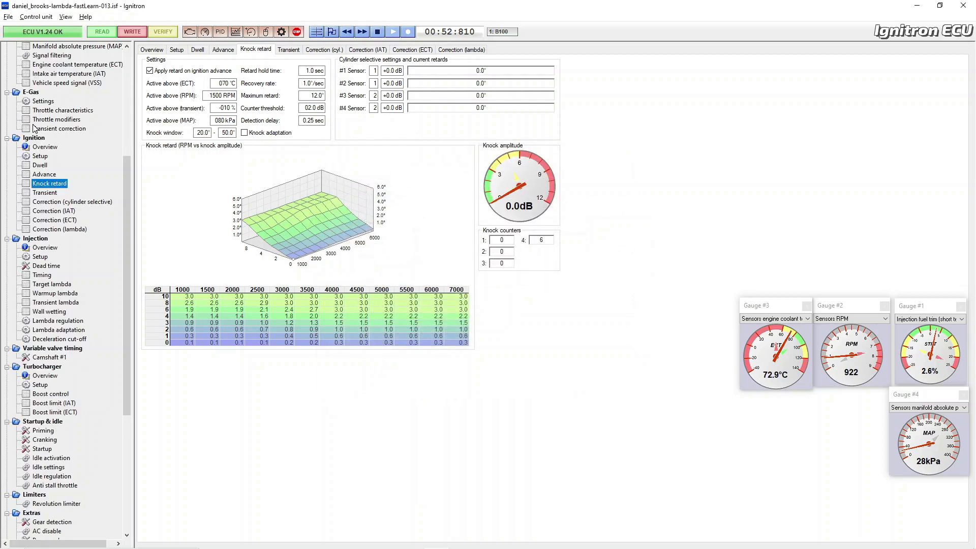
Open the saved dyno8-250kpa log at the power run and show the custom boost channels in an enlarged, widened log view
{"action": "left_click", "coordinate": [8, 17]}
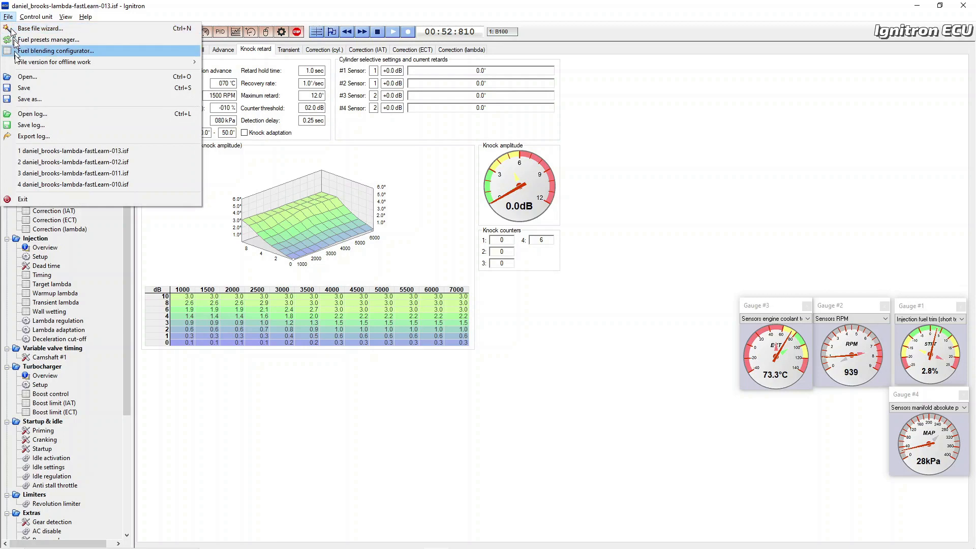
{"action": "left_click", "coordinate": [27, 114]}
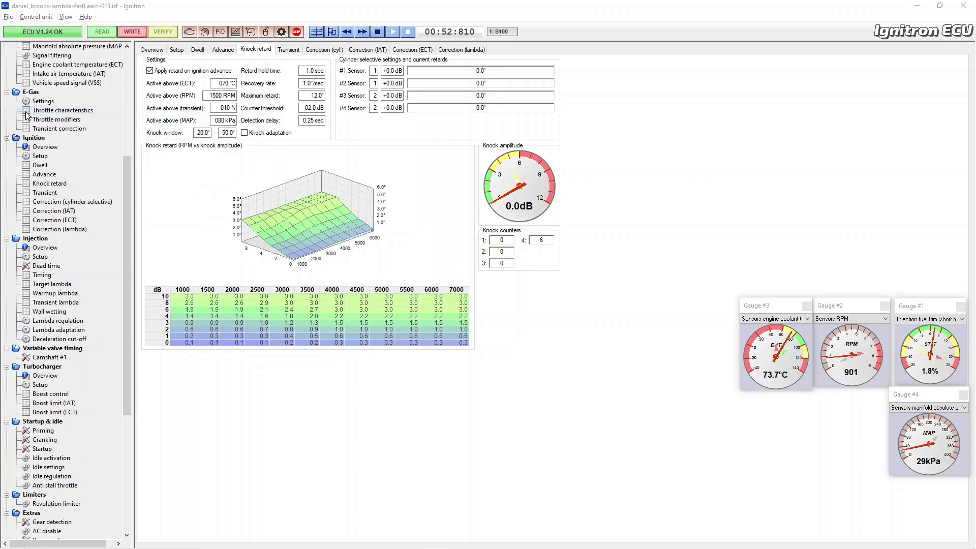
{"action": "double_click", "coordinate": [448, 220]}
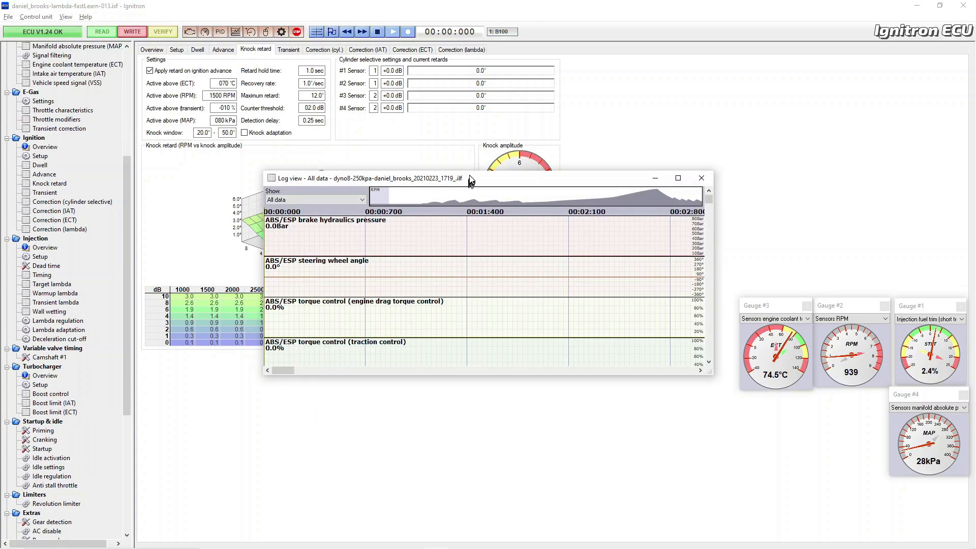
{"action": "double_click", "coordinate": [470, 173]}
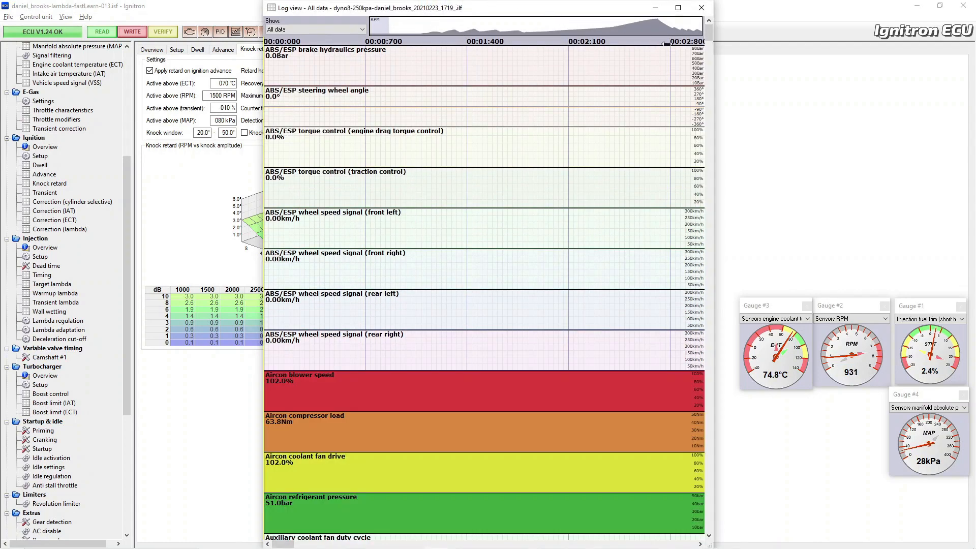
{"action": "left_click", "coordinate": [646, 28]}
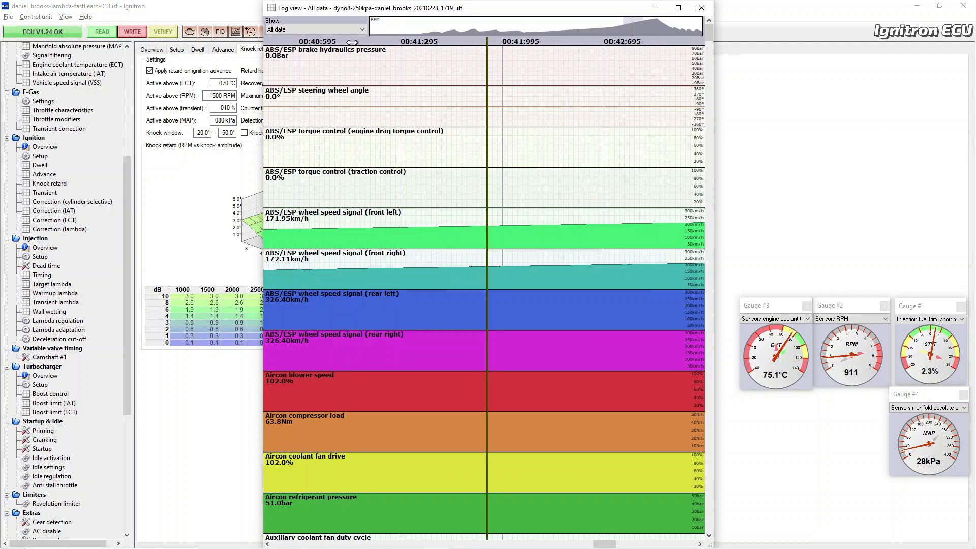
{"action": "left_click", "coordinate": [364, 30]}
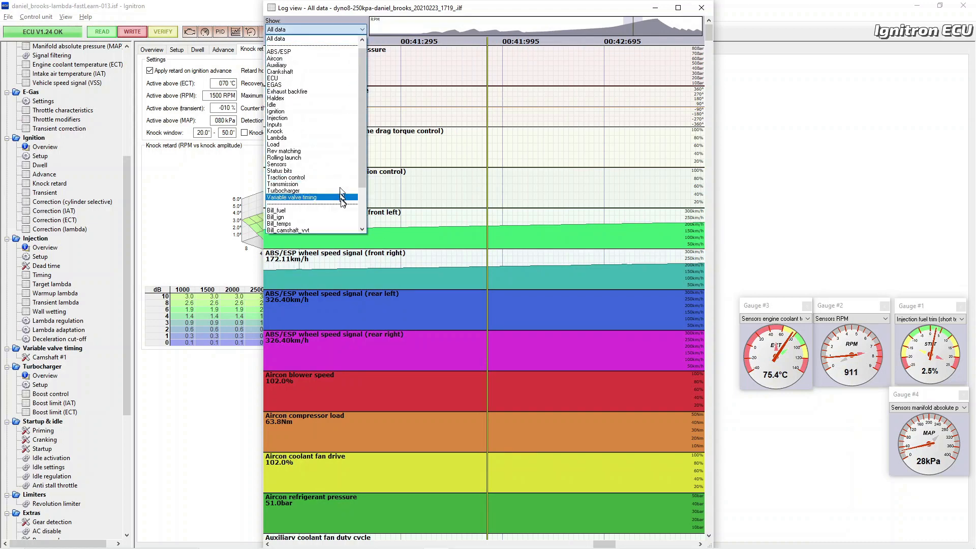
{"action": "scroll", "coordinate": [354, 229], "scroll_direction": "down", "scroll_amount": 1}
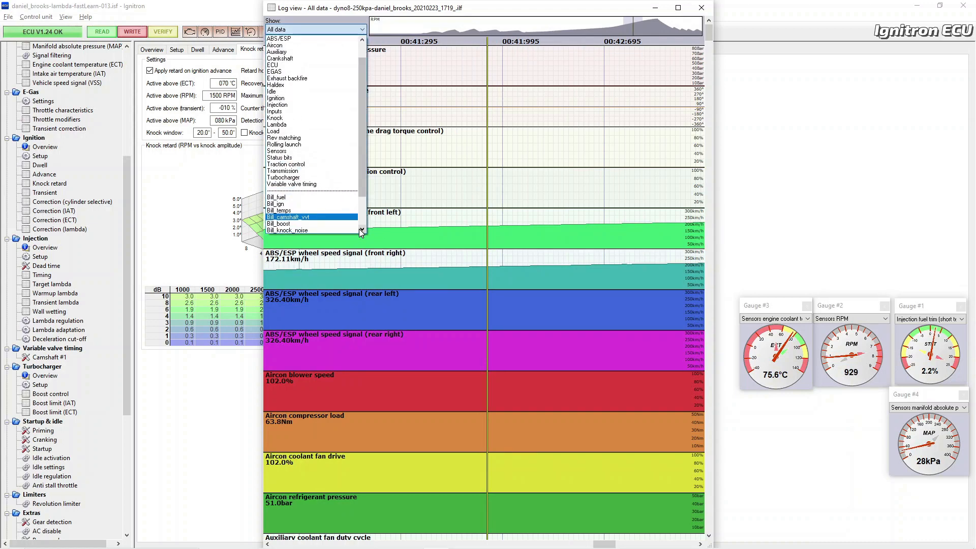
{"action": "left_click", "coordinate": [344, 224]}
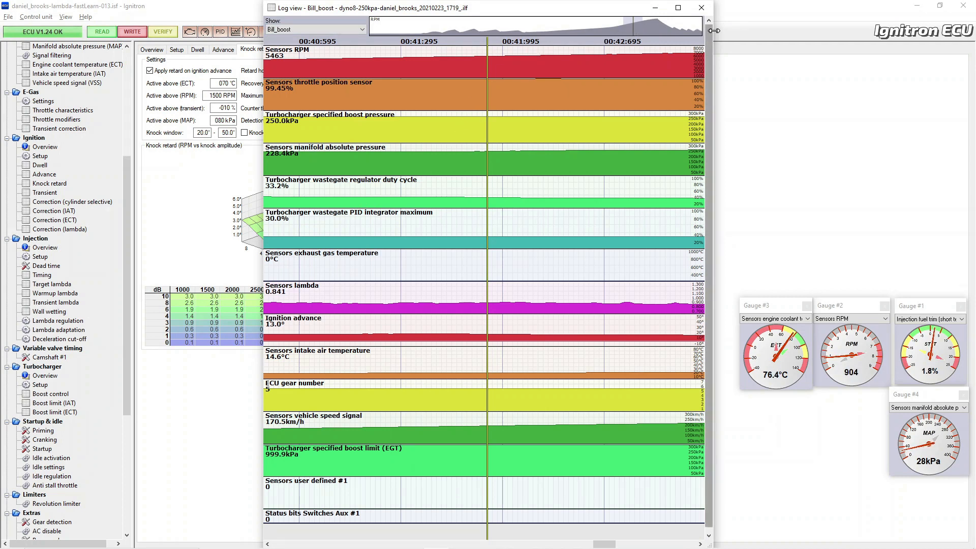
{"action": "left_click_drag", "start_coordinate": [713, 31], "coordinate": [956, 41]}
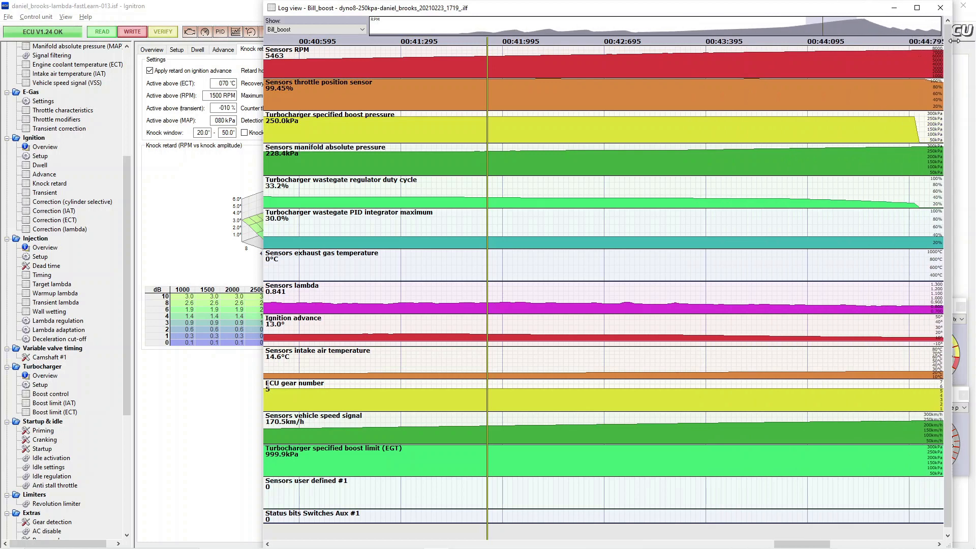
Examine specified boost, manifold pressure and wastegate duty cycle against RPM throughout the logged dyno run
{"action": "left_click", "coordinate": [639, 157]}
{"action": "left_click", "coordinate": [457, 132]}
{"action": "left_click", "coordinate": [421, 126]}
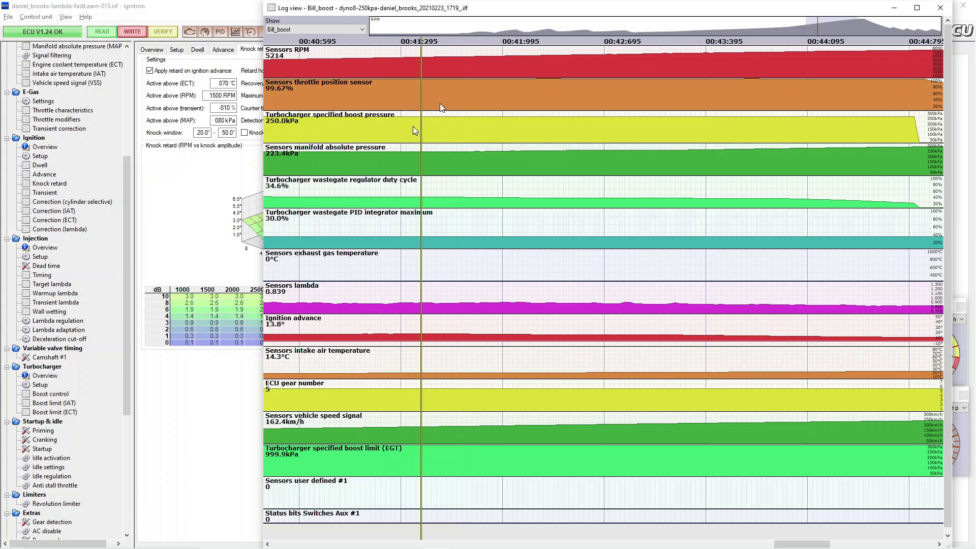
{"action": "left_click", "coordinate": [808, 22]}
{"action": "left_click_drag", "start_coordinate": [807, 23], "coordinate": [783, 20]}
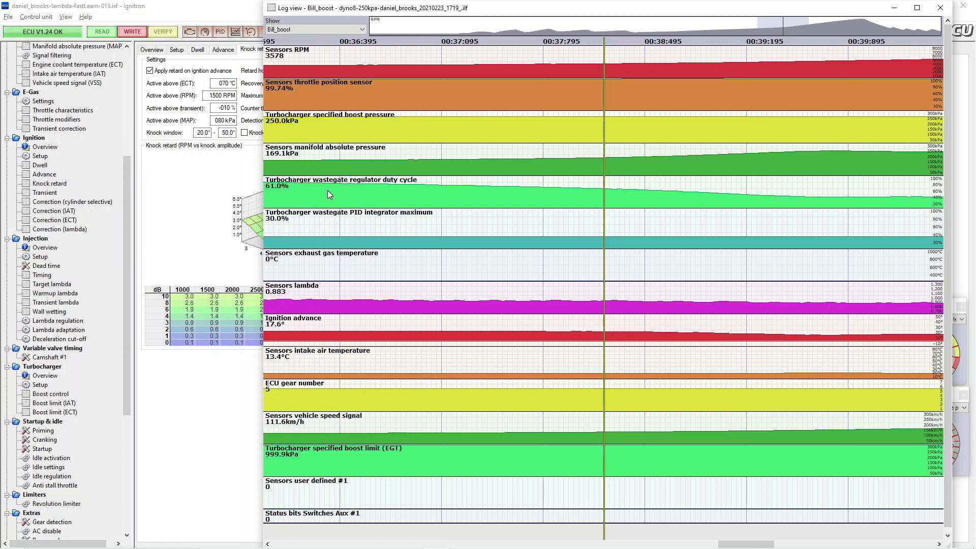
{"action": "left_click", "coordinate": [318, 238]}
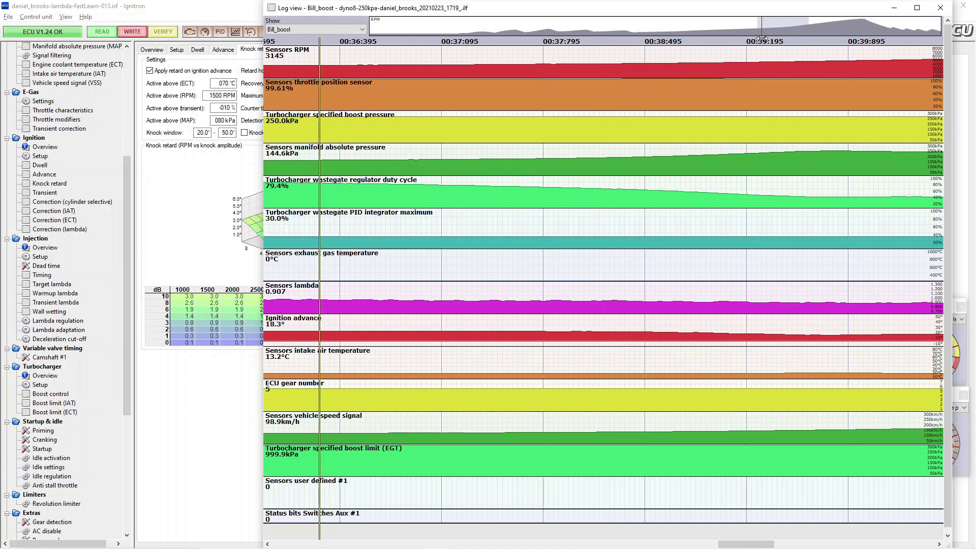
{"action": "left_click_drag", "start_coordinate": [765, 26], "coordinate": [798, 26]}
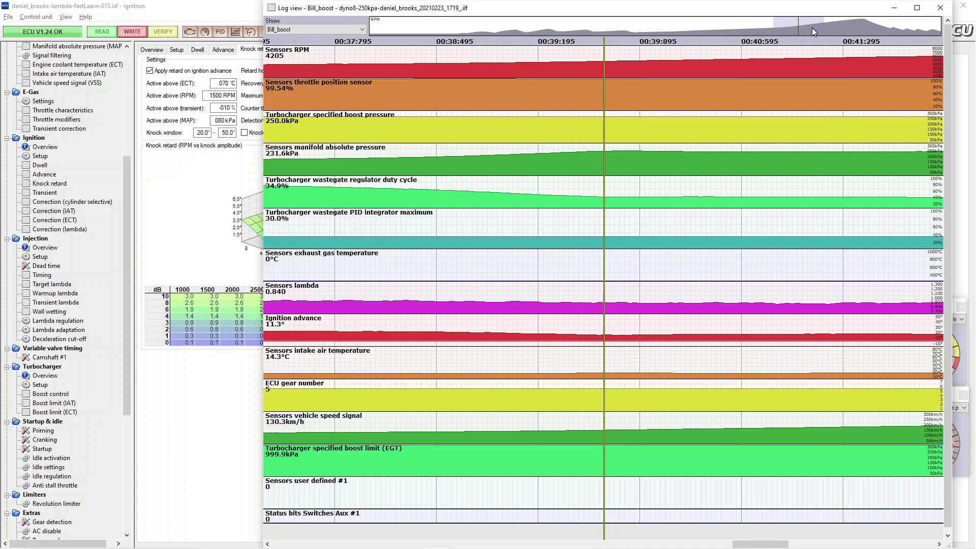
{"action": "left_click", "coordinate": [811, 28]}
{"action": "left_click_drag", "start_coordinate": [810, 28], "coordinate": [837, 25]}
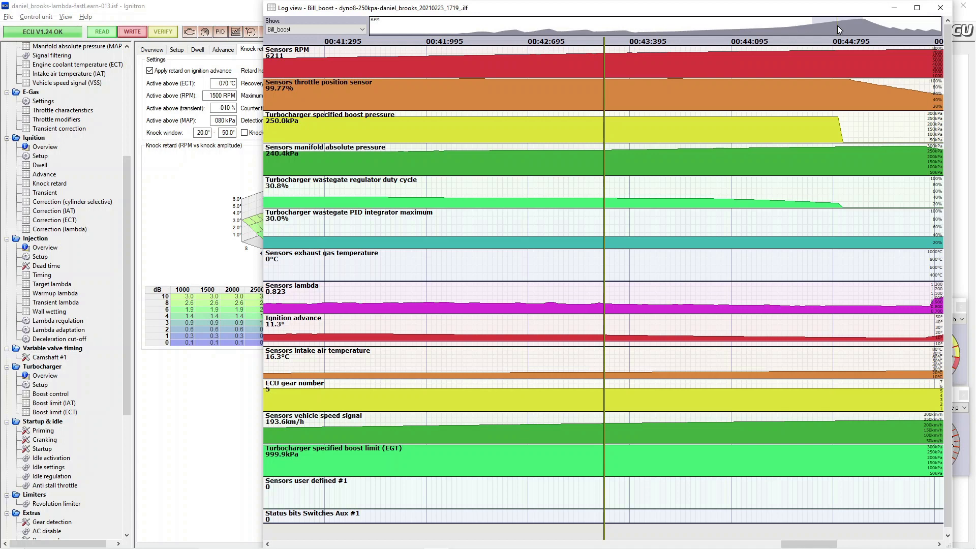
{"action": "left_click_drag", "start_coordinate": [838, 26], "coordinate": [812, 22]}
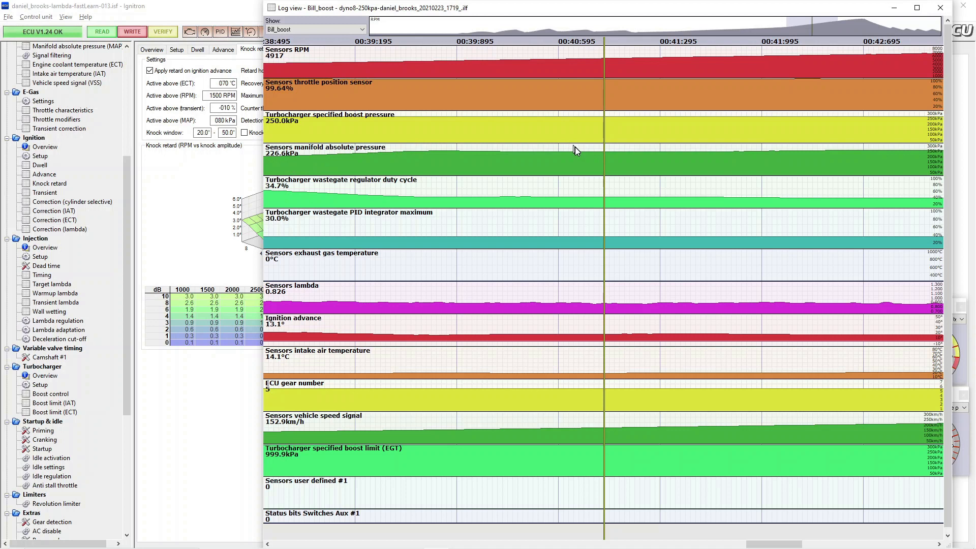
{"action": "left_click_drag", "start_coordinate": [603, 153], "coordinate": [582, 162]}
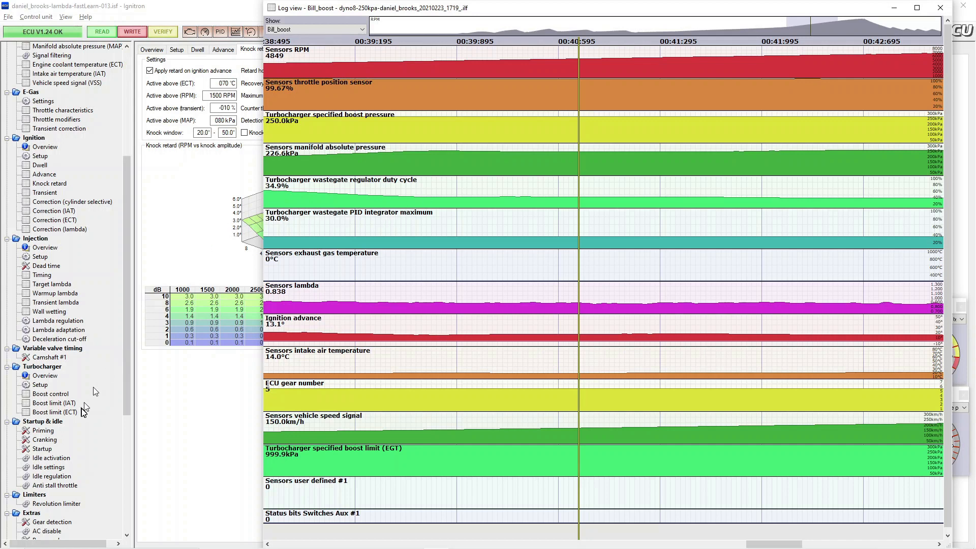
Raise the boost control PID integrator maximum for the 20–80 TPS rows across 2500–8000 RPM together until the 80 row is 40.0%
{"action": "left_click", "coordinate": [50, 394]}
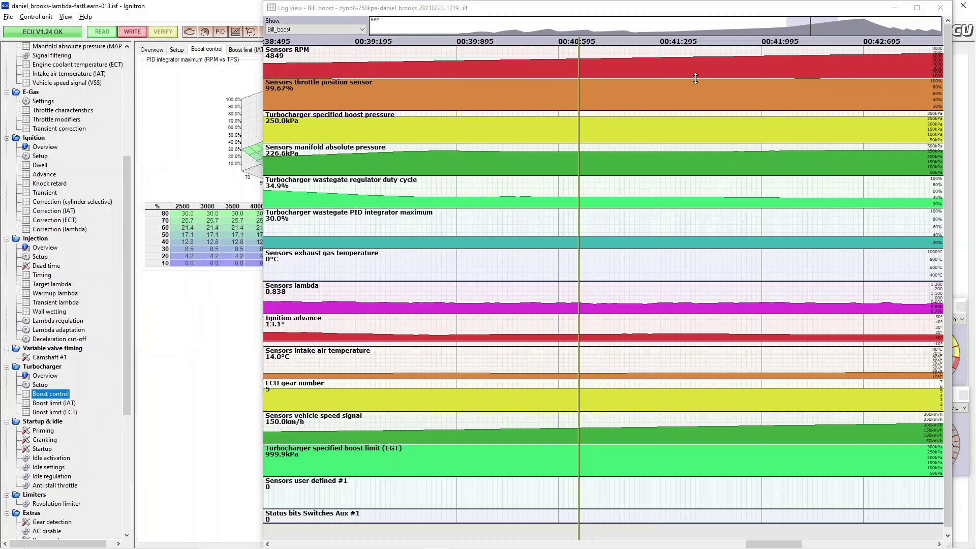
{"action": "left_click", "coordinate": [894, 9]}
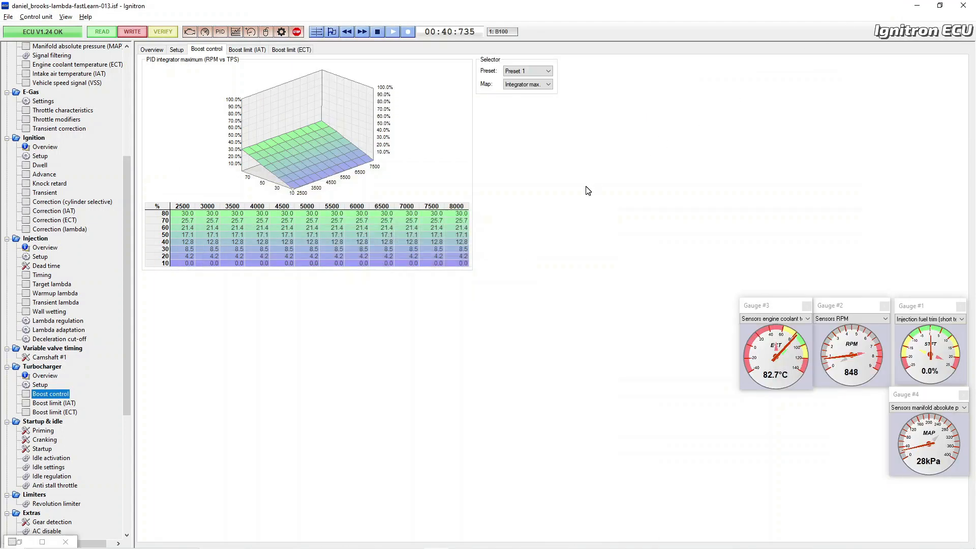
{"action": "left_click", "coordinate": [182, 215]}
{"action": "key", "text": "shift+Down"}
{"action": "key", "text": "shift+Down"}
{"action": "key", "text": "shift+Down"}
{"action": "key", "text": "shift+Down"}
{"action": "key", "text": "shift+Down"}
{"action": "key", "text": "shift+Down"}
{"action": "key", "text": "shift+Right"}
{"action": "key", "text": "shift+Right"}
{"action": "key", "text": "shift+Right"}
{"action": "key", "text": "shift+Right"}
{"action": "key", "text": "shift+Right"}
{"action": "key", "text": "shift+Right"}
{"action": "key", "text": "shift+Right"}
{"action": "key", "text": "shift+Right"}
{"action": "key", "text": "shift+Right"}
{"action": "key", "text": "shift+Right"}
{"action": "key", "text": "shift+Right"}
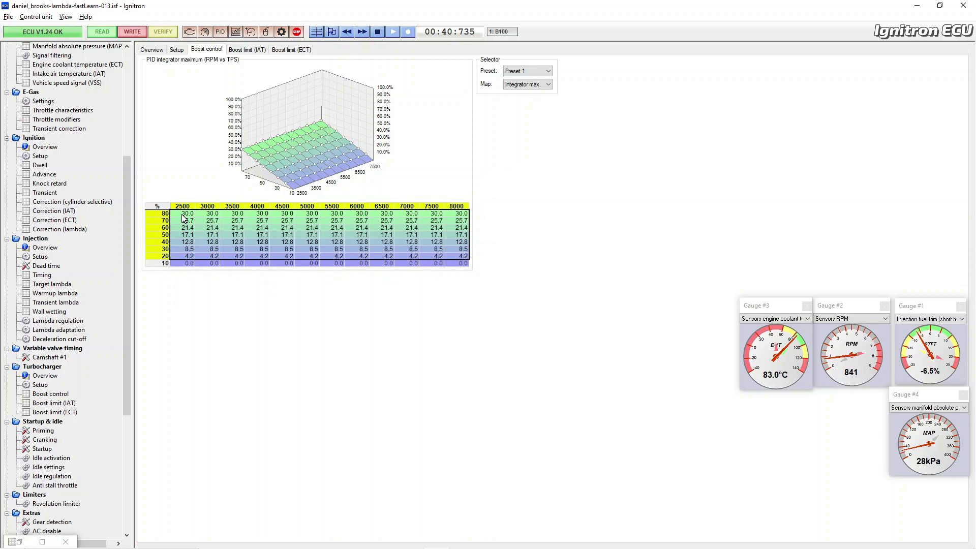
{"action": "key", "text": "plus"}
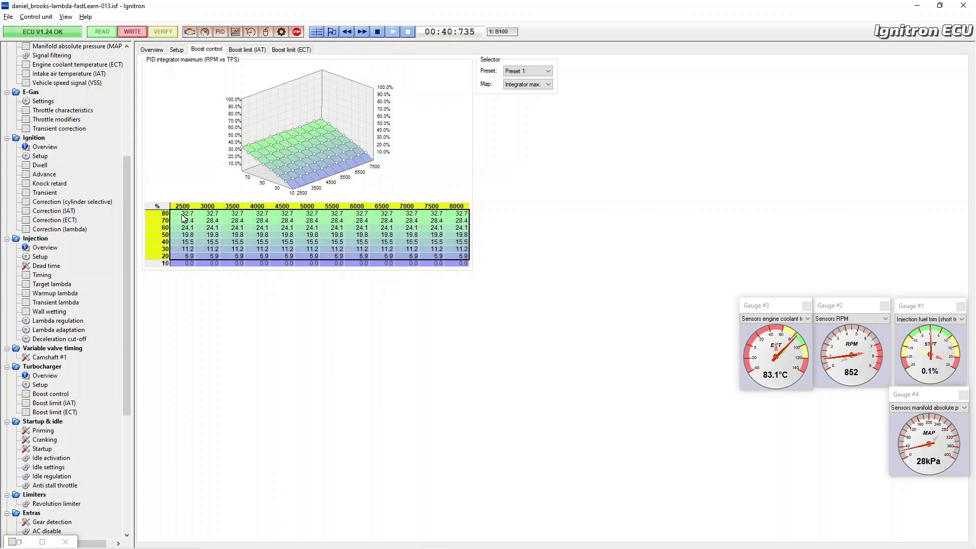
{"action": "key", "text": "plus"}
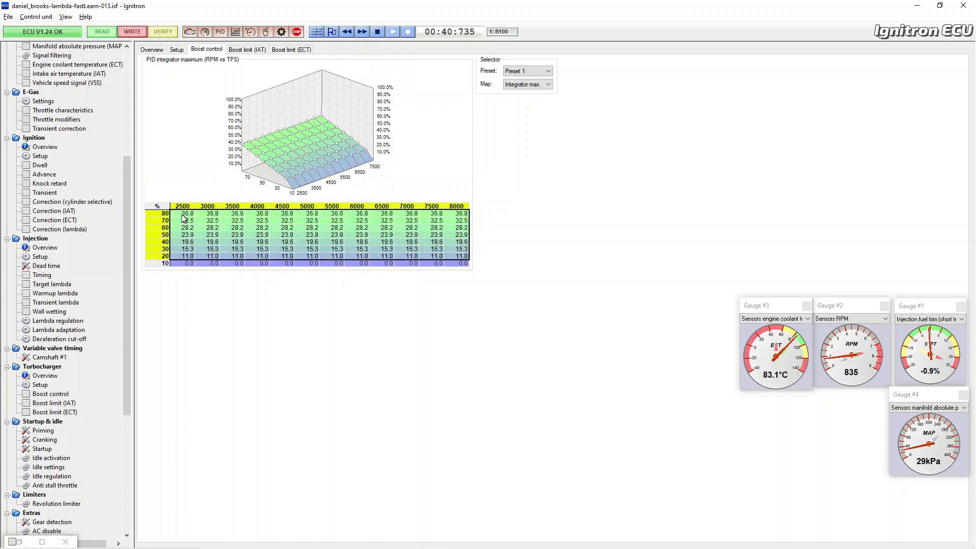
{"action": "key", "text": "plus"}
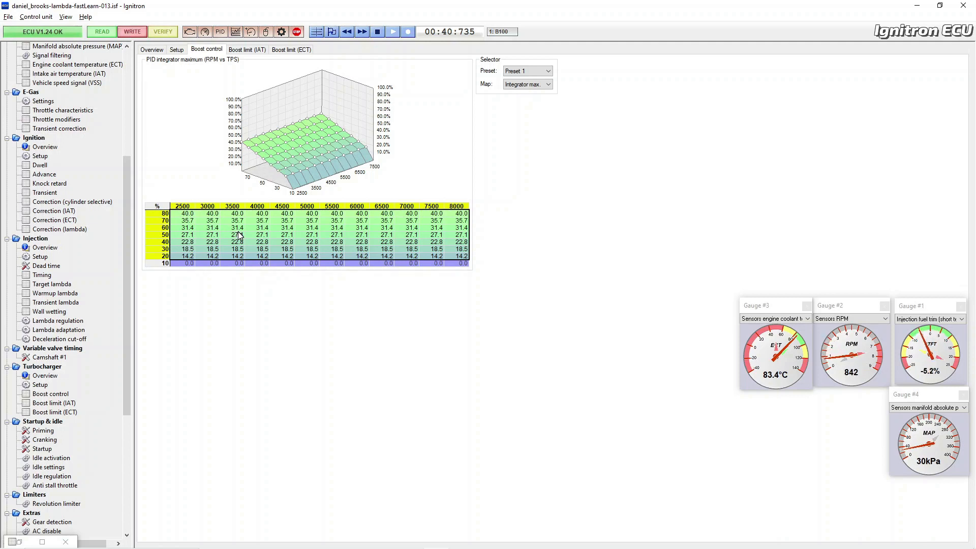
{"action": "mouse_move", "coordinate": [186, 218]}
{"action": "left_mouse_down"}
{"action": "mouse_move", "coordinate": [191, 256]}
{"action": "mouse_move", "coordinate": [218, 253]}
{"action": "mouse_move", "coordinate": [250, 213]}
{"action": "mouse_move", "coordinate": [176, 219]}
{"action": "left_mouse_up"}
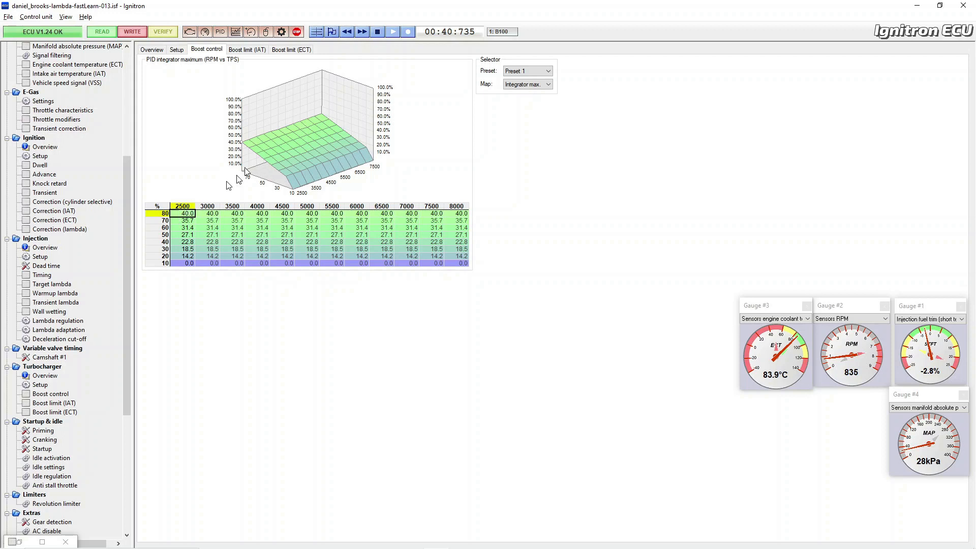
Start recording a new ECU log and close the minimised log view window
{"action": "left_click", "coordinate": [407, 32]}
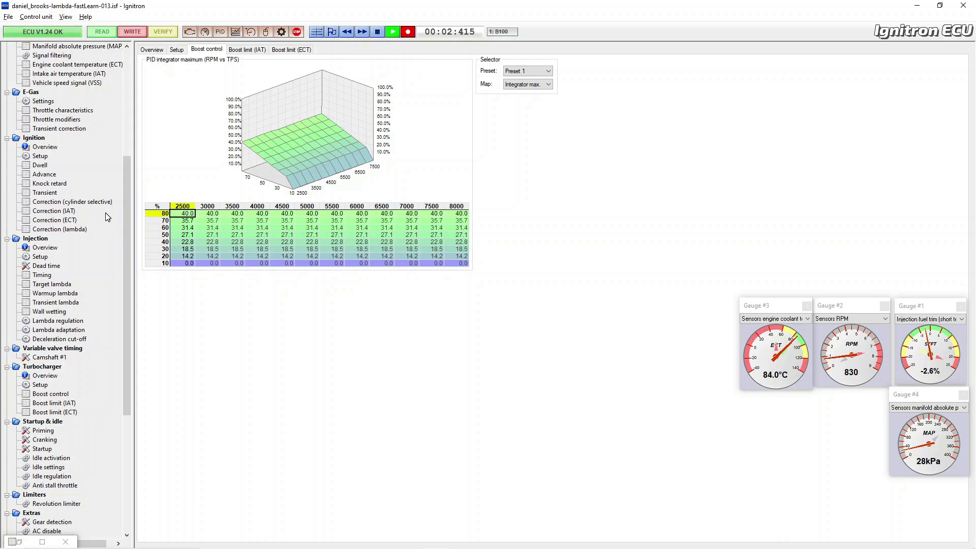
{"action": "key", "text": "alt+Tab"}
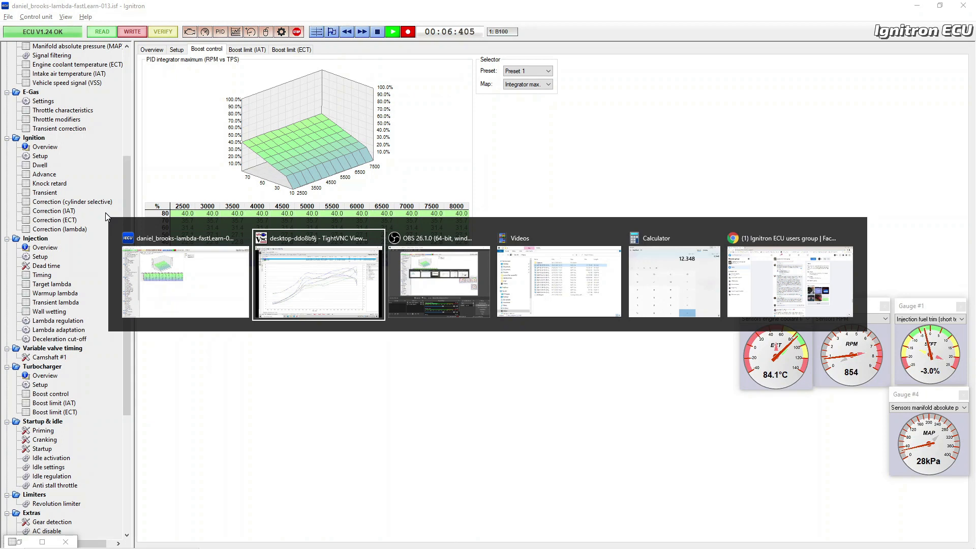
{"action": "key", "text": "alt+Tab"}
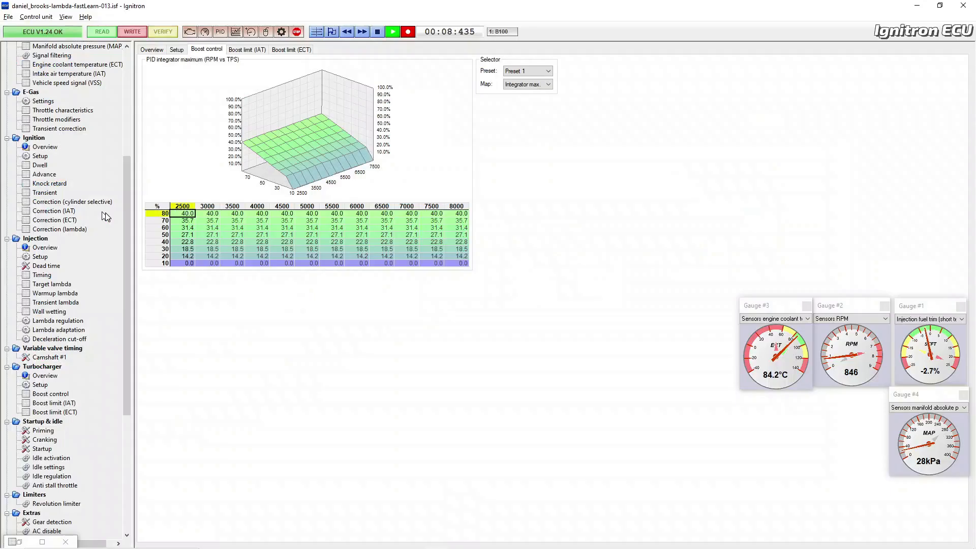
{"action": "left_click", "coordinate": [20, 543]}
{"action": "double_click", "coordinate": [19, 542]}
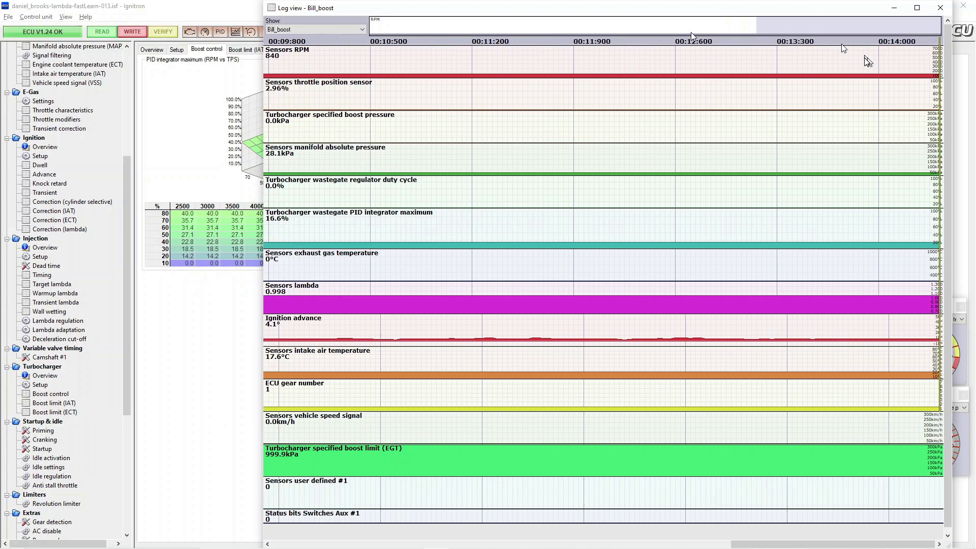
{"action": "left_click", "coordinate": [941, 7]}
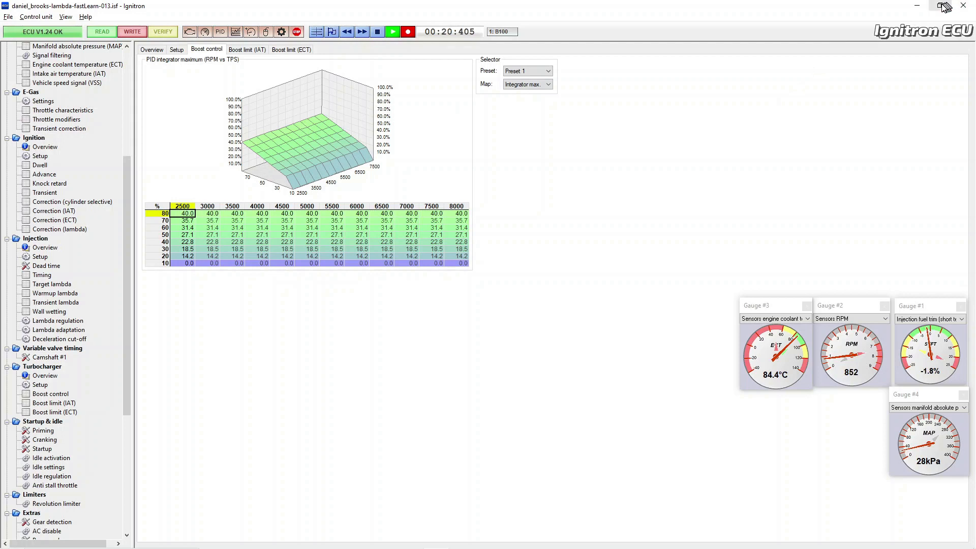
Display the knock retard page, then switch to the dyno software and hide the Test0008 curves
{"action": "left_click", "coordinate": [42, 184]}
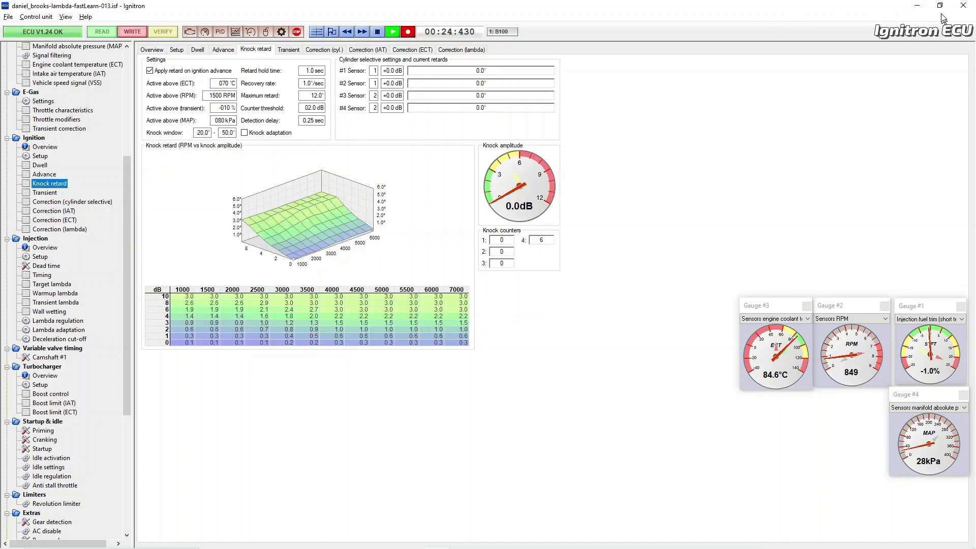
{"action": "left_click", "coordinate": [940, 6]}
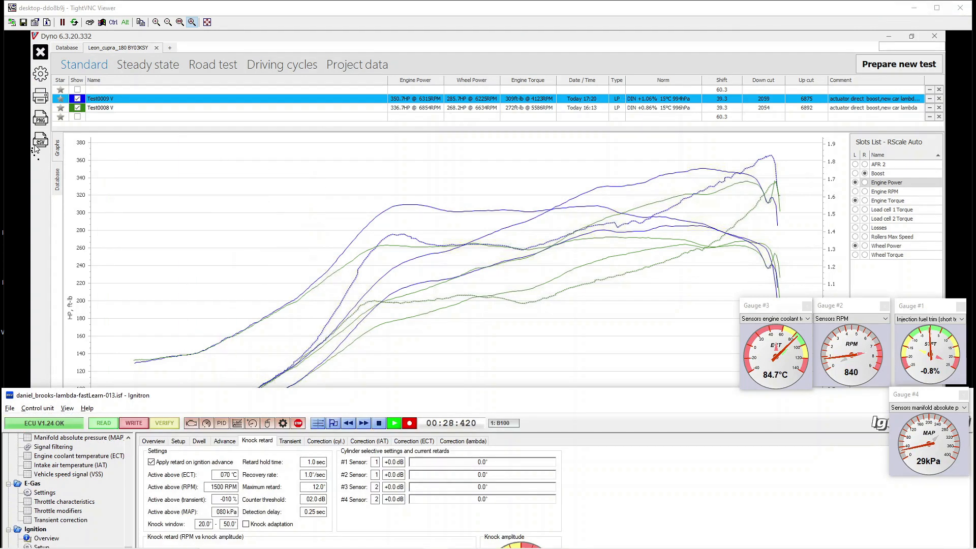
{"action": "left_click", "coordinate": [78, 108]}
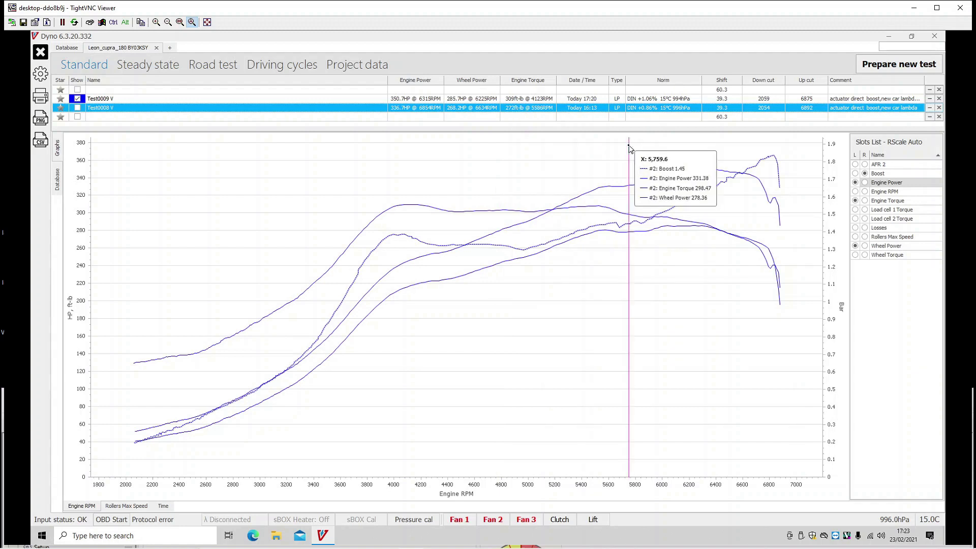
Prepare a new dyno test with ",40%" appended to the comment and start it
{"action": "left_click", "coordinate": [883, 70]}
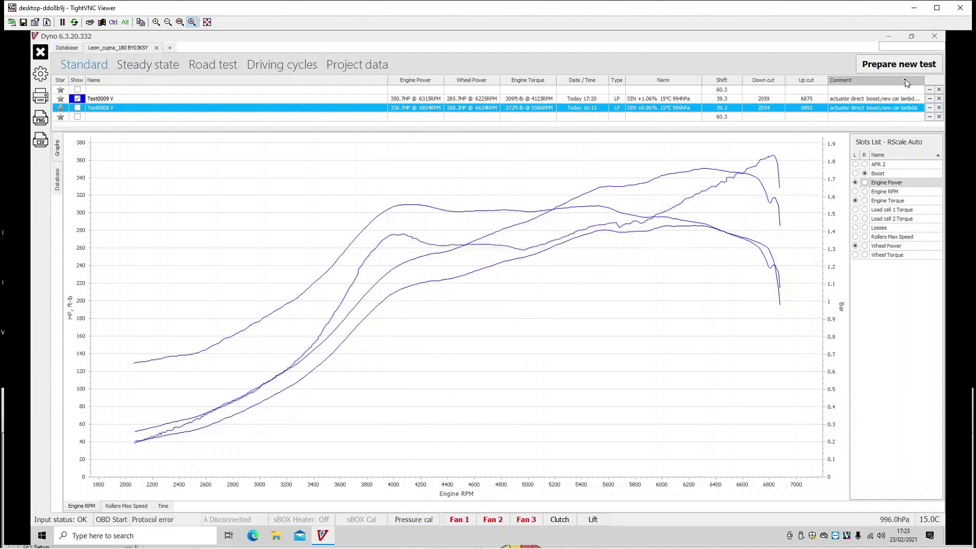
{"action": "left_click", "coordinate": [902, 63]}
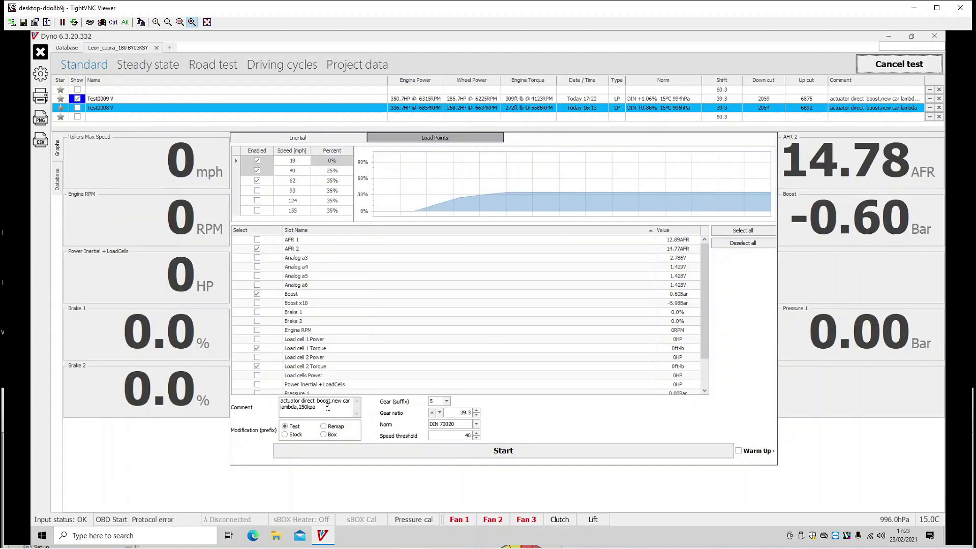
{"action": "left_click", "coordinate": [327, 407]}
{"action": "type", "text": ",40"}
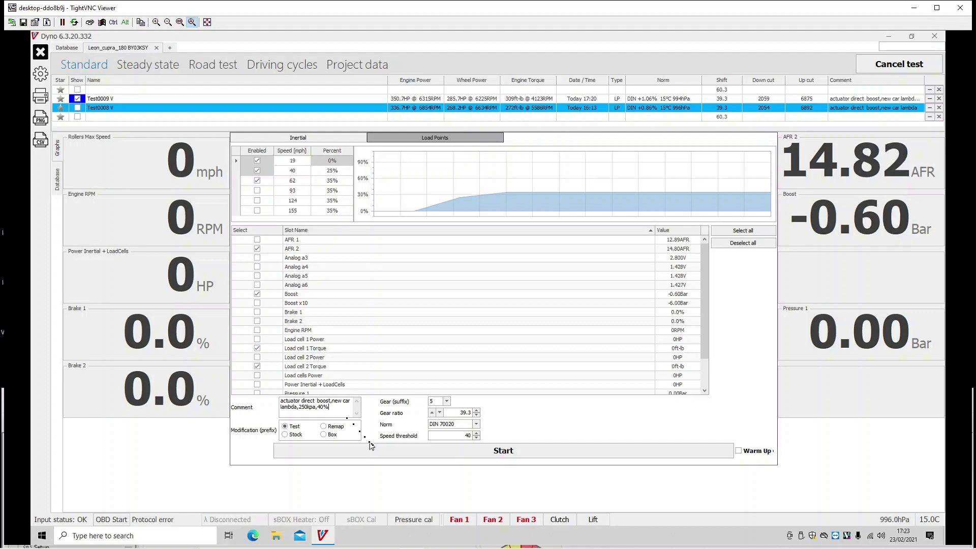
{"action": "left_click", "coordinate": [379, 452]}
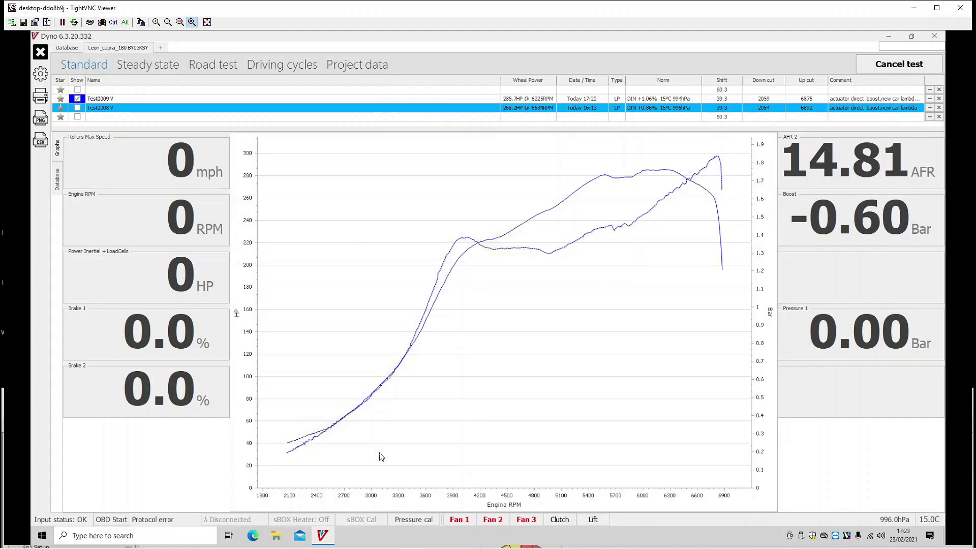
Return to Ignitron, stop the log recording after the run and save the log with "dyno9-250kpa-" prefixed to the suggested file name
{"action": "key", "text": "alt+Tab"}
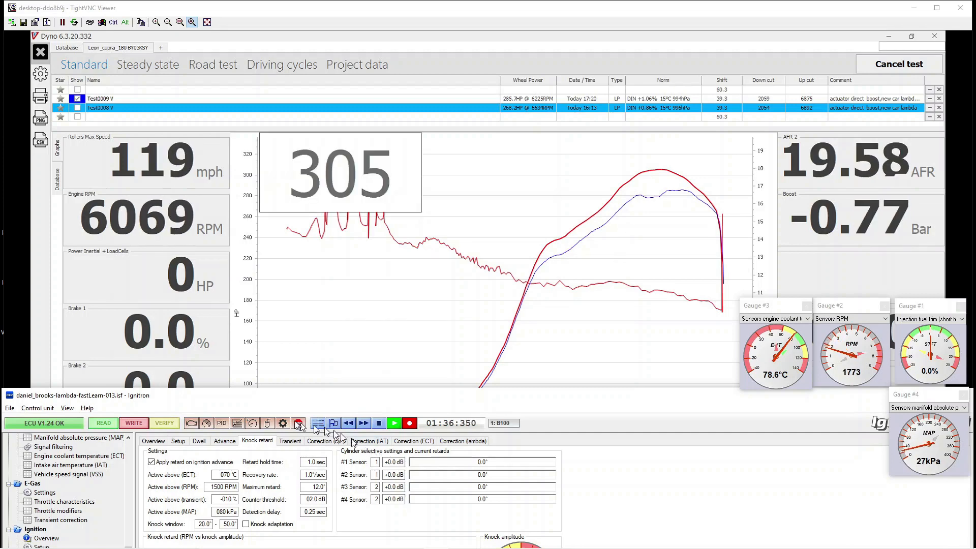
{"action": "left_click", "coordinate": [379, 423]}
{"action": "double_click", "coordinate": [323, 396]}
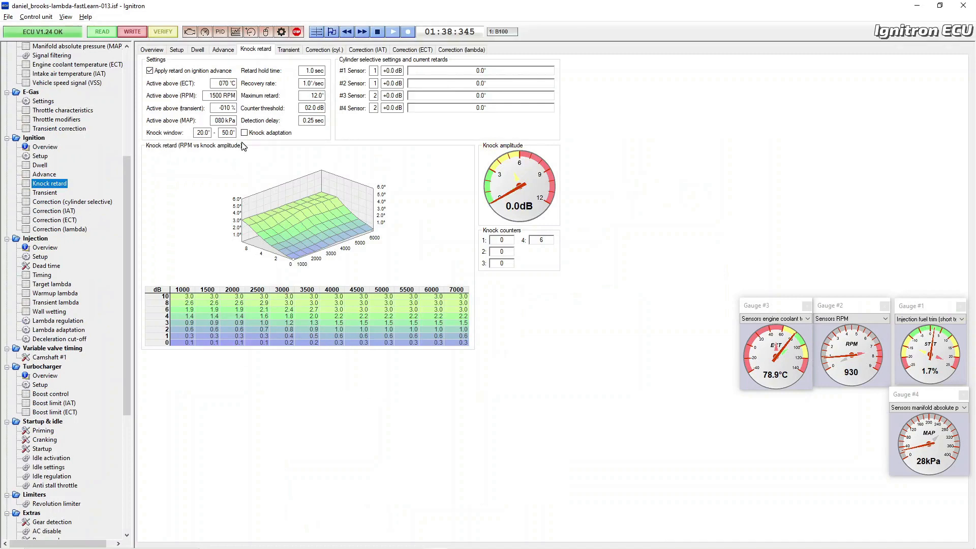
{"action": "left_click", "coordinate": [8, 17]}
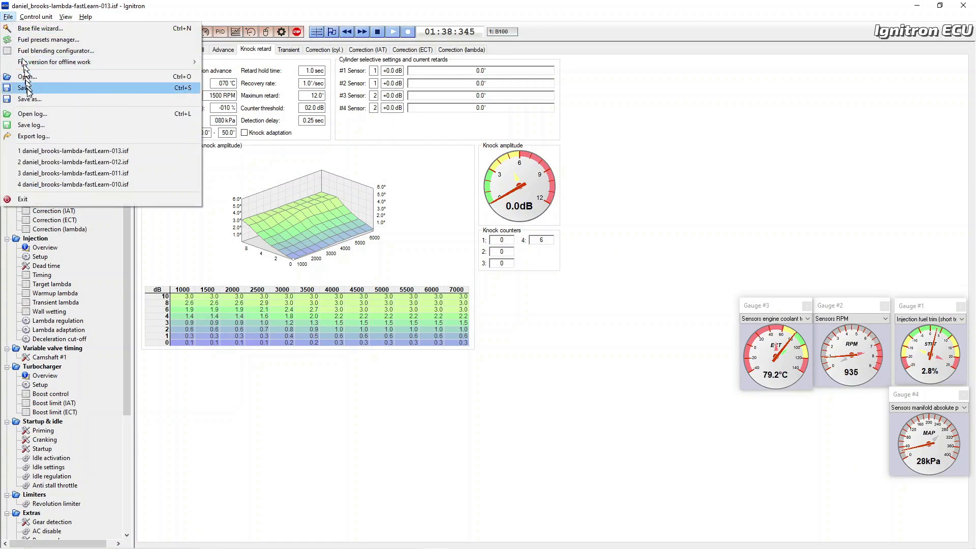
{"action": "left_click", "coordinate": [37, 125]}
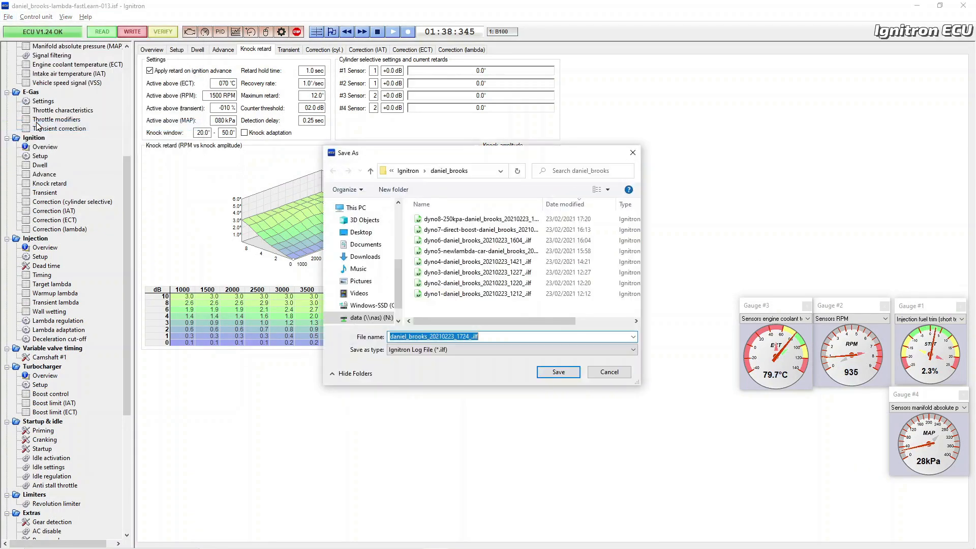
{"action": "key", "text": "Home"}
{"action": "type", "text": "dyno"}
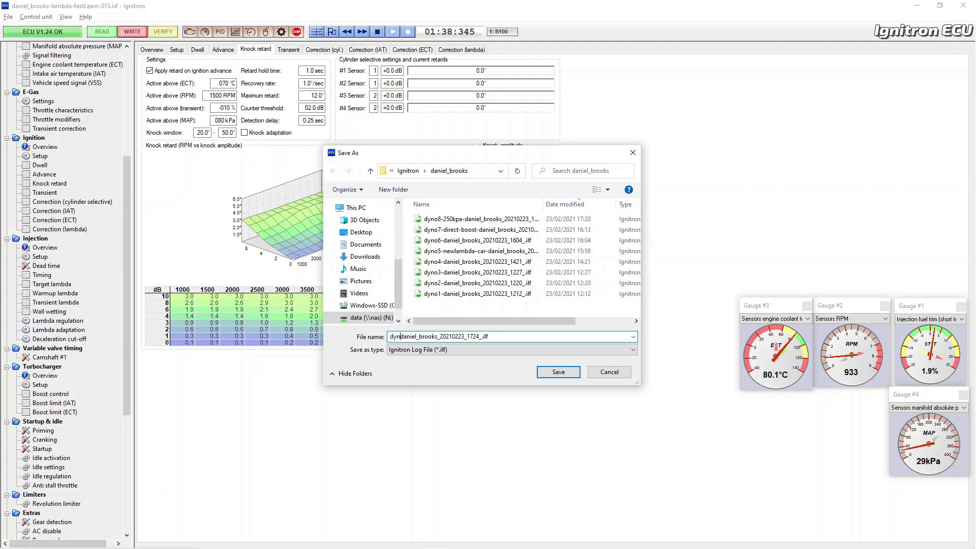
{"action": "type", "text": "9-250"}
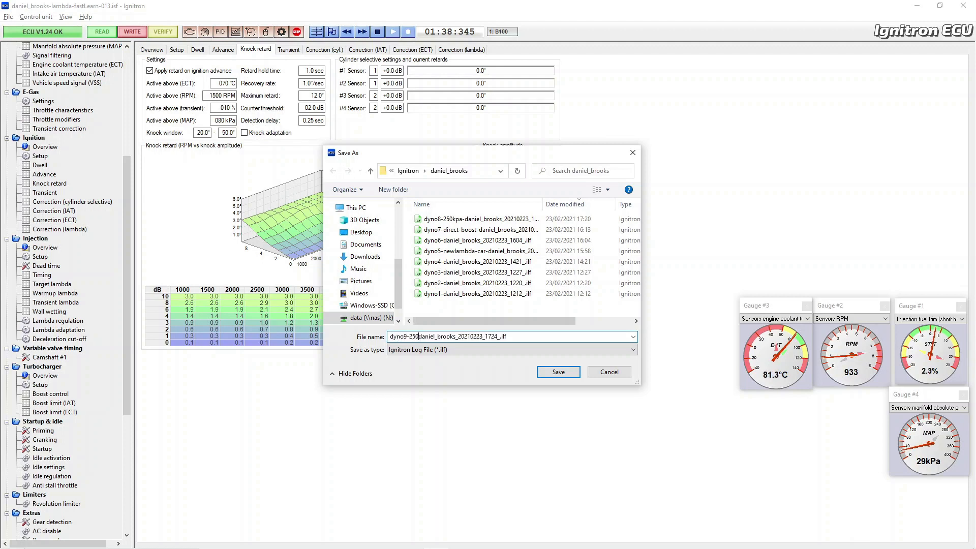
{"action": "type", "text": "kpa-"}
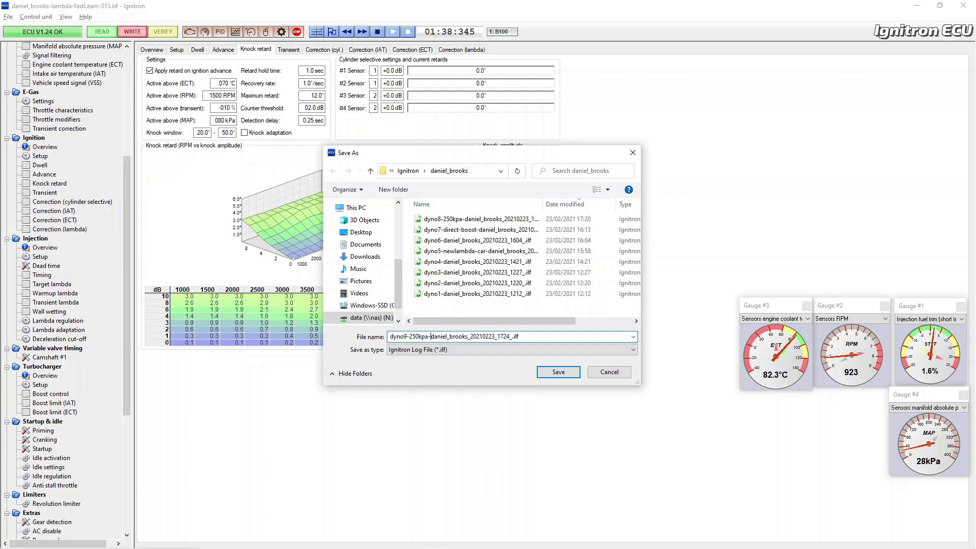
{"action": "left_click", "coordinate": [557, 375]}
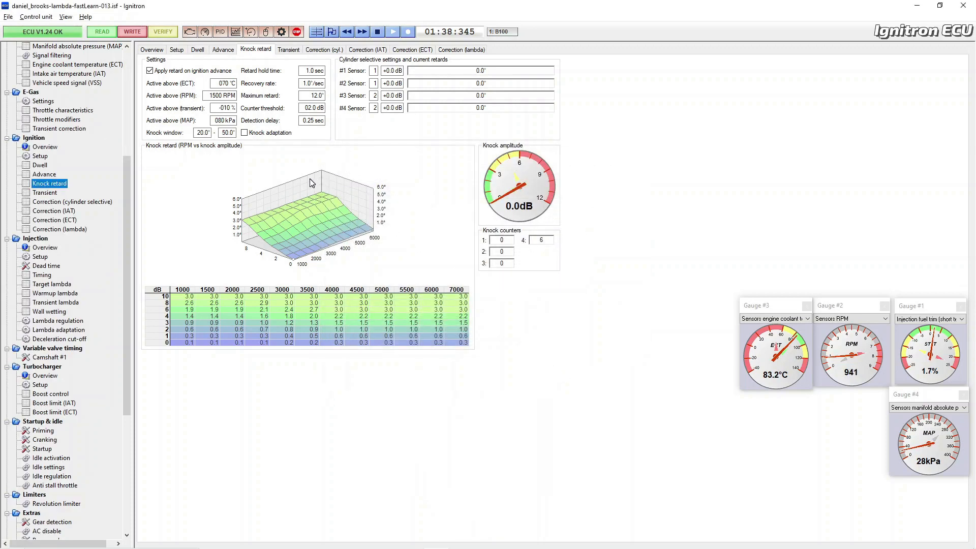
Open the saved dyno9-250kpa log in an enlarged log view at the power run and show the custom boost channels
{"action": "left_click", "coordinate": [8, 17]}
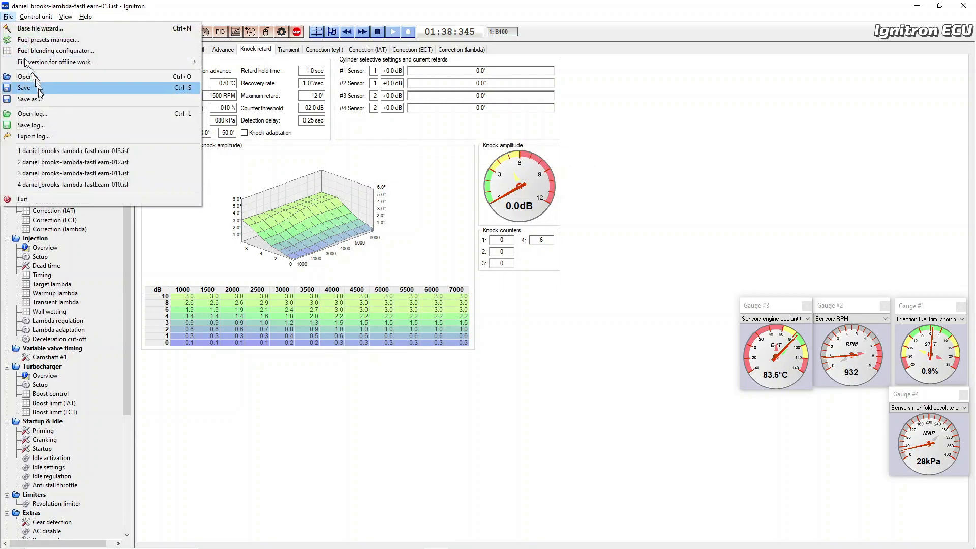
{"action": "left_click", "coordinate": [36, 114]}
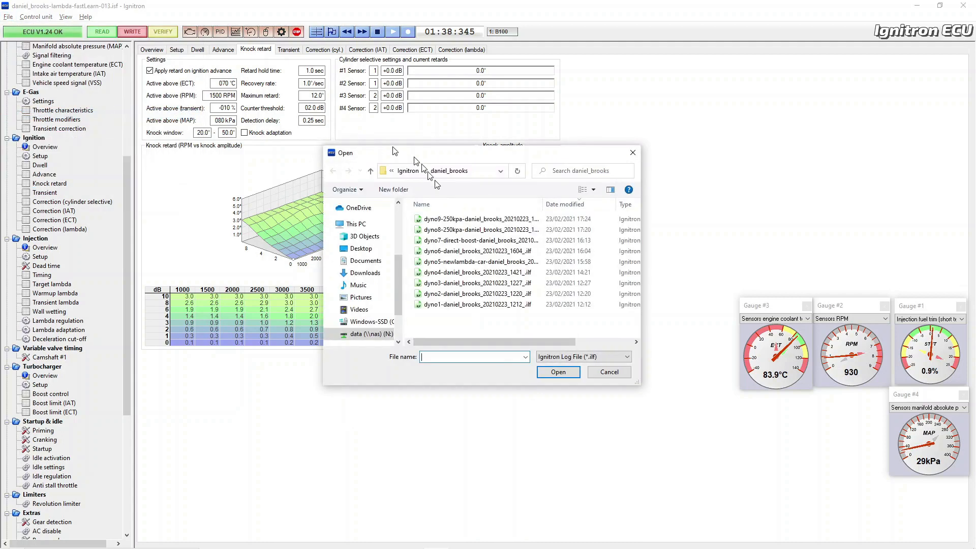
{"action": "double_click", "coordinate": [452, 220]}
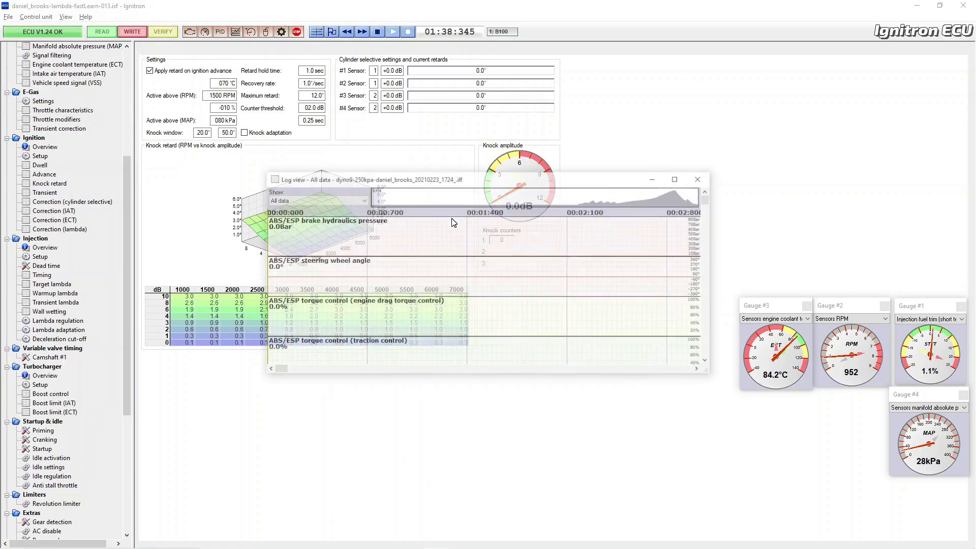
{"action": "left_click_drag", "start_coordinate": [464, 172], "coordinate": [459, 104]}
{"action": "double_click", "coordinate": [464, 159]}
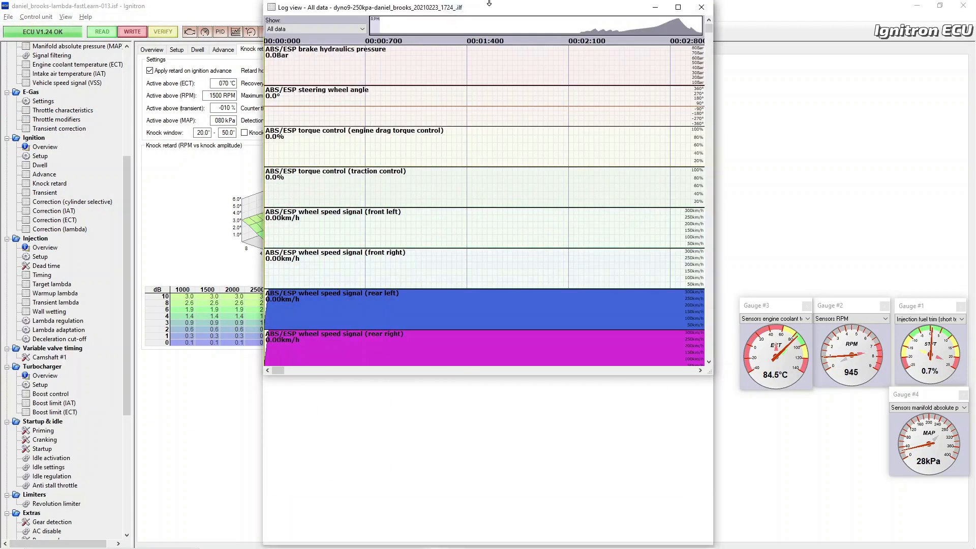
{"action": "left_click", "coordinate": [672, 33]}
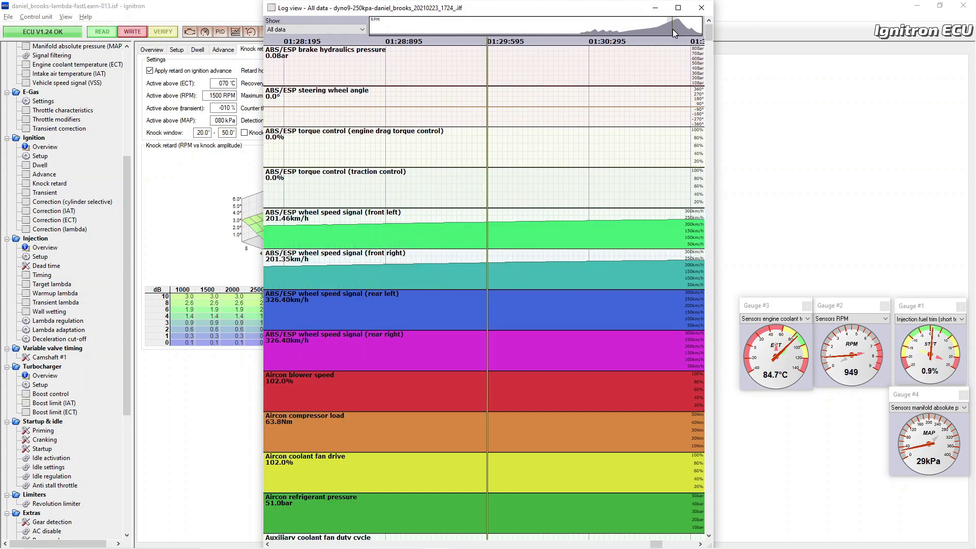
{"action": "left_click", "coordinate": [362, 29]}
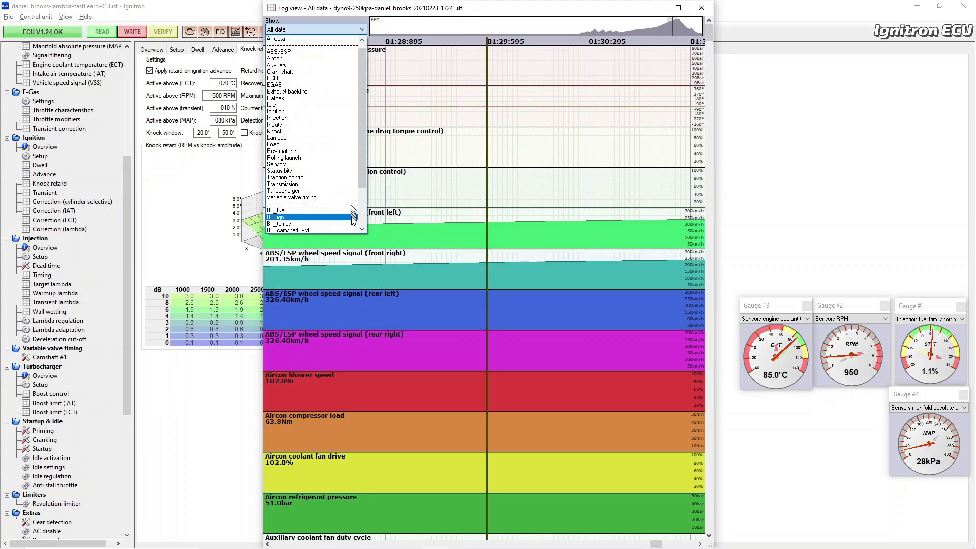
{"action": "left_click", "coordinate": [362, 229]}
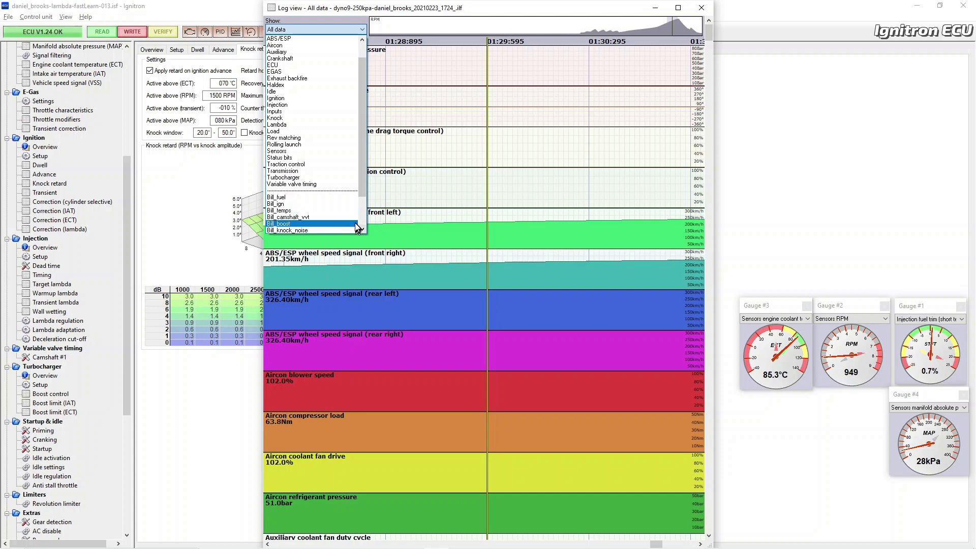
{"action": "left_click", "coordinate": [355, 223]}
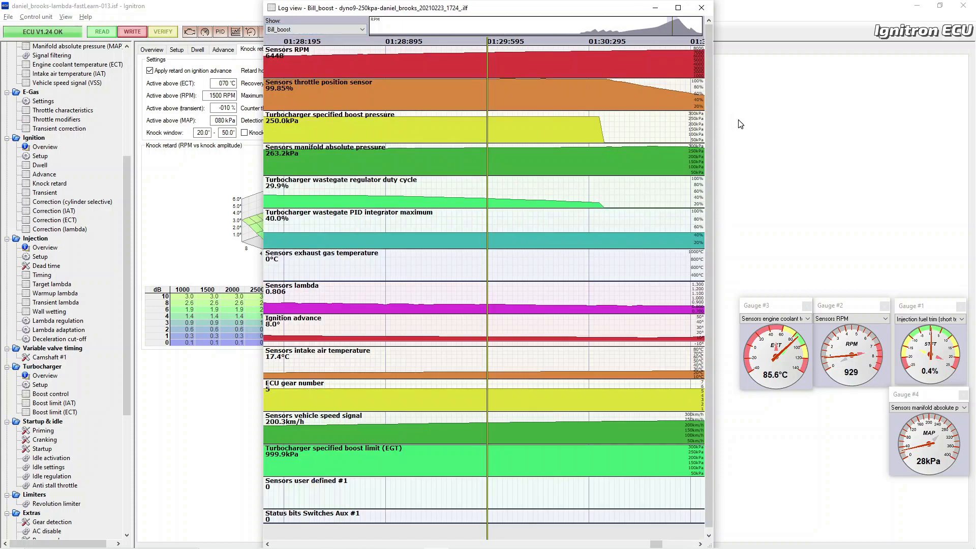
Widen the log view and examine manifold pressure against specified boost and wastegate duty throughout the full-throttle run
{"action": "left_click_drag", "start_coordinate": [716, 121], "coordinate": [909, 104]}
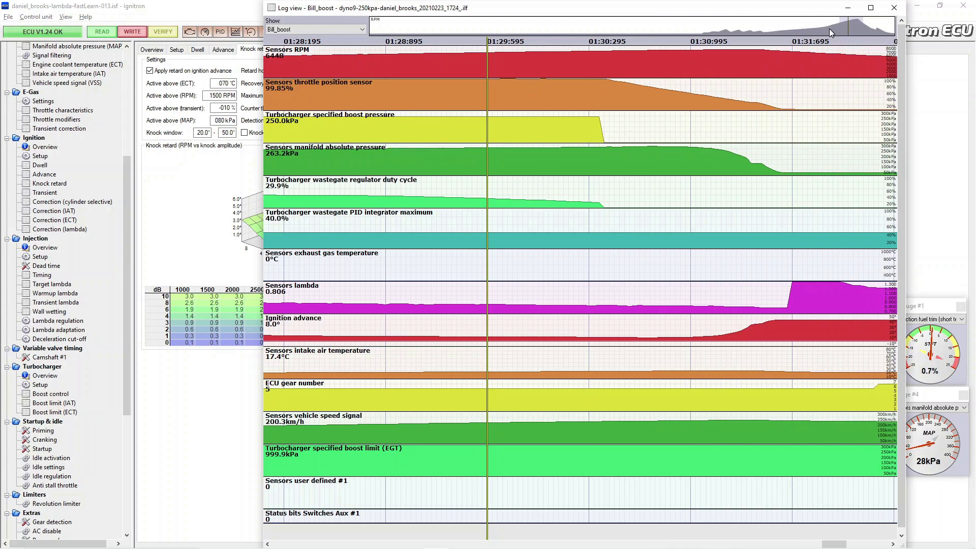
{"action": "left_click_drag", "start_coordinate": [847, 27], "coordinate": [838, 25]}
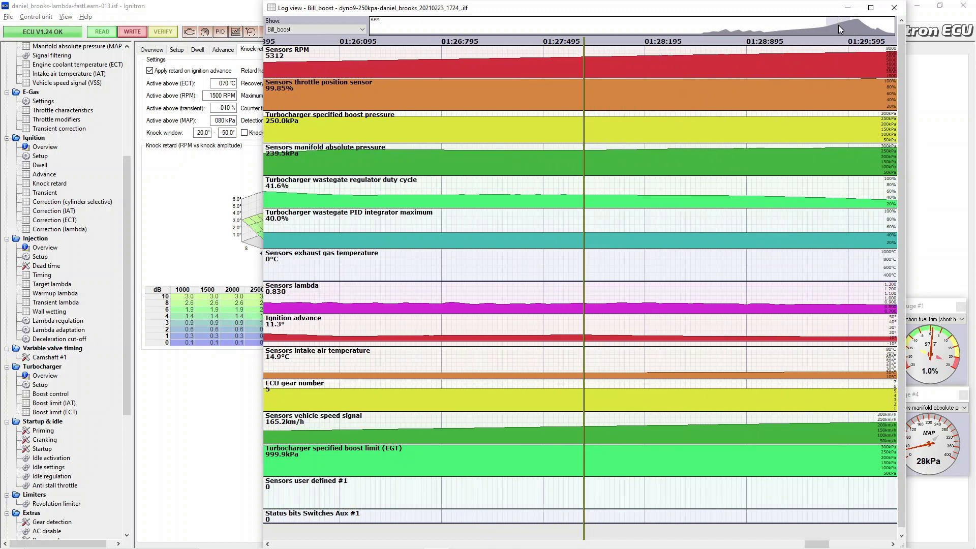
{"action": "left_click", "coordinate": [521, 169]}
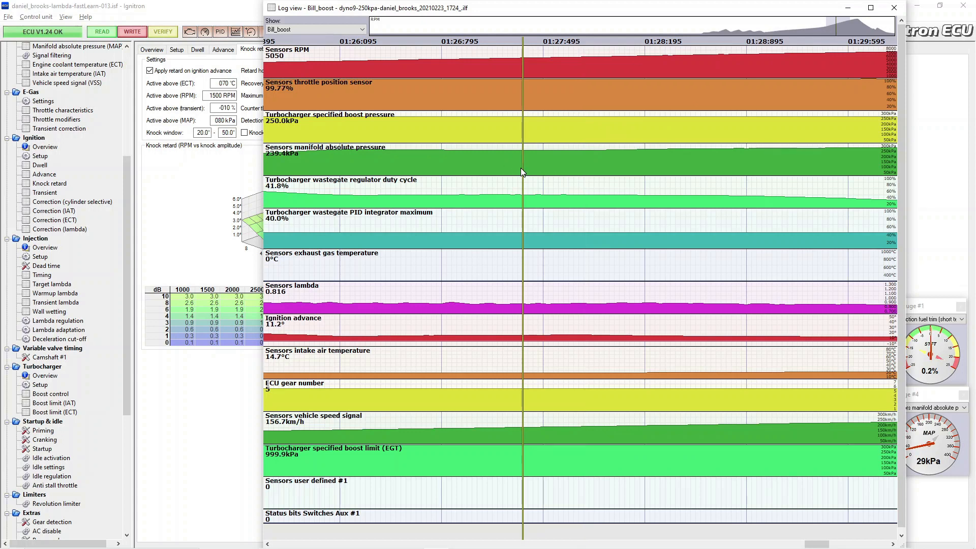
{"action": "left_click", "coordinate": [550, 163]}
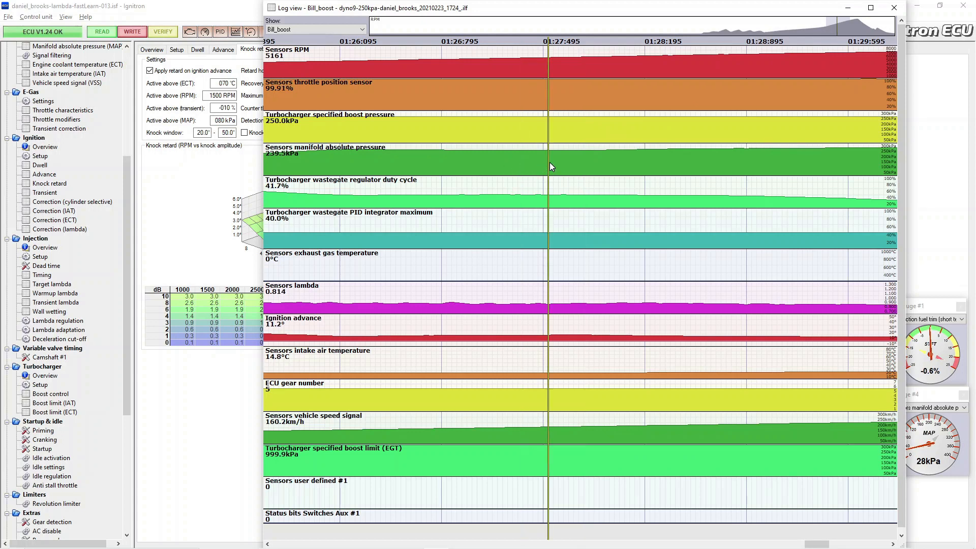
{"action": "left_click", "coordinate": [576, 164]}
{"action": "left_click", "coordinate": [598, 166]}
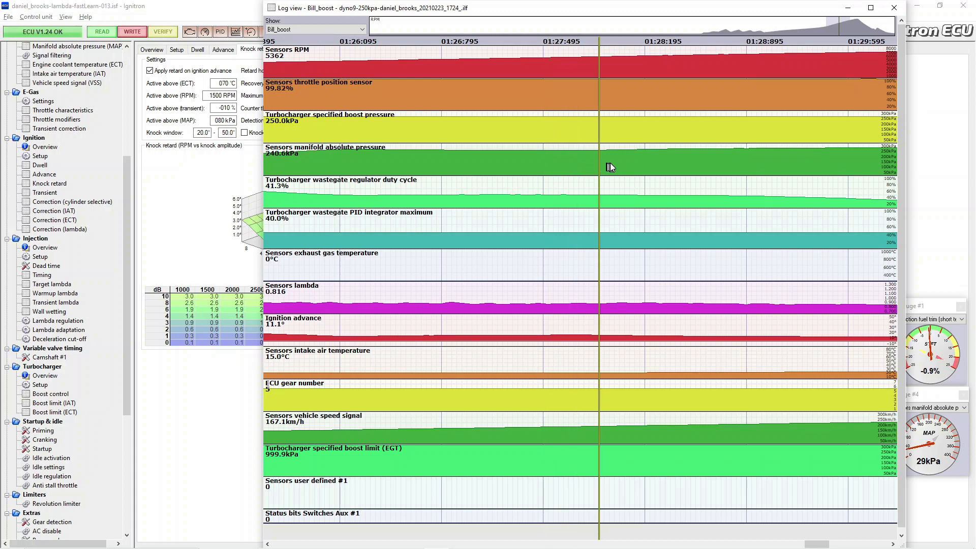
{"action": "left_click", "coordinate": [618, 163]}
{"action": "left_click", "coordinate": [645, 167]}
{"action": "left_click", "coordinate": [660, 164]}
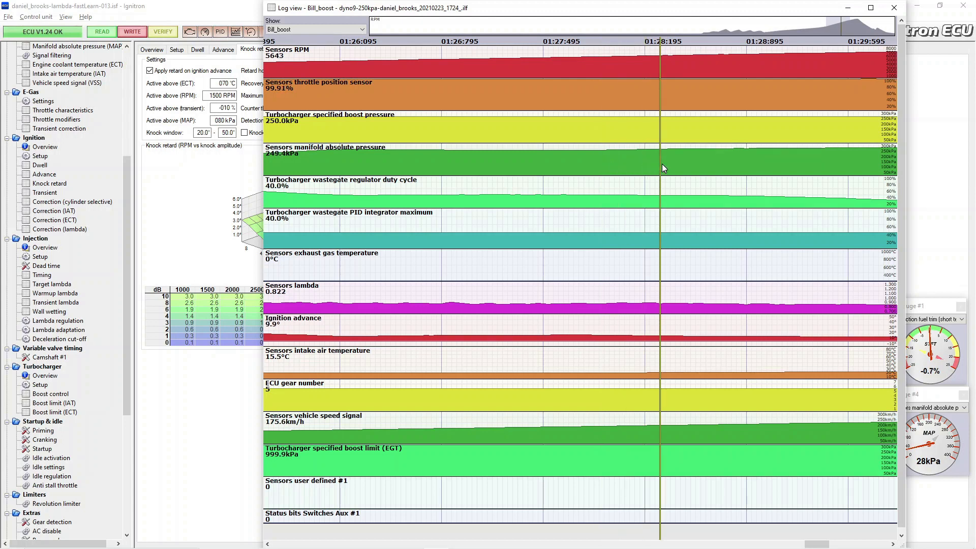
{"action": "left_click", "coordinate": [670, 164]}
{"action": "left_click", "coordinate": [681, 165]}
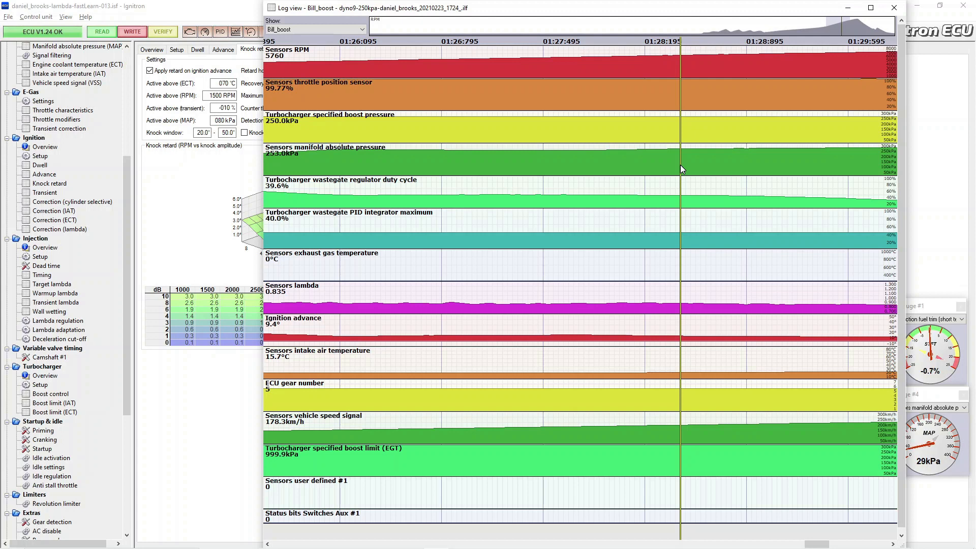
{"action": "left_click_drag", "start_coordinate": [680, 165], "coordinate": [455, 166]}
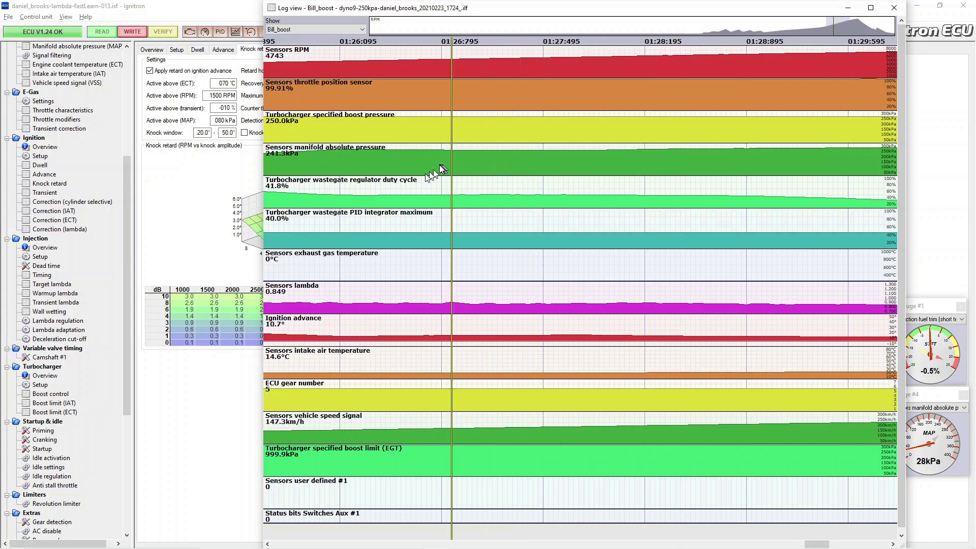
{"action": "left_click", "coordinate": [283, 219]}
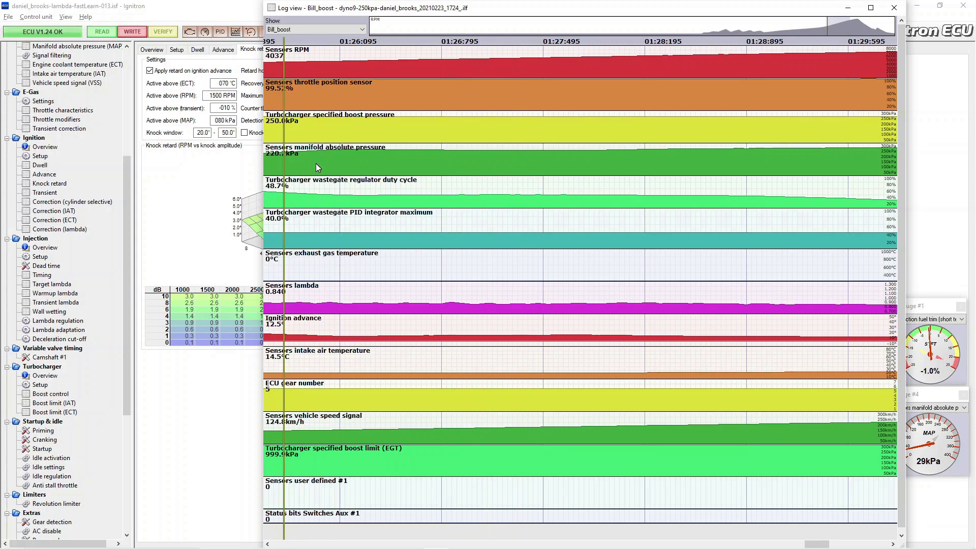
{"action": "key", "text": "alt+Tab"}
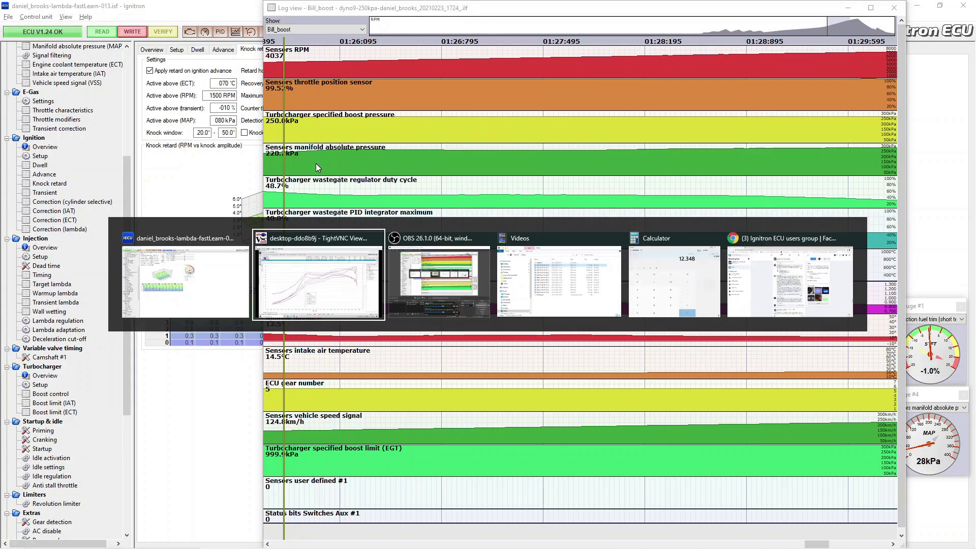
{"action": "key", "text": "alt+Tab"}
{"action": "key", "text": "alt+Tab"}
{"action": "key", "text": "alt+Tab"}
{"action": "key", "text": "alt+Tab"}
{"action": "key", "text": "alt+Tab"}
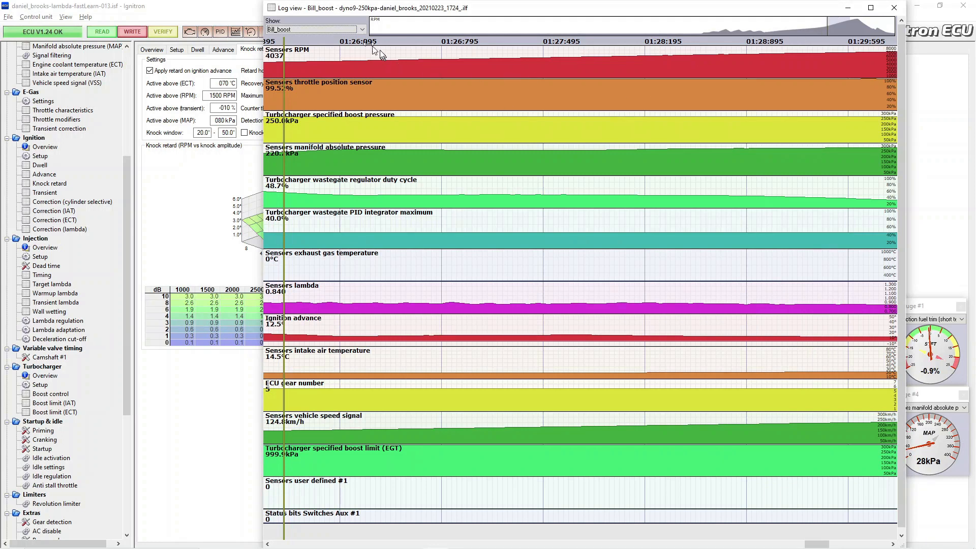
Show the Bill_fuel channels and inspect the short-term fuel trim in the upper RPM part of the run
{"action": "left_click", "coordinate": [360, 32]}
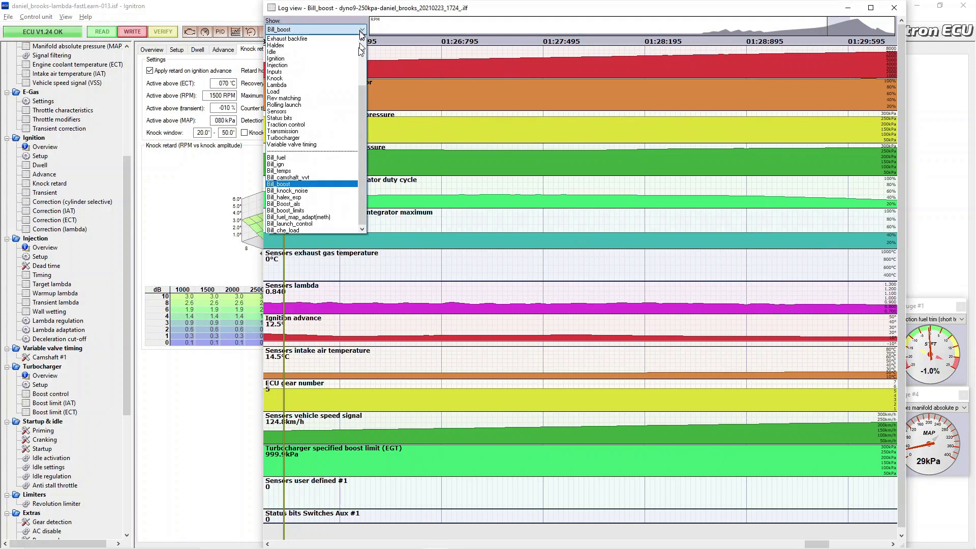
{"action": "left_click", "coordinate": [334, 158]}
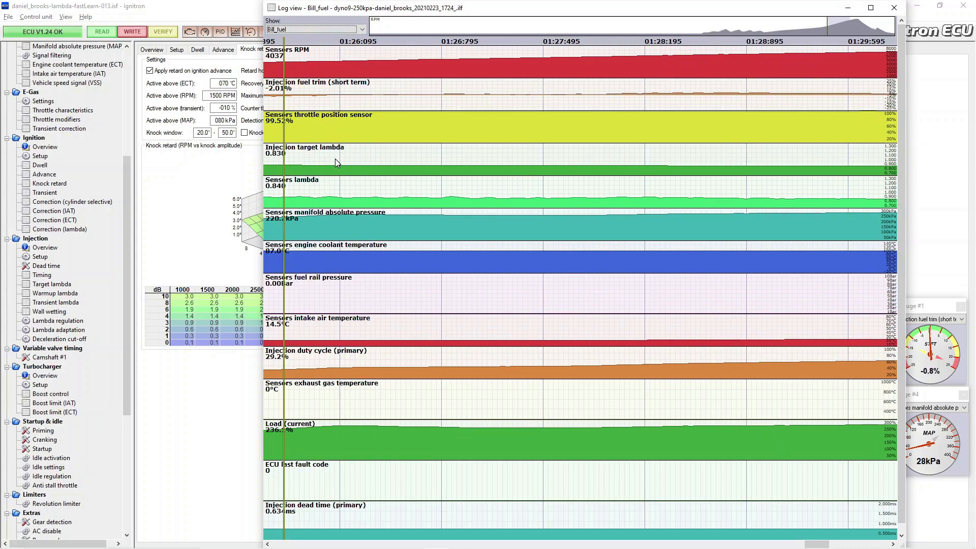
{"action": "left_click", "coordinate": [706, 94]}
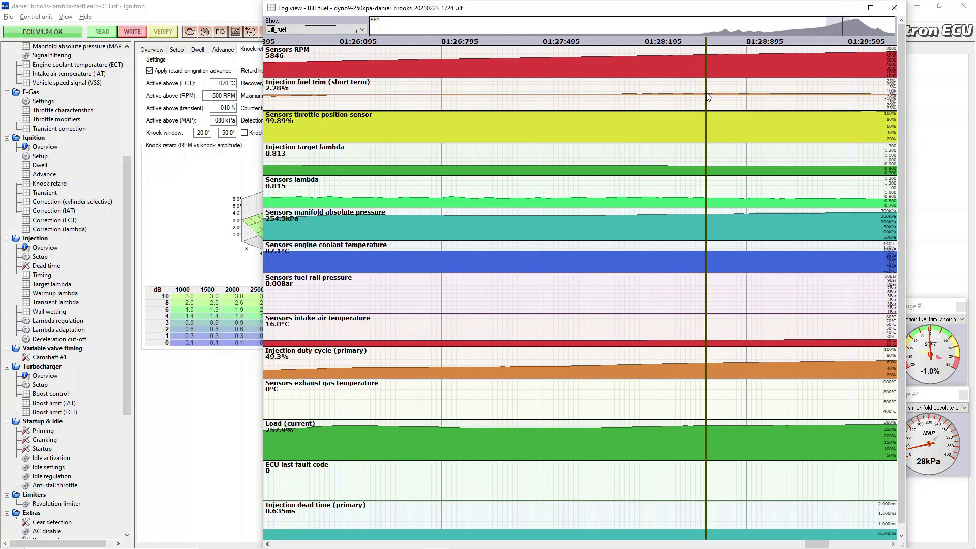
{"action": "left_click", "coordinate": [727, 93]}
{"action": "left_click", "coordinate": [690, 95]}
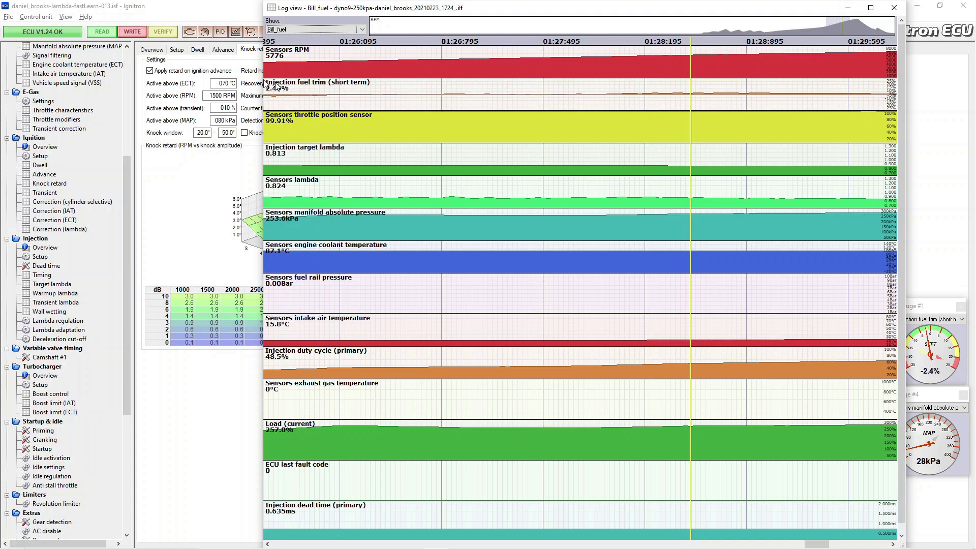
Display the Volumetric efficiency table above the fuel log and place the log cursor at about 5617 RPM
{"action": "left_click", "coordinate": [127, 54]}
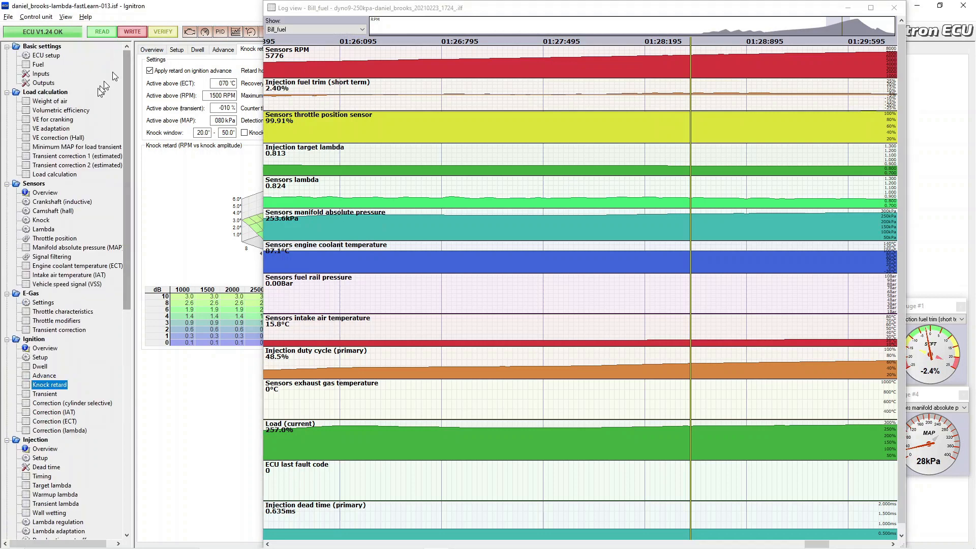
{"action": "left_click", "coordinate": [87, 110]}
{"action": "left_click_drag", "start_coordinate": [488, 11], "coordinate": [415, 336]}
{"action": "left_click", "coordinate": [317, 31]}
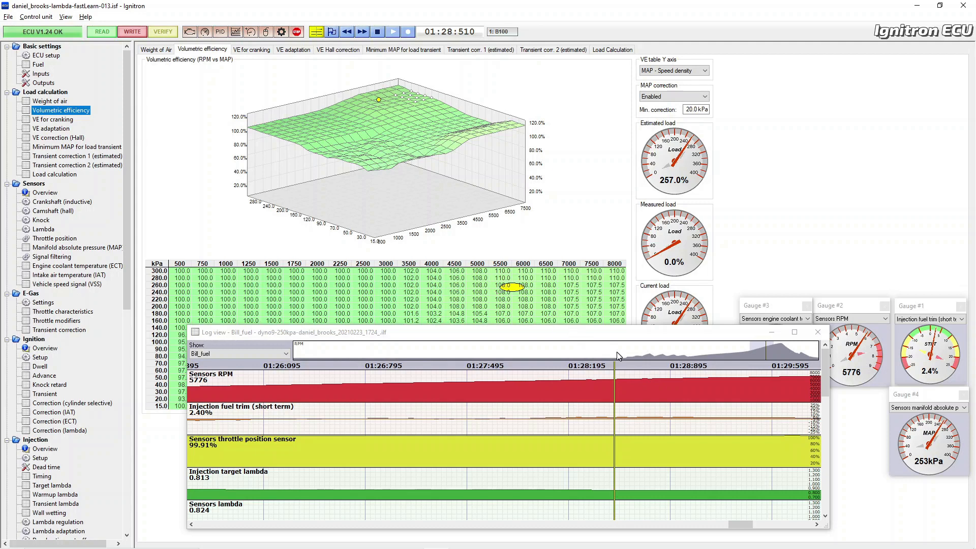
{"action": "left_click", "coordinate": [592, 418]}
{"action": "left_click_drag", "start_coordinate": [590, 418], "coordinate": [580, 418]}
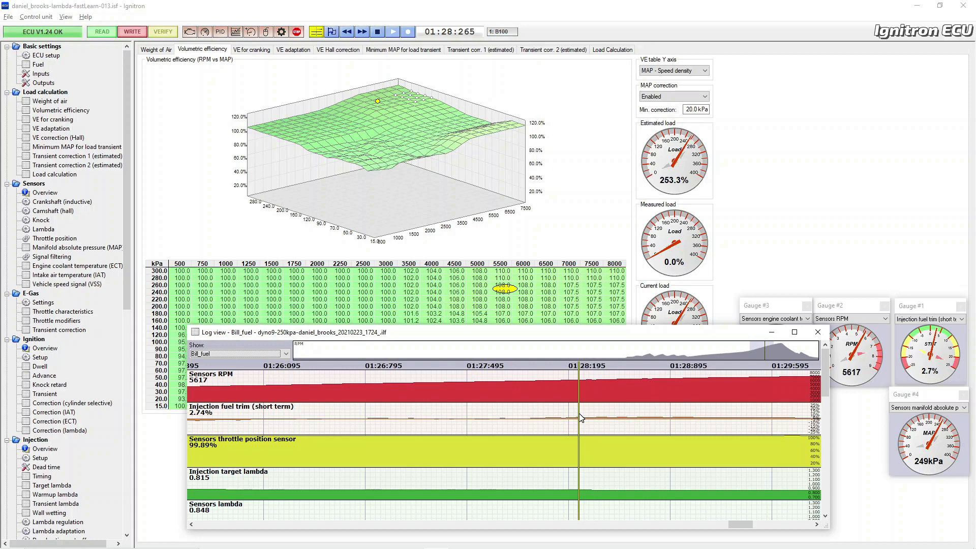
{"action": "mouse_move", "coordinate": [581, 418]}
{"action": "left_mouse_down"}
{"action": "mouse_move", "coordinate": [569, 414]}
{"action": "mouse_move", "coordinate": [577, 414]}
{"action": "left_mouse_up"}
Select the volumetric efficiency cells from 5500 to 8000 RPM in the 240 and 260 kPa rows
{"action": "left_click", "coordinate": [501, 293]}
{"action": "key", "text": "shift+Up"}
{"action": "key", "text": "shift+Right"}
{"action": "key", "text": "shift+Right"}
{"action": "key", "text": "shift+Right"}
{"action": "key", "text": "shift+Right"}
{"action": "key", "text": "shift+Right"}
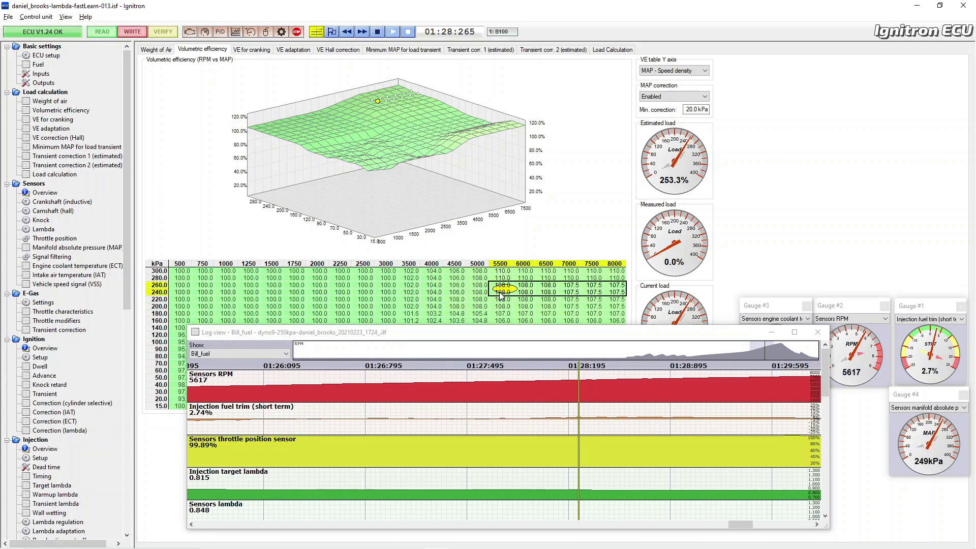
{"action": "left_click", "coordinate": [502, 294]}
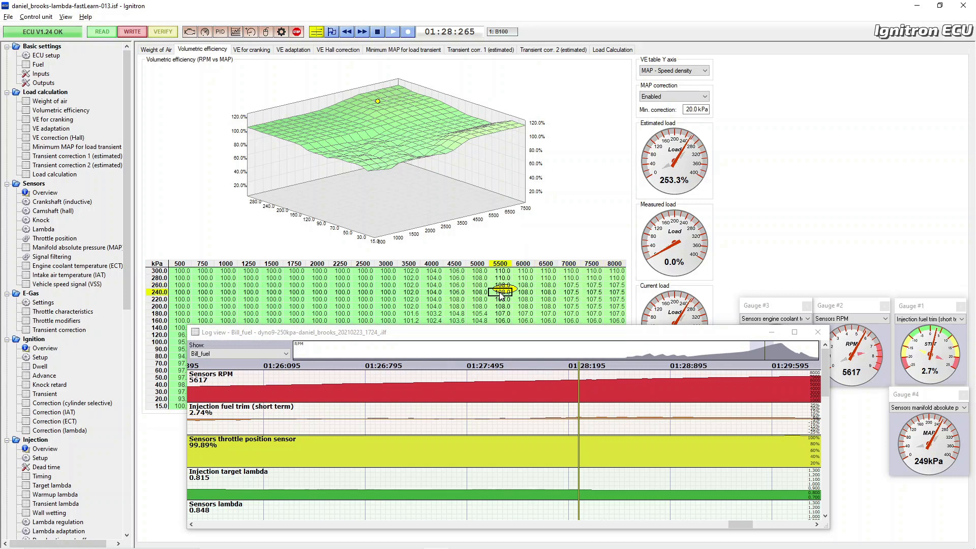
{"action": "key", "text": "shift+Up"}
{"action": "key", "text": "shift+Right"}
{"action": "key", "text": "shift+Right"}
{"action": "key", "text": "shift+Right"}
{"action": "key", "text": "shift+Right"}
{"action": "key", "text": "shift+Right"}
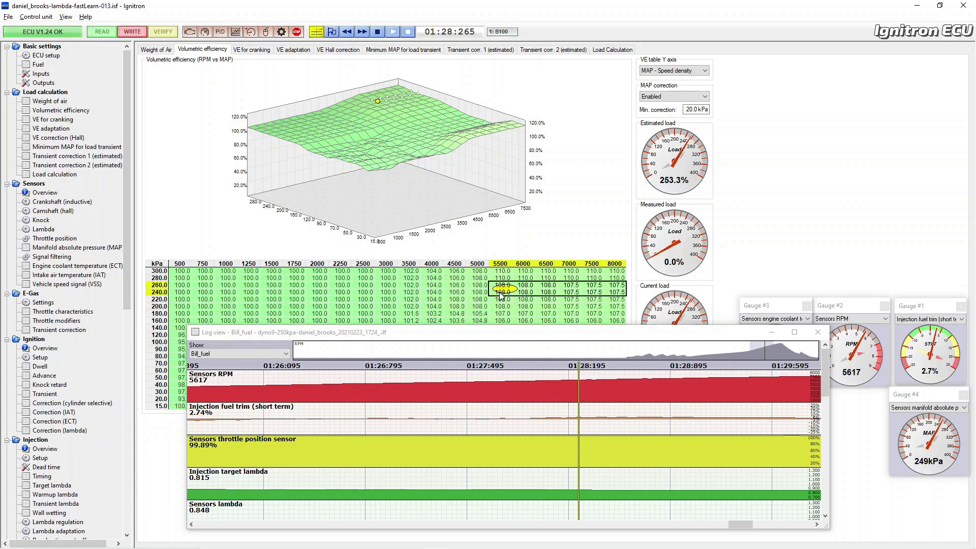
{"action": "right_click", "coordinate": [519, 288]}
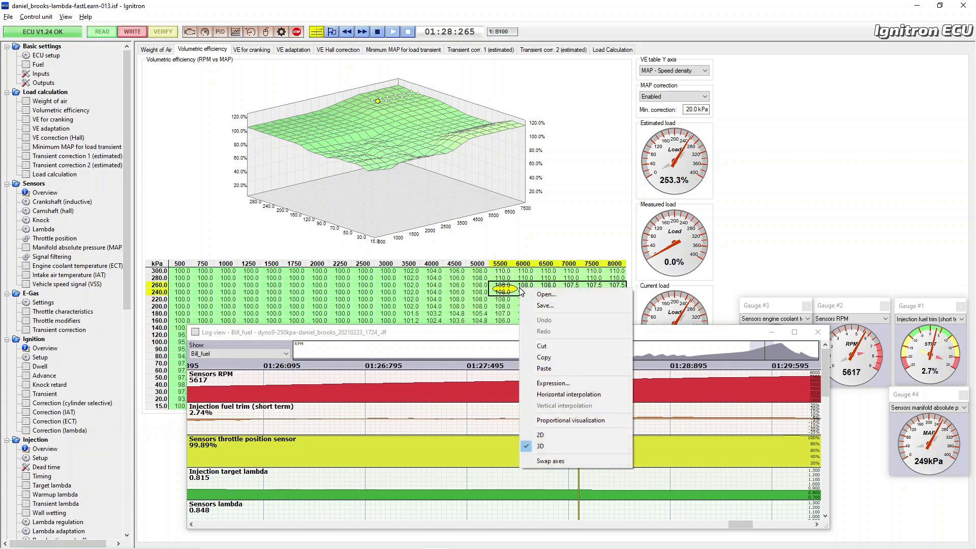
{"action": "left_click", "coordinate": [537, 385]}
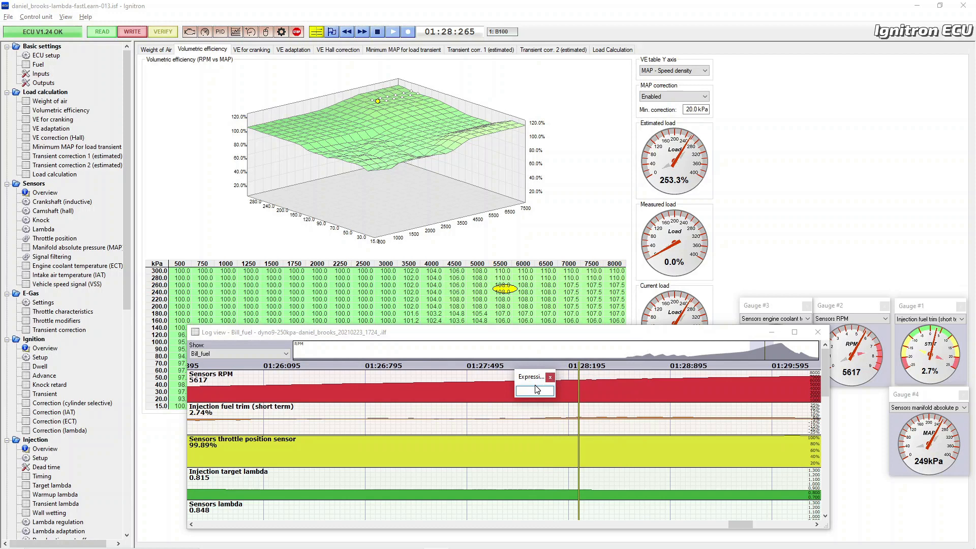
{"action": "type", "text": "+"}
{"action": "key", "text": "Return"}
{"action": "type", "text": "2"}
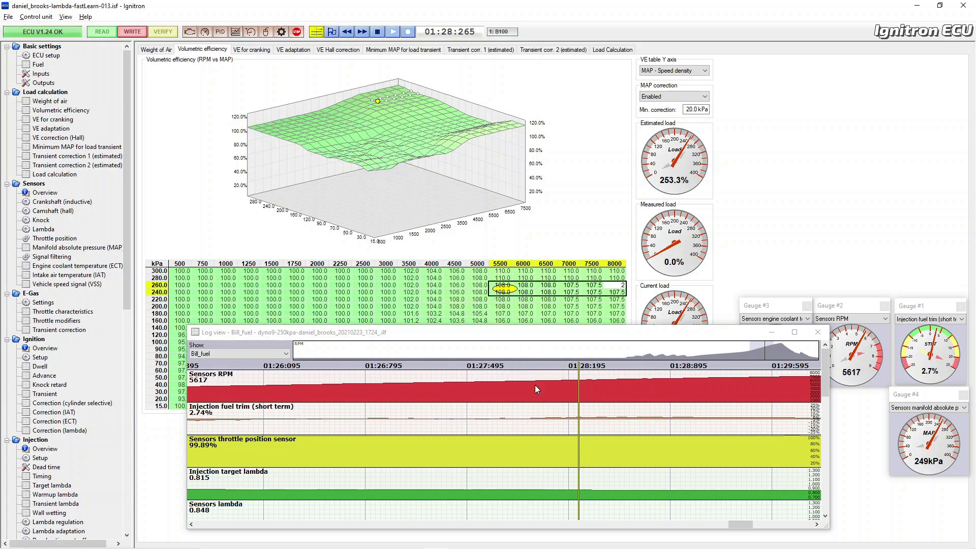
{"action": "key", "text": "Escape"}
Apply the expression +2 to the selected volumetric efficiency cells and write the change to the ECU
{"action": "right_click", "coordinate": [525, 289]}
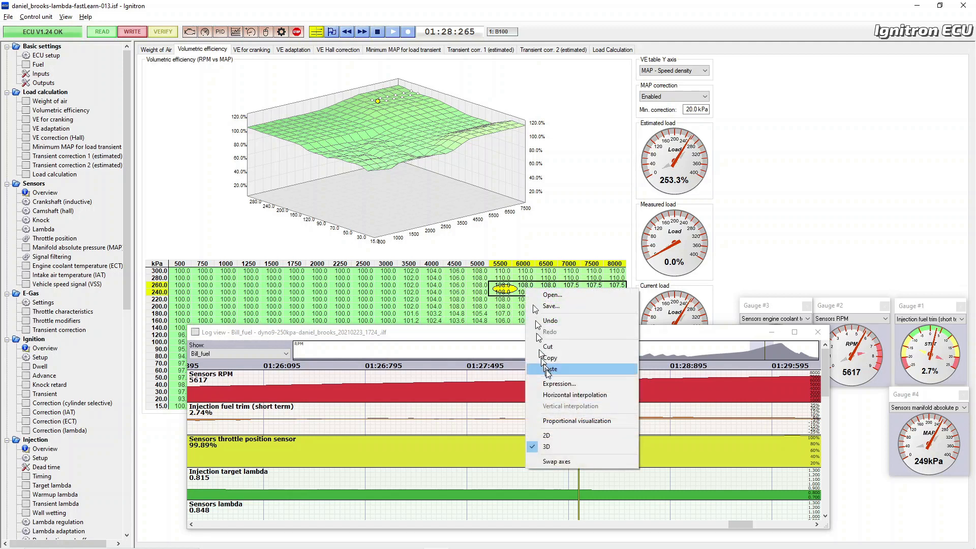
{"action": "left_click", "coordinate": [553, 384]}
{"action": "type", "text": "+2"}
{"action": "key", "text": "Return"}
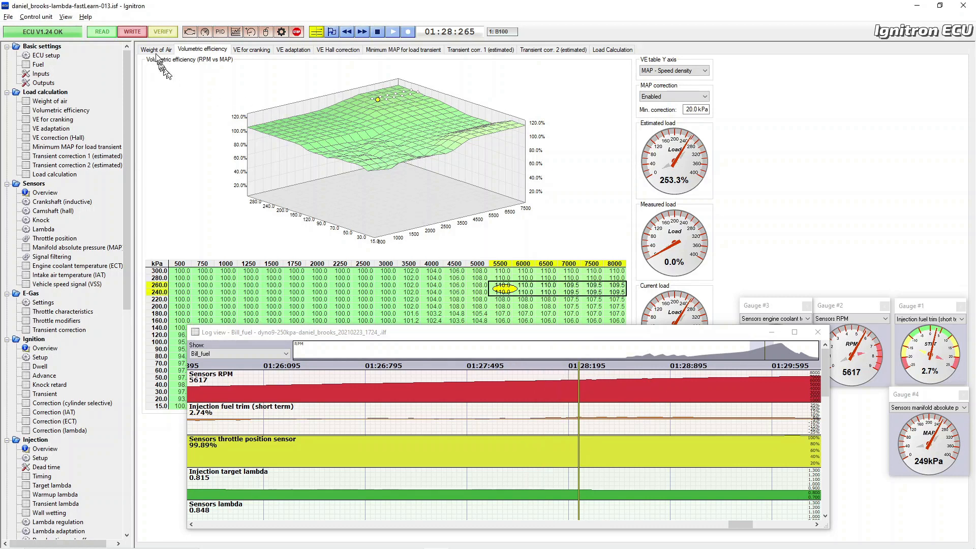
{"action": "left_click", "coordinate": [127, 29]}
Show the Bill_ign channels in the enlarged log view and examine knock retard through the end of the power run
{"action": "left_click_drag", "start_coordinate": [624, 328], "coordinate": [598, 2]}
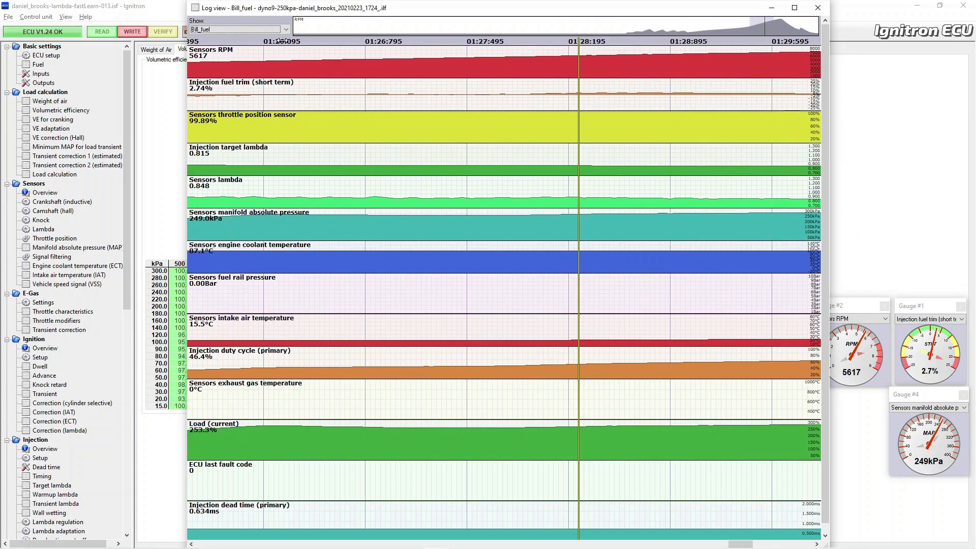
{"action": "left_click", "coordinate": [286, 29]}
{"action": "left_click", "coordinate": [253, 166]}
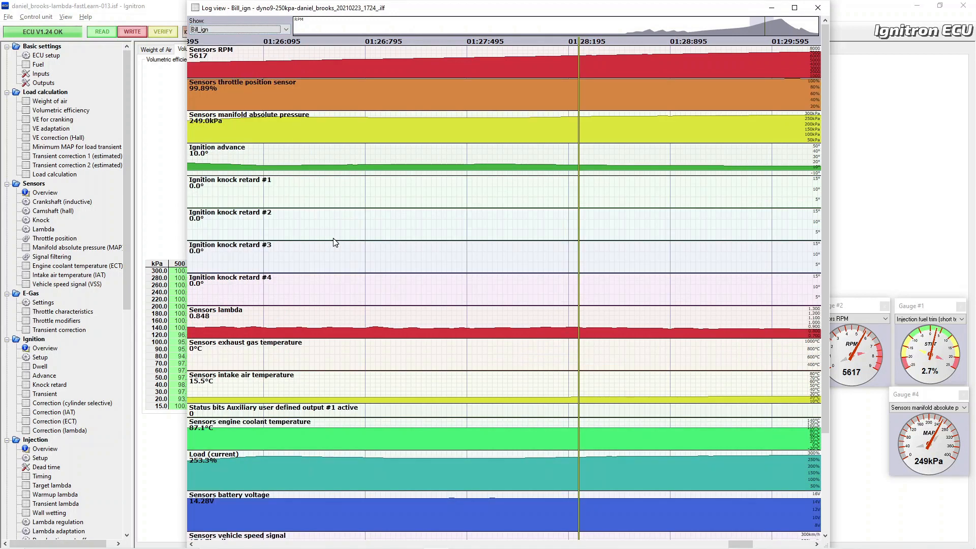
{"action": "left_click", "coordinate": [370, 244]}
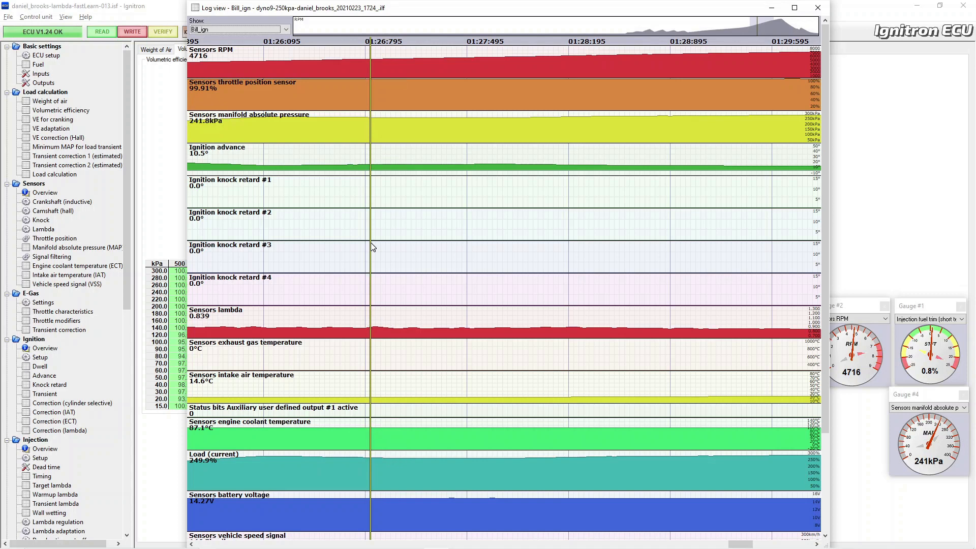
{"action": "left_click", "coordinate": [761, 23]}
{"action": "left_click_drag", "start_coordinate": [761, 21], "coordinate": [780, 26]}
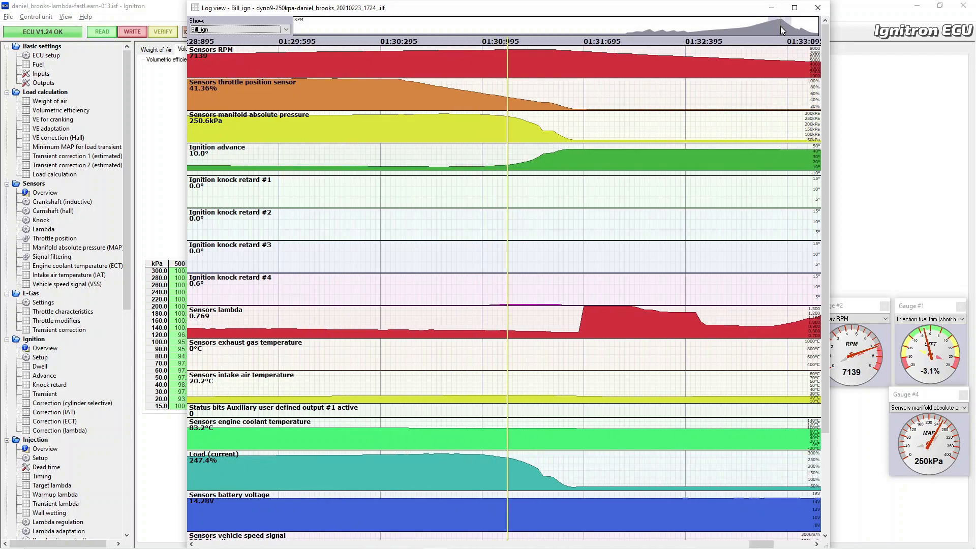
{"action": "left_click_drag", "start_coordinate": [780, 26], "coordinate": [776, 23]}
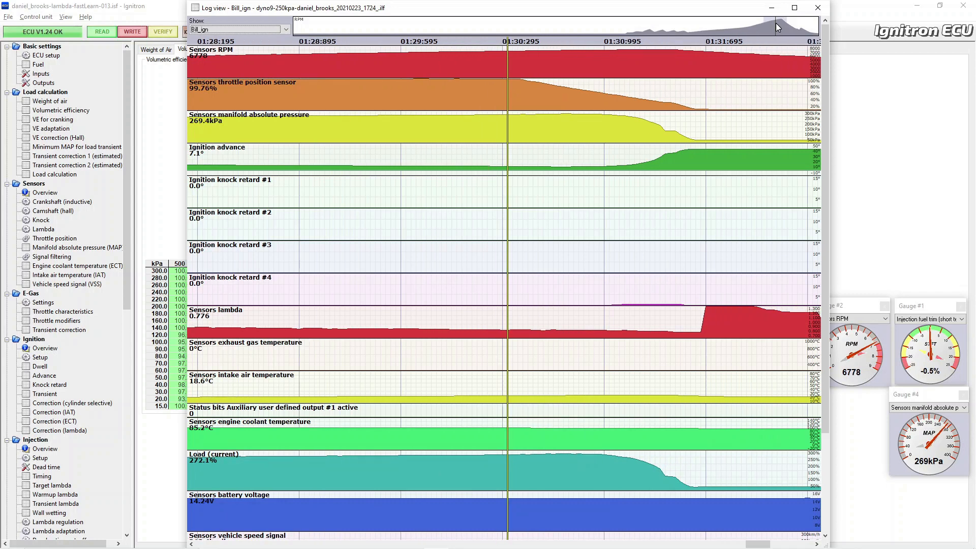
{"action": "left_click_drag", "start_coordinate": [776, 23], "coordinate": [771, 23]}
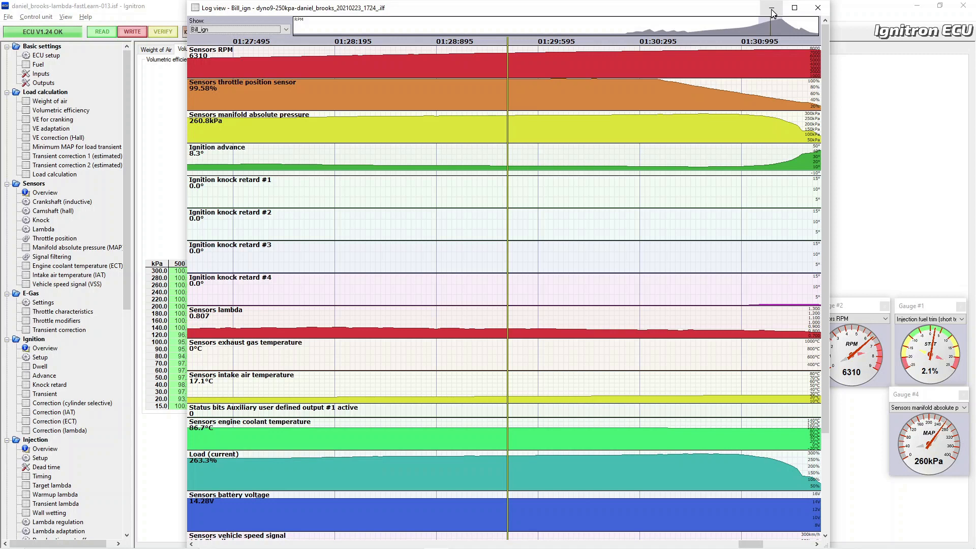
Close the log view and open the turbocharger Boost control map
{"action": "left_click", "coordinate": [819, 8]}
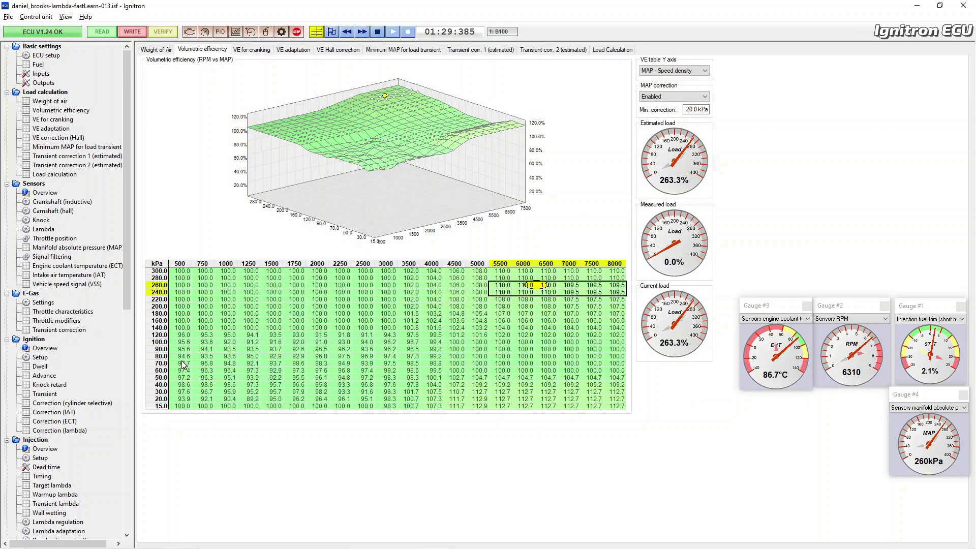
{"action": "left_click_drag", "start_coordinate": [127, 302], "coordinate": [126, 385]}
{"action": "left_click", "coordinate": [51, 412]}
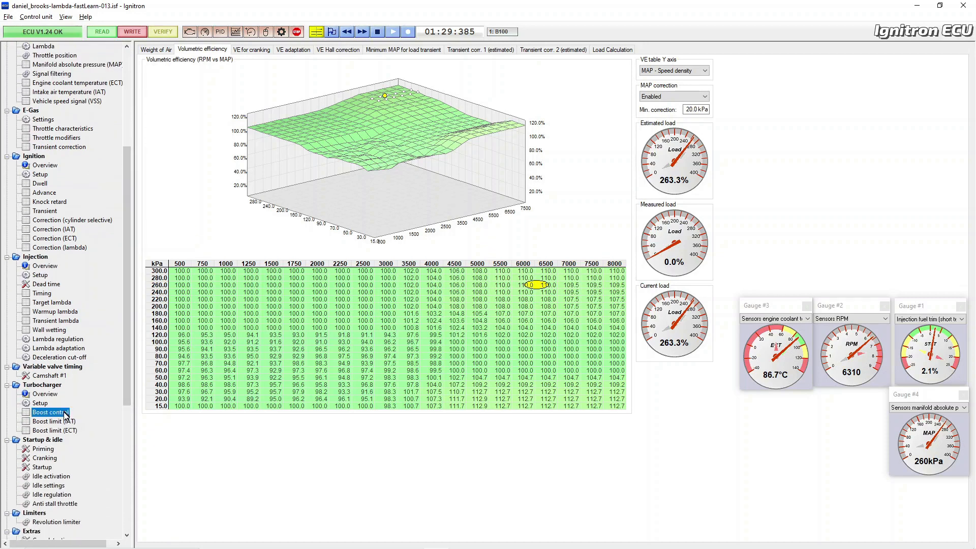
Raise the PID integrator maximum from 2500 to 5000 RPM to 45.0, 40.7 and 36.4 in the 80, 70 and 60% rows
{"action": "left_click", "coordinate": [304, 221]}
{"action": "key", "text": "Up"}
{"action": "key", "text": "Right"}
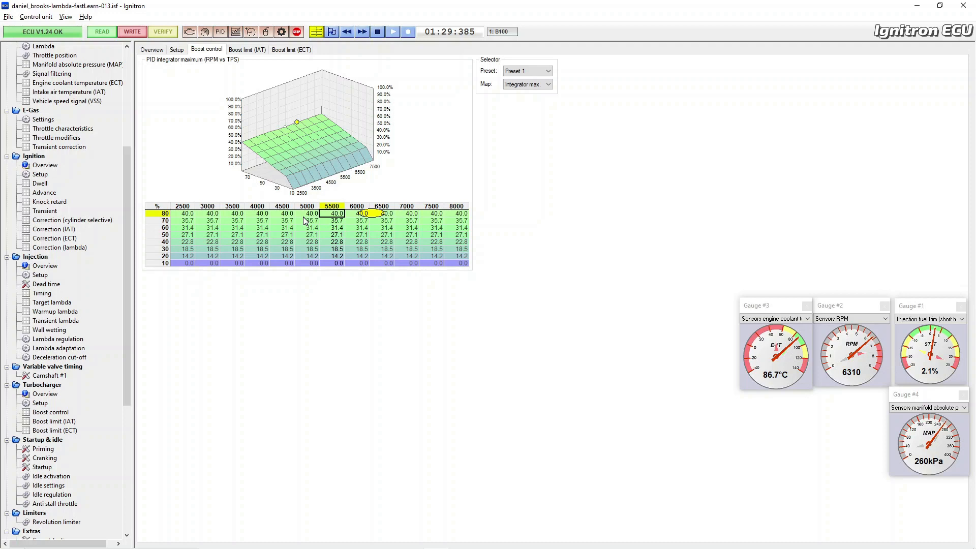
{"action": "key", "text": "Left"}
{"action": "key", "text": "shift+Down"}
{"action": "key", "text": "shift+Left"}
{"action": "key", "text": "shift+Left"}
{"action": "key", "text": "shift+Left"}
{"action": "key", "text": "shift+Left"}
{"action": "key", "text": "shift+Left"}
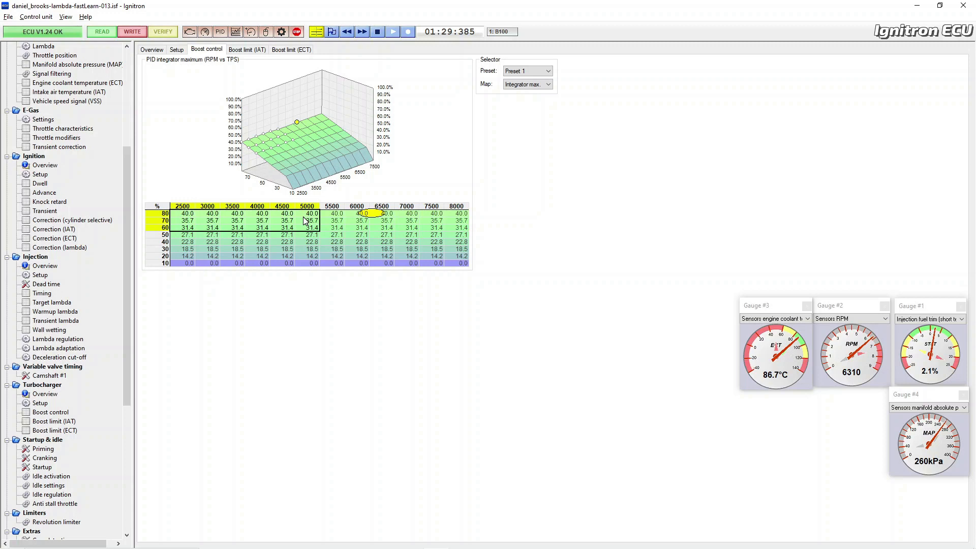
{"action": "key", "text": "plus"}
{"action": "key", "text": "plus"}
{"action": "key", "text": "plus"}
{"action": "key", "text": "plus"}
{"action": "key", "text": "plus"}
{"action": "key", "text": "plus"}
{"action": "key", "text": "plus"}
{"action": "key", "text": "plus"}
{"action": "key", "text": "plus"}
{"action": "key", "text": "plus"}
{"action": "key", "text": "plus"}
{"action": "key", "text": "plus"}
{"action": "key", "text": "plus"}
{"action": "key", "text": "plus"}
{"action": "key", "text": "plus"}
{"action": "key", "text": "plus"}
{"action": "key", "text": "plus"}
{"action": "key", "text": "plus"}
{"action": "key", "text": "plus"}
{"action": "key", "text": "plus"}
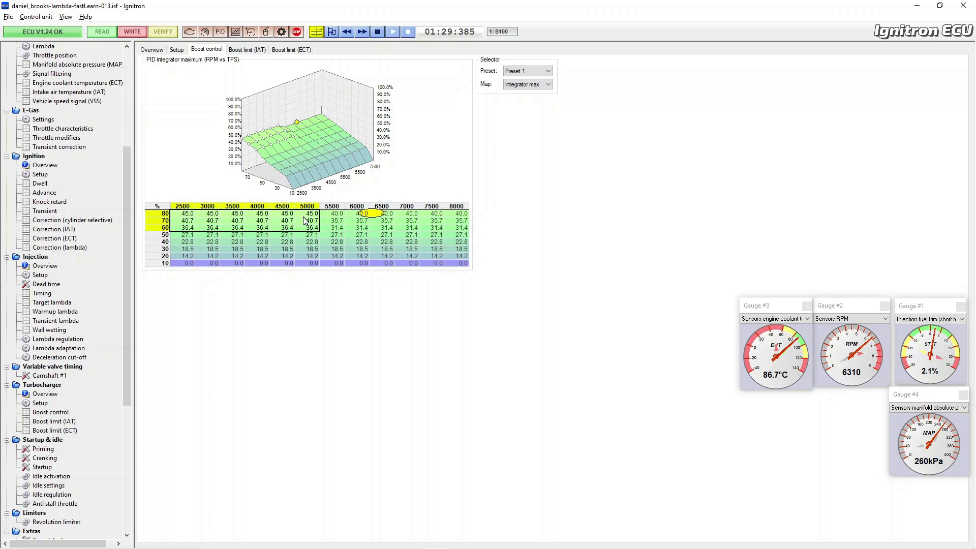
Raise the integrator maximum from 2500 to 3500 RPM to 80.0, 75.7 and 71.4 in the 80, 70 and 60% rows
{"action": "key", "text": "Left"}
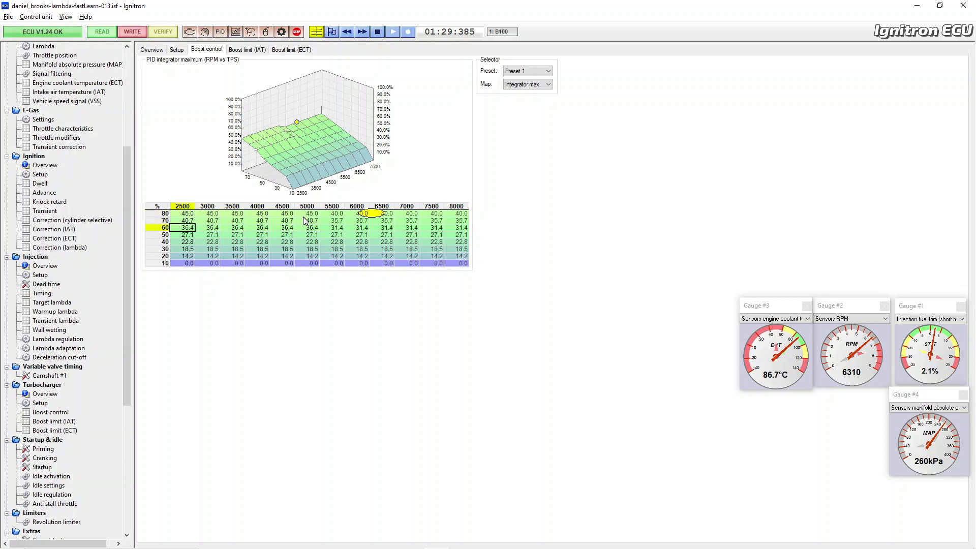
{"action": "key", "text": "shift+Right"}
{"action": "key", "text": "shift+Right"}
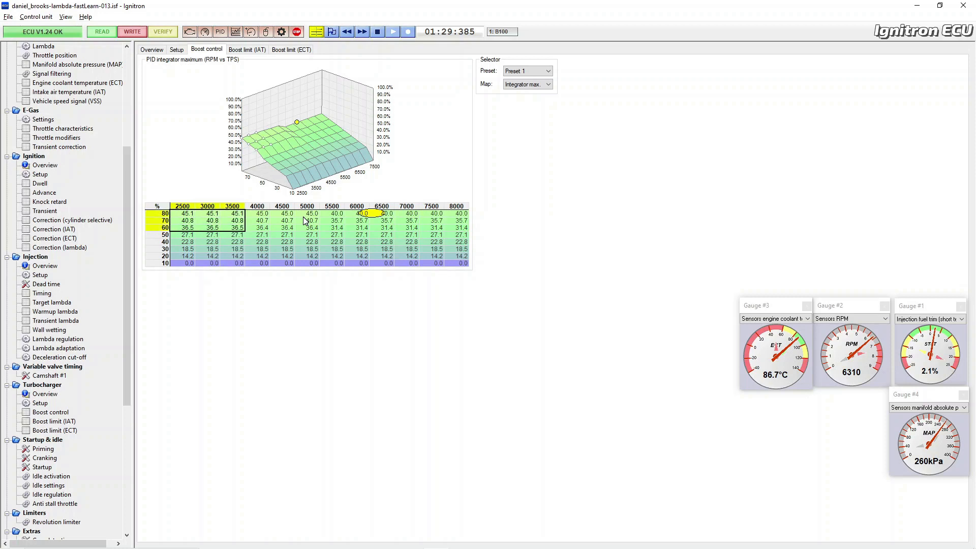
{"action": "key", "text": "plus"}
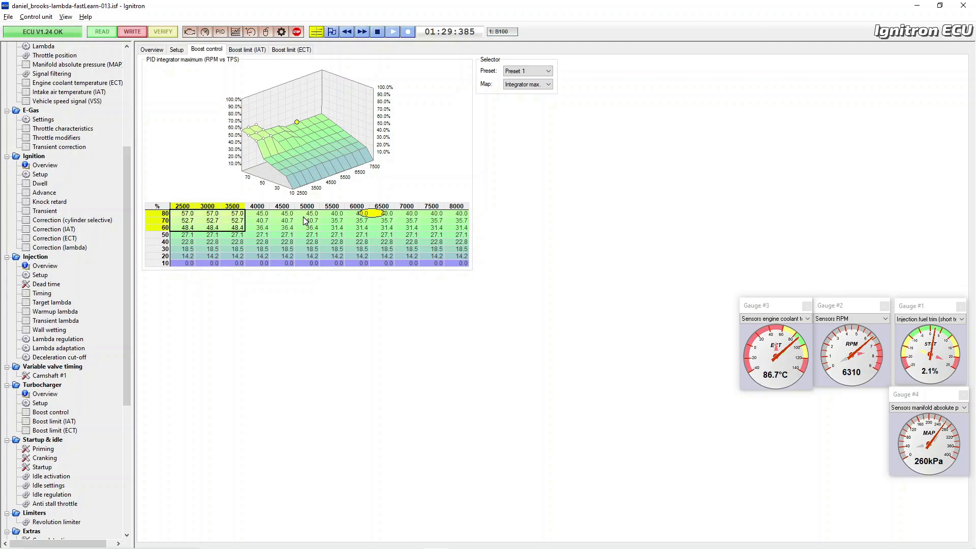
{"action": "key", "text": "plus"}
{"action": "key", "text": "plus"}
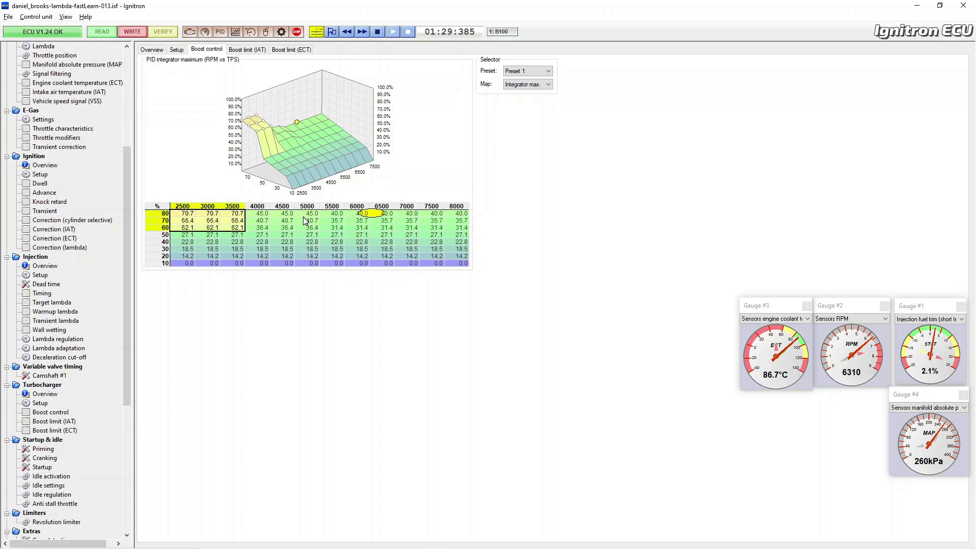
{"action": "key", "text": "plus"}
{"action": "key", "text": "plus"}
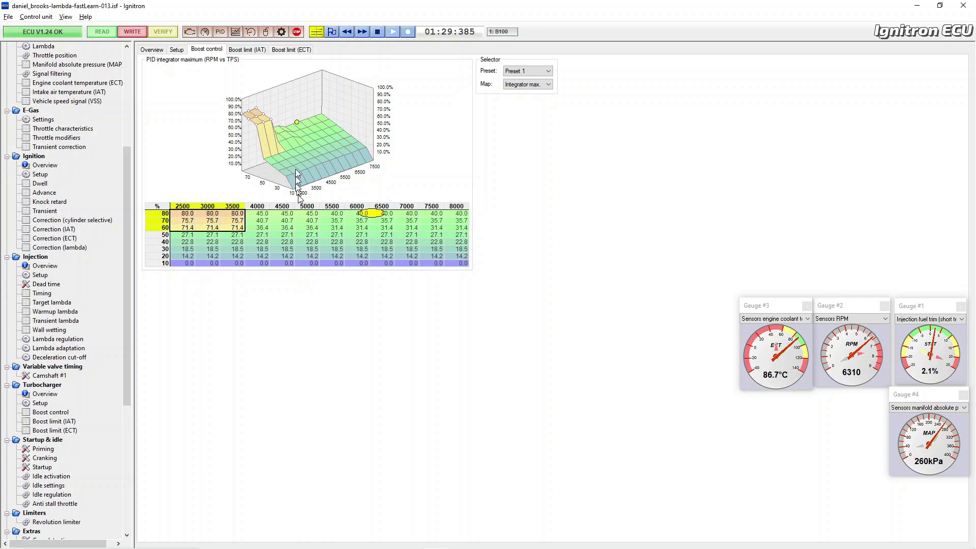
Raise the 4000 RPM integrator maximum cells to 56.2, 51.9 and 47.6 in the 80, 70 and 60% rows
{"action": "left_click_drag", "start_coordinate": [298, 175], "coordinate": [250, 164]}
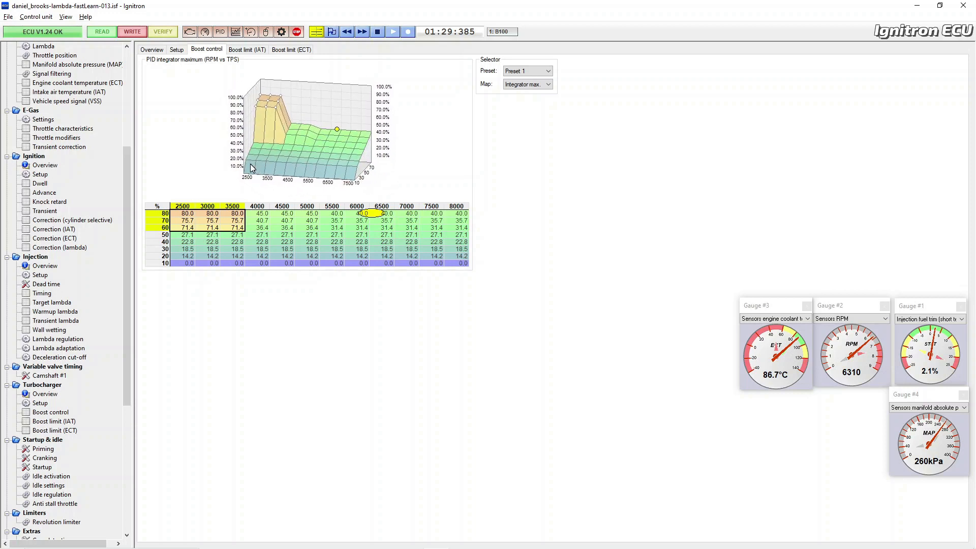
{"action": "left_click", "coordinate": [259, 214]}
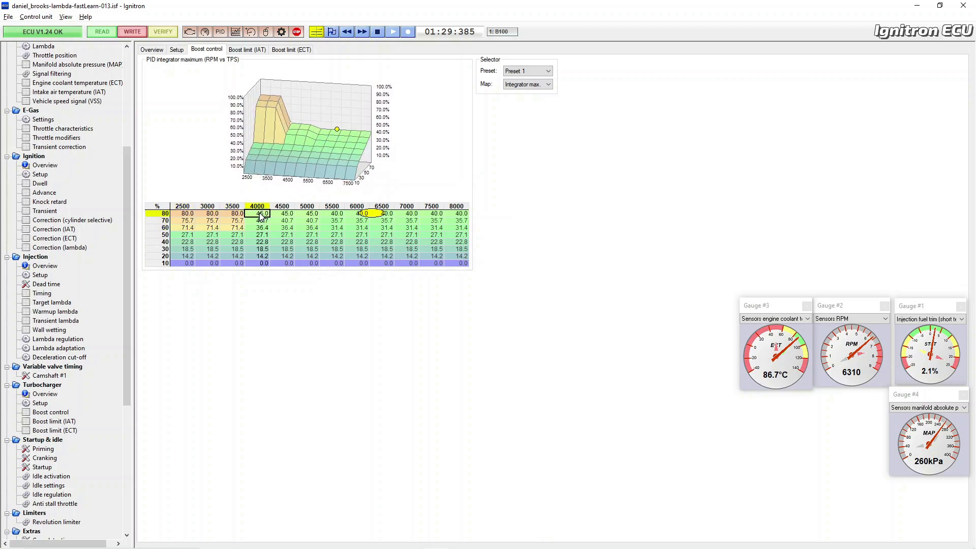
{"action": "key", "text": "shift+Down"}
{"action": "key", "text": "shift+Down"}
{"action": "key", "text": "plus"}
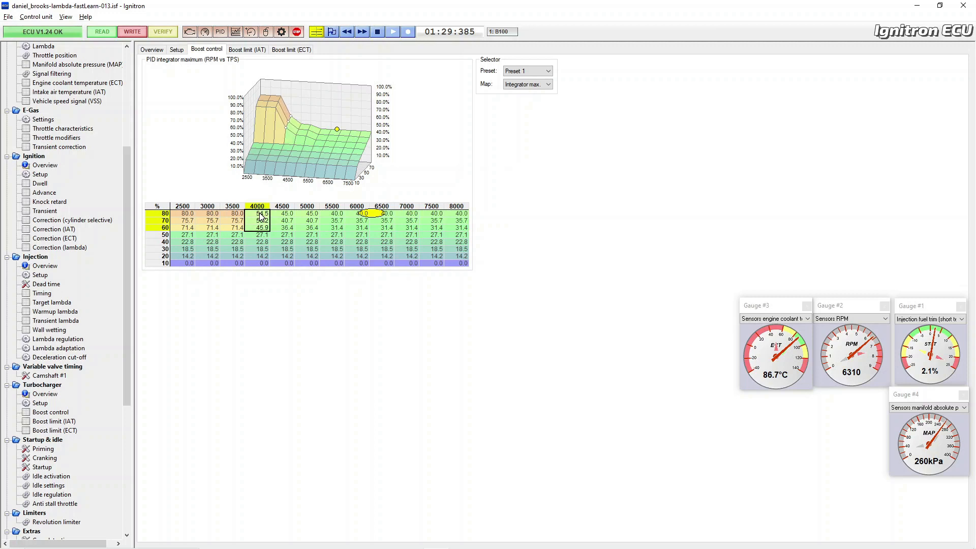
Lower the 5000 RPM integrator maximum cells to 43.0, 38.7 and 34.4 in the 80, 70 and 60% rows
{"action": "key", "text": "Right"}
{"action": "key", "text": "Right"}
{"action": "key", "text": "Up"}
{"action": "key", "text": "Left"}
{"action": "key", "text": "Up"}
{"action": "key", "text": "Down"}
{"action": "key", "text": "Right"}
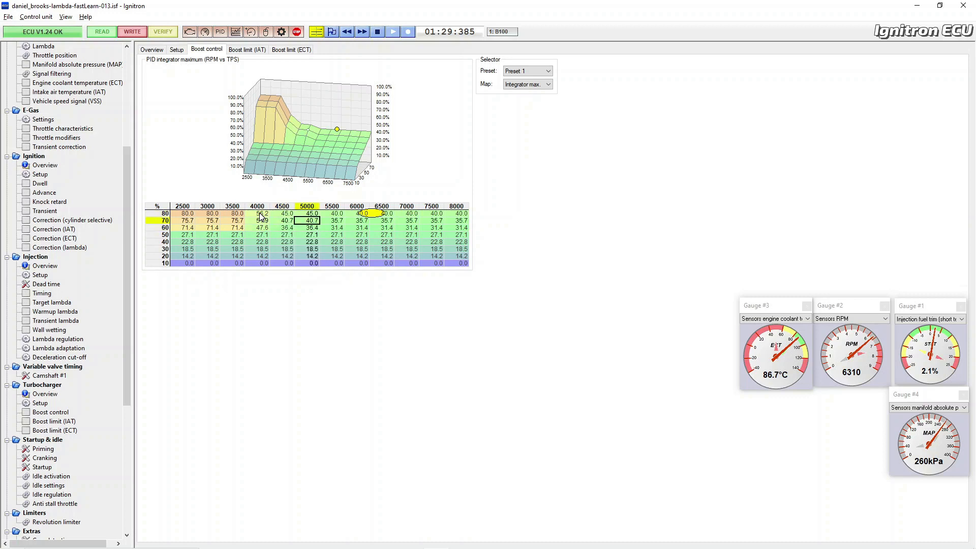
{"action": "key", "text": "shift+Up"}
{"action": "key", "text": "shift+Down"}
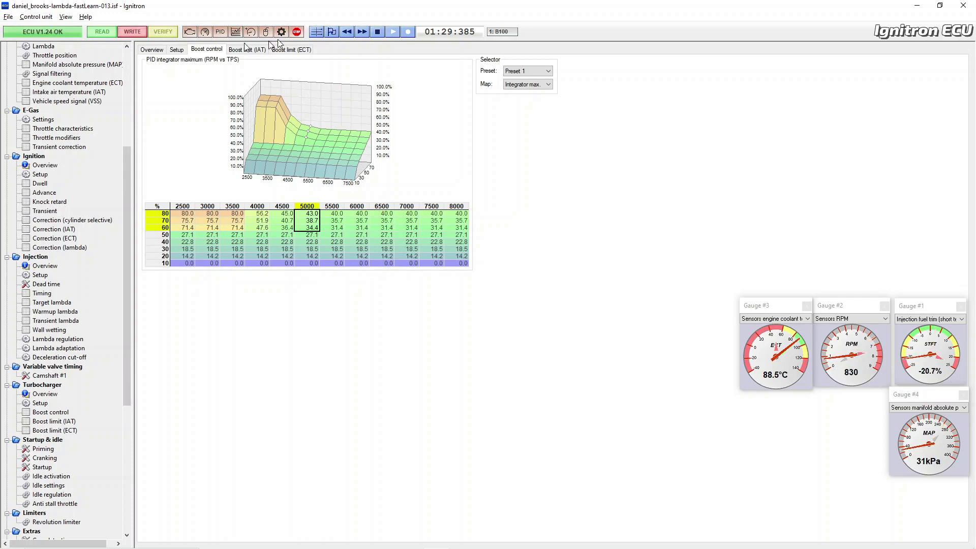
Save the ECU settings as a new .isf file, changing the file name's number to 014
{"action": "left_click", "coordinate": [8, 17]}
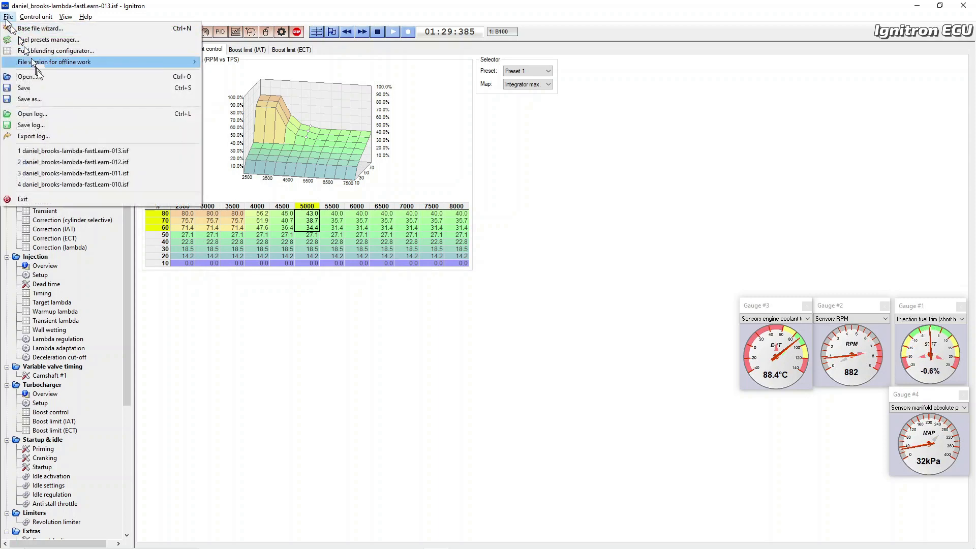
{"action": "left_click", "coordinate": [61, 100]}
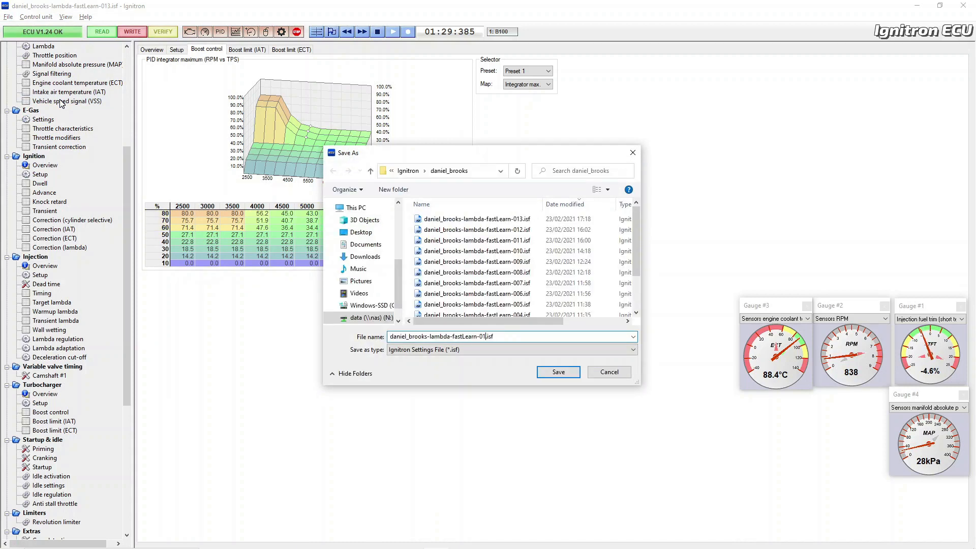
{"action": "key", "text": "Return"}
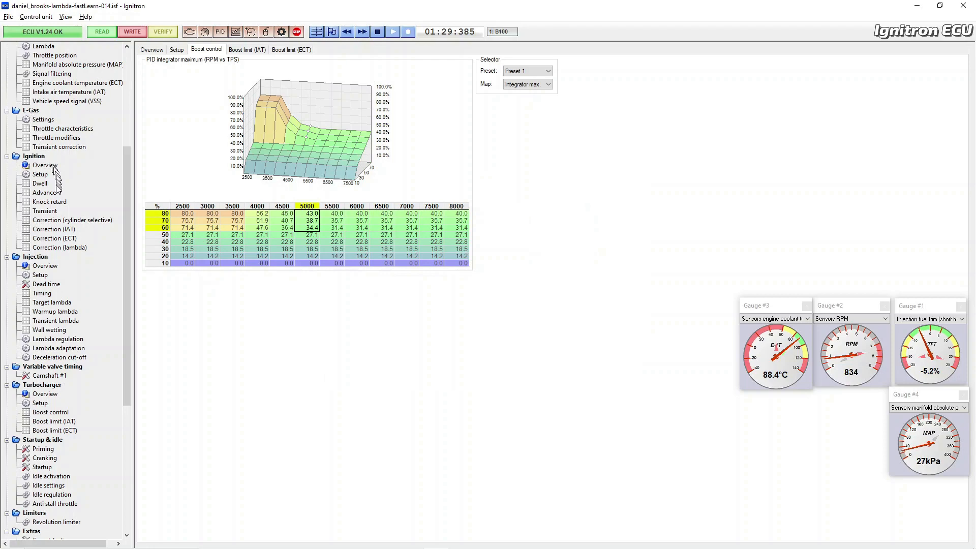
Open the ignition Knock retard page and bring up the remote dyno window above the ECU software
{"action": "left_click", "coordinate": [57, 200]}
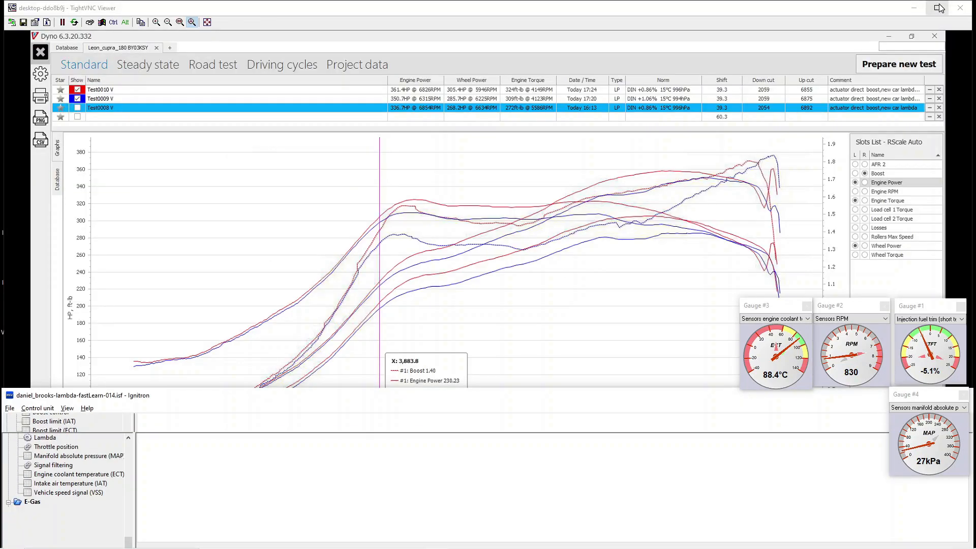
{"action": "left_click", "coordinate": [939, 6]}
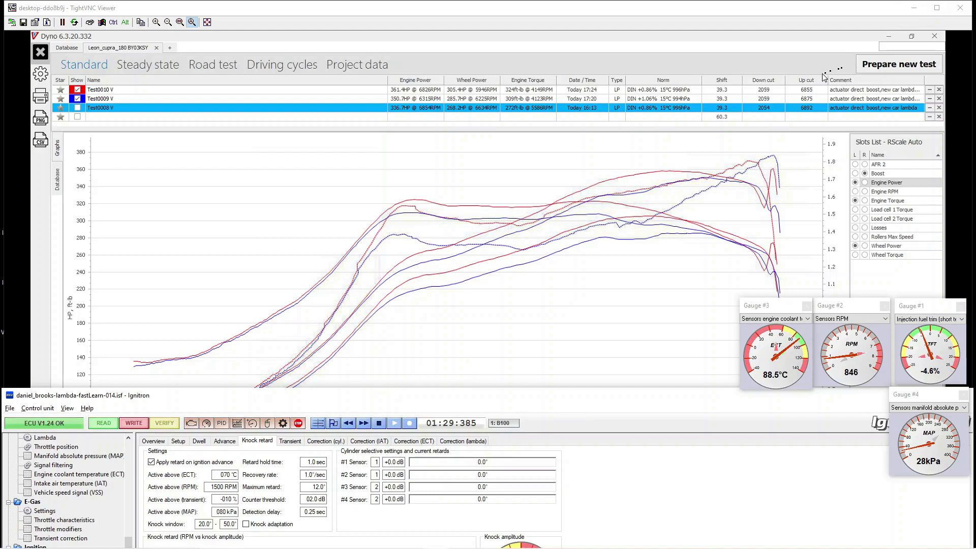
Remove Test0008 from the dyno comparison and plot only Boost and Engine Torque for the other two runs
{"action": "left_click", "coordinate": [934, 108]}
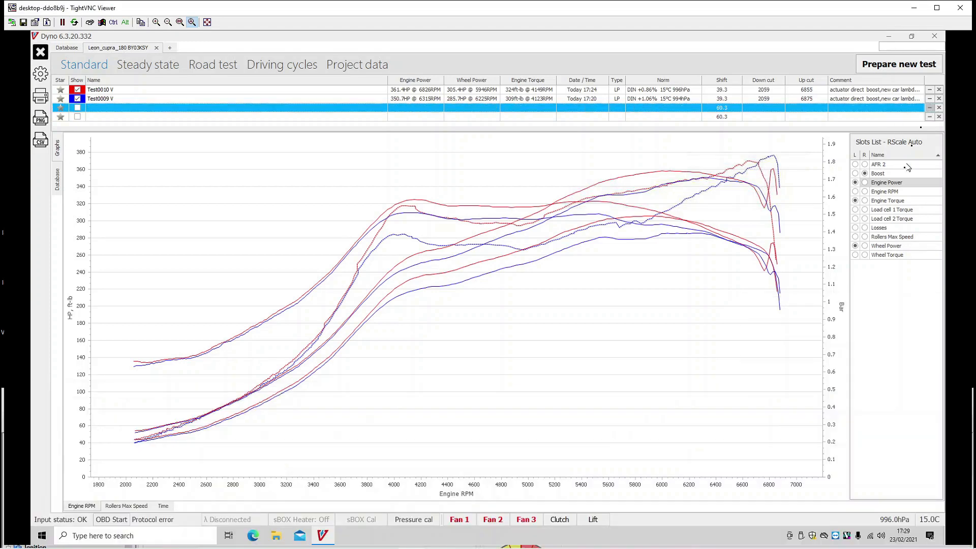
{"action": "left_click", "coordinate": [856, 246]}
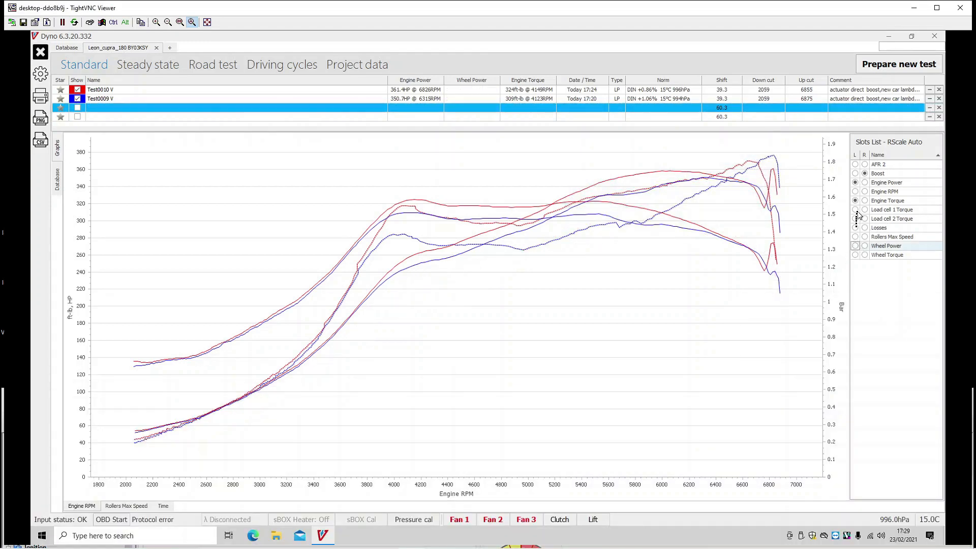
{"action": "left_click", "coordinate": [855, 201]}
{"action": "left_click", "coordinate": [856, 182]}
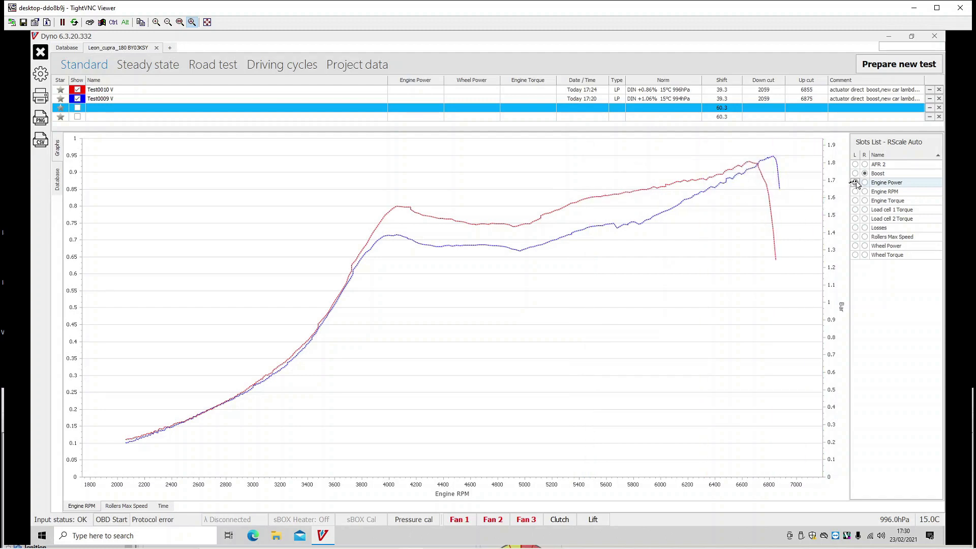
{"action": "left_click", "coordinate": [855, 201]}
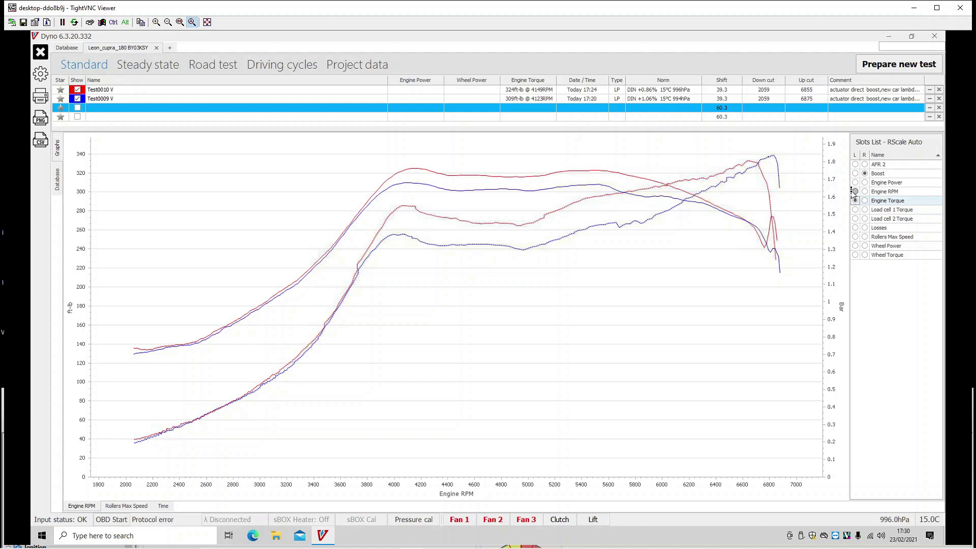
Remove Test0009 from the comparison and start a new dyno test, changing the boost percentage in its comment to 45%
{"action": "left_click", "coordinate": [930, 100]}
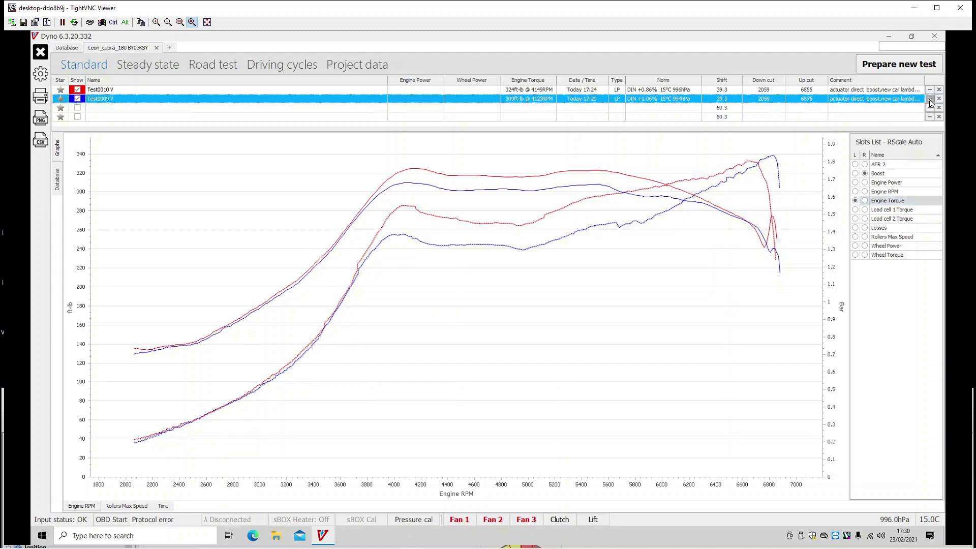
{"action": "left_click", "coordinate": [893, 68]}
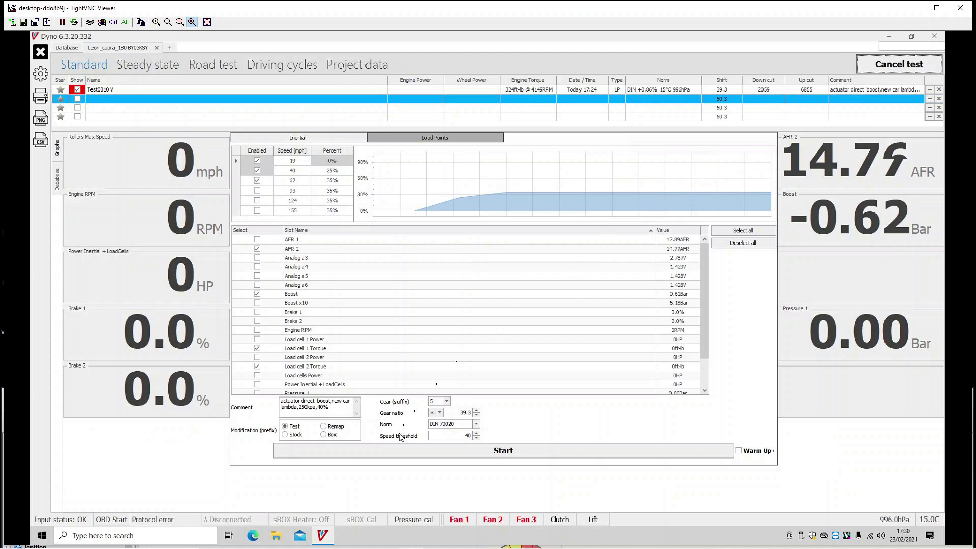
{"action": "left_click", "coordinate": [341, 408]}
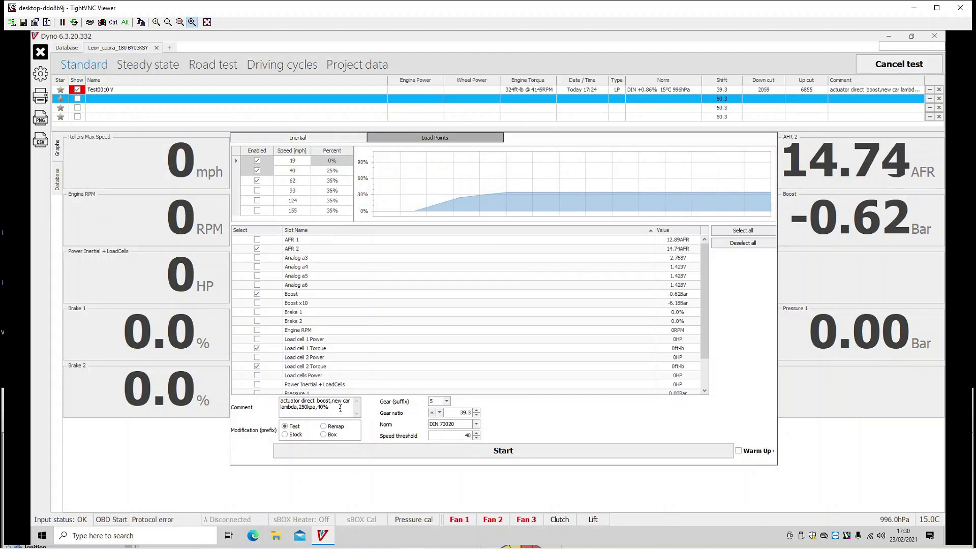
{"action": "key", "text": "Left"}
{"action": "key", "text": "BackSpace"}
{"action": "type", "text": "5"}
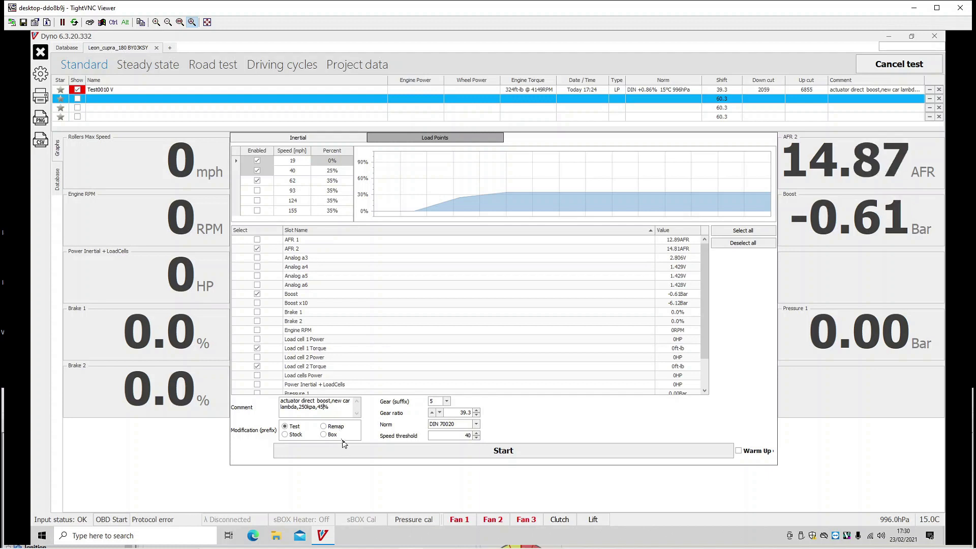
{"action": "left_click", "coordinate": [351, 451]}
Switch to Ignitron, record an ECU log of the dyno run, and enlarge the Ignitron window after stopping the recording
{"action": "key", "text": "alt+Tab"}
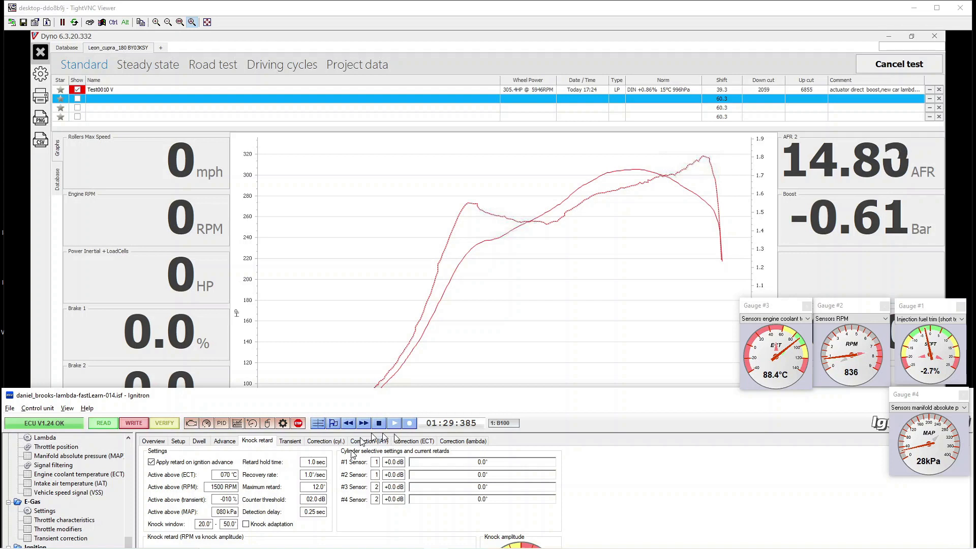
{"action": "left_click", "coordinate": [409, 423]}
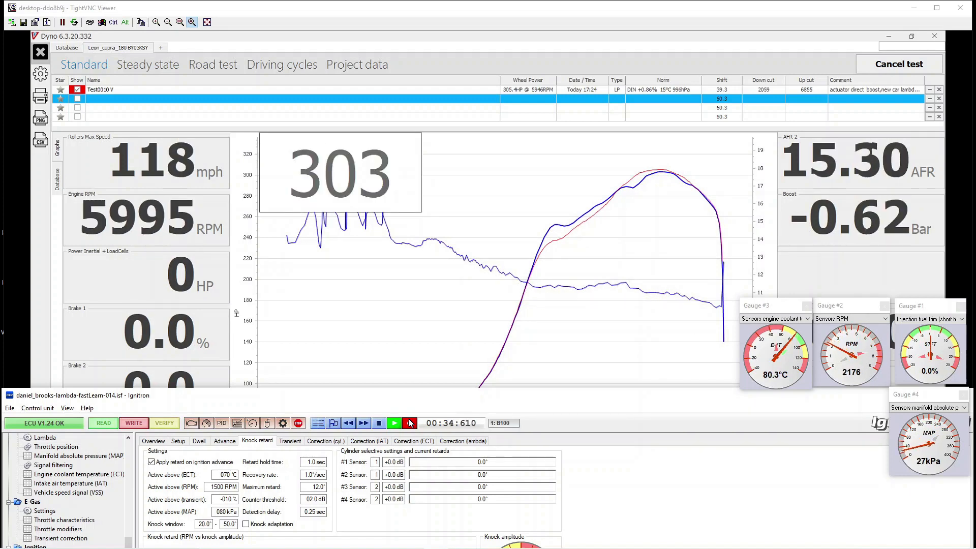
{"action": "left_click", "coordinate": [411, 423]}
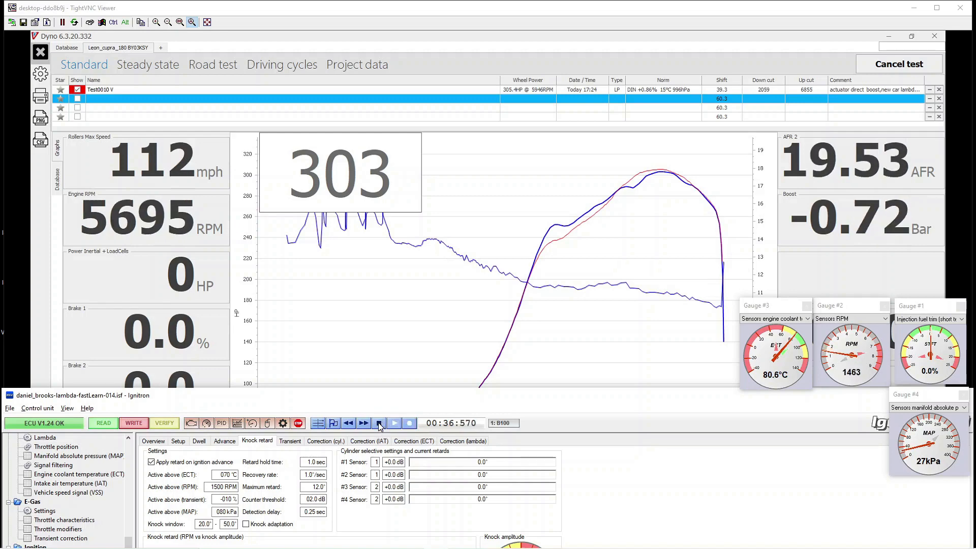
{"action": "double_click", "coordinate": [388, 397]}
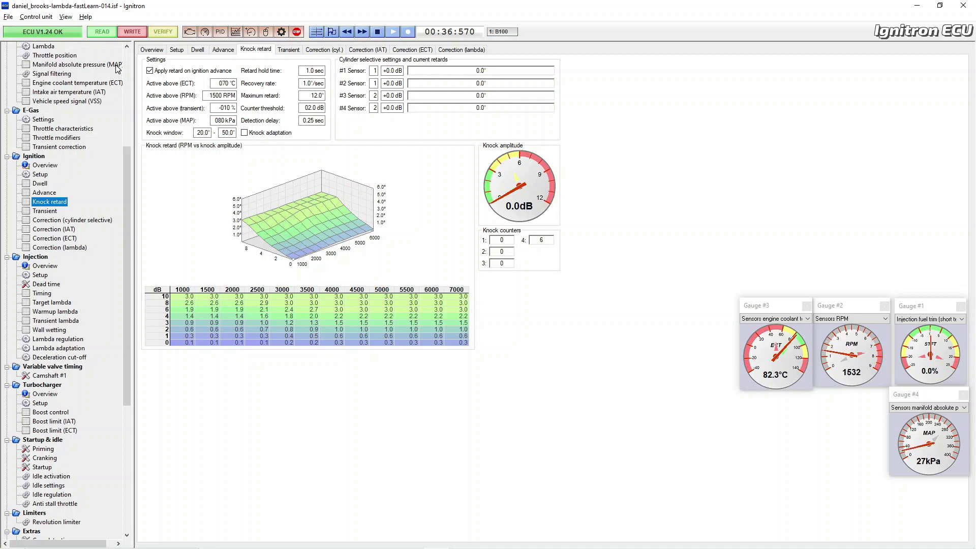
Save the recorded dyno log, prefixing the suggested file name with dyno10-250kpa-
{"action": "left_click", "coordinate": [8, 17]}
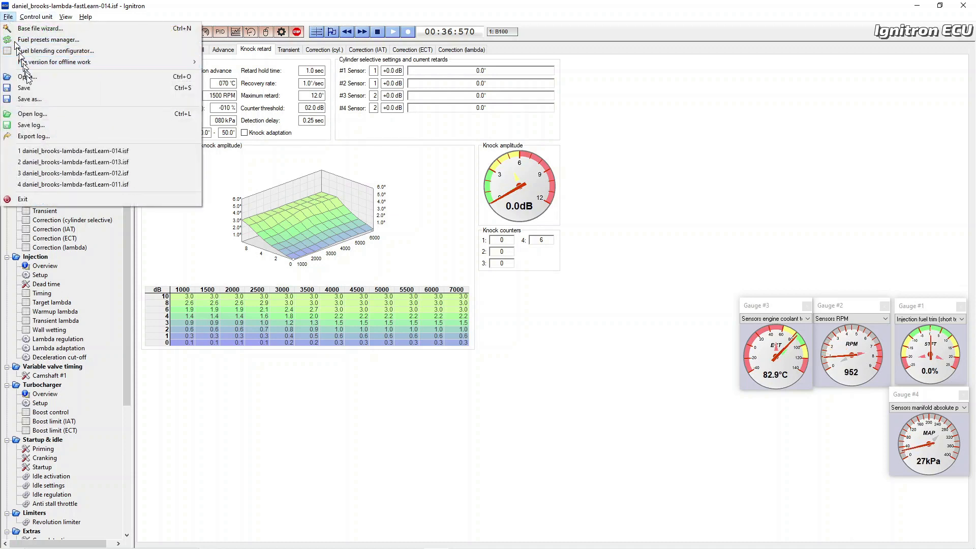
{"action": "left_click", "coordinate": [41, 127]}
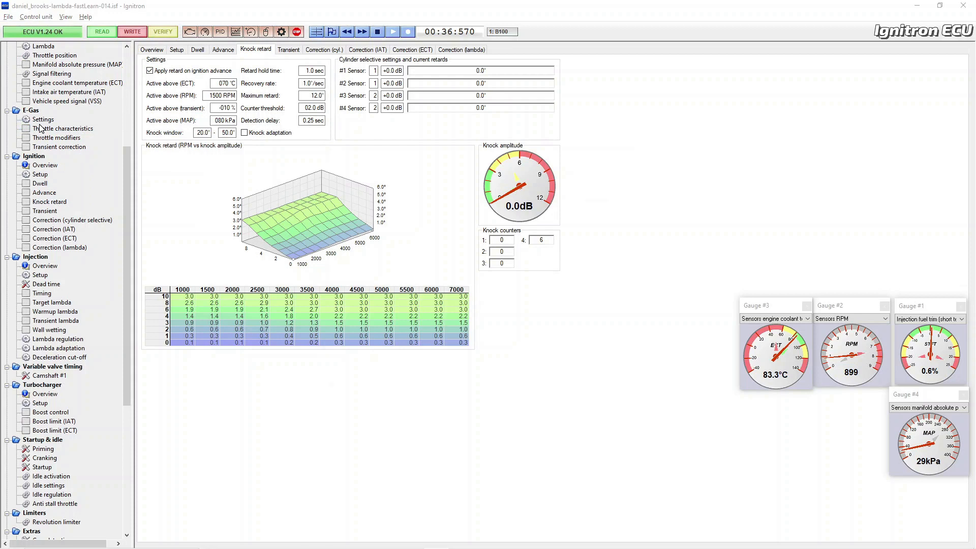
{"action": "type", "text": "yno"}
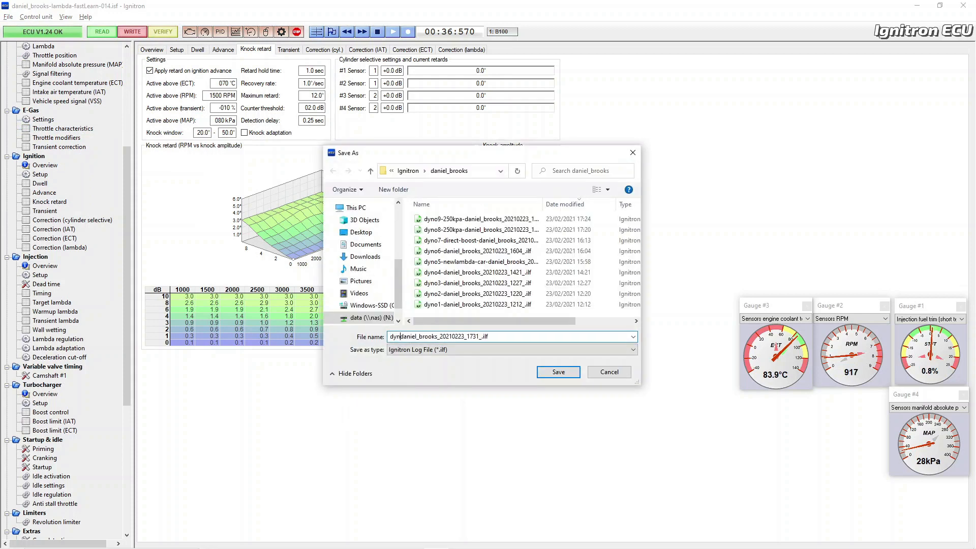
{"action": "type", "text": "10-25"}
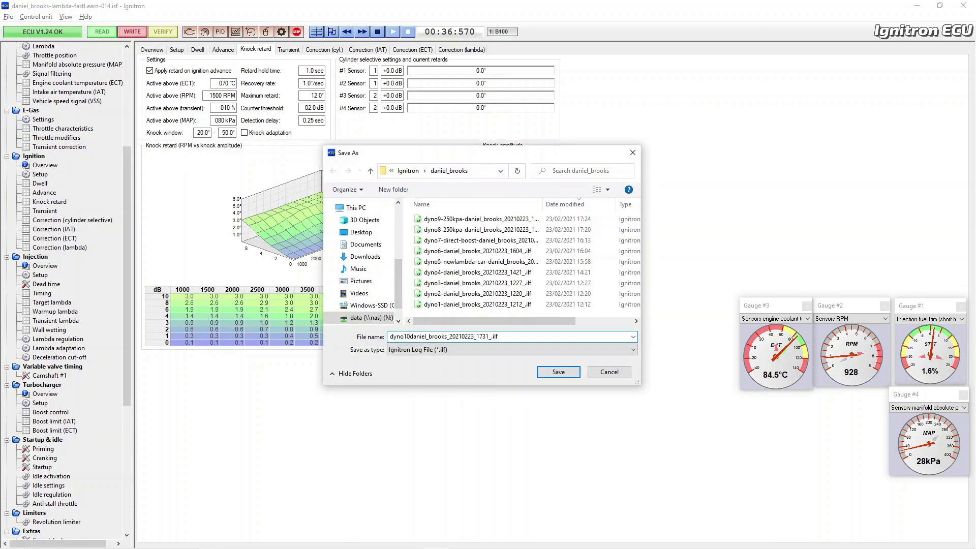
{"action": "type", "text": "0kpa"}
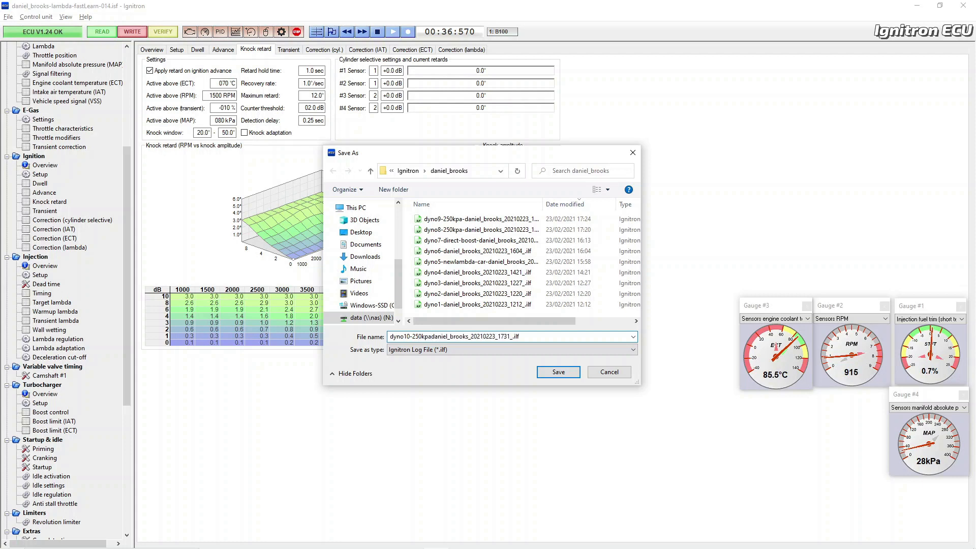
{"action": "type", "text": "-"}
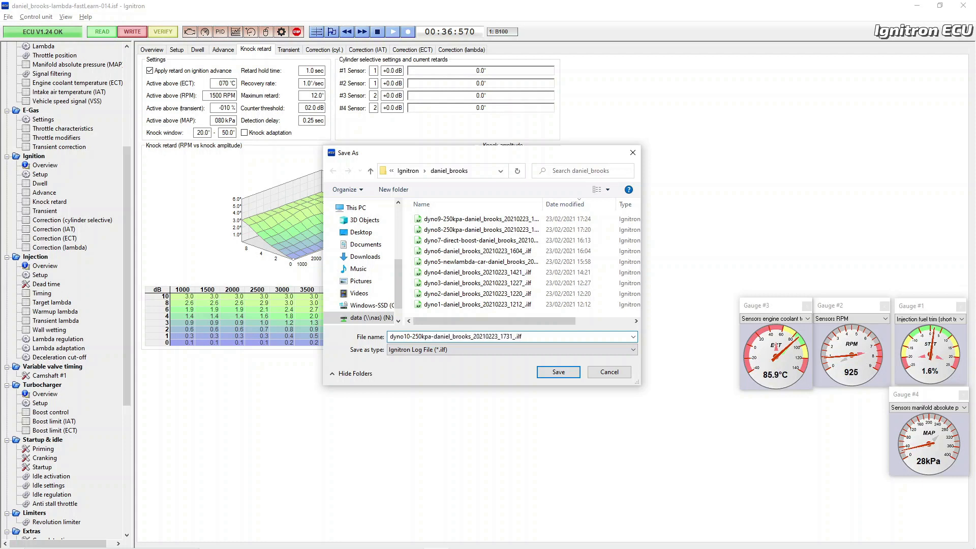
{"action": "left_click", "coordinate": [554, 374]}
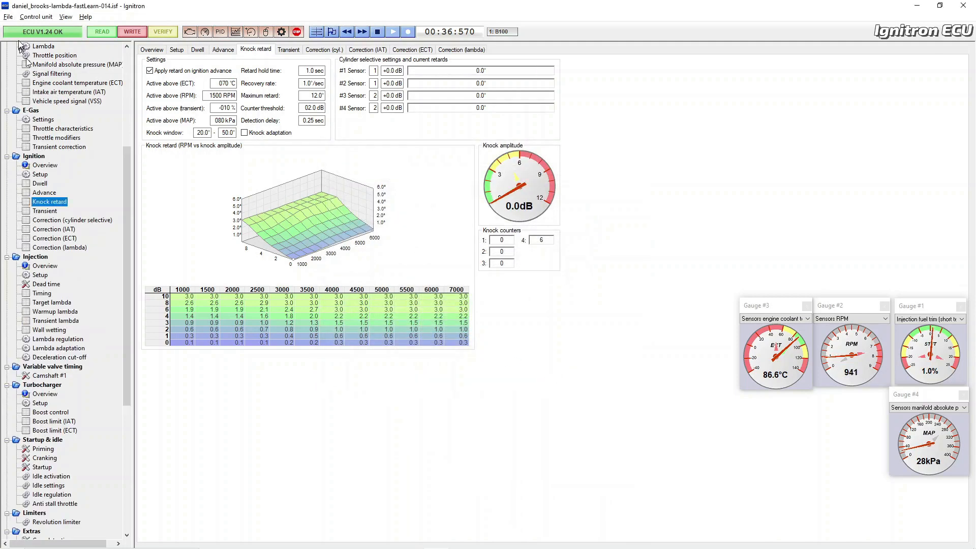
Open the dyno10-250kpa log, extend the log view to full screen height, and show the Bill_boost channel set
{"action": "left_click", "coordinate": [8, 16]}
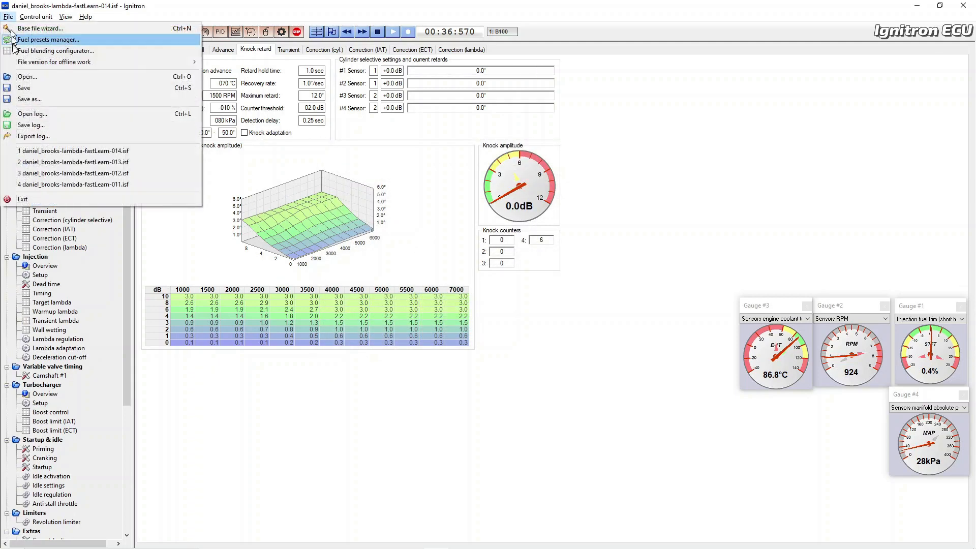
{"action": "left_click", "coordinate": [29, 114]}
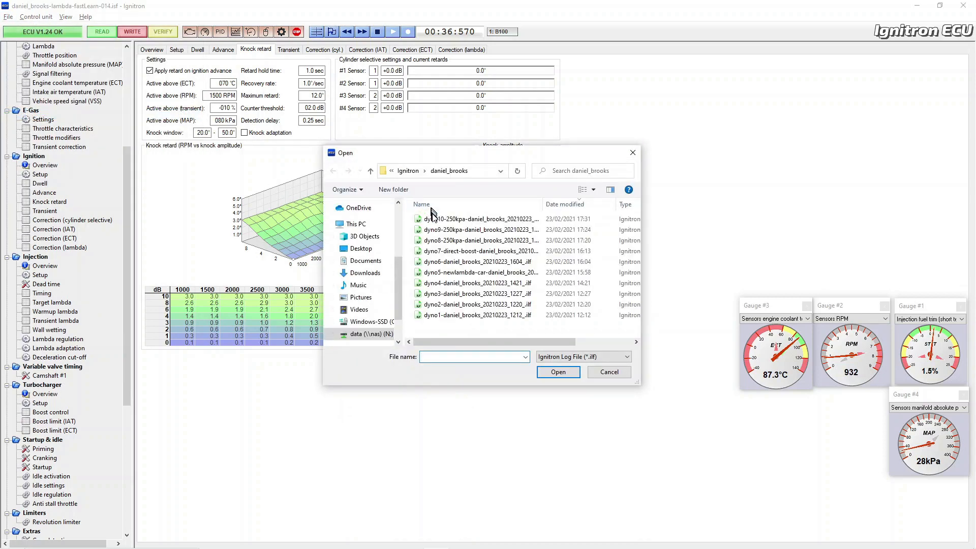
{"action": "double_click", "coordinate": [432, 219]}
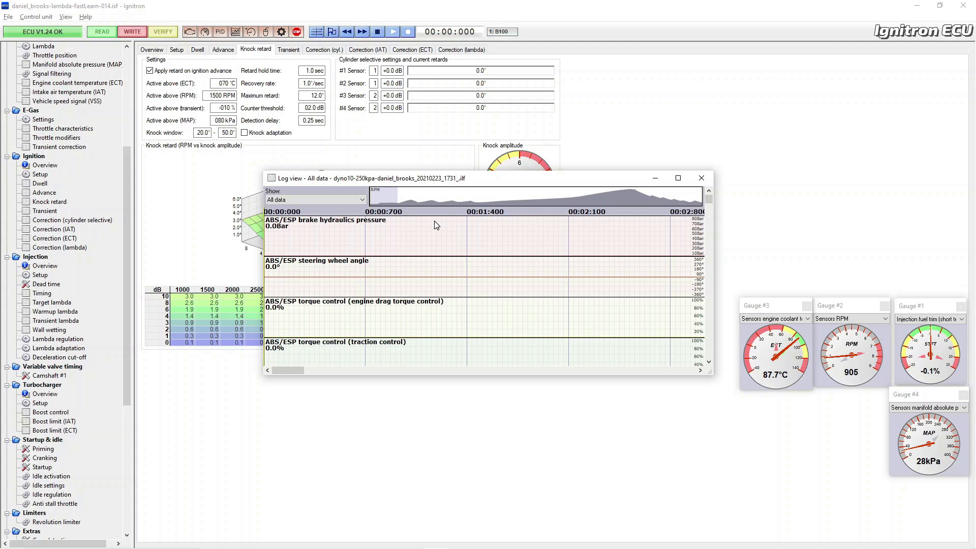
{"action": "left_click", "coordinate": [616, 197]}
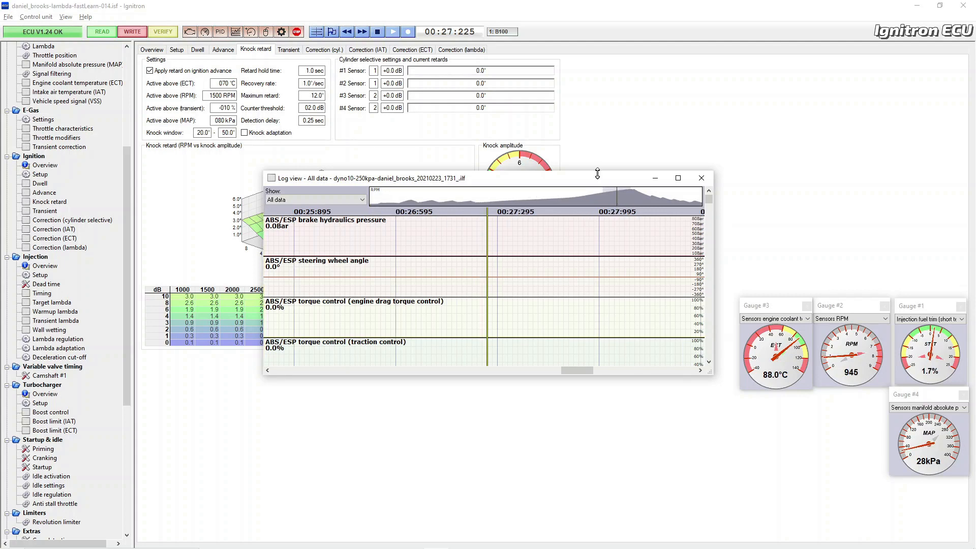
{"action": "left_click_drag", "start_coordinate": [597, 172], "coordinate": [572, 2]}
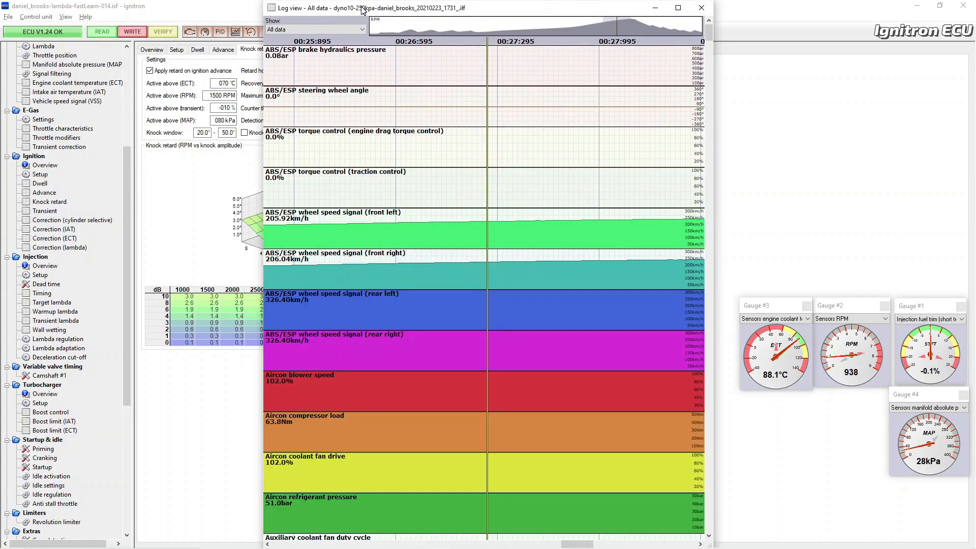
{"action": "left_click", "coordinate": [363, 30]}
{"action": "scroll", "coordinate": [360, 122], "scroll_direction": "down", "scroll_amount": 3}
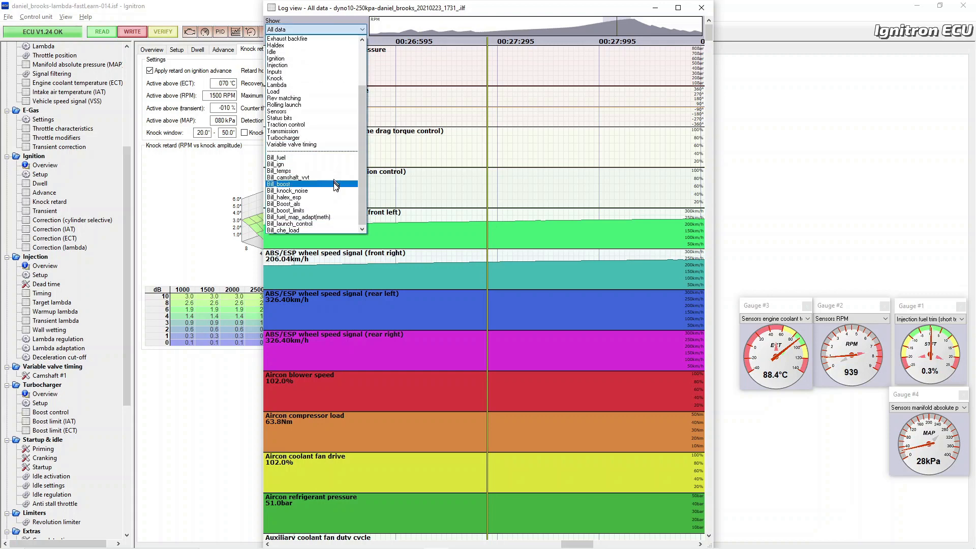
{"action": "left_click", "coordinate": [336, 185]}
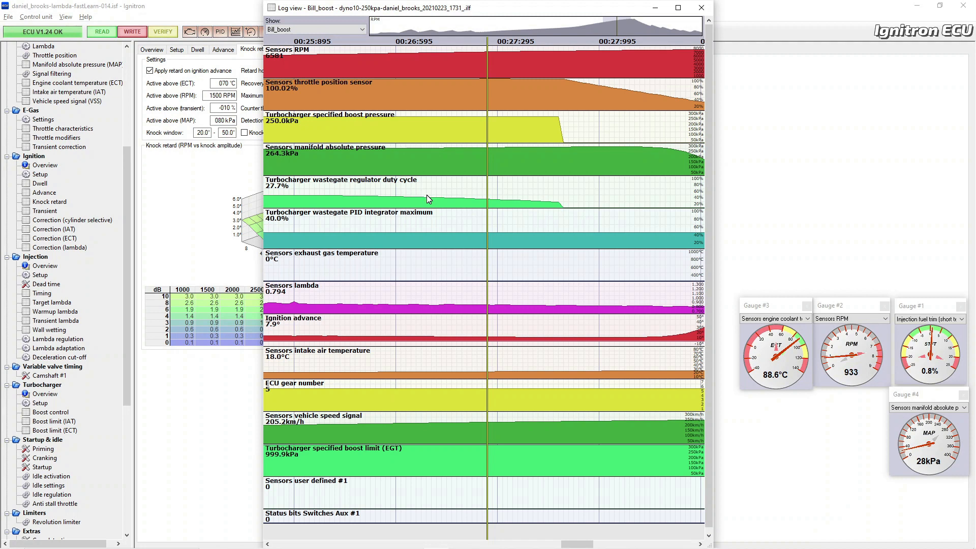
Examine the spool-up part of the log, comparing manifold pressure with specified boost, wastegate duty cycle and PID integrator maximum
{"action": "left_click_drag", "start_coordinate": [634, 20], "coordinate": [573, 31]}
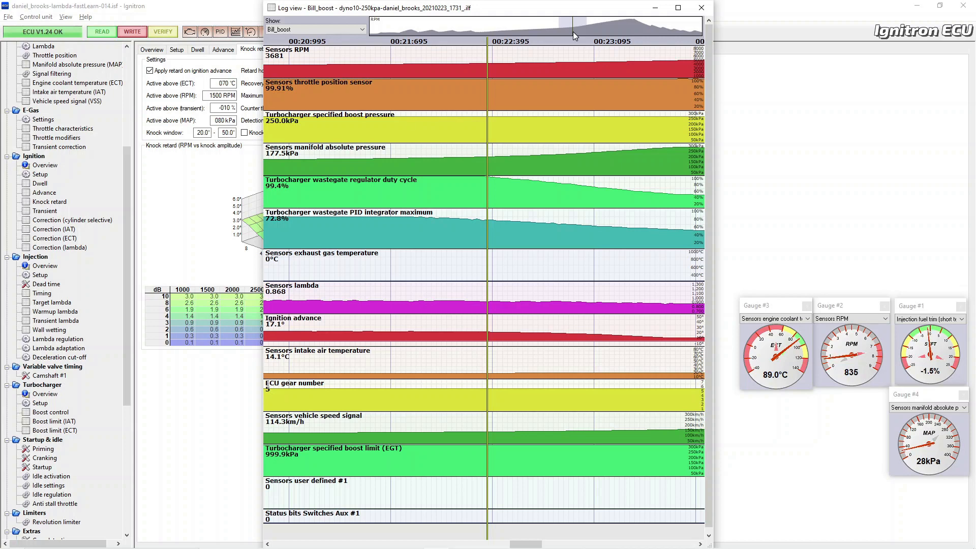
{"action": "left_click_drag", "start_coordinate": [573, 31], "coordinate": [584, 35]}
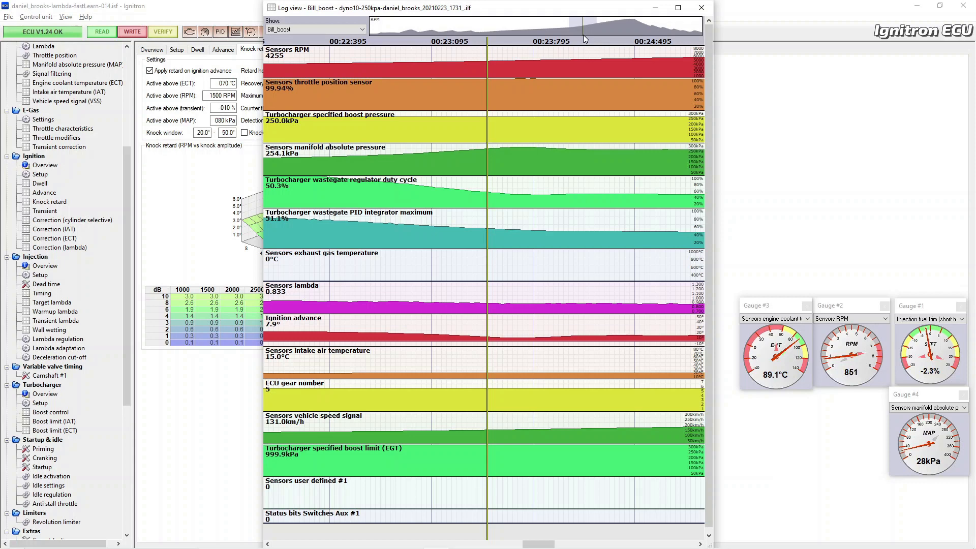
{"action": "left_click_drag", "start_coordinate": [583, 34], "coordinate": [587, 35]}
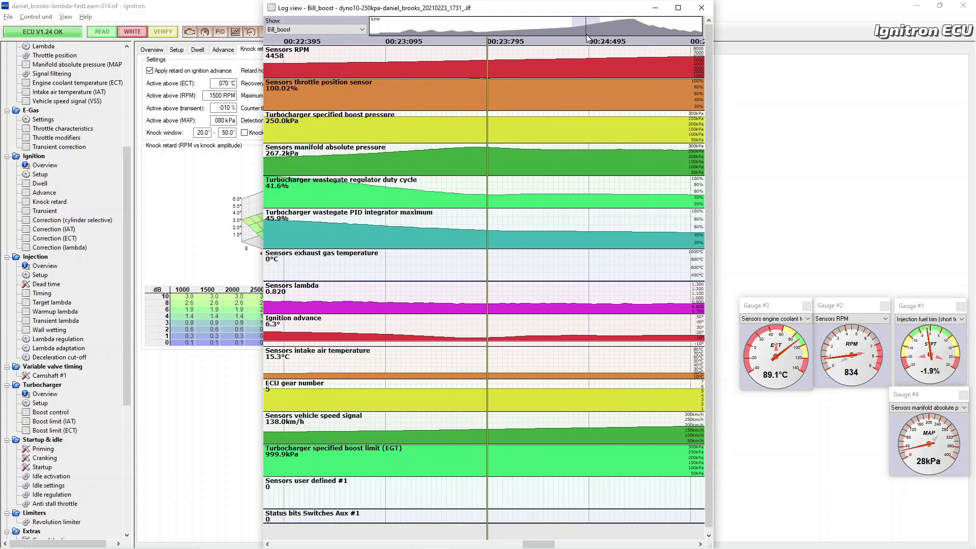
{"action": "mouse_move", "coordinate": [586, 35]}
{"action": "left_mouse_down"}
{"action": "mouse_move", "coordinate": [609, 33]}
{"action": "mouse_move", "coordinate": [592, 33]}
{"action": "left_mouse_up"}
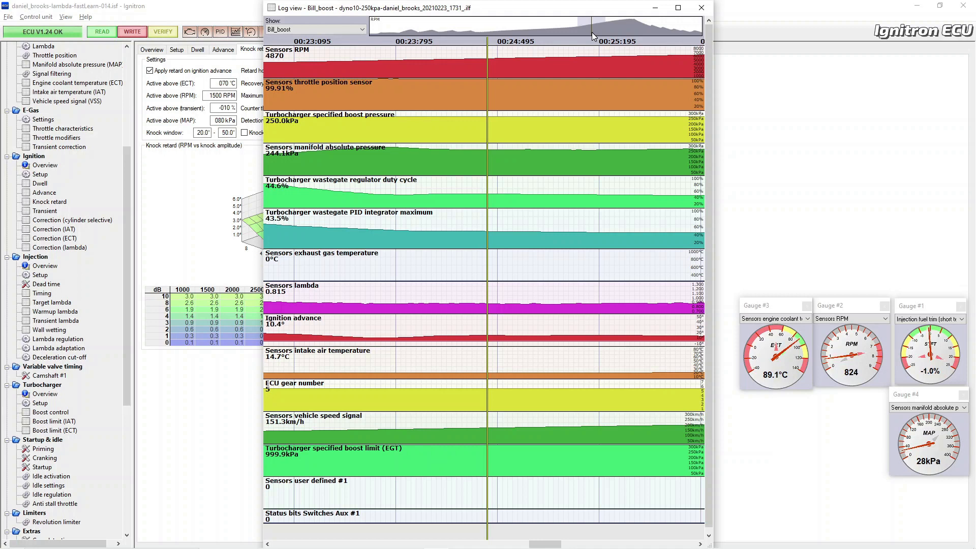
Switch to the remote dyno window and hide Wheel Power, Engine Torque and Engine Power, leaving only Boost plotted for both runs
{"action": "key", "text": "alt+Tab"}
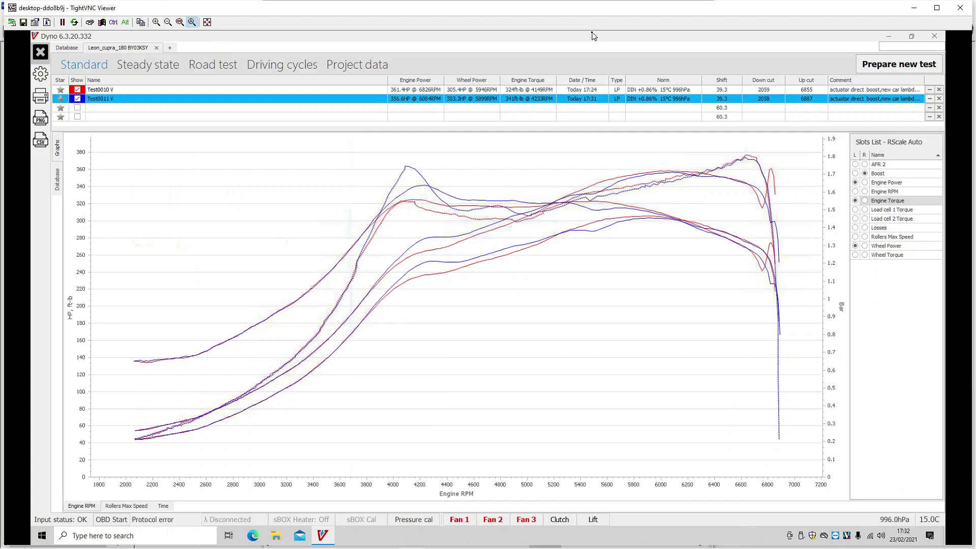
{"action": "mouse_move", "coordinate": [757, 169]}
{"action": "left_click", "coordinate": [856, 247]}
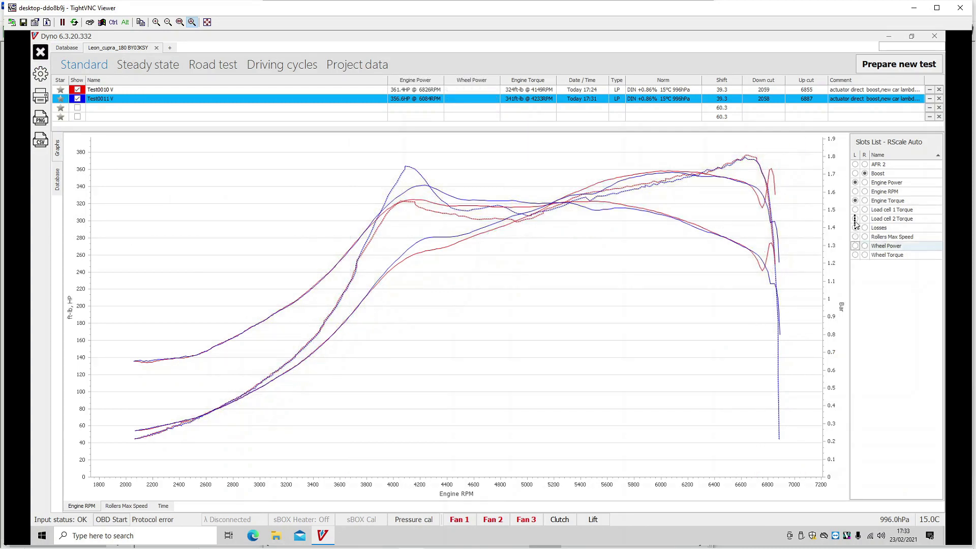
{"action": "left_click", "coordinate": [855, 201]}
{"action": "left_click", "coordinate": [855, 183]}
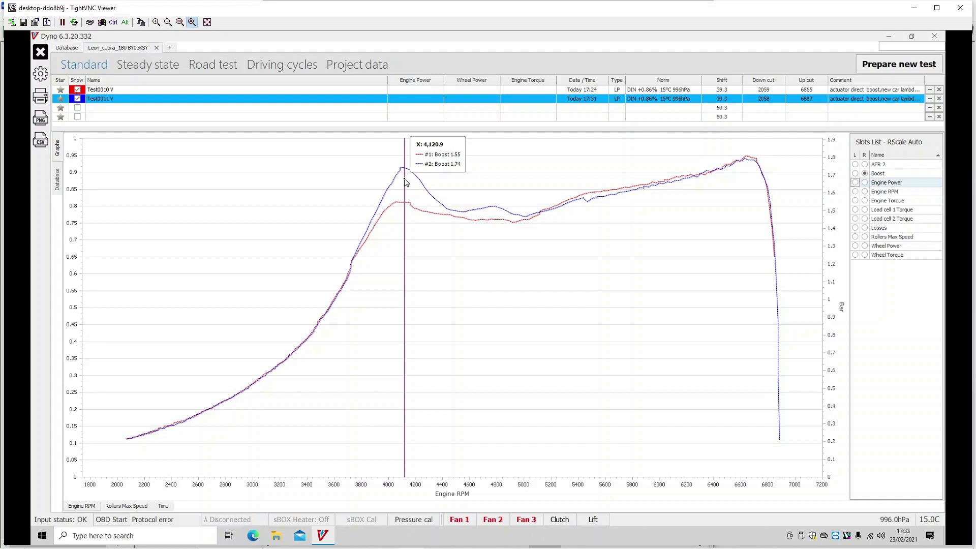
Switch to Ignitron, trace manifold pressure, duty cycle and integrator maximum from about 4100 to 4350 RPM, and compare with the dyno boost peak
{"action": "key", "text": "alt+Tab"}
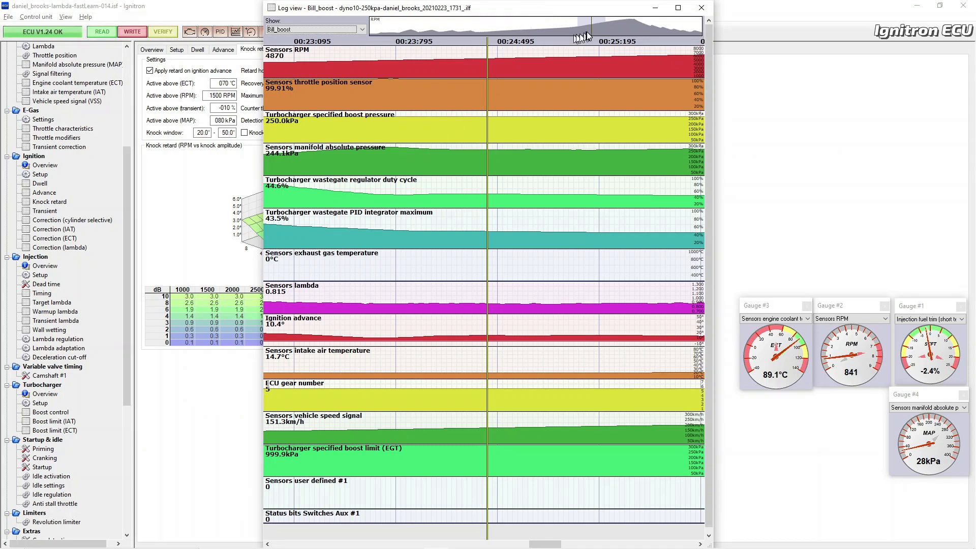
{"action": "left_click_drag", "start_coordinate": [442, 85], "coordinate": [326, 87]}
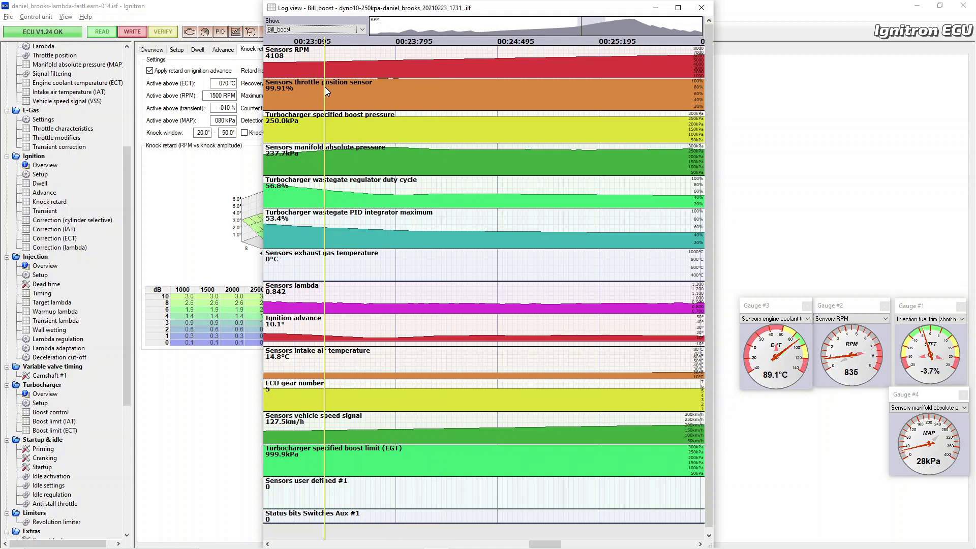
{"action": "left_click", "coordinate": [329, 87]}
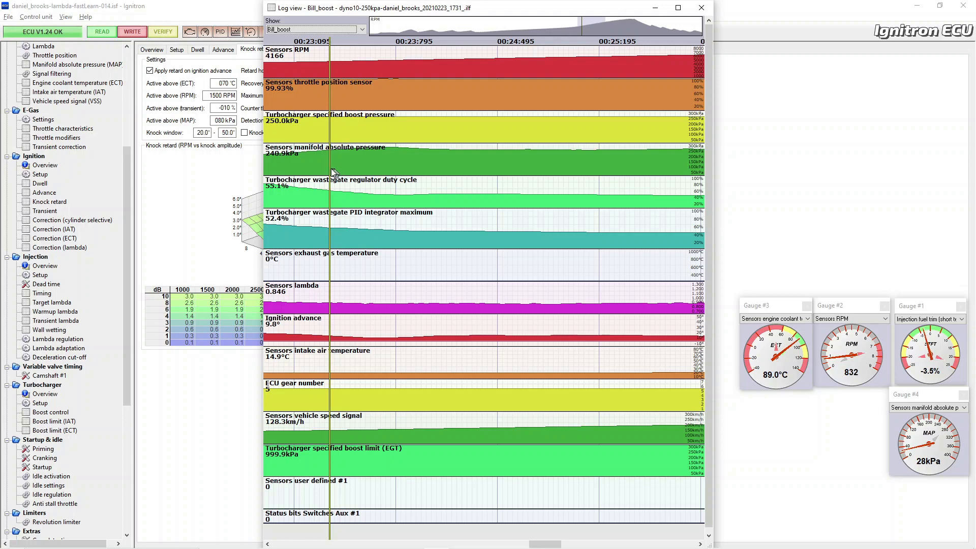
{"action": "left_click_drag", "start_coordinate": [332, 172], "coordinate": [334, 168]}
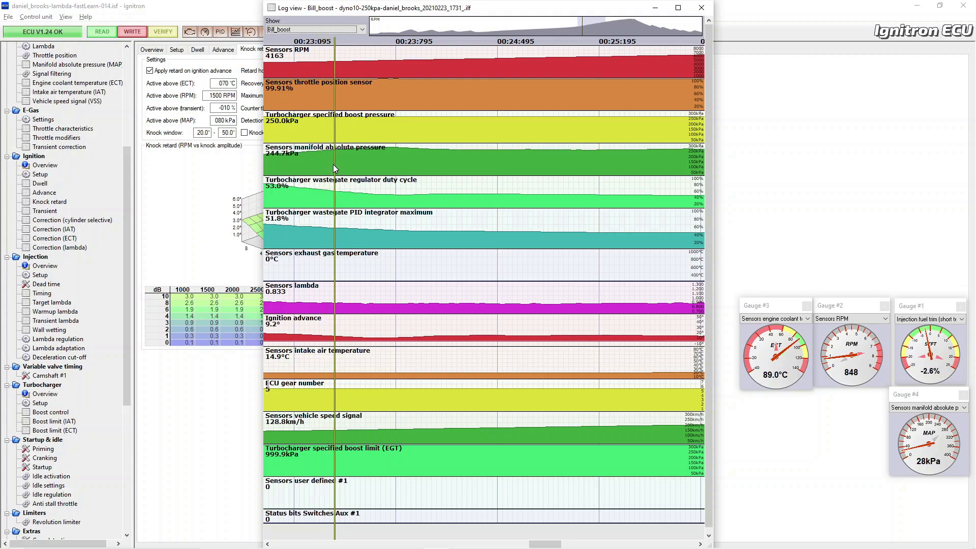
{"action": "left_click", "coordinate": [339, 164]}
{"action": "left_click", "coordinate": [345, 164]}
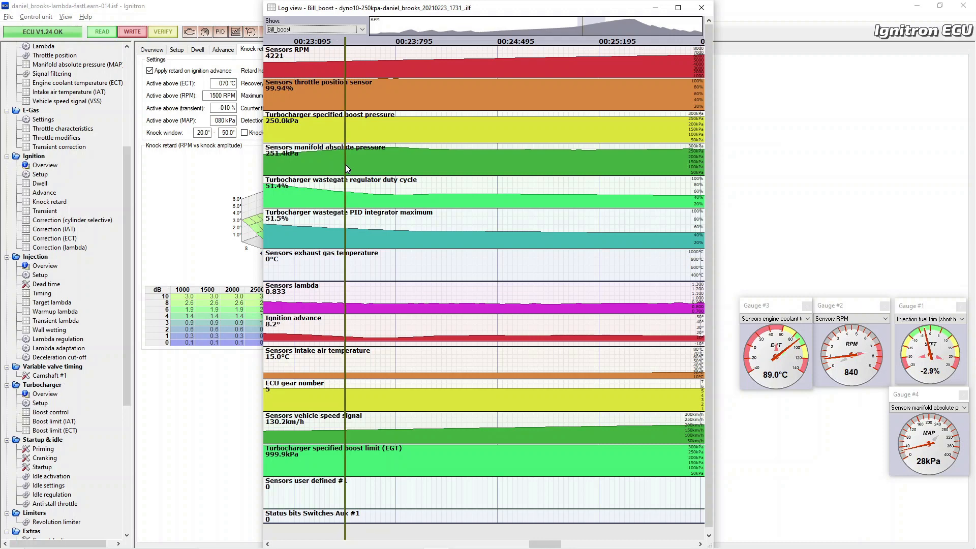
{"action": "left_click", "coordinate": [349, 164]}
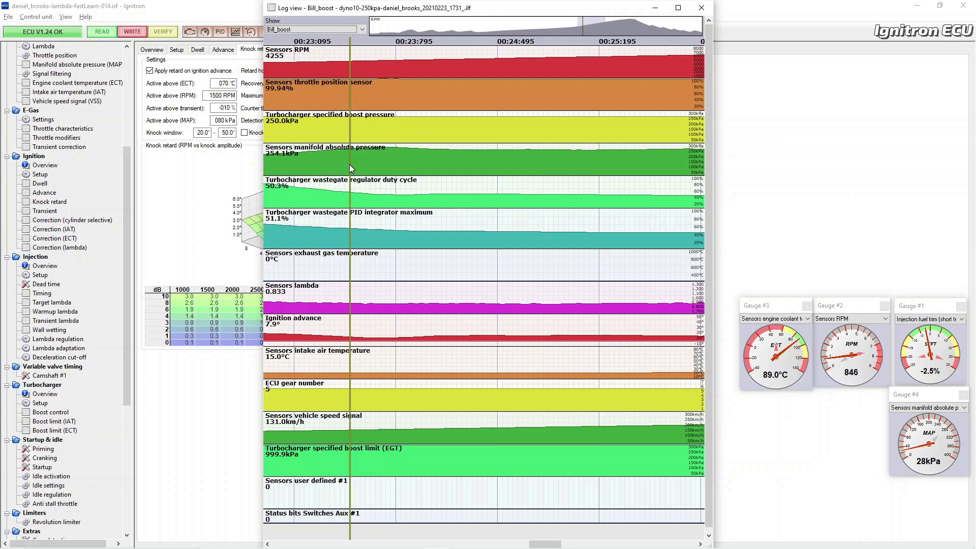
{"action": "left_click", "coordinate": [353, 163]}
{"action": "left_click", "coordinate": [359, 161]}
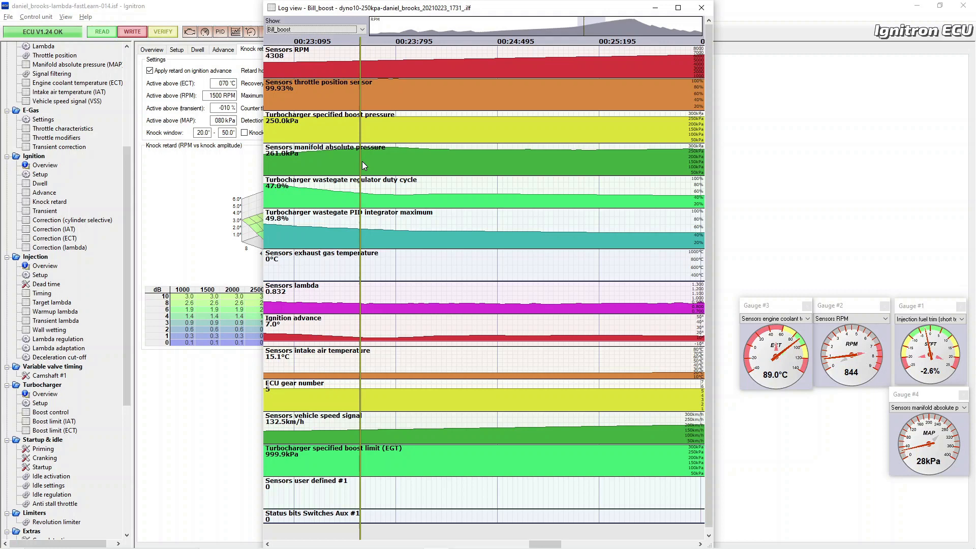
{"action": "left_click", "coordinate": [369, 160]}
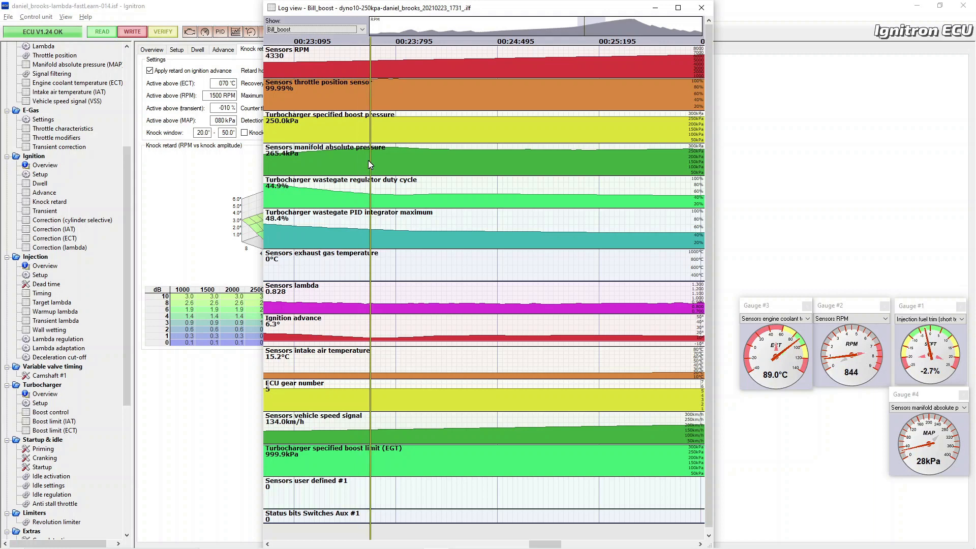
{"action": "left_click", "coordinate": [373, 159]}
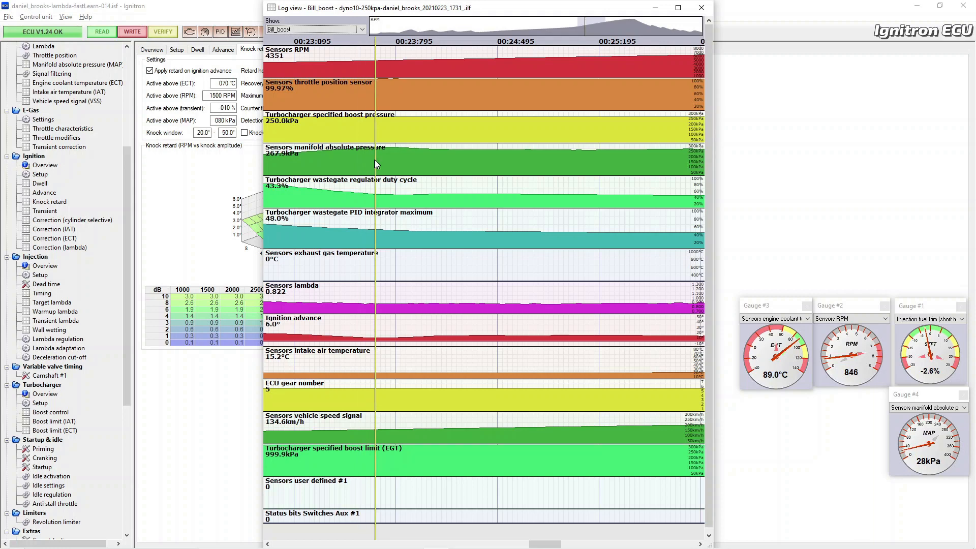
{"action": "key", "text": "alt+Tab"}
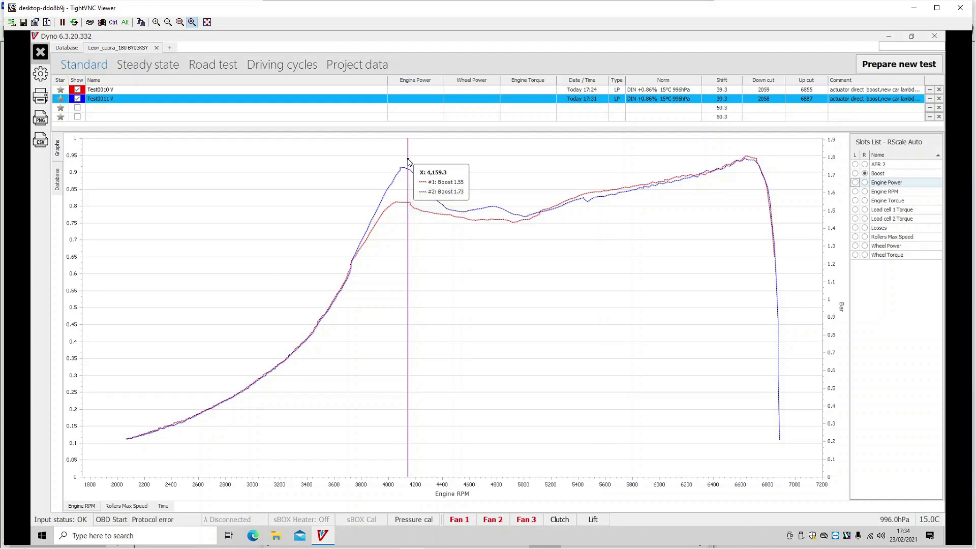
Switch to Ignitron, move the log view aside to uncover the maps, and open the turbocharger boost control map
{"action": "key", "text": "alt+Tab"}
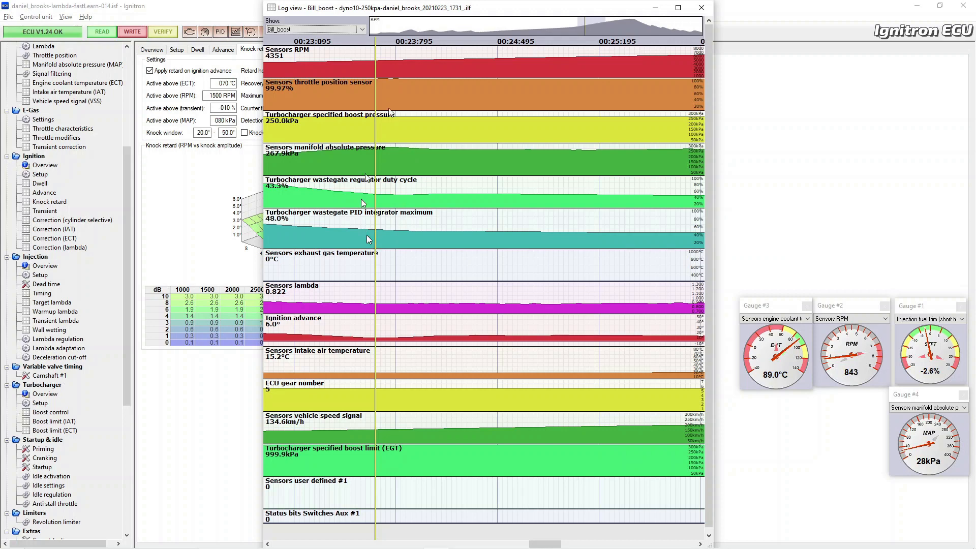
{"action": "left_click_drag", "start_coordinate": [430, 5], "coordinate": [691, 4]}
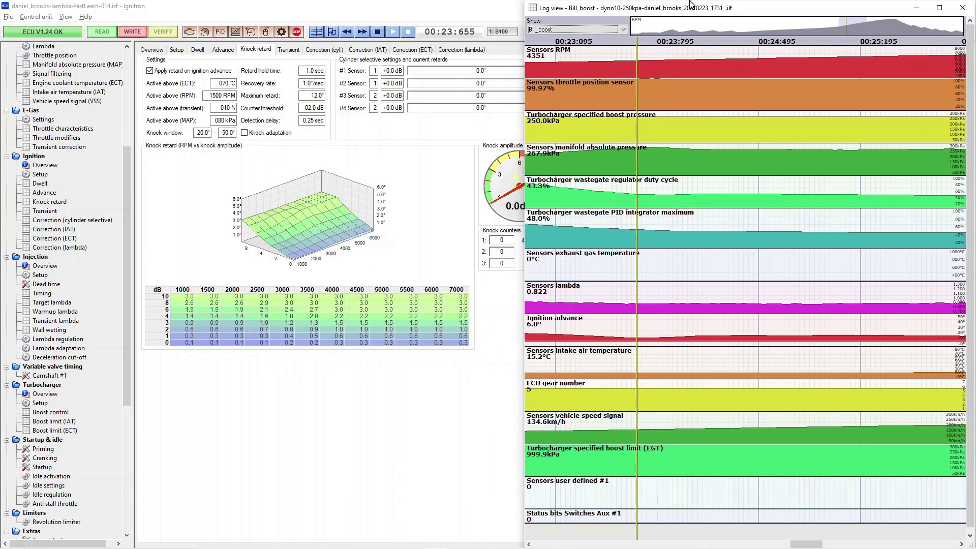
{"action": "left_click", "coordinate": [53, 412]}
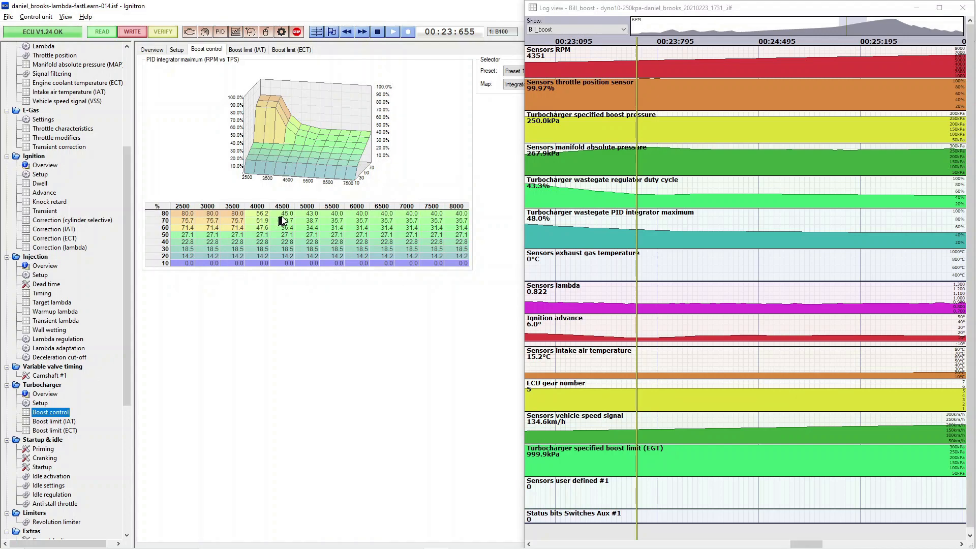
Lower the PID integrator maximum at 3500 and 4000 RPM for TPS 60 to 80, with 71.8 and 48.0 at TPS 80, and write to the ECU
{"action": "left_click", "coordinate": [259, 214]}
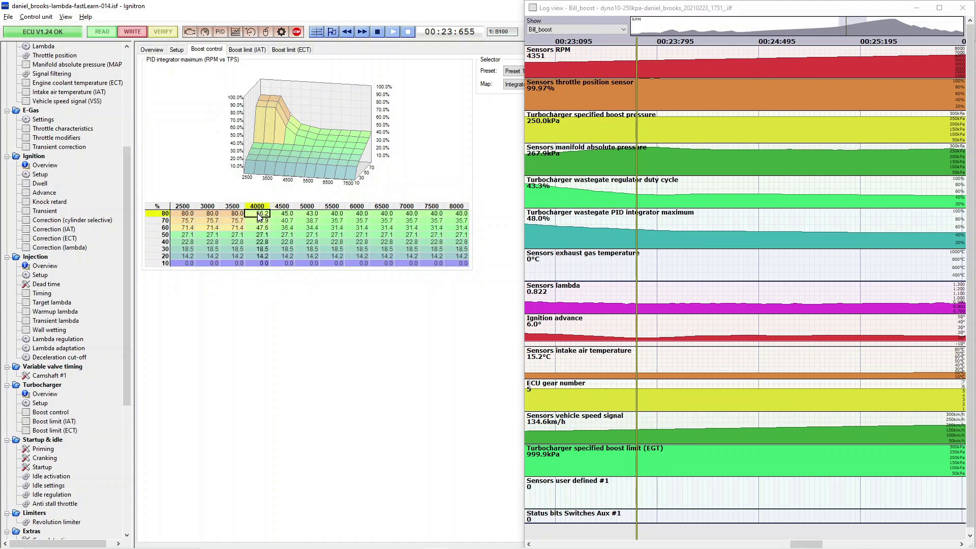
{"action": "left_click", "coordinate": [283, 214]}
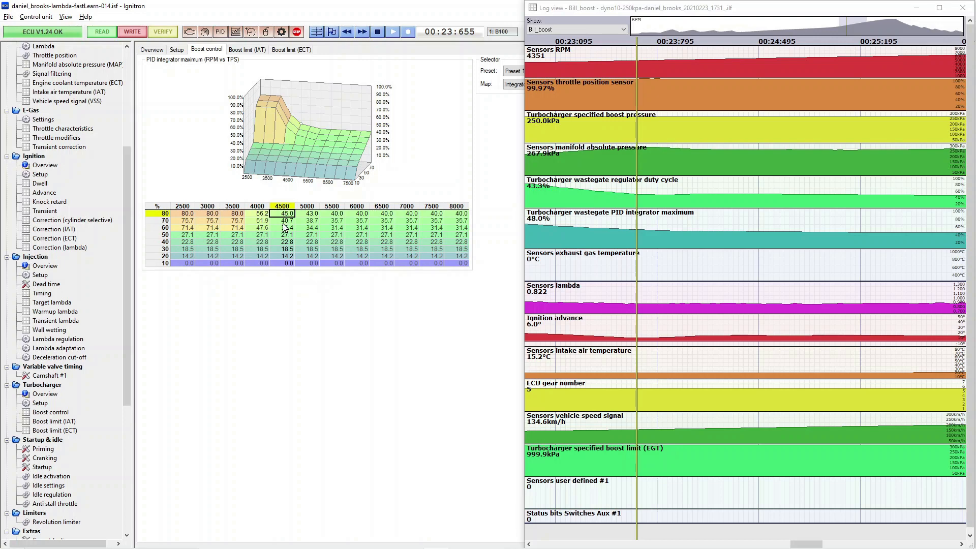
{"action": "key", "text": "Left"}
{"action": "key", "text": "shift+Down"}
{"action": "key", "text": "shift+Left"}
{"action": "key", "text": "shift+Down"}
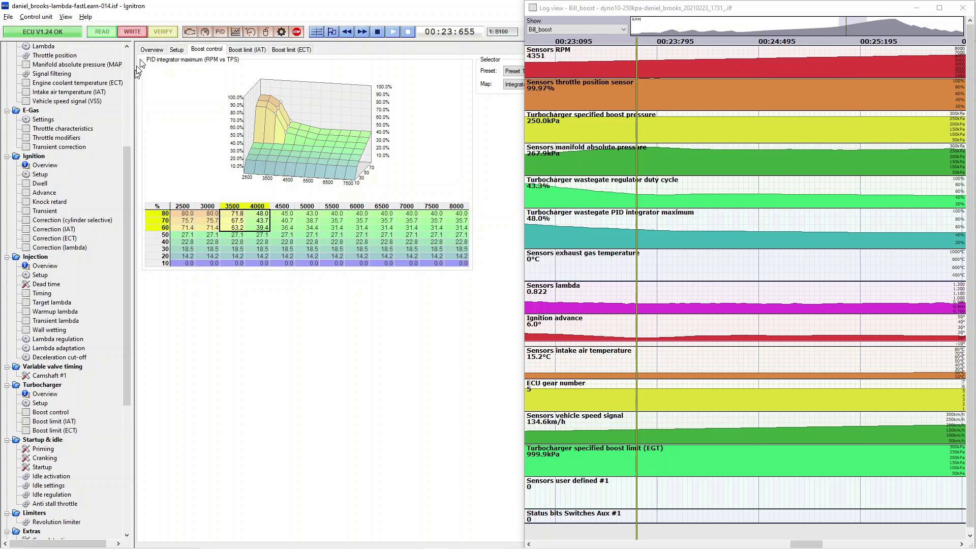
{"action": "left_click", "coordinate": [132, 32]}
Show the Bill_fuel channel set in the log and compare fuel trim, target lambda and measured lambda around 5700 to 5800 RPM
{"action": "left_click", "coordinate": [744, 49]}
{"action": "left_click", "coordinate": [625, 30]}
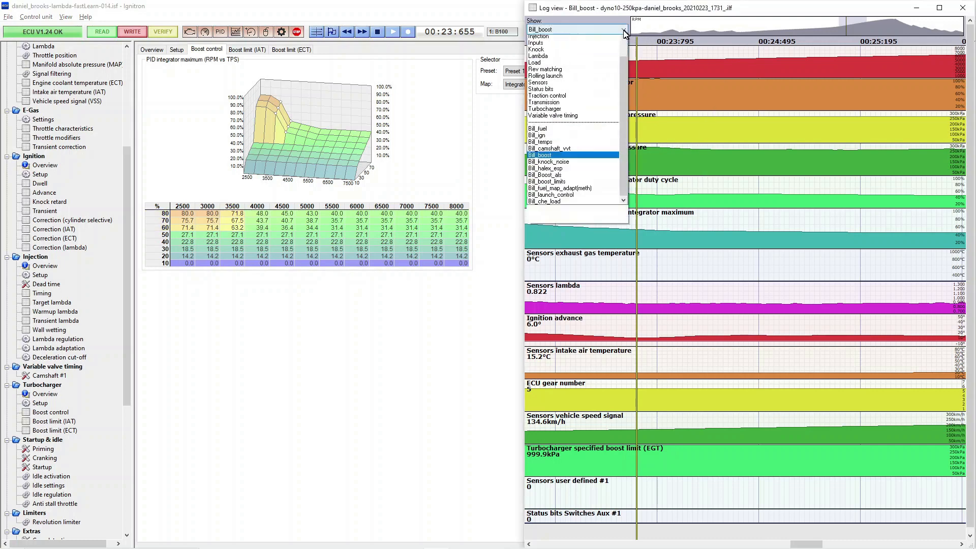
{"action": "left_click", "coordinate": [602, 158]}
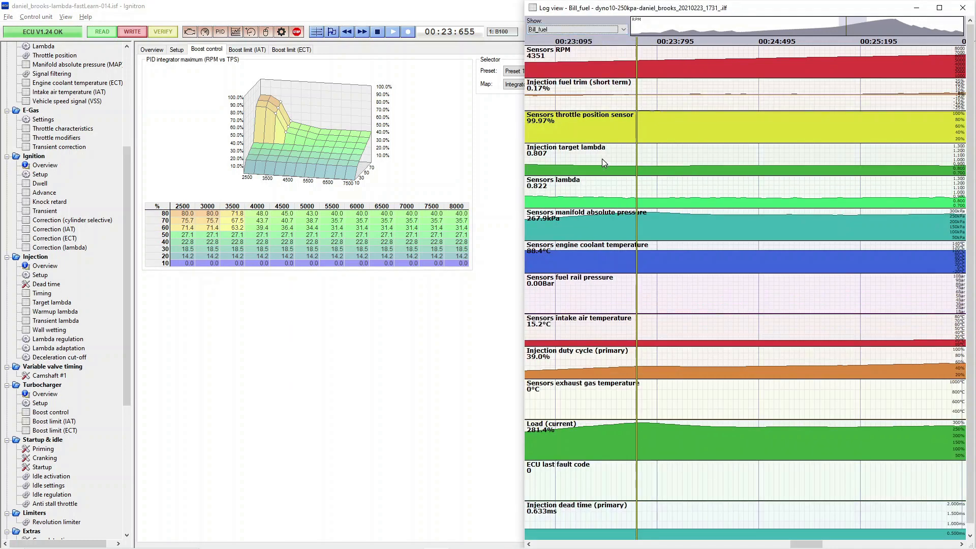
{"action": "left_click_drag", "start_coordinate": [869, 4], "coordinate": [856, 44]}
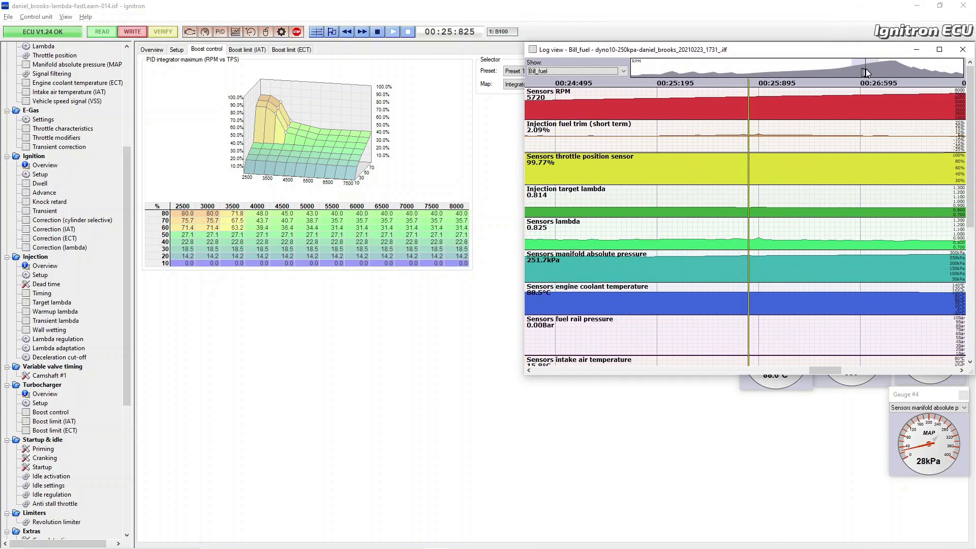
{"action": "left_click_drag", "start_coordinate": [867, 69], "coordinate": [867, 69]}
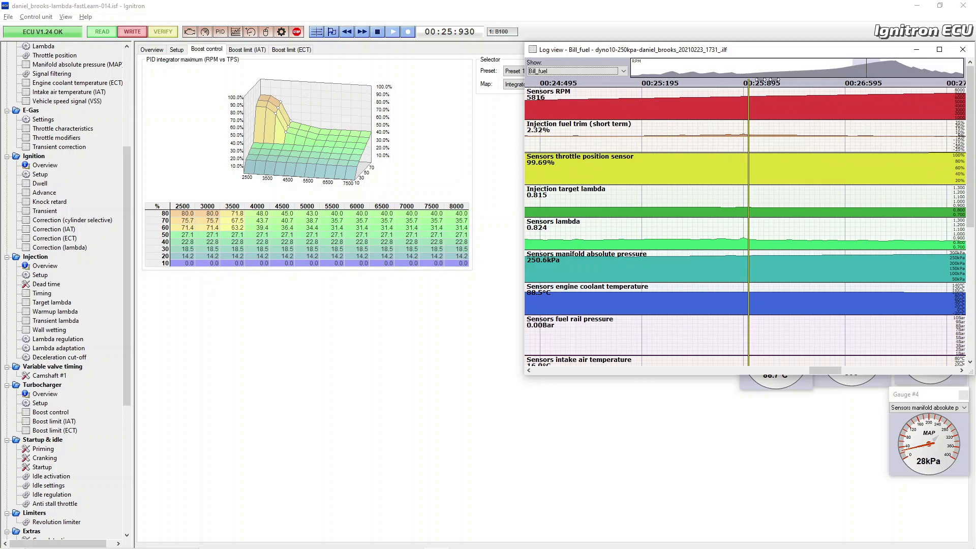
Turn on log position tracing in the maps, open the volumetric efficiency table and move the log window clear of it
{"action": "left_click", "coordinate": [317, 32]}
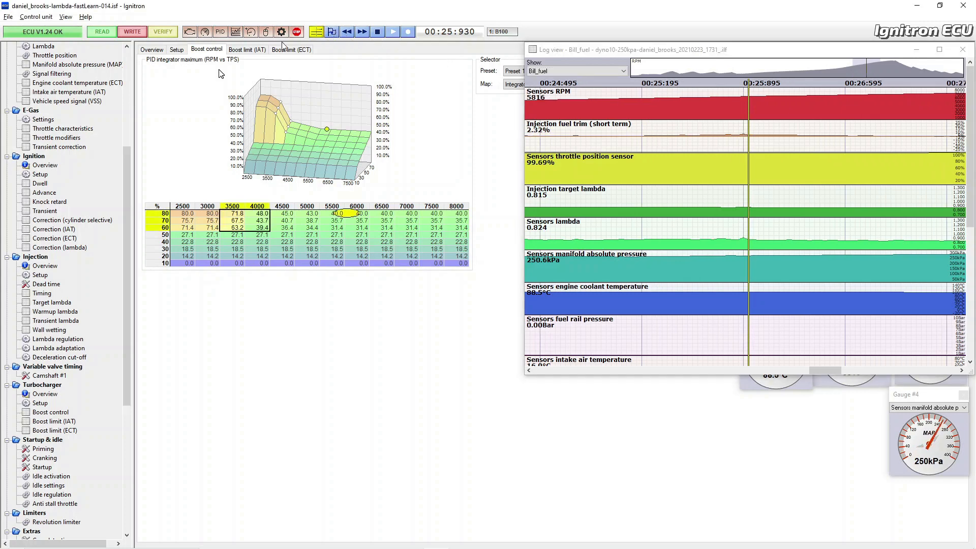
{"action": "scroll", "coordinate": [82, 109], "scroll_direction": "up", "scroll_amount": 7}
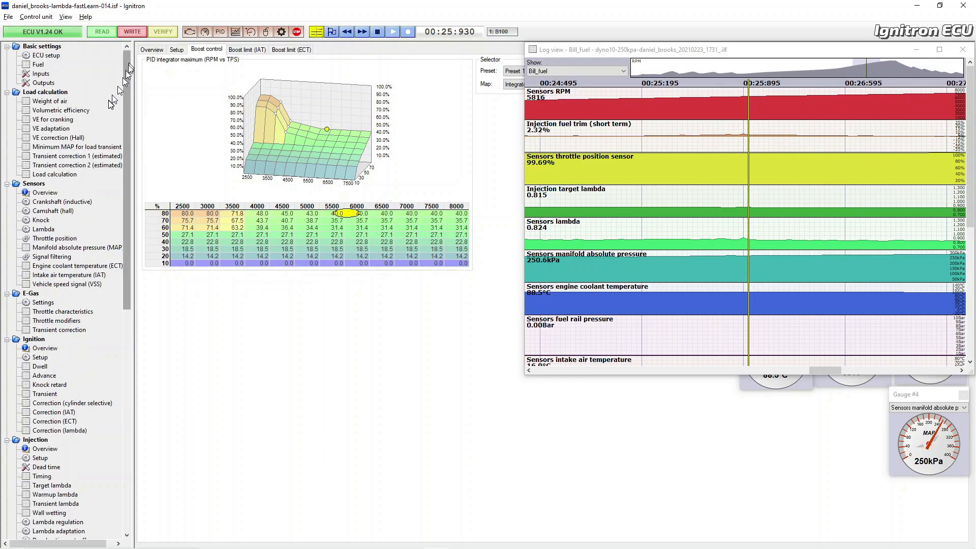
{"action": "left_click", "coordinate": [81, 109]}
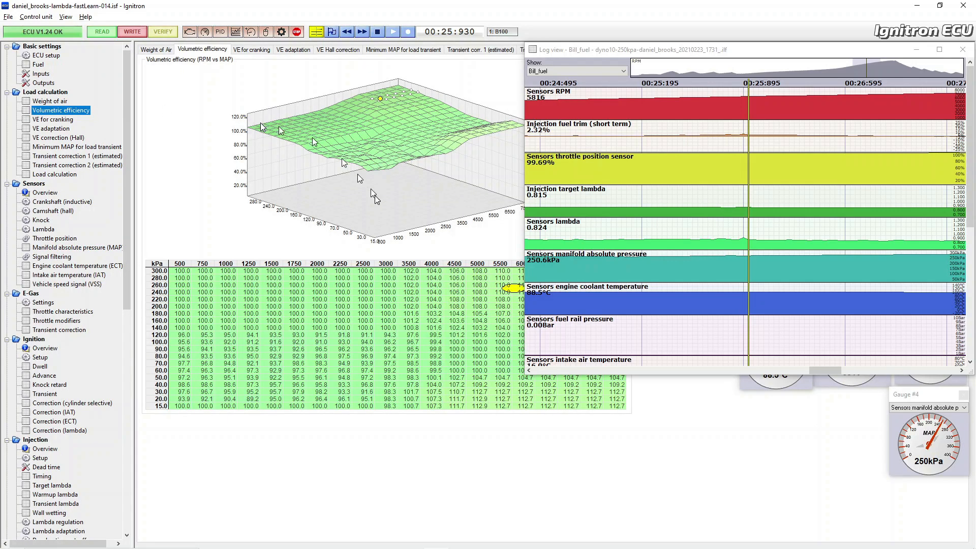
{"action": "left_click_drag", "start_coordinate": [598, 54], "coordinate": [685, 35]}
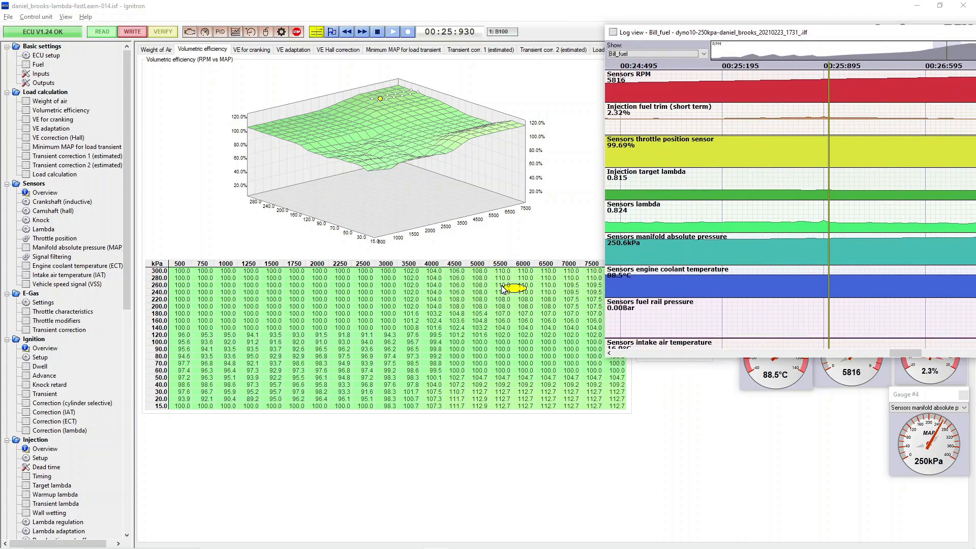
Raise the volumetric efficiency cells from 5500 to 8000 RPM at 260–300 kPa by 2.0%, write them to the ECU and stop log tracing
{"action": "left_click_drag", "start_coordinate": [503, 288], "coordinate": [586, 278]}
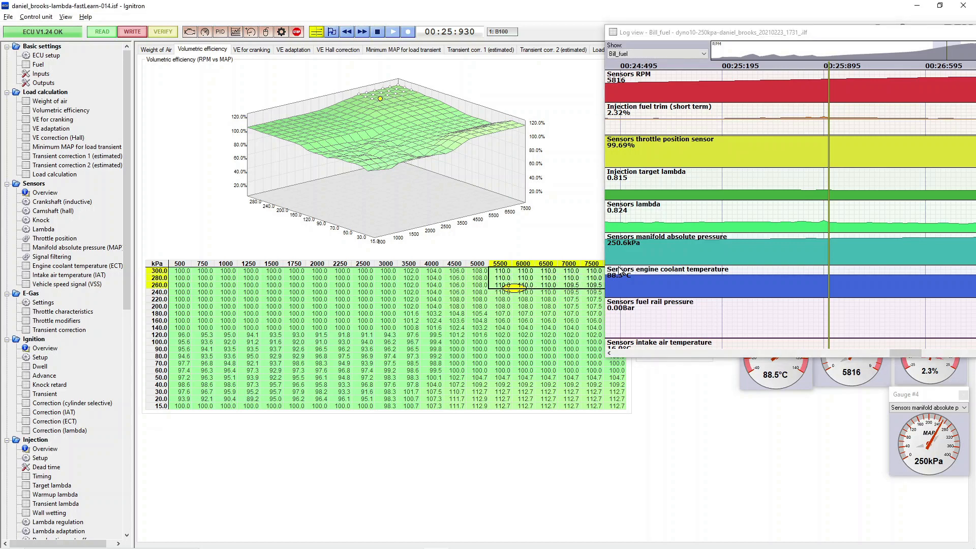
{"action": "key", "text": "plus"}
{"action": "key", "text": "plus"}
{"action": "key", "text": "plus"}
{"action": "key", "text": "plus"}
{"action": "key", "text": "plus"}
{"action": "key", "text": "plus"}
{"action": "key", "text": "plus"}
{"action": "key", "text": "plus"}
{"action": "key", "text": "plus"}
{"action": "key", "text": "plus"}
{"action": "key", "text": "plus"}
{"action": "key", "text": "plus"}
{"action": "left_click", "coordinate": [135, 35]}
{"action": "left_click", "coordinate": [314, 33]}
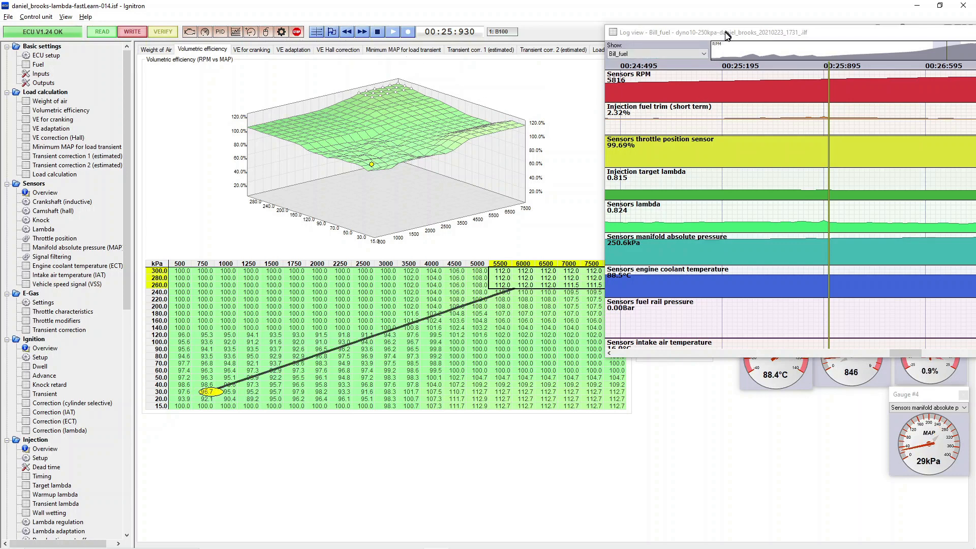
Enlarge the log view, review the Bill_ign channels up to about 6100 RPM for knock retard, and close the log
{"action": "left_click_drag", "start_coordinate": [727, 34], "coordinate": [528, 15]}
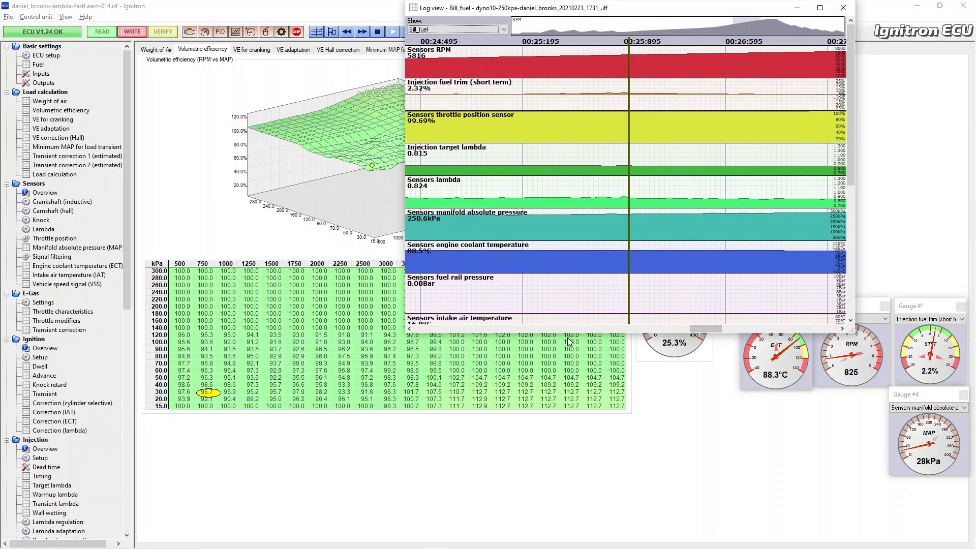
{"action": "left_click_drag", "start_coordinate": [568, 334], "coordinate": [563, 548]}
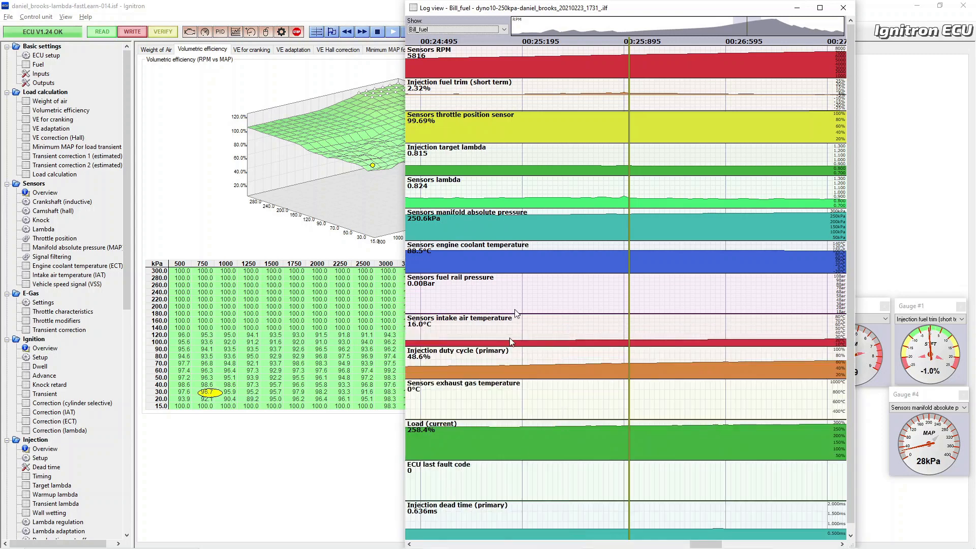
{"action": "left_click", "coordinate": [505, 29]}
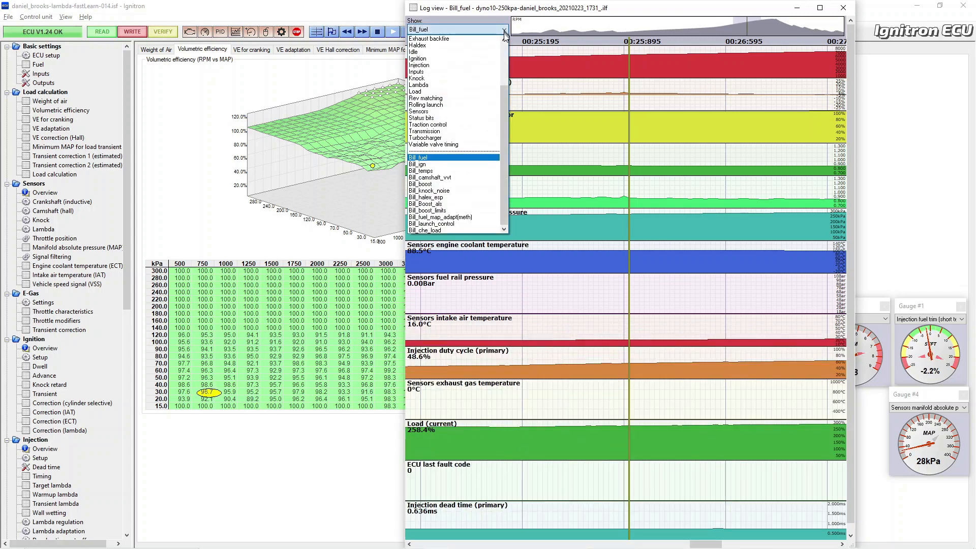
{"action": "left_click", "coordinate": [483, 163]}
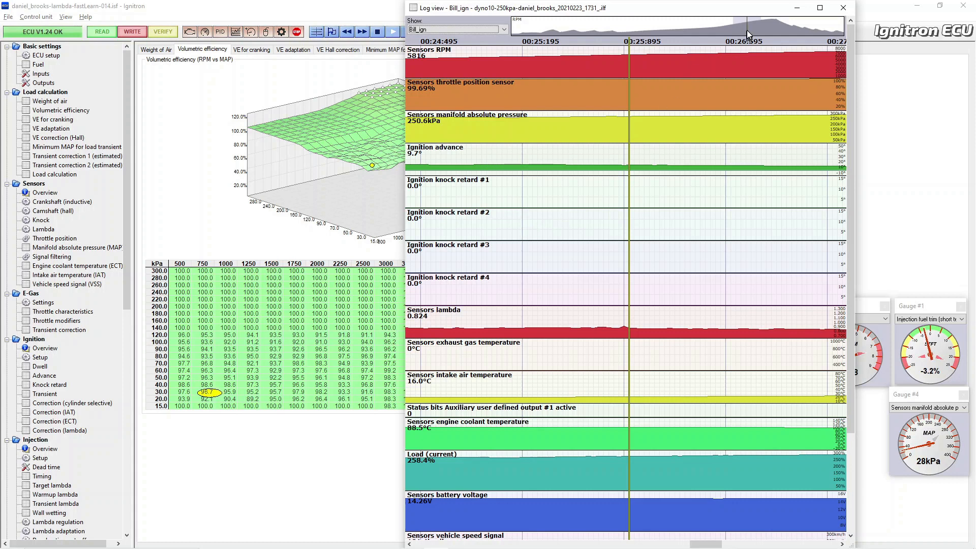
{"action": "mouse_move", "coordinate": [745, 29]}
{"action": "left_mouse_down"}
{"action": "mouse_move", "coordinate": [773, 29]}
{"action": "mouse_move", "coordinate": [722, 29]}
{"action": "mouse_move", "coordinate": [752, 31]}
{"action": "left_mouse_up"}
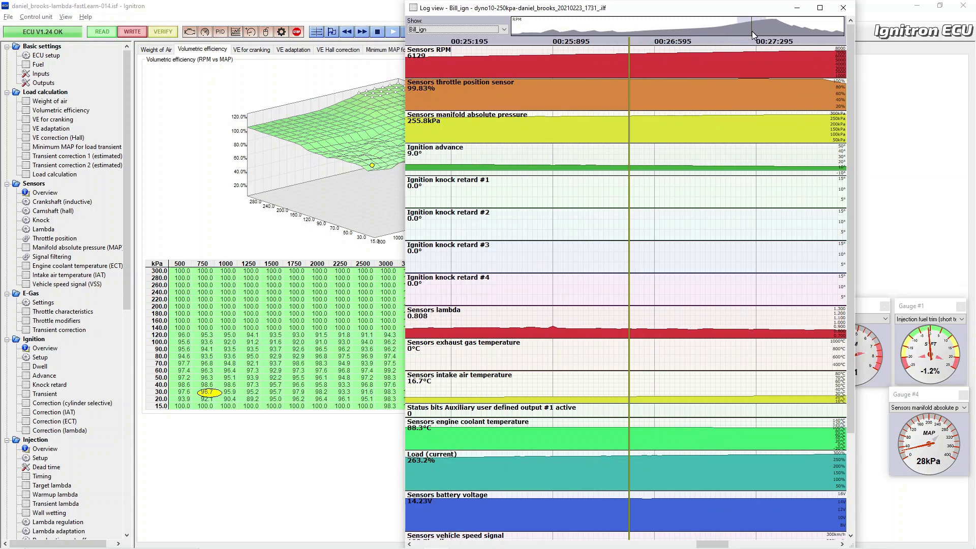
{"action": "left_click", "coordinate": [840, 7]}
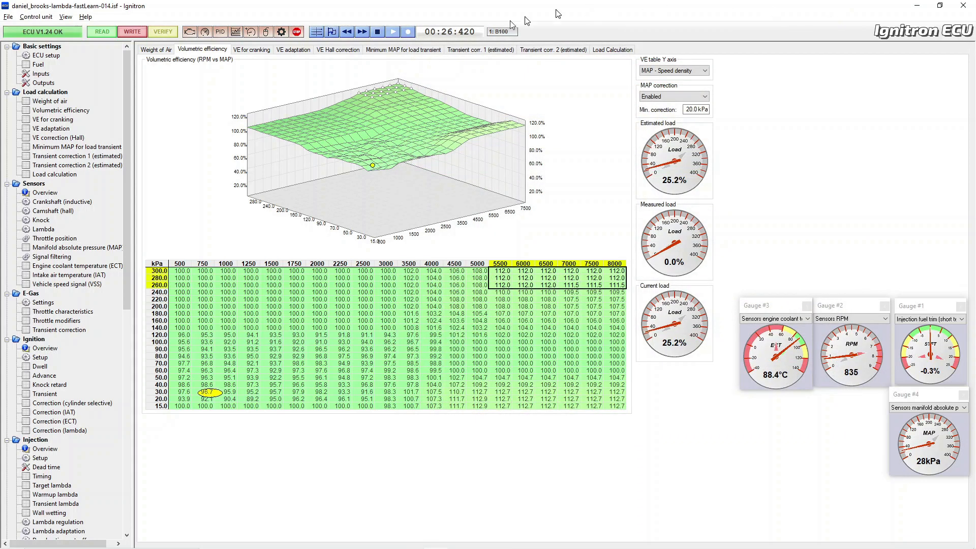
Start a new ECU log recording with the ignition Knock retard page open, and shrink the window to reveal the dyno software
{"action": "left_click", "coordinate": [408, 32]}
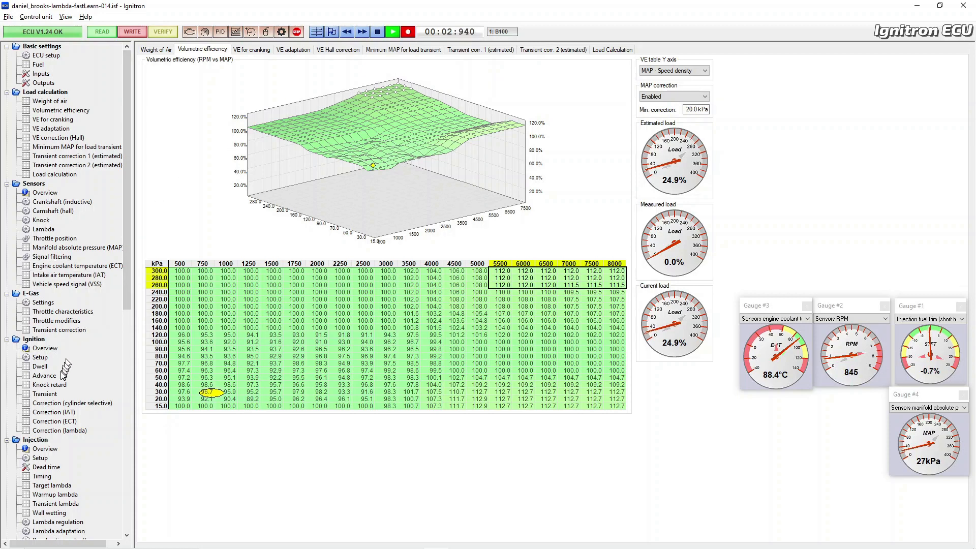
{"action": "left_click", "coordinate": [60, 385]}
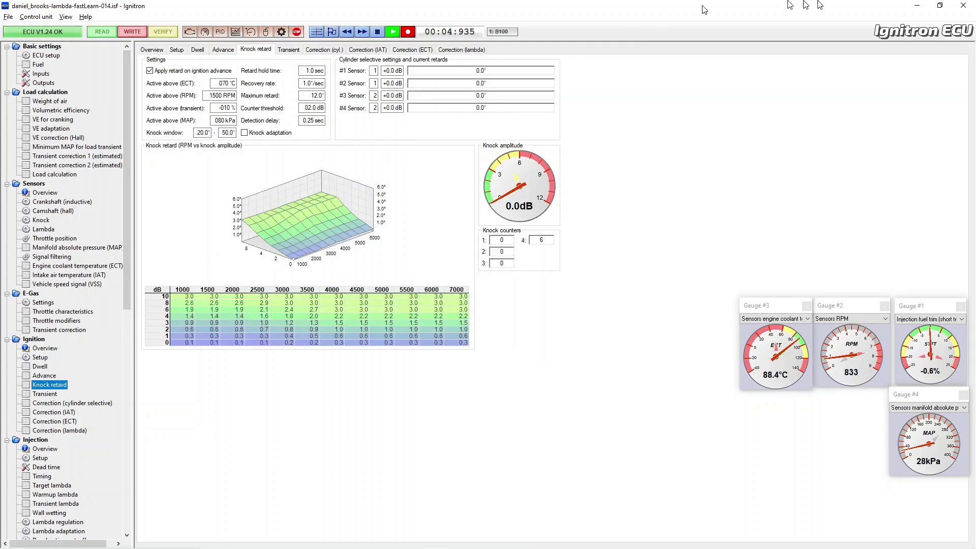
{"action": "left_click", "coordinate": [940, 6]}
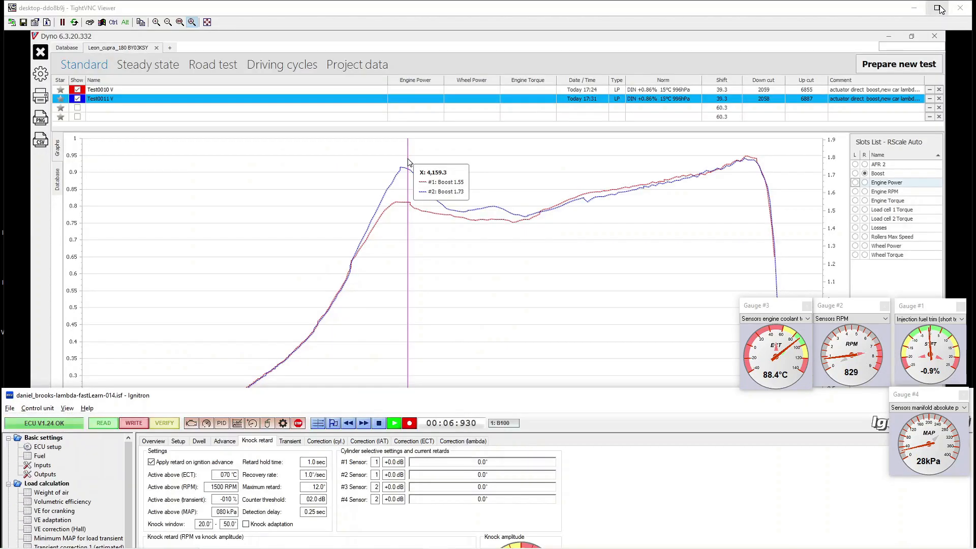
Prepare and start a new dyno test with the existing settings, and bring Ignitron back in front beneath the dyno graph
{"action": "left_click", "coordinate": [886, 65]}
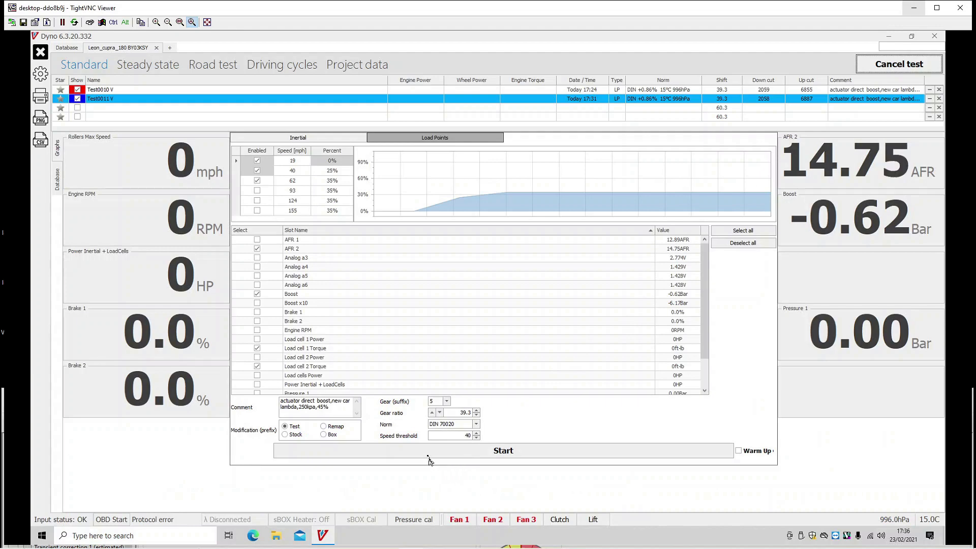
{"action": "left_click", "coordinate": [429, 456]}
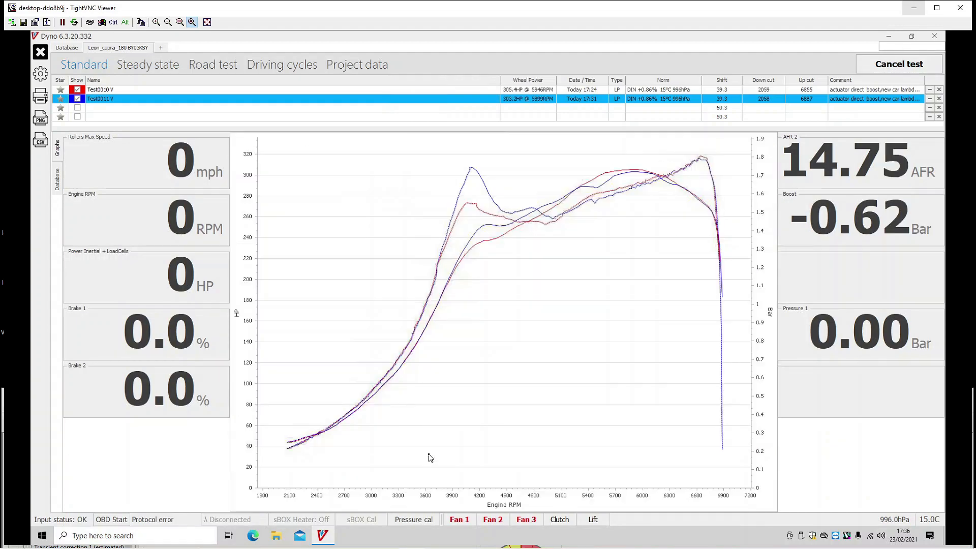
{"action": "key", "text": "alt+Tab"}
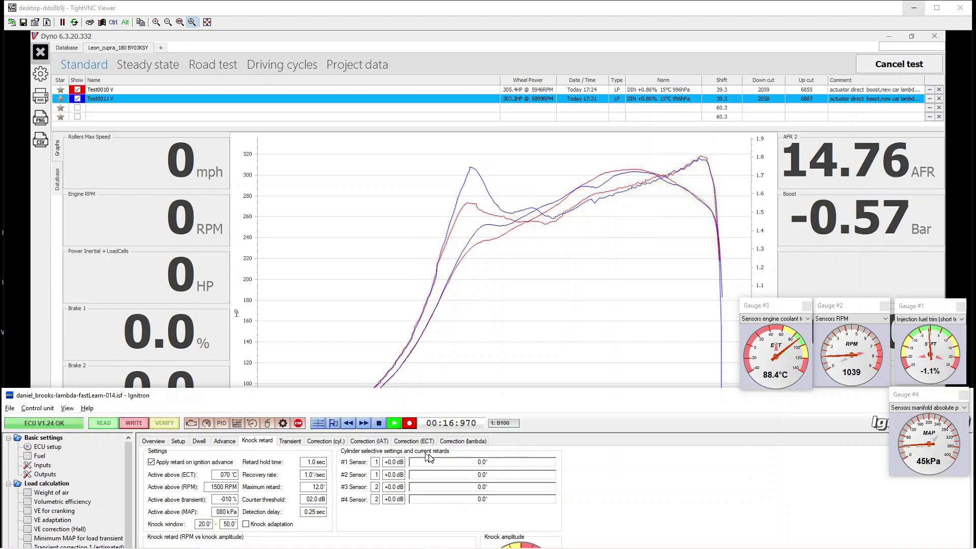
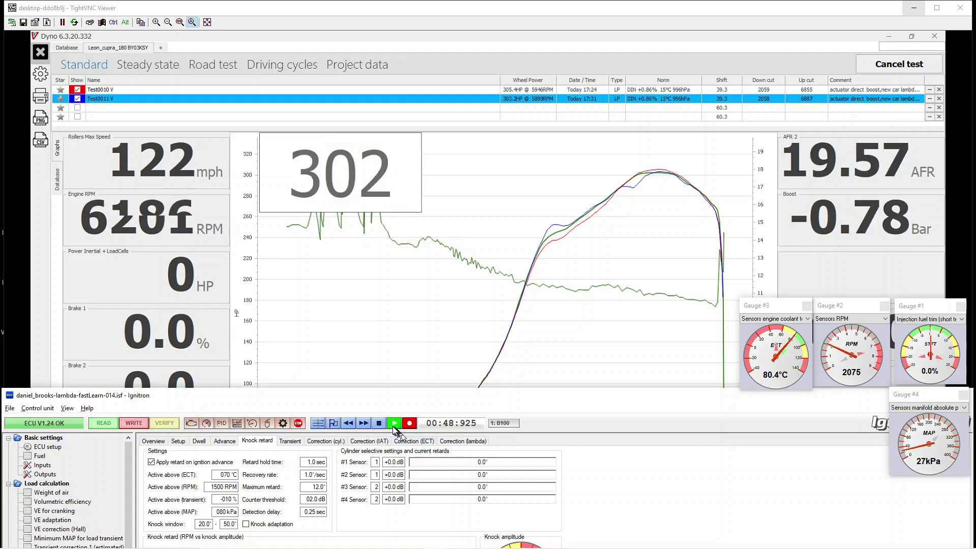
Stop the ECU recording and save the log with the prefix dyno11-250kpa- added to the suggested file name
{"action": "left_click", "coordinate": [377, 423]}
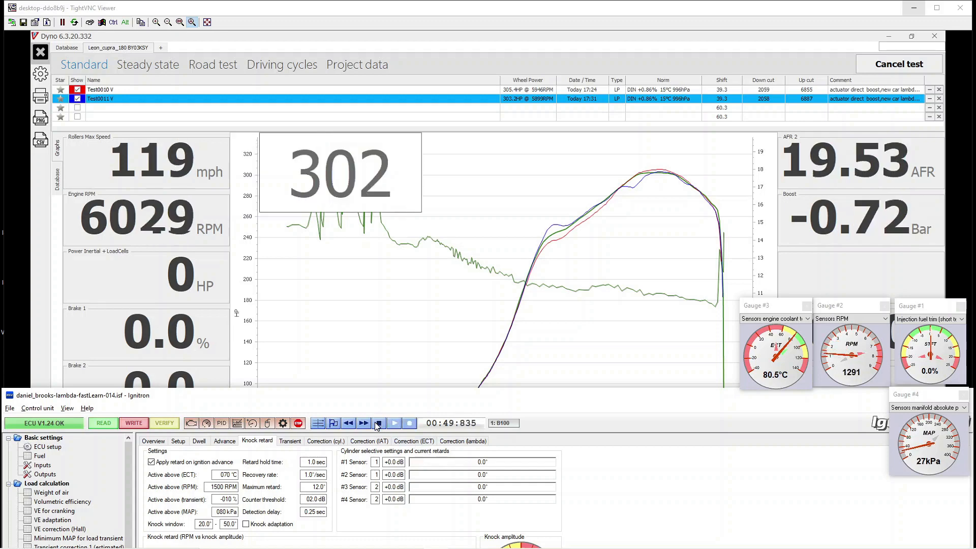
{"action": "double_click", "coordinate": [385, 398]}
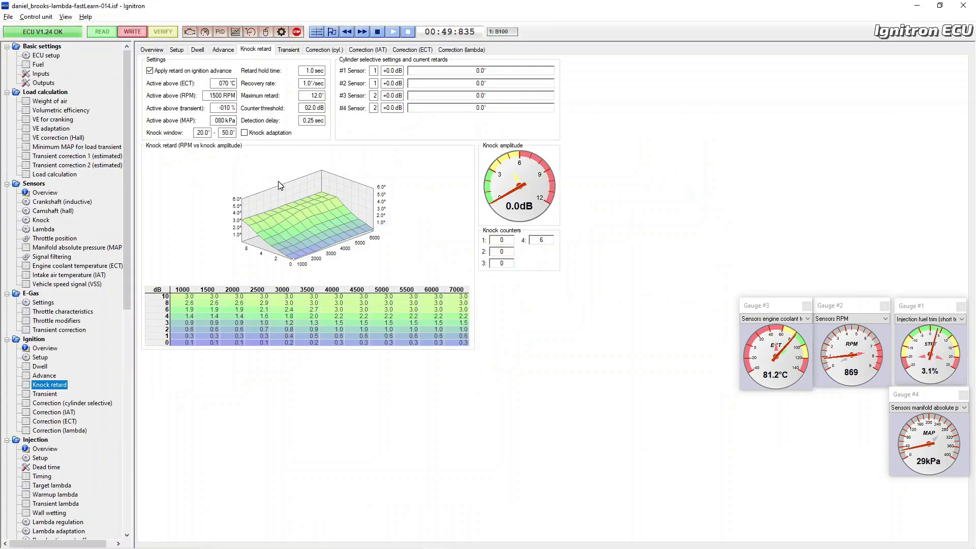
{"action": "left_click", "coordinate": [8, 16]}
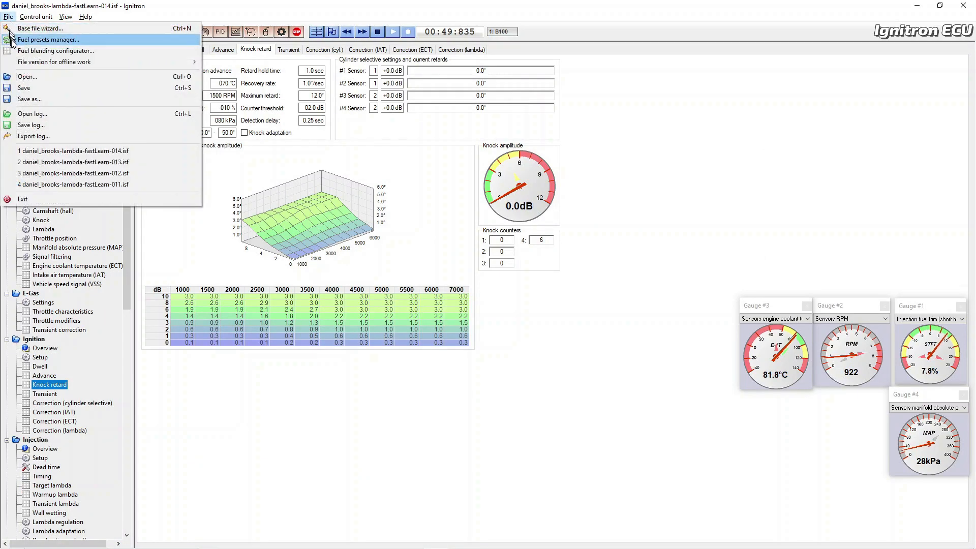
{"action": "left_click", "coordinate": [30, 125]}
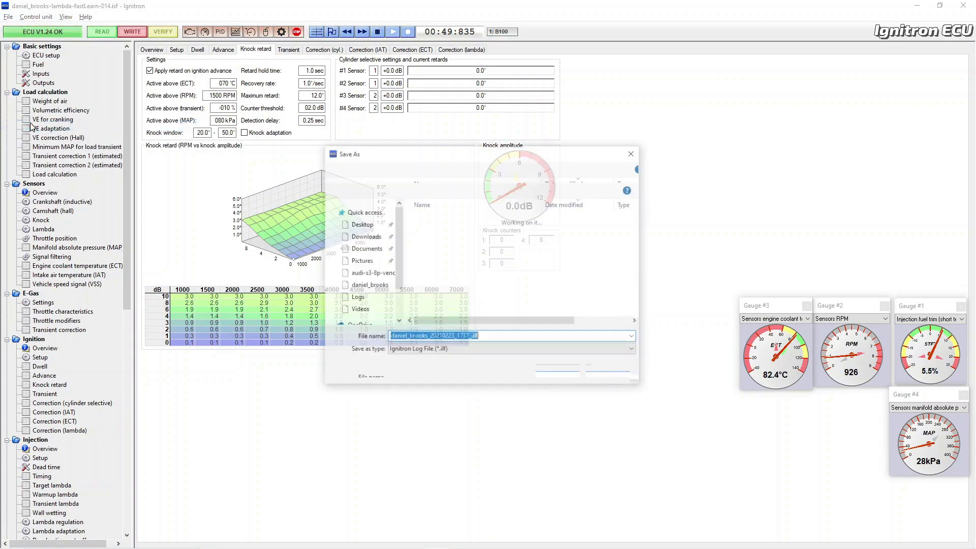
{"action": "type", "text": "250kpa"}
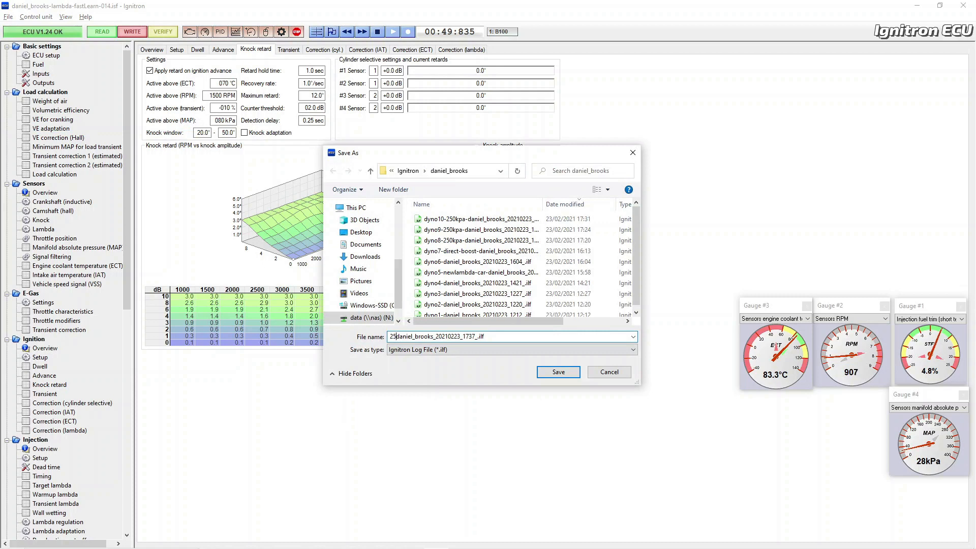
{"action": "type", "text": "-"}
{"action": "type", "text": "dyno"}
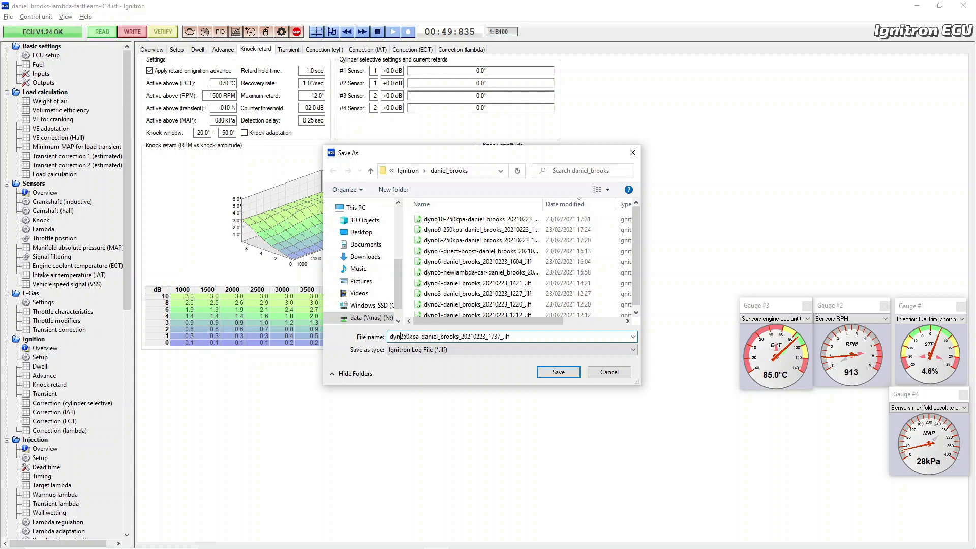
{"action": "type", "text": "11-"}
{"action": "left_click", "coordinate": [559, 373]}
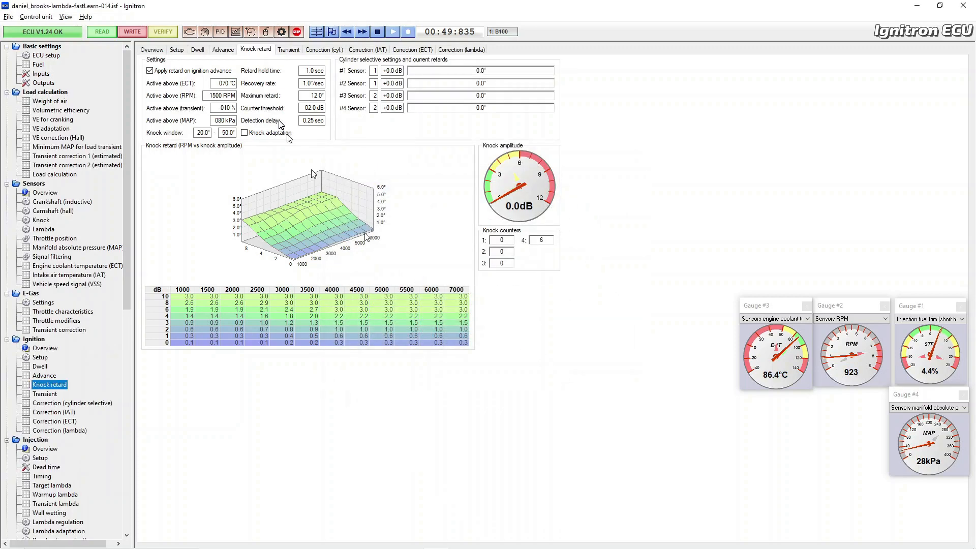
Open the saved dyno11-250kpa log and enlarge its window to the full screen height
{"action": "left_click", "coordinate": [8, 17]}
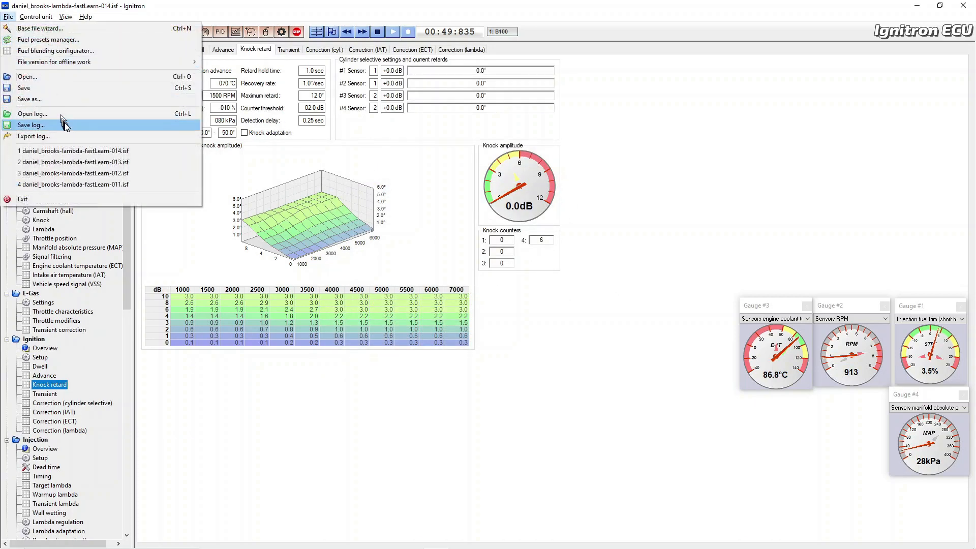
{"action": "left_click", "coordinate": [64, 114]}
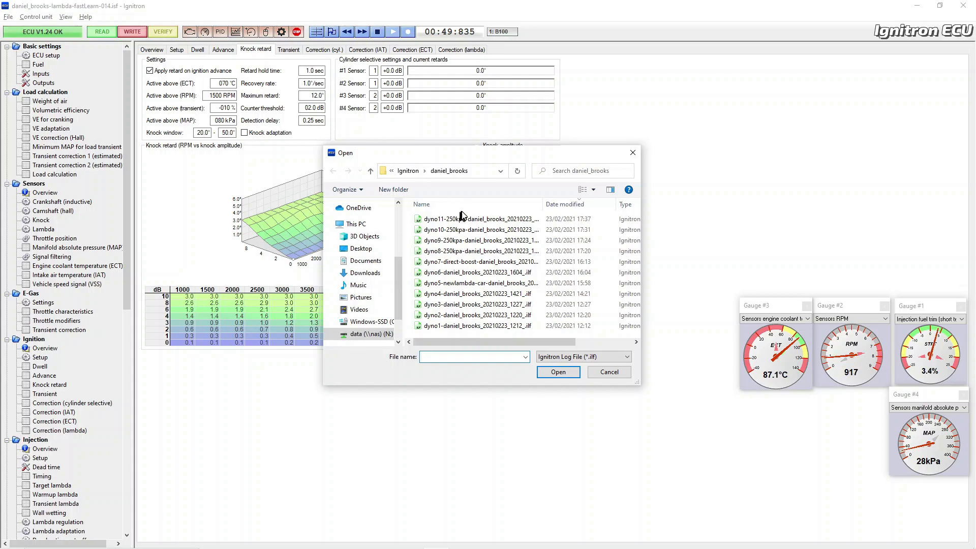
{"action": "double_click", "coordinate": [463, 222]}
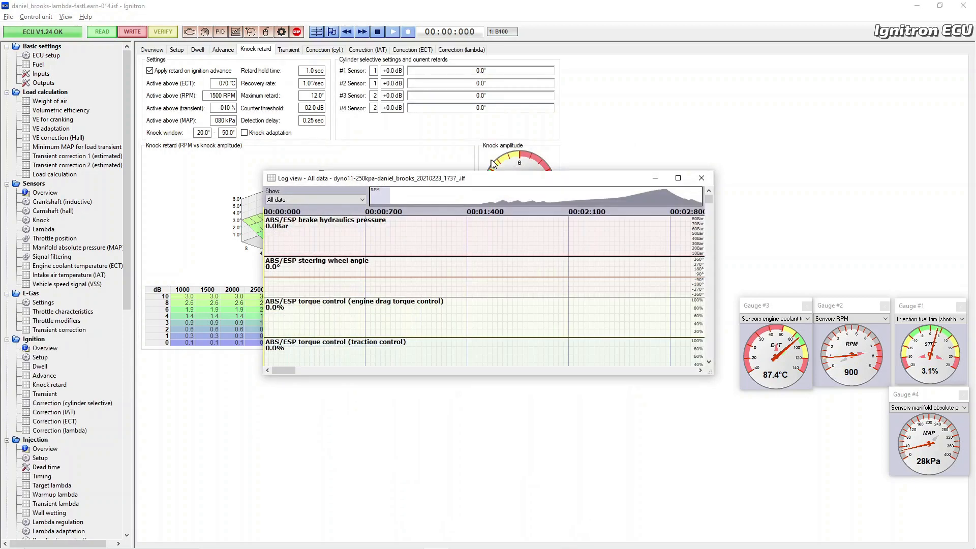
{"action": "left_click_drag", "start_coordinate": [493, 173], "coordinate": [498, 0]}
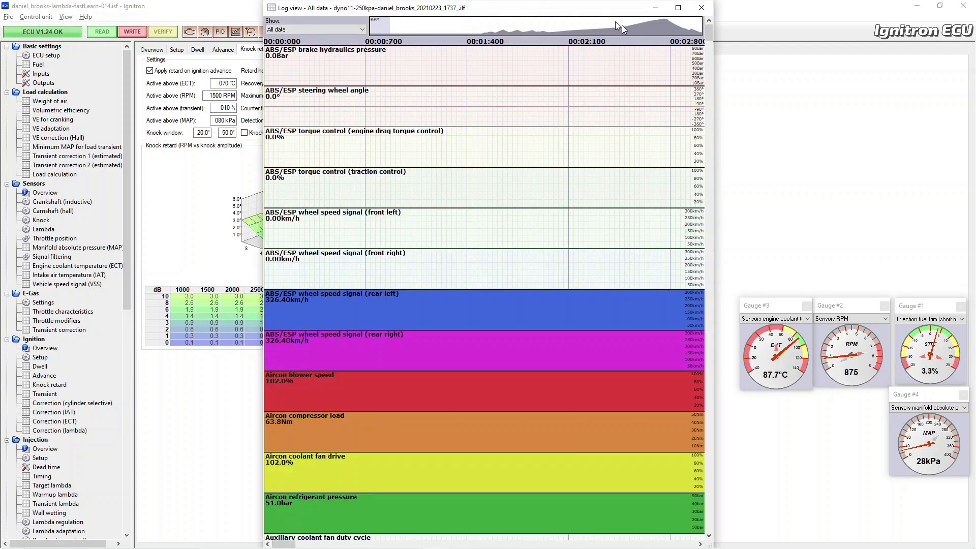
Display the Bill_boost channel group and examine specified versus actual boost and wastegate duty around 4300–4400 RPM
{"action": "left_click", "coordinate": [645, 34]}
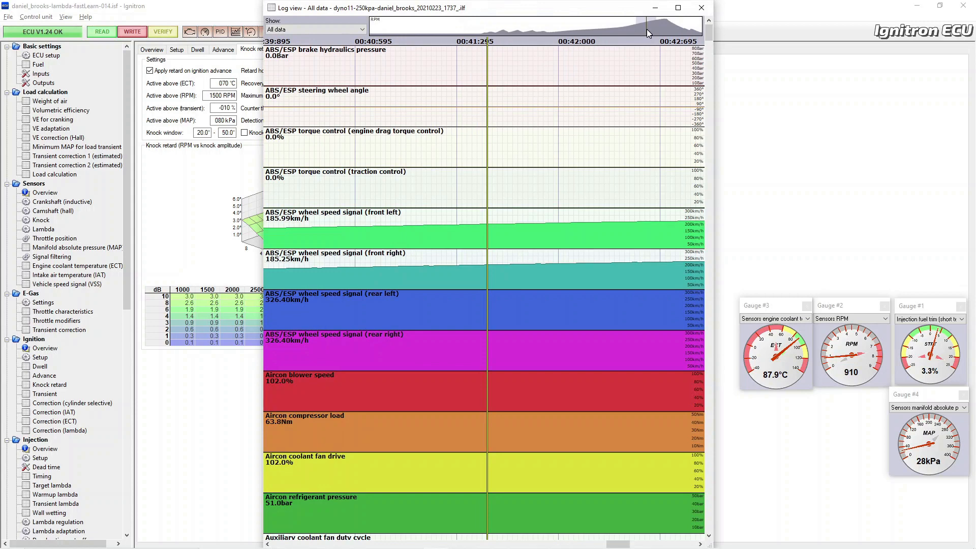
{"action": "left_click", "coordinate": [362, 29]}
{"action": "left_click_drag", "start_coordinate": [364, 83], "coordinate": [365, 173]}
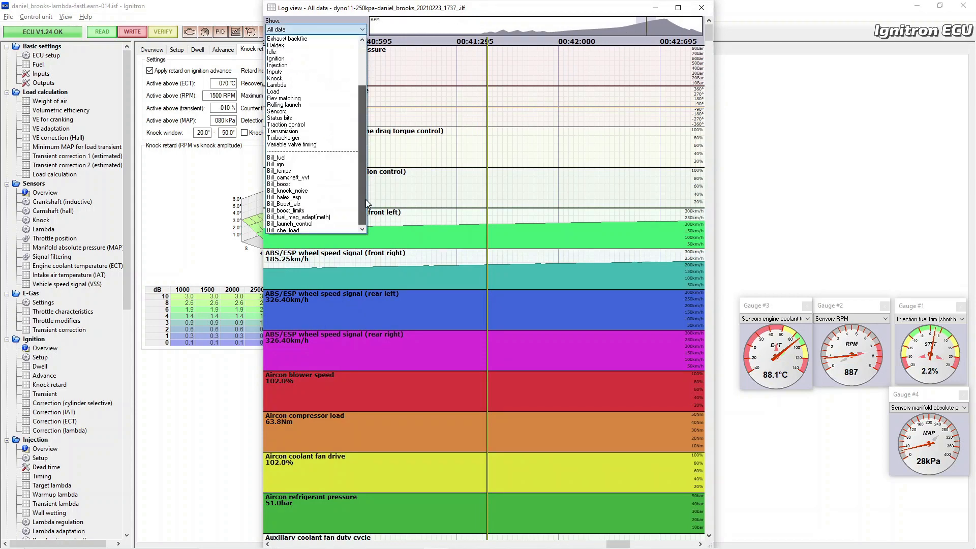
{"action": "left_click", "coordinate": [331, 185]}
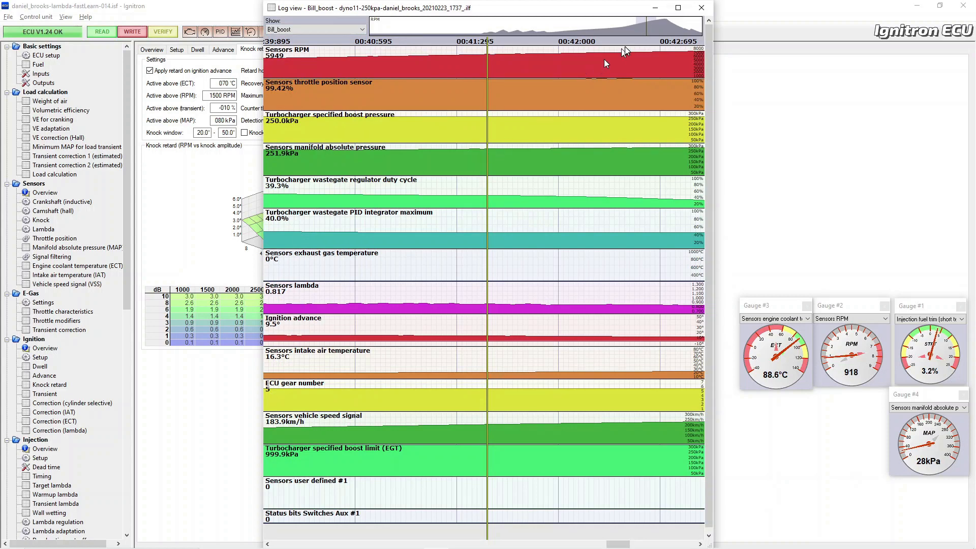
{"action": "left_click_drag", "start_coordinate": [646, 27], "coordinate": [630, 28]}
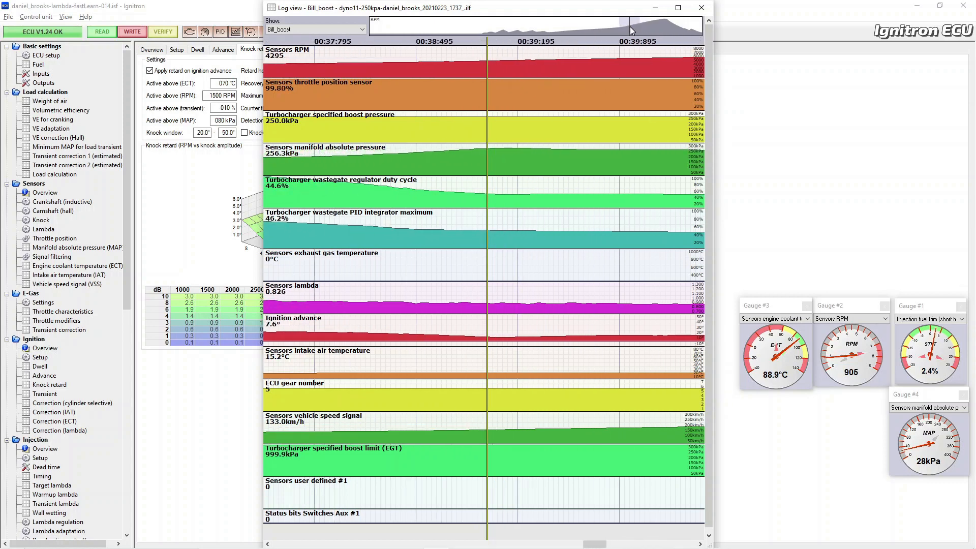
{"action": "left_click_drag", "start_coordinate": [631, 28], "coordinate": [630, 27]}
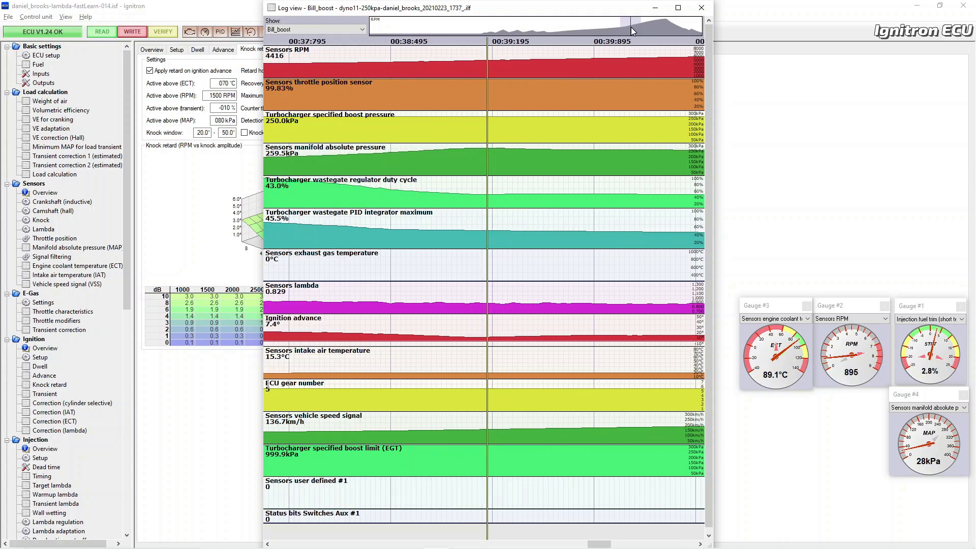
Switch to the dyno viewer, hide the wheel power, engine torque and engine power curves, and remove Test0010 to compare boost for the remaining runs
{"action": "key", "text": "alt+Tab"}
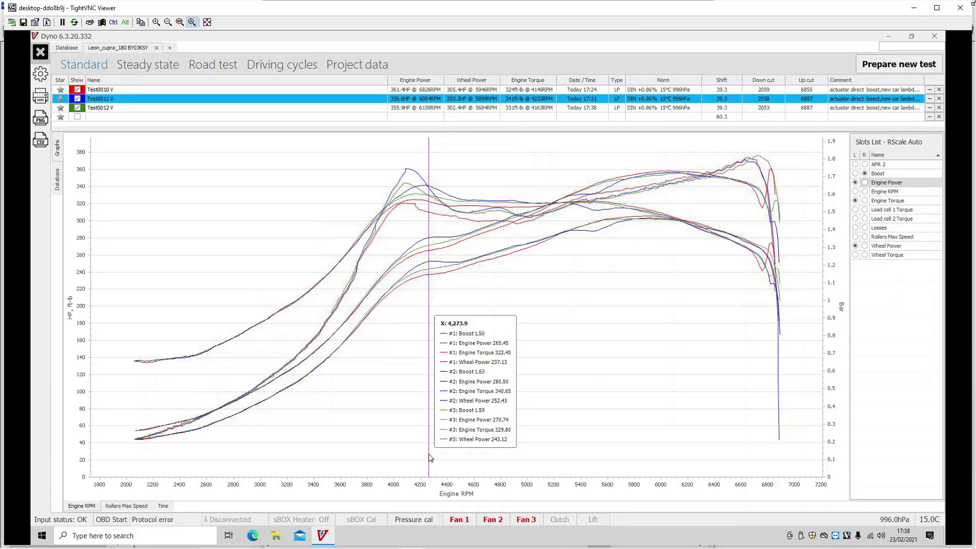
{"action": "left_click", "coordinate": [855, 246]}
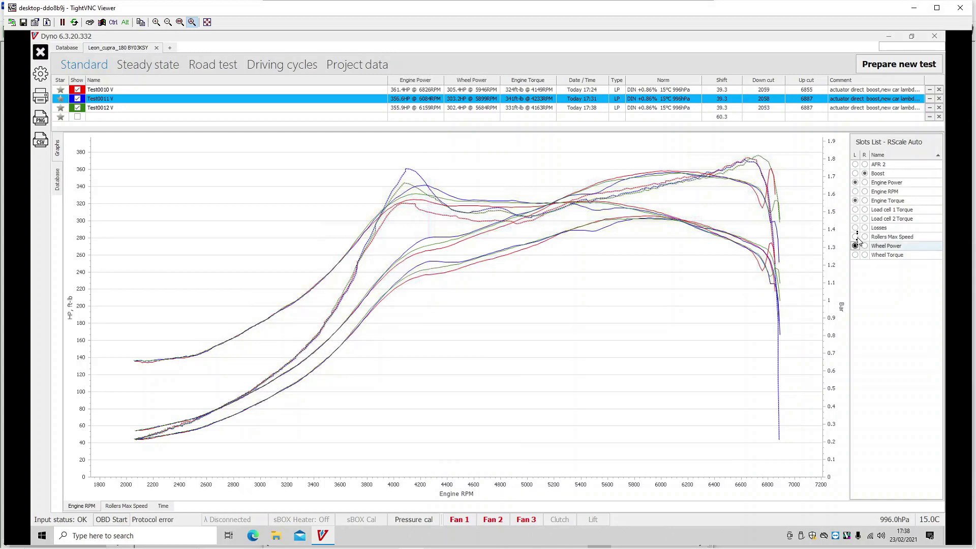
{"action": "left_click", "coordinate": [855, 200]}
{"action": "left_click", "coordinate": [856, 183]}
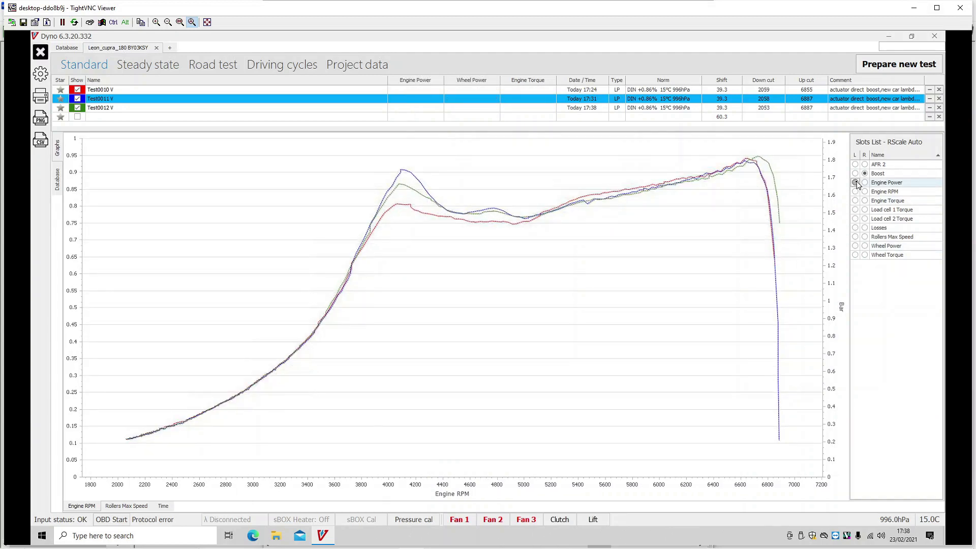
{"action": "left_click", "coordinate": [930, 90]}
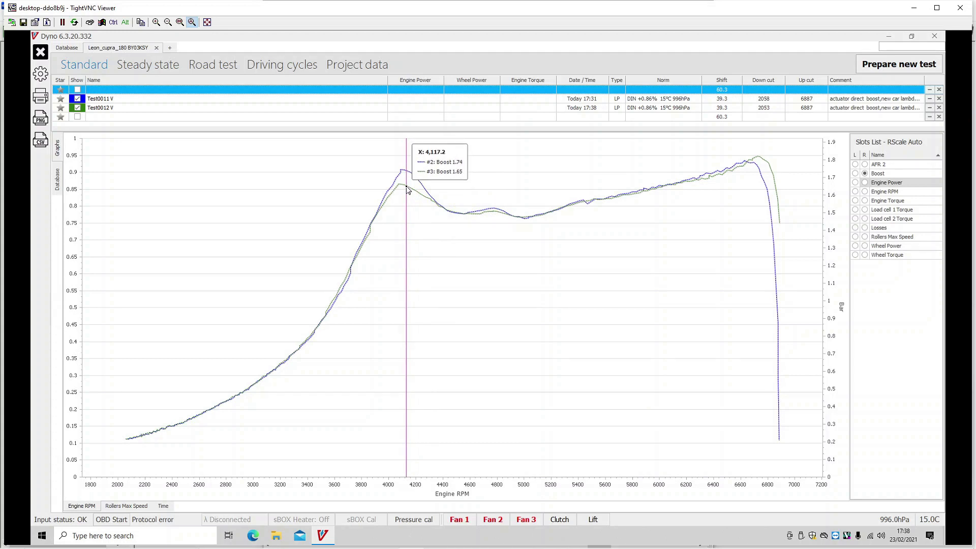
Return to Ignitron, move the log window aside and open the turbocharger boost control map
{"action": "key", "text": "alt+Tab"}
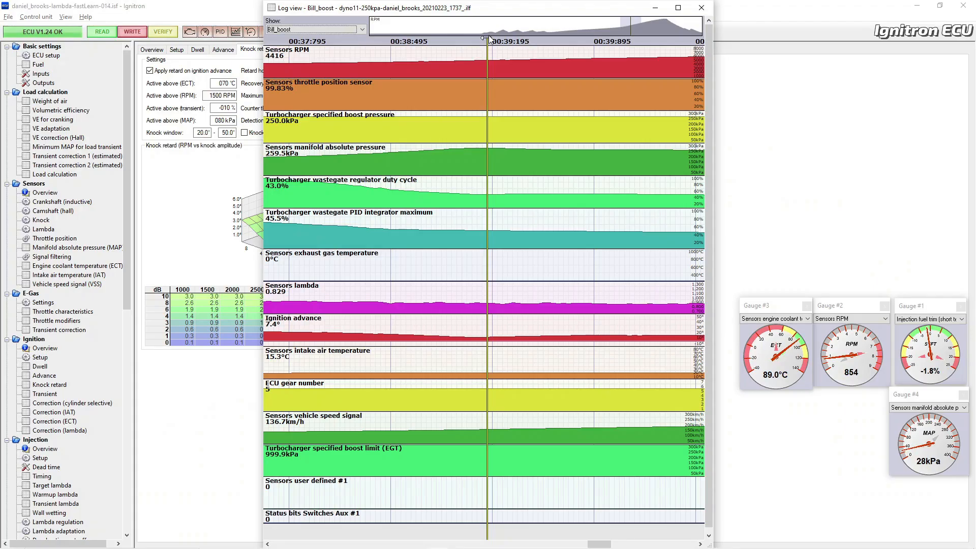
{"action": "left_click_drag", "start_coordinate": [492, 14], "coordinate": [767, 6]}
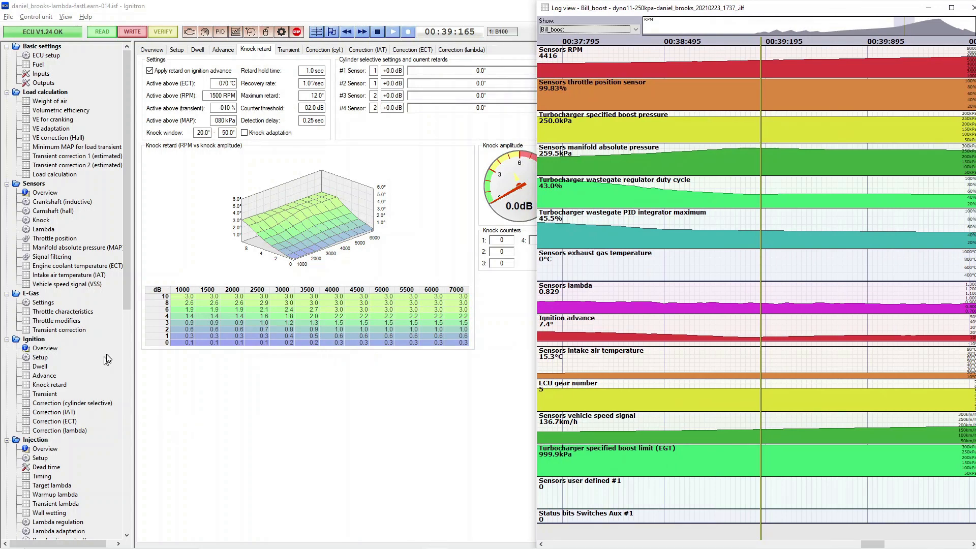
{"action": "left_click_drag", "start_coordinate": [126, 300], "coordinate": [126, 415]}
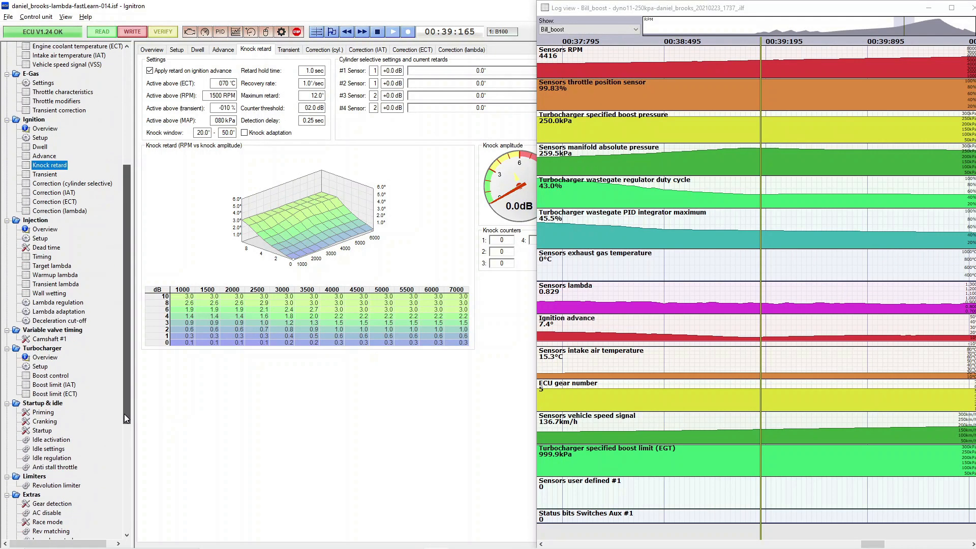
{"action": "left_click", "coordinate": [51, 376]}
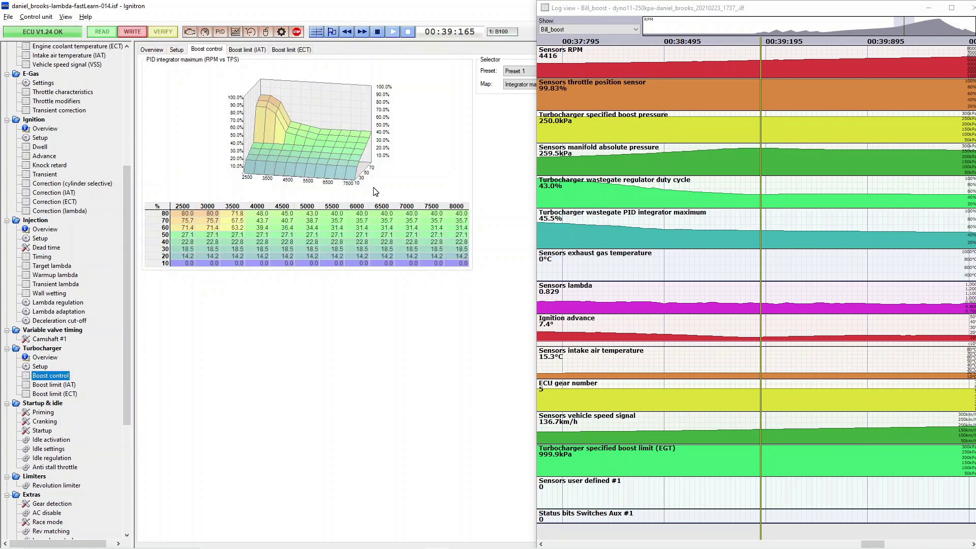
Reduce the PID integrator maximum at 4000 and 4500 RPM for 60–80% throttle, bringing 4500 RPM to 43.0, 38.7 and 34.4% from highest throttle down
{"action": "left_click", "coordinate": [272, 214]}
{"action": "key", "text": "Left"}
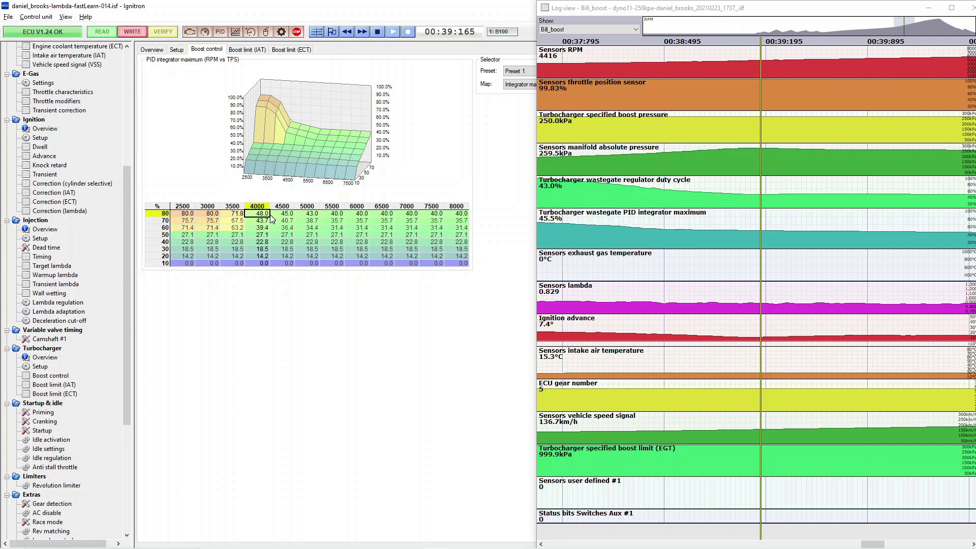
{"action": "key", "text": "Right"}
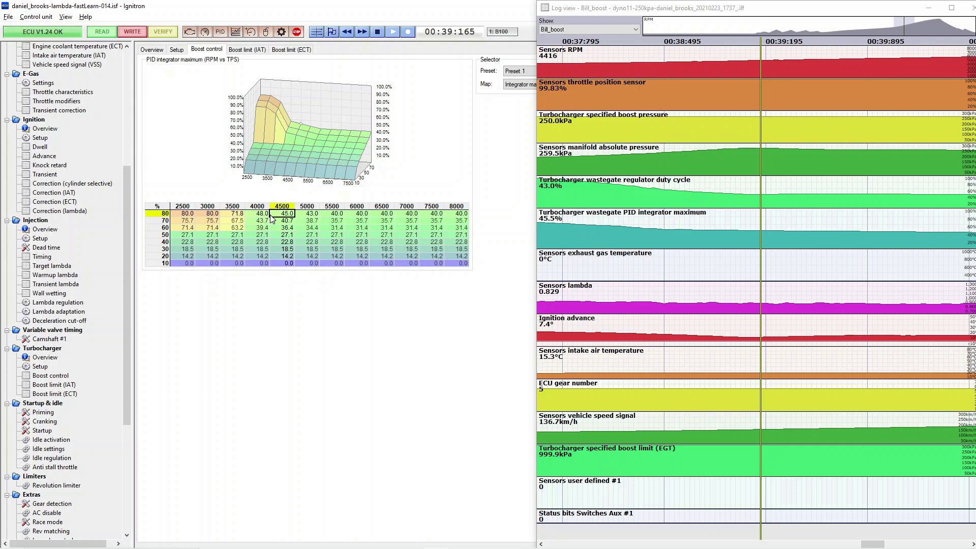
{"action": "key", "text": "shift+Down"}
{"action": "key", "text": "shift+Down"}
{"action": "key", "text": "shift+Left"}
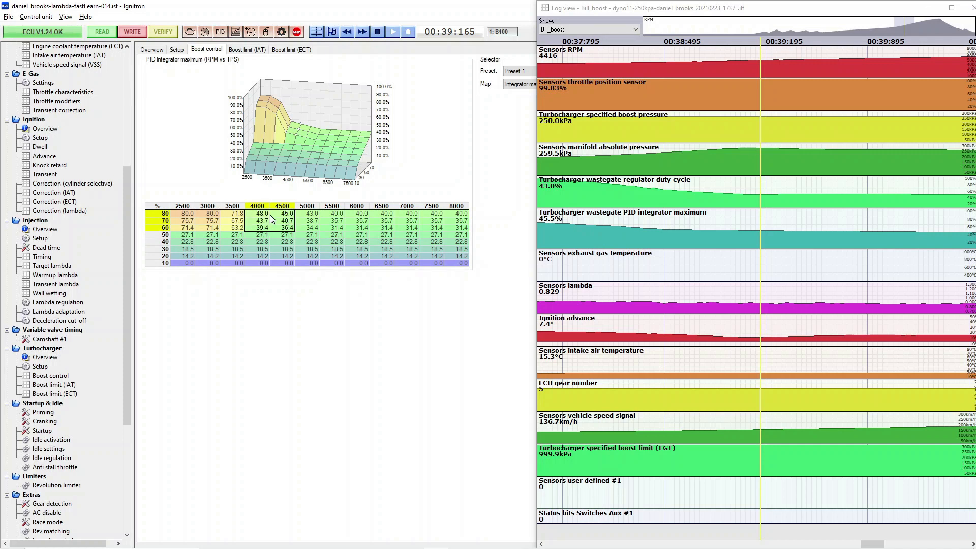
{"action": "key", "text": "minus"}
Lower the 4000 RPM PID integrator maximum further, to 45.0, 40.7 and 36.4% at 80, 70 and 60% throttle
{"action": "key", "text": "Left"}
{"action": "key", "text": "Up"}
{"action": "key", "text": "Right"}
{"action": "key", "text": "Up"}
{"action": "key", "text": "shift+Down"}
{"action": "key", "text": "shift+Down"}
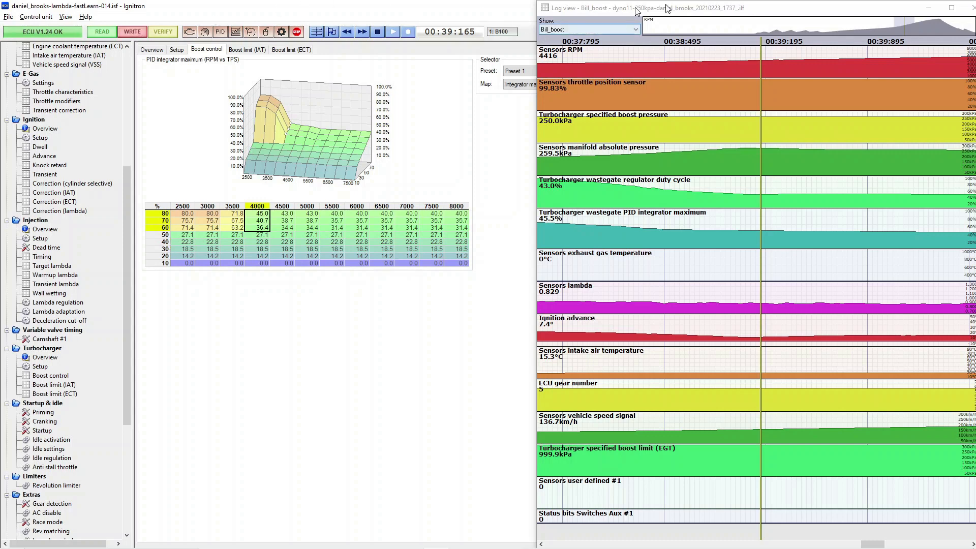
Display the Bill_fuel channel group and examine fuel trim and actual versus target lambda around 6500–7000 RPM
{"action": "left_click", "coordinate": [635, 30]}
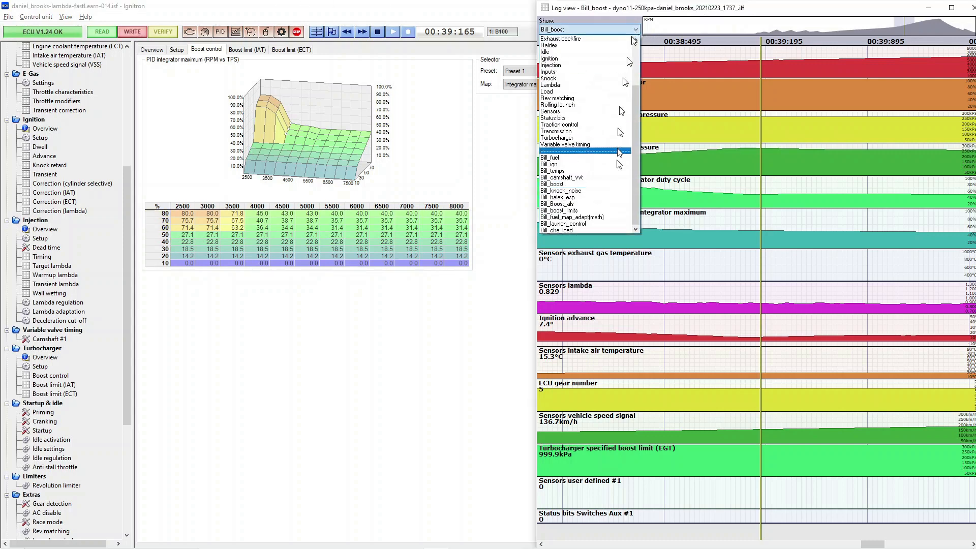
{"action": "left_click", "coordinate": [615, 159]}
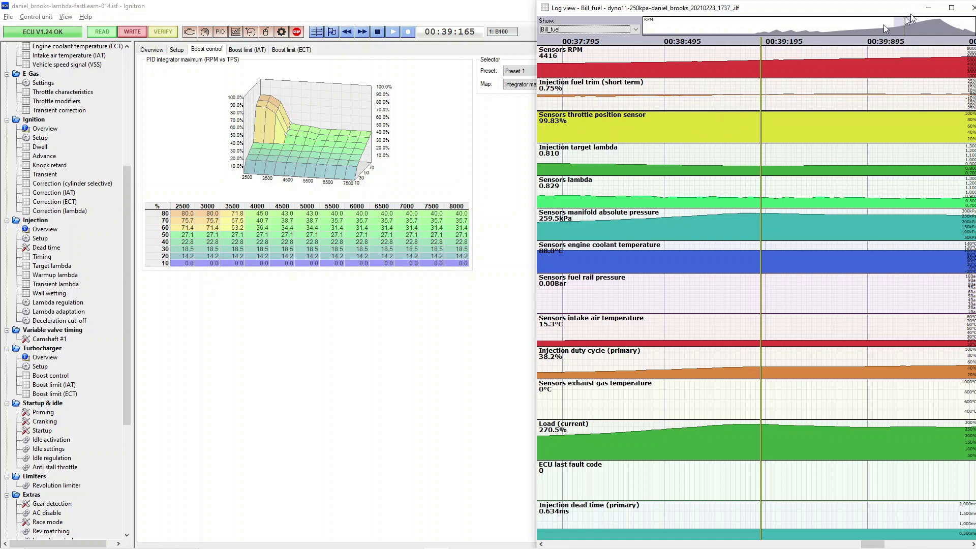
{"action": "left_click", "coordinate": [928, 25]}
{"action": "left_click_drag", "start_coordinate": [929, 25], "coordinate": [935, 26]}
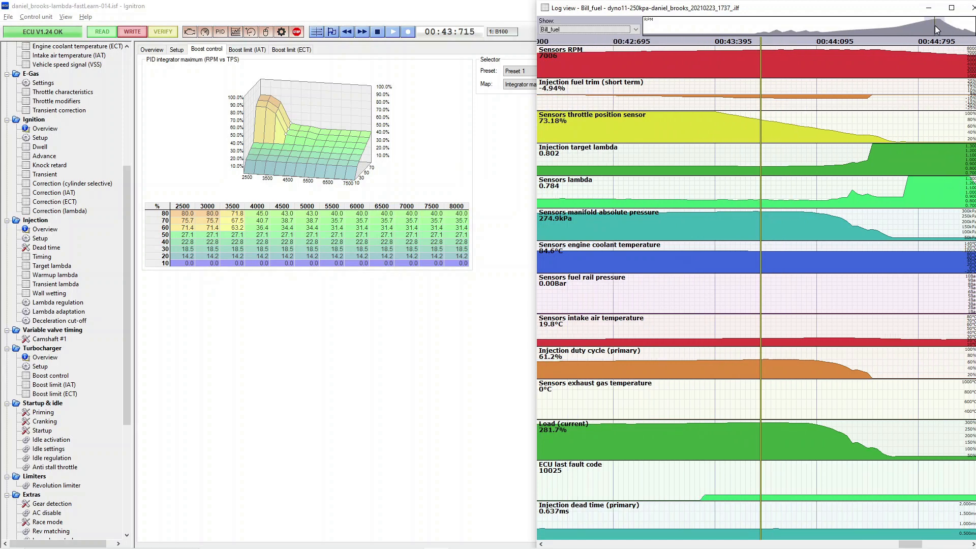
{"action": "left_click_drag", "start_coordinate": [935, 26], "coordinate": [927, 26]}
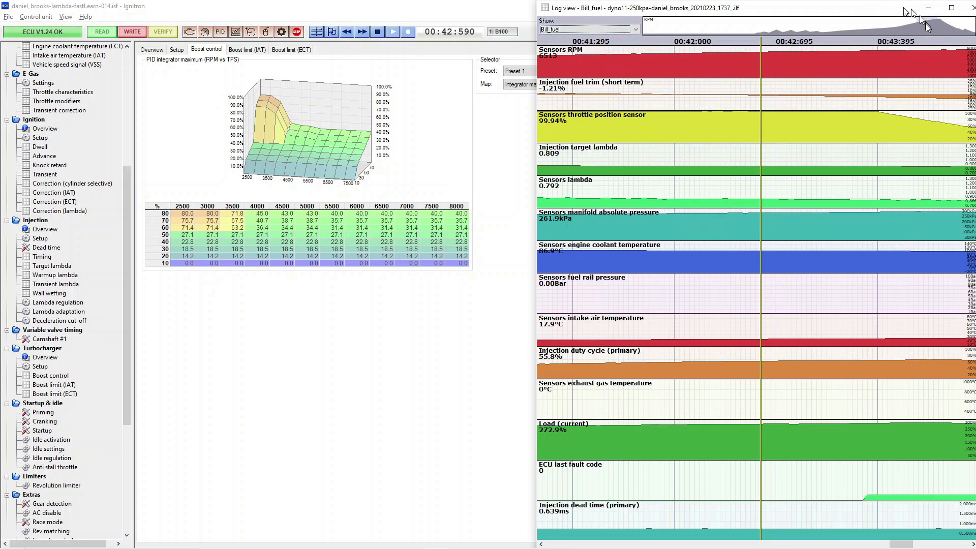
{"action": "left_click_drag", "start_coordinate": [926, 23], "coordinate": [934, 23]}
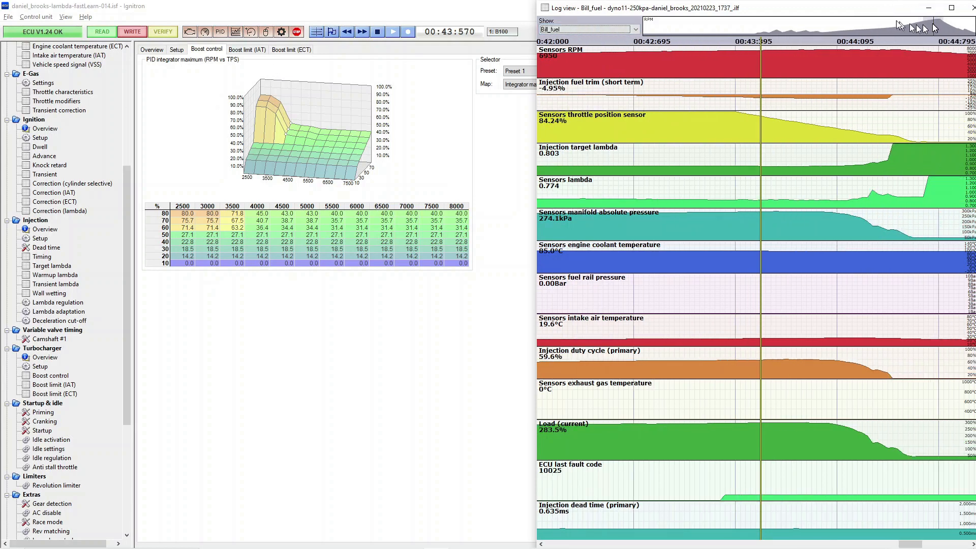
Turn on log position tracing in the maps, open the volumetric efficiency map and move the log window clear of its high-RPM columns
{"action": "left_click", "coordinate": [316, 32]}
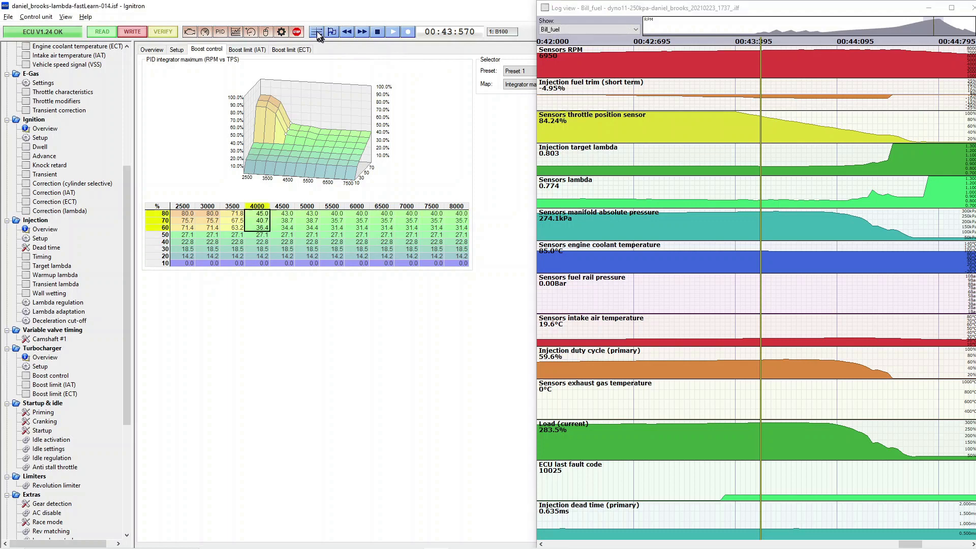
{"action": "left_click_drag", "start_coordinate": [127, 174], "coordinate": [127, 57]}
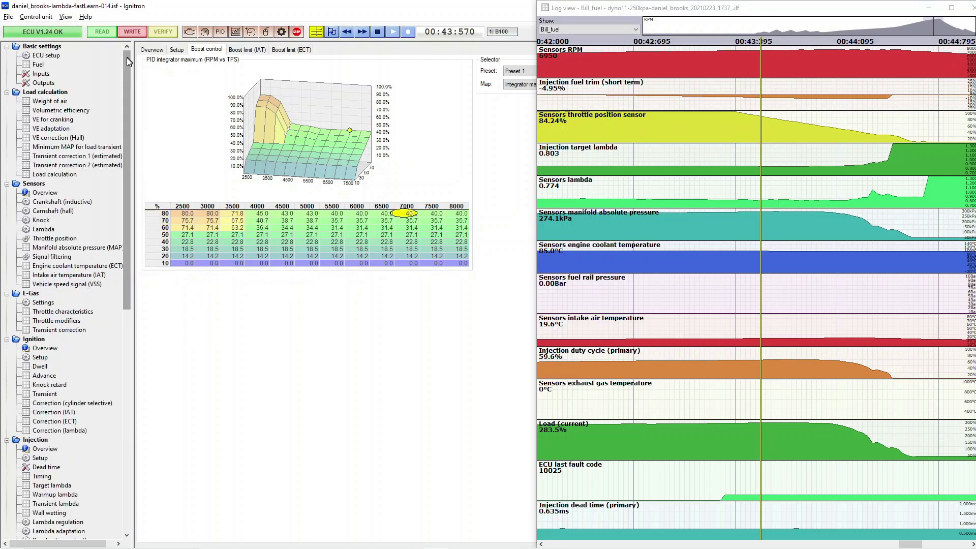
{"action": "left_click", "coordinate": [86, 112]}
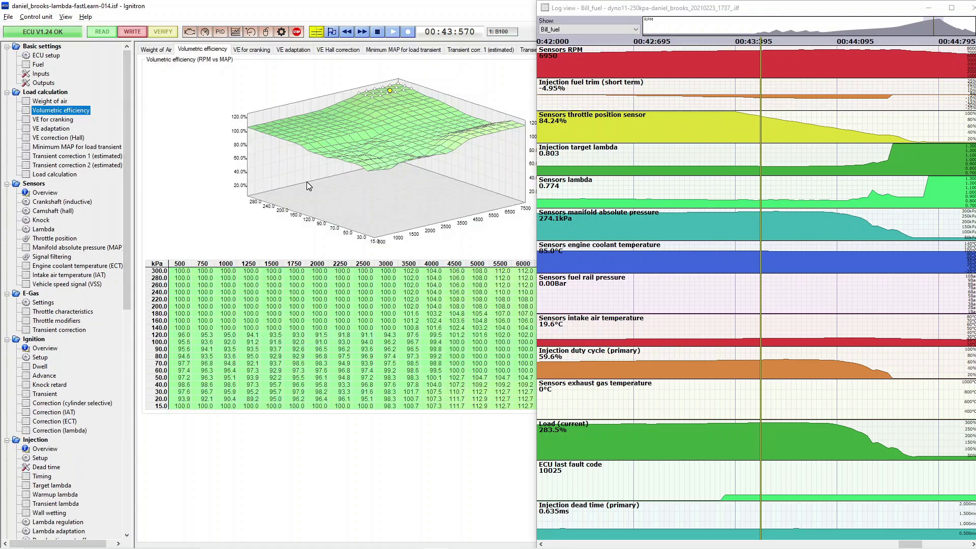
{"action": "left_click", "coordinate": [598, 8]}
{"action": "left_click_drag", "start_coordinate": [598, 9], "coordinate": [722, 15]}
Lower the volumetric efficiency cells for 6500–8000 RPM at 260–300 kPa by 1.5
{"action": "left_click", "coordinate": [570, 272]}
{"action": "key", "text": "Right"}
{"action": "key", "text": "Right"}
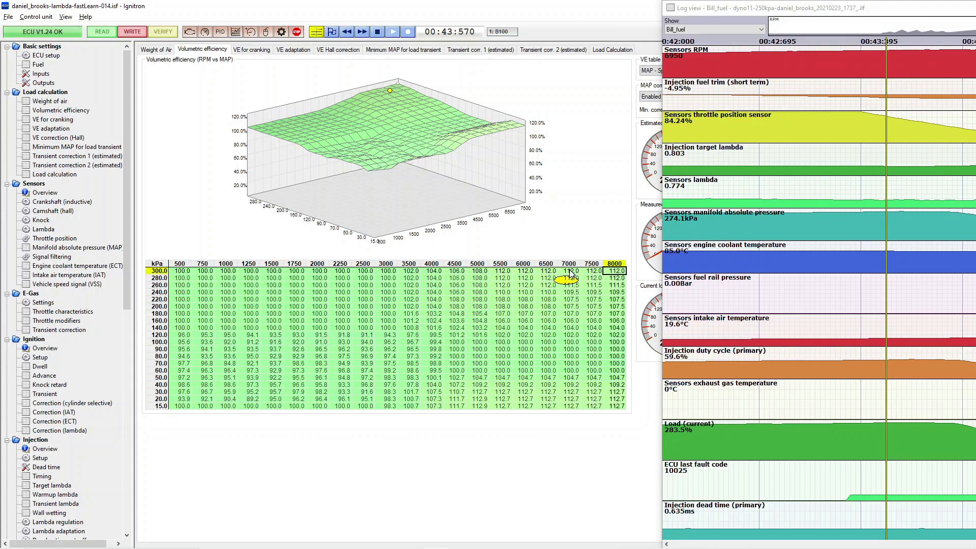
{"action": "key", "text": "shift+Down"}
{"action": "key", "text": "shift+Down"}
{"action": "key", "text": "shift+Left"}
{"action": "key", "text": "shift+Left"}
{"action": "key", "text": "shift+Left"}
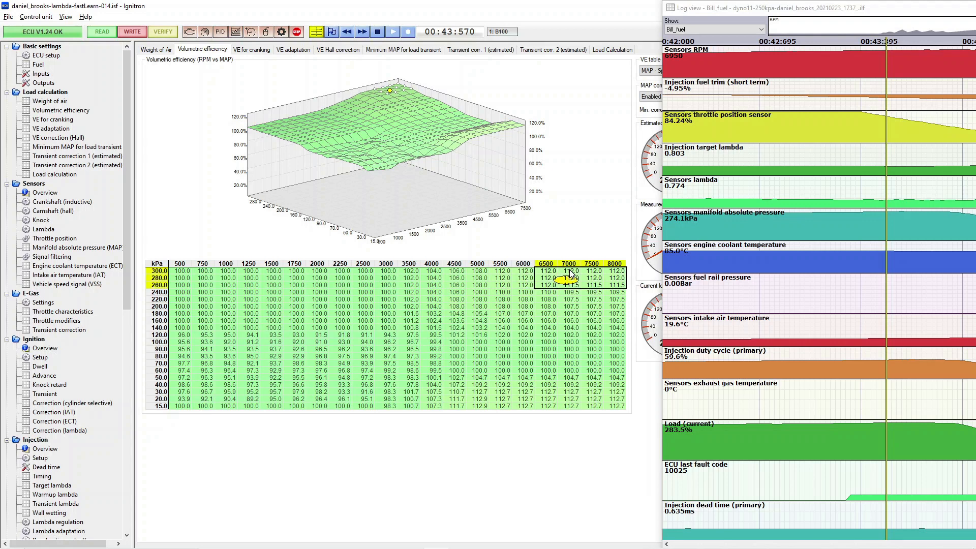
{"action": "key", "text": "minus"}
Set the volumetric efficiency cells for 5500–6000 RPM at 260–300 kPa to 110.5, write the changes to the ECU and turn off log tracing
{"action": "key", "text": "Left"}
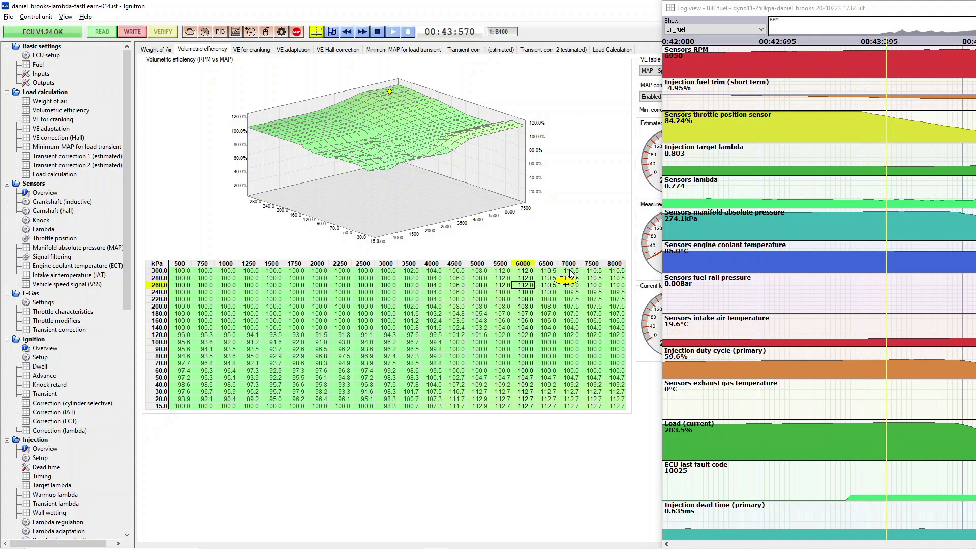
{"action": "key", "text": "shift+Up"}
{"action": "key", "text": "shift+Up"}
{"action": "key", "text": "shift+Left"}
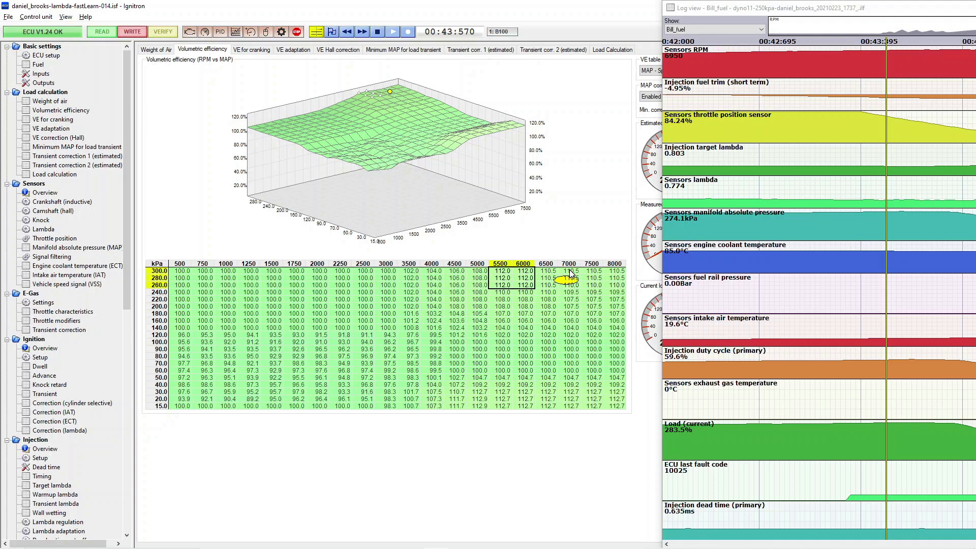
{"action": "key", "text": "minus"}
{"action": "key", "text": "minus"}
{"action": "key", "text": "minus"}
{"action": "key", "text": "minus"}
{"action": "key", "text": "minus"}
{"action": "key", "text": "minus"}
{"action": "key", "text": "minus"}
{"action": "key", "text": "minus"}
{"action": "left_click", "coordinate": [134, 33]}
{"action": "left_click", "coordinate": [316, 31]}
Maximise the log, display the Bill_ign channel group, examine ignition advance and knock retard per cylinder through the run, and close the log
{"action": "left_click_drag", "start_coordinate": [716, 14], "coordinate": [396, 2]}
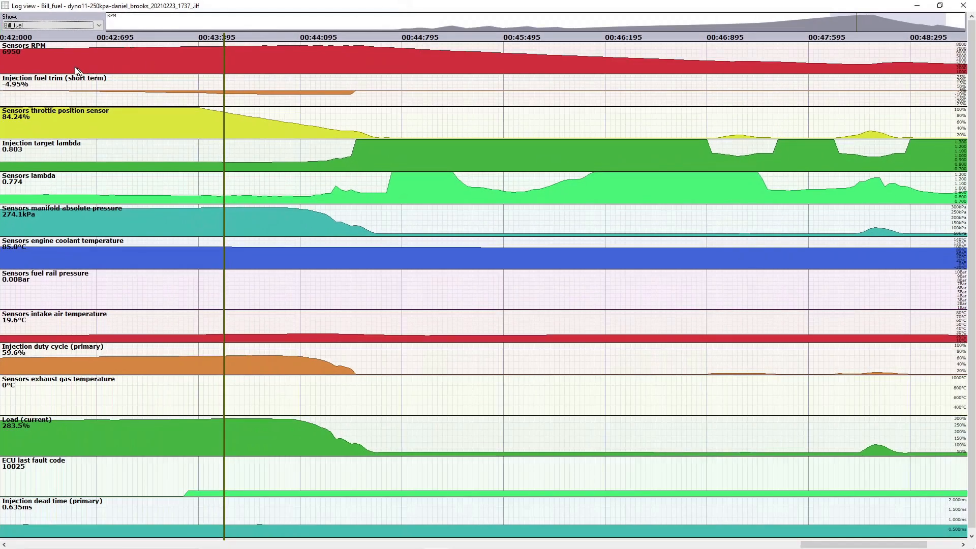
{"action": "left_click", "coordinate": [81, 25]}
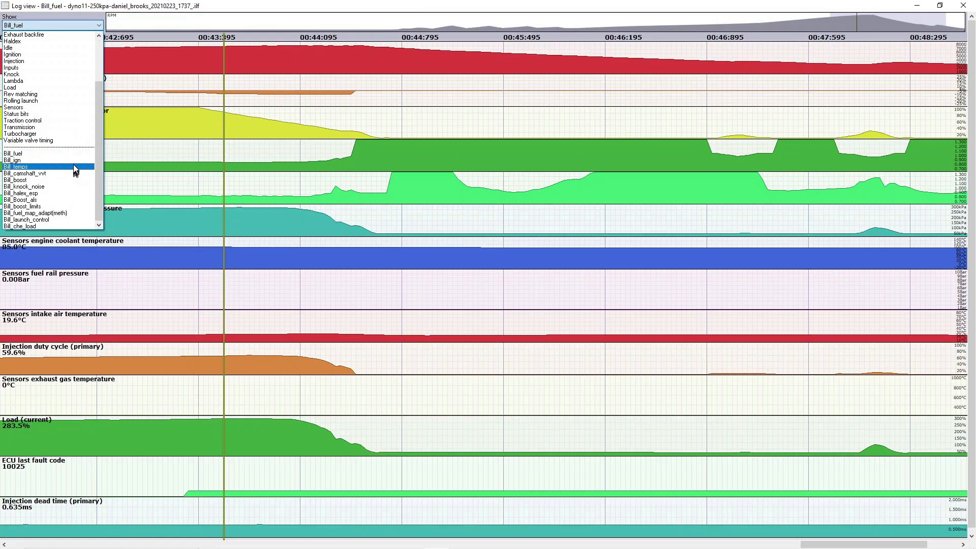
{"action": "left_click", "coordinate": [73, 161]}
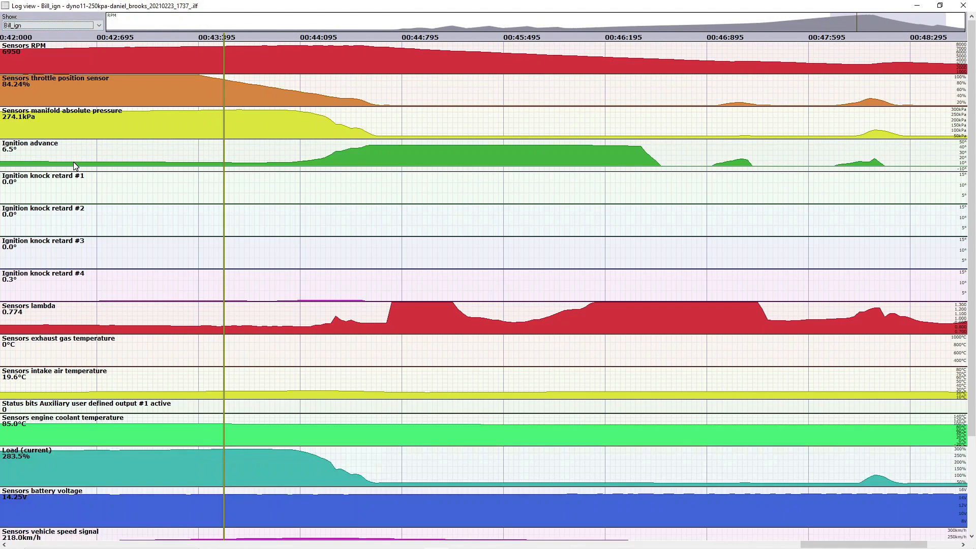
{"action": "left_click", "coordinate": [331, 294]}
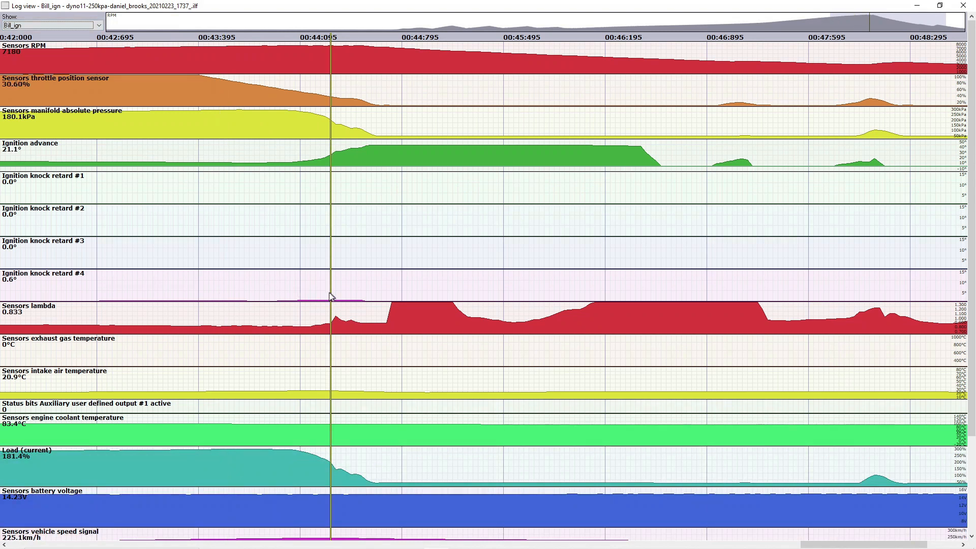
{"action": "left_click_drag", "start_coordinate": [327, 295], "coordinate": [239, 278]}
{"action": "mouse_move", "coordinate": [853, 16]}
{"action": "left_mouse_down"}
{"action": "mouse_move", "coordinate": [814, 23]}
{"action": "mouse_move", "coordinate": [867, 21]}
{"action": "left_mouse_up"}
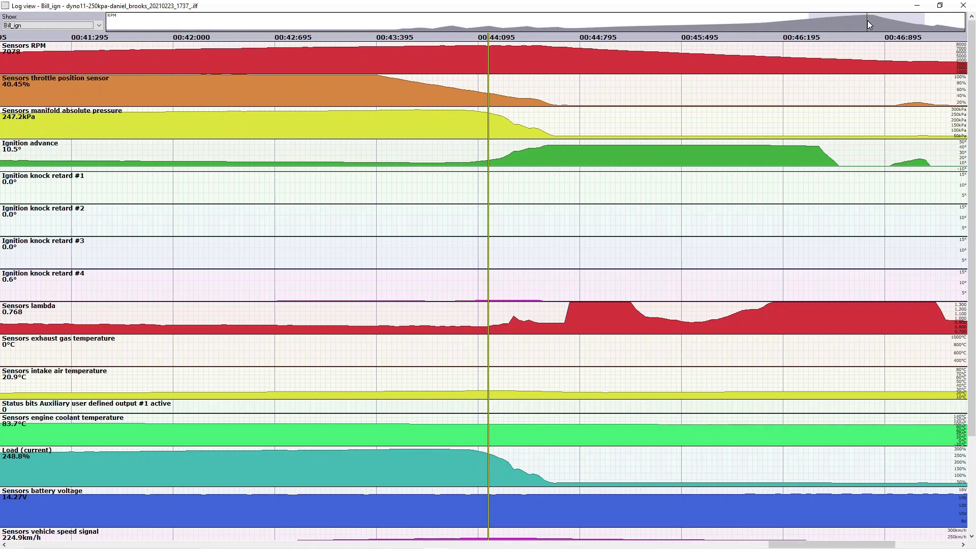
{"action": "left_click_drag", "start_coordinate": [867, 21], "coordinate": [810, 20]}
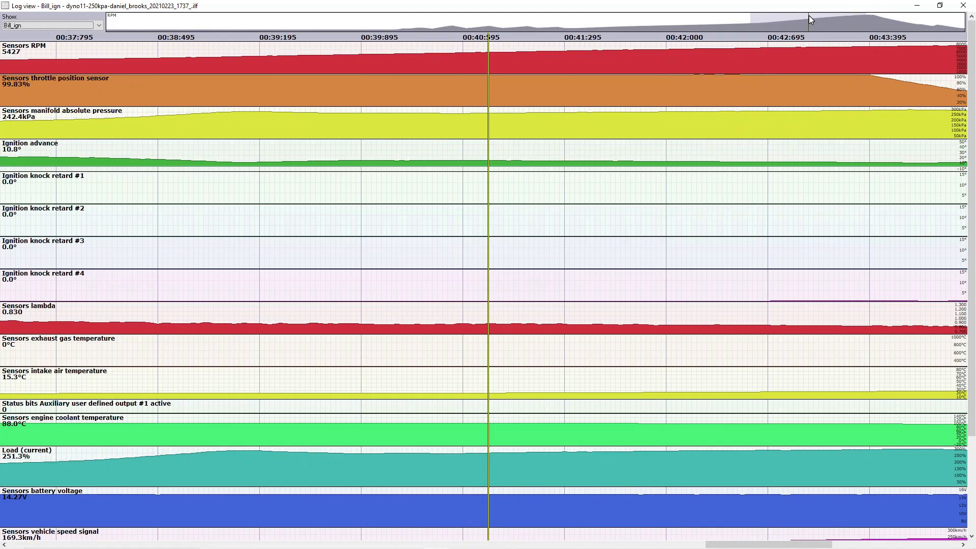
{"action": "left_click", "coordinate": [962, 5]}
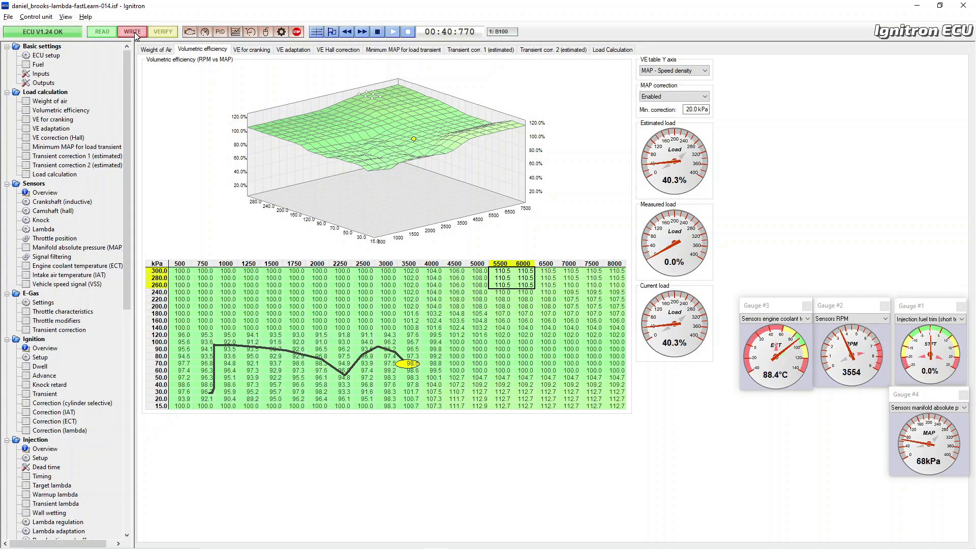
Save the calibration as a new file, changing the version number at the end of the existing name to 015
{"action": "left_click", "coordinate": [5, 19]}
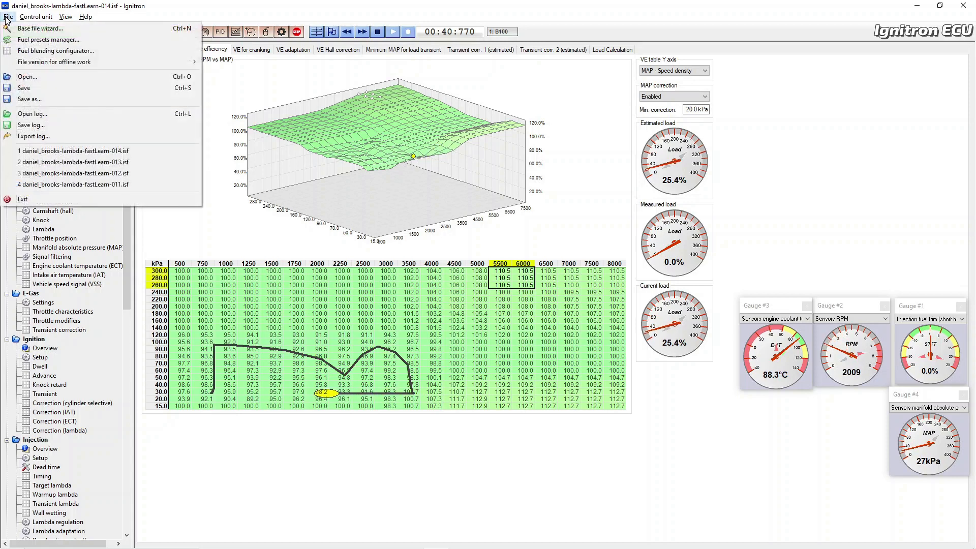
{"action": "left_click", "coordinate": [35, 96]}
{"action": "key", "text": "End"}
{"action": "key", "text": "Left"}
{"action": "key", "text": "Left"}
{"action": "key", "text": "Left"}
{"action": "key", "text": "Left"}
{"action": "key", "text": "BackSpace"}
{"action": "type", "text": "5"}
{"action": "key", "text": "Return"}
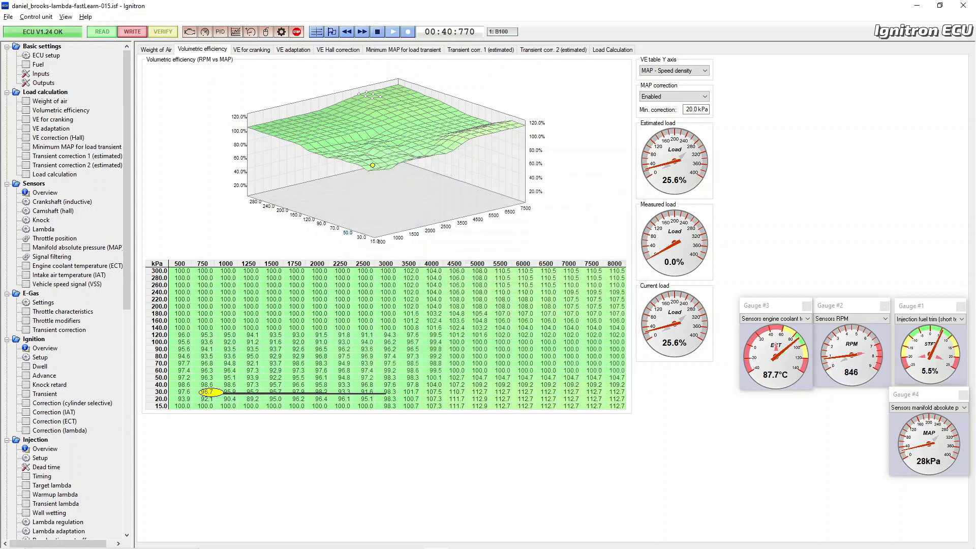
Open the ignition knock retard settings
{"action": "left_click", "coordinate": [35, 95]}
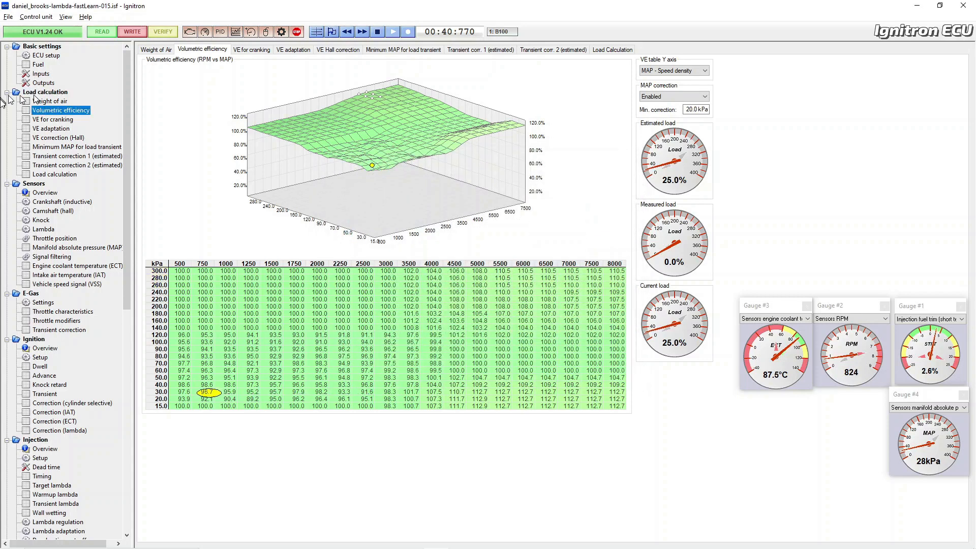
{"action": "left_click", "coordinate": [49, 385]}
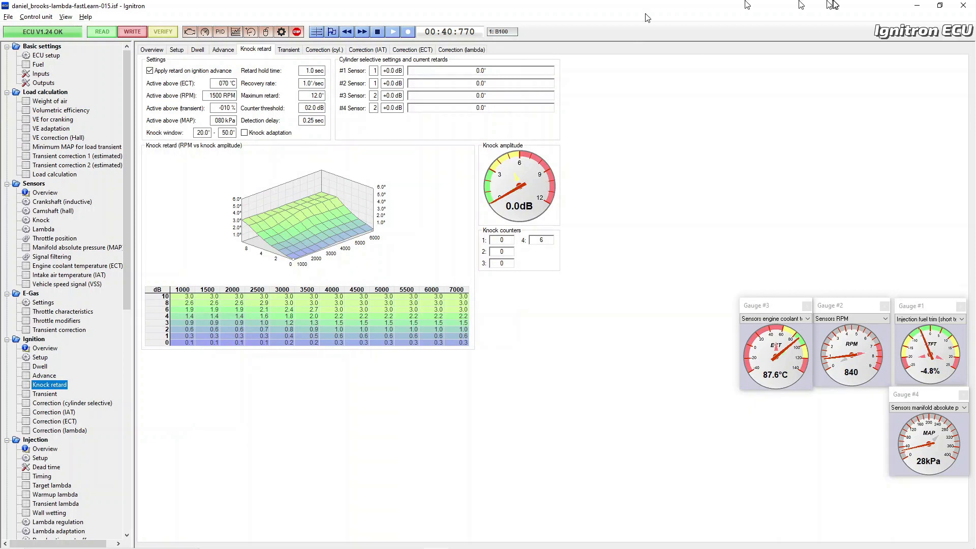
Start recording an ECU log, then switch to the Dyno software and start a new test in place of Test0011, cleared from the bank
{"action": "left_click", "coordinate": [408, 31]}
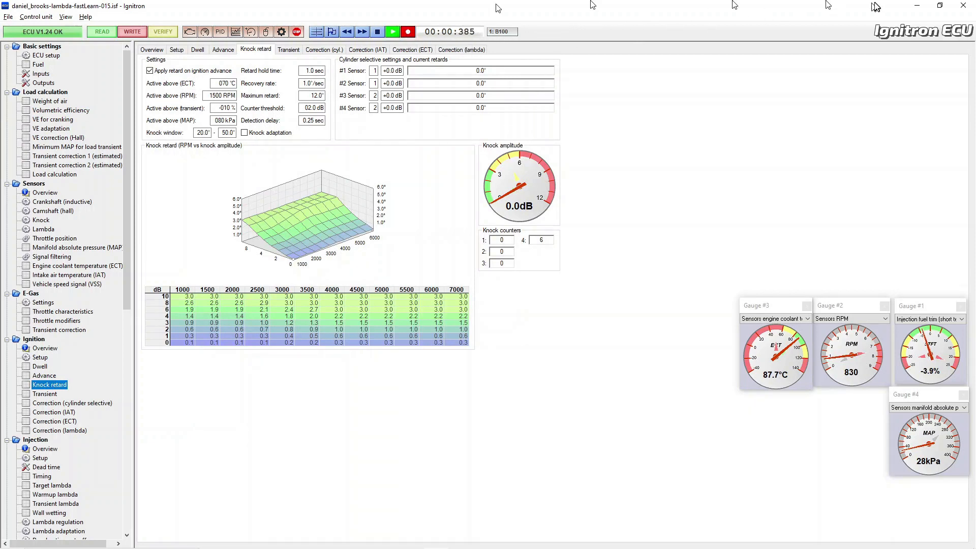
{"action": "left_click", "coordinate": [940, 5]}
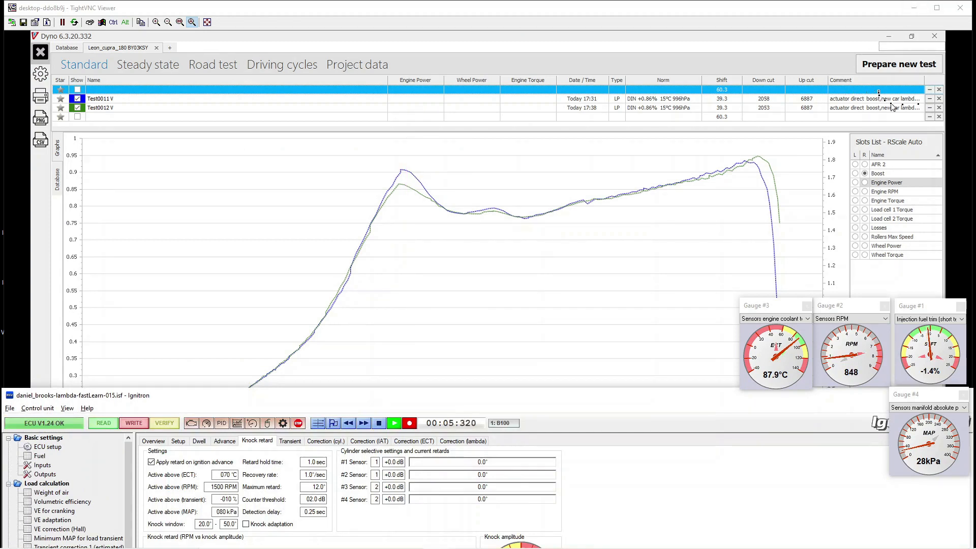
{"action": "left_click", "coordinate": [932, 102]}
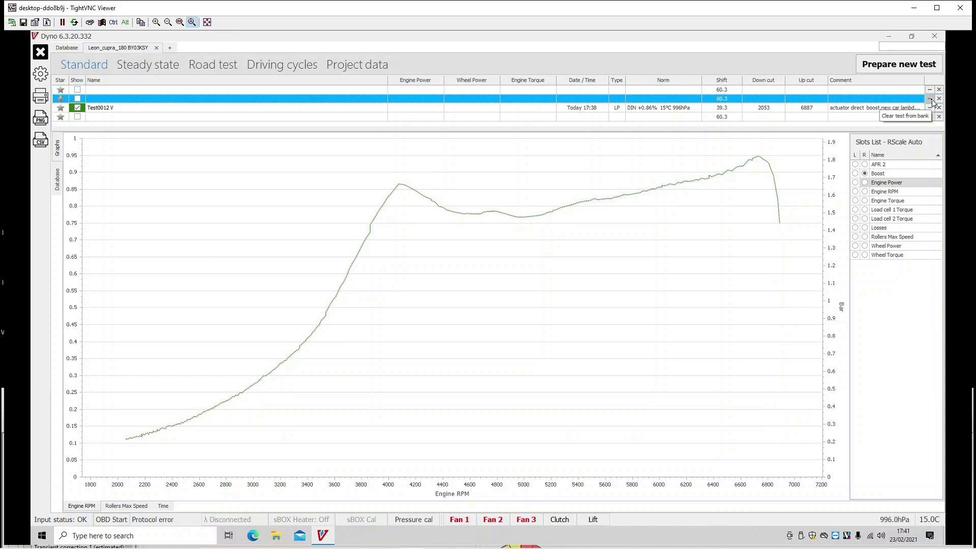
{"action": "left_click", "coordinate": [907, 70]}
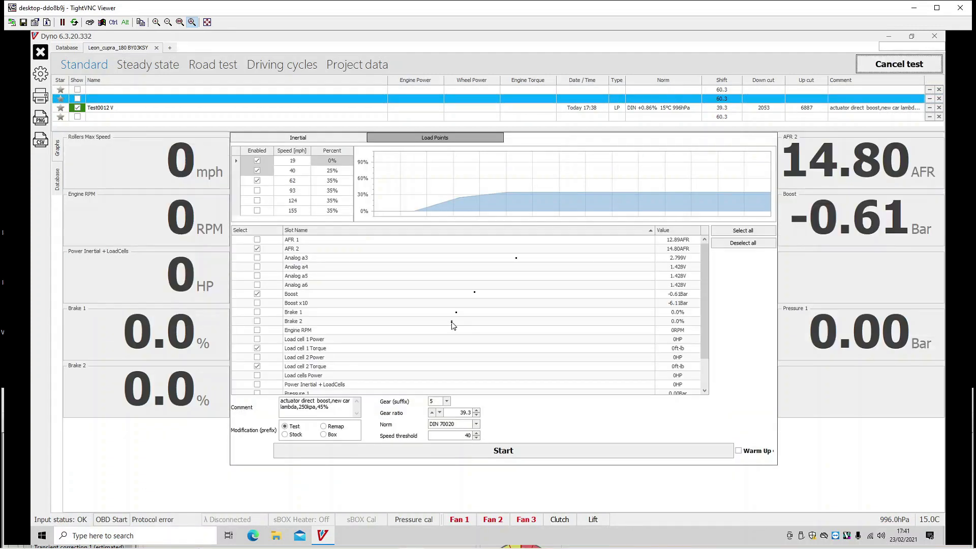
{"action": "left_click", "coordinate": [367, 452]}
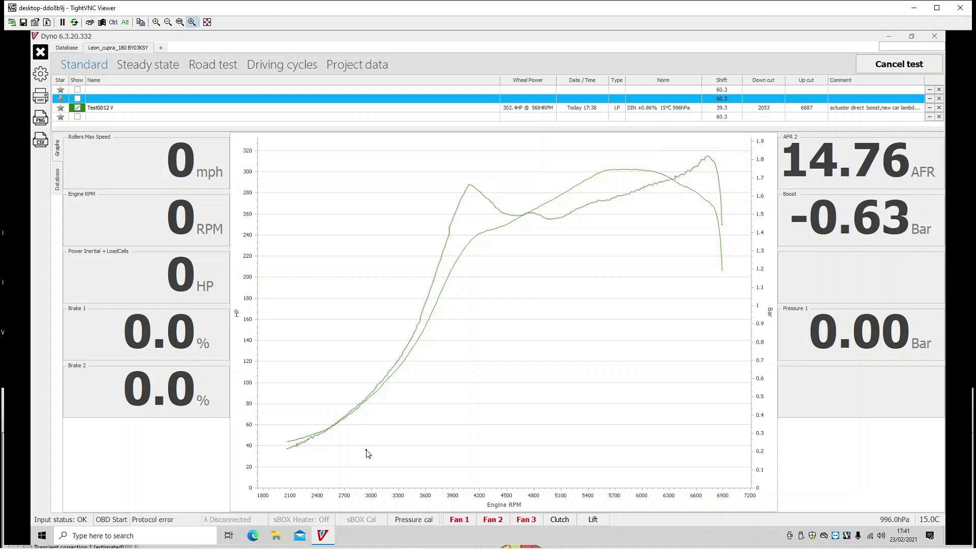
Return to Ignitron, stop the log recording and maximise the program window
{"action": "key", "text": "alt+Tab"}
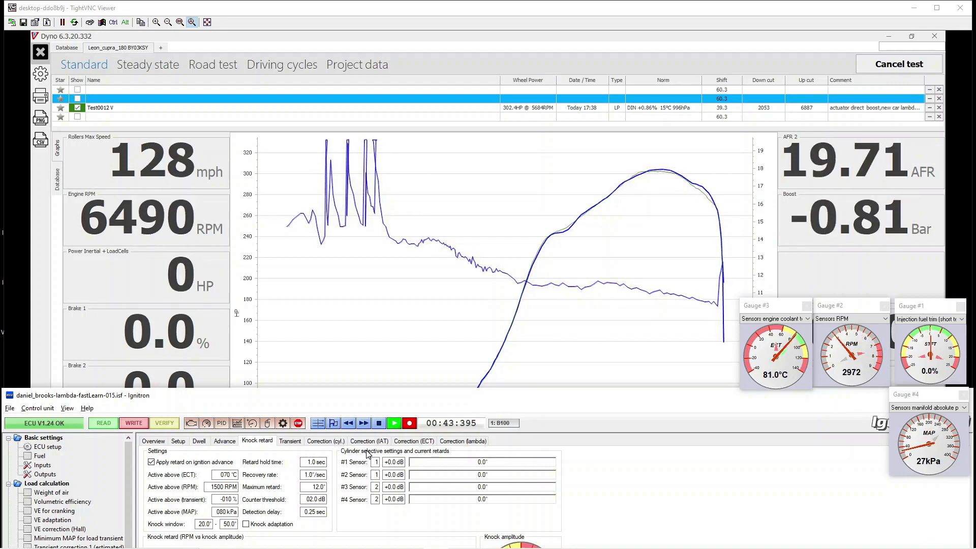
{"action": "left_click", "coordinate": [381, 423]}
{"action": "double_click", "coordinate": [384, 397]}
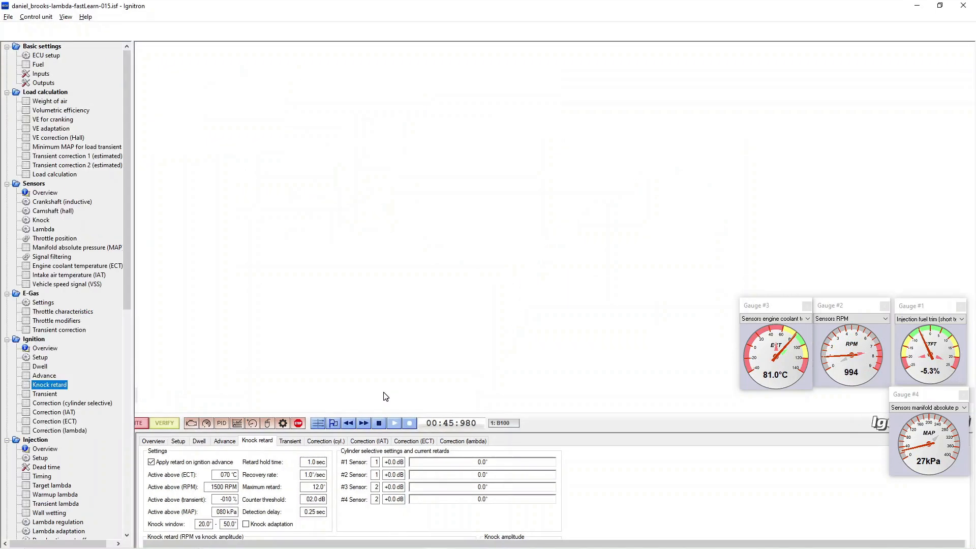
Save the recorded log, adding the prefix dyno12-250kpa- to the suggested file name
{"action": "left_click", "coordinate": [9, 17]}
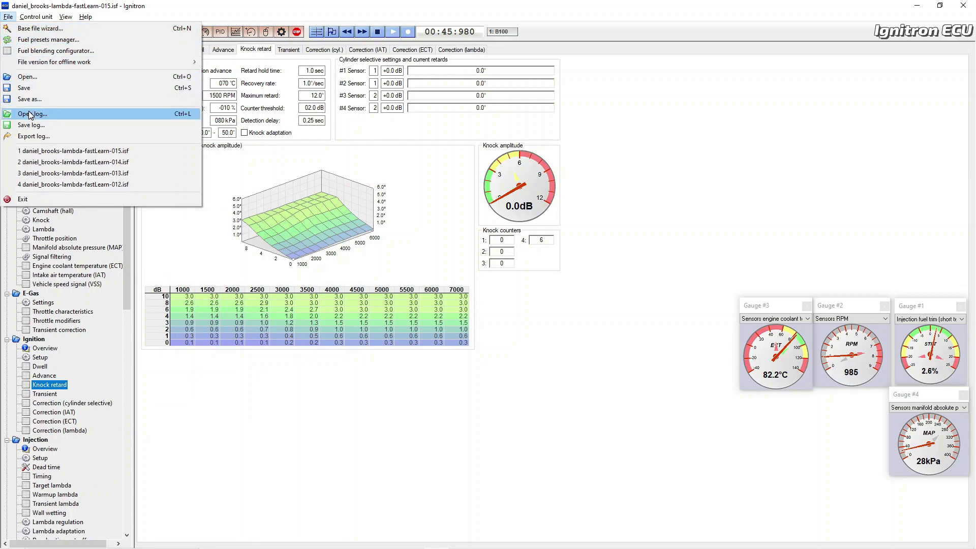
{"action": "left_click", "coordinate": [30, 125]}
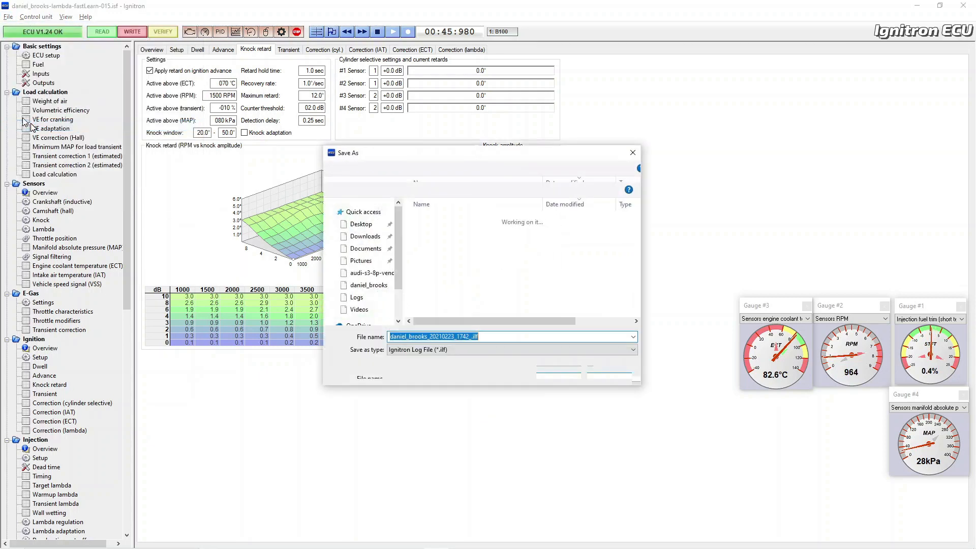
{"action": "type", "text": "dyno"}
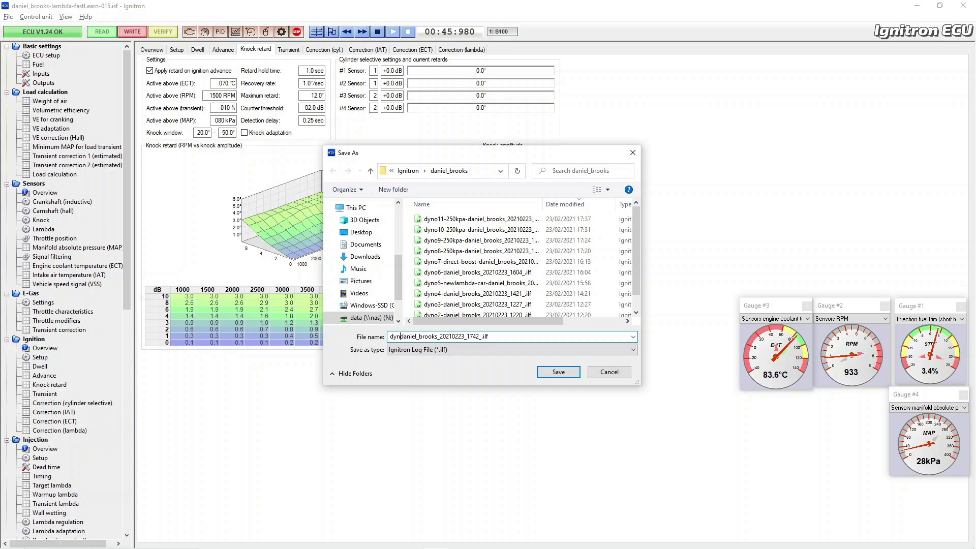
{"action": "type", "text": "12-250"}
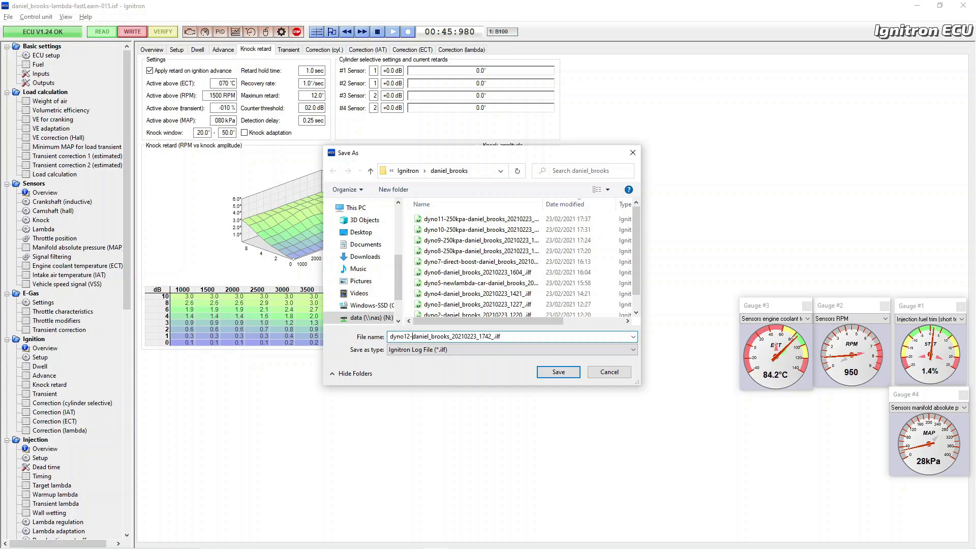
{"action": "type", "text": "kpa-"}
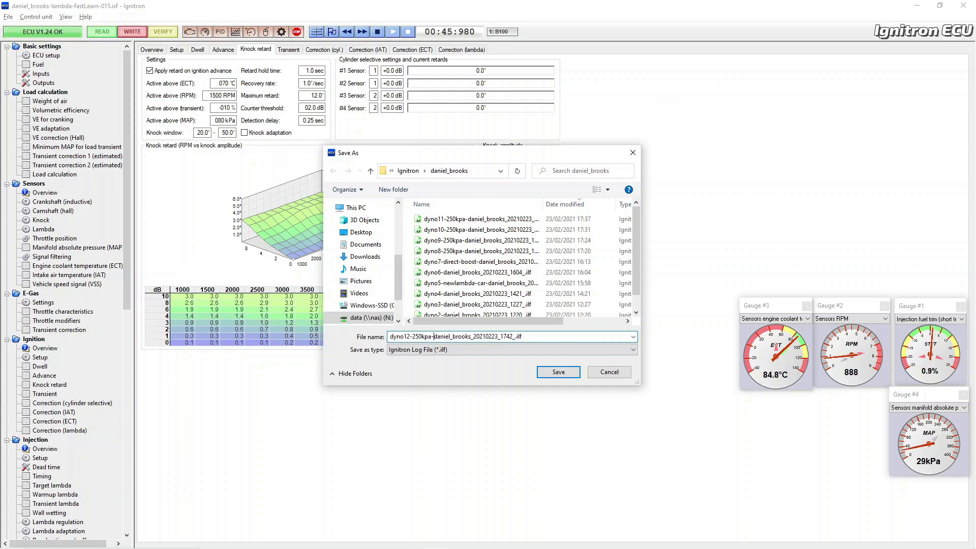
{"action": "key", "text": "Return"}
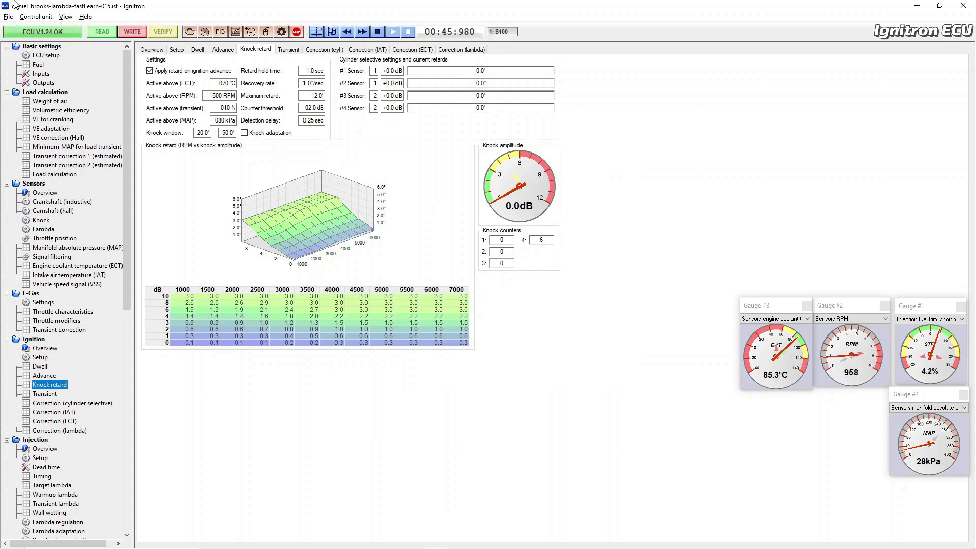
Open the saved dyno12-250kpa log, enlarge its view and display the Bill_boost channel group
{"action": "left_click", "coordinate": [8, 17]}
{"action": "left_click", "coordinate": [33, 114]}
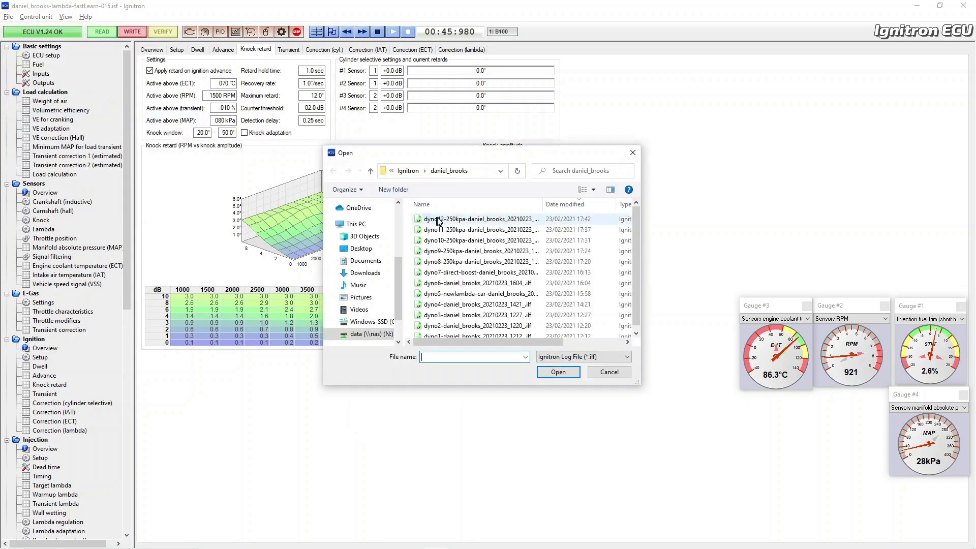
{"action": "double_click", "coordinate": [436, 219]}
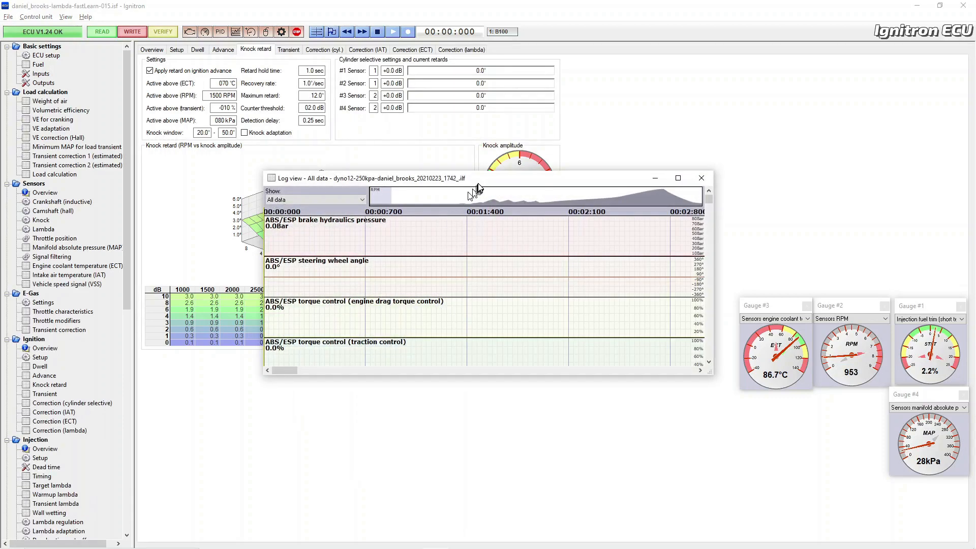
{"action": "double_click", "coordinate": [477, 172]}
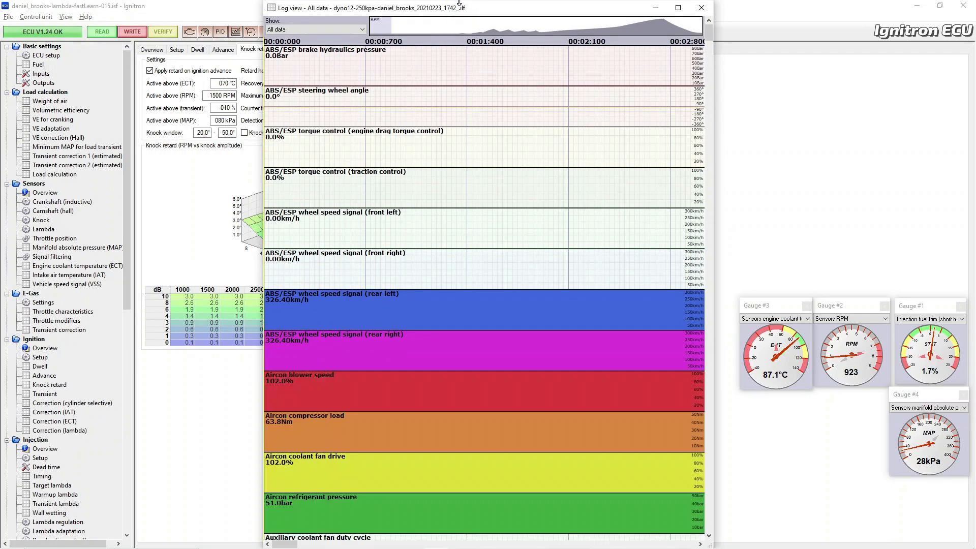
{"action": "left_click", "coordinate": [364, 30]}
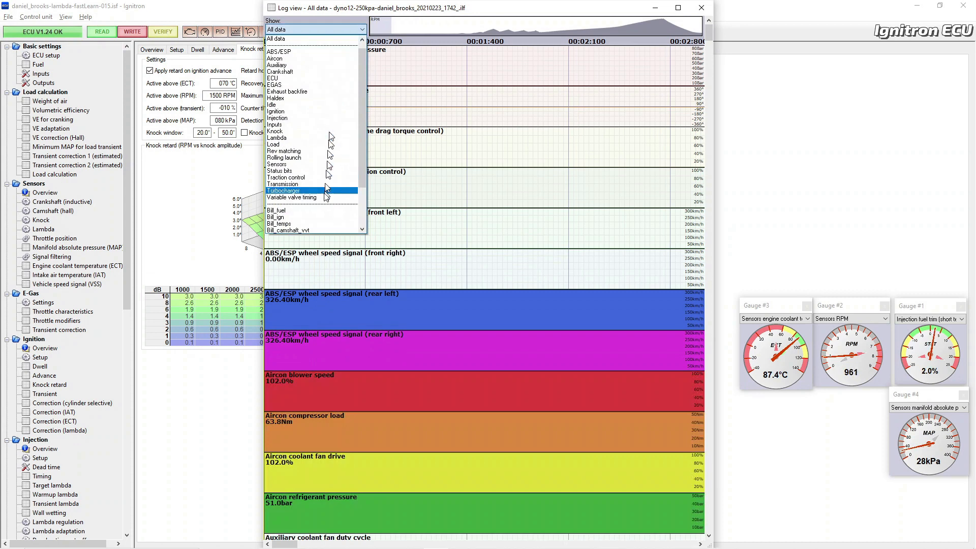
{"action": "scroll", "coordinate": [351, 228], "scroll_direction": "down", "scroll_amount": 1}
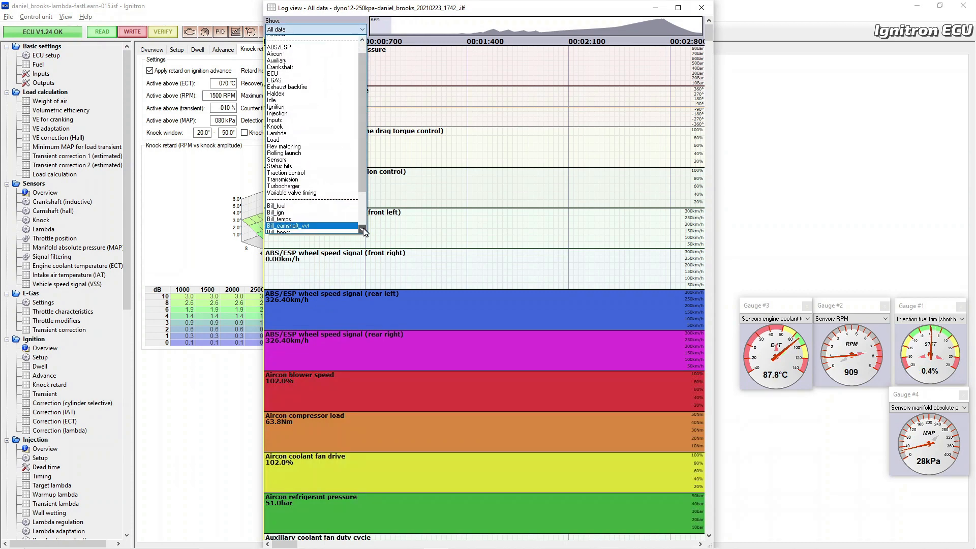
{"action": "left_click", "coordinate": [354, 223]}
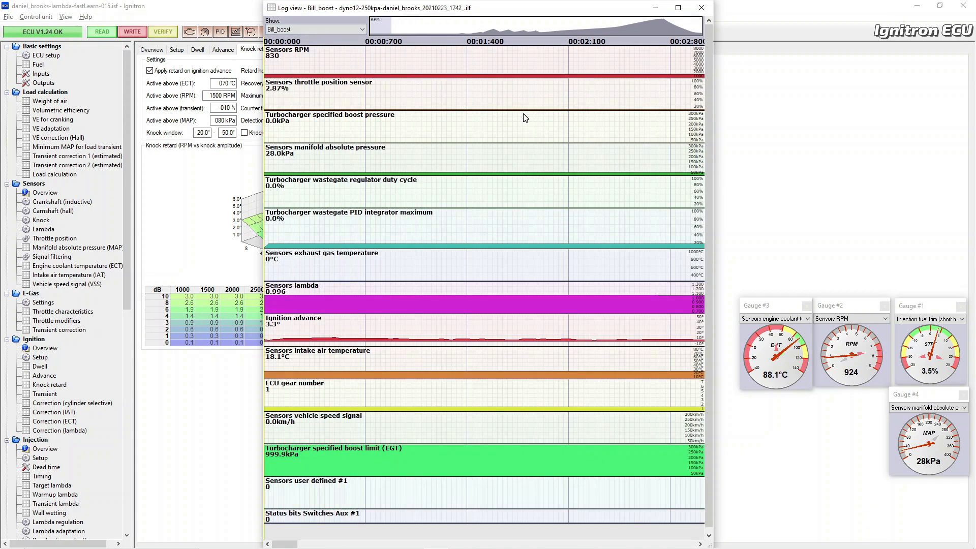
Examine manifold pressure against the 250 kPa boost target, along with wastegate duty and integrator maximum, from spool-up to high RPM
{"action": "left_click", "coordinate": [643, 29]}
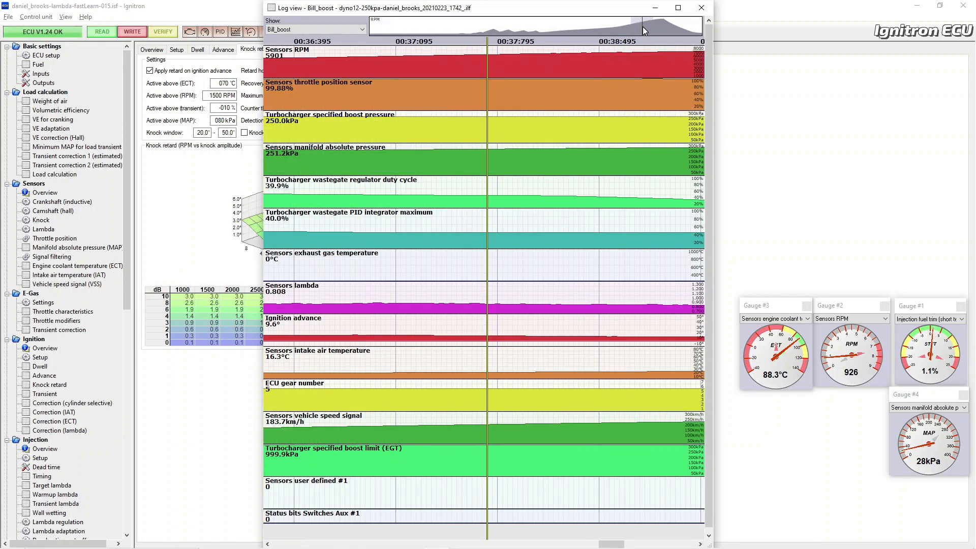
{"action": "left_click", "coordinate": [561, 96]}
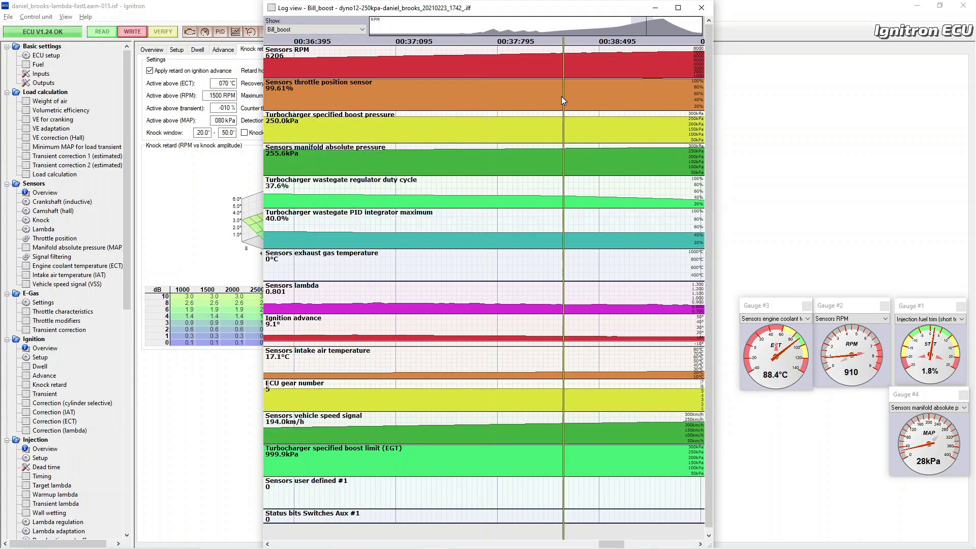
{"action": "scroll", "coordinate": [561, 96], "scroll_direction": "up", "scroll_amount": 5}
{"action": "scroll", "coordinate": [561, 96], "scroll_direction": "up", "scroll_amount": 10}
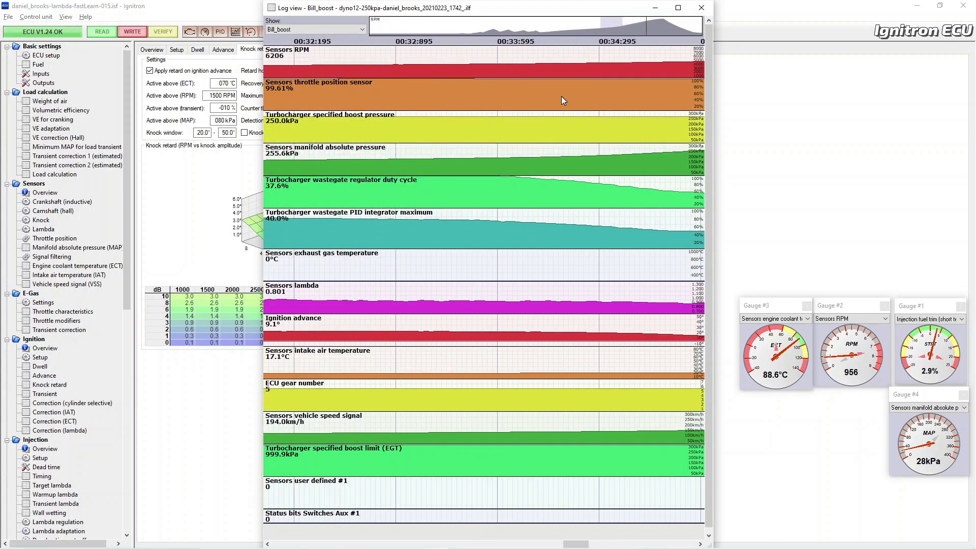
{"action": "left_click", "coordinate": [561, 96]}
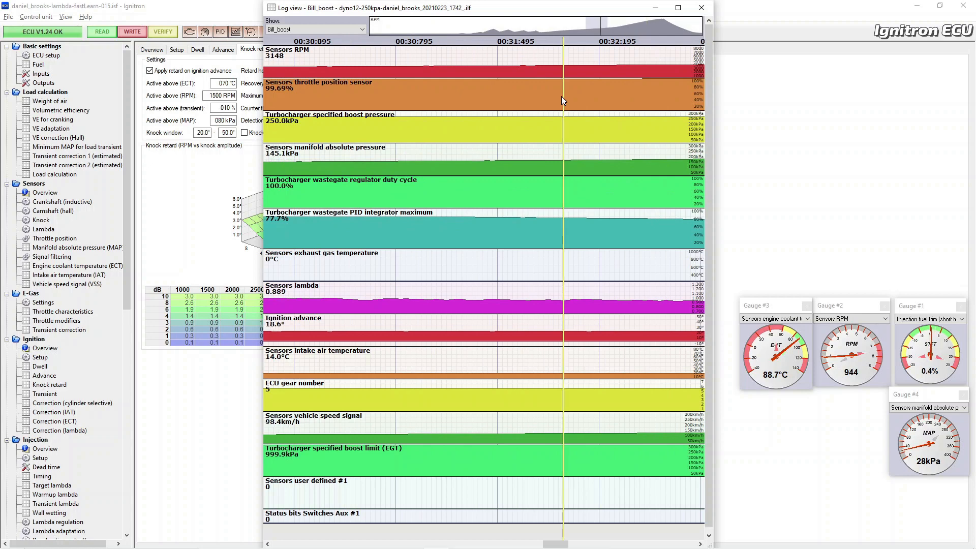
{"action": "scroll", "coordinate": [561, 96], "scroll_direction": "down", "scroll_amount": 2}
{"action": "left_click_drag", "start_coordinate": [599, 31], "coordinate": [623, 31]}
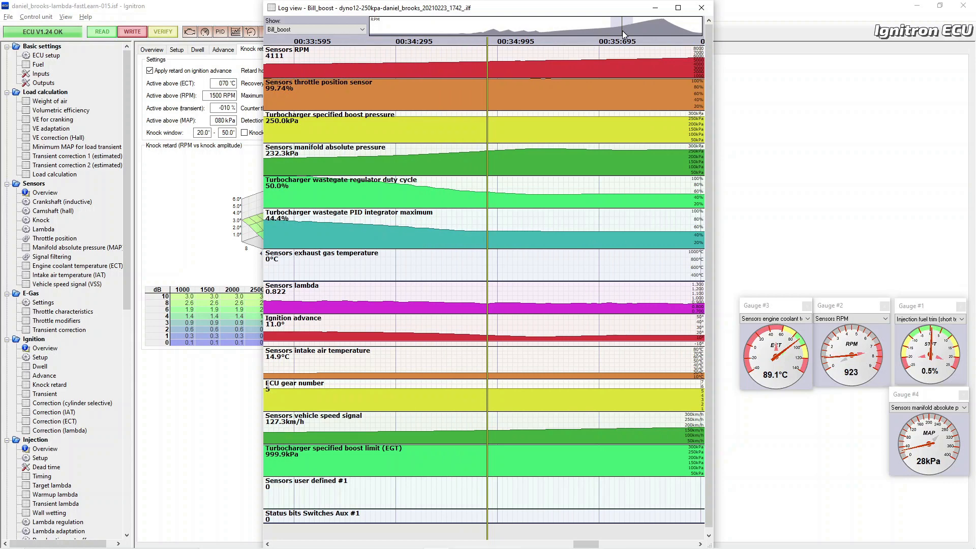
{"action": "left_click_drag", "start_coordinate": [622, 30], "coordinate": [627, 29]}
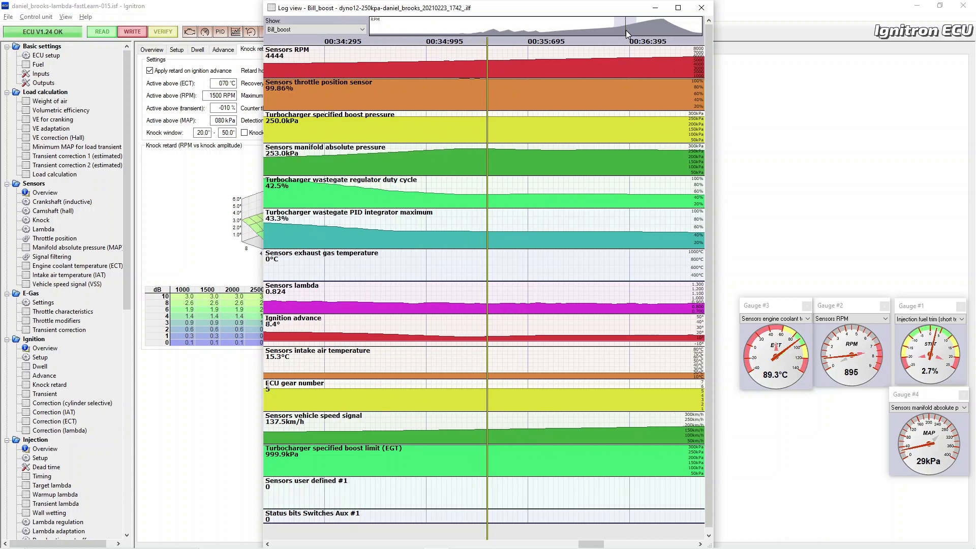
{"action": "left_click_drag", "start_coordinate": [627, 29], "coordinate": [630, 30]}
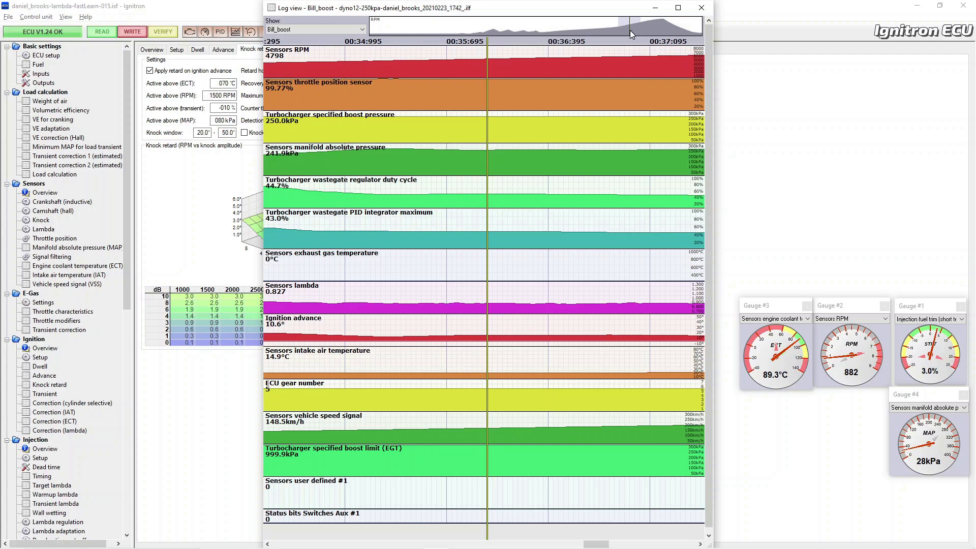
{"action": "left_click_drag", "start_coordinate": [630, 29], "coordinate": [636, 28]}
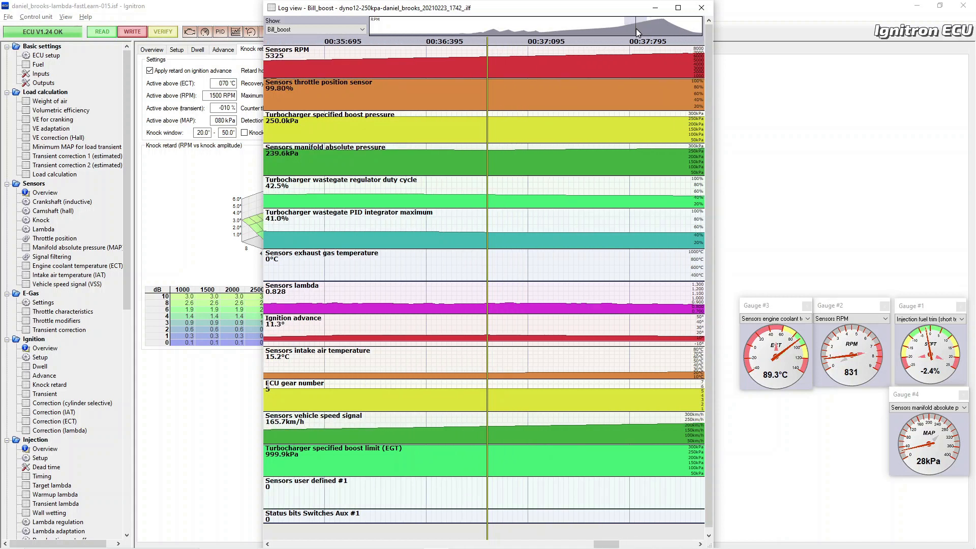
Switch to the Dyno software, hide wheel power, engine torque and engine power, and compare the boost curves of Test0013 and Test0012
{"action": "key", "text": "alt+Tab"}
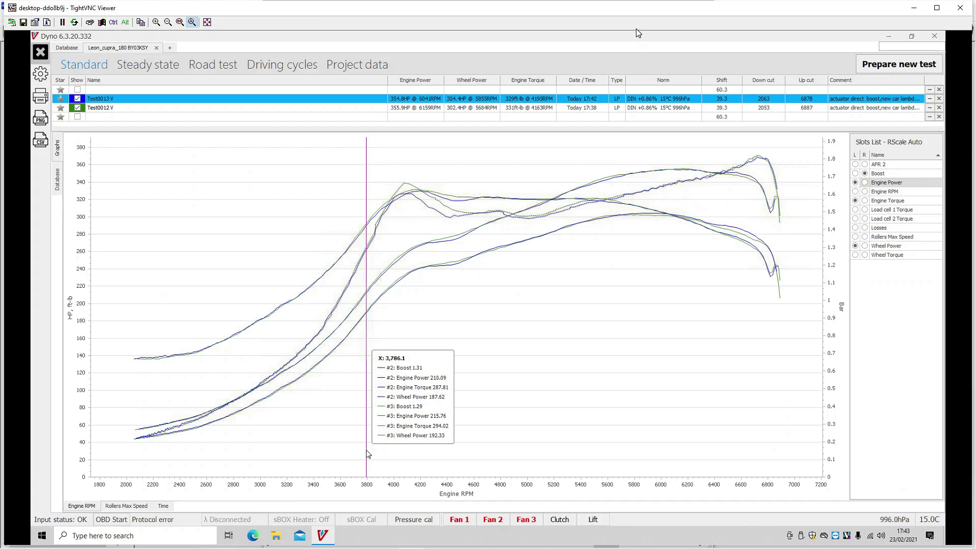
{"action": "left_click", "coordinate": [855, 246]}
{"action": "left_click", "coordinate": [856, 201]}
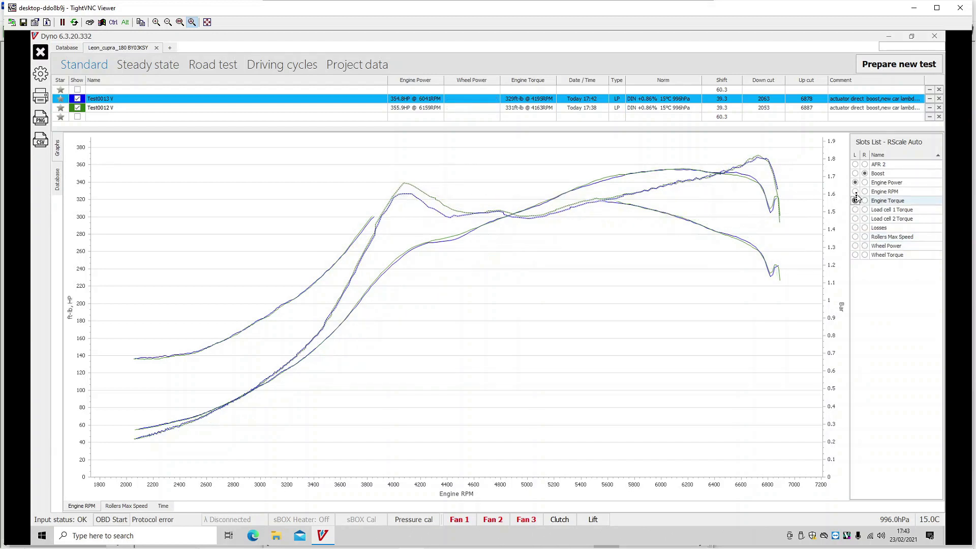
{"action": "left_click", "coordinate": [855, 183]}
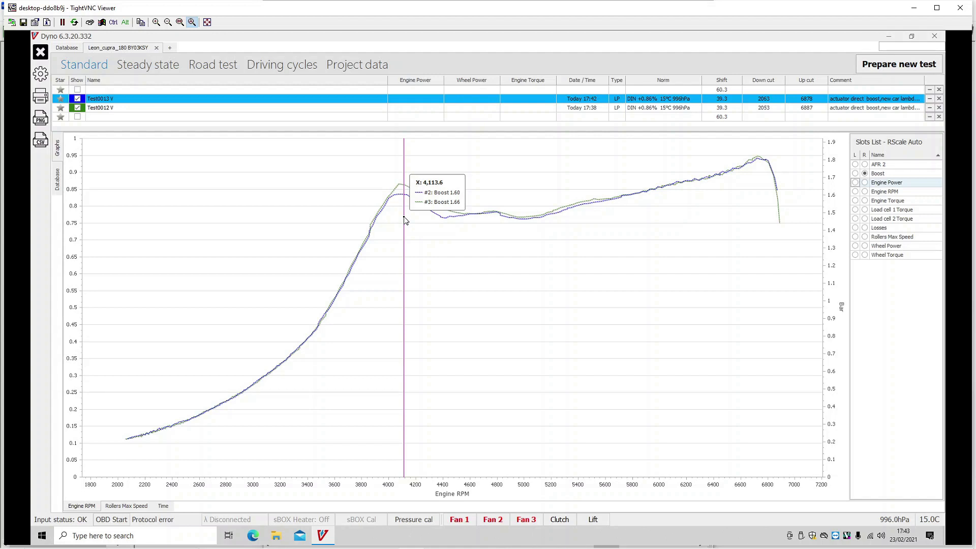
Return to the Ignitron log and examine manifold pressure and wastegate duty cycle at several points around 5300–5400 RPM
{"action": "key", "text": "alt+Tab"}
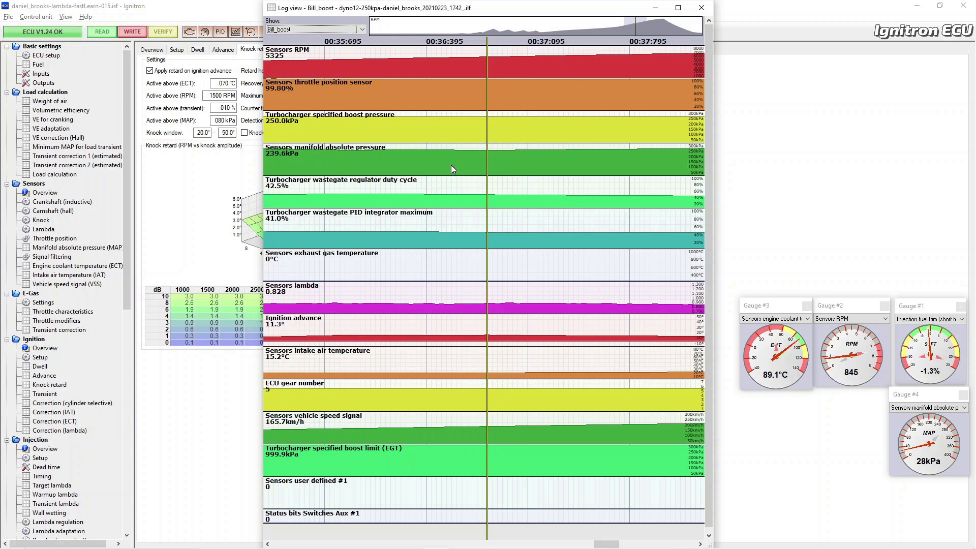
{"action": "left_click", "coordinate": [460, 168]}
{"action": "left_click", "coordinate": [476, 168]}
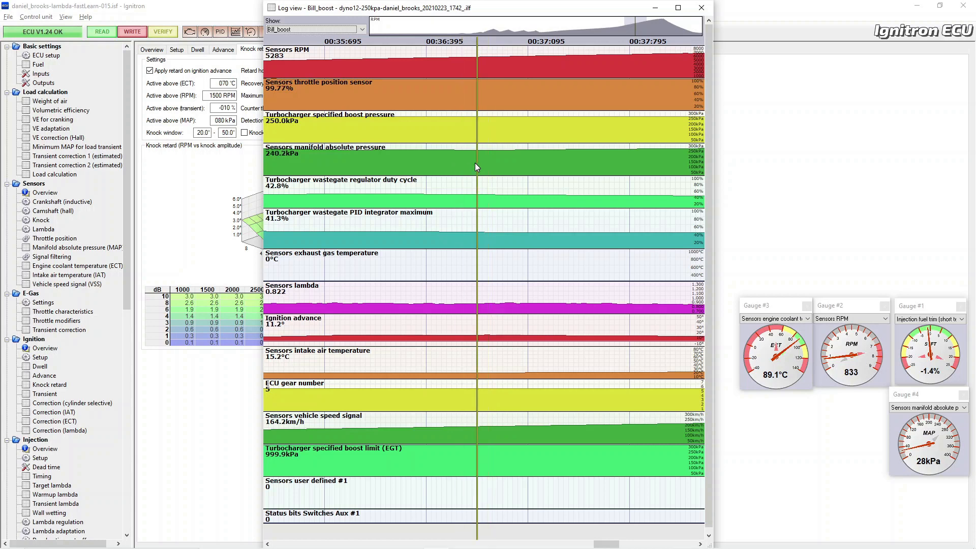
{"action": "left_click", "coordinate": [487, 164]}
{"action": "left_click", "coordinate": [482, 163]}
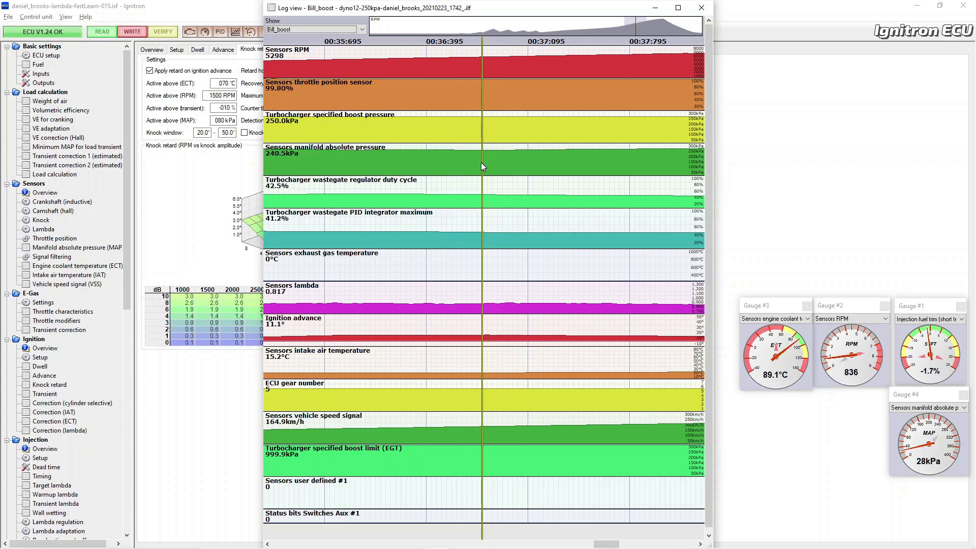
{"action": "left_click", "coordinate": [492, 163]}
{"action": "left_click", "coordinate": [501, 163]}
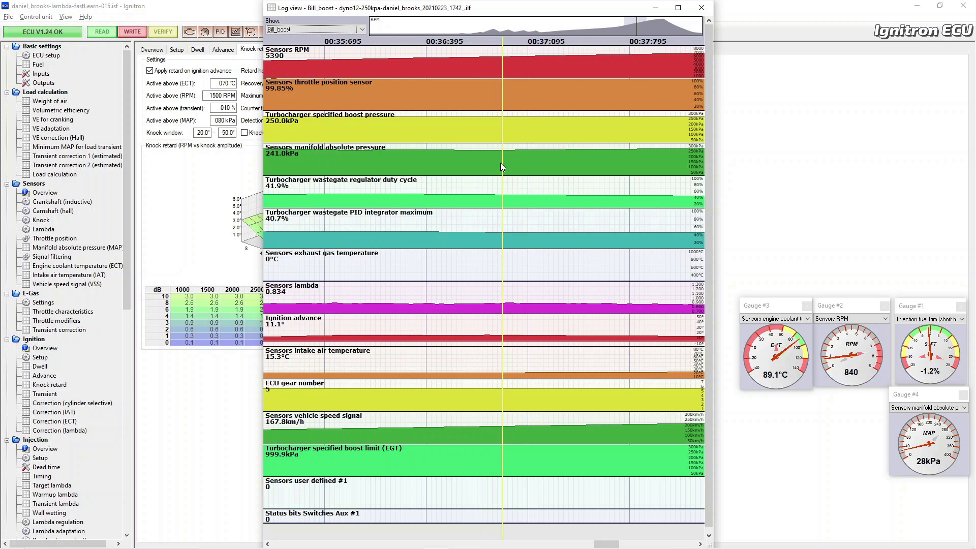
{"action": "left_click", "coordinate": [508, 167]}
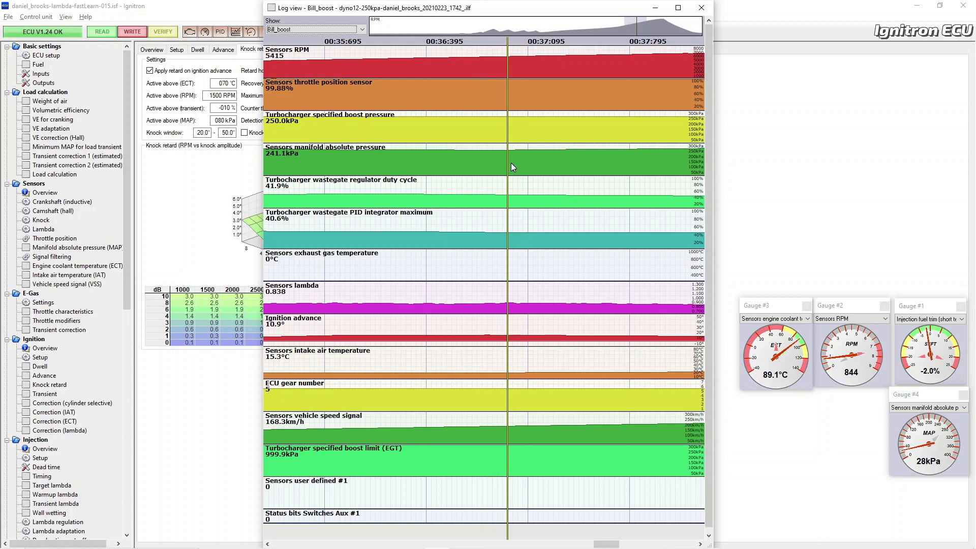
Check the live boost reading in Dyno's steady-state view against the manifold pressure gauge in Ignitron
{"action": "key", "text": "alt+Tab"}
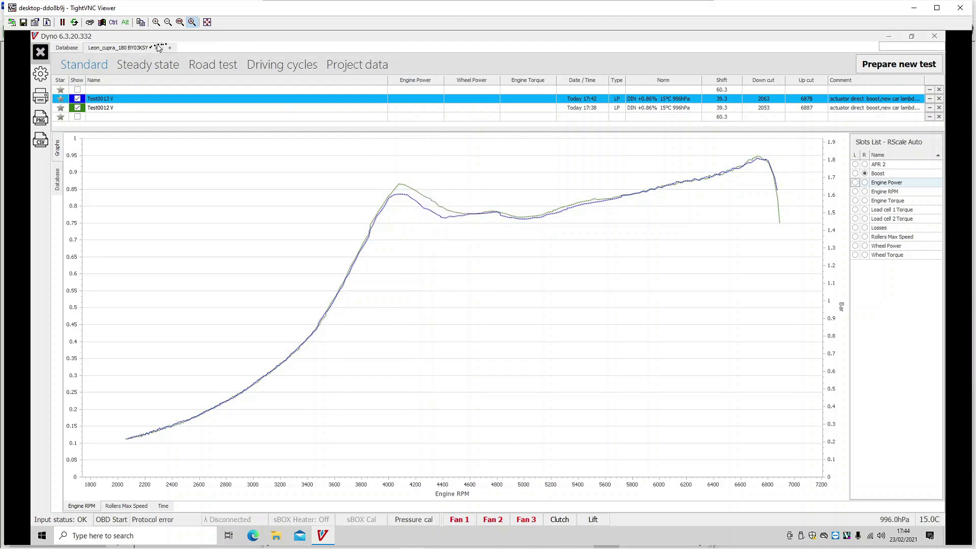
{"action": "left_click", "coordinate": [133, 64]}
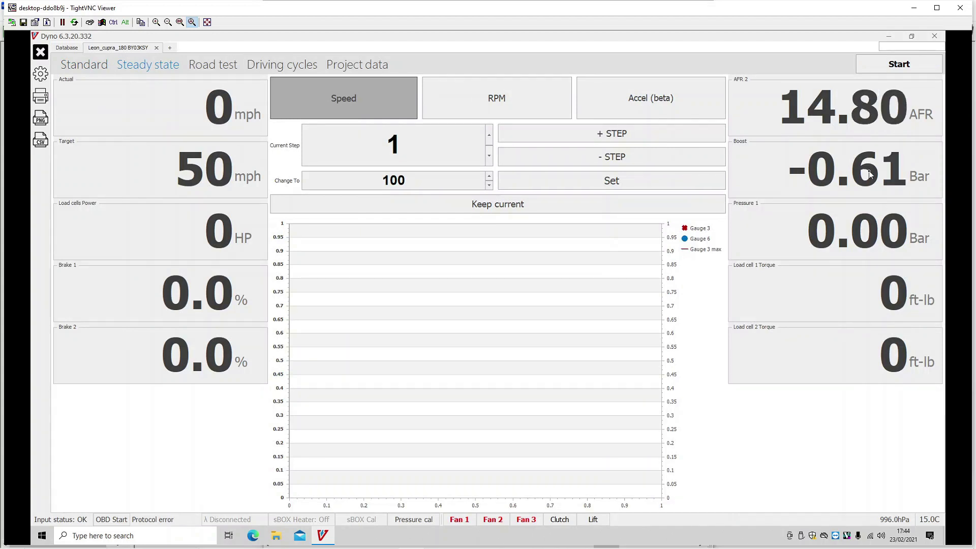
{"action": "key", "text": "alt+Tab"}
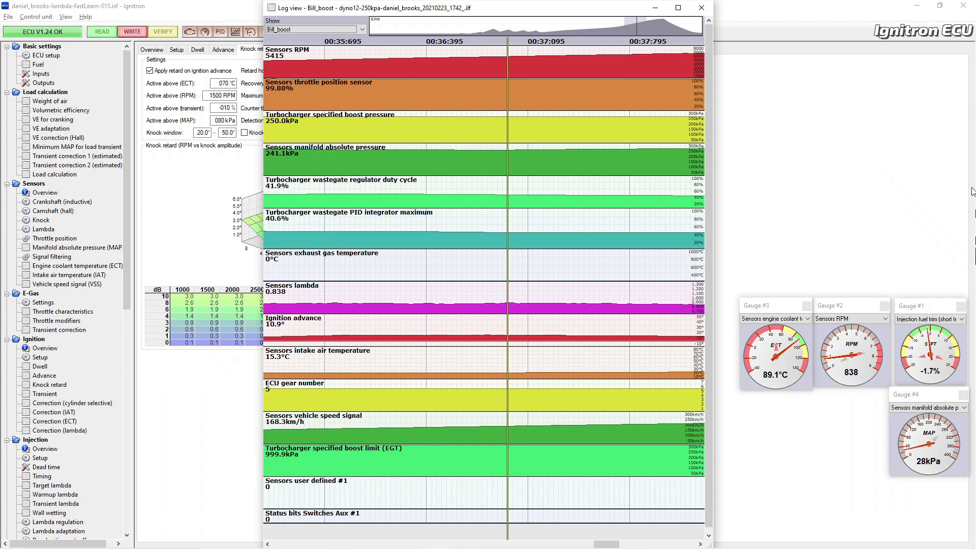
{"action": "left_click", "coordinate": [928, 458]}
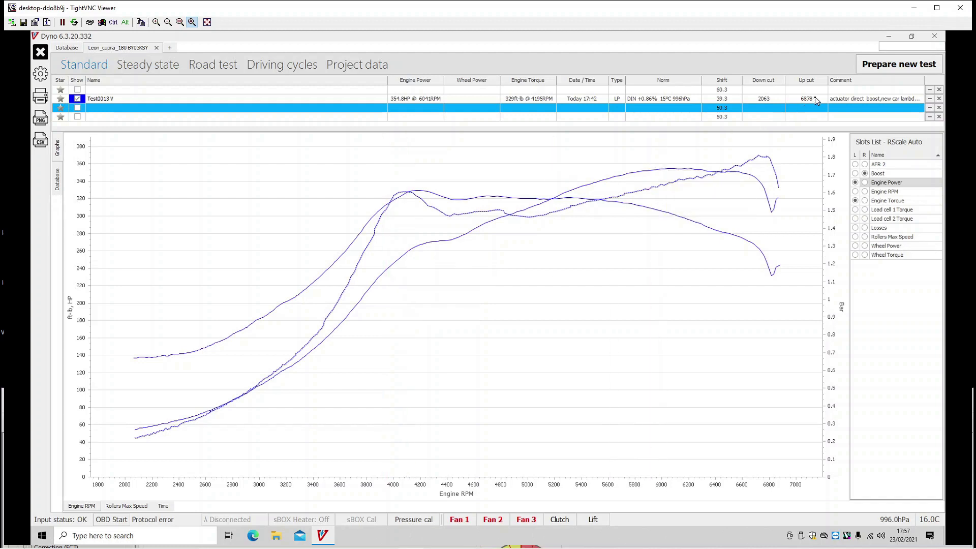
Switch to Dyno, prepare a new standard test with the Boost slot included, and start it
{"action": "left_click", "coordinate": [878, 71]}
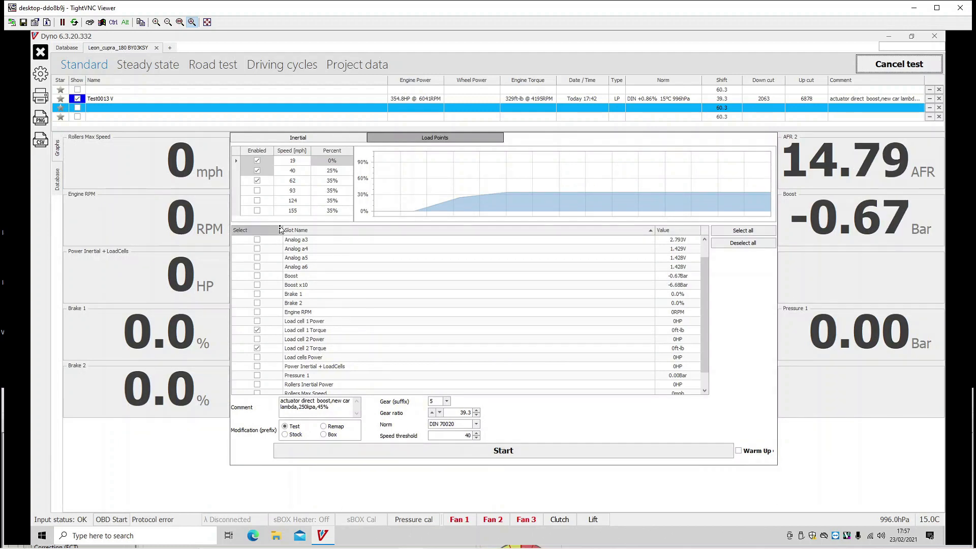
{"action": "scroll", "coordinate": [264, 250], "scroll_direction": "down", "scroll_amount": 1}
{"action": "scroll", "coordinate": [275, 254], "scroll_direction": "up", "scroll_amount": 3}
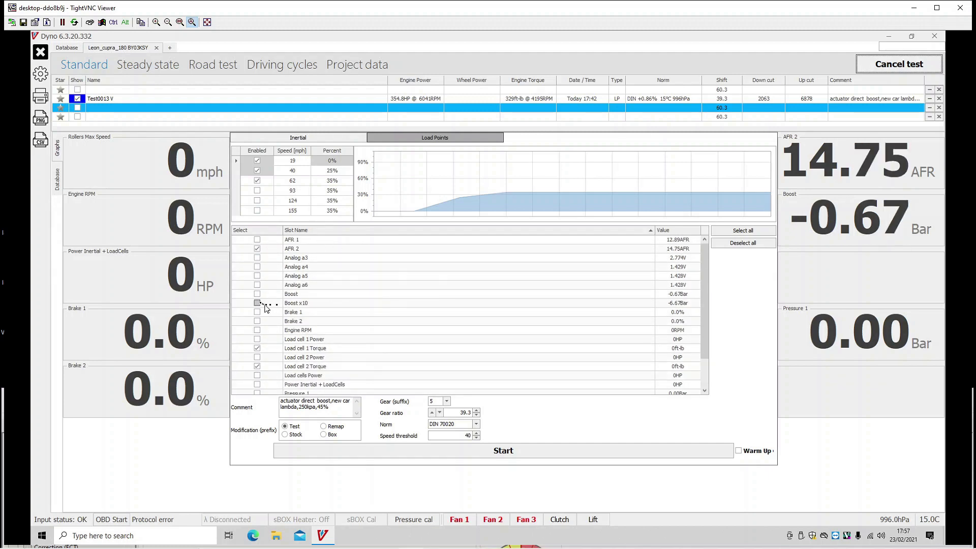
{"action": "left_click", "coordinate": [258, 295]}
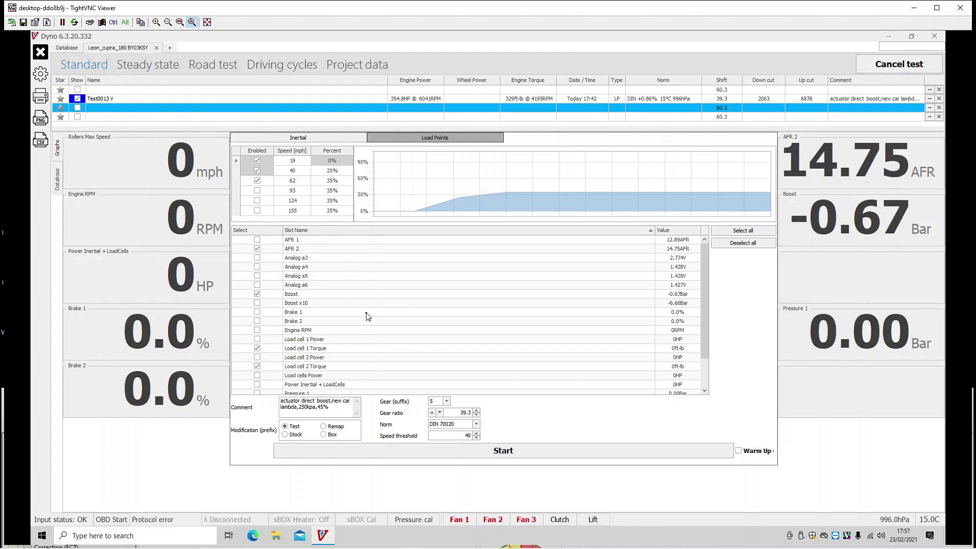
{"action": "left_click", "coordinate": [460, 451]}
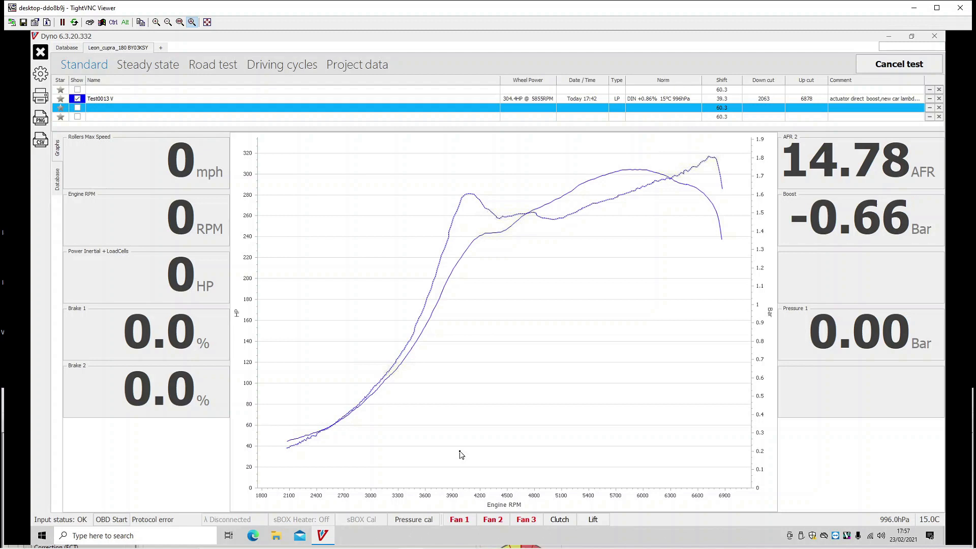
Bring Ignitron up over the dyno display and record an ECU log of the dyno run
{"action": "key", "text": "alt+Tab"}
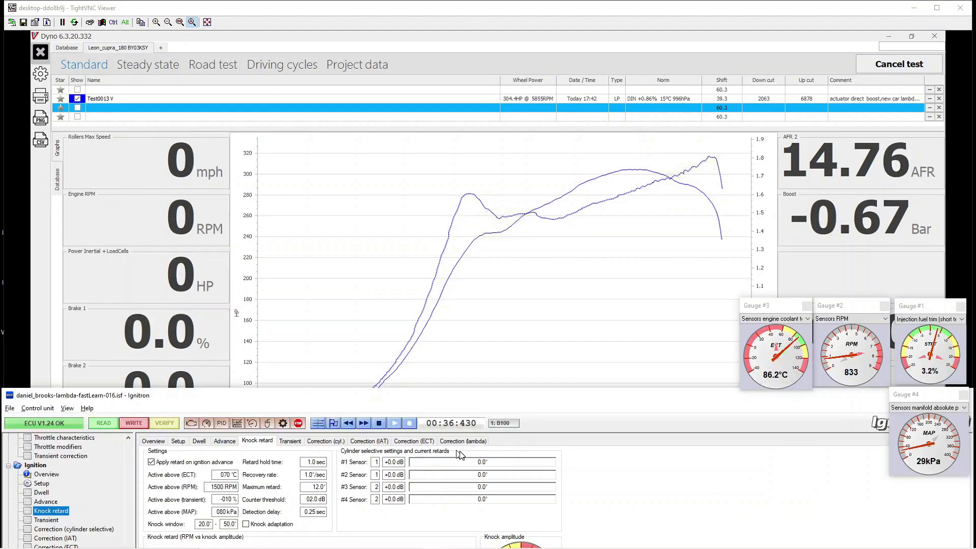
{"action": "left_click", "coordinate": [410, 423]}
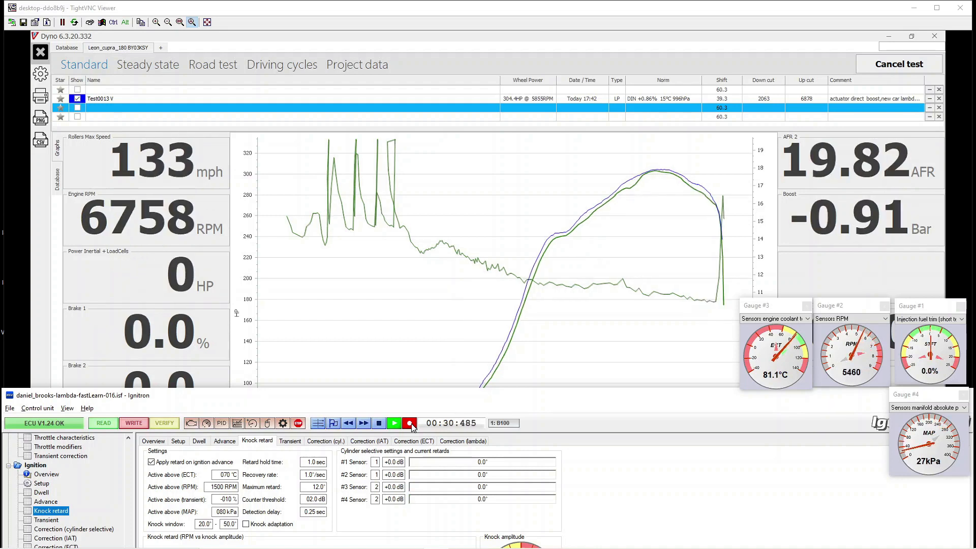
{"action": "left_click", "coordinate": [410, 424]}
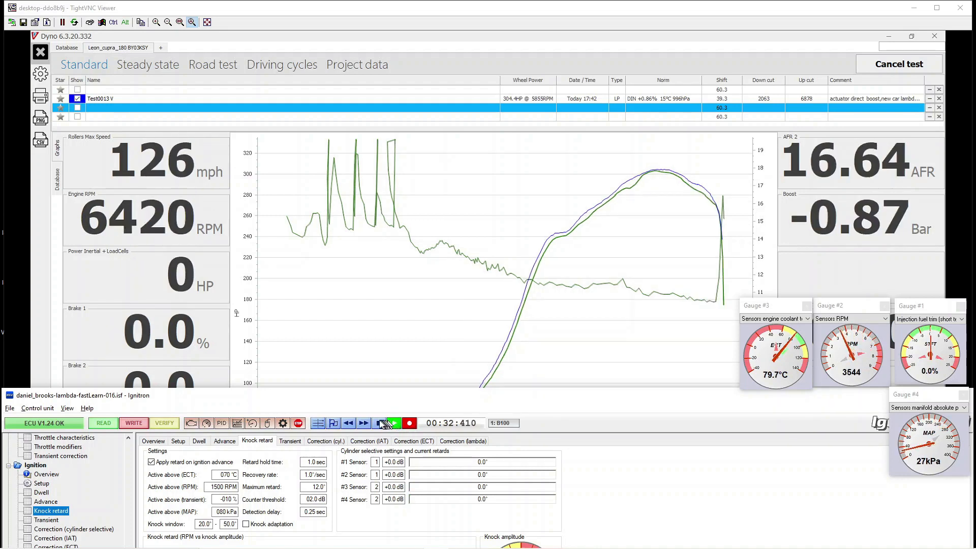
Maximize Ignitron and save the recorded log, adding the prefix dyno13-250kpa-move-dynomapsensor- to its default file name
{"action": "left_click_drag", "start_coordinate": [378, 401], "coordinate": [366, 1]}
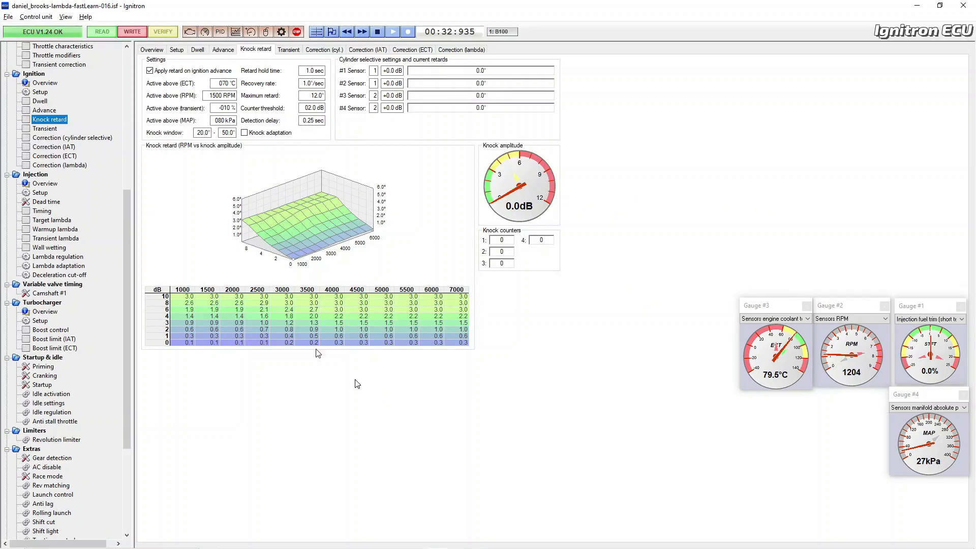
{"action": "left_click", "coordinate": [8, 17]}
{"action": "left_click", "coordinate": [35, 125]}
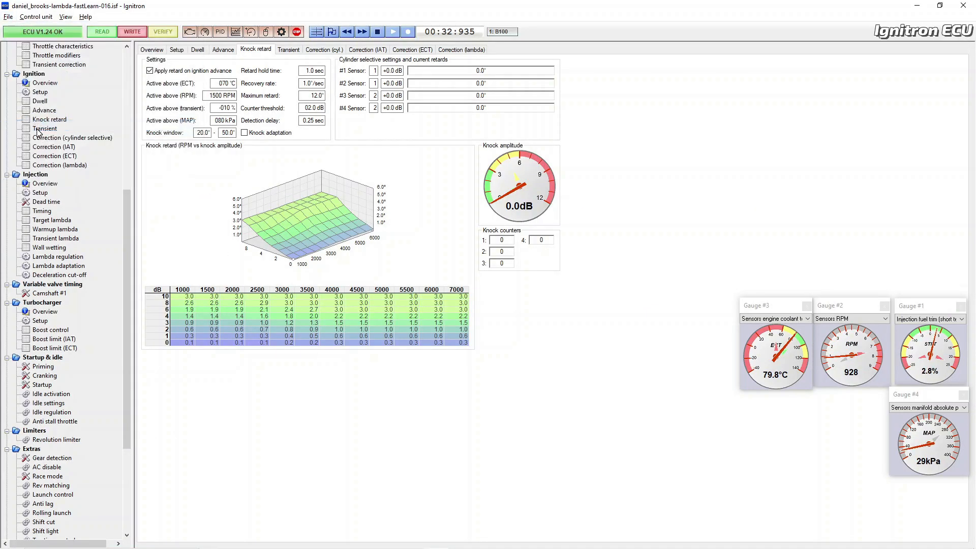
{"action": "type", "text": "dyno"}
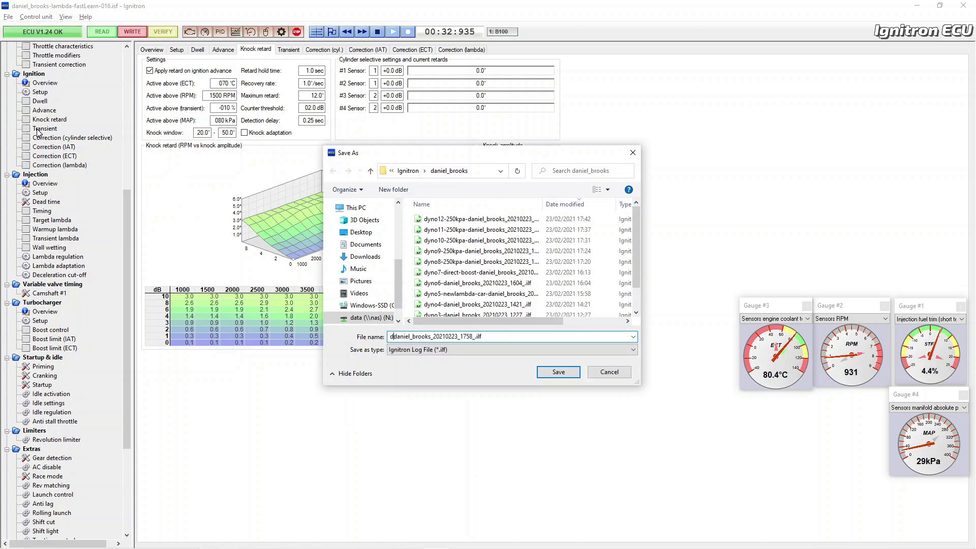
{"action": "type", "text": "13-250"}
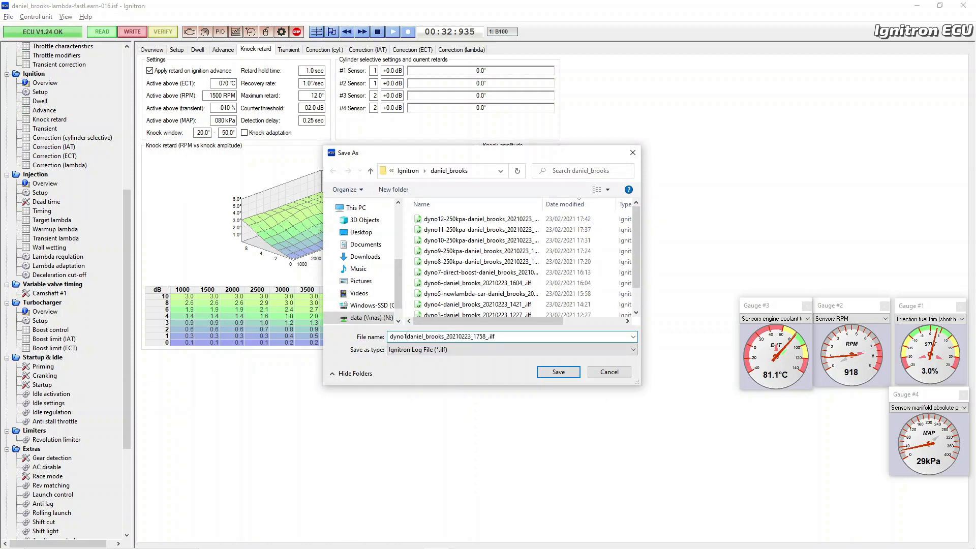
{"action": "type", "text": "kpa-move"}
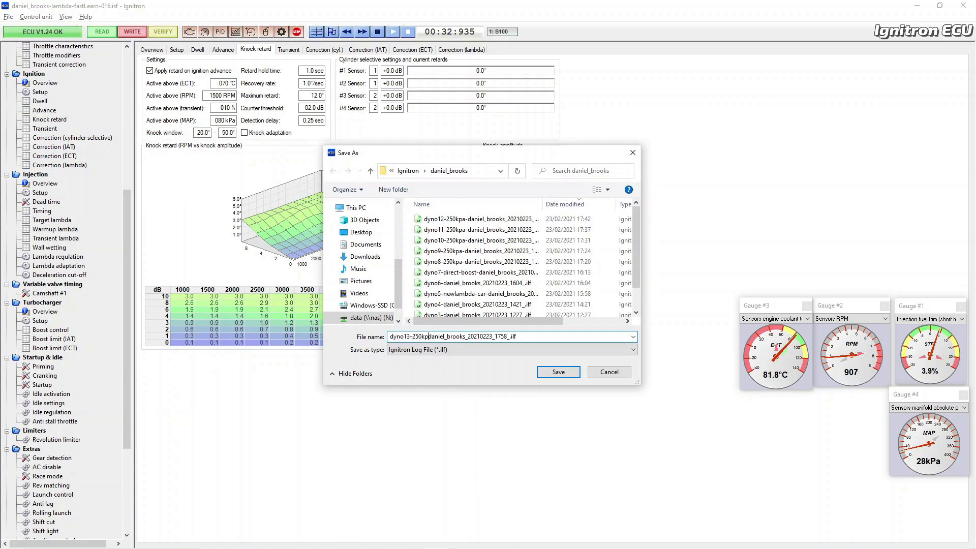
{"action": "type", "text": "-dynomapsensor"}
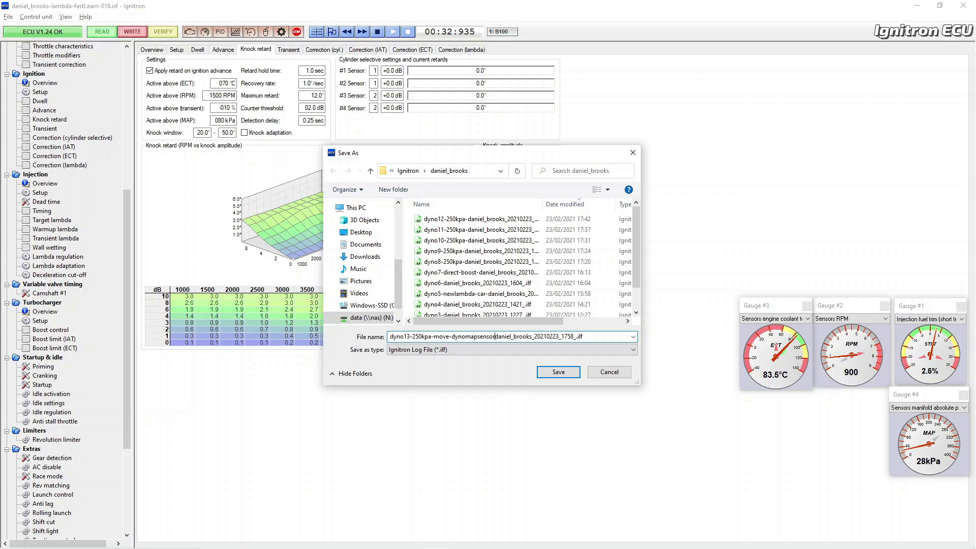
{"action": "key", "text": "Return"}
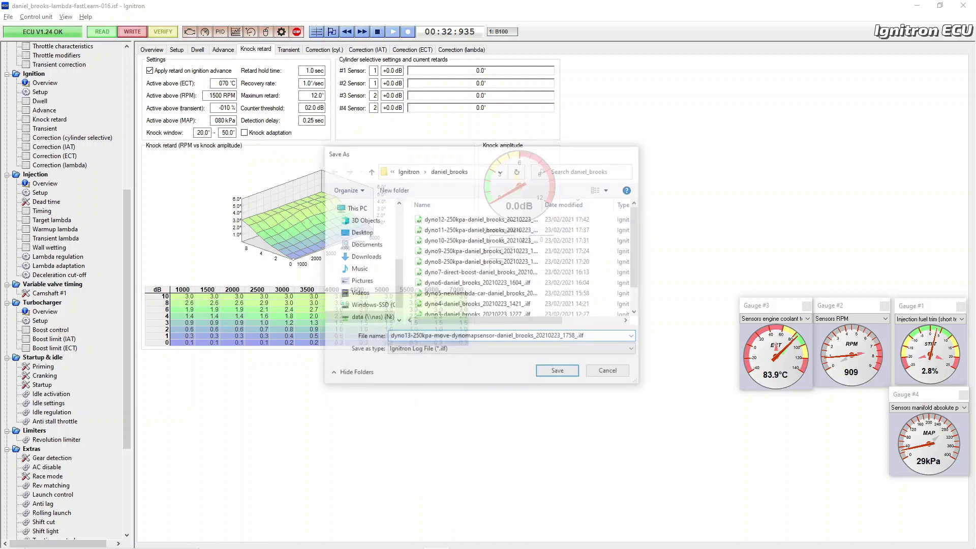
Open the saved dyno13-250kpa-move-dynomapsensor log, go to its high-RPM section and enlarge the log view
{"action": "left_click", "coordinate": [8, 17]}
{"action": "left_click", "coordinate": [33, 114]}
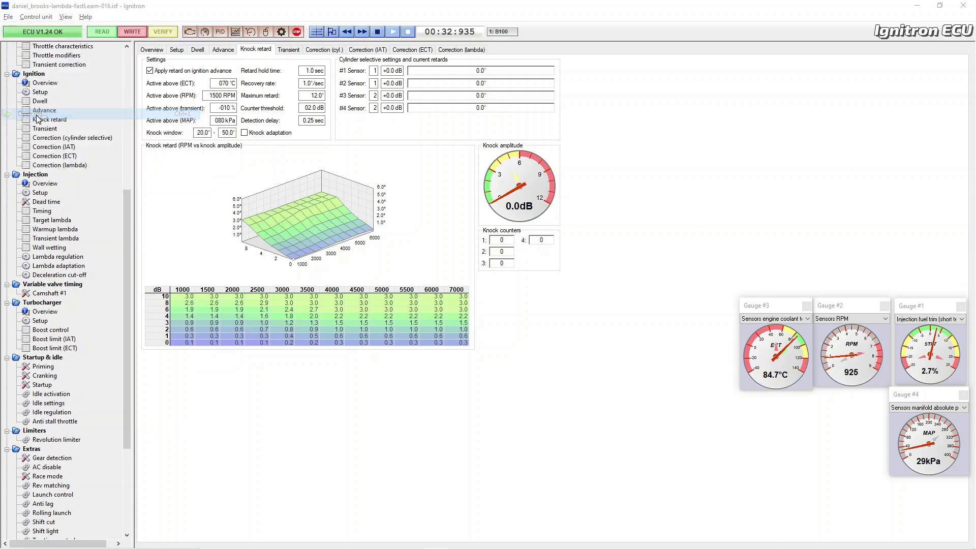
{"action": "double_click", "coordinate": [466, 219]}
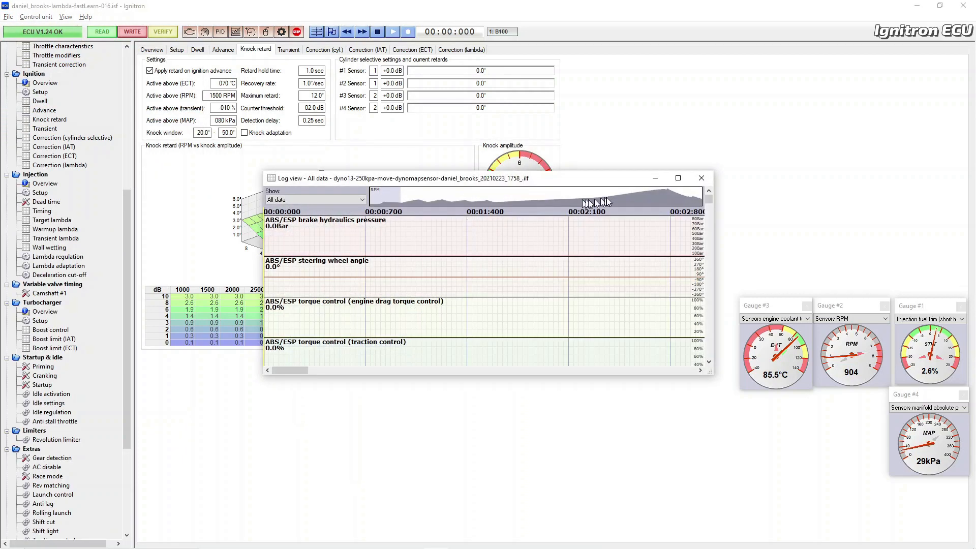
{"action": "left_click", "coordinate": [649, 199]}
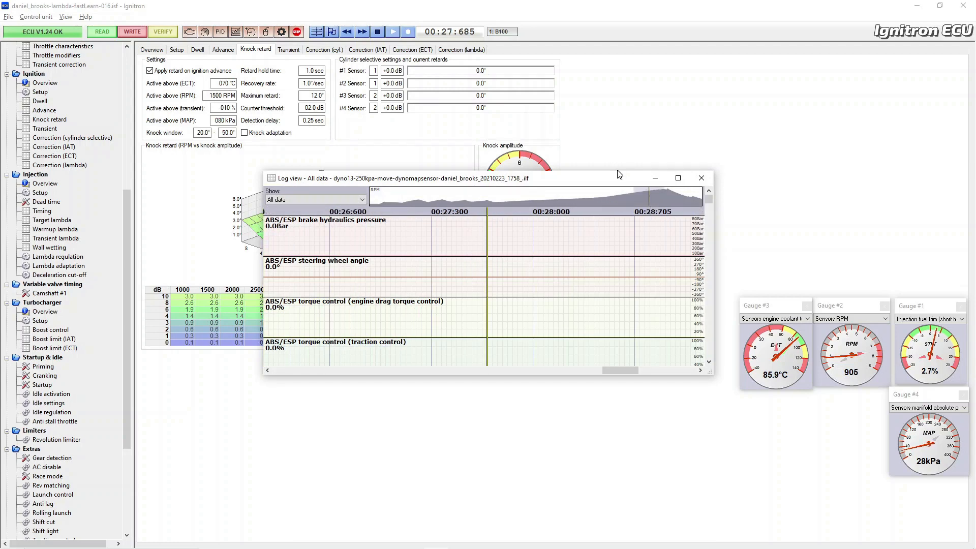
{"action": "left_click_drag", "start_coordinate": [618, 171], "coordinate": [618, 2]}
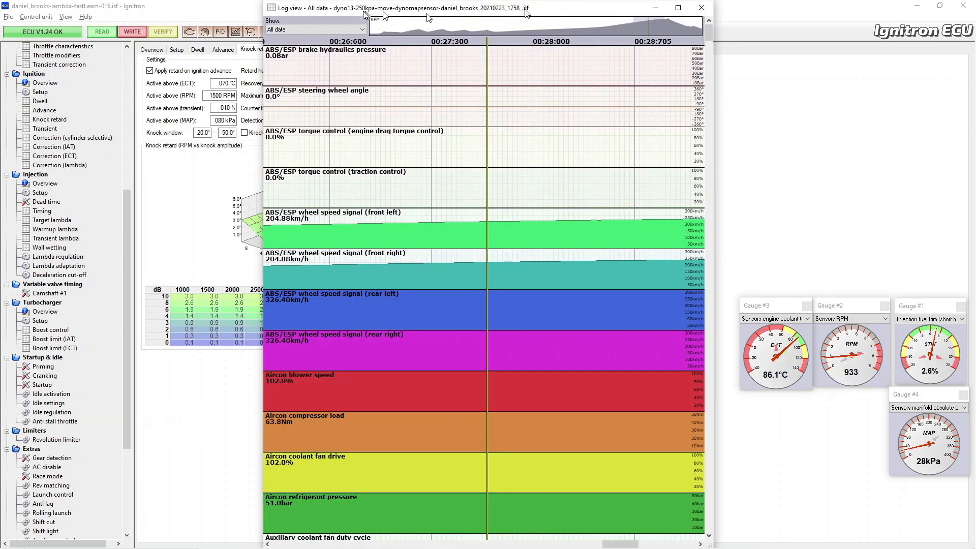
Display the Bill_boost channel group and examine manifold pressure at about 4650 and 4400 RPM
{"action": "left_click", "coordinate": [362, 29]}
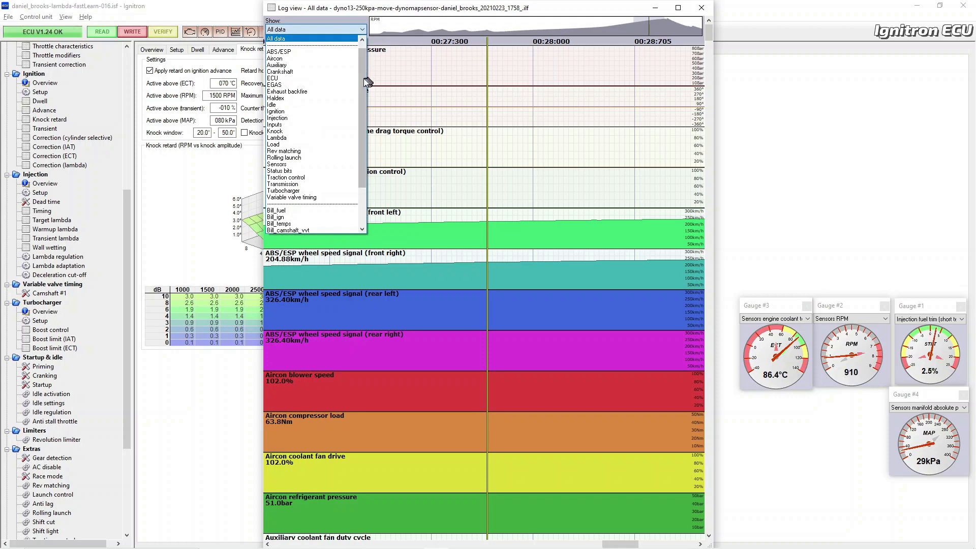
{"action": "left_click_drag", "start_coordinate": [360, 105], "coordinate": [361, 154]}
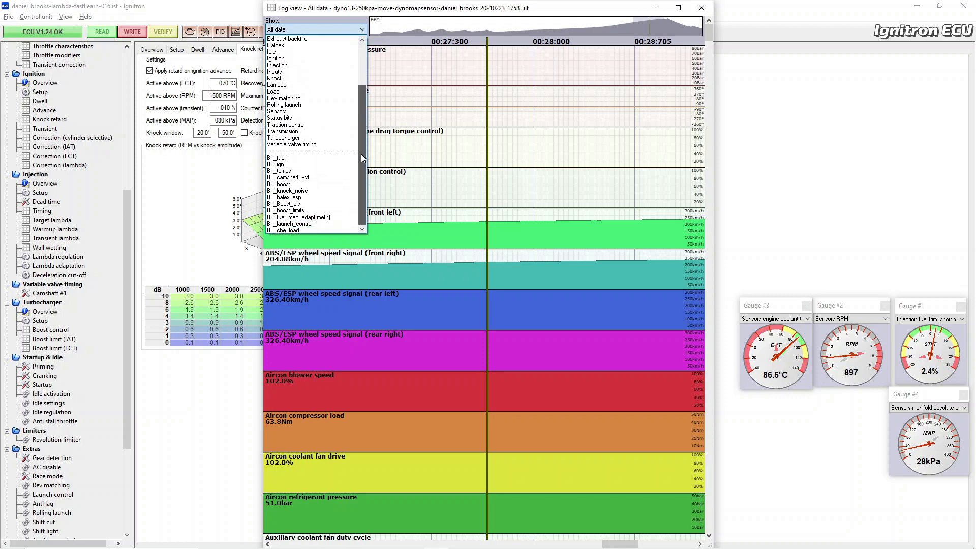
{"action": "left_click", "coordinate": [341, 184]}
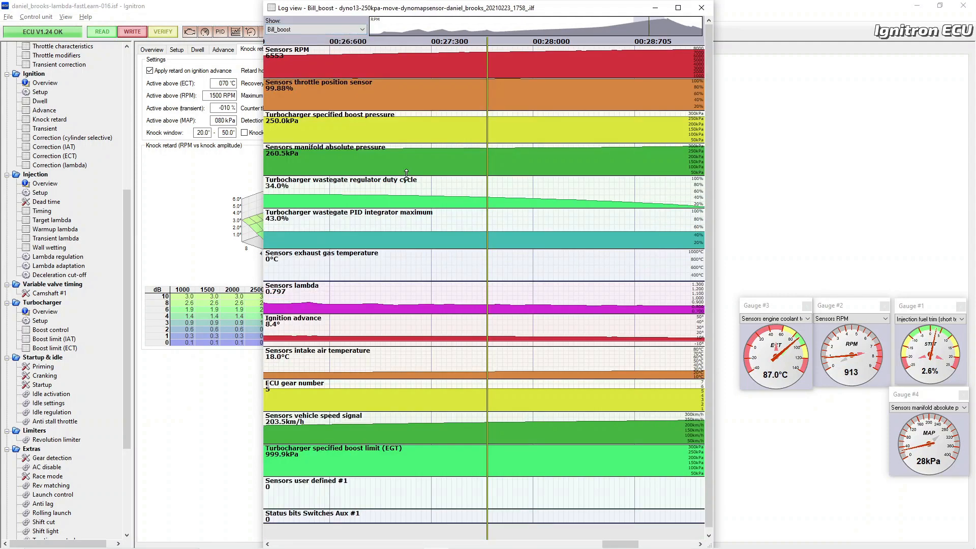
{"action": "left_click_drag", "start_coordinate": [651, 26], "coordinate": [620, 33]}
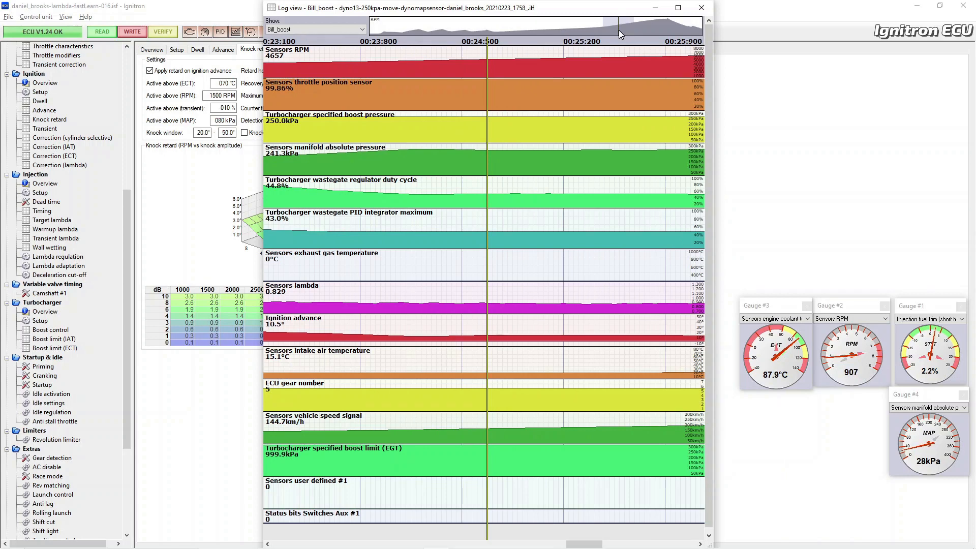
{"action": "left_click_drag", "start_coordinate": [619, 31], "coordinate": [615, 30]}
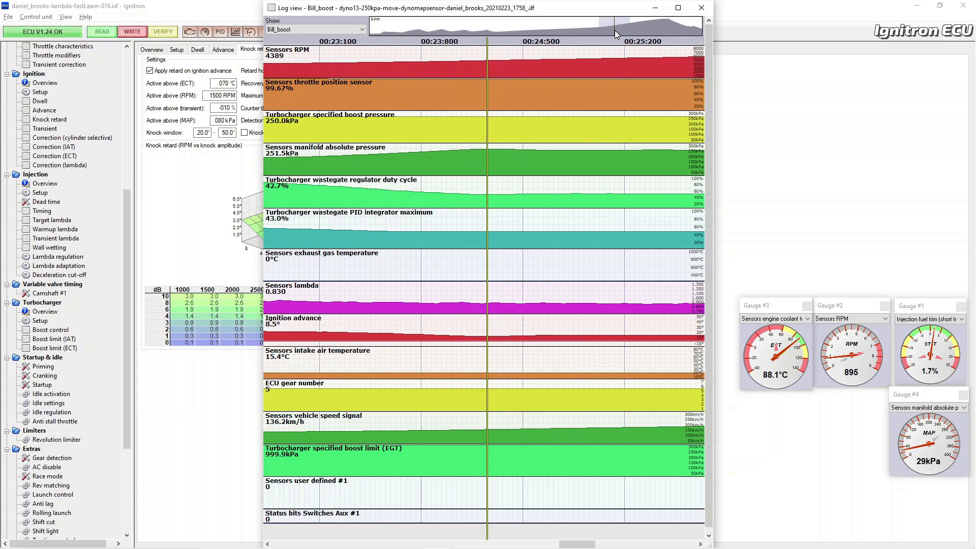
Switch to Dyno, hide wheel power, engine torque and engine power, and compare the boost curves of Test0013 and Test0014
{"action": "key", "text": "alt+Tab"}
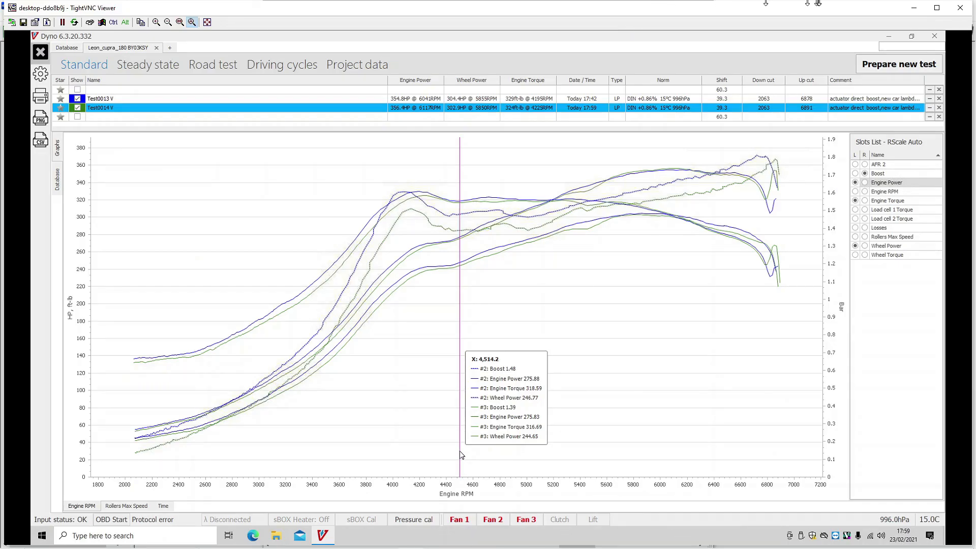
{"action": "left_click", "coordinate": [856, 247]}
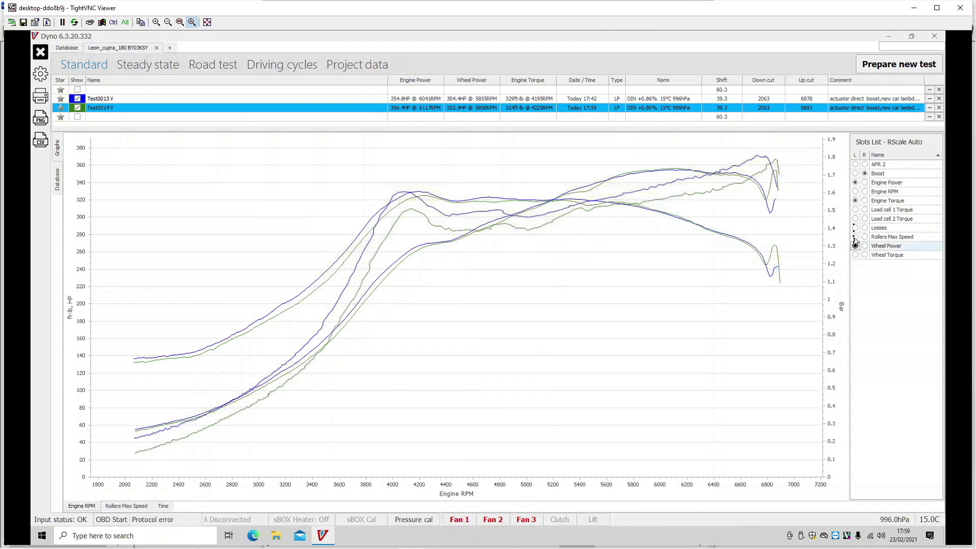
{"action": "left_click", "coordinate": [856, 201]}
{"action": "left_click", "coordinate": [855, 183]}
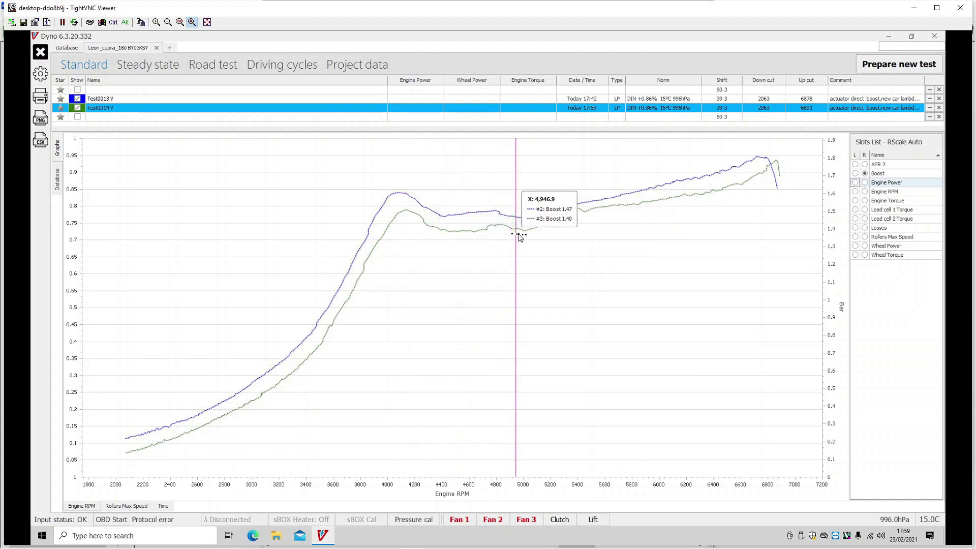
Return to the Ignitron log, widen its view, and examine manifold pressure and wastegate duty cycle between about 4400 and 5700 RPM
{"action": "key", "text": "alt+Tab"}
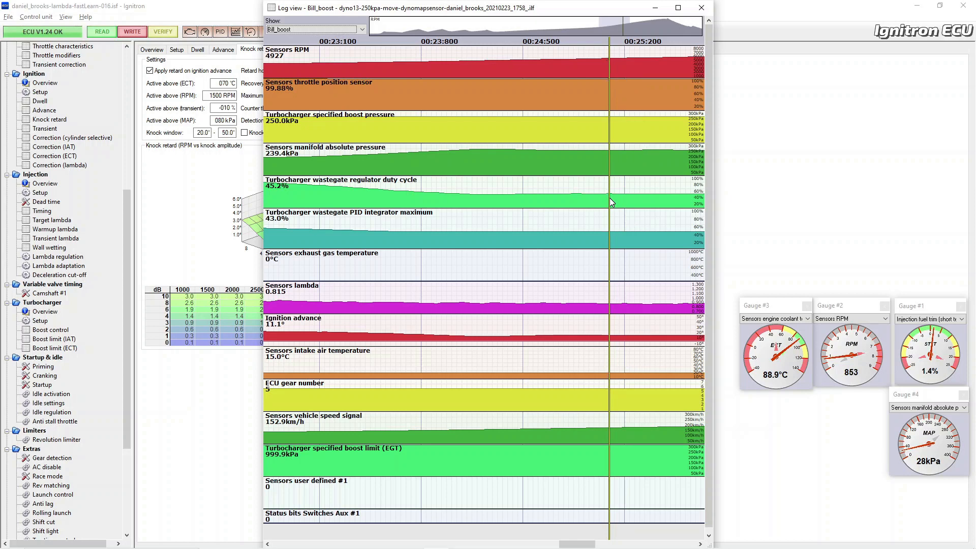
{"action": "left_click_drag", "start_coordinate": [610, 200], "coordinate": [490, 198]}
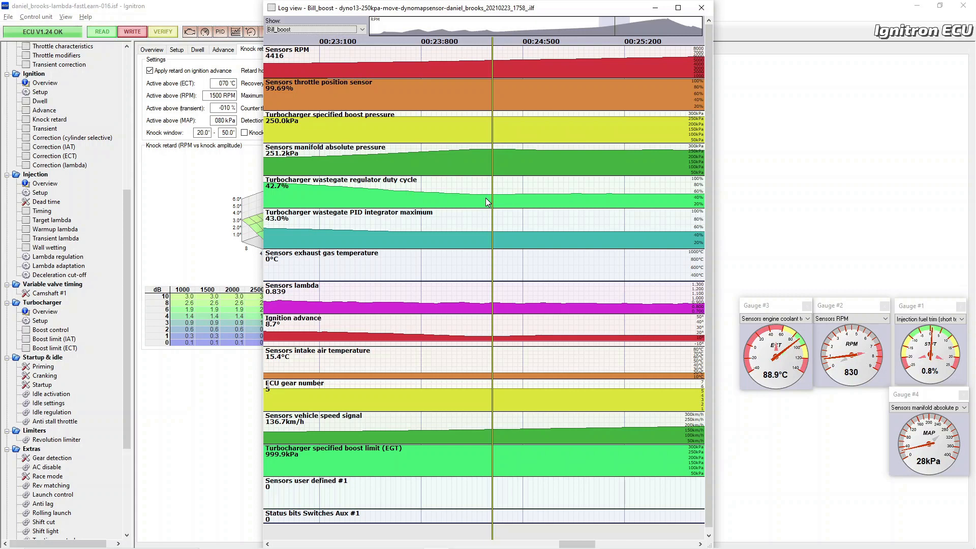
{"action": "left_click", "coordinate": [635, 204]}
{"action": "left_click", "coordinate": [661, 202]}
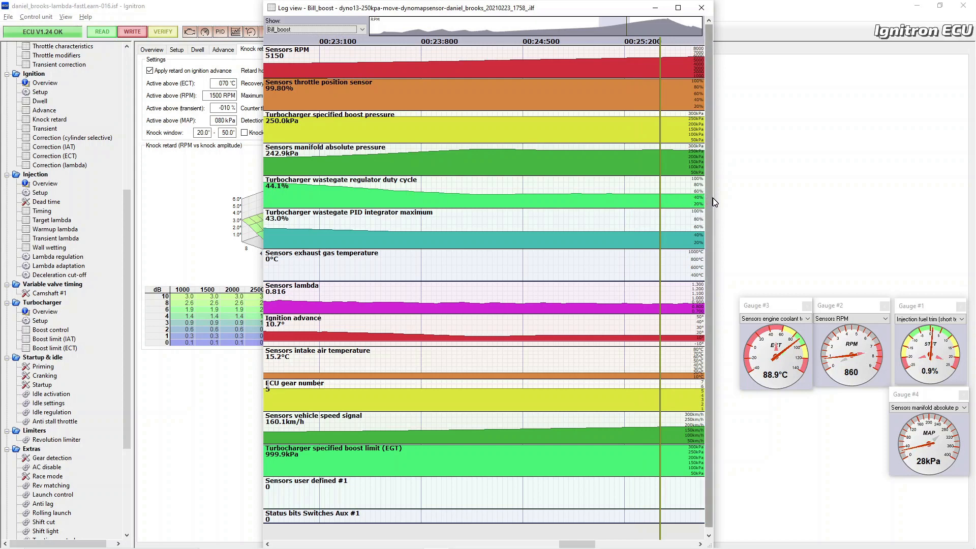
{"action": "left_click_drag", "start_coordinate": [715, 201], "coordinate": [888, 208]}
{"action": "left_click", "coordinate": [777, 202]}
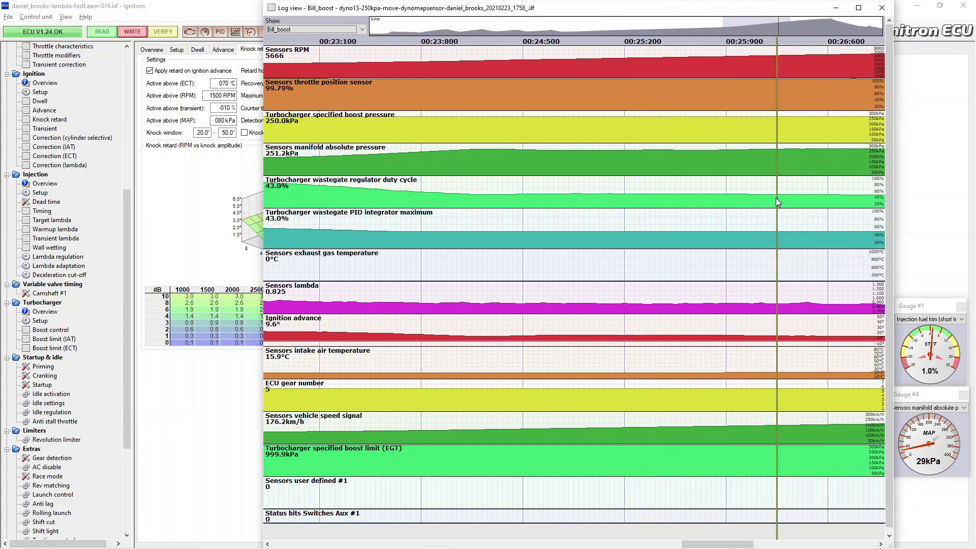
{"action": "left_click", "coordinate": [768, 198]}
{"action": "left_click", "coordinate": [752, 194]}
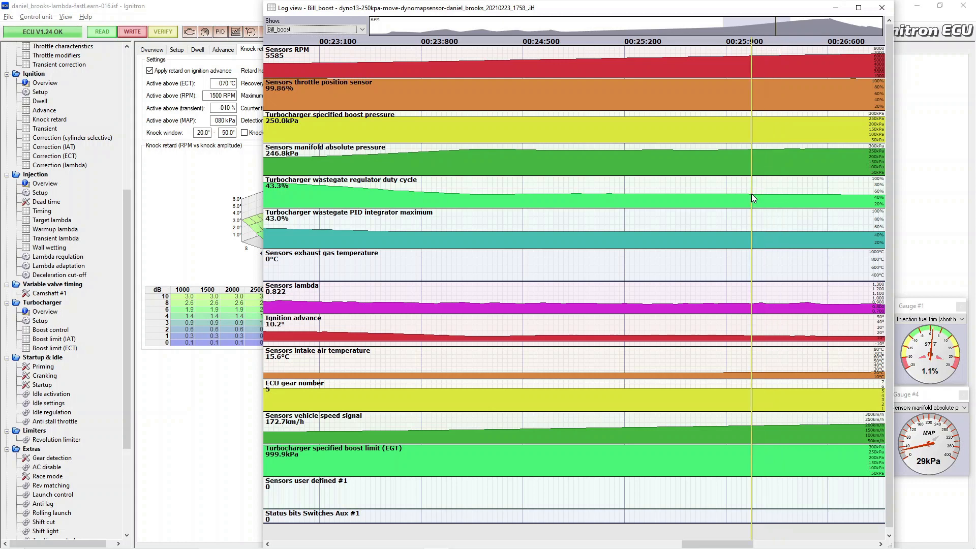
Examine manifold pressure against the specified boost in the log up to about 5670 RPM
{"action": "left_click", "coordinate": [766, 195]}
{"action": "left_click", "coordinate": [778, 198]}
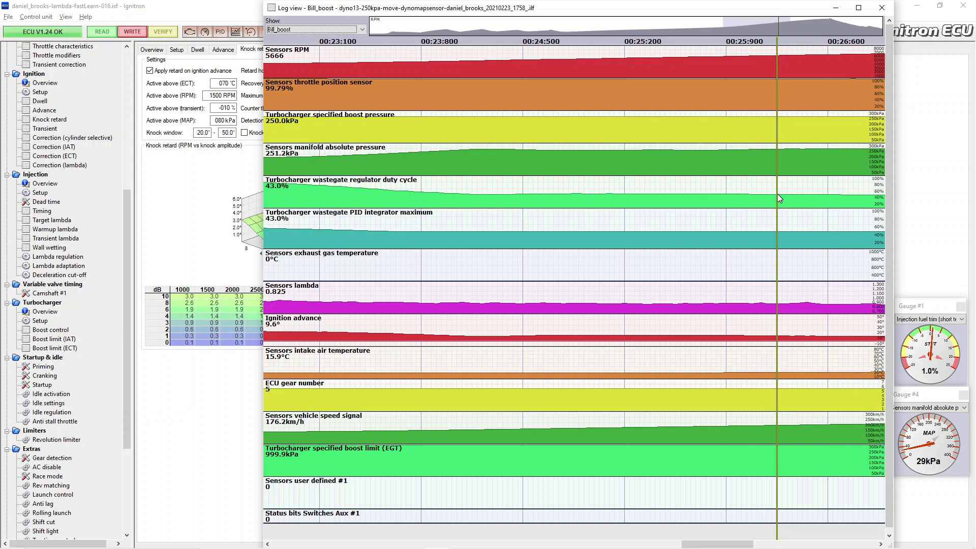
{"action": "key", "text": "alt+Tab"}
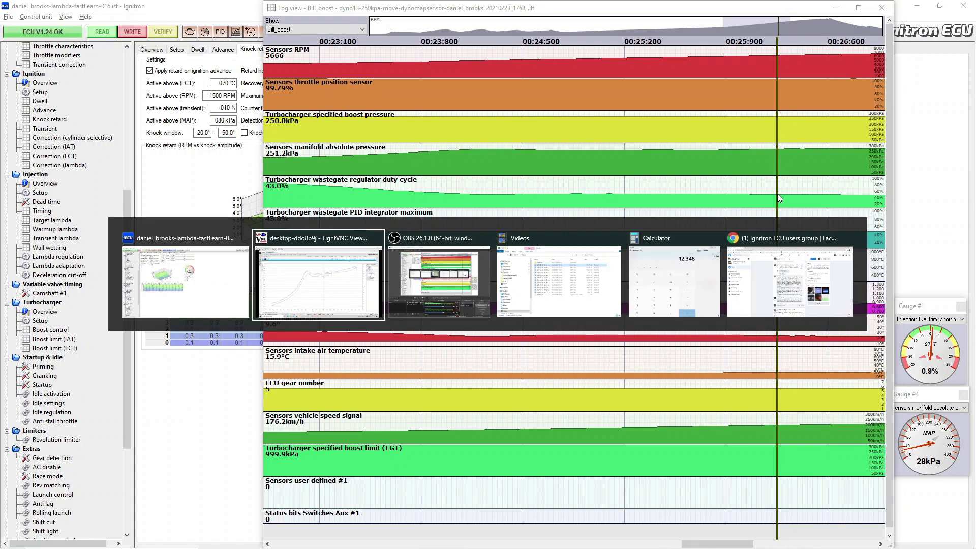
{"action": "key", "text": "alt+Tab"}
{"action": "key", "text": "alt+Tab"}
{"action": "key", "text": "alt+Tab"}
{"action": "key", "text": "alt+Tab"}
{"action": "key", "text": "alt+Tab"}
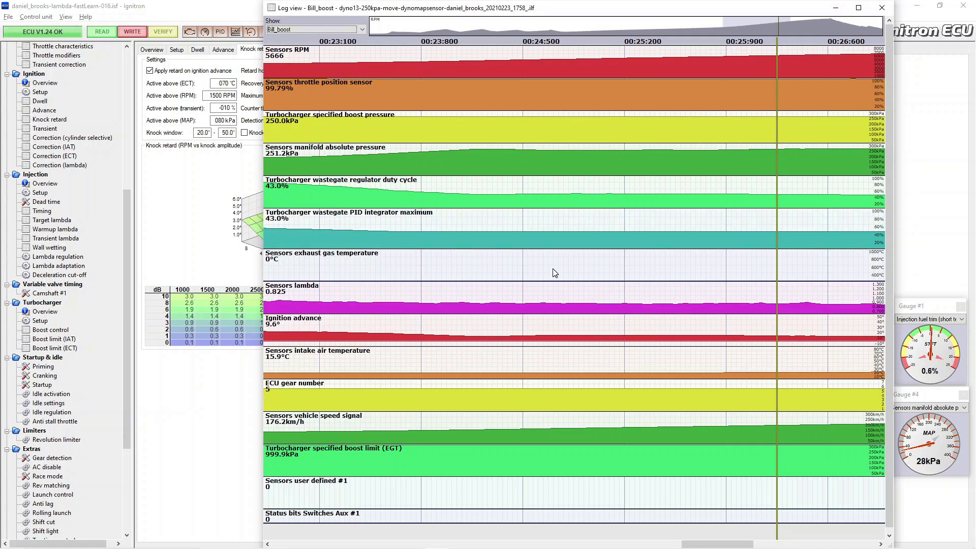
Raise the boost control PID integrator maximum at 4500–5500 RPM to 45.0, 40.7 and 36.4% for 80, 70 and 60% throttle
{"action": "left_click", "coordinate": [837, 8]}
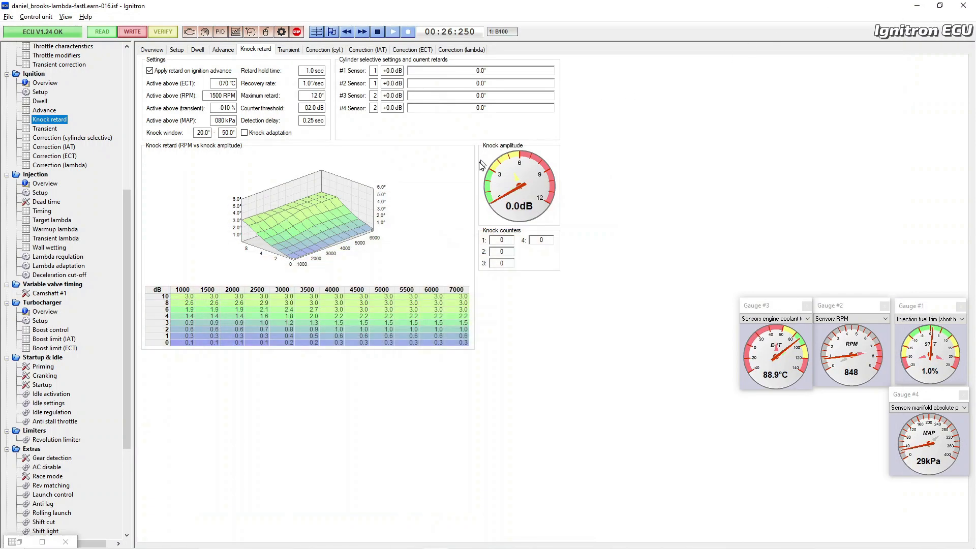
{"action": "left_click", "coordinate": [54, 339]}
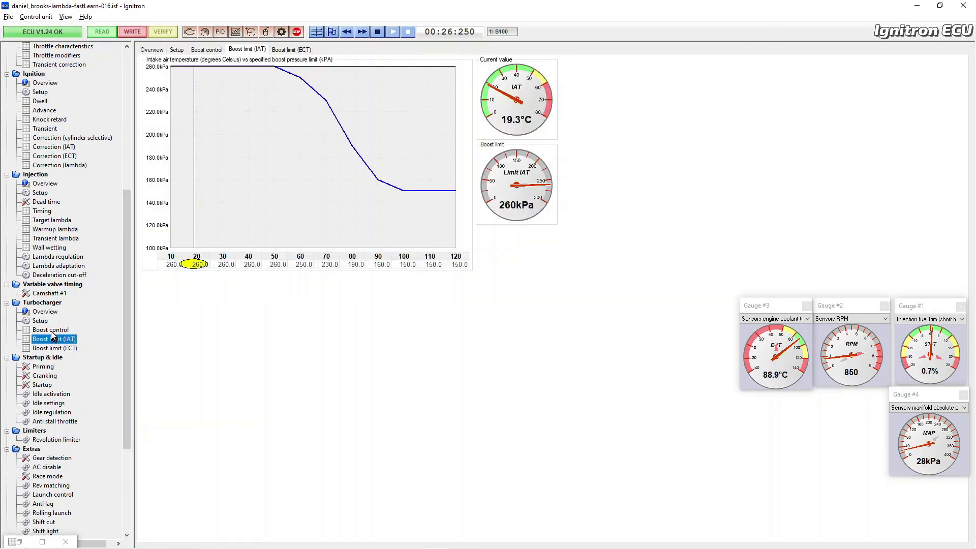
{"action": "left_click", "coordinate": [51, 329]}
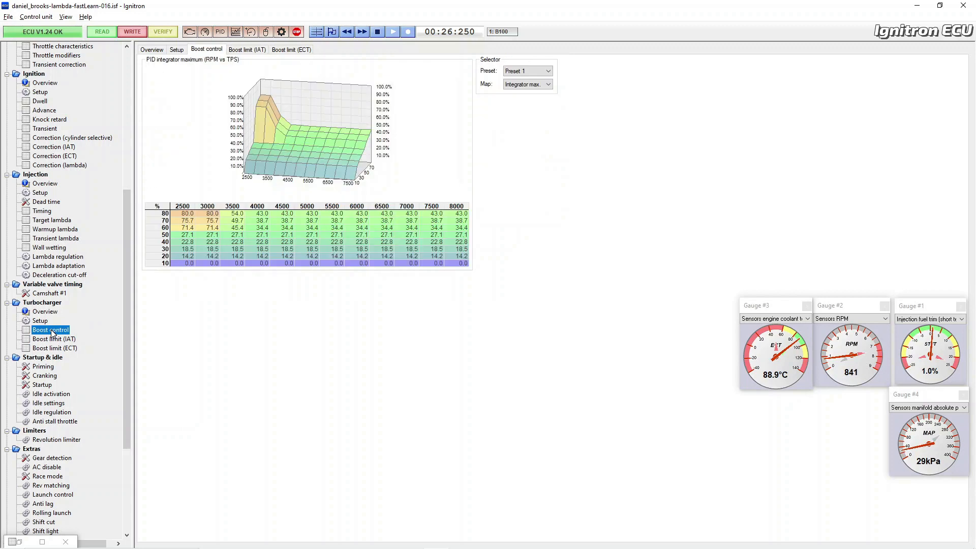
{"action": "left_click", "coordinate": [280, 214]}
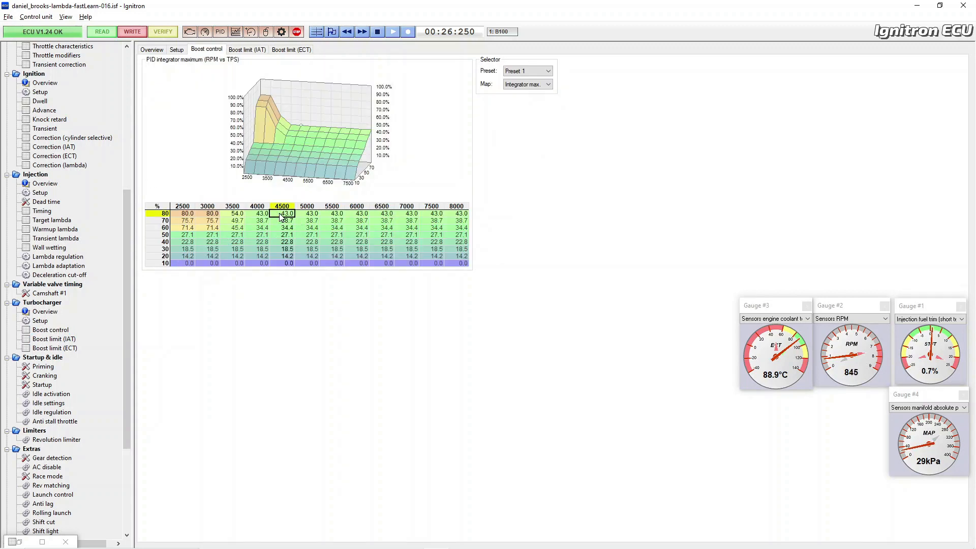
{"action": "key", "text": "shift+Down"}
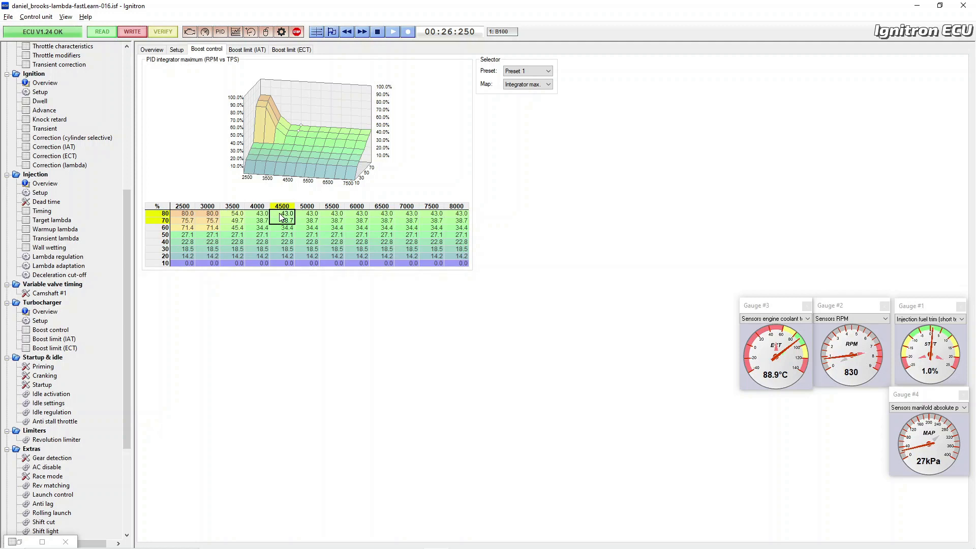
{"action": "key", "text": "shift+Down"}
{"action": "key", "text": "shift+Right"}
{"action": "key", "text": "shift+Right"}
{"action": "key", "text": "shift+Left"}
{"action": "key", "text": "shift+Right"}
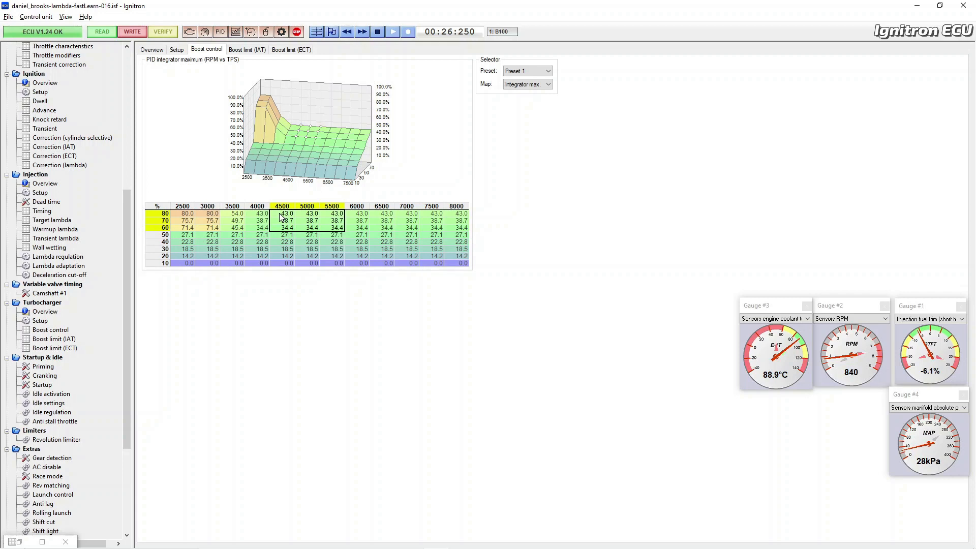
{"action": "key", "text": "plus"}
Set the 4000 RPM integrator maximum cells to 45.0, 40.7 and 36.4% as well, and write the changes to the ECU
{"action": "key", "text": "Left"}
{"action": "key", "text": "Left"}
{"action": "key", "text": "Left"}
{"action": "key", "text": "Up"}
{"action": "key", "text": "Up"}
{"action": "key", "text": "shift+Down"}
{"action": "key", "text": "shift+Down"}
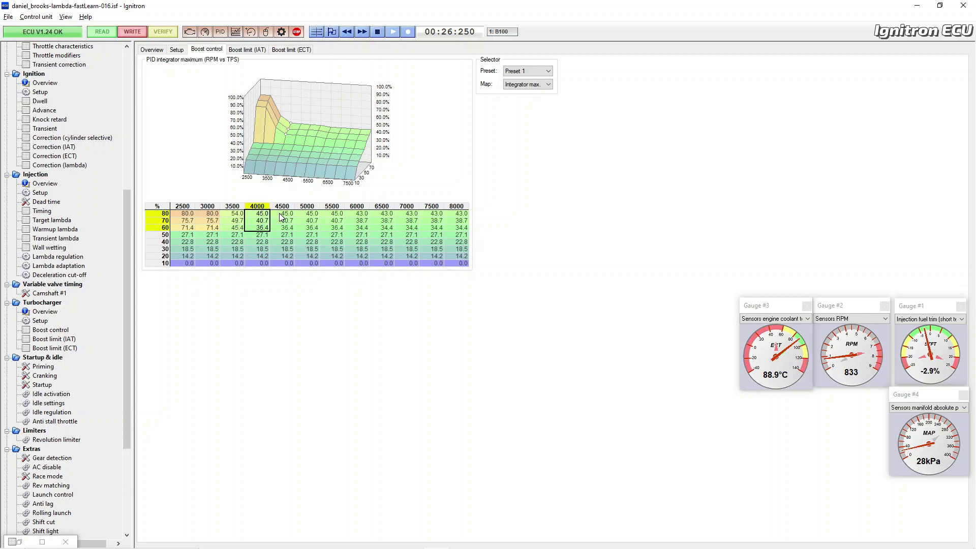
{"action": "left_click", "coordinate": [134, 32]}
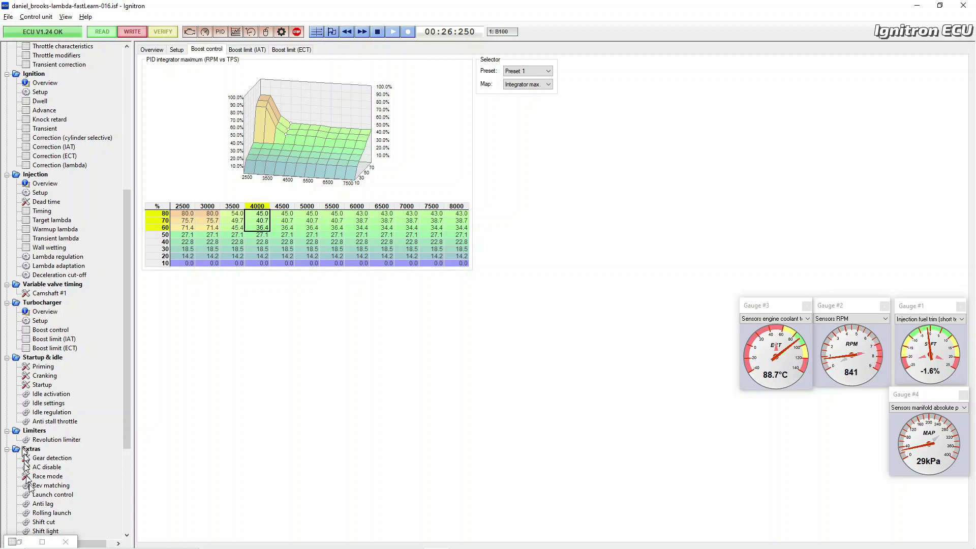
Reopen the log, review the Bill_fuel and Bill_ign channel groups, and examine ignition advance and knock retard near 5175 RPM
{"action": "left_click", "coordinate": [16, 542]}
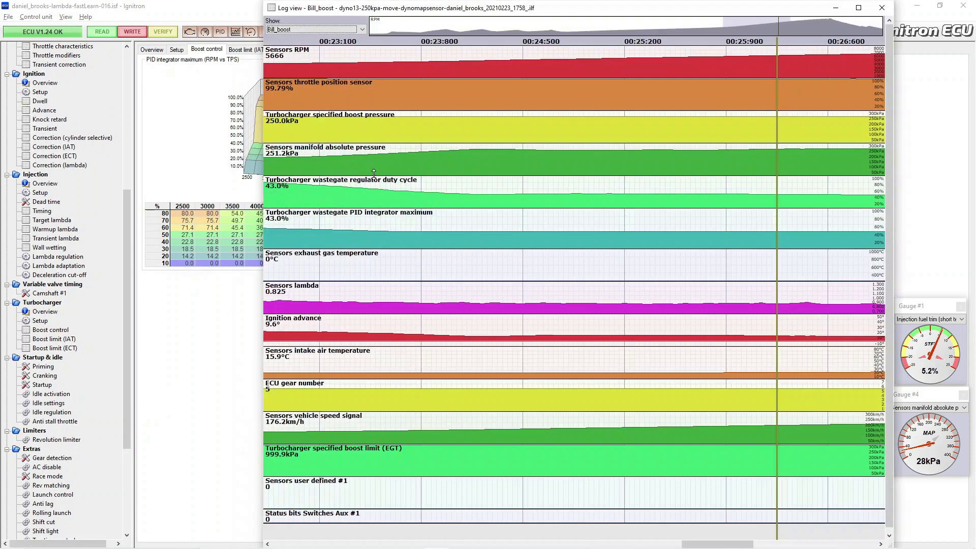
{"action": "left_click", "coordinate": [362, 29]}
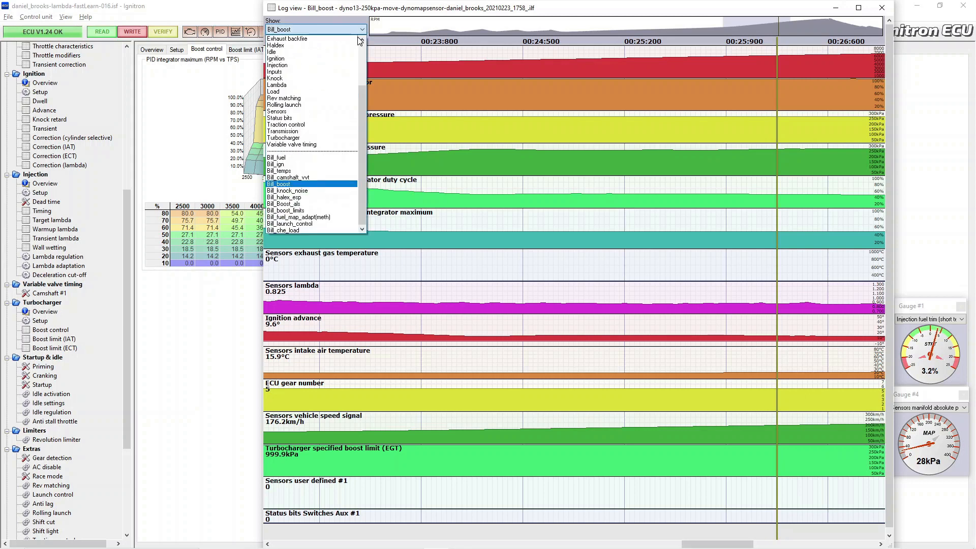
{"action": "left_click", "coordinate": [340, 161]}
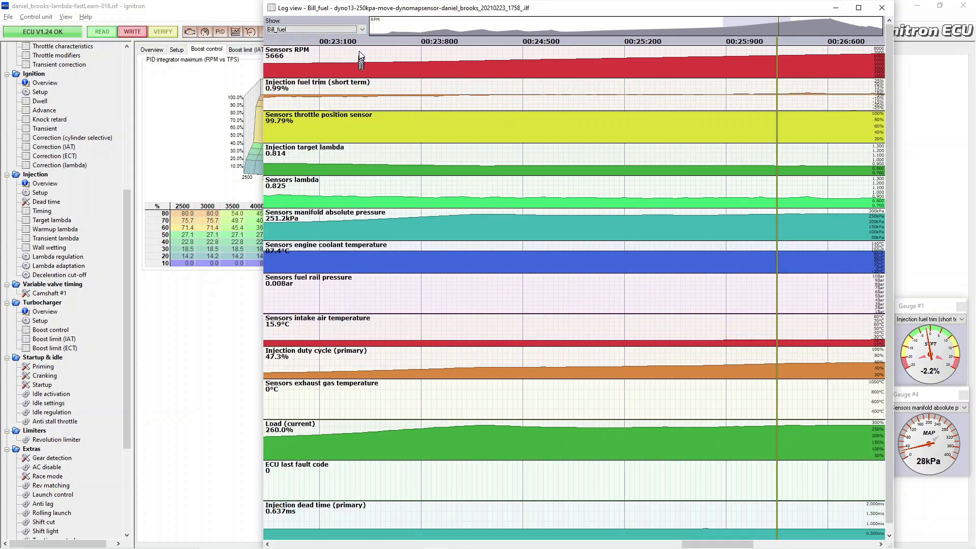
{"action": "left_click", "coordinate": [362, 28]}
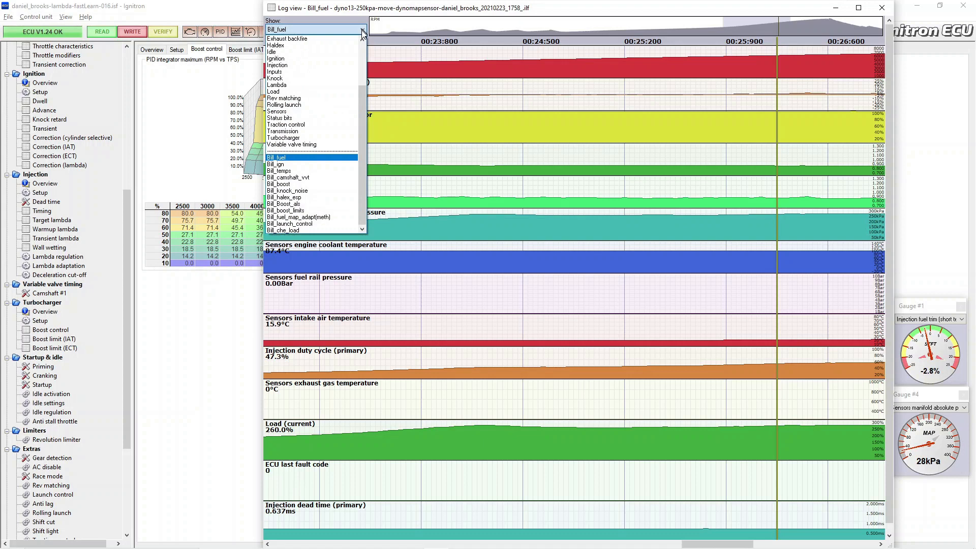
{"action": "left_click", "coordinate": [346, 165]}
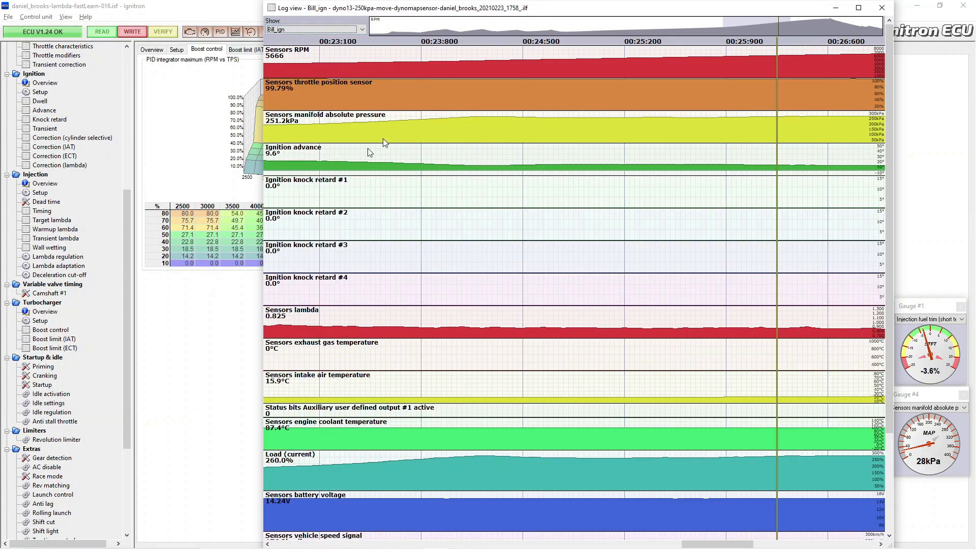
{"action": "mouse_move", "coordinate": [773, 20]}
{"action": "left_mouse_down"}
{"action": "mouse_move", "coordinate": [809, 22]}
{"action": "mouse_move", "coordinate": [765, 30]}
{"action": "left_mouse_up"}
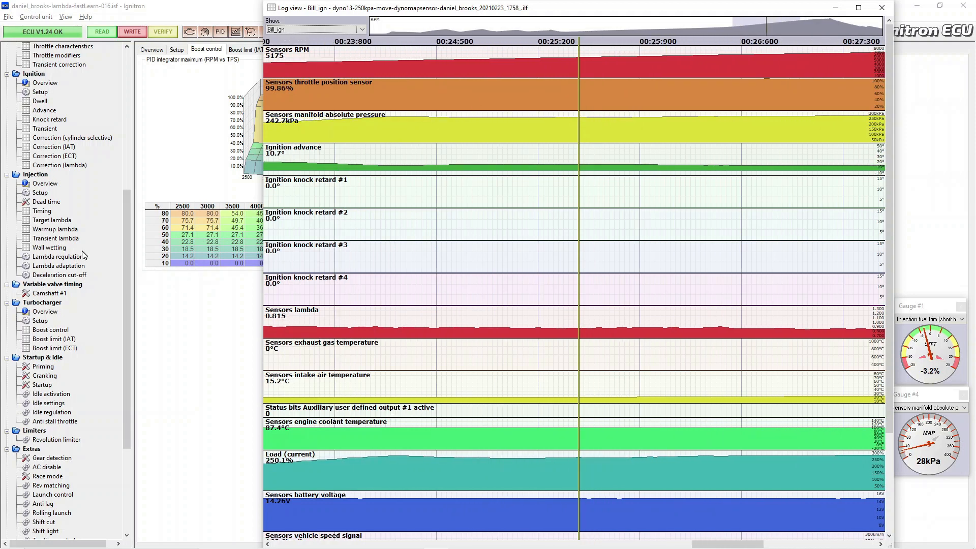
Open the ignition advance map with the log moved below it, and examine the 240 kPa row between about 4400 and 6800 RPM
{"action": "left_click", "coordinate": [44, 110]}
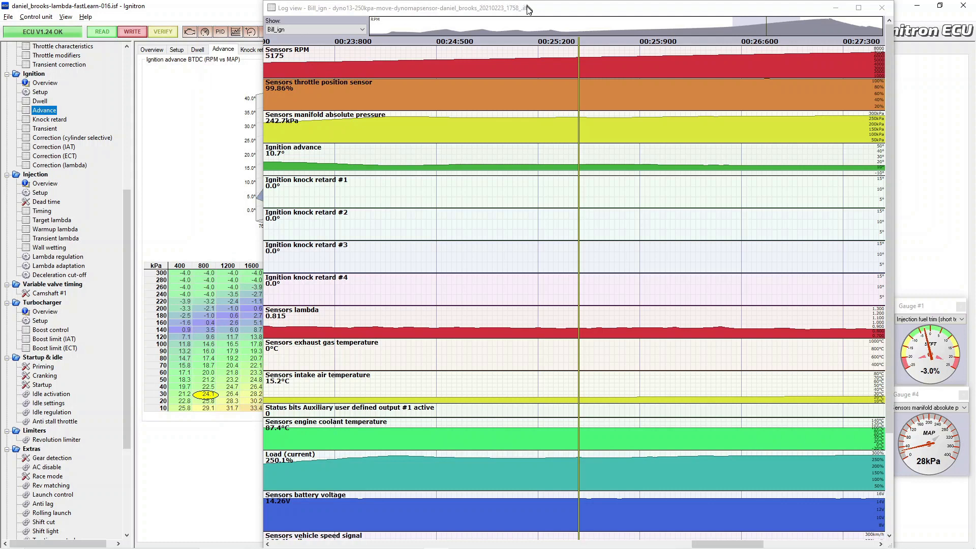
{"action": "left_click_drag", "start_coordinate": [528, 11], "coordinate": [417, 377]}
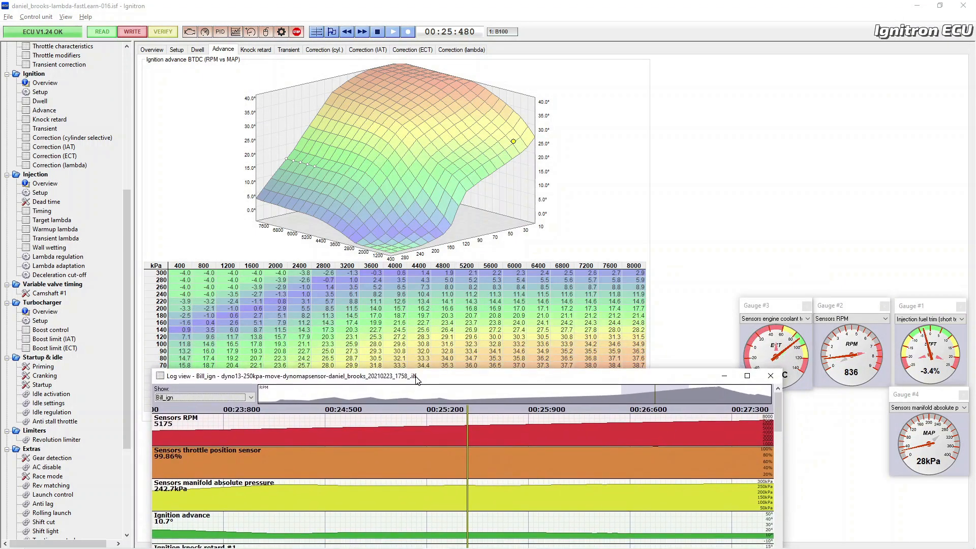
{"action": "left_click", "coordinate": [519, 295]}
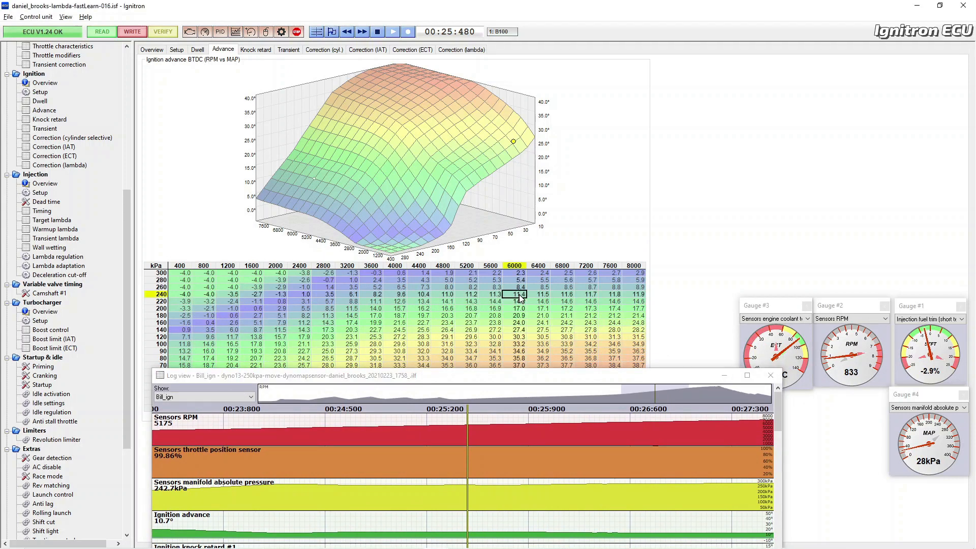
{"action": "key", "text": "Right"}
{"action": "key", "text": "Right"}
{"action": "key", "text": "Left"}
{"action": "key", "text": "Left"}
{"action": "key", "text": "Left"}
{"action": "key", "text": "Left"}
{"action": "key", "text": "Left"}
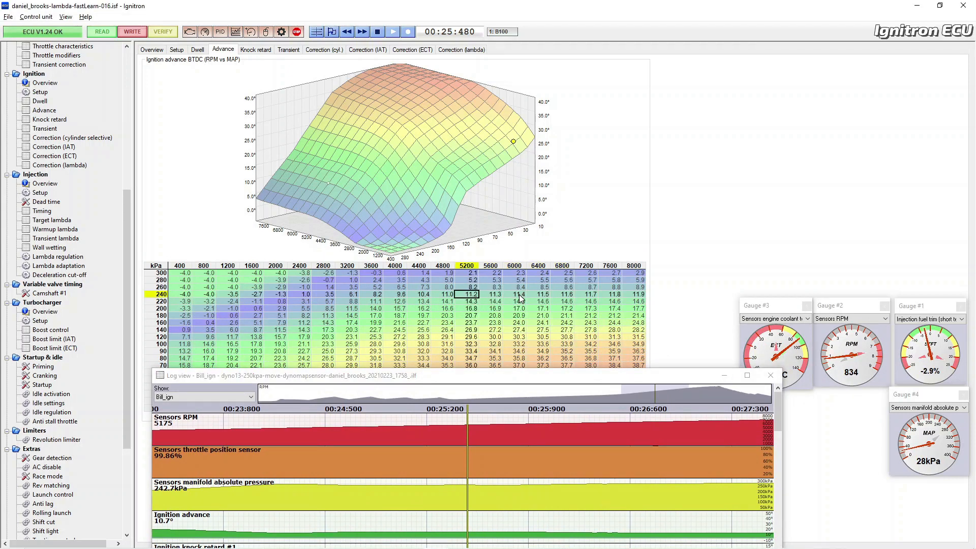
{"action": "key", "text": "Left"}
{"action": "key", "text": "Right"}
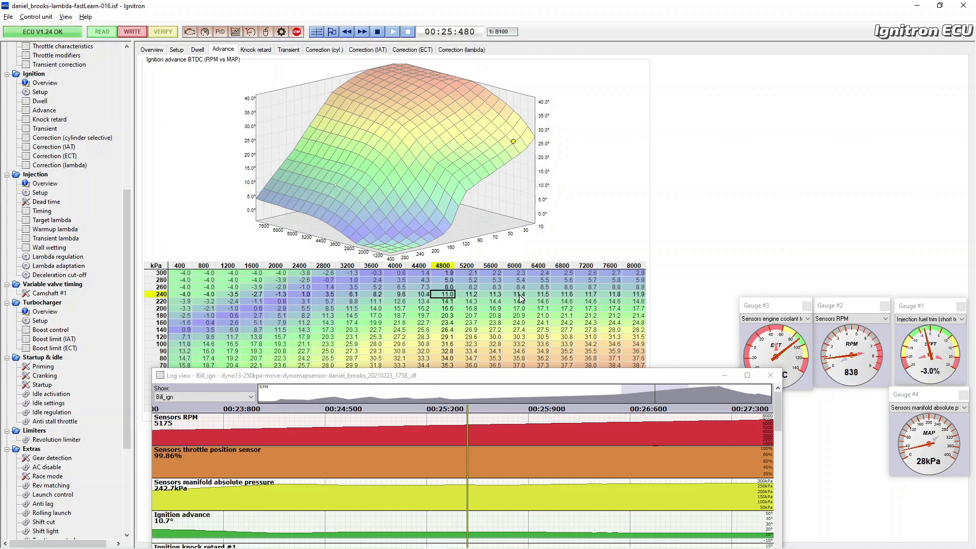
Increase ignition advance by 1° in the 240 and 260 kPa rows from 4800 to 8000 RPM, write it to the ECU and close the log
{"action": "key", "text": "shift+Up"}
{"action": "key", "text": "shift+Right"}
{"action": "key", "text": "shift+Right"}
{"action": "key", "text": "shift+Right"}
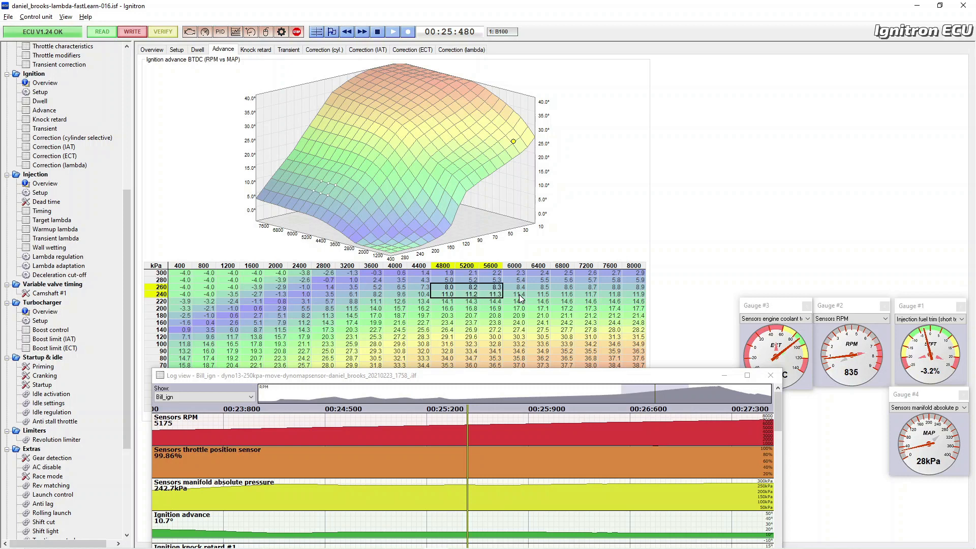
{"action": "key", "text": "shift+Right"}
{"action": "key", "text": "shift+Right"}
{"action": "key", "text": "shift+Right"}
{"action": "key", "text": "shift+Right"}
{"action": "key", "text": "shift+Right"}
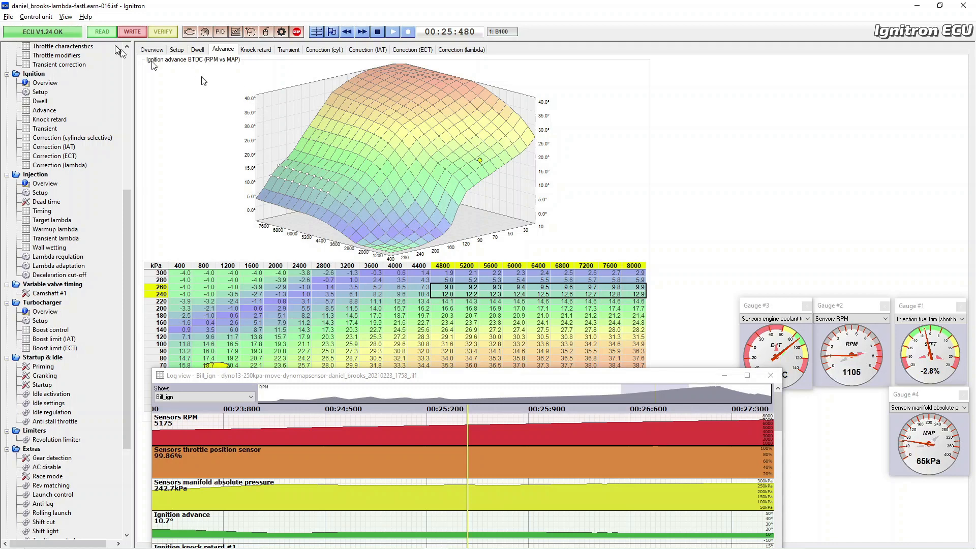
{"action": "left_click", "coordinate": [134, 31]}
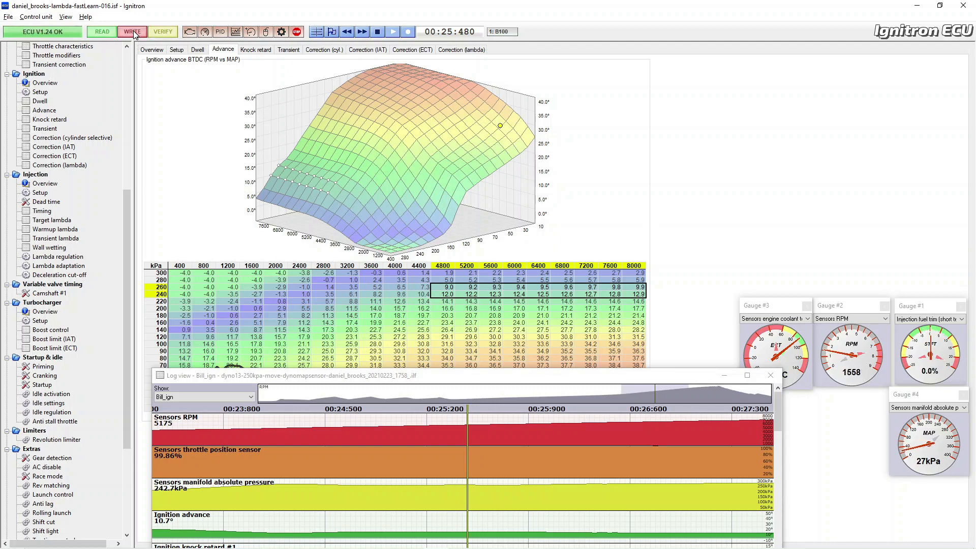
{"action": "left_click", "coordinate": [771, 375]}
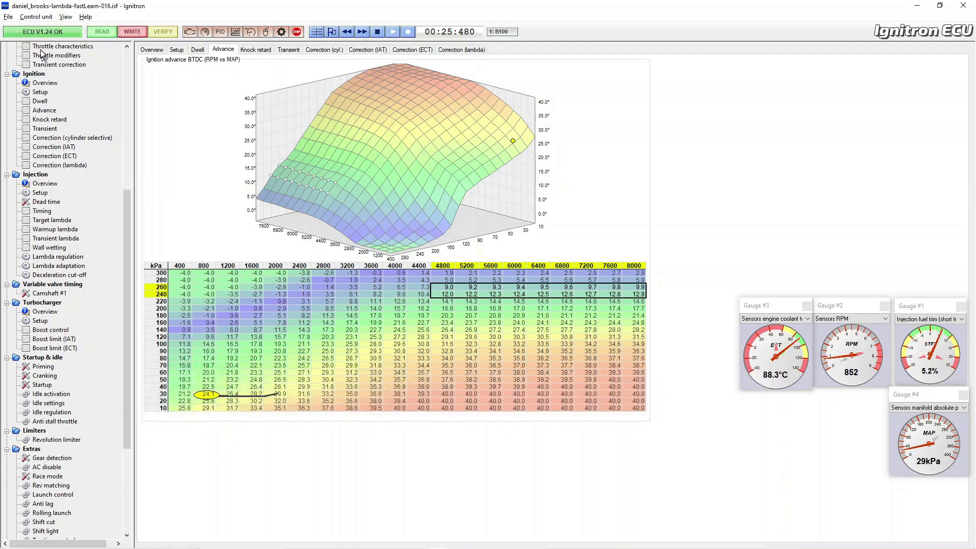
Save the ECU settings as a new file with the version suffix lambda-fastLearn-017.isf
{"action": "left_click", "coordinate": [9, 18]}
{"action": "left_click", "coordinate": [32, 99]}
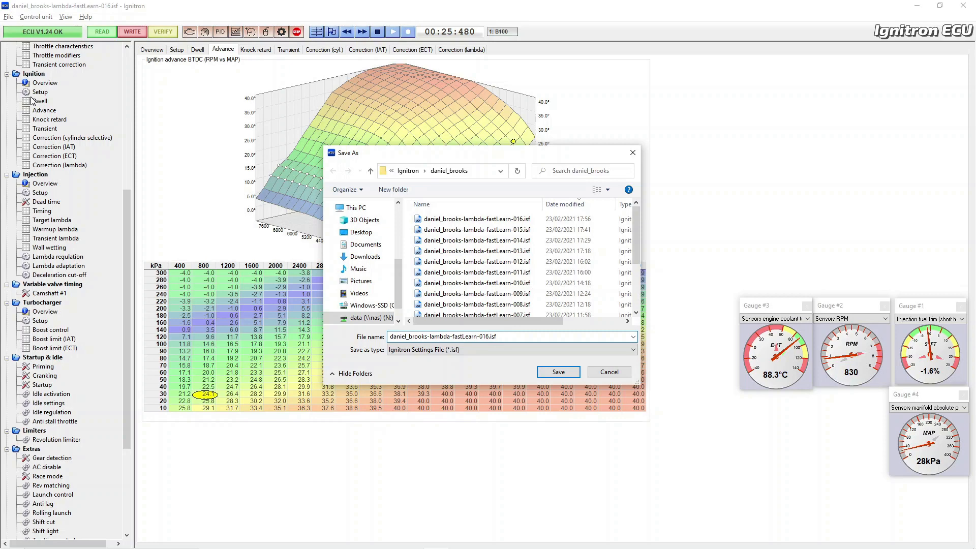
{"action": "type", "text": "7"}
{"action": "key", "text": "Return"}
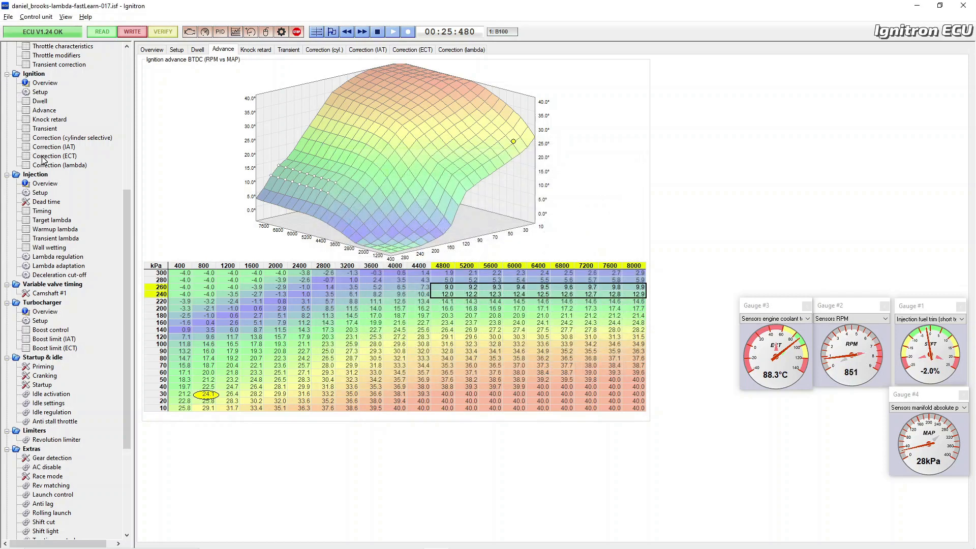
Display the ignition knock retard page alongside the Dyno window and start recording an ECU log
{"action": "left_click", "coordinate": [53, 119]}
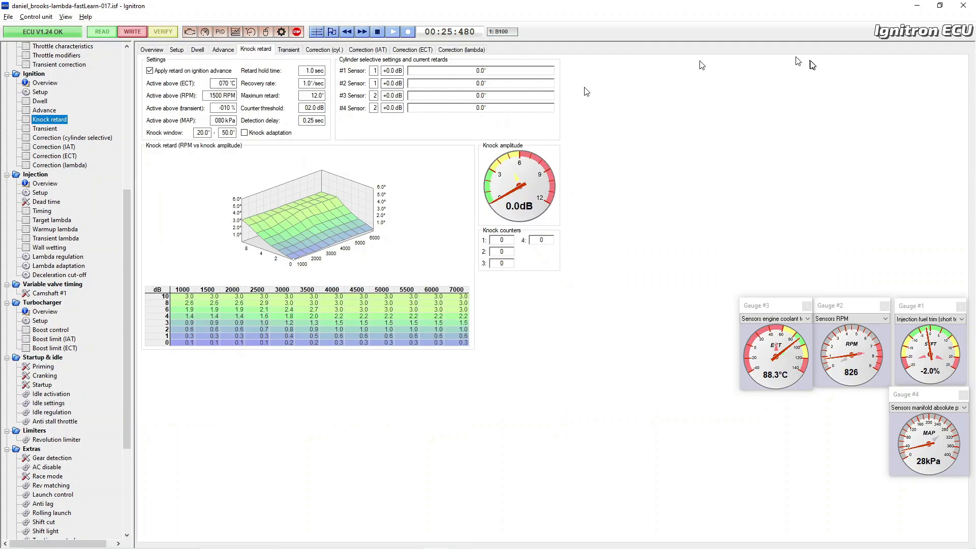
{"action": "left_click", "coordinate": [939, 6]}
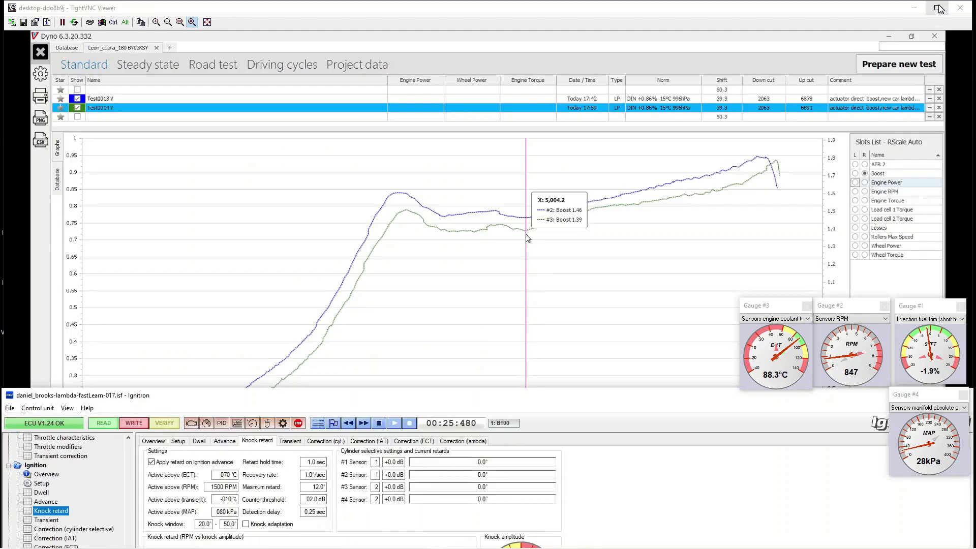
{"action": "left_click", "coordinate": [409, 423]}
Prepare and start a new test in Dyno, and clear Test0013 from the test bank
{"action": "left_click", "coordinate": [897, 65]}
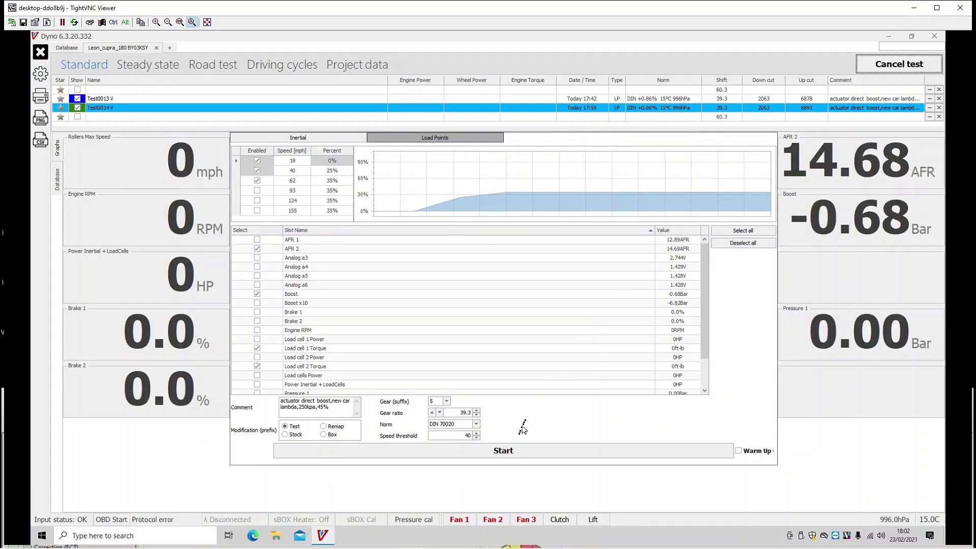
{"action": "left_click", "coordinate": [517, 450]}
{"action": "key", "text": "alt+Tab"}
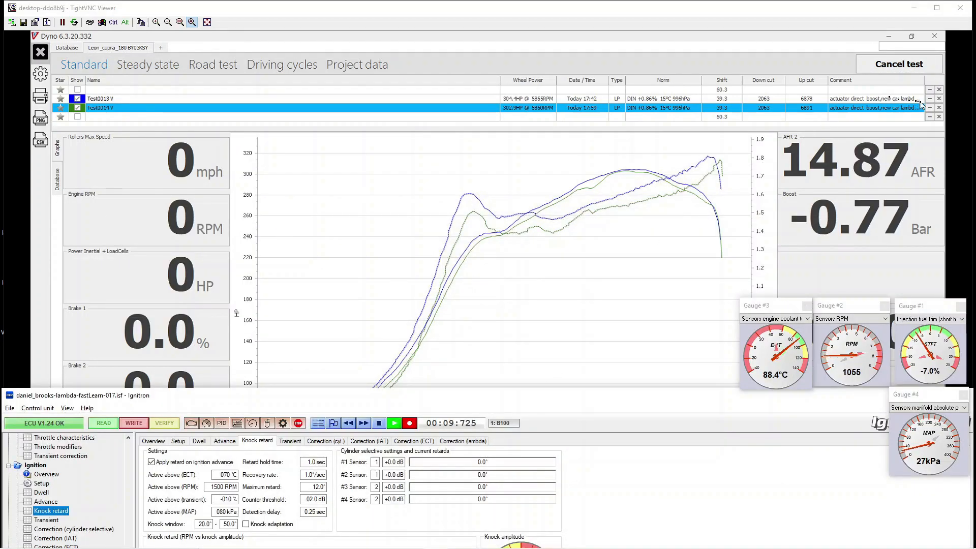
{"action": "left_click", "coordinate": [930, 99]}
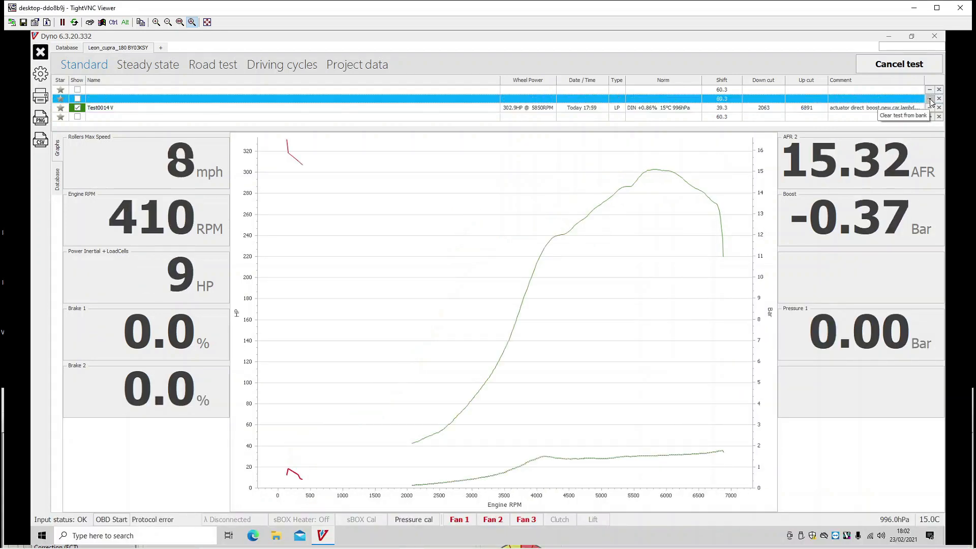
{"action": "key", "text": "alt+Tab"}
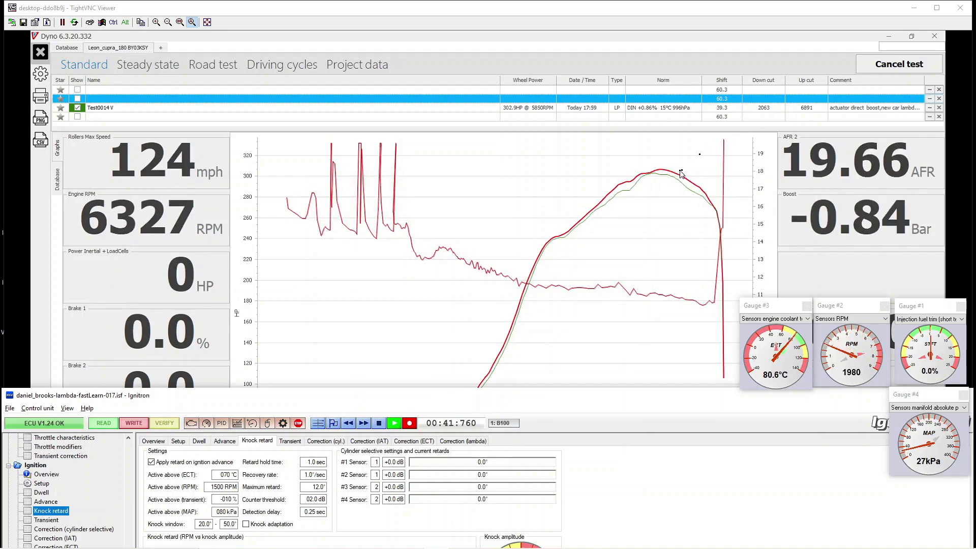
Stop the ECU log recording after the dyno run and maximize the Ignitron window
{"action": "left_click", "coordinate": [379, 423]}
{"action": "double_click", "coordinate": [382, 395]}
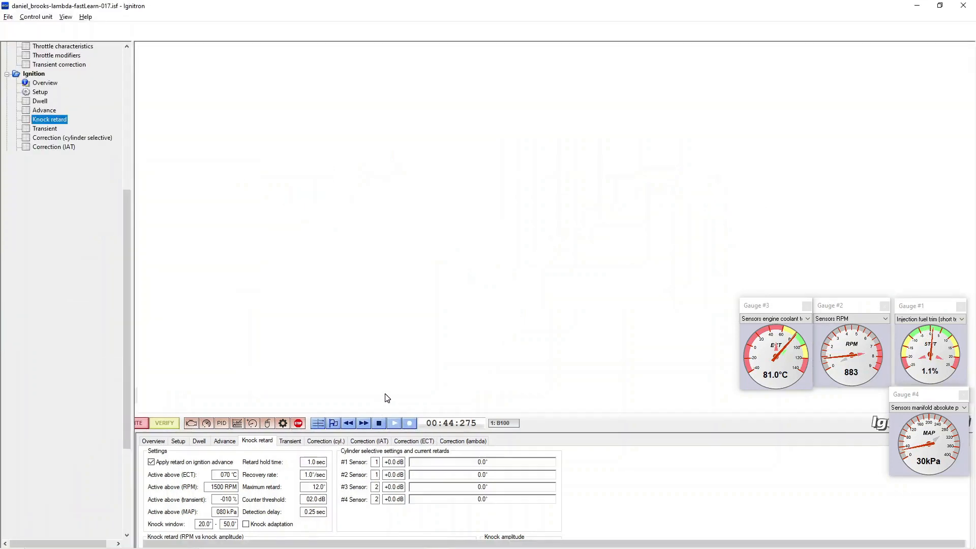
Save the recorded ECU log with the prefix dyno14-250kpa- added before the suggested file name
{"action": "left_click", "coordinate": [8, 17]}
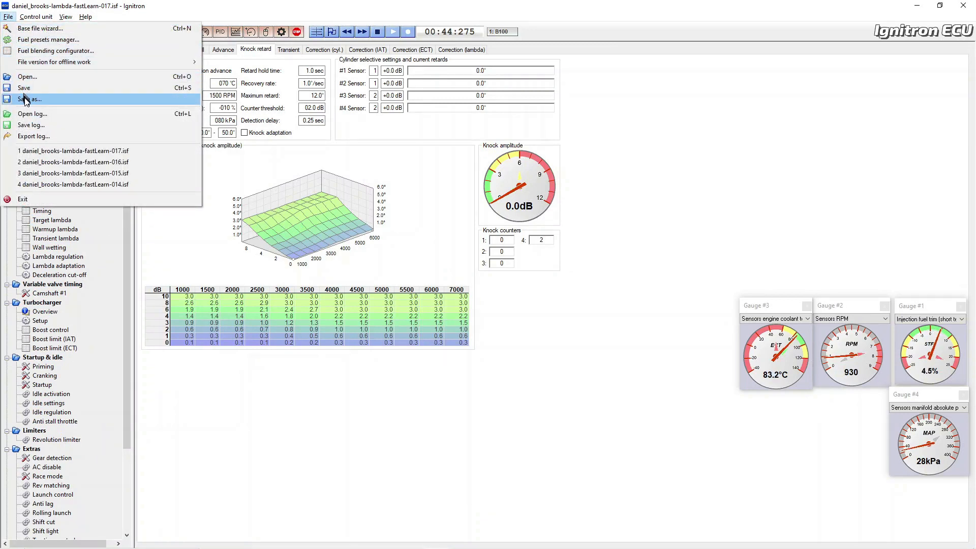
{"action": "left_click", "coordinate": [26, 125]}
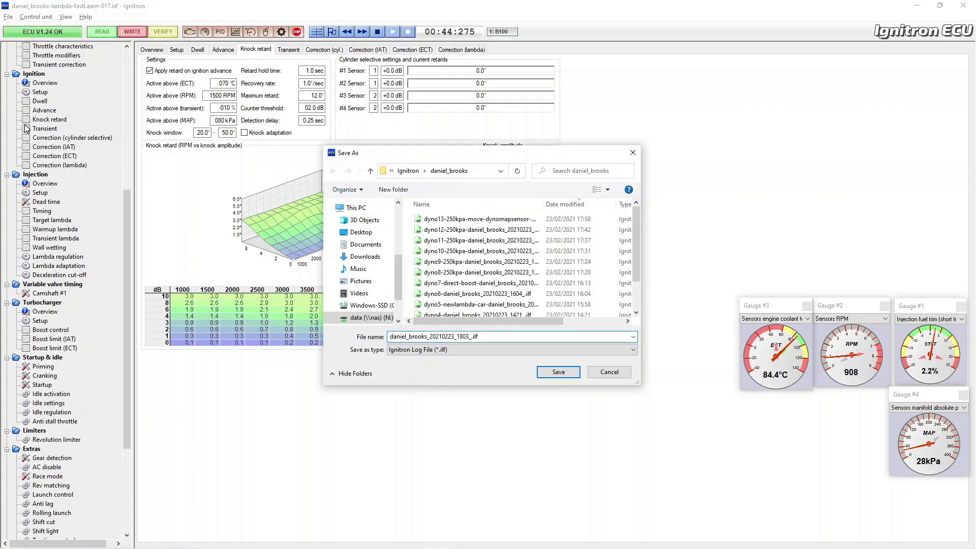
{"action": "type", "text": "dyno"}
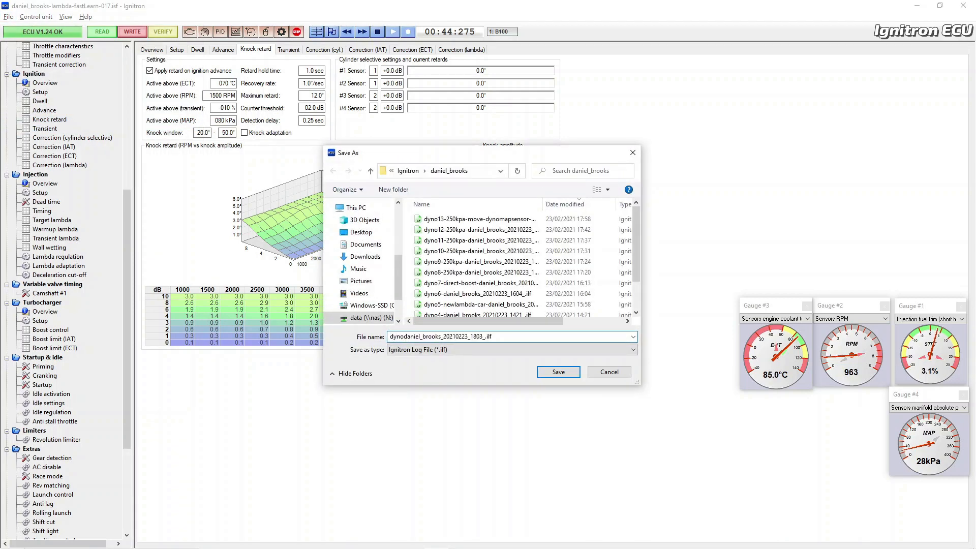
{"action": "type", "text": "14"}
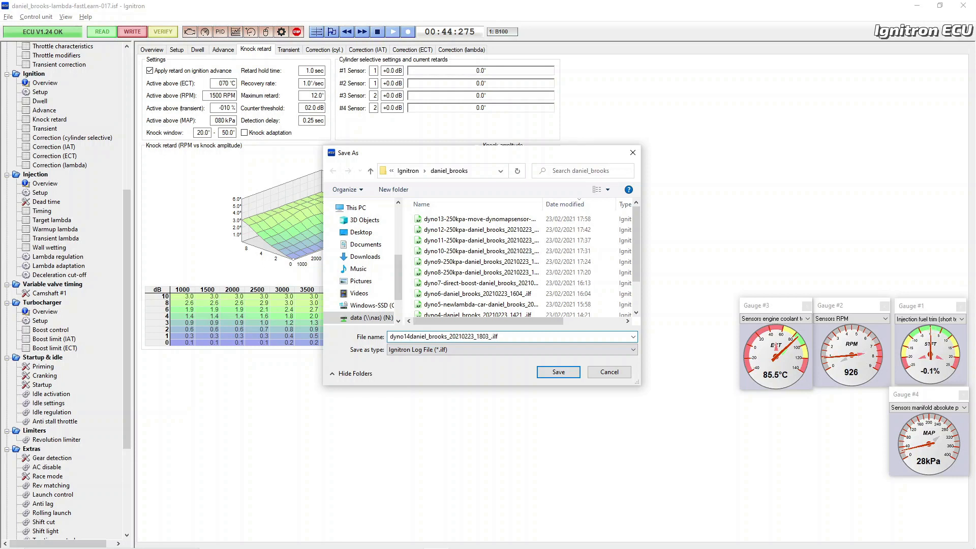
{"action": "type", "text": "-250kpa"}
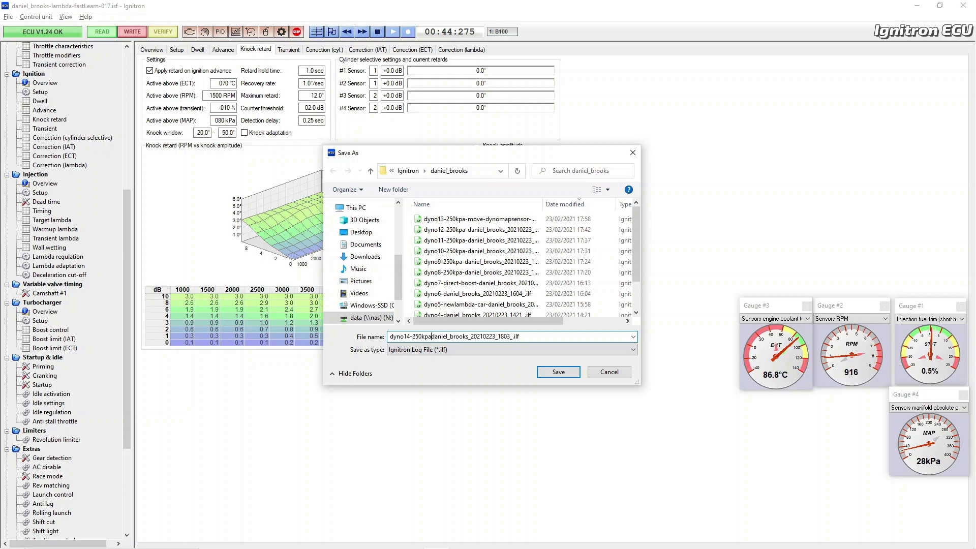
{"action": "type", "text": "-"}
{"action": "key", "text": "Return"}
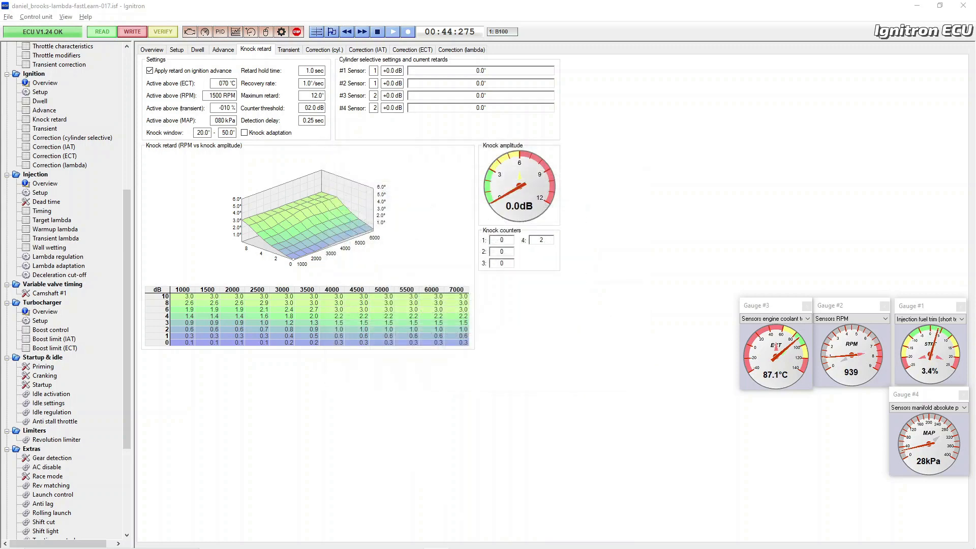
Open the saved dyno14-250kpa log near the peak of the run and stretch the log view to full screen height
{"action": "left_click", "coordinate": [8, 16]}
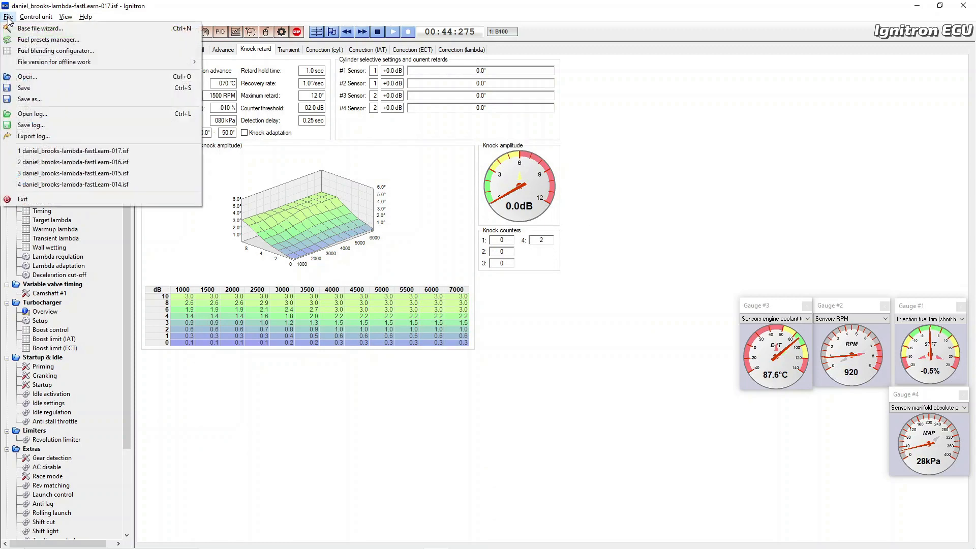
{"action": "left_click", "coordinate": [46, 115]}
{"action": "double_click", "coordinate": [450, 219]}
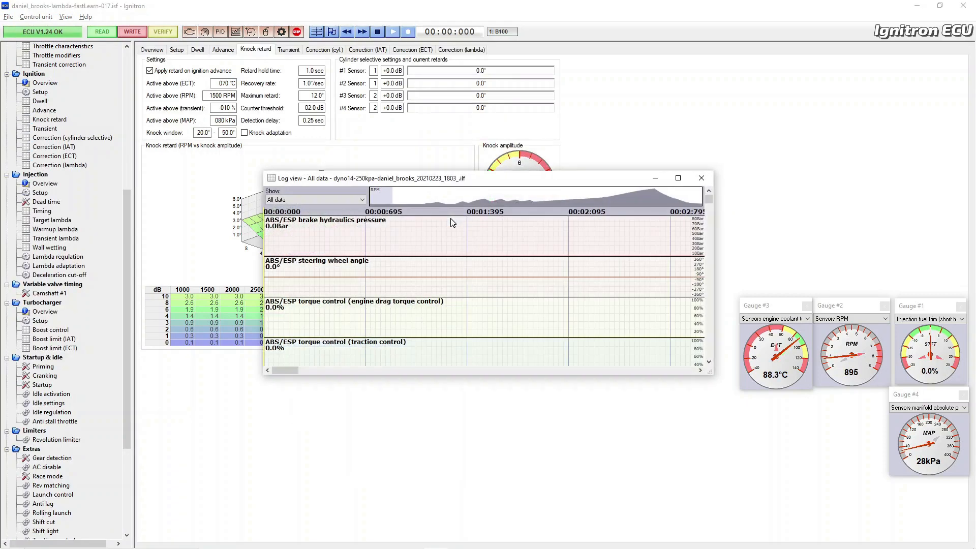
{"action": "left_click", "coordinate": [639, 198]}
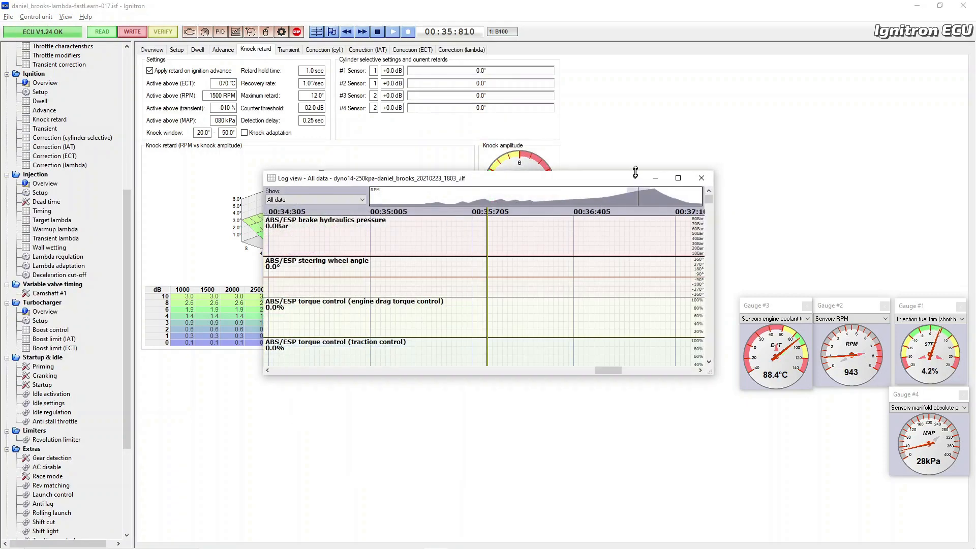
{"action": "double_click", "coordinate": [635, 172]}
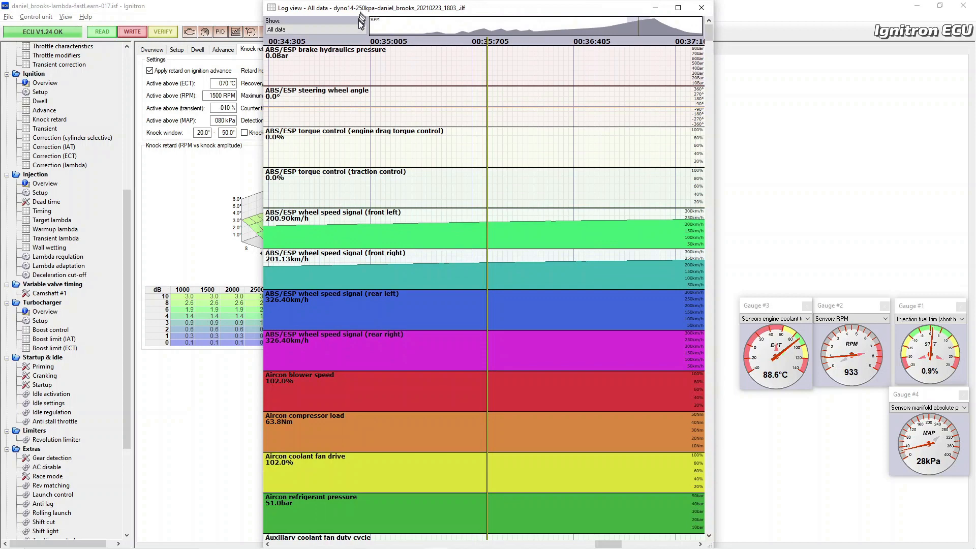
Show the Bill_ign channel set in the log view
{"action": "left_click", "coordinate": [361, 29]}
{"action": "scroll", "coordinate": [366, 136], "scroll_direction": "down", "scroll_amount": 5}
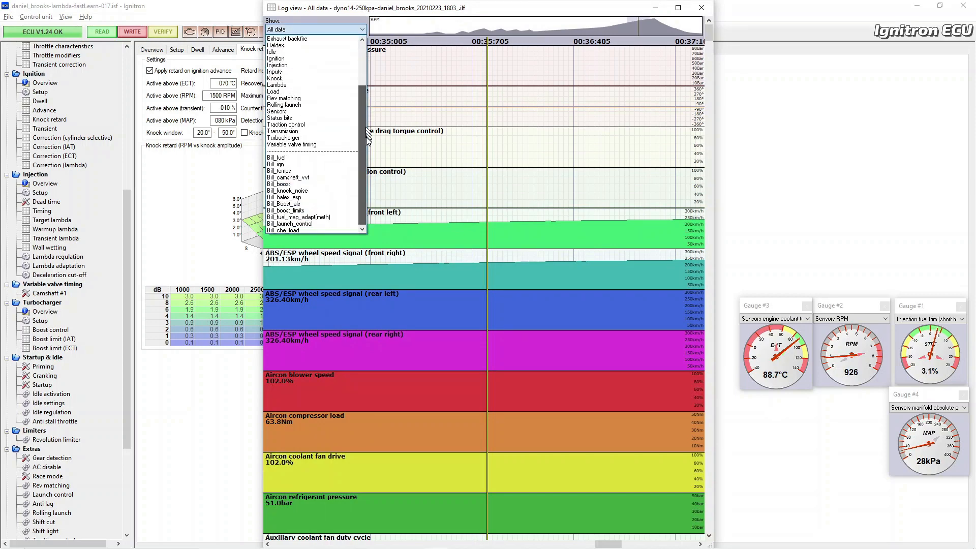
{"action": "left_click", "coordinate": [343, 164]}
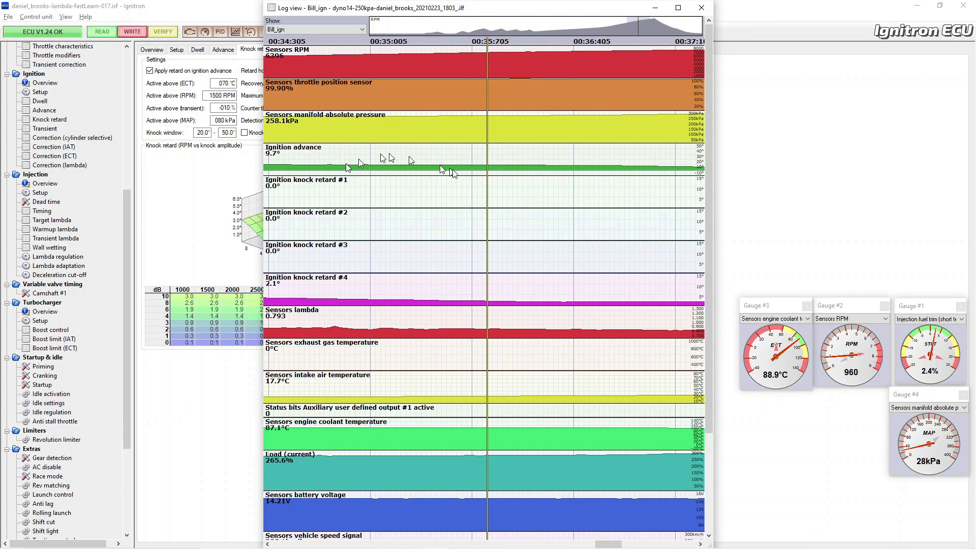
Examine the cylinder #4 knock retard, ignition advance and lambda traces across the logged run
{"action": "left_click", "coordinate": [335, 281]}
{"action": "scroll", "coordinate": [337, 283], "scroll_direction": "up", "scroll_amount": 5}
{"action": "left_click", "coordinate": [337, 283]}
{"action": "scroll", "coordinate": [337, 284], "scroll_direction": "up", "scroll_amount": 1}
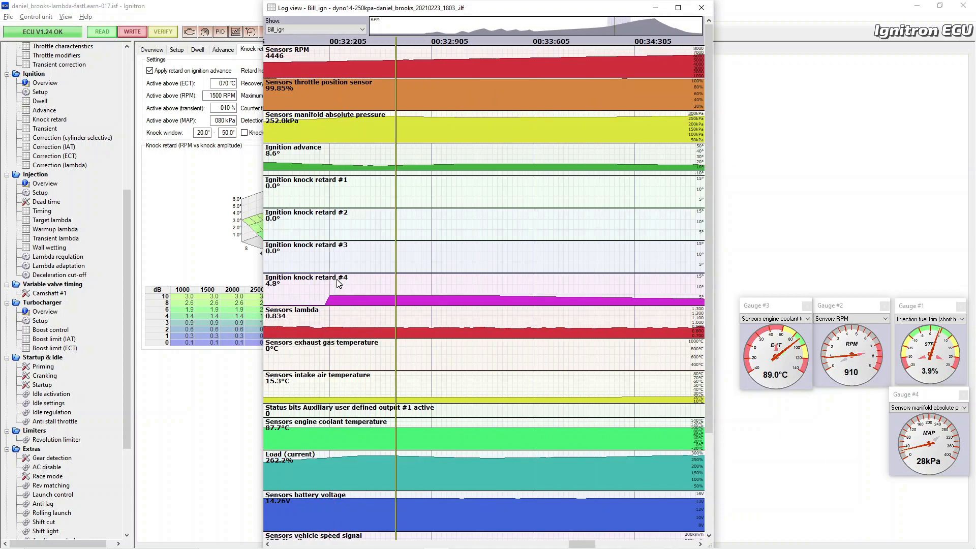
{"action": "left_click", "coordinate": [340, 288]}
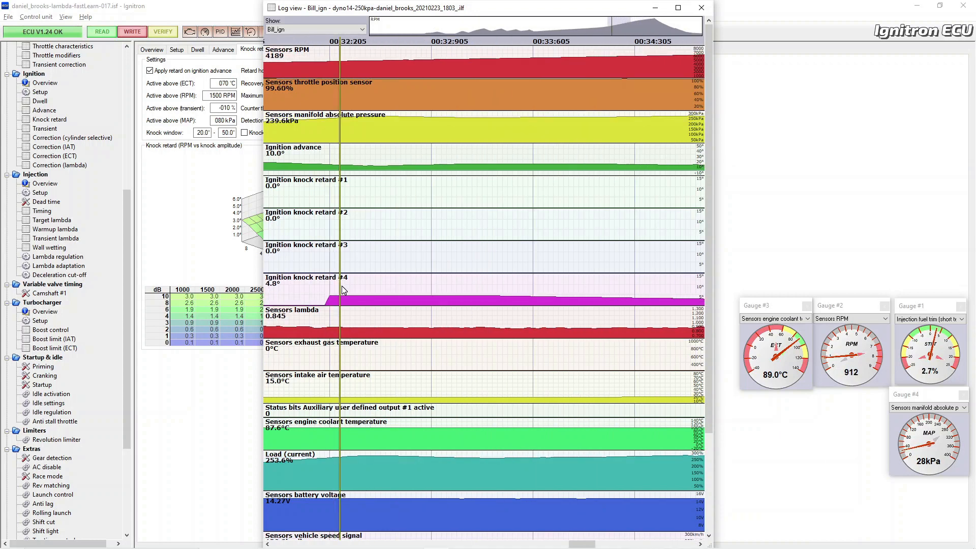
{"action": "left_click_drag", "start_coordinate": [360, 285], "coordinate": [410, 288]}
{"action": "scroll", "coordinate": [411, 288], "scroll_direction": "right", "scroll_amount": 7}
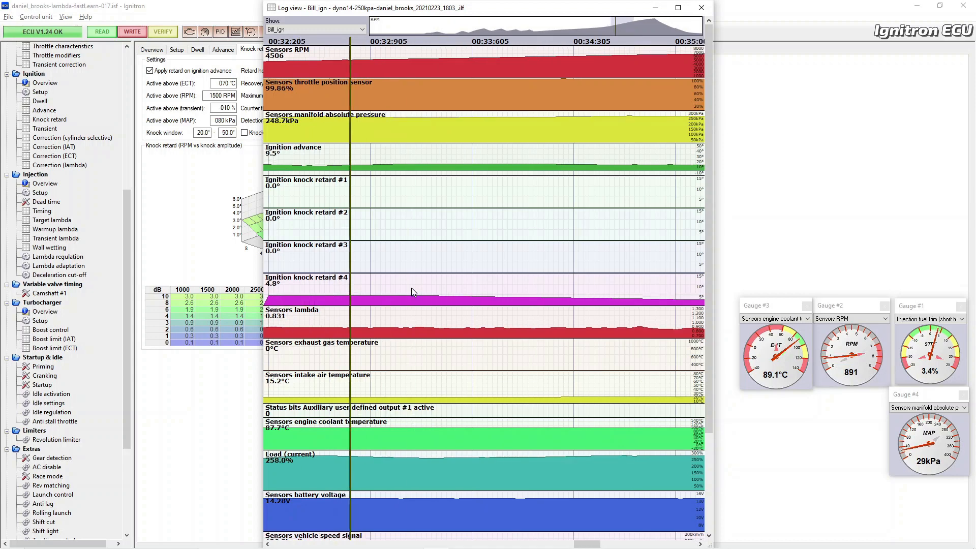
{"action": "left_click", "coordinate": [411, 288]}
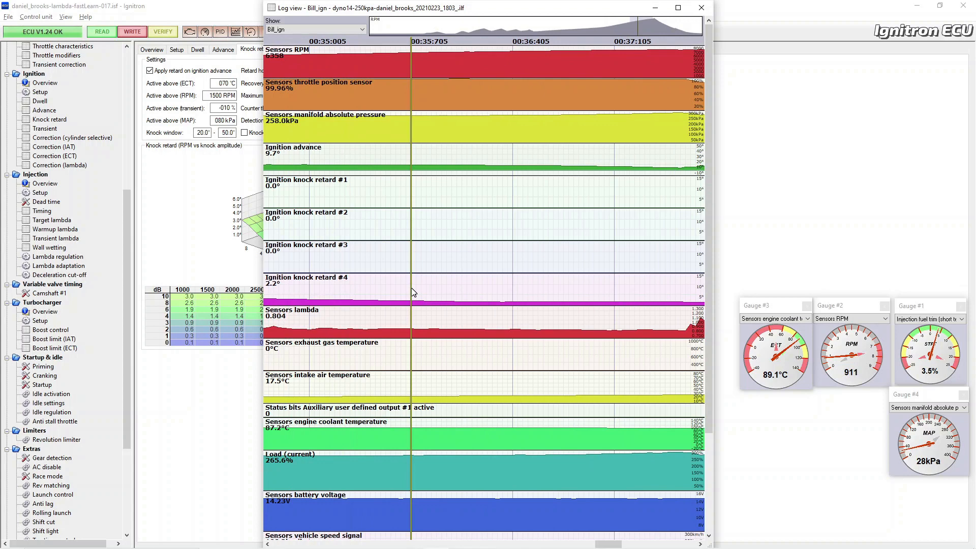
{"action": "scroll", "coordinate": [410, 287], "scroll_direction": "right", "scroll_amount": 5}
{"action": "scroll", "coordinate": [411, 288], "scroll_direction": "left", "scroll_amount": 2}
{"action": "left_click", "coordinate": [411, 288]}
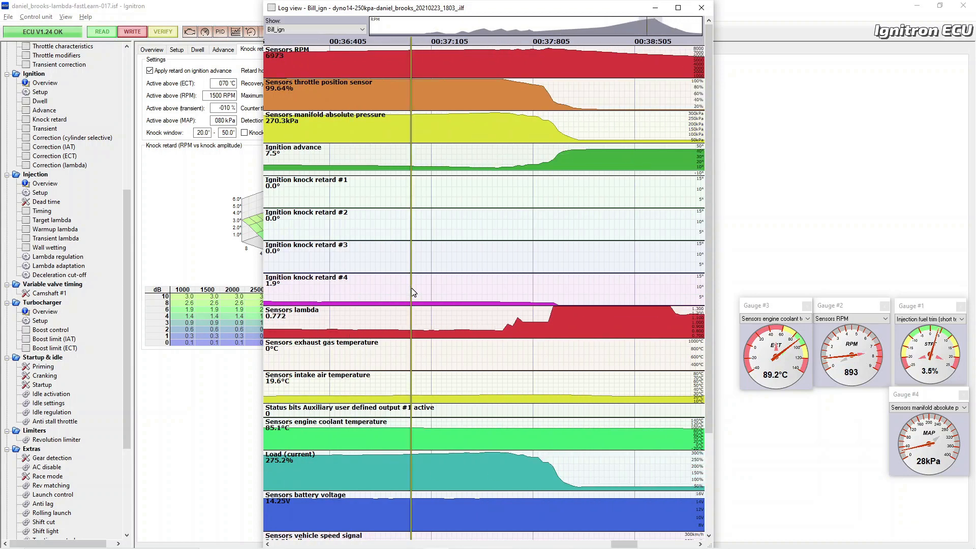
{"action": "scroll", "coordinate": [411, 288], "scroll_direction": "left", "scroll_amount": 20}
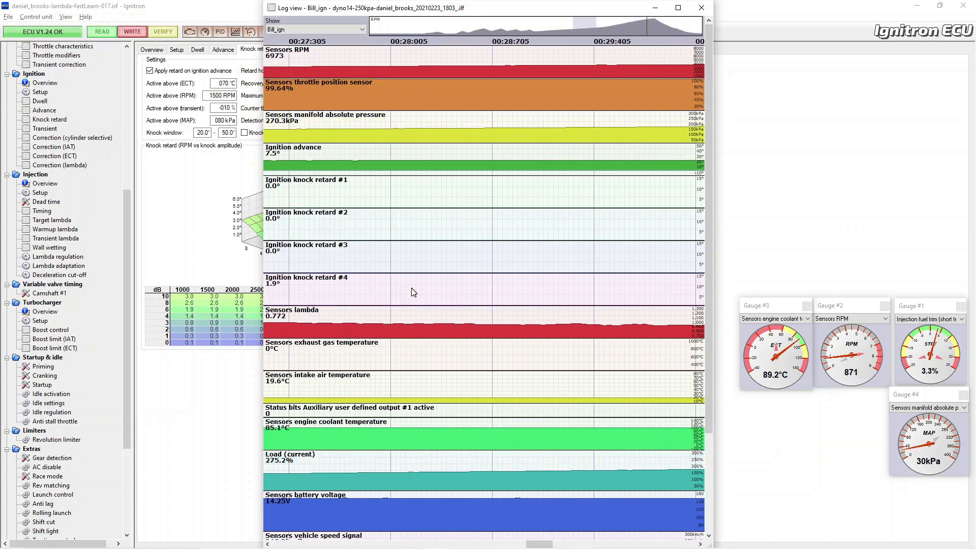
{"action": "left_click", "coordinate": [411, 289]}
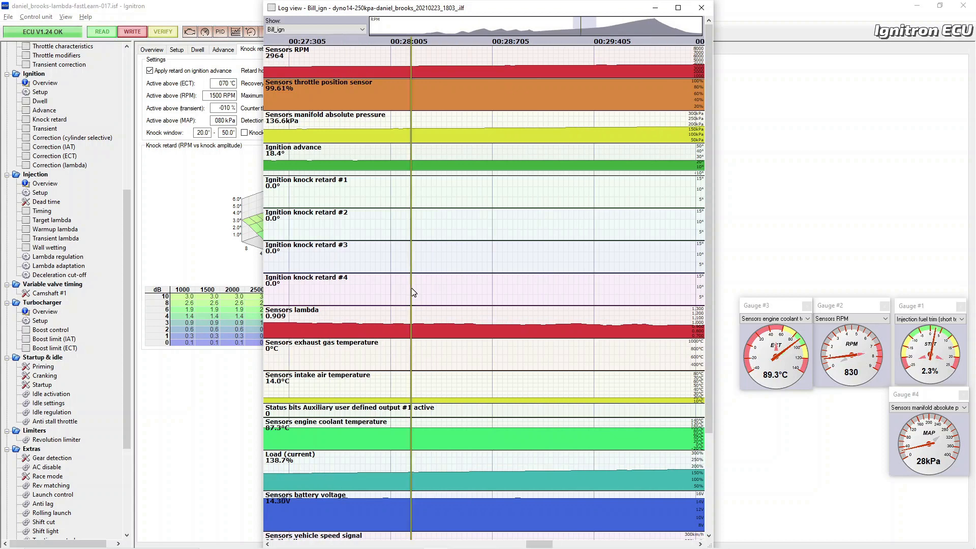
{"action": "scroll", "coordinate": [413, 291], "scroll_direction": "right", "scroll_amount": 2}
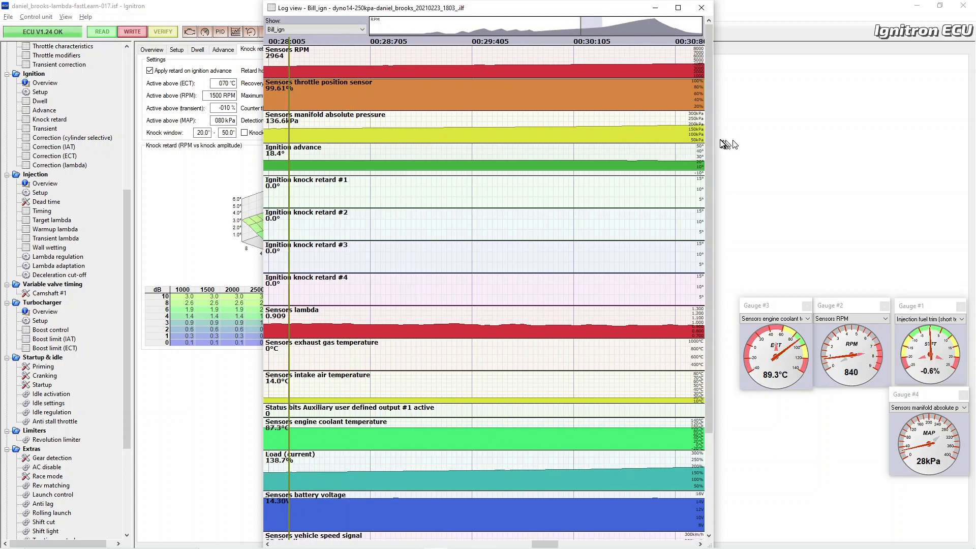
Widen the log view and inspect the manifold pressure build-up using the Bill_boost channel set
{"action": "left_click_drag", "start_coordinate": [714, 140], "coordinate": [935, 141]}
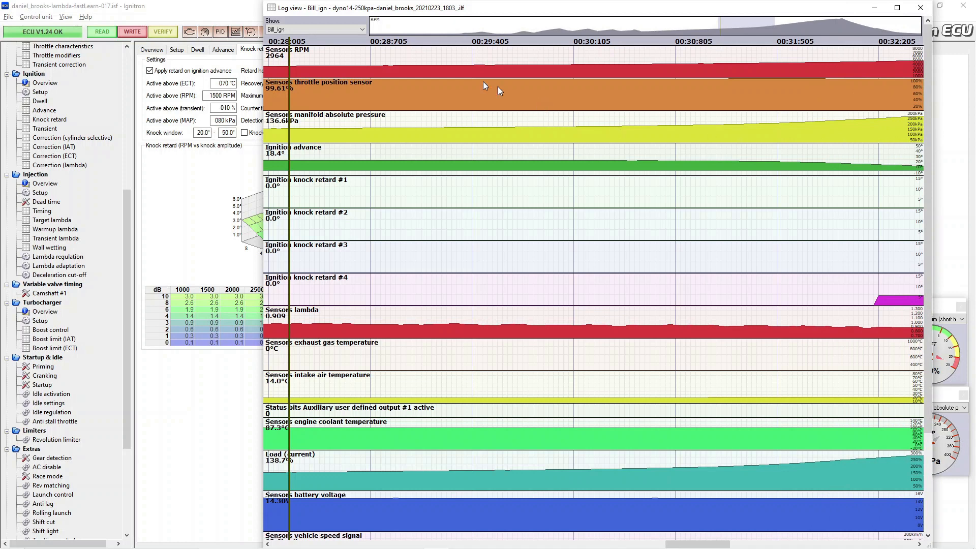
{"action": "left_click", "coordinate": [325, 28]}
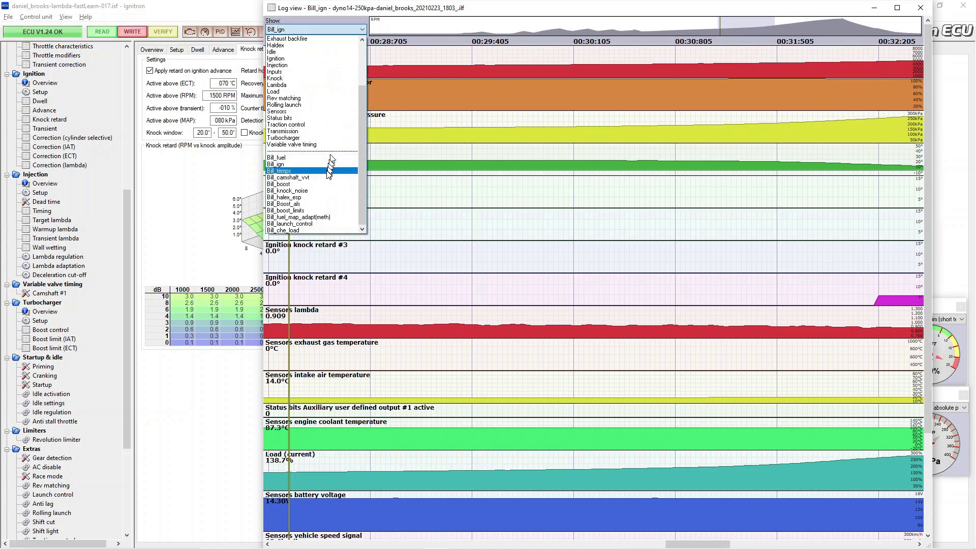
{"action": "left_click", "coordinate": [326, 184]}
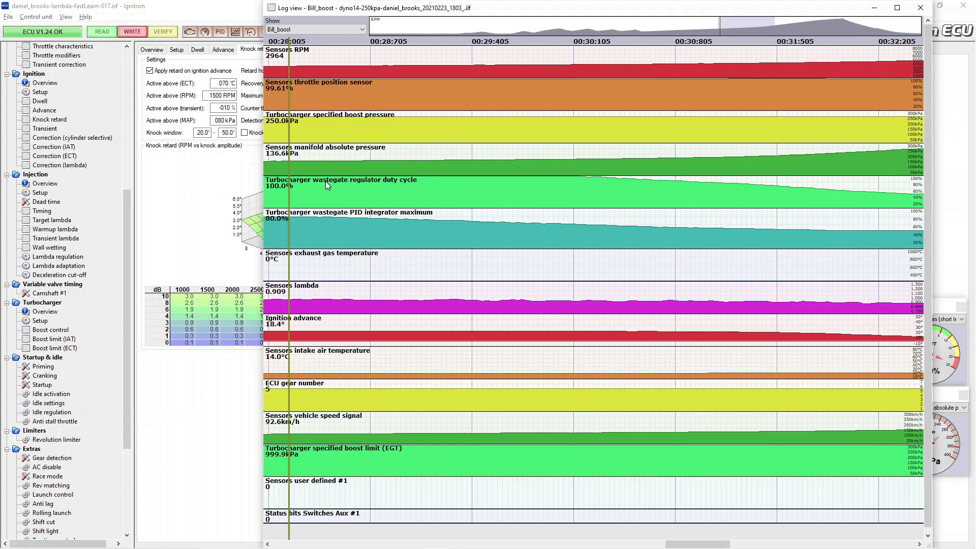
{"action": "left_click", "coordinate": [325, 181]}
{"action": "left_click_drag", "start_coordinate": [732, 23], "coordinate": [766, 27]}
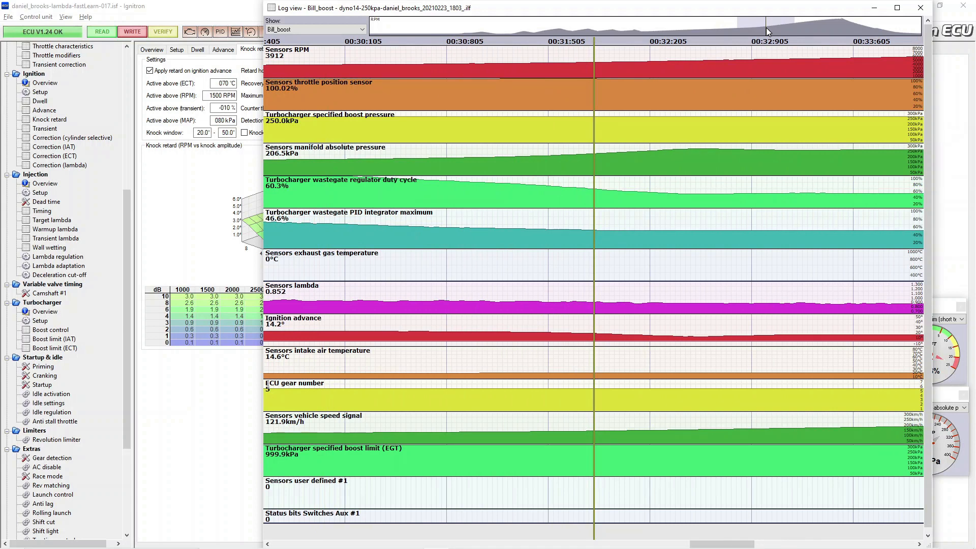
{"action": "left_click_drag", "start_coordinate": [766, 27], "coordinate": [775, 28]}
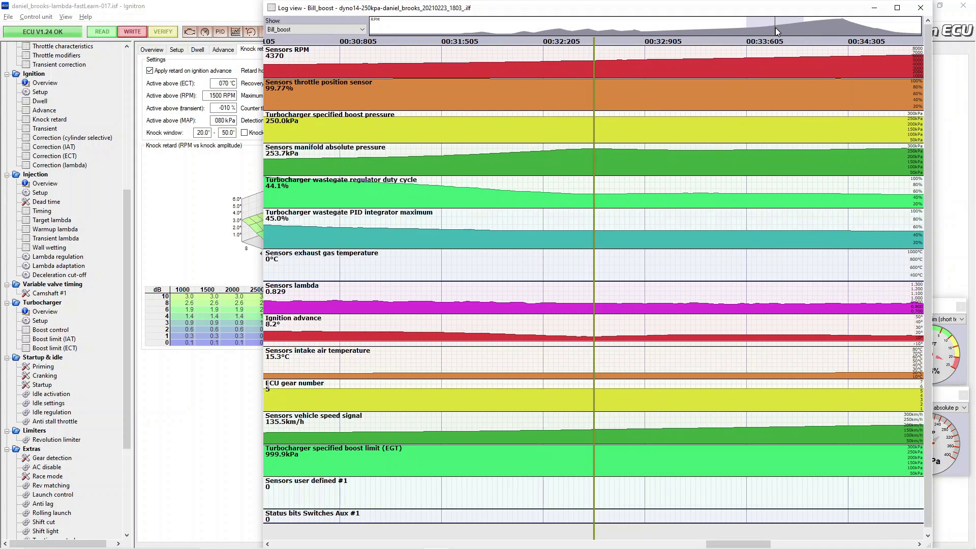
{"action": "mouse_move", "coordinate": [776, 28]}
{"action": "left_mouse_down"}
{"action": "mouse_move", "coordinate": [799, 26]}
{"action": "mouse_move", "coordinate": [776, 27]}
{"action": "left_mouse_up"}
Check the boost curves in the Dyno graph, and examine the logged wastegate duty cycle between about 4000 and 4700 RPM
{"action": "key", "text": "alt+Tab"}
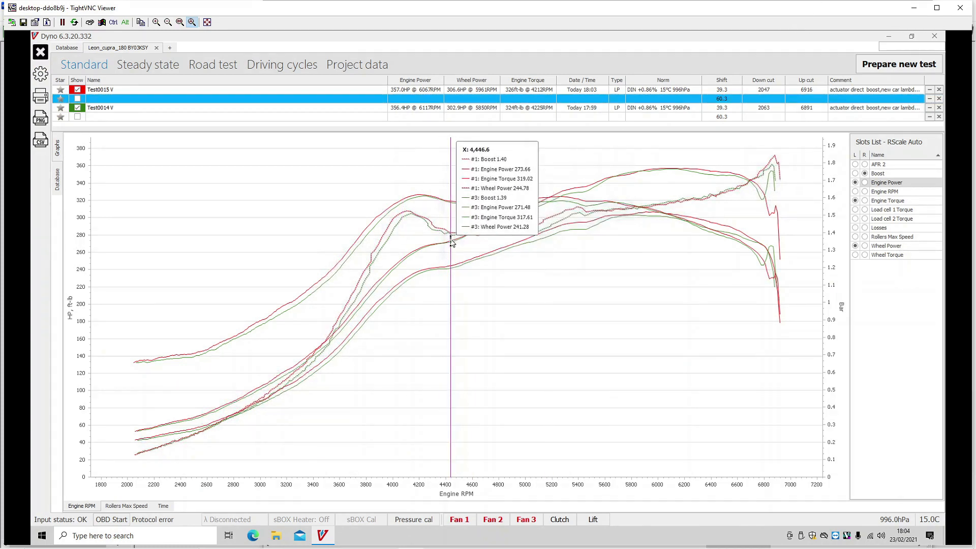
{"action": "key", "text": "alt+Tab"}
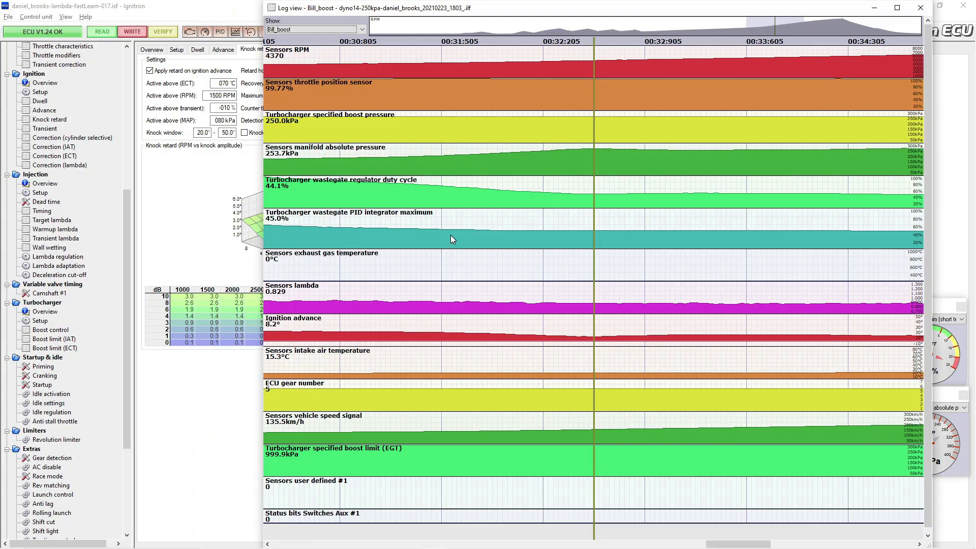
{"action": "left_click_drag", "start_coordinate": [451, 235], "coordinate": [545, 181]}
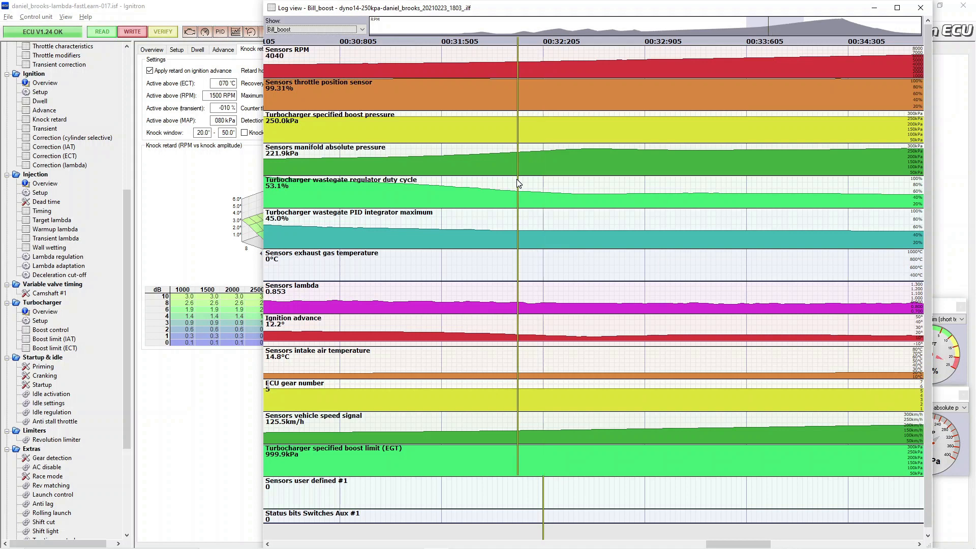
{"action": "left_click", "coordinate": [548, 186]}
{"action": "left_click_drag", "start_coordinate": [554, 186], "coordinate": [677, 182]}
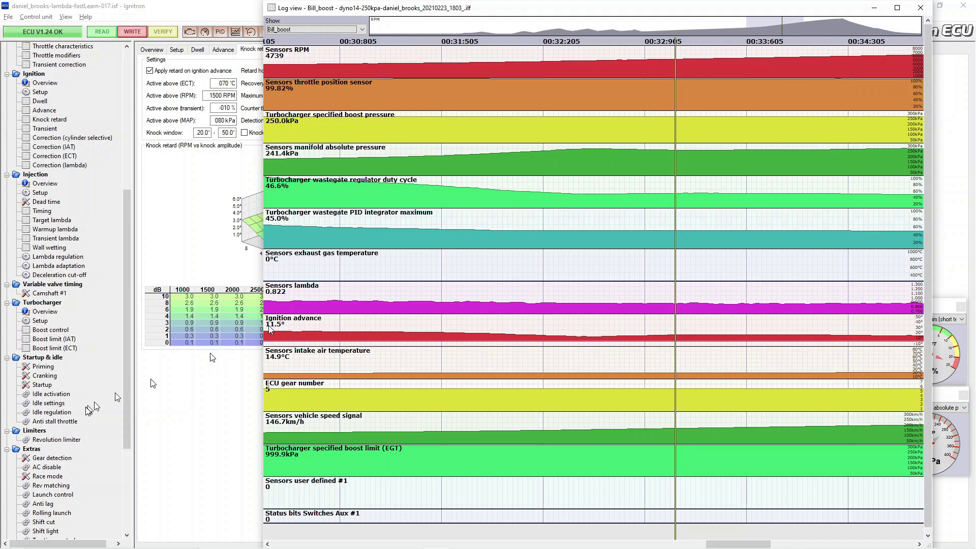
Display the turbocharger boost control map without the log view covering it and trace the logged operating point on the map
{"action": "left_click", "coordinate": [51, 330]}
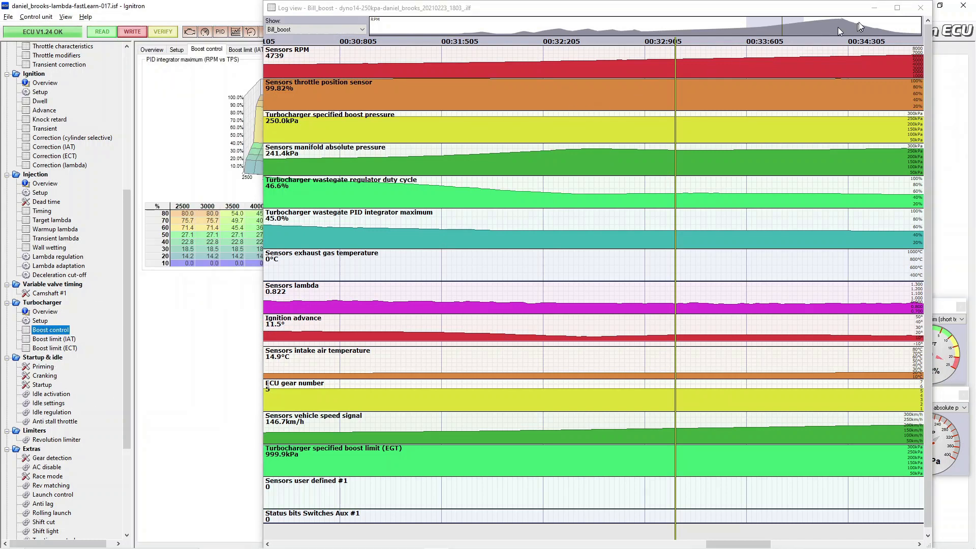
{"action": "left_click", "coordinate": [874, 8]}
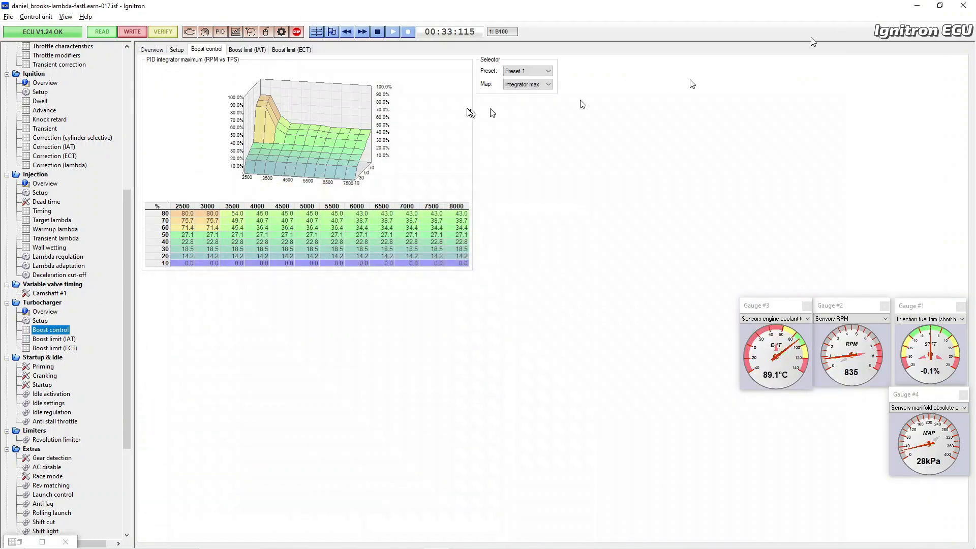
{"action": "left_click", "coordinate": [316, 32]}
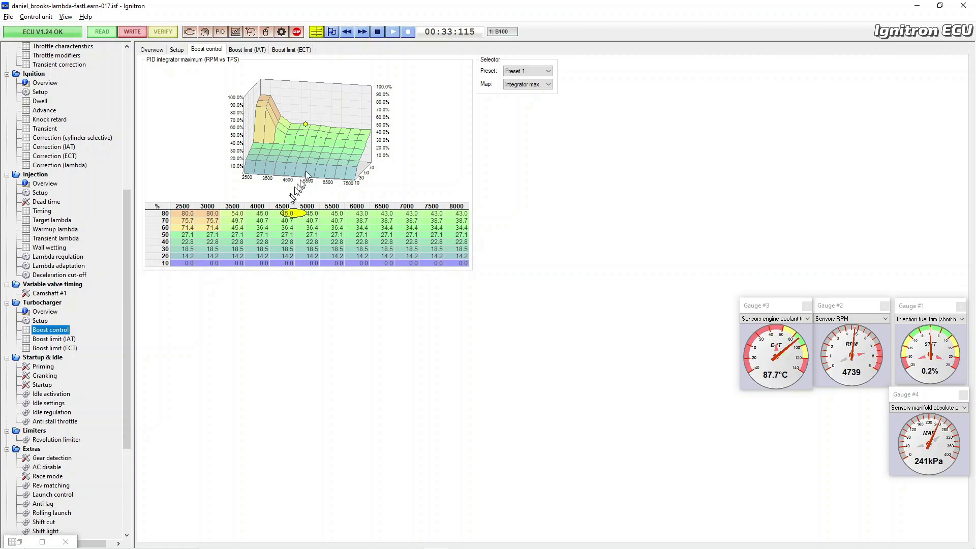
Raise the PID integrator maximum at 4000–5000 RPM to 48.5% in the 80% TPS row and 44.2% in the 70% row
{"action": "left_click", "coordinate": [288, 216]}
{"action": "left_click", "coordinate": [288, 219], "text": "shift"}
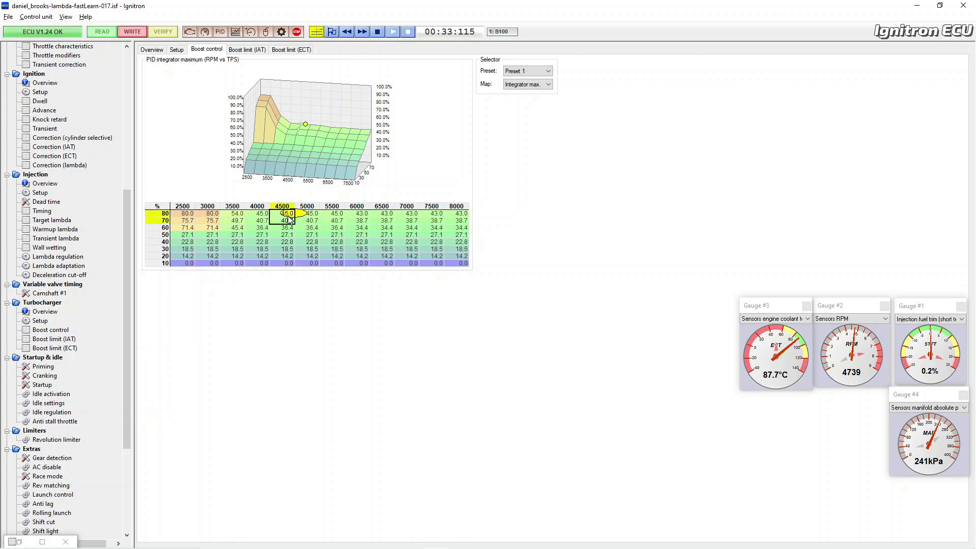
{"action": "key", "text": "Left"}
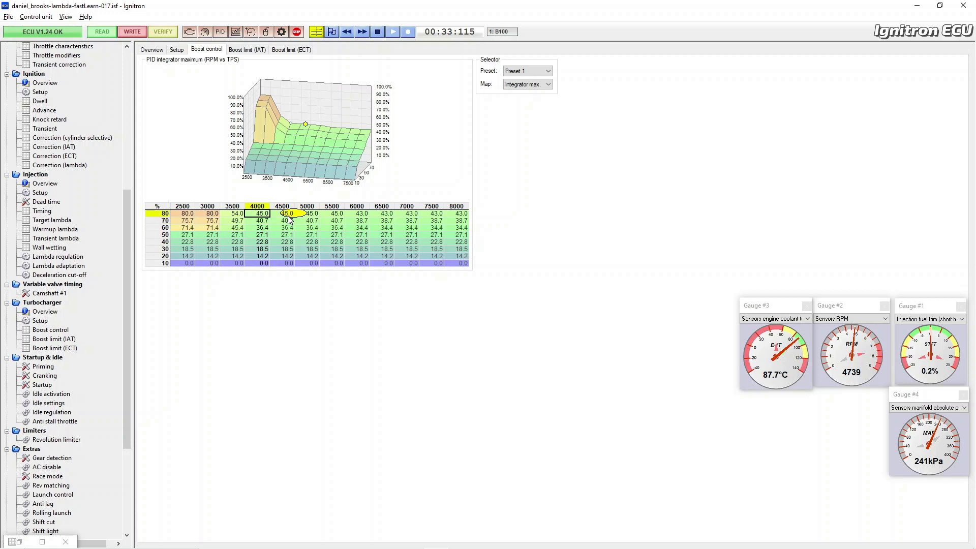
{"action": "key", "text": "shift+Right"}
{"action": "key", "text": "shift+Right"}
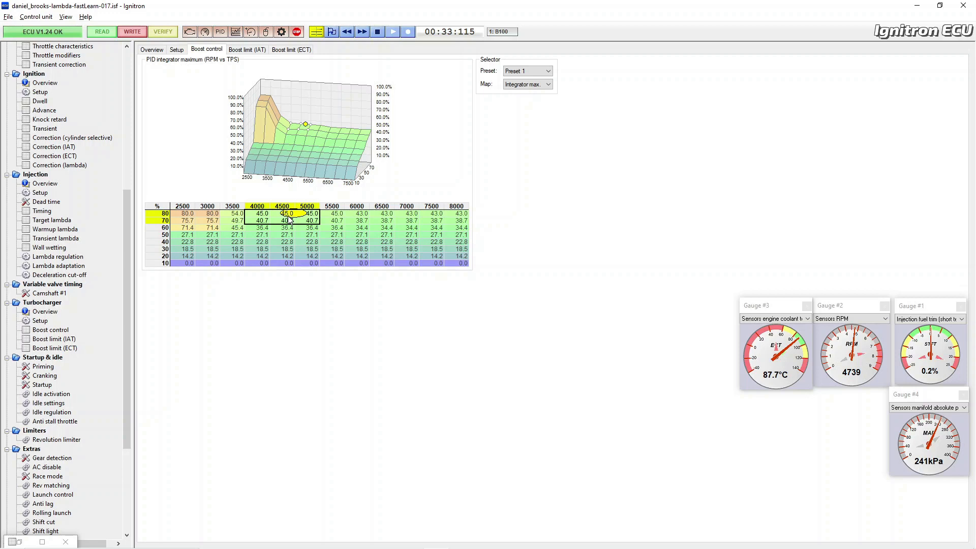
{"action": "key", "text": "plus"}
{"action": "key", "text": "plus"}
{"action": "key", "text": "plus"}
{"action": "key", "text": "plus"}
{"action": "key", "text": "plus"}
{"action": "key", "text": "plus"}
{"action": "key", "text": "plus"}
{"action": "key", "text": "plus"}
{"action": "key", "text": "plus"}
{"action": "key", "text": "plus"}
{"action": "key", "text": "plus"}
{"action": "key", "text": "plus"}
{"action": "key", "text": "plus"}
{"action": "key", "text": "plus"}
{"action": "key", "text": "plus"}
{"action": "key", "text": "plus"}
{"action": "key", "text": "plus"}
Save the ECU settings as a new file, changing the number at the end of the file name to 018
{"action": "left_click", "coordinate": [8, 16]}
{"action": "left_click", "coordinate": [31, 99]}
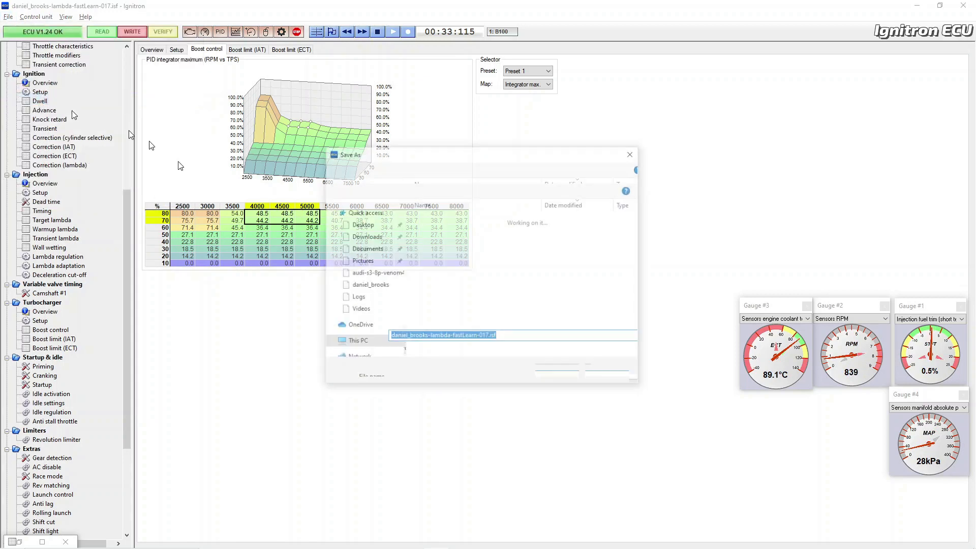
{"action": "key", "text": "End"}
{"action": "key", "text": "Left"}
{"action": "key", "text": "Left"}
{"action": "key", "text": "Left"}
{"action": "key", "text": "Left"}
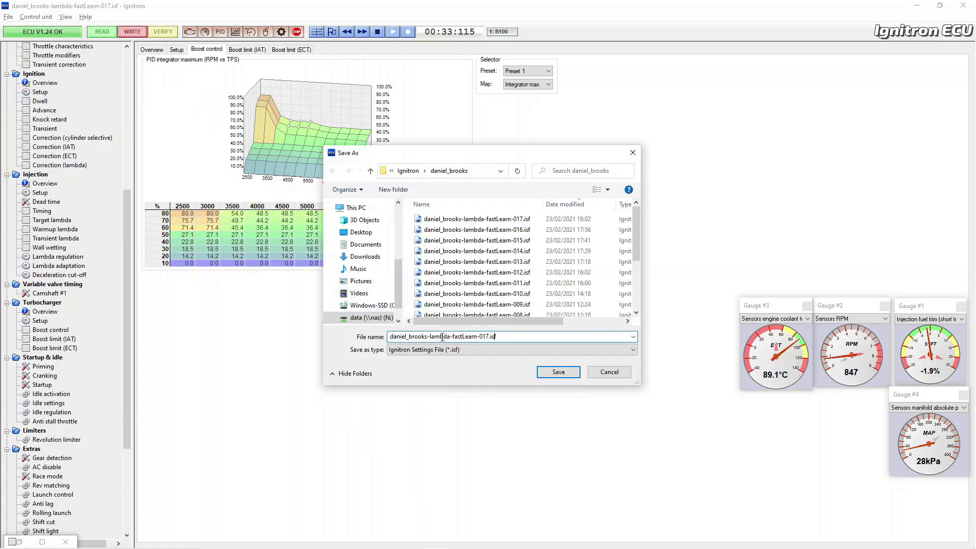
{"action": "key", "text": "BackSpace"}
{"action": "type", "text": "8"}
{"action": "key", "text": "Return"}
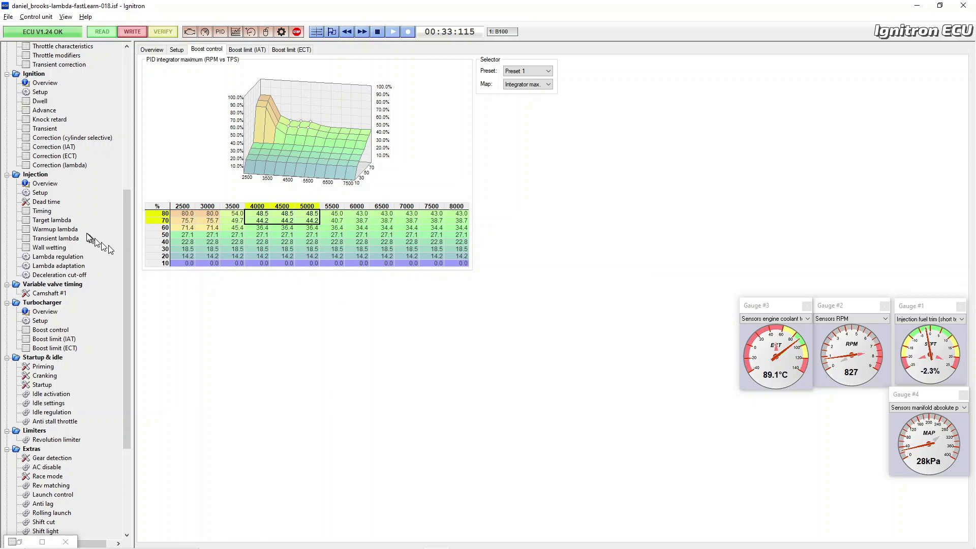
Set cylinder 4's ignition advance correction to -3.0° from 4000 to 6000 RPM and save the settings file
{"action": "left_click", "coordinate": [50, 329]}
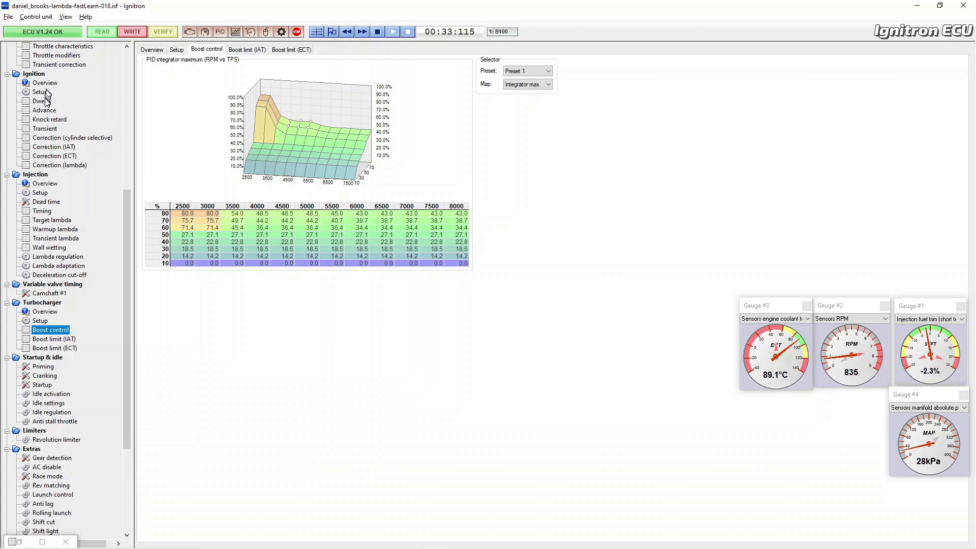
{"action": "left_click", "coordinate": [45, 111]}
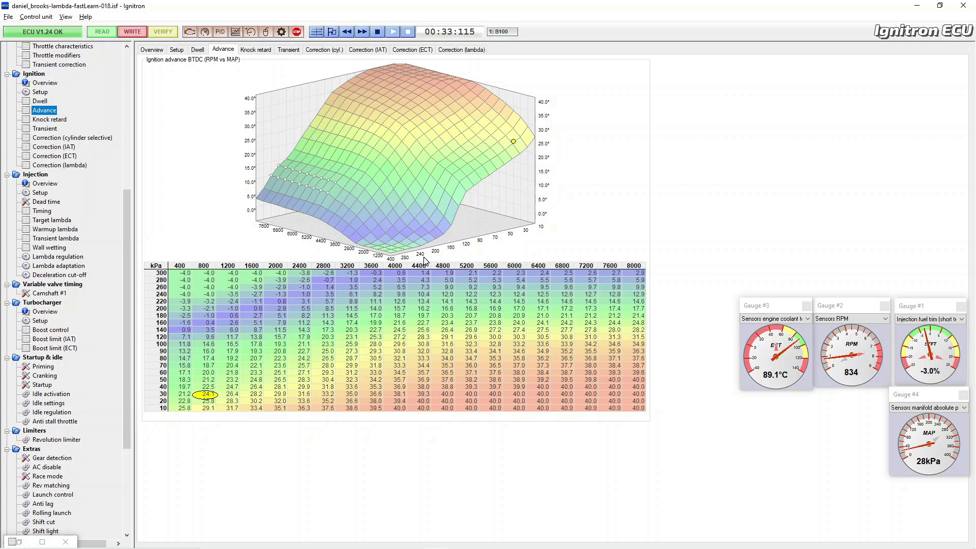
{"action": "left_click", "coordinate": [328, 51]}
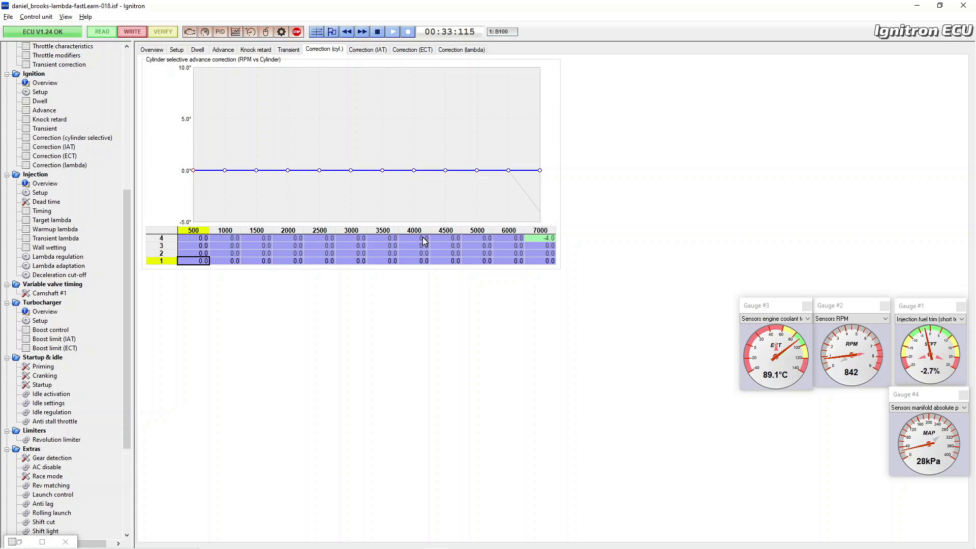
{"action": "left_click_drag", "start_coordinate": [418, 238], "coordinate": [493, 239]}
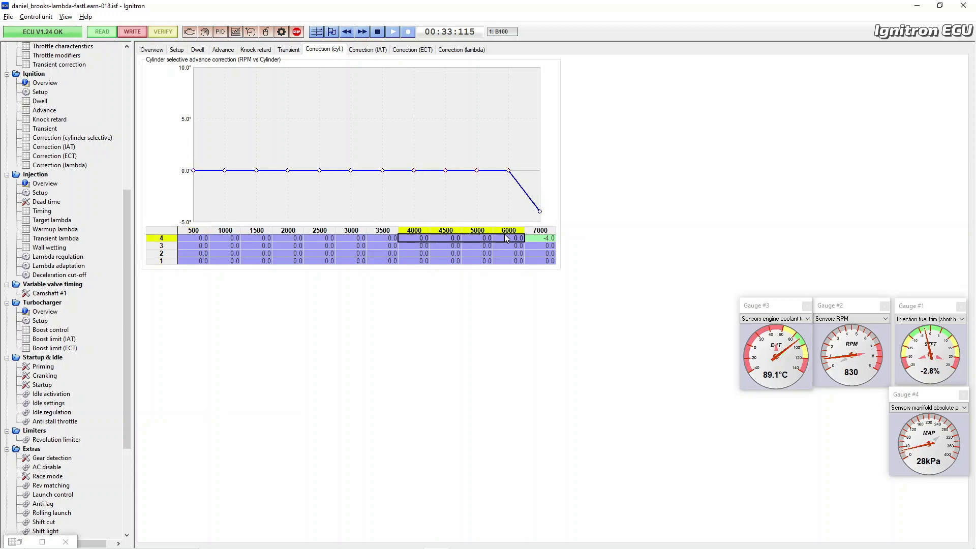
{"action": "type", "text": "-4"}
{"action": "key", "text": "Return"}
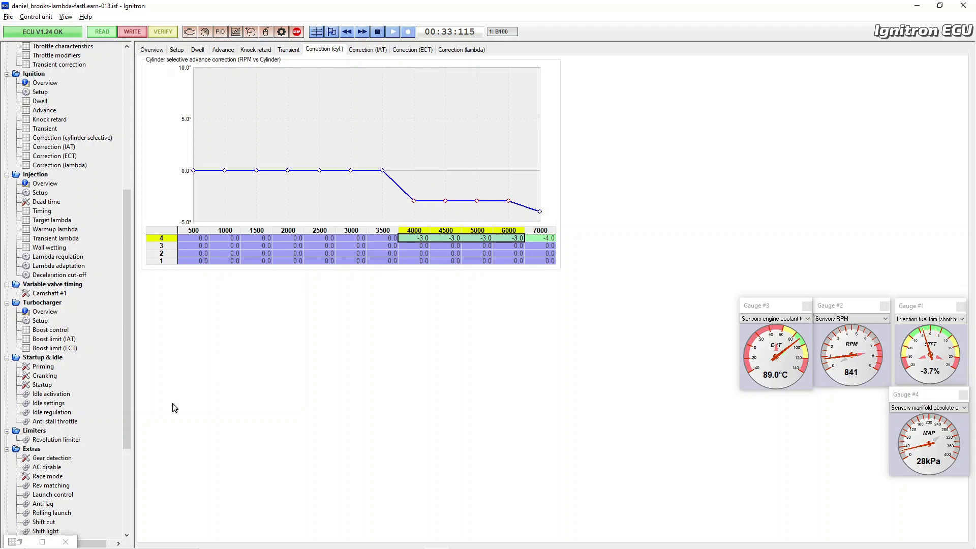
{"action": "left_click", "coordinate": [66, 542]}
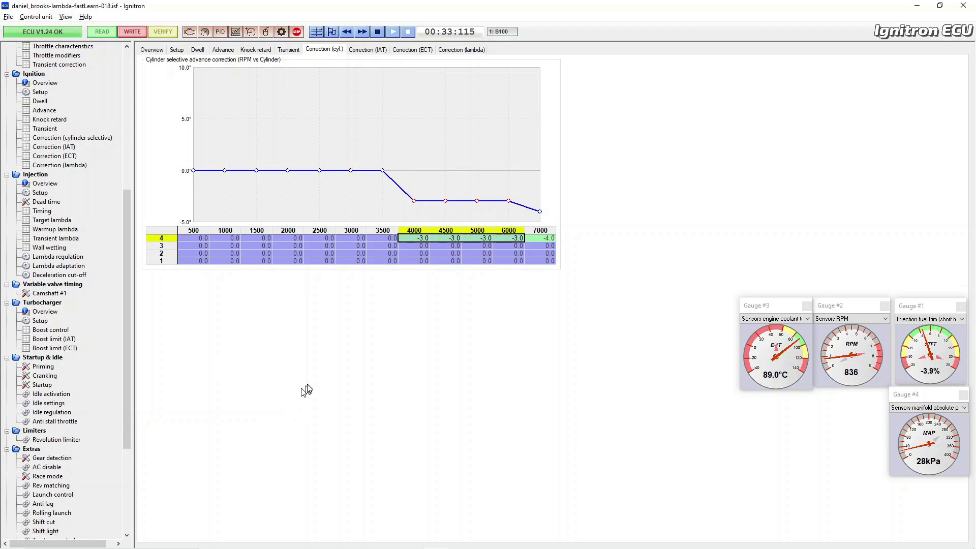
{"action": "left_click", "coordinate": [9, 16]}
{"action": "left_click", "coordinate": [34, 88]}
Start recording a new ECU log with the knock retard settings displayed, and reveal the Dyno window behind the reduced Ignitron window
{"action": "left_click", "coordinate": [408, 32]}
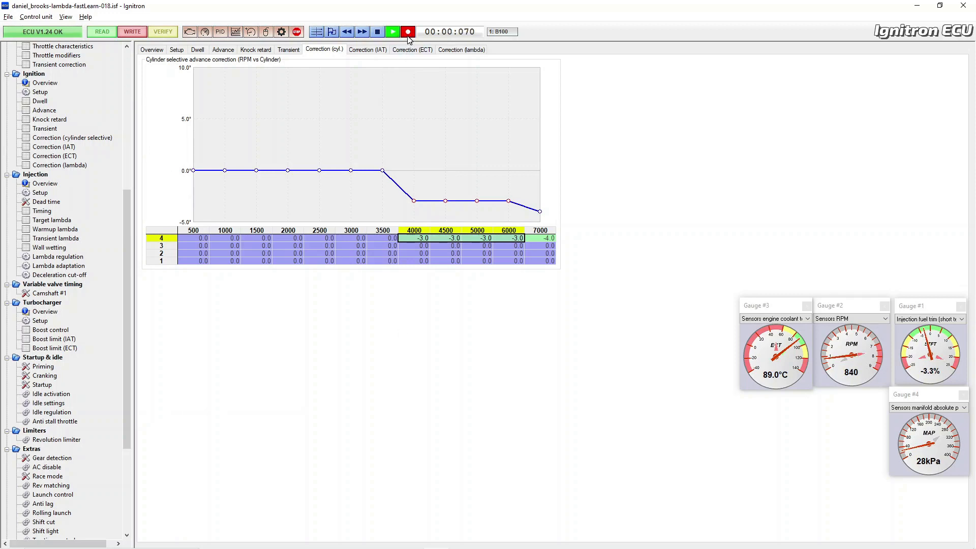
{"action": "left_click", "coordinate": [255, 49]}
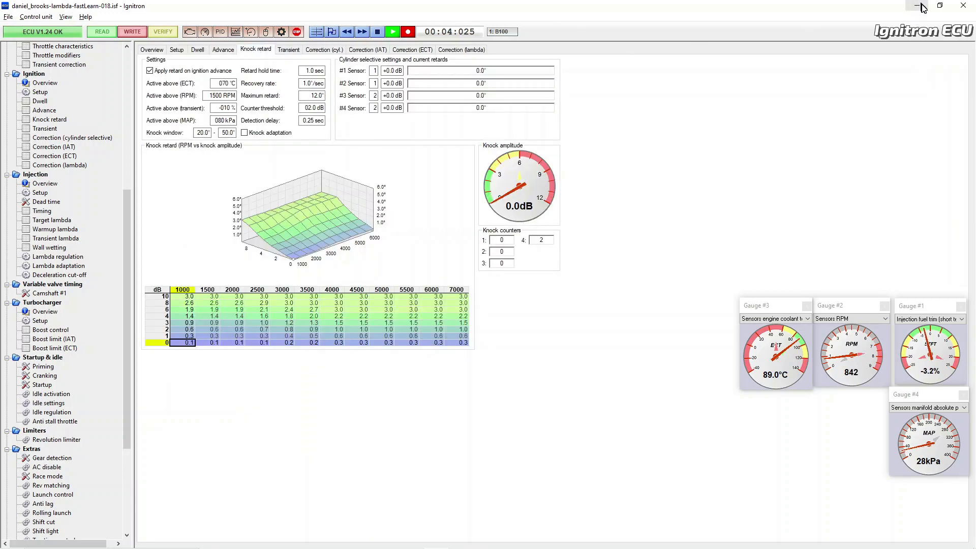
{"action": "left_click", "coordinate": [939, 6]}
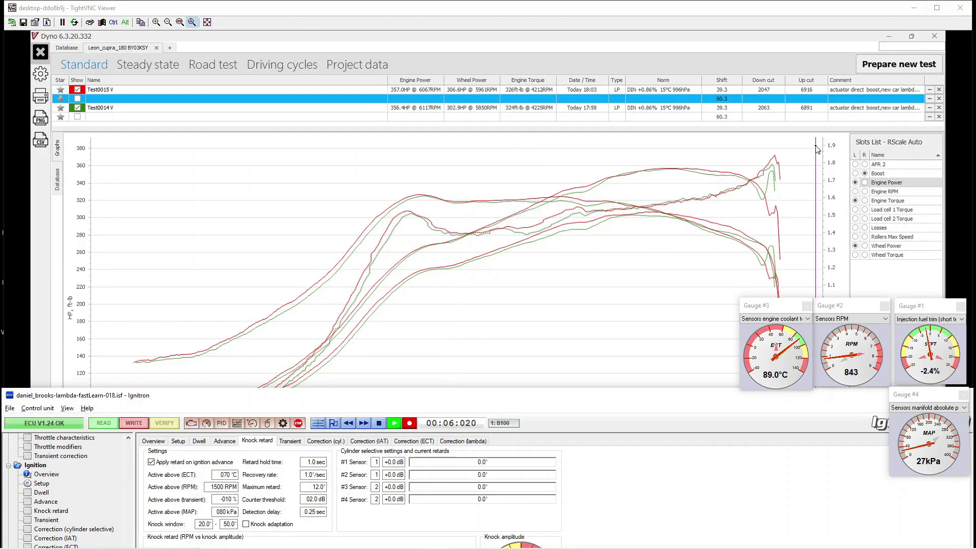
Reduce the Dyno graph to Test0015 without wheel power, and start a new test with the existing 250kpa settings
{"action": "left_click", "coordinate": [930, 107]}
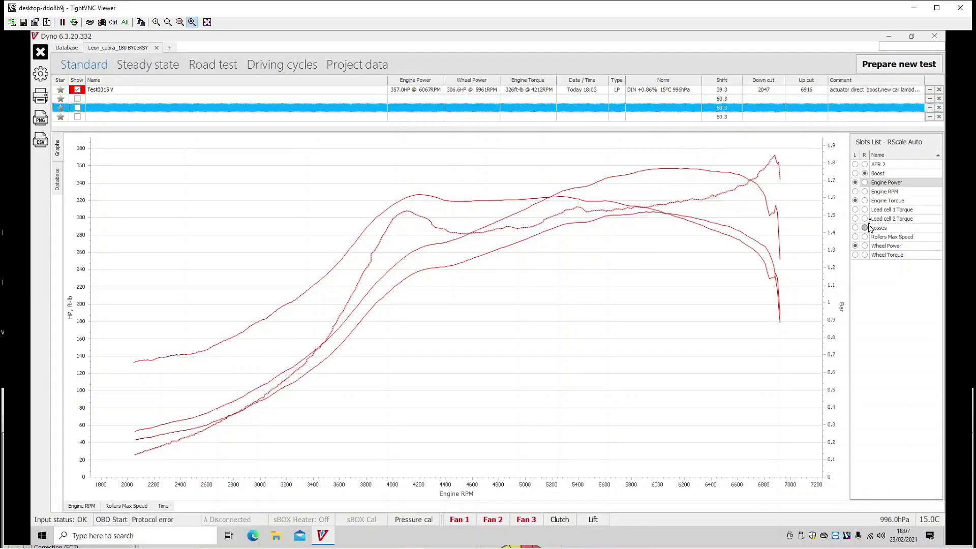
{"action": "left_click", "coordinate": [855, 247]}
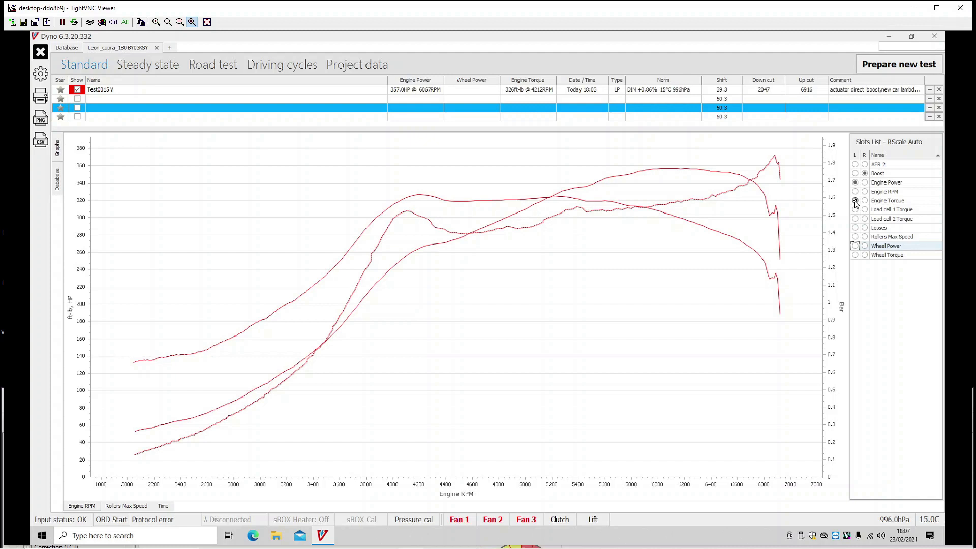
{"action": "left_click", "coordinate": [890, 70]}
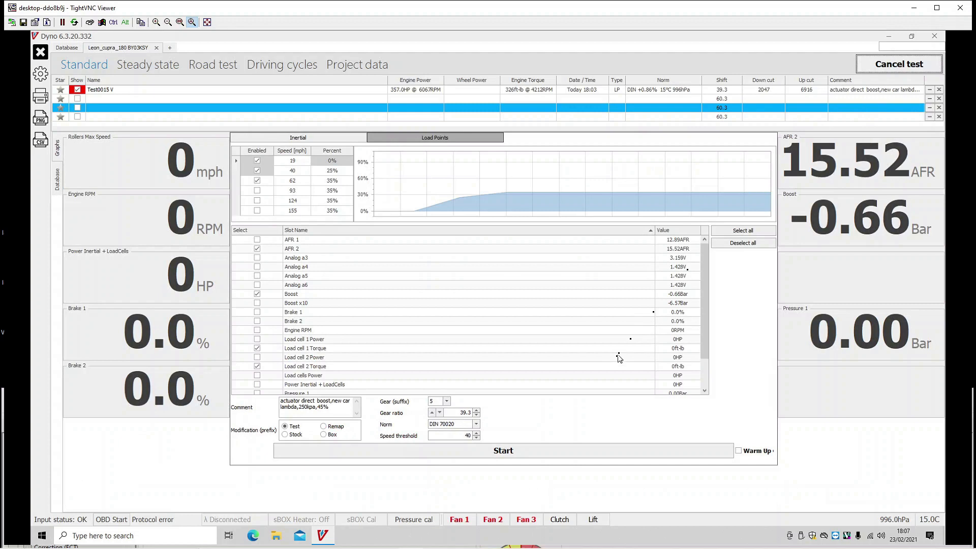
{"action": "left_click", "coordinate": [478, 452]}
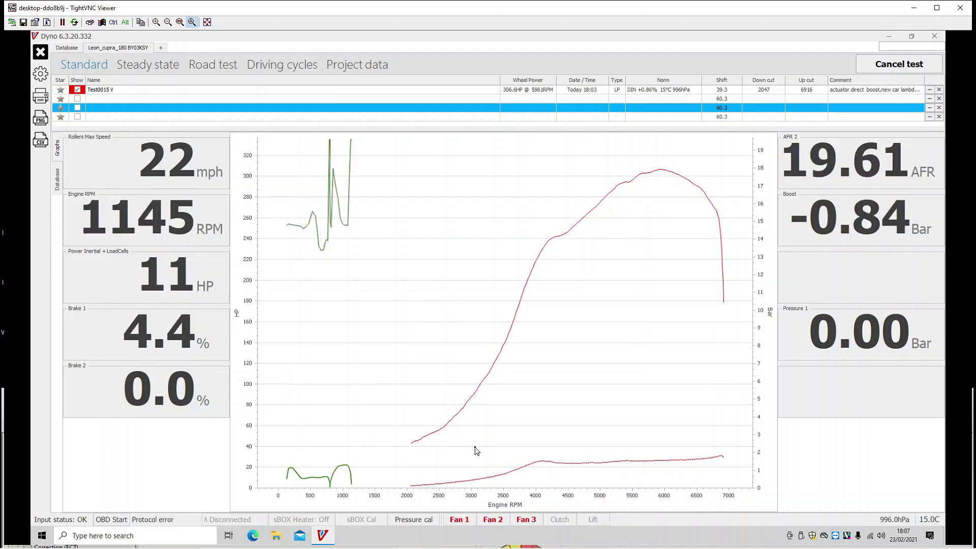
Switch back to Ignitron after the dyno pull, stop the log recording and maximise the window
{"action": "key", "text": "alt+Tab"}
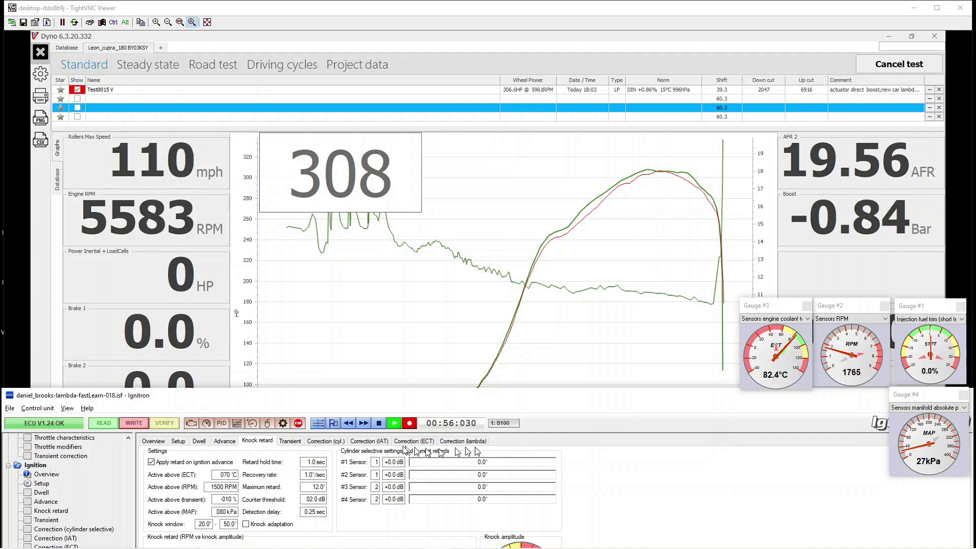
{"action": "left_click", "coordinate": [378, 423]}
{"action": "double_click", "coordinate": [395, 402]}
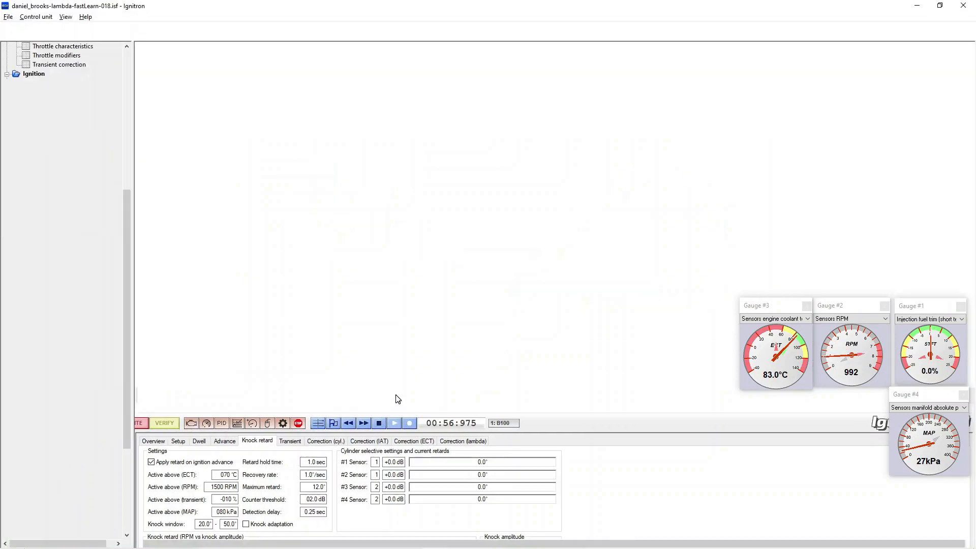
Save the recorded ECU log with the prefix dyno15-250kpa- in front of the suggested file name
{"action": "left_click", "coordinate": [8, 16]}
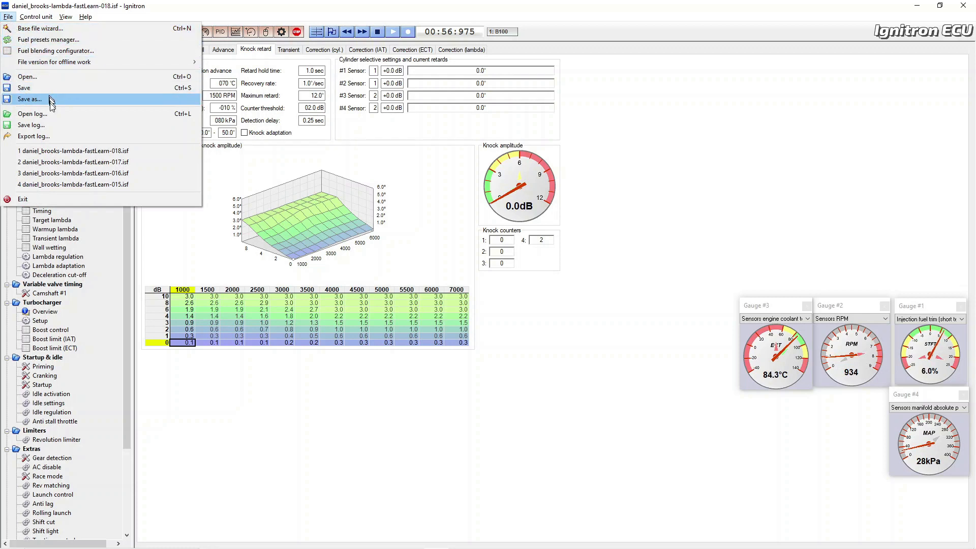
{"action": "left_click", "coordinate": [54, 125]}
{"action": "key", "text": "Home"}
{"action": "type", "text": "dyno"}
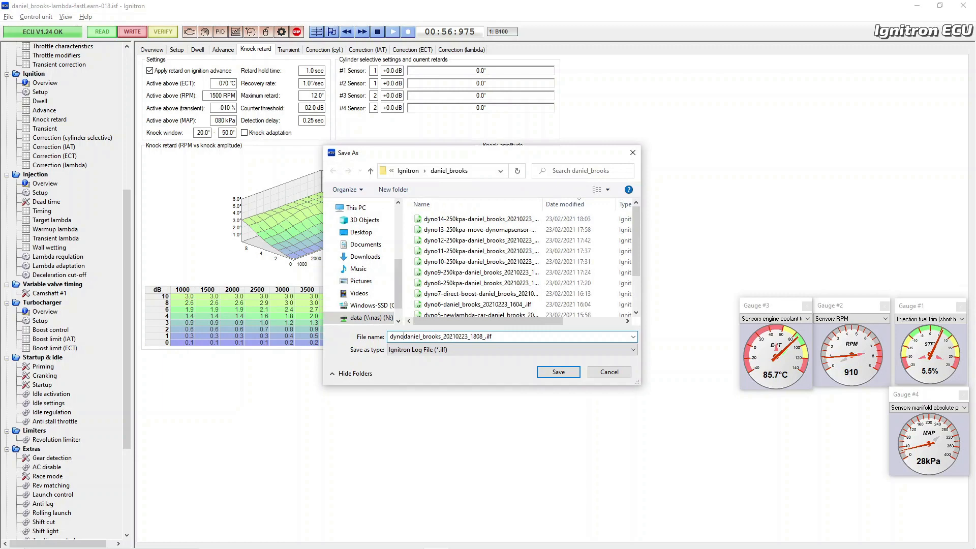
{"action": "type", "text": "15-250kpa-"}
{"action": "key", "text": "Return"}
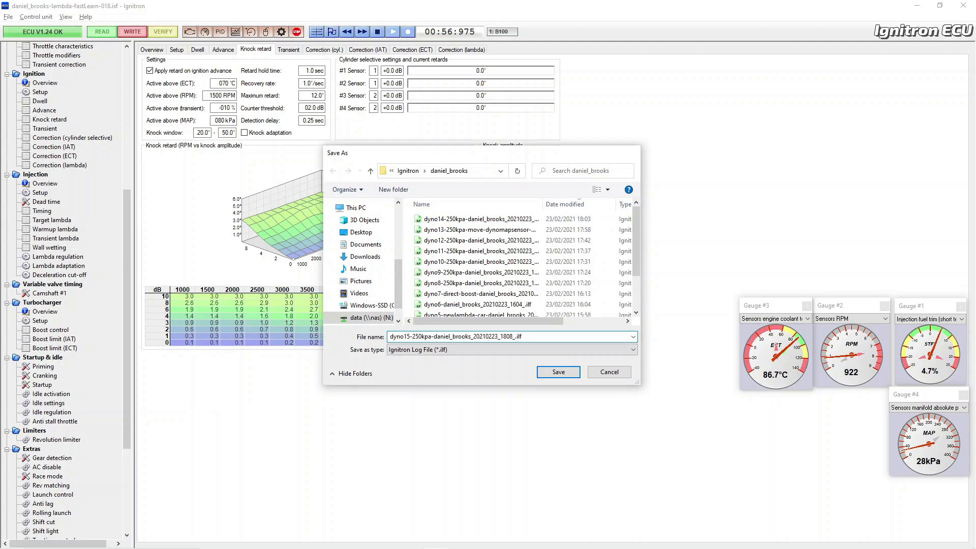
Open the saved dyno15-250kpa log, extend the log view to full height and go to the high-RPM part of the pull
{"action": "left_click", "coordinate": [8, 17]}
{"action": "left_click", "coordinate": [15, 114]}
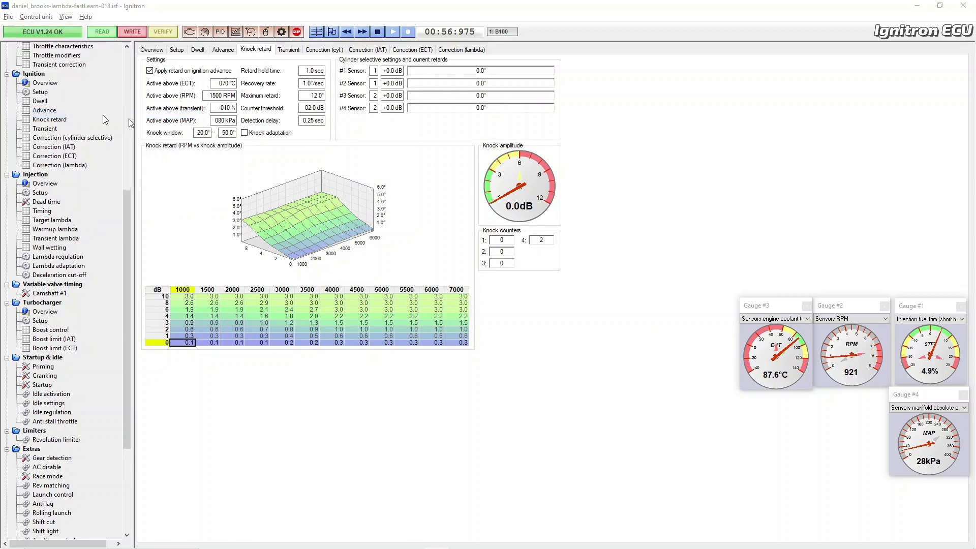
{"action": "double_click", "coordinate": [455, 222]}
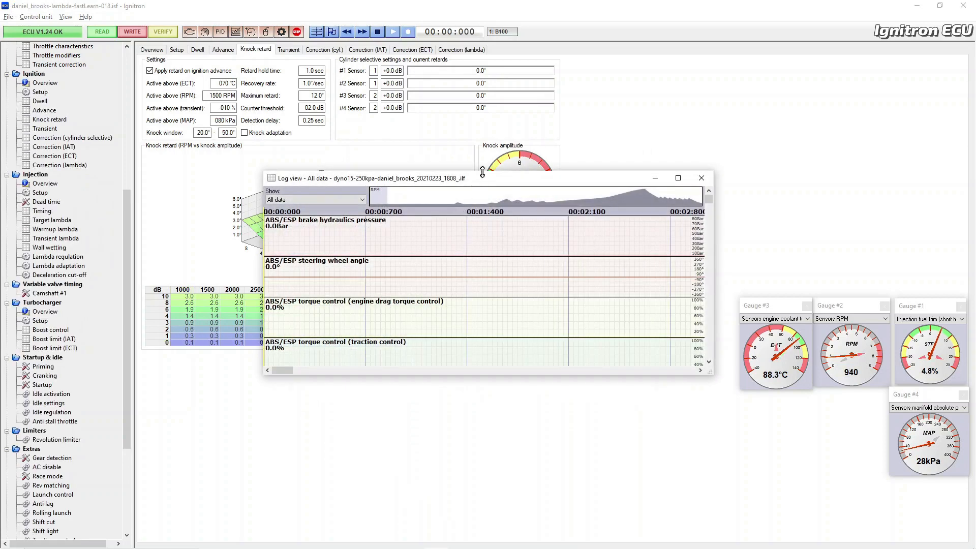
{"action": "double_click", "coordinate": [482, 168]}
{"action": "left_click", "coordinate": [625, 25]}
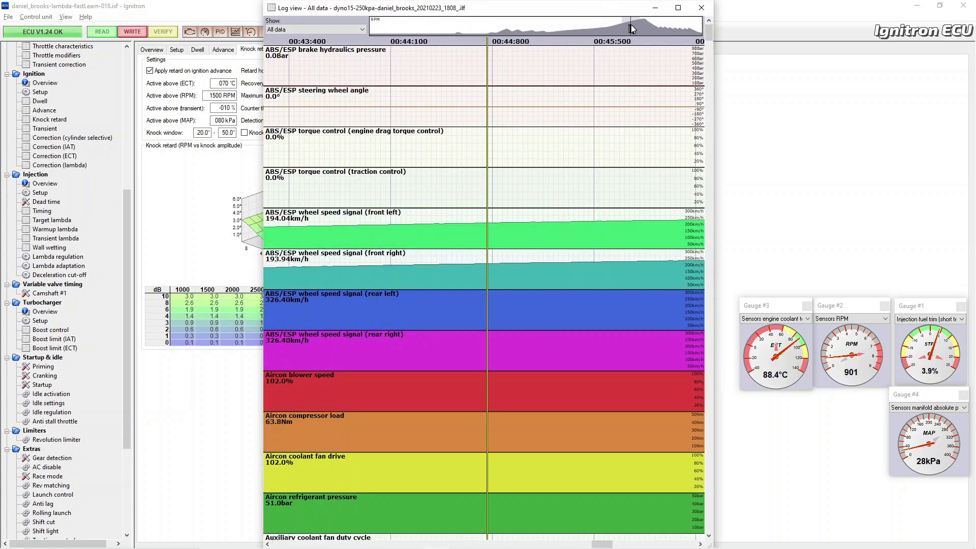
Show the Bill_ign channel set and inspect the knock retard of all cylinders between about 5500 and 6200 RPM
{"action": "left_click", "coordinate": [351, 29]}
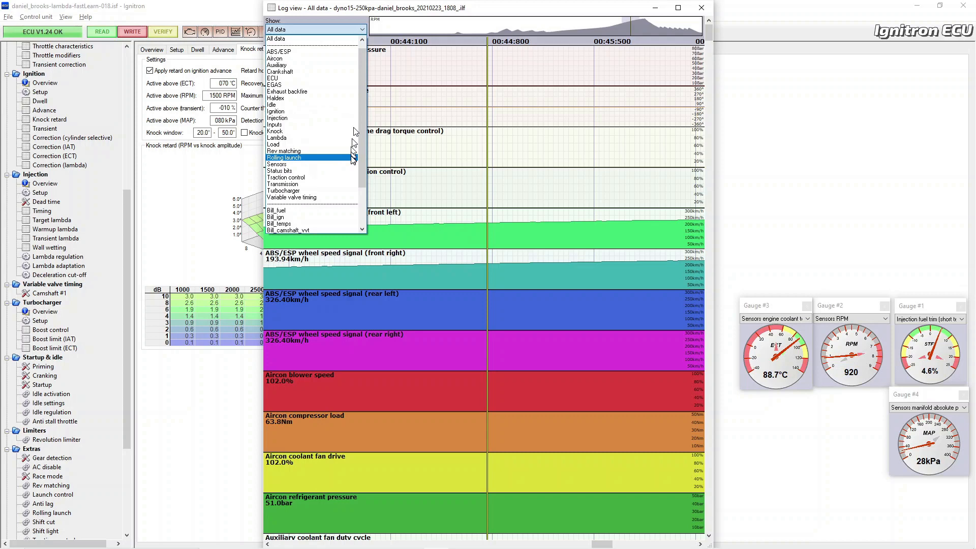
{"action": "left_click", "coordinate": [353, 219]}
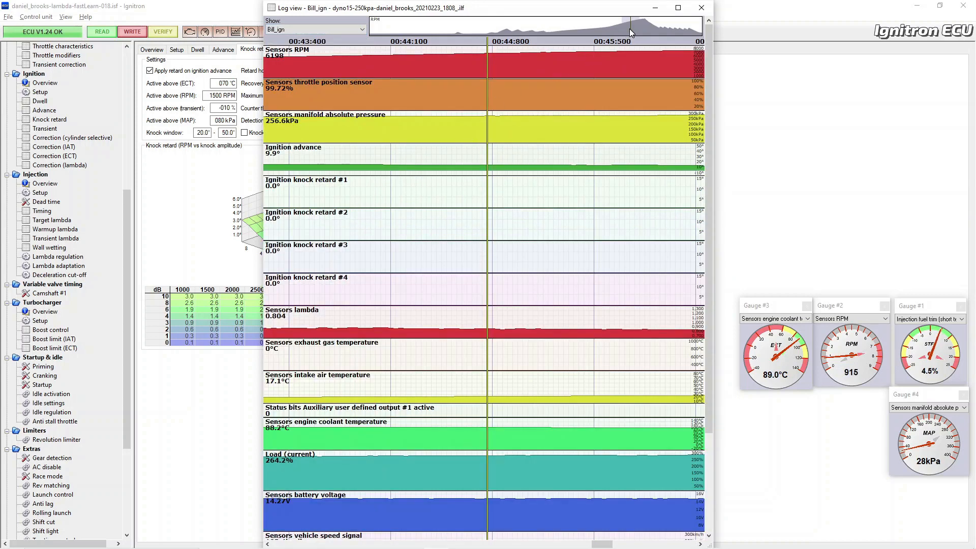
{"action": "left_click_drag", "start_coordinate": [629, 29], "coordinate": [624, 29]}
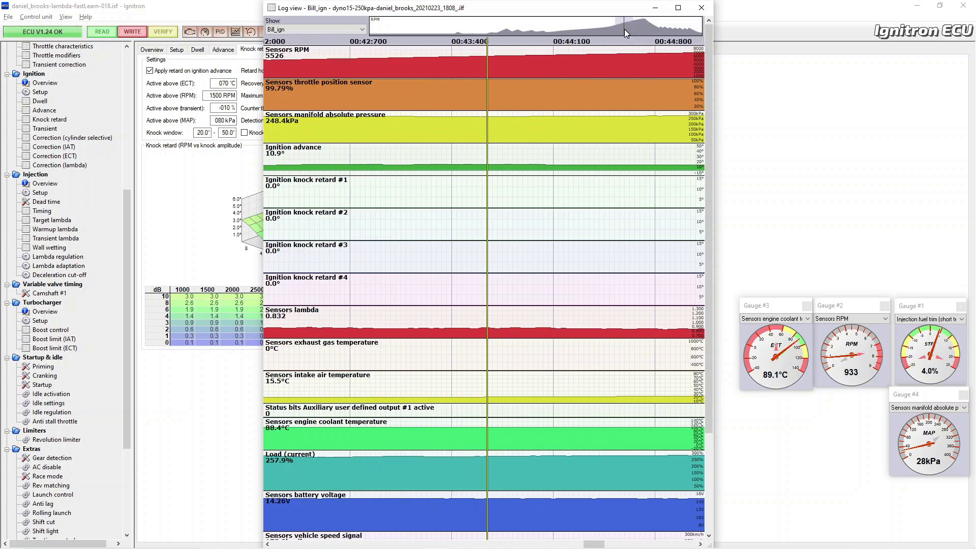
{"action": "left_click_drag", "start_coordinate": [624, 29], "coordinate": [629, 31]}
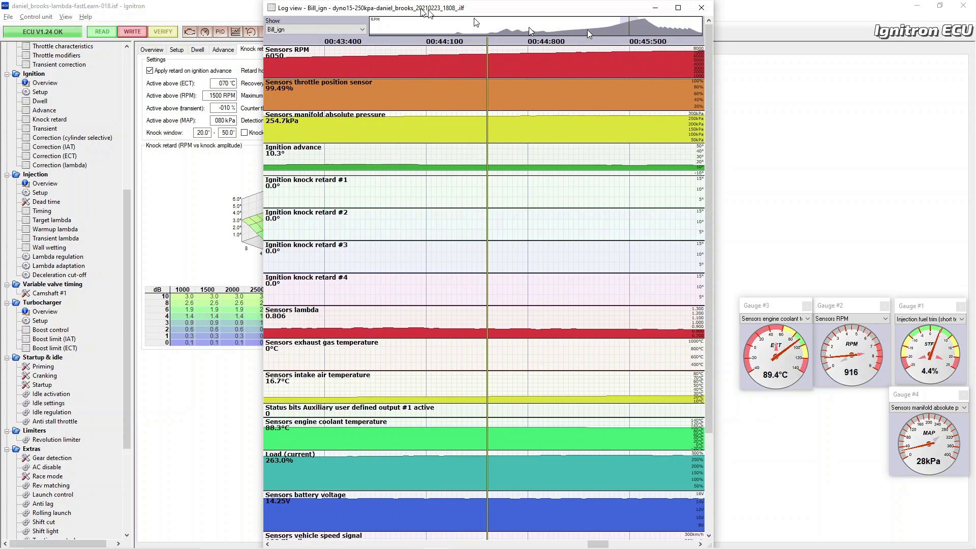
Show the Bill_boost channel set and inspect manifold pressure and wastegate duty cycle from about 5300 back to 4000 RPM
{"action": "left_click", "coordinate": [361, 29]}
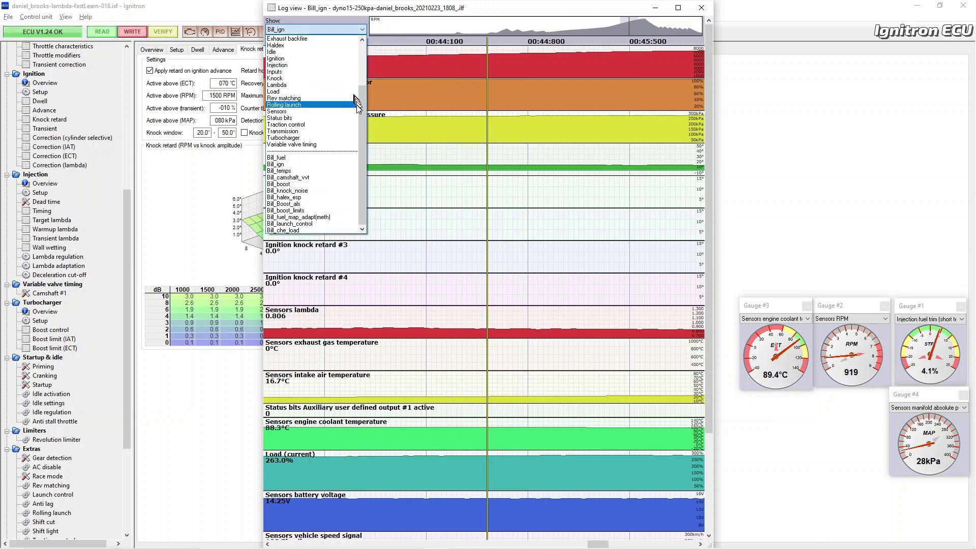
{"action": "left_click", "coordinate": [343, 184]}
{"action": "left_click_drag", "start_coordinate": [445, 196], "coordinate": [315, 122]}
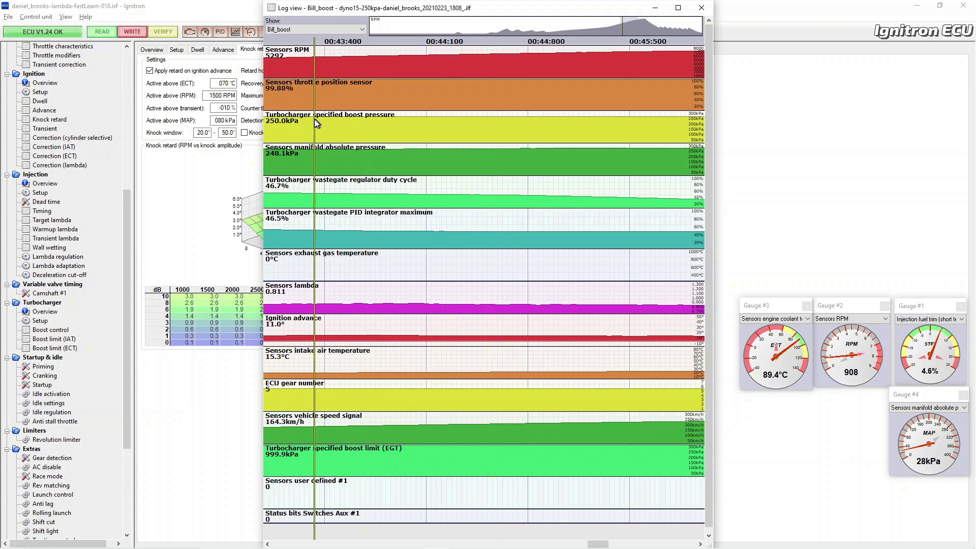
{"action": "scroll", "coordinate": [337, 104], "scroll_direction": "up", "scroll_amount": 5}
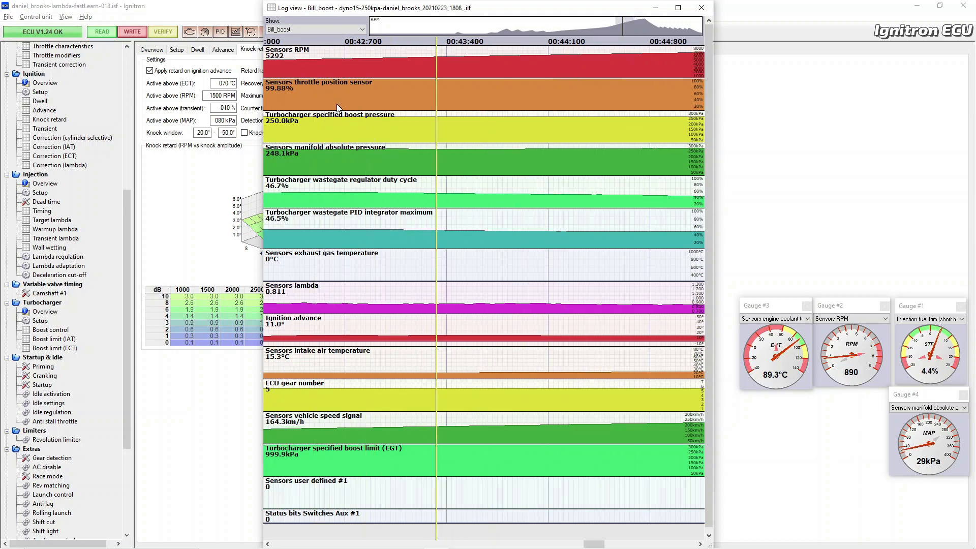
{"action": "left_click", "coordinate": [337, 104]}
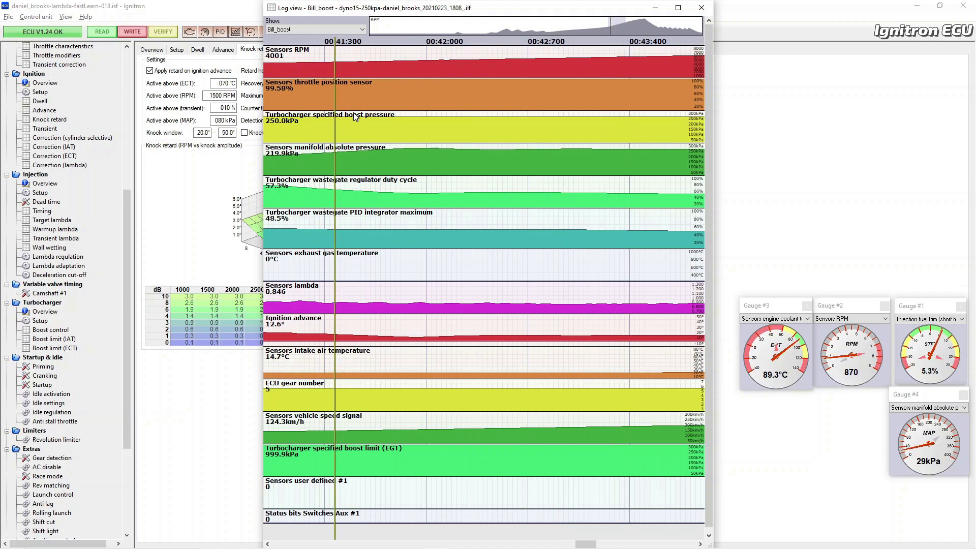
Inspect manifold pressure and wastegate duty cycle against the 250 kPa boost target from about 4000 to 5030 RPM
{"action": "left_click_drag", "start_coordinate": [341, 163], "coordinate": [394, 169]}
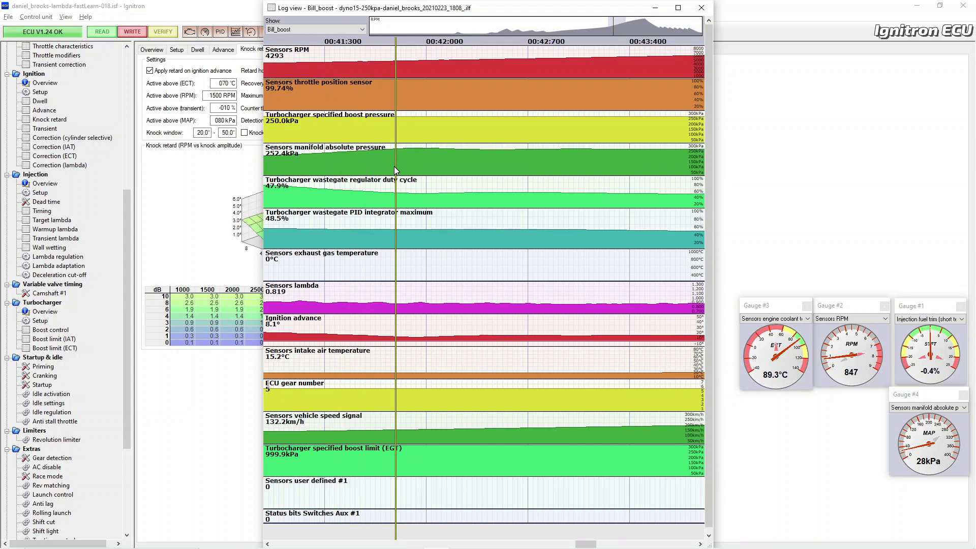
{"action": "left_click", "coordinate": [411, 165]}
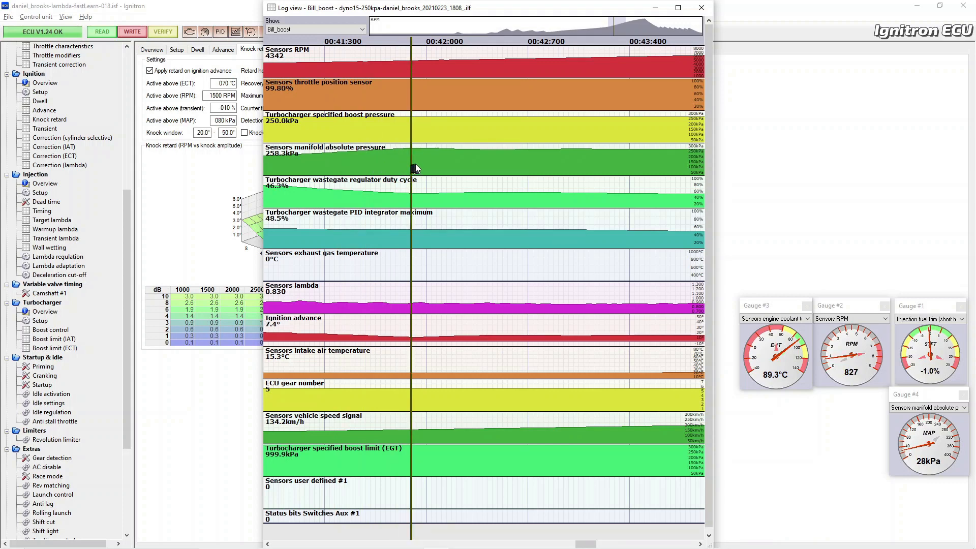
{"action": "left_click", "coordinate": [428, 165]}
{"action": "left_click", "coordinate": [441, 164]}
{"action": "left_click", "coordinate": [452, 164]}
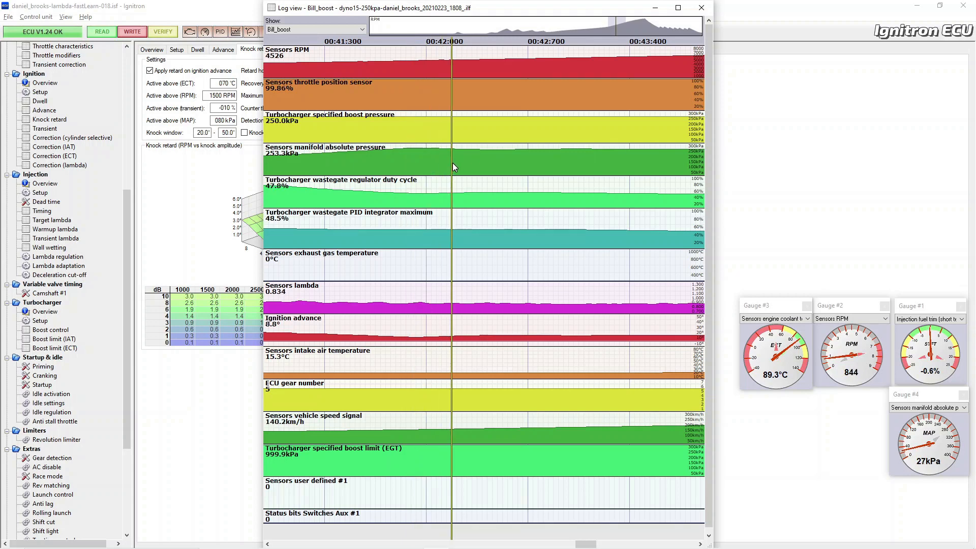
{"action": "left_click", "coordinate": [466, 164]}
{"action": "left_click", "coordinate": [477, 164]}
{"action": "left_click", "coordinate": [492, 164]}
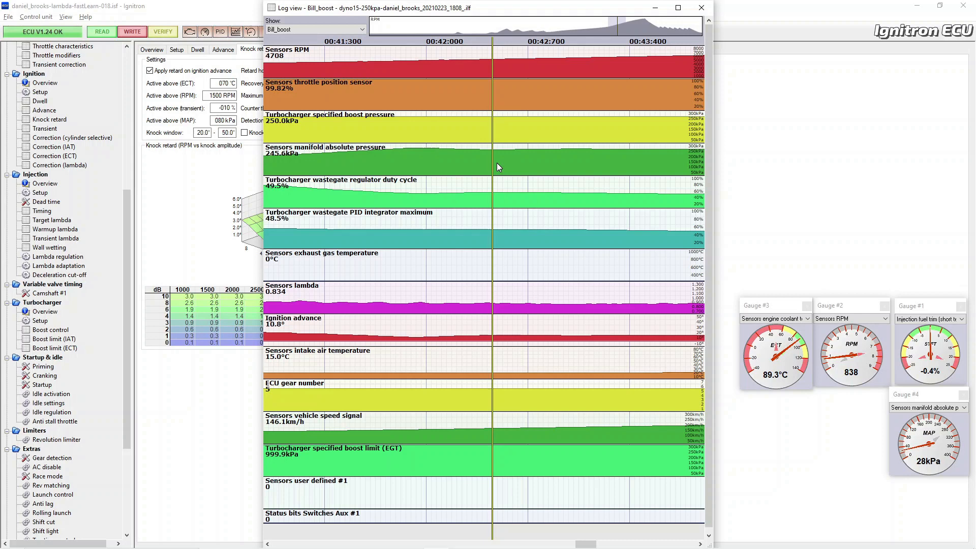
{"action": "left_click", "coordinate": [502, 163]}
{"action": "left_click", "coordinate": [511, 160]}
{"action": "left_click", "coordinate": [522, 158]}
{"action": "left_click", "coordinate": [537, 158]}
{"action": "left_click", "coordinate": [547, 157]}
{"action": "left_click", "coordinate": [558, 160]}
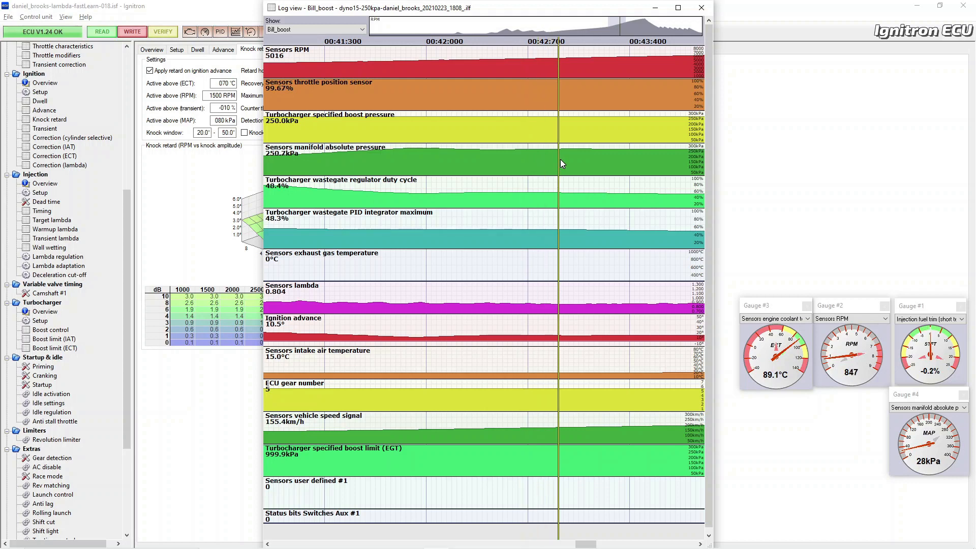
{"action": "left_click", "coordinate": [564, 160]}
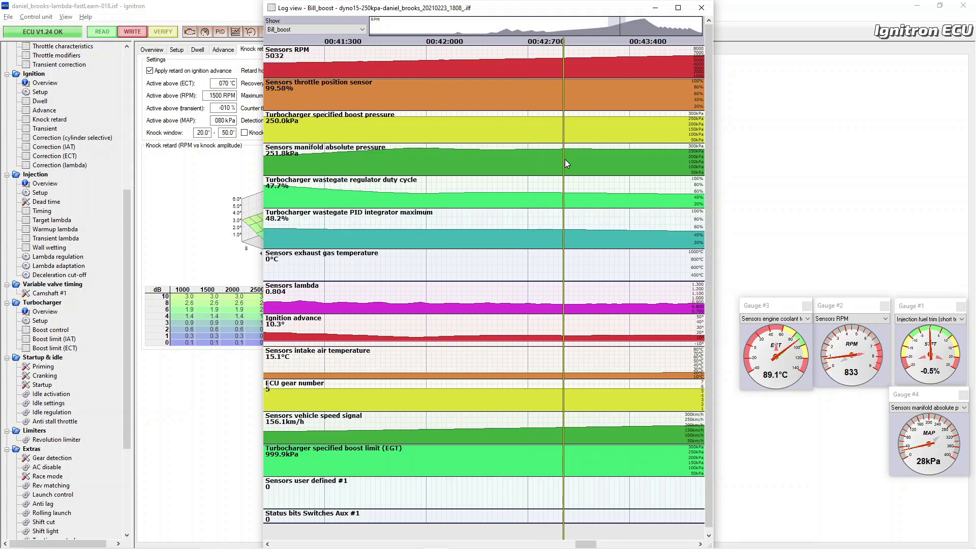
Switch to the dyno software, hide the wheel power, engine torque and engine power curves, and compare both runs' boost around 4200 and 4900 RPM
{"action": "key", "text": "alt+Tab"}
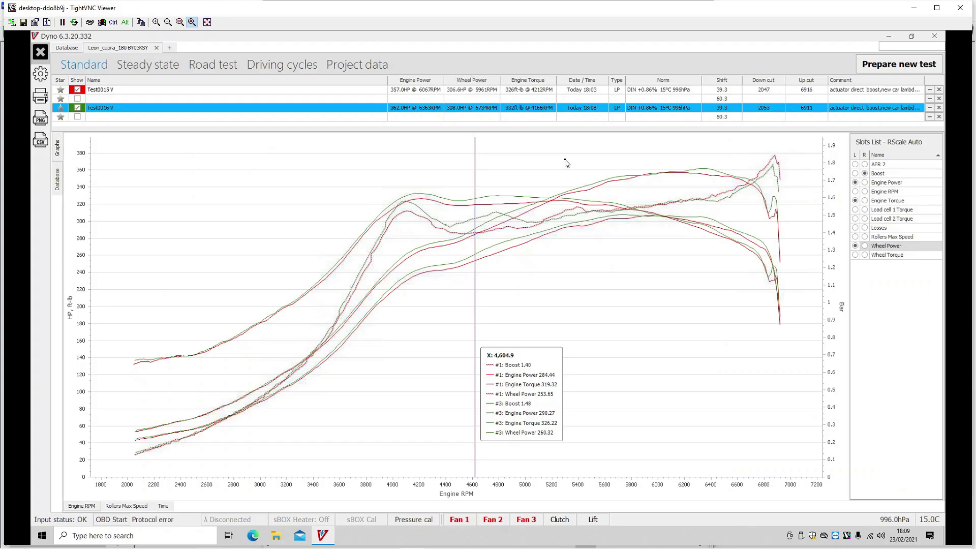
{"action": "left_click", "coordinate": [565, 161]}
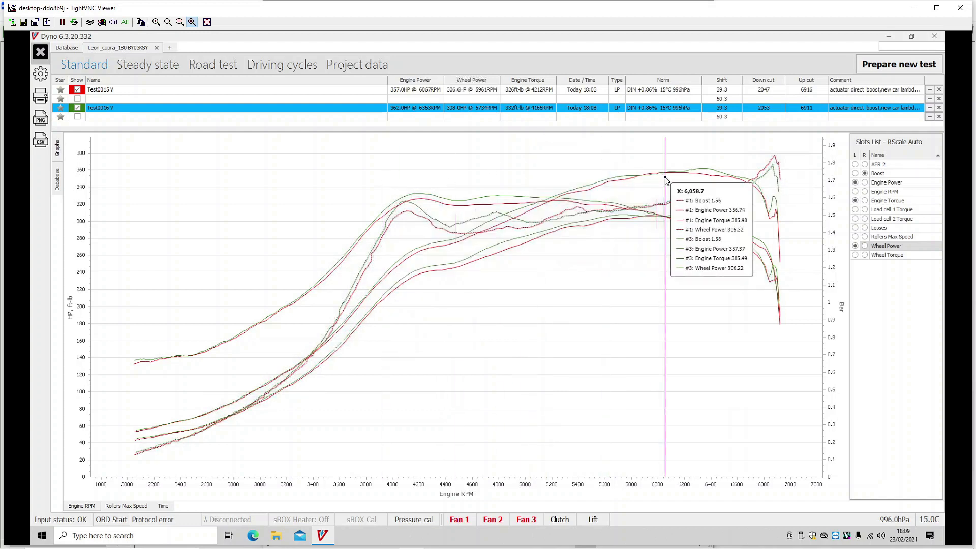
{"action": "left_click", "coordinate": [855, 246]}
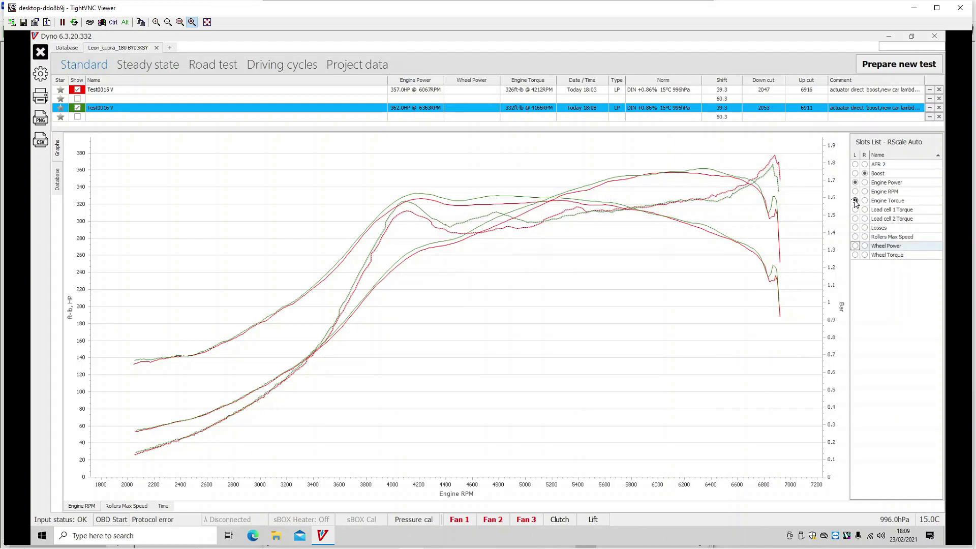
{"action": "left_click", "coordinate": [856, 201]}
{"action": "left_click", "coordinate": [855, 183]}
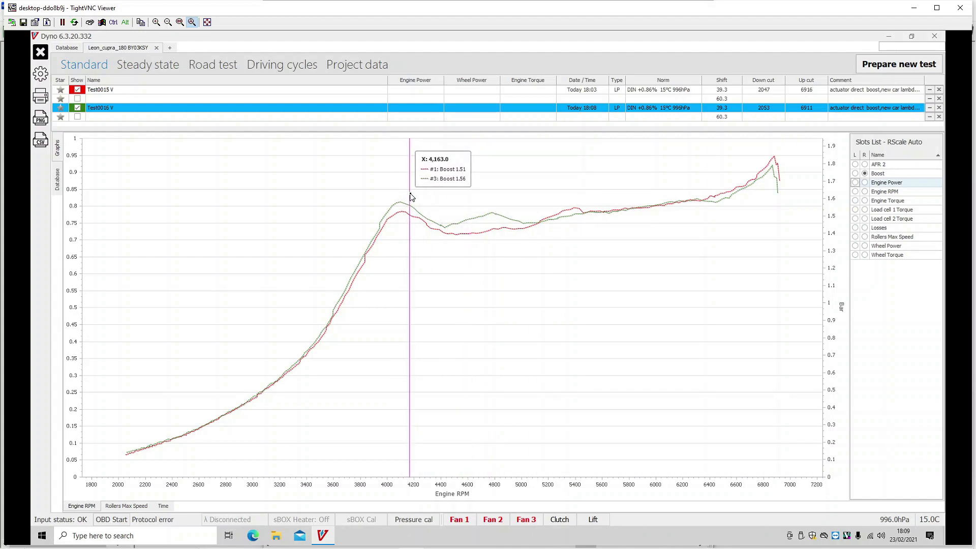
{"action": "left_click", "coordinate": [504, 196]}
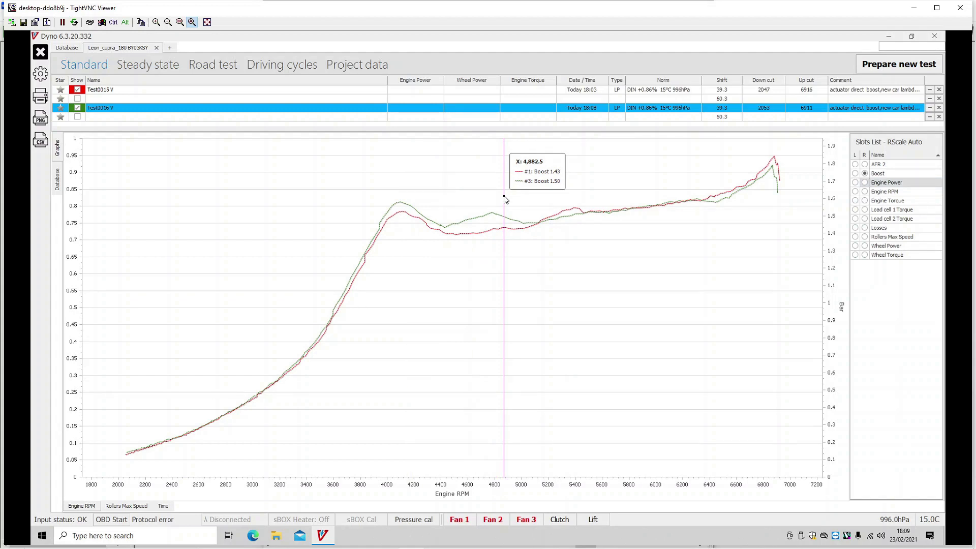
Return to the ECU log and inspect manifold pressure and wastegate duty cycle between about 4750 and 4100 RPM
{"action": "key", "text": "alt+Tab"}
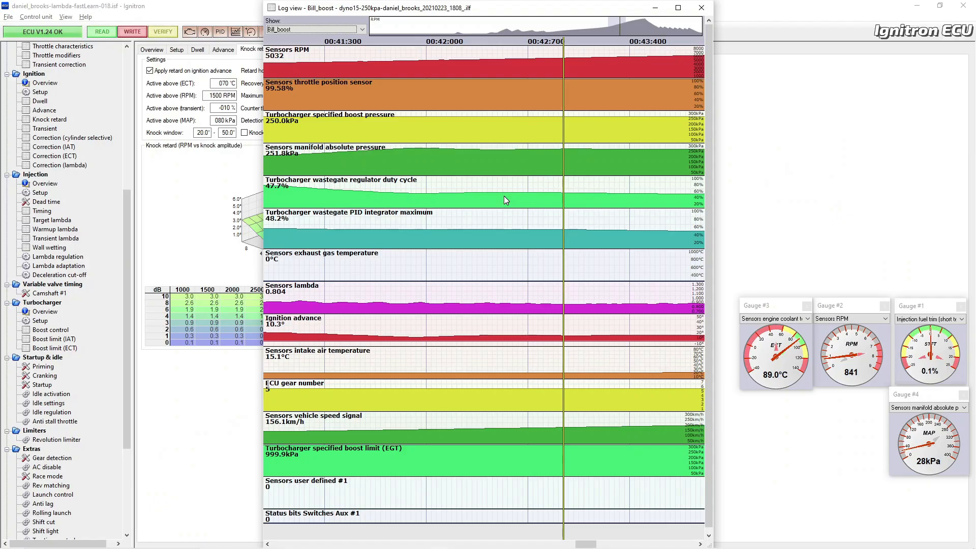
{"action": "left_click", "coordinate": [503, 160]}
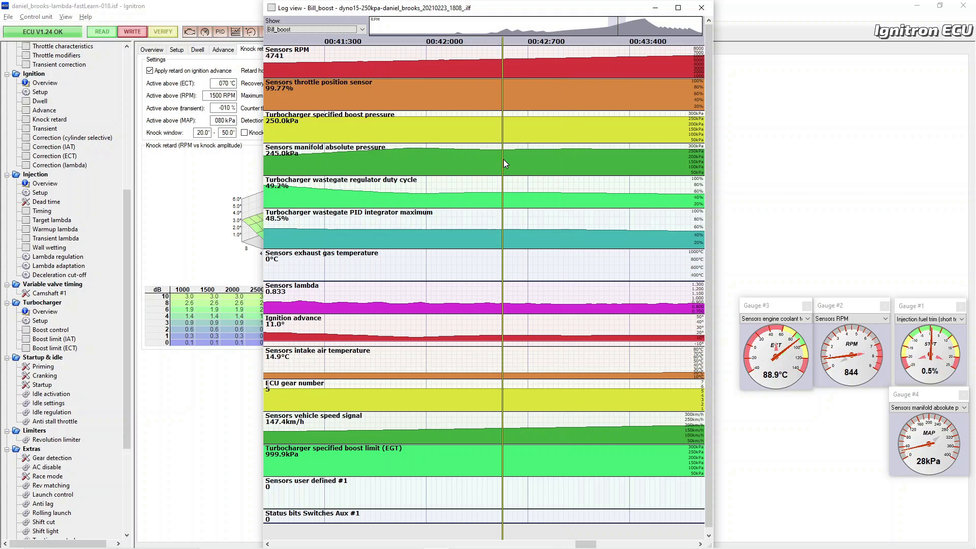
{"action": "left_click", "coordinate": [428, 131]}
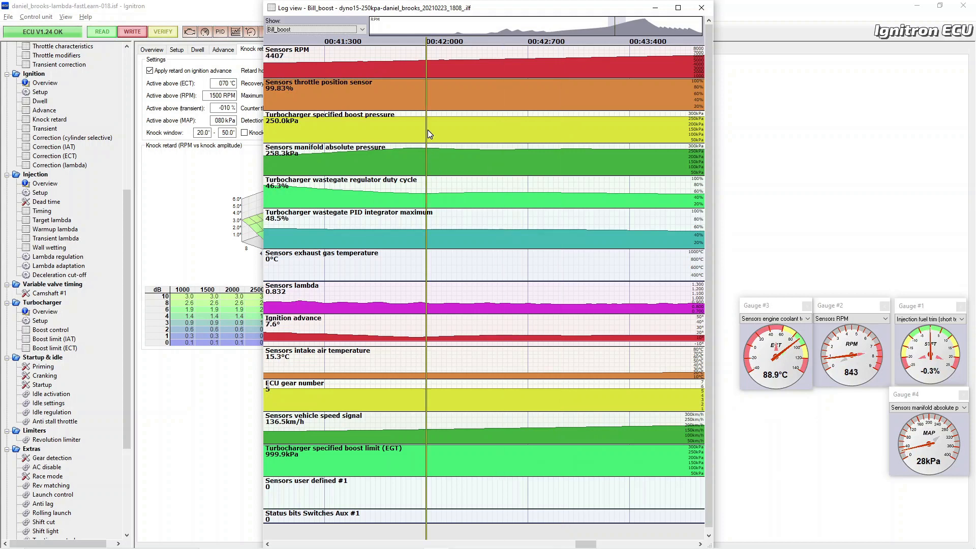
{"action": "left_click", "coordinate": [367, 127]}
{"action": "left_click", "coordinate": [370, 155]}
{"action": "left_click", "coordinate": [351, 161]}
{"action": "left_click", "coordinate": [376, 164]}
{"action": "left_click", "coordinate": [365, 202]}
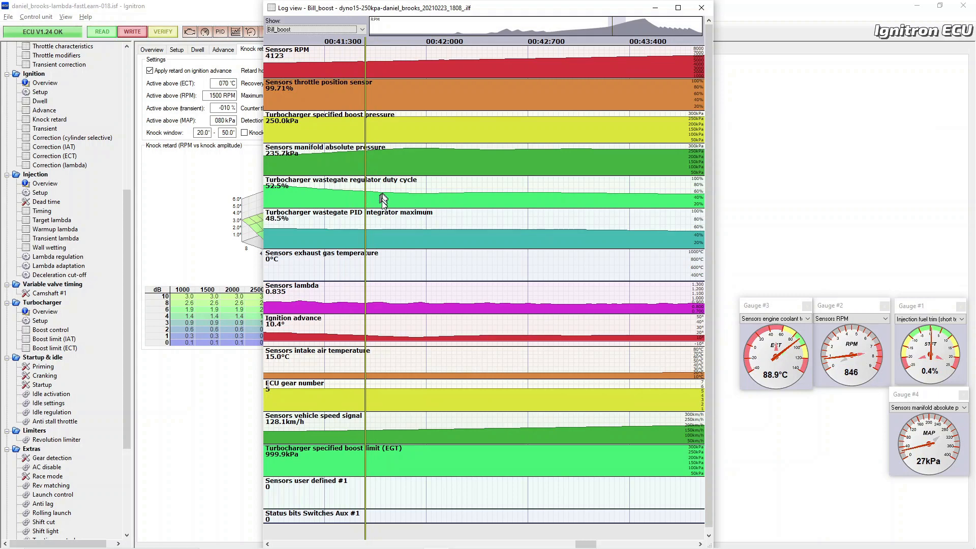
{"action": "left_click", "coordinate": [381, 225]}
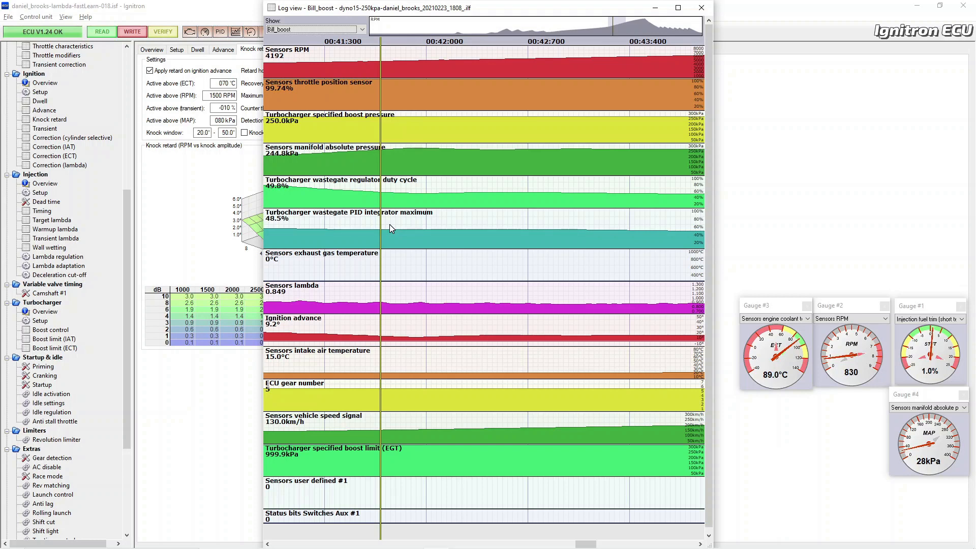
Inspect the wastegate regulator duty cycle and PID integrator maximum from about 4450 to 4850 RPM
{"action": "left_click", "coordinate": [431, 205]}
{"action": "left_click", "coordinate": [446, 204]}
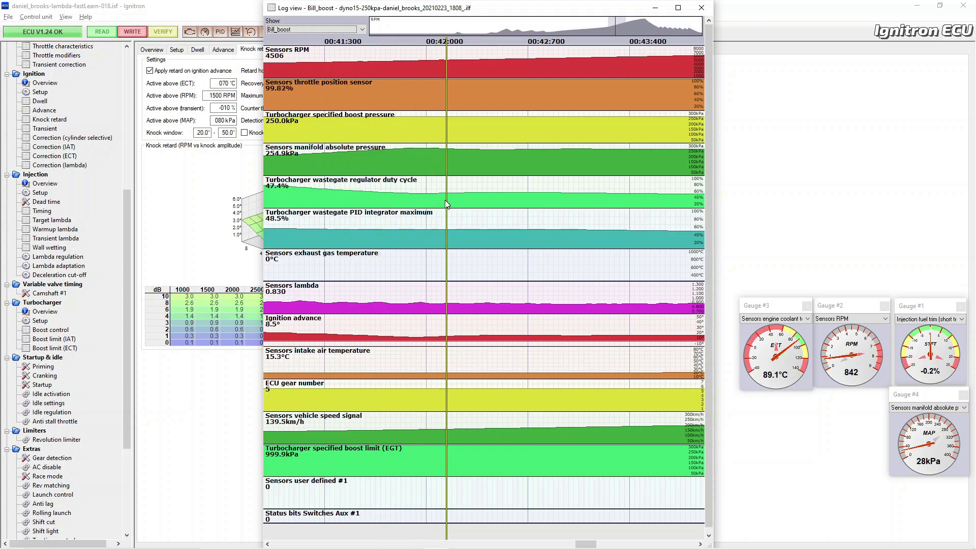
{"action": "left_click", "coordinate": [457, 204]}
{"action": "left_click", "coordinate": [467, 204]}
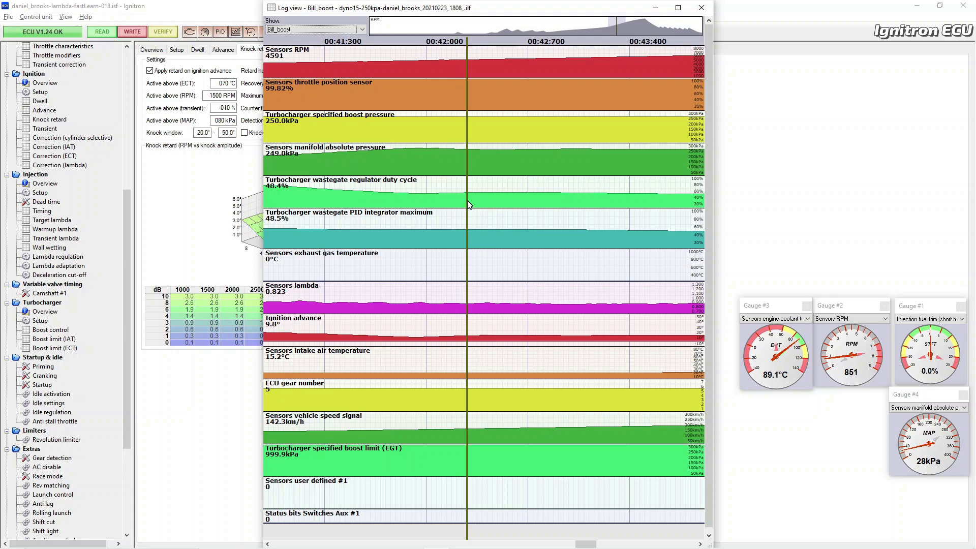
{"action": "left_click", "coordinate": [470, 203]}
{"action": "left_click", "coordinate": [483, 203]}
{"action": "left_click", "coordinate": [507, 203]}
{"action": "left_click", "coordinate": [523, 201]}
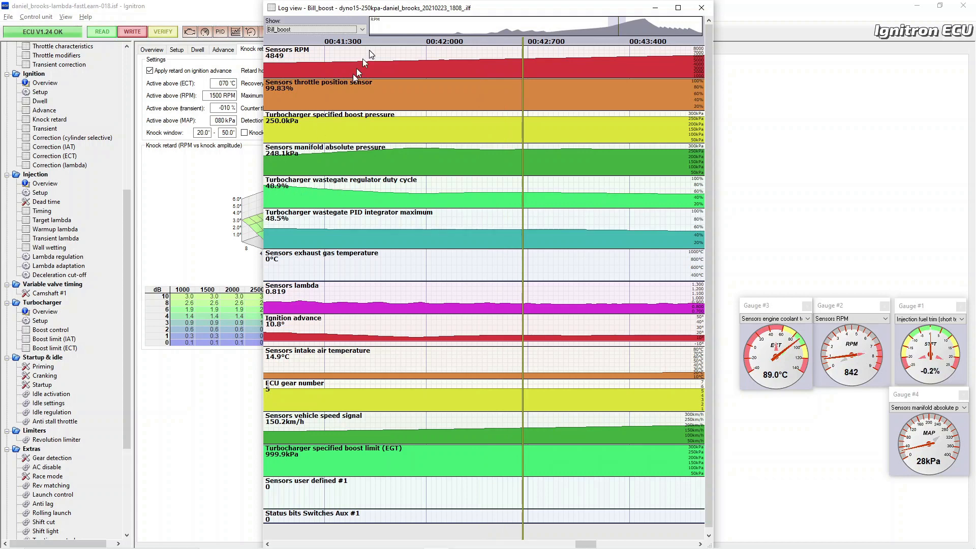
Open the turbocharger boost control map and minimise the log view
{"action": "left_click_drag", "start_coordinate": [430, 9], "coordinate": [653, 8]}
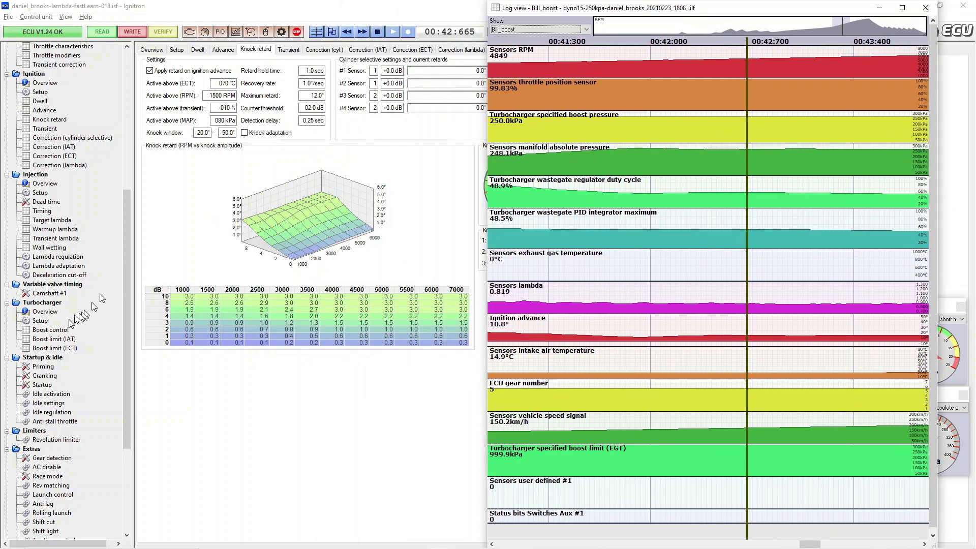
{"action": "left_click", "coordinate": [50, 329]}
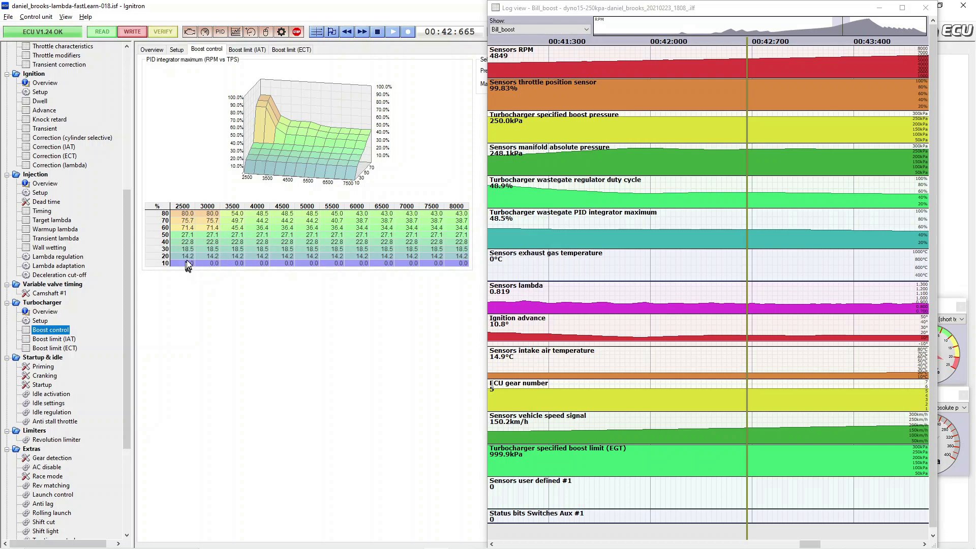
{"action": "left_click", "coordinate": [879, 7]}
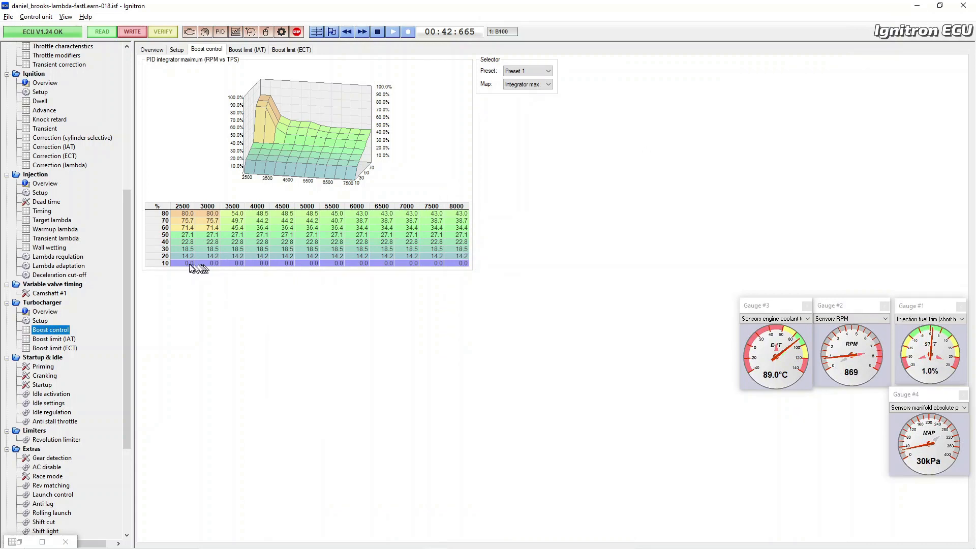
Copy the entire Preset 1 PID integrator maximum map into the PID integrator minimum map
{"action": "left_click_drag", "start_coordinate": [189, 266], "coordinate": [458, 206]}
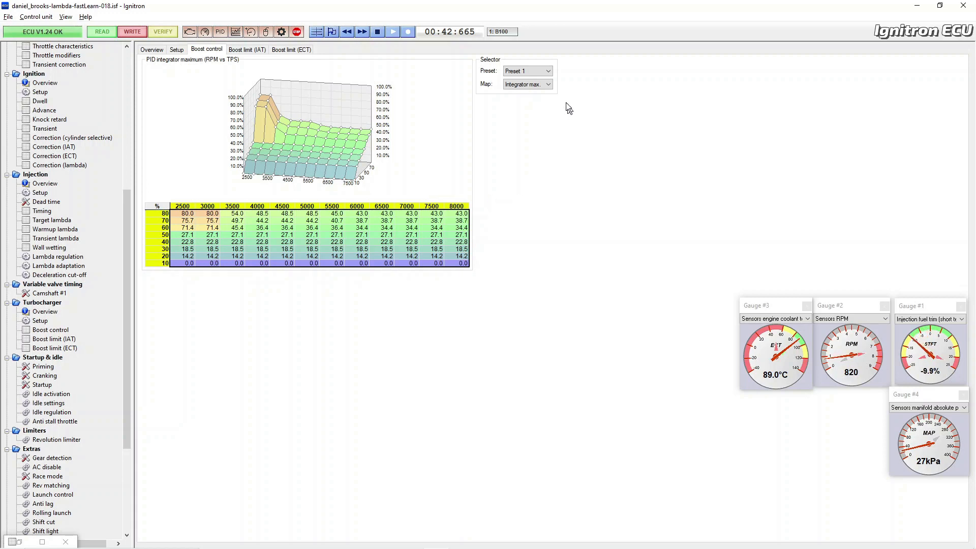
{"action": "left_click", "coordinate": [552, 86]}
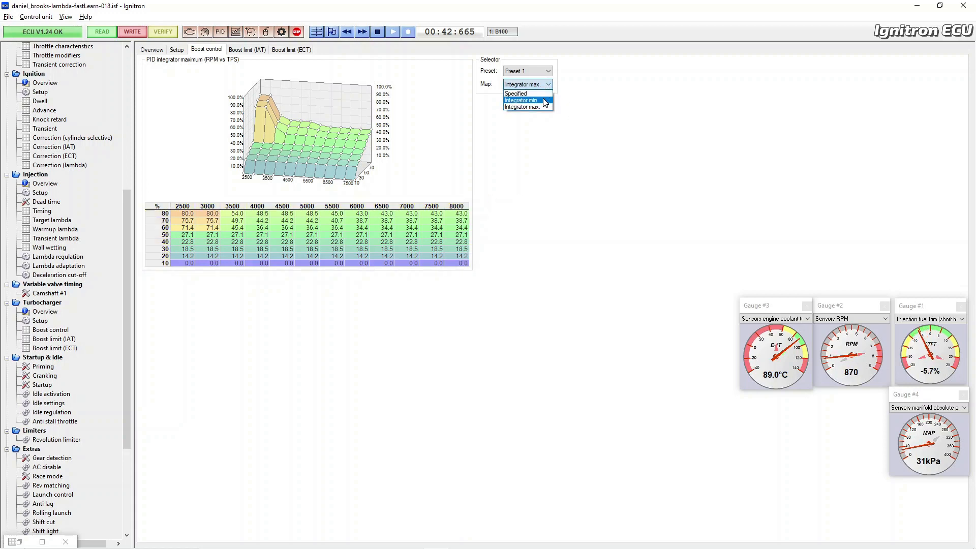
{"action": "left_click", "coordinate": [518, 106]}
{"action": "left_click", "coordinate": [191, 264]}
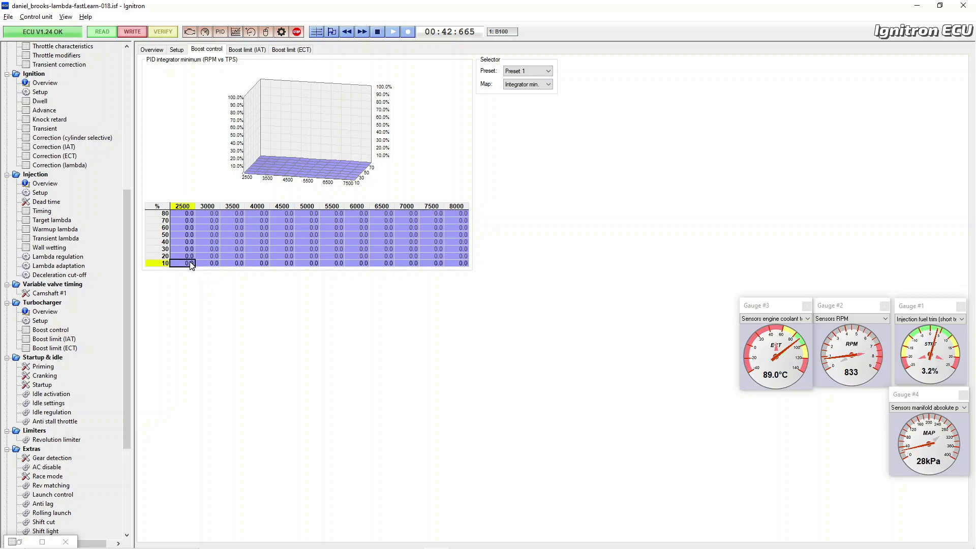
{"action": "key", "text": "ctrl+a"}
{"action": "type", "text": "80.0\t80.0\t54.0\t48.5\t48.5\t48.5\t45.0\t43.0\t43.0\t43.0\t43.0\t43.0 75.7\t75.7\t49.7\t44.2\t44.2\t44.2\t40.7\t38.7\t38.7\t38.7\t38.7\t38.7 71.4\t71.4\t45.4\t36.4\t36.4\t36.4\t36.4\t34.4\t34.4\t34.4\t34.4\t34.4 27.1\t27.1\t27.1\t27.1\t27.1\t27.1\t27.1\t27.1\t27.1\t27.1\t27.1\t27.1 22.8\t22.8\t22.8\t22.8\t22.8\t22.8\t22.8\t22.8\t22.8\t22.8\t22.8\t22.8 18.5\t18.5\t18.5\t18.5\t18.5\t22.8\t18.5\t18.5\t18.5\t22.8\t18.5\t18.5 14.2\t14.2\t14.2\t14.2\t14.2\t14.2\t14.2\t14.2\t14.2\t14.2\t14.2\t14.2"}
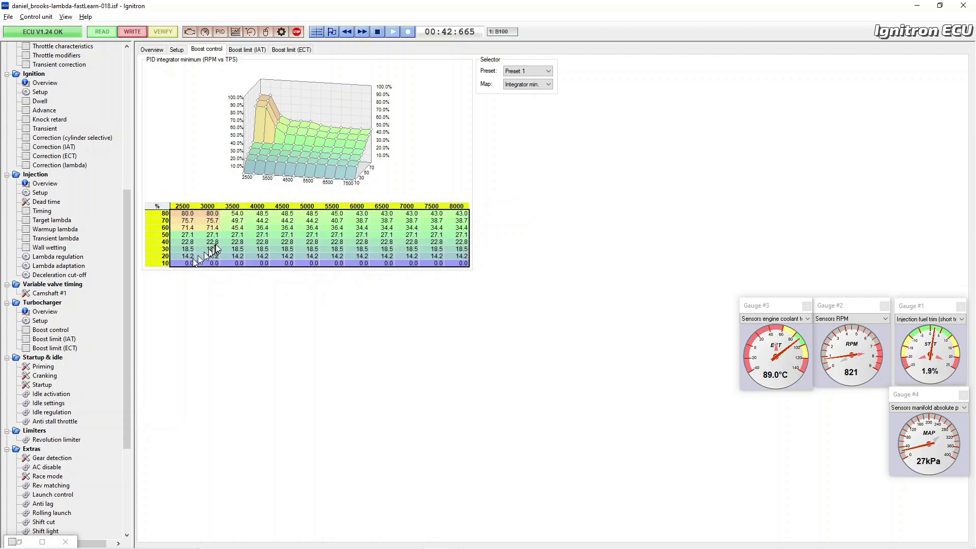
Multiply the whole PID integrator minimum map by 0.7 with the expression *0.7 and write the calibration to the ECU
{"action": "right_click", "coordinate": [228, 239]}
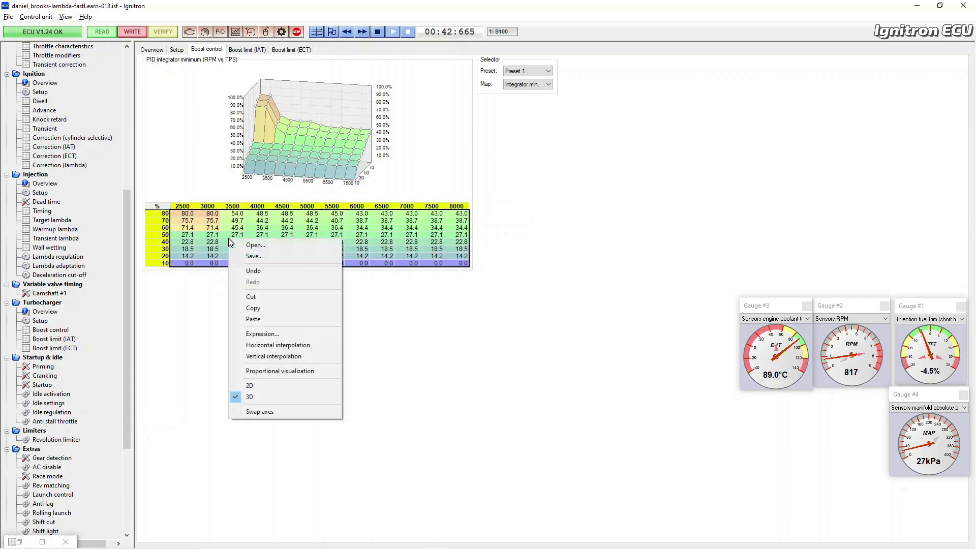
{"action": "left_click", "coordinate": [262, 334]}
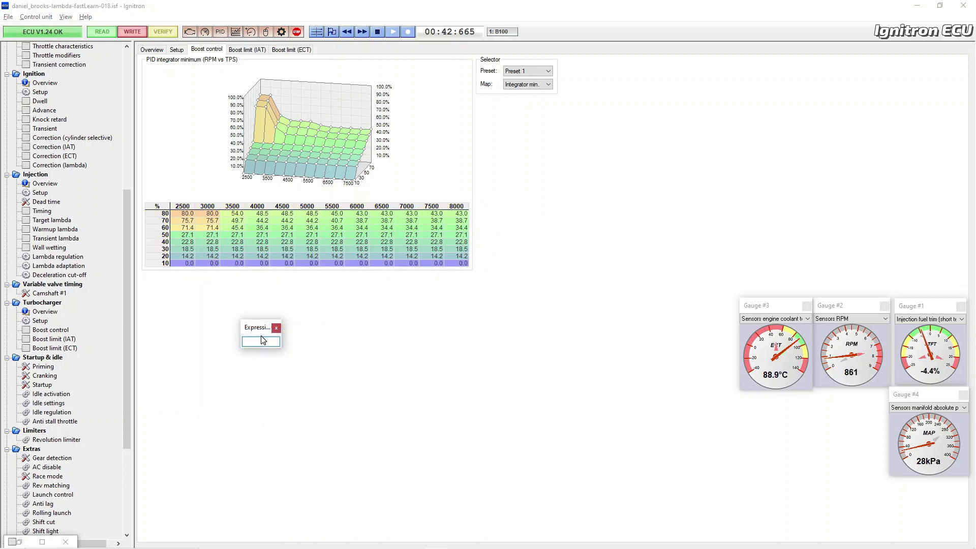
{"action": "type", "text": "*0.7"}
{"action": "key", "text": "Return"}
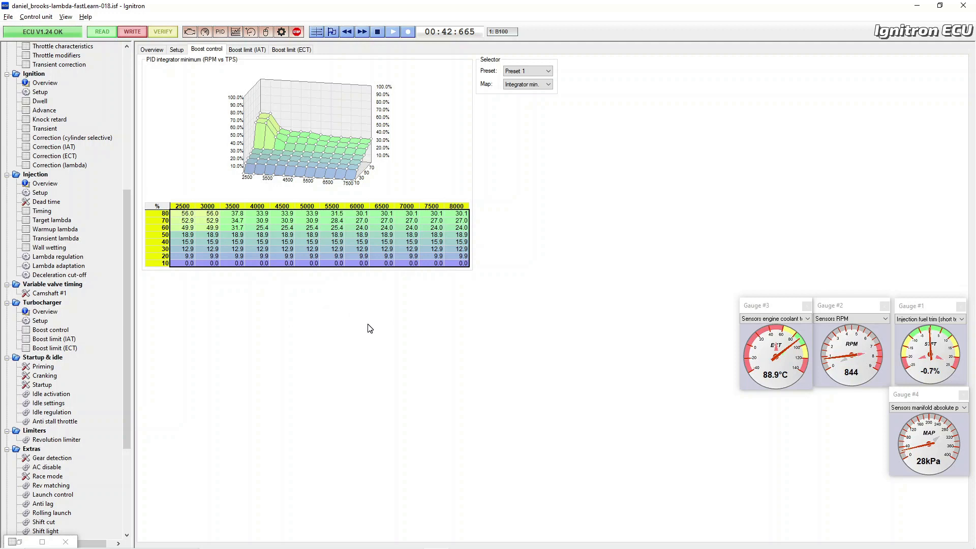
{"action": "left_click", "coordinate": [133, 32]}
{"action": "key", "text": "alt+Tab"}
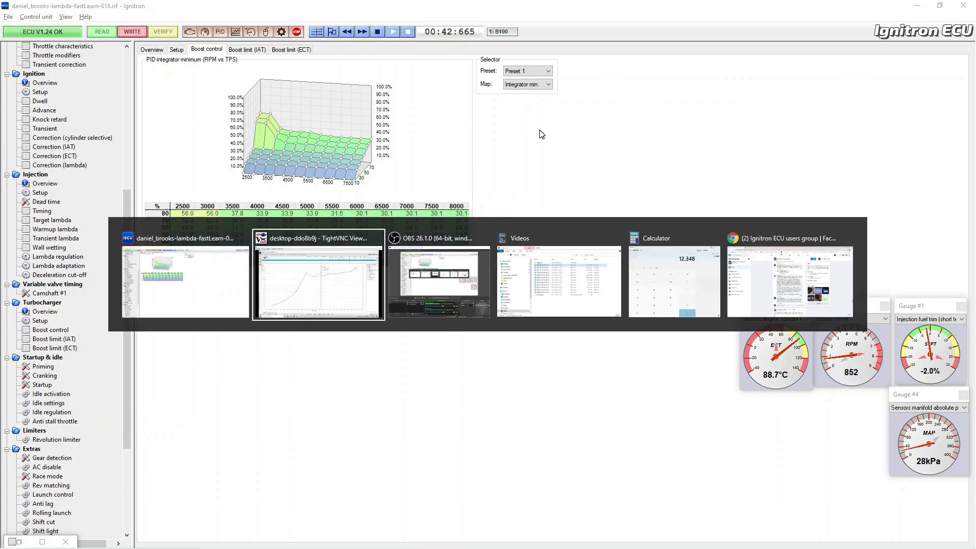
{"action": "key", "text": "alt+Tab"}
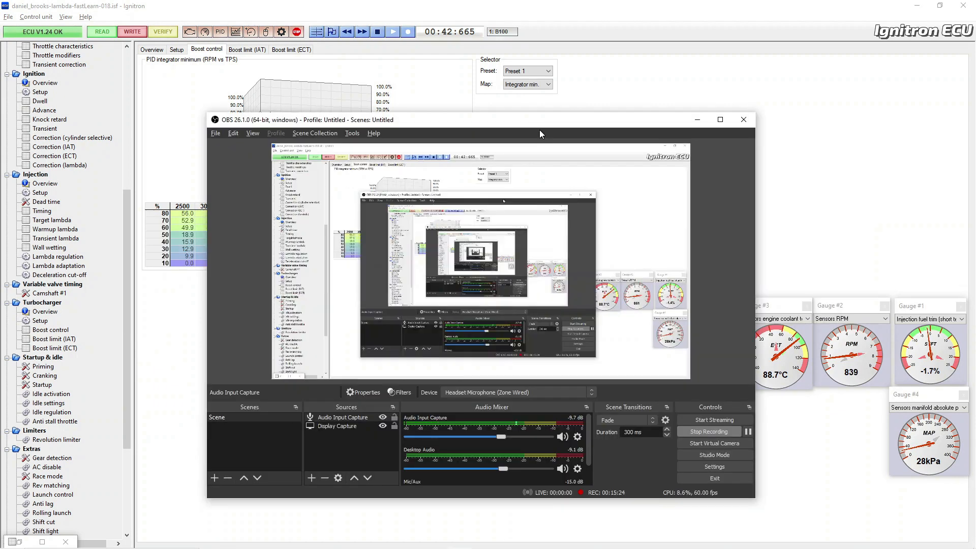